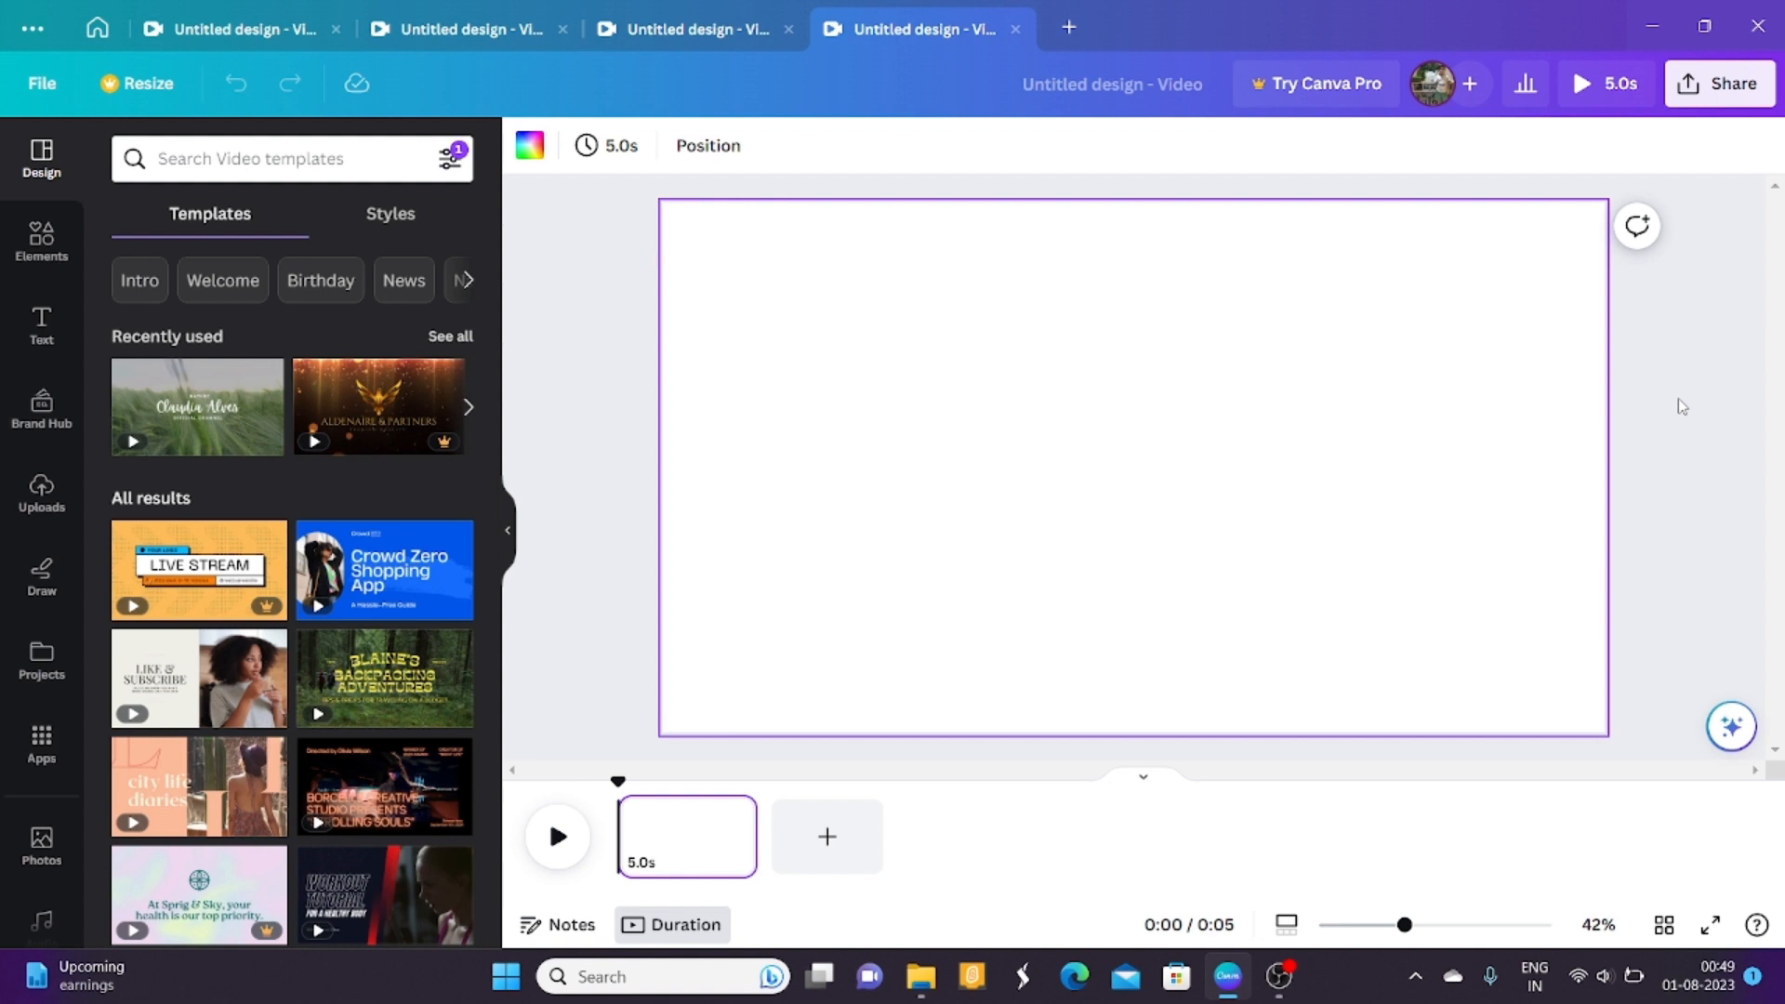
Search the elements library for grass.
{"action": "left_click", "coordinate": [42, 243]}
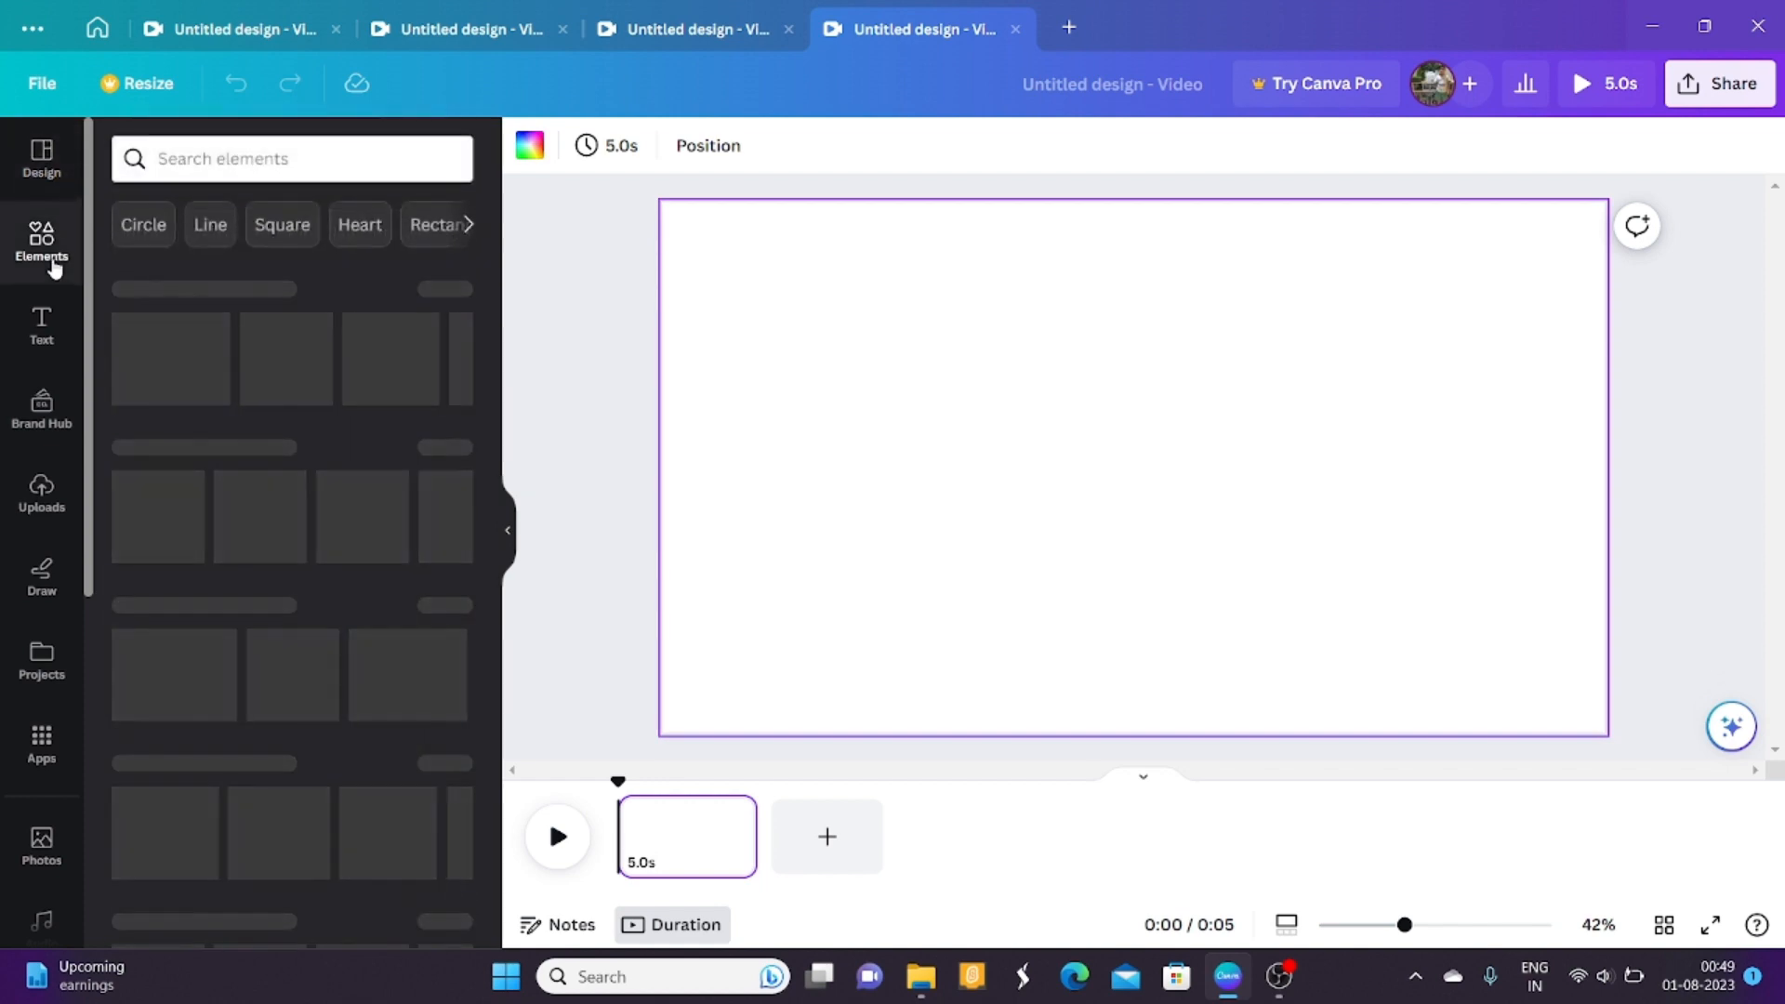
{"action": "left_click", "coordinate": [246, 155]}
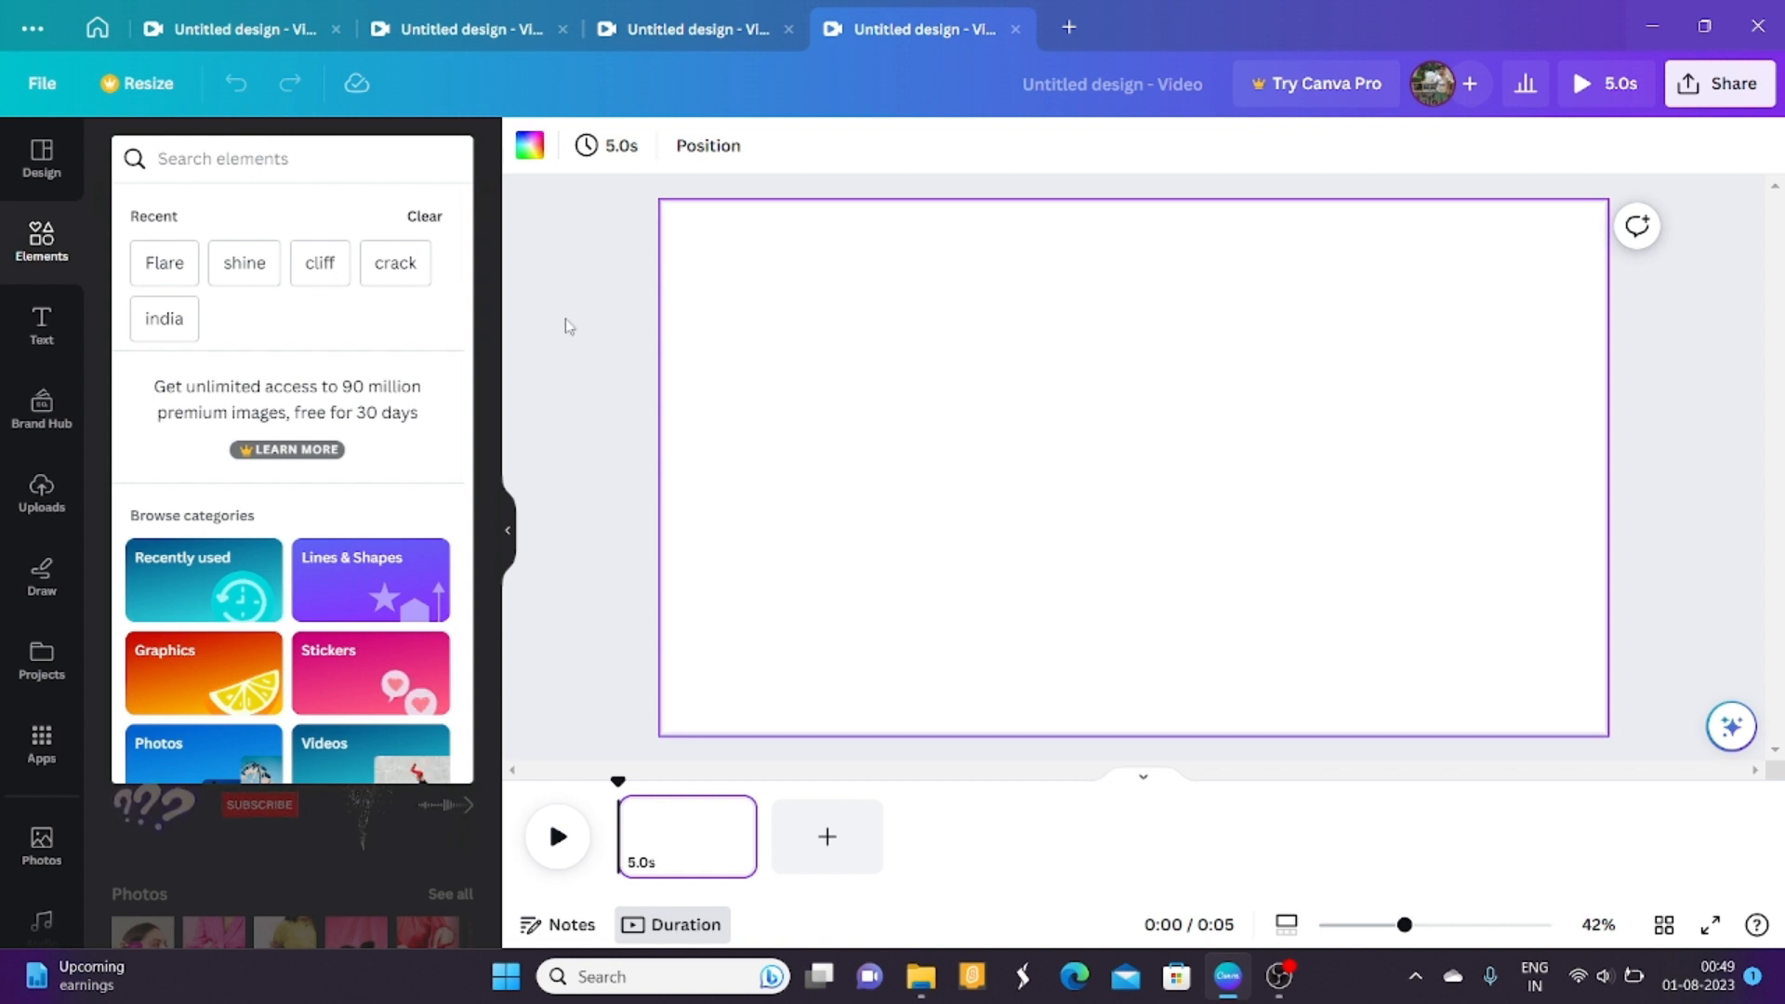
{"action": "left_click", "coordinate": [551, 344]}
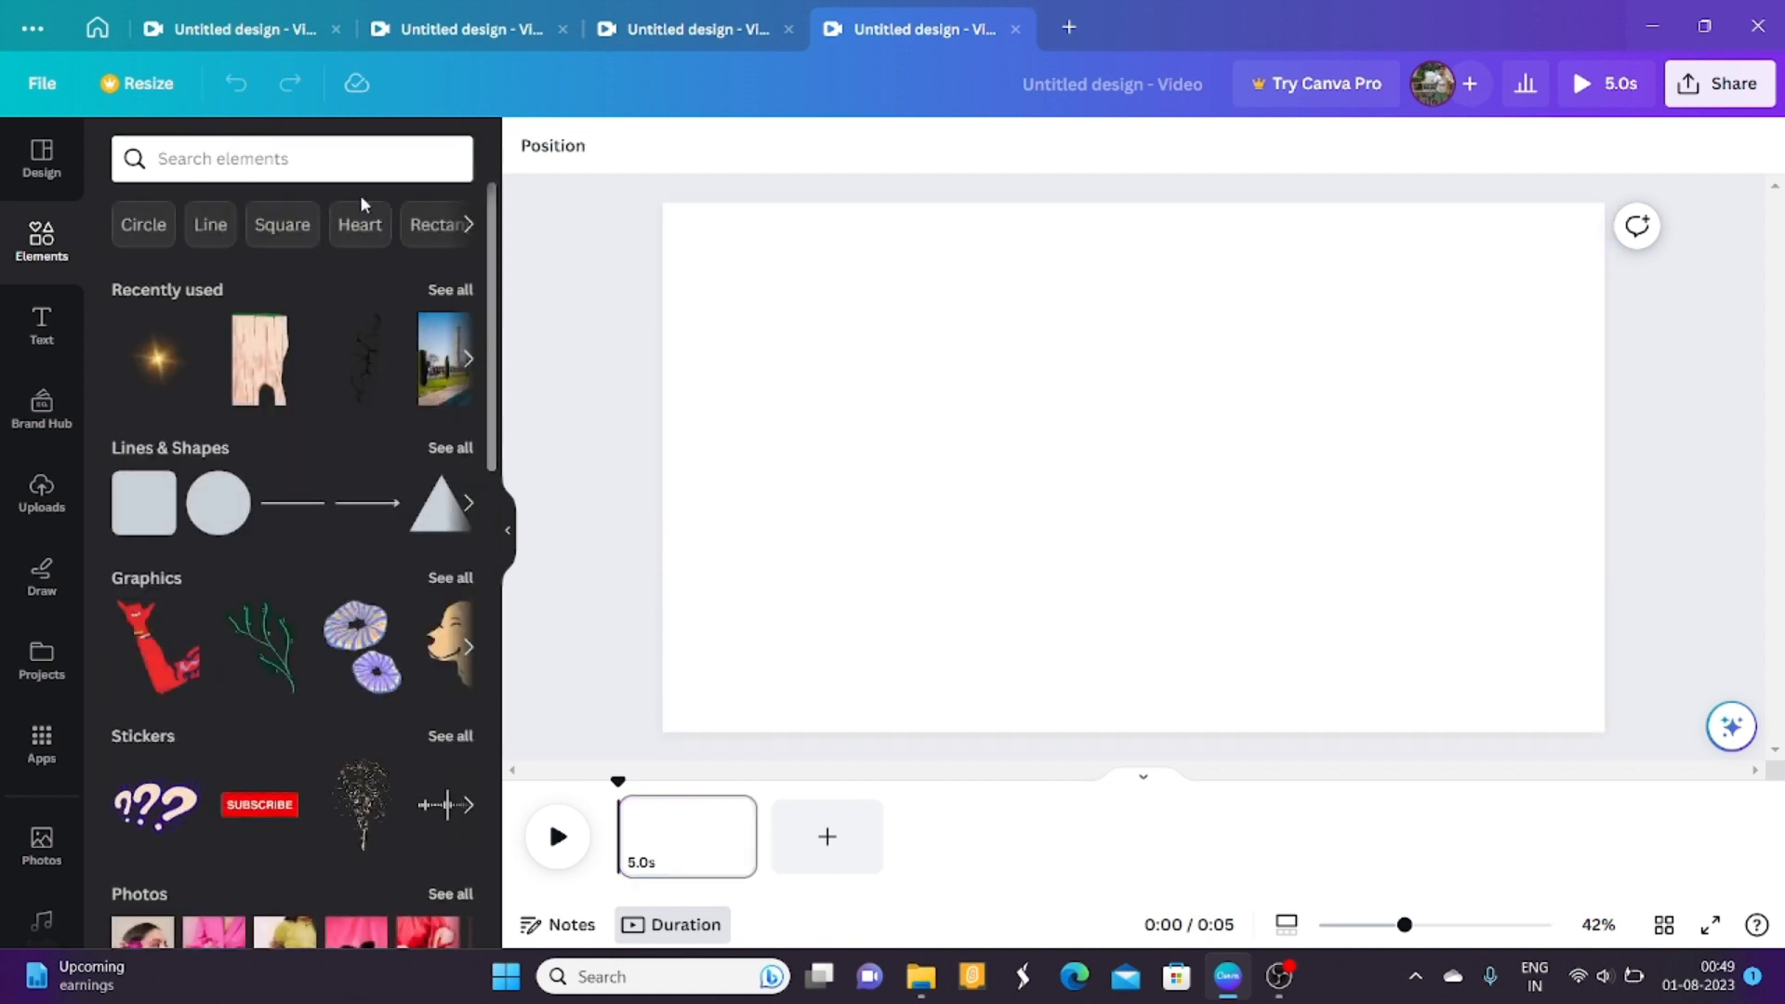
{"action": "left_click", "coordinate": [338, 162]}
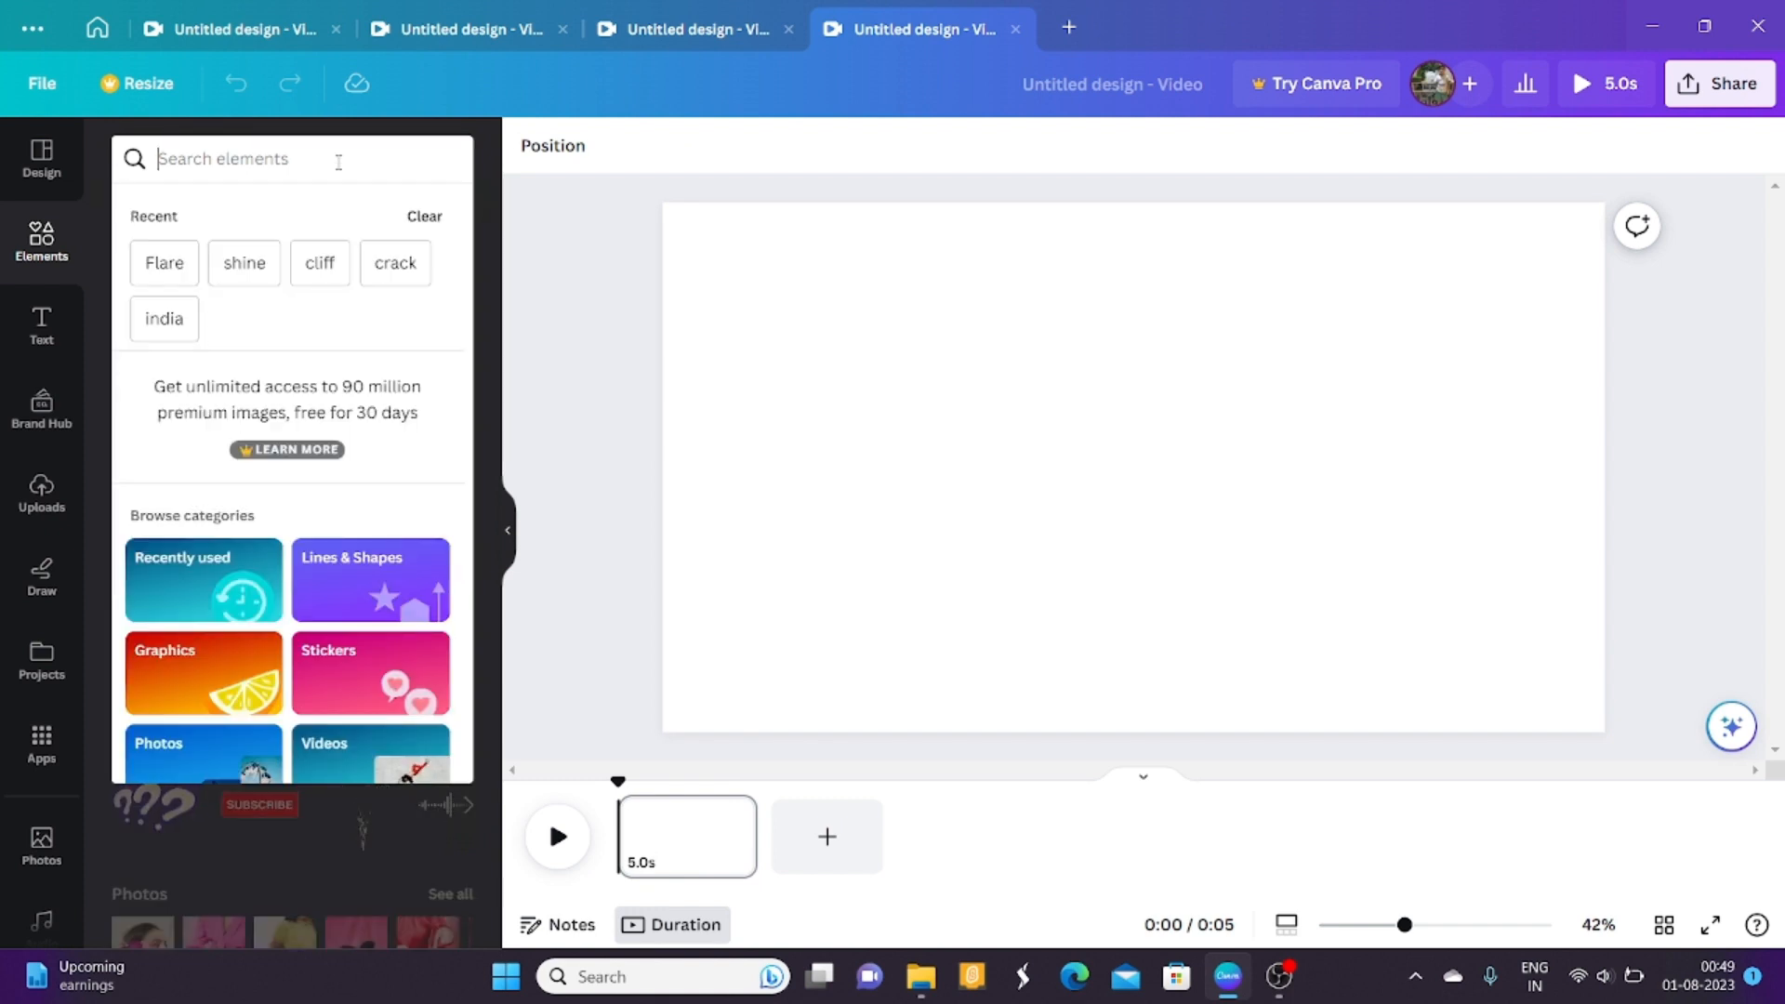
{"action": "type", "text": "gra"}
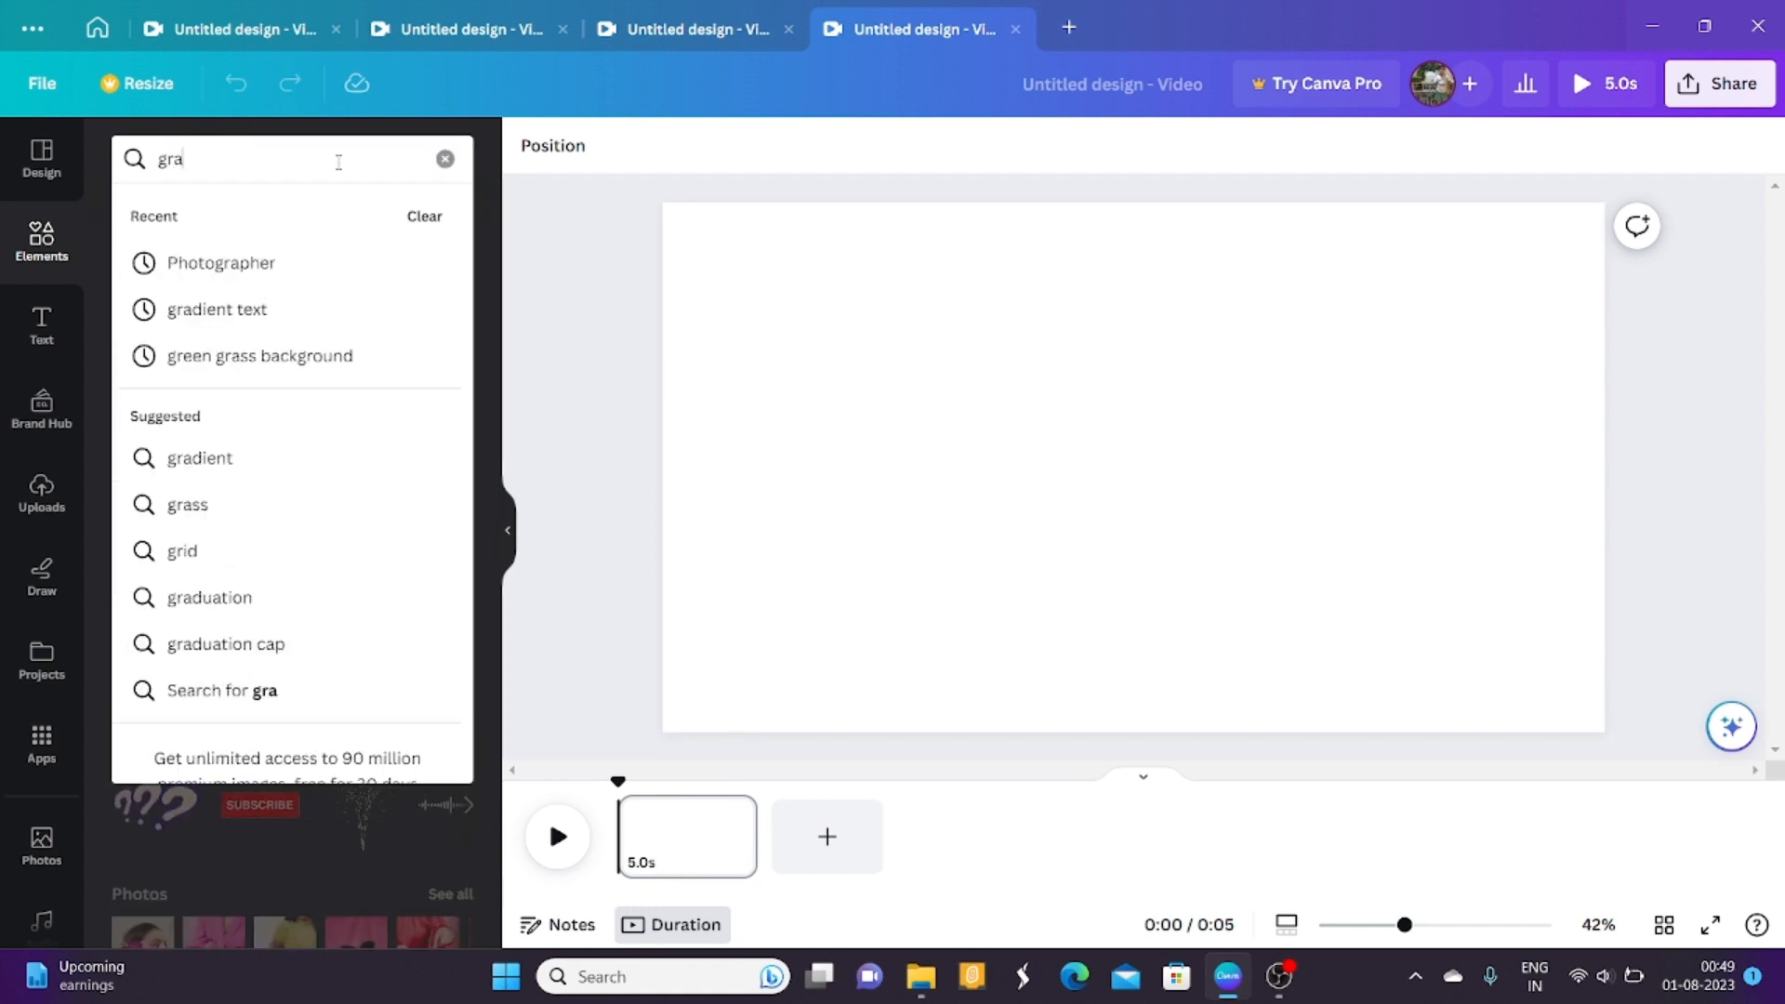
{"action": "type", "text": "ss"}
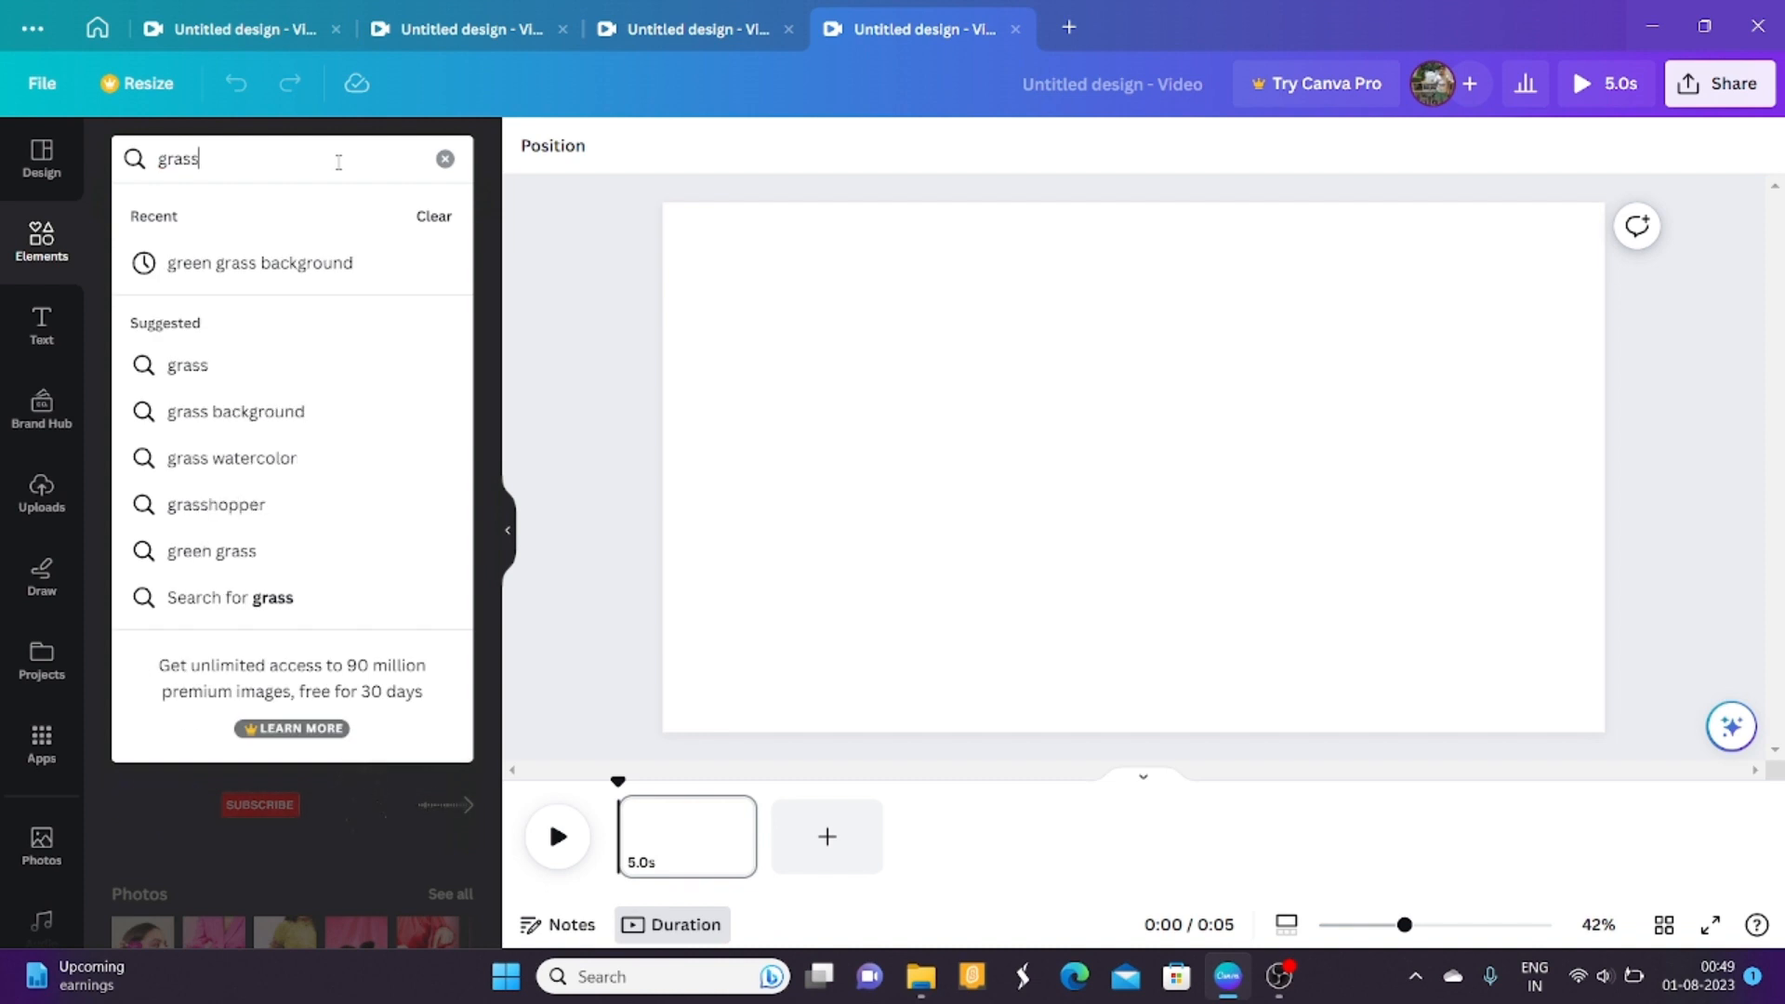
{"action": "left_click", "coordinate": [263, 366]}
Filter the grass results to animated elements and show only graphics.
{"action": "left_click", "coordinate": [450, 159]}
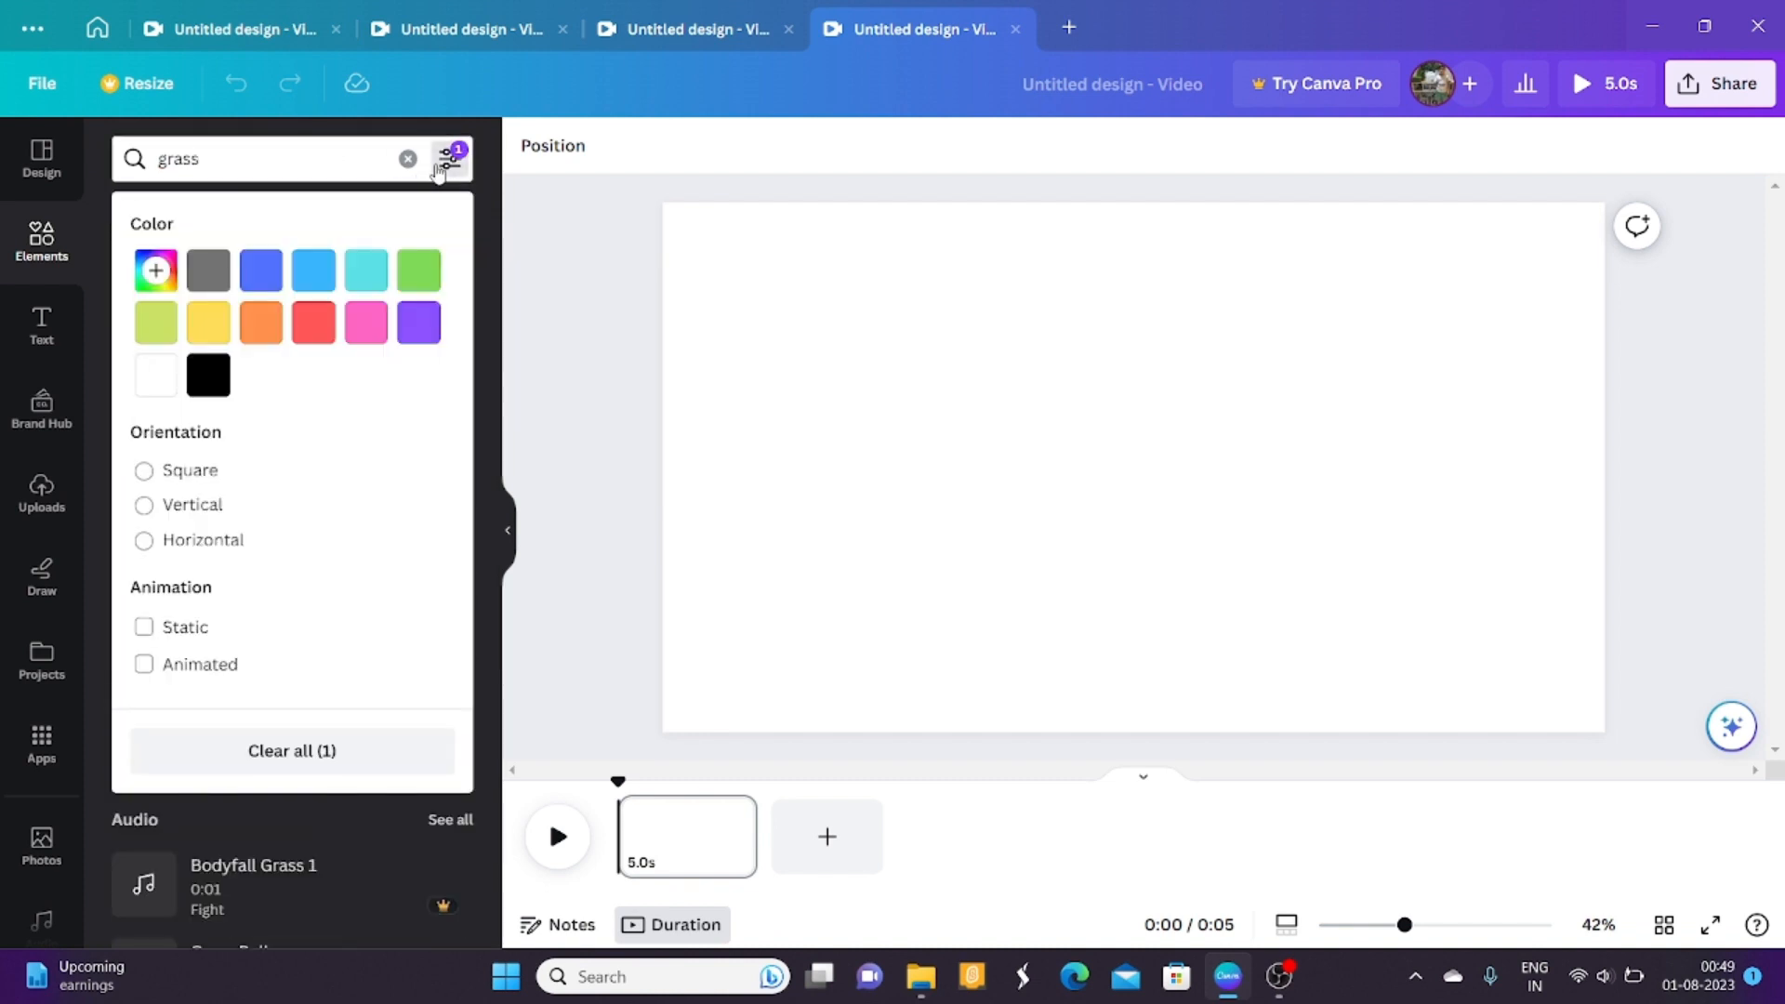
{"action": "left_click", "coordinate": [144, 664]}
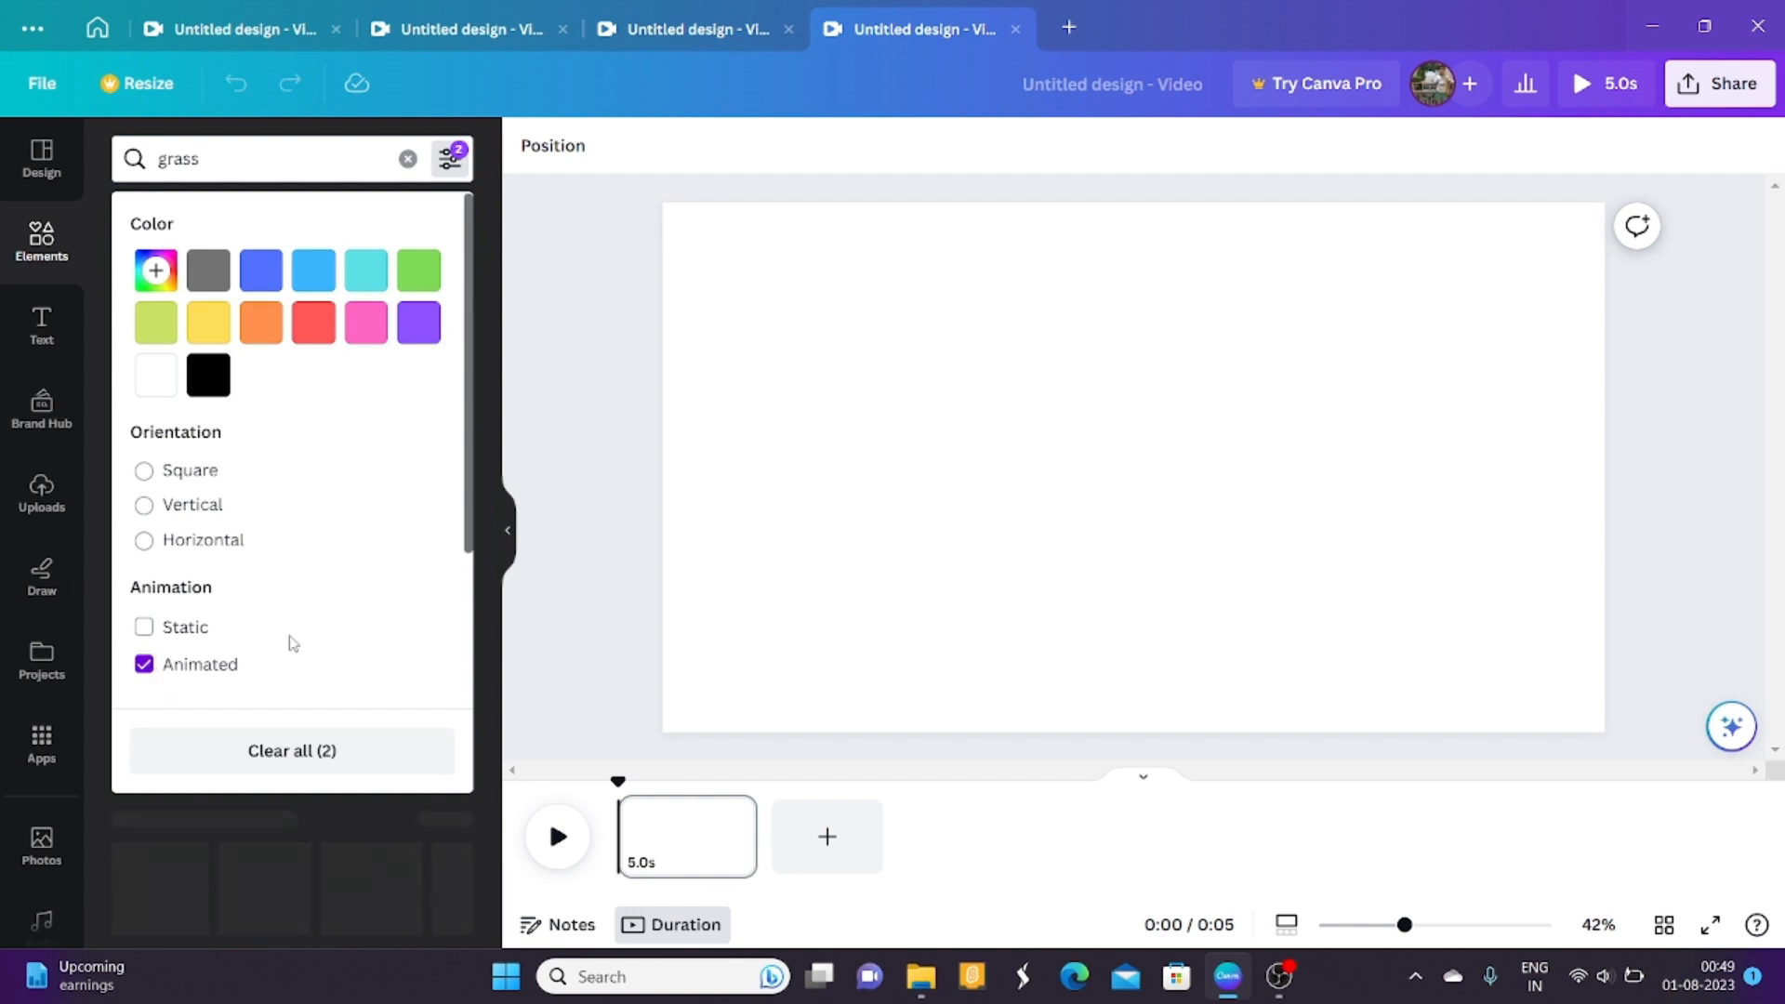
{"action": "left_click", "coordinate": [511, 657]}
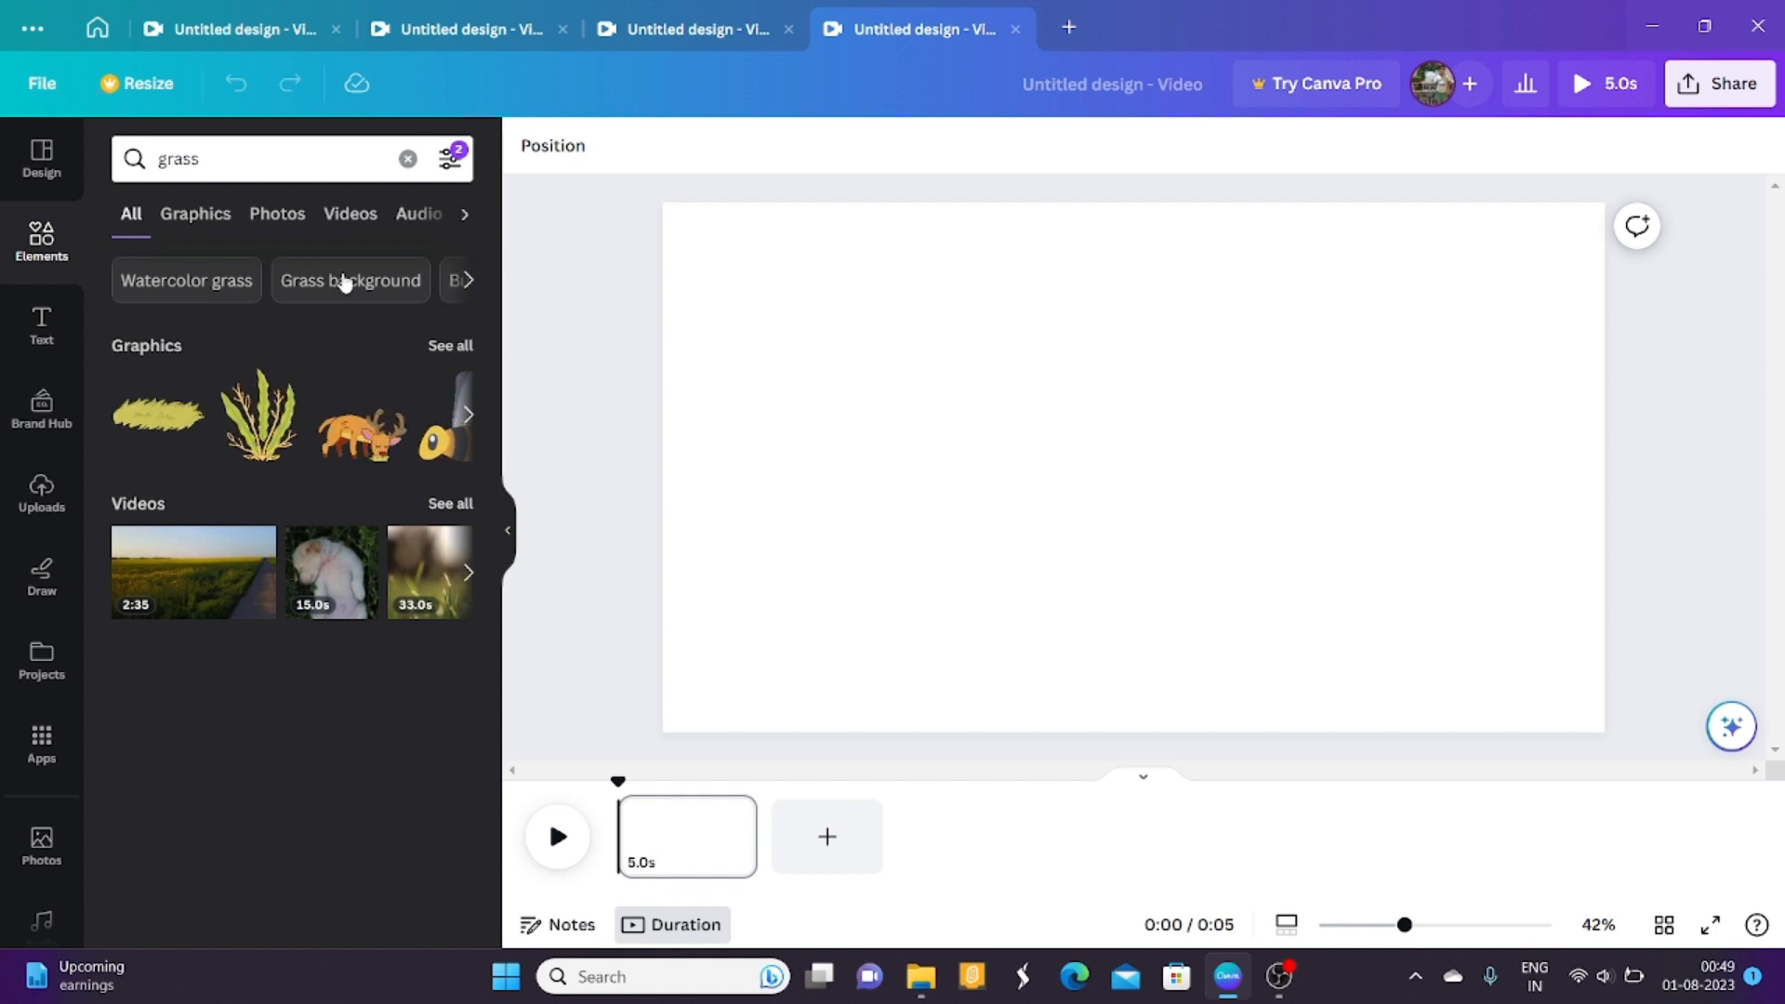
{"action": "left_click", "coordinate": [207, 221]}
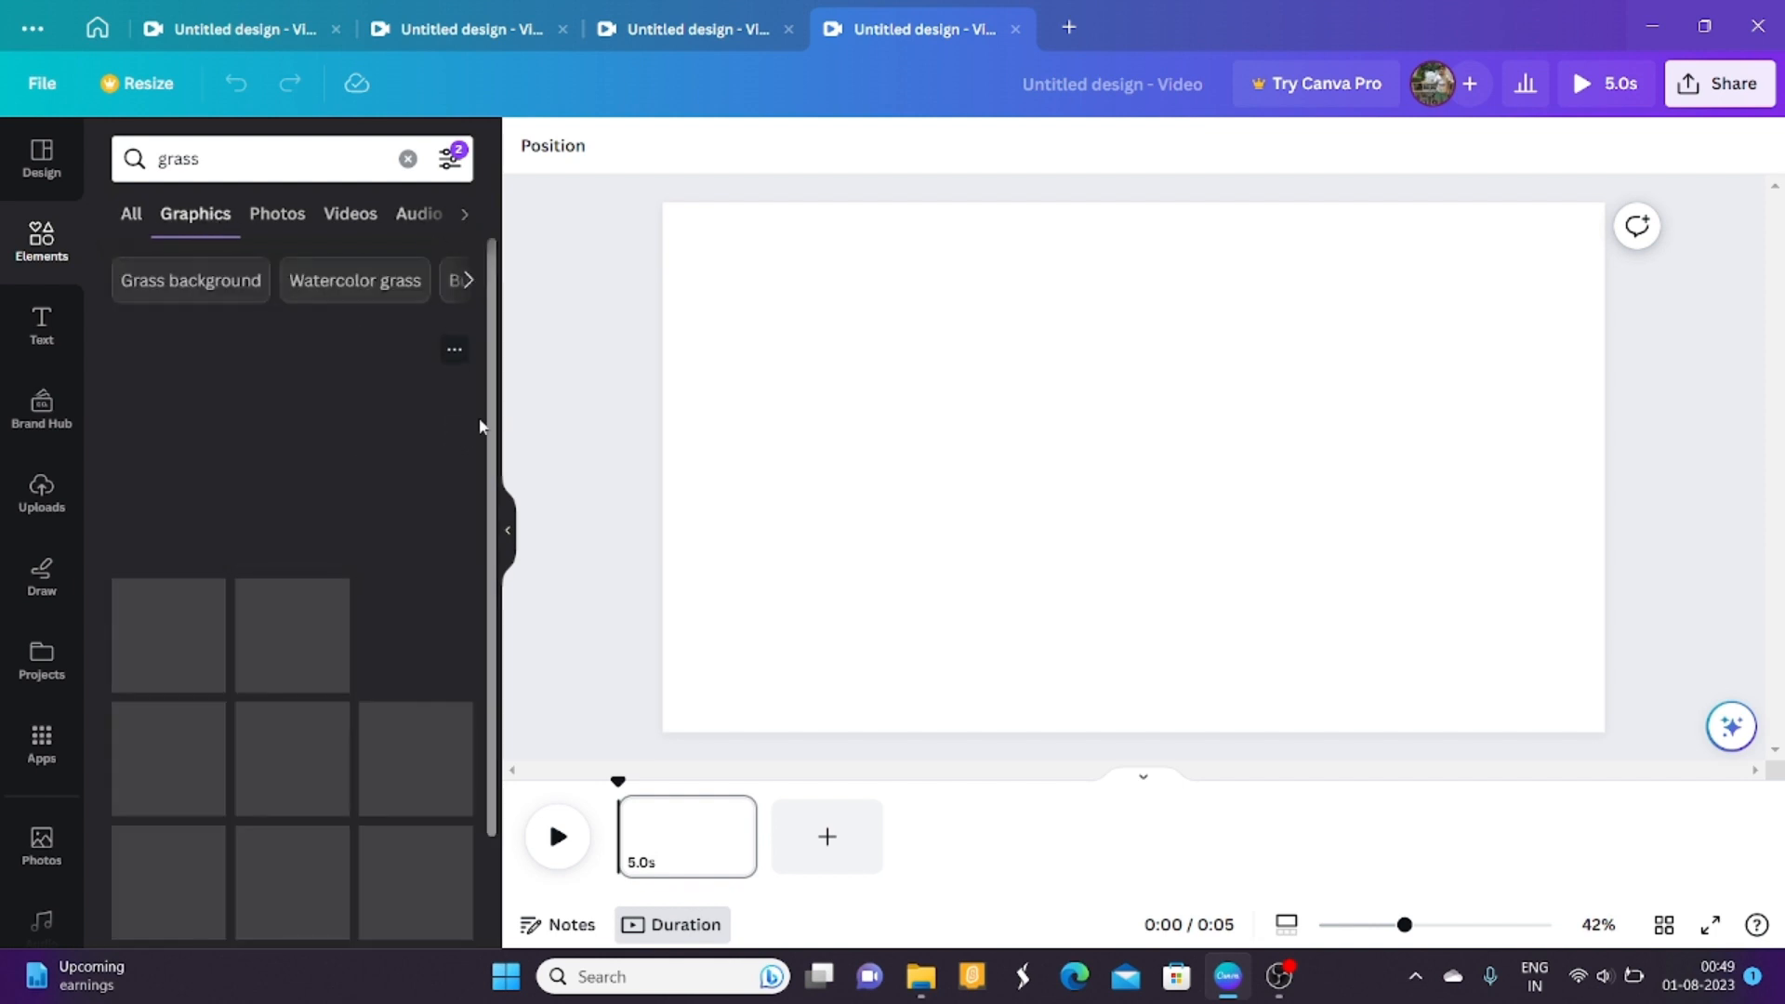
Look through the animated grass graphics for a plant that suits the scene.
{"action": "scroll", "coordinate": [489, 477], "scroll_direction": "down", "scroll_amount": 1}
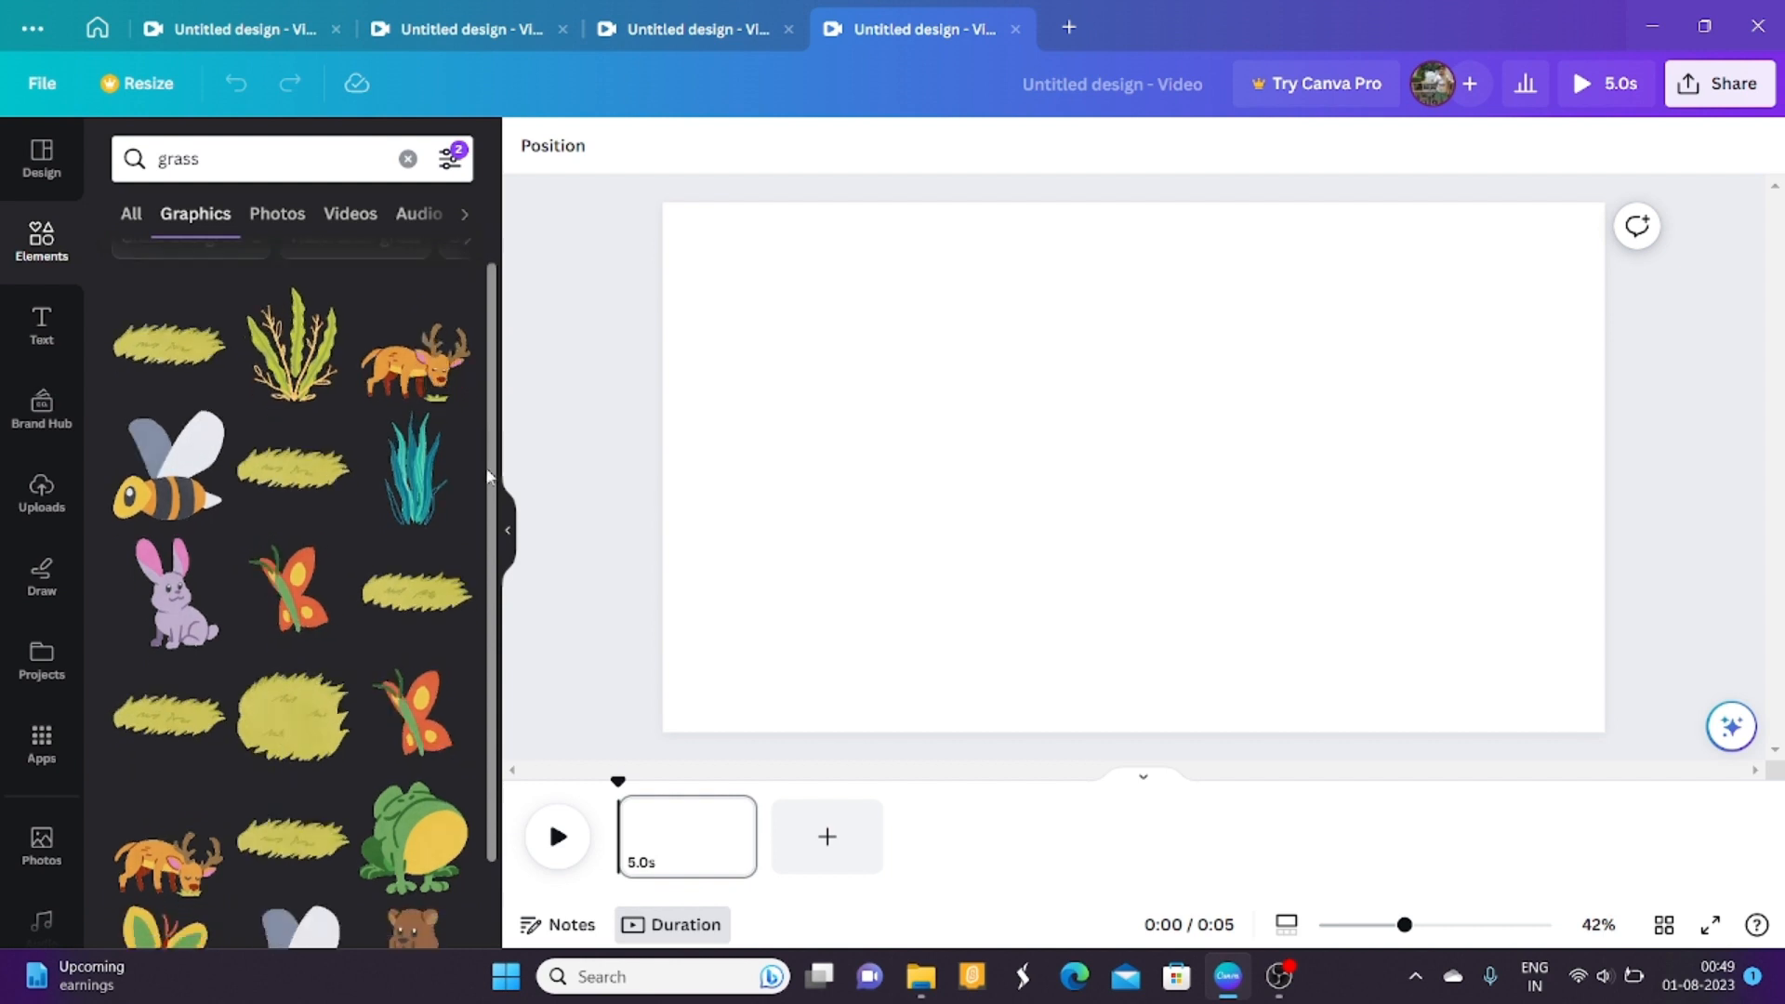
{"action": "scroll", "coordinate": [488, 477], "scroll_direction": "down", "scroll_amount": 3}
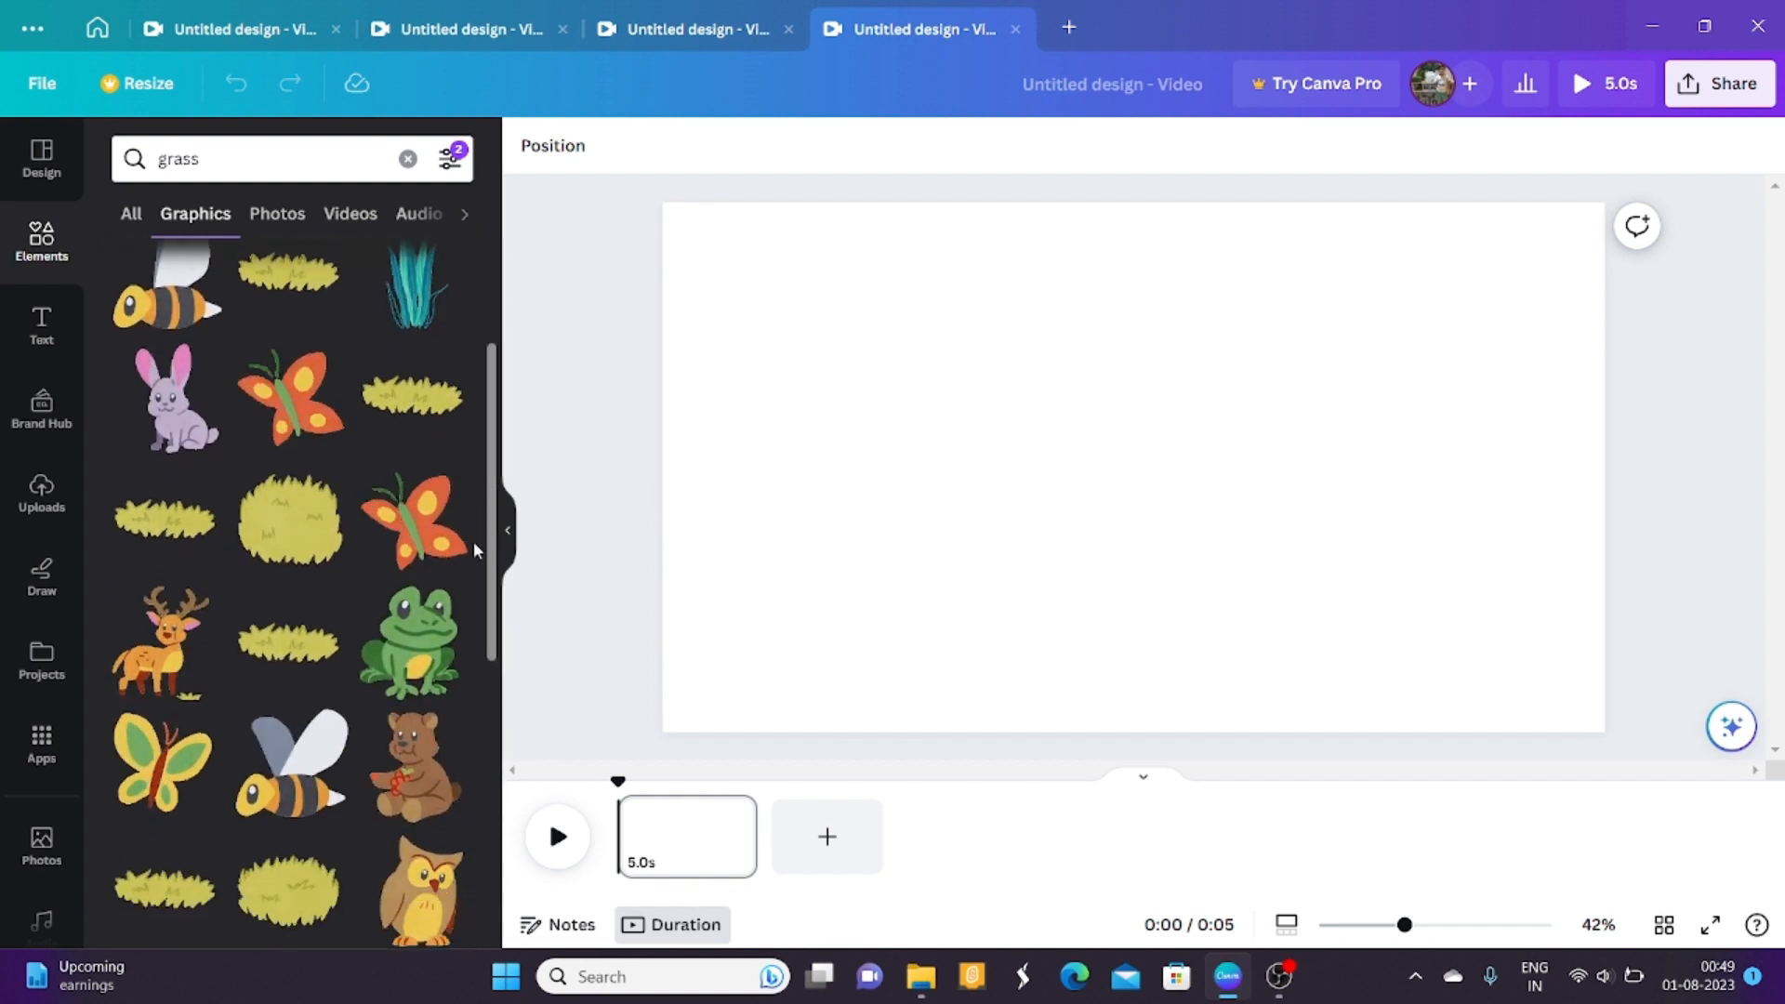
{"action": "scroll", "coordinate": [479, 521], "scroll_direction": "up", "scroll_amount": 2}
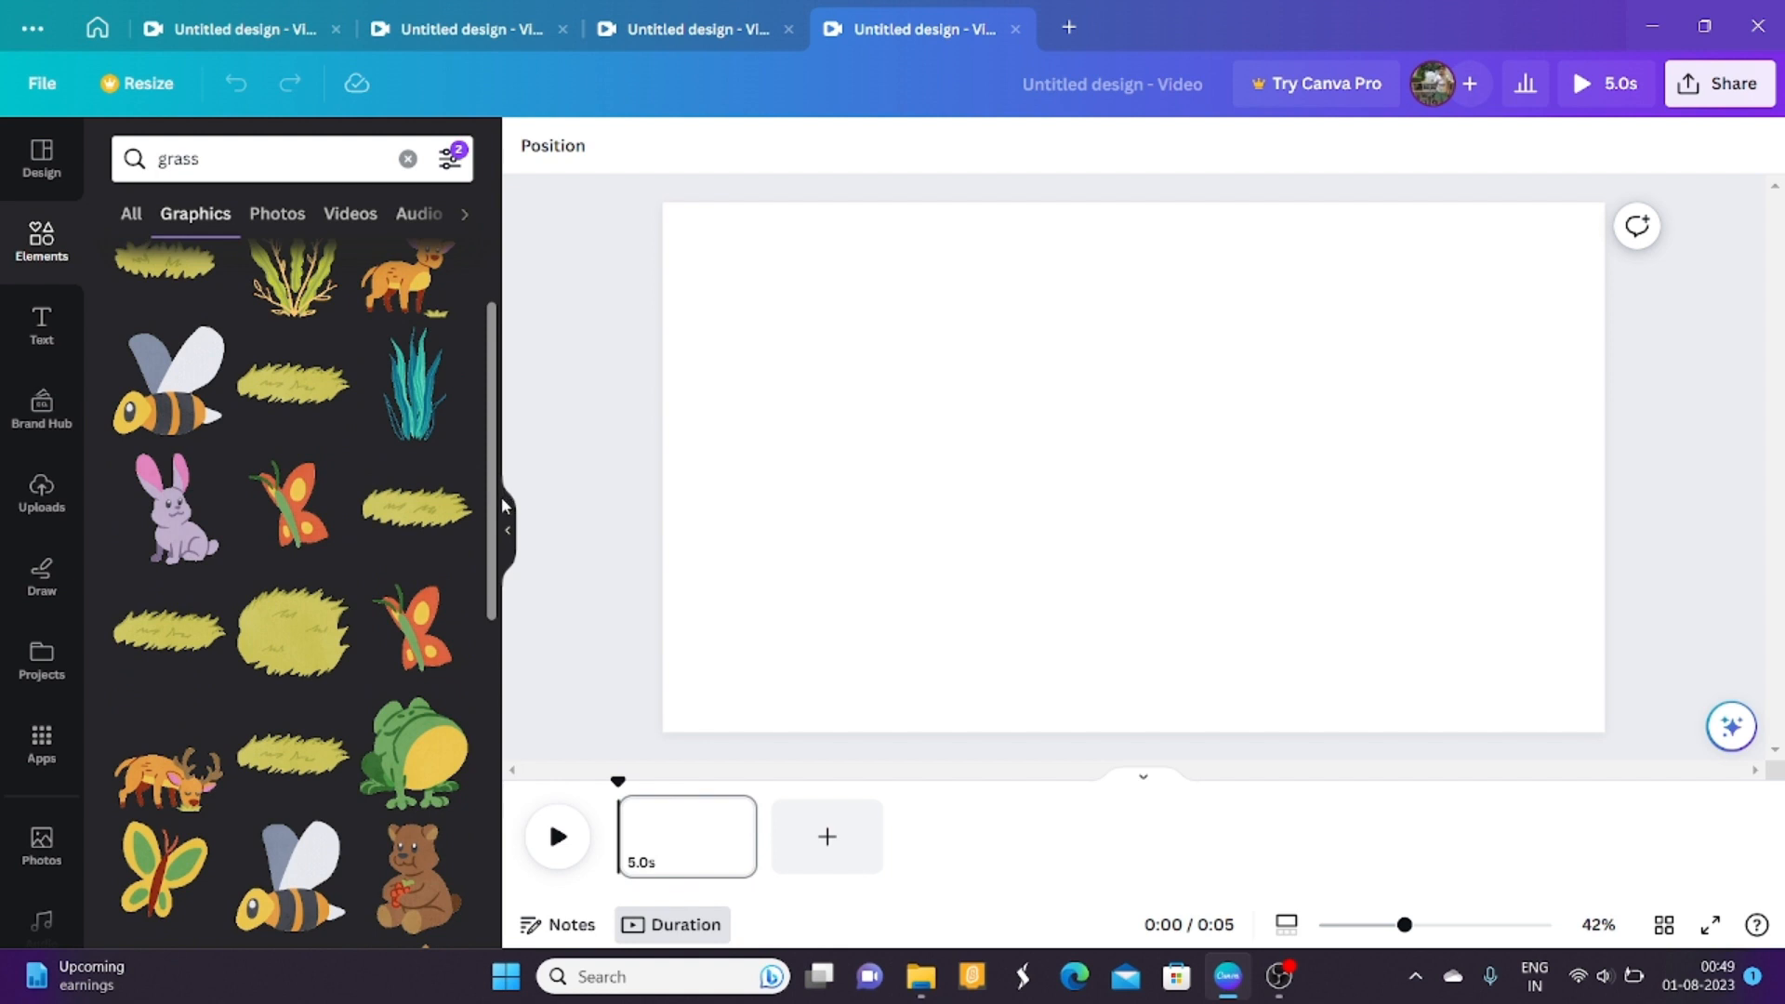
{"action": "scroll", "coordinate": [476, 558], "scroll_direction": "down", "scroll_amount": 3}
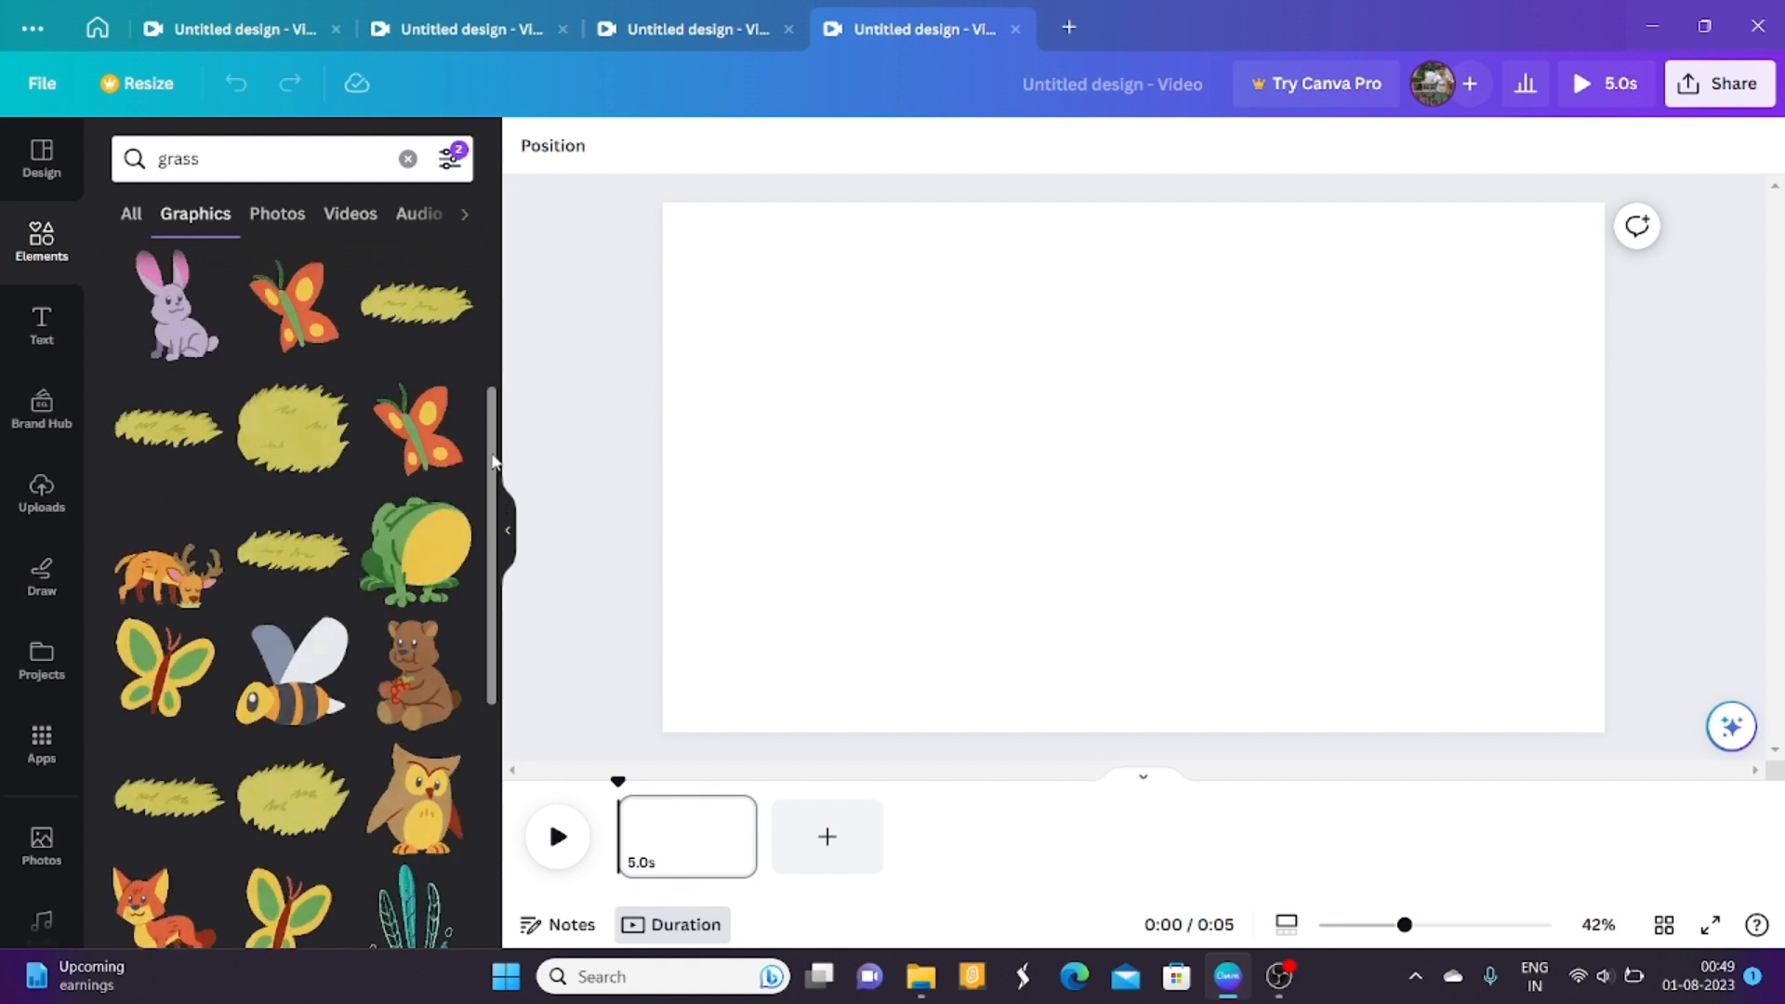
{"action": "scroll", "coordinate": [489, 490], "scroll_direction": "down", "scroll_amount": 1}
{"action": "scroll", "coordinate": [474, 651], "scroll_direction": "down", "scroll_amount": 4}
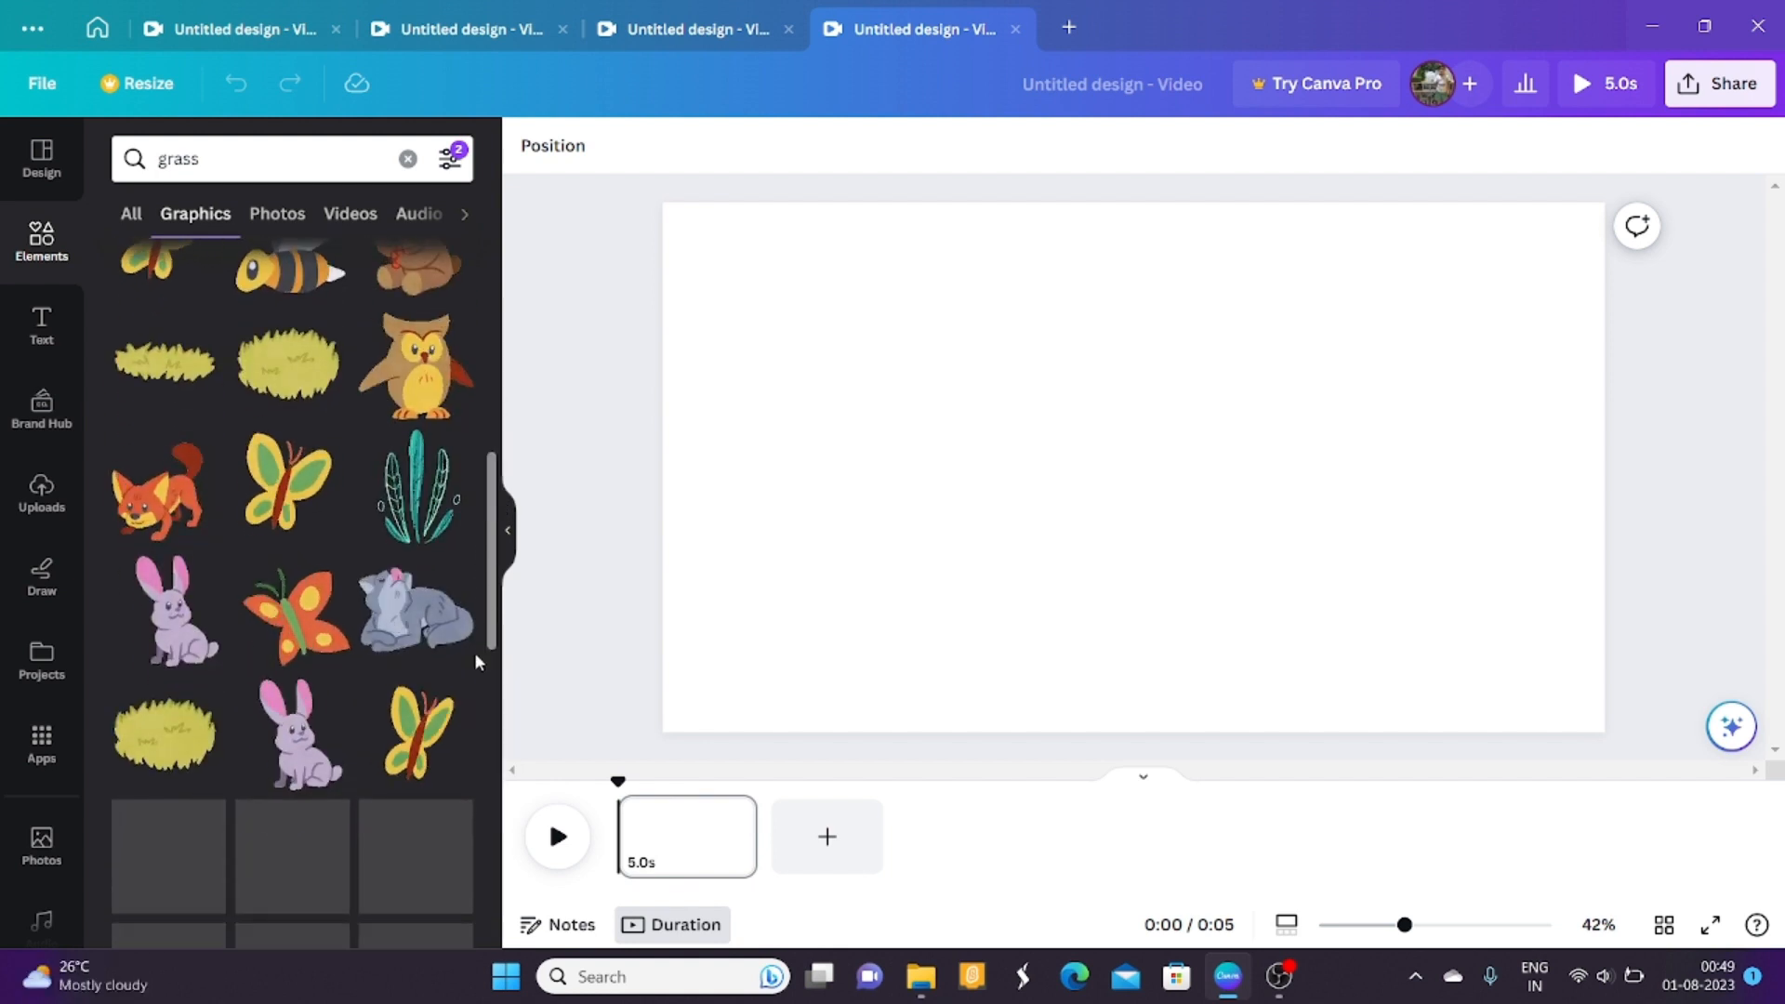
{"action": "scroll", "coordinate": [476, 662], "scroll_direction": "down", "scroll_amount": 4}
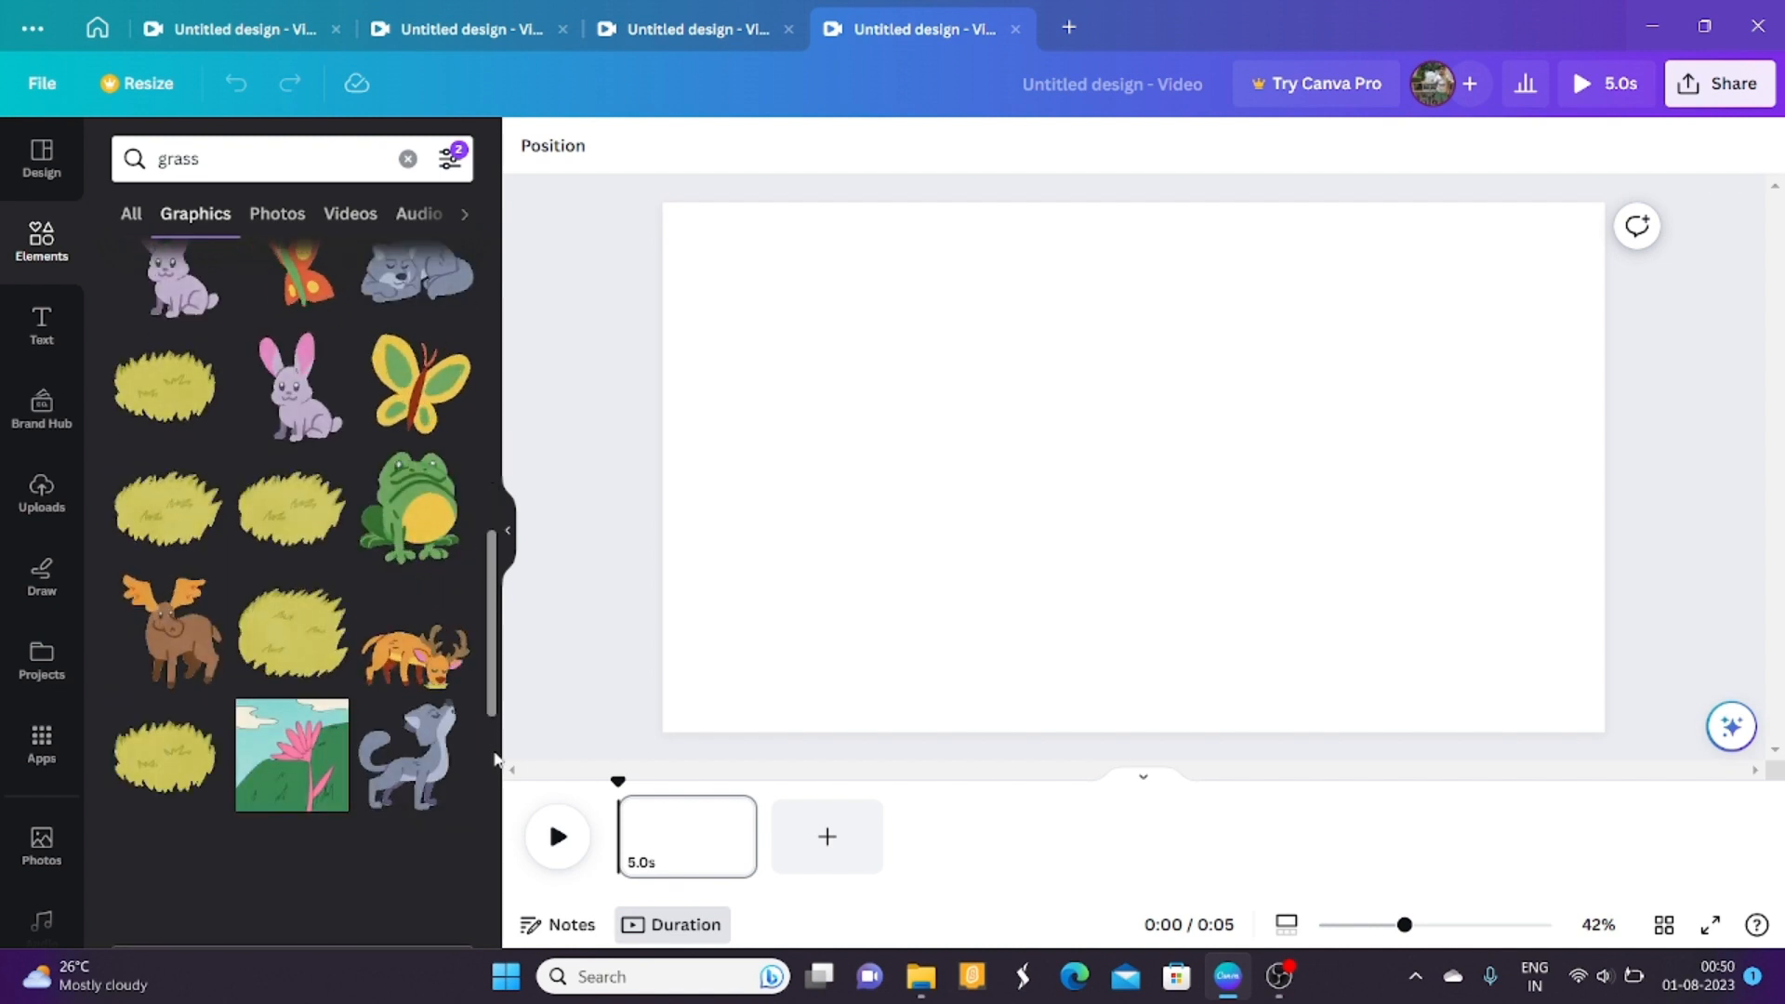
{"action": "scroll", "coordinate": [494, 762], "scroll_direction": "down", "scroll_amount": 2}
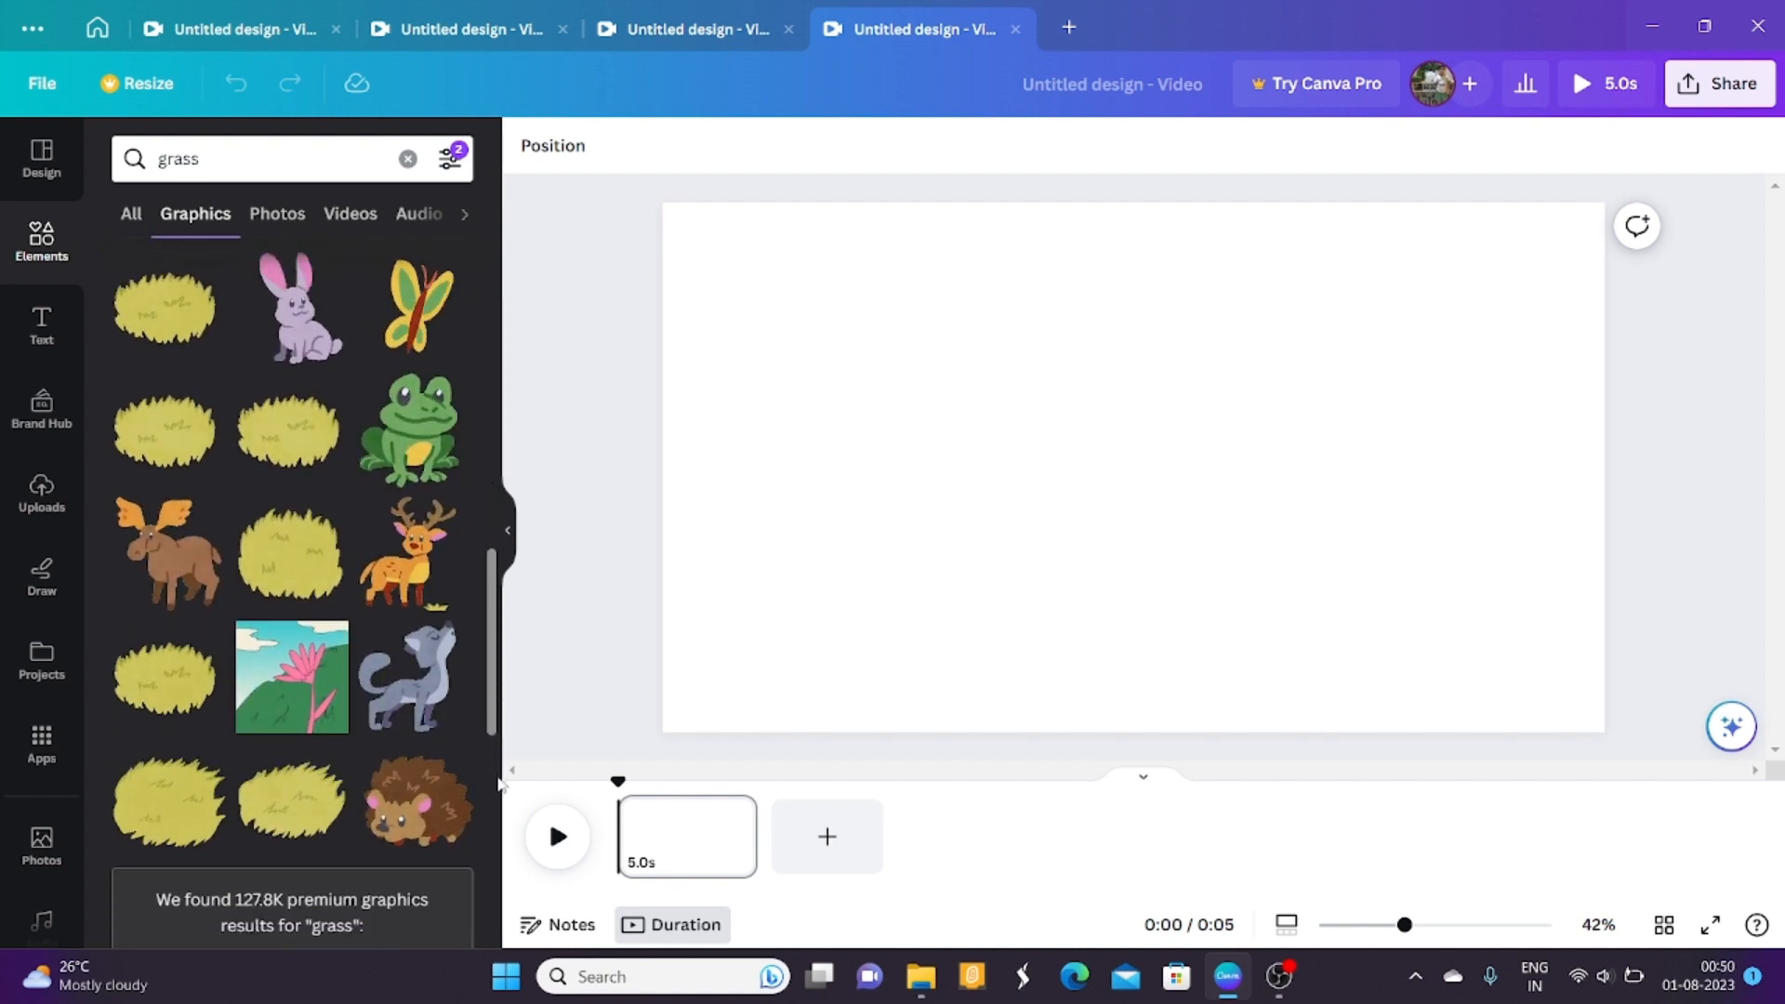
{"action": "scroll", "coordinate": [499, 797], "scroll_direction": "down", "scroll_amount": 5}
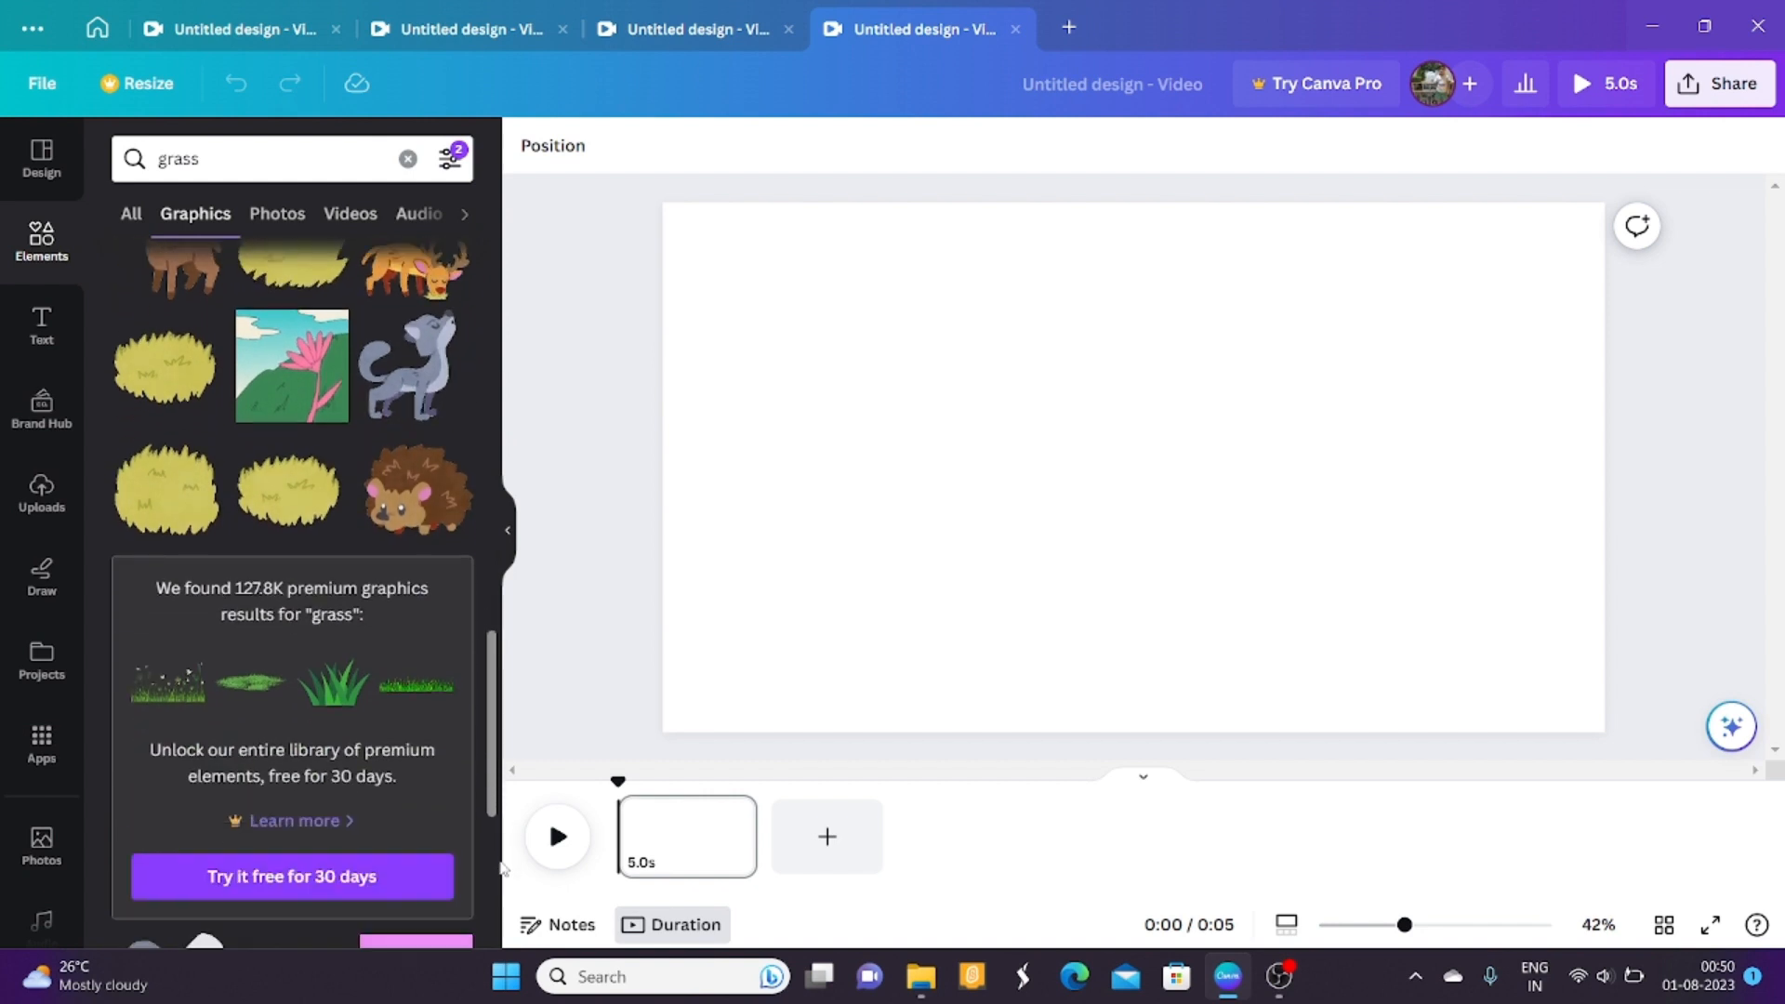
{"action": "scroll", "coordinate": [507, 725], "scroll_direction": "up", "scroll_amount": 8}
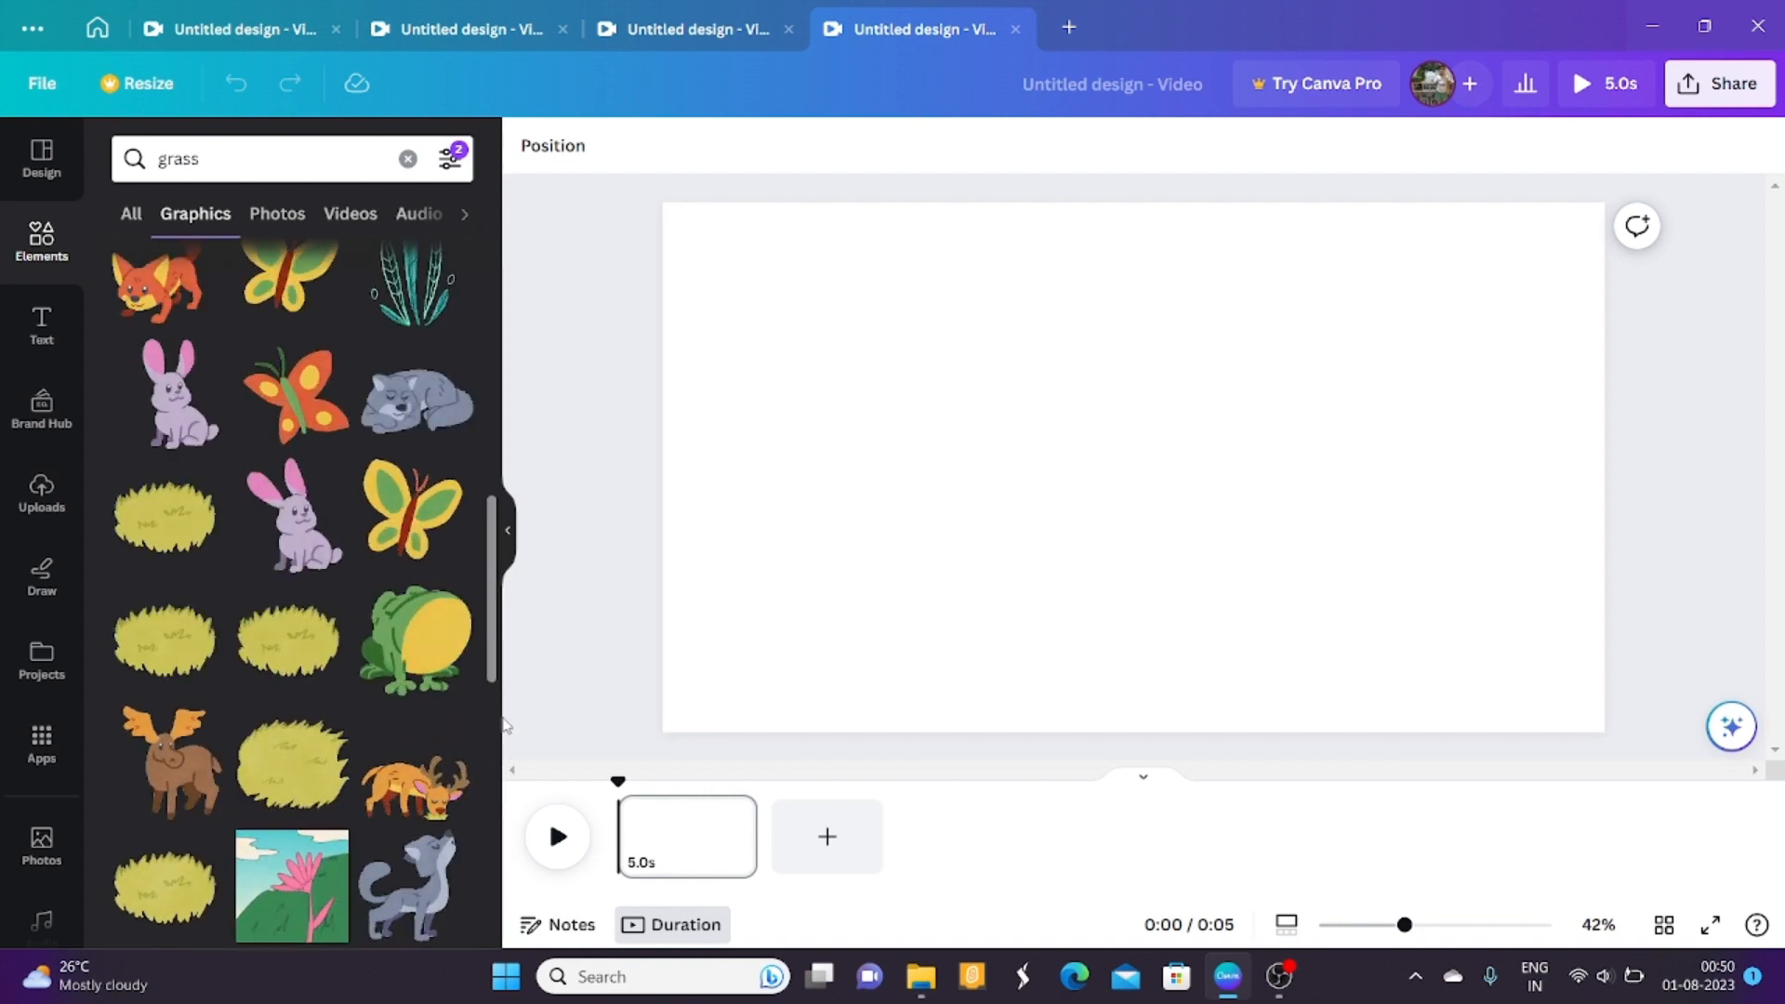
{"action": "scroll", "coordinate": [509, 685], "scroll_direction": "up", "scroll_amount": 1}
{"action": "scroll", "coordinate": [512, 686], "scroll_direction": "up", "scroll_amount": 6}
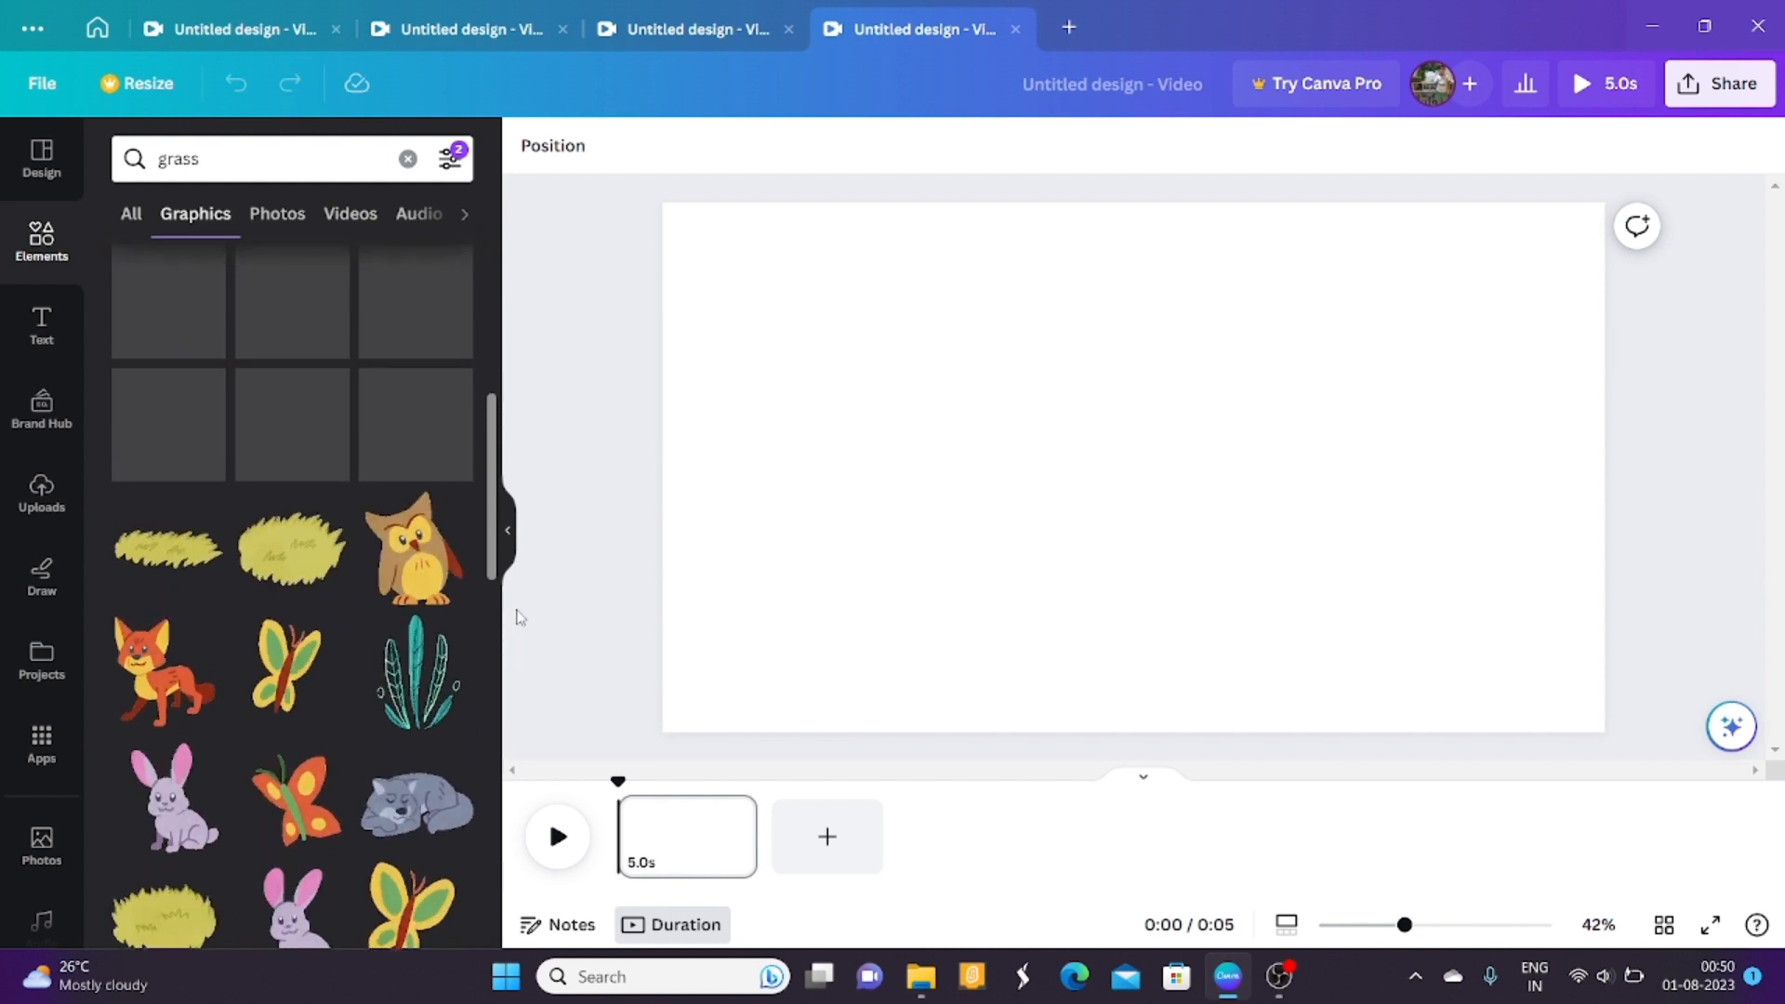
{"action": "scroll", "coordinate": [533, 548], "scroll_direction": "up", "scroll_amount": 1}
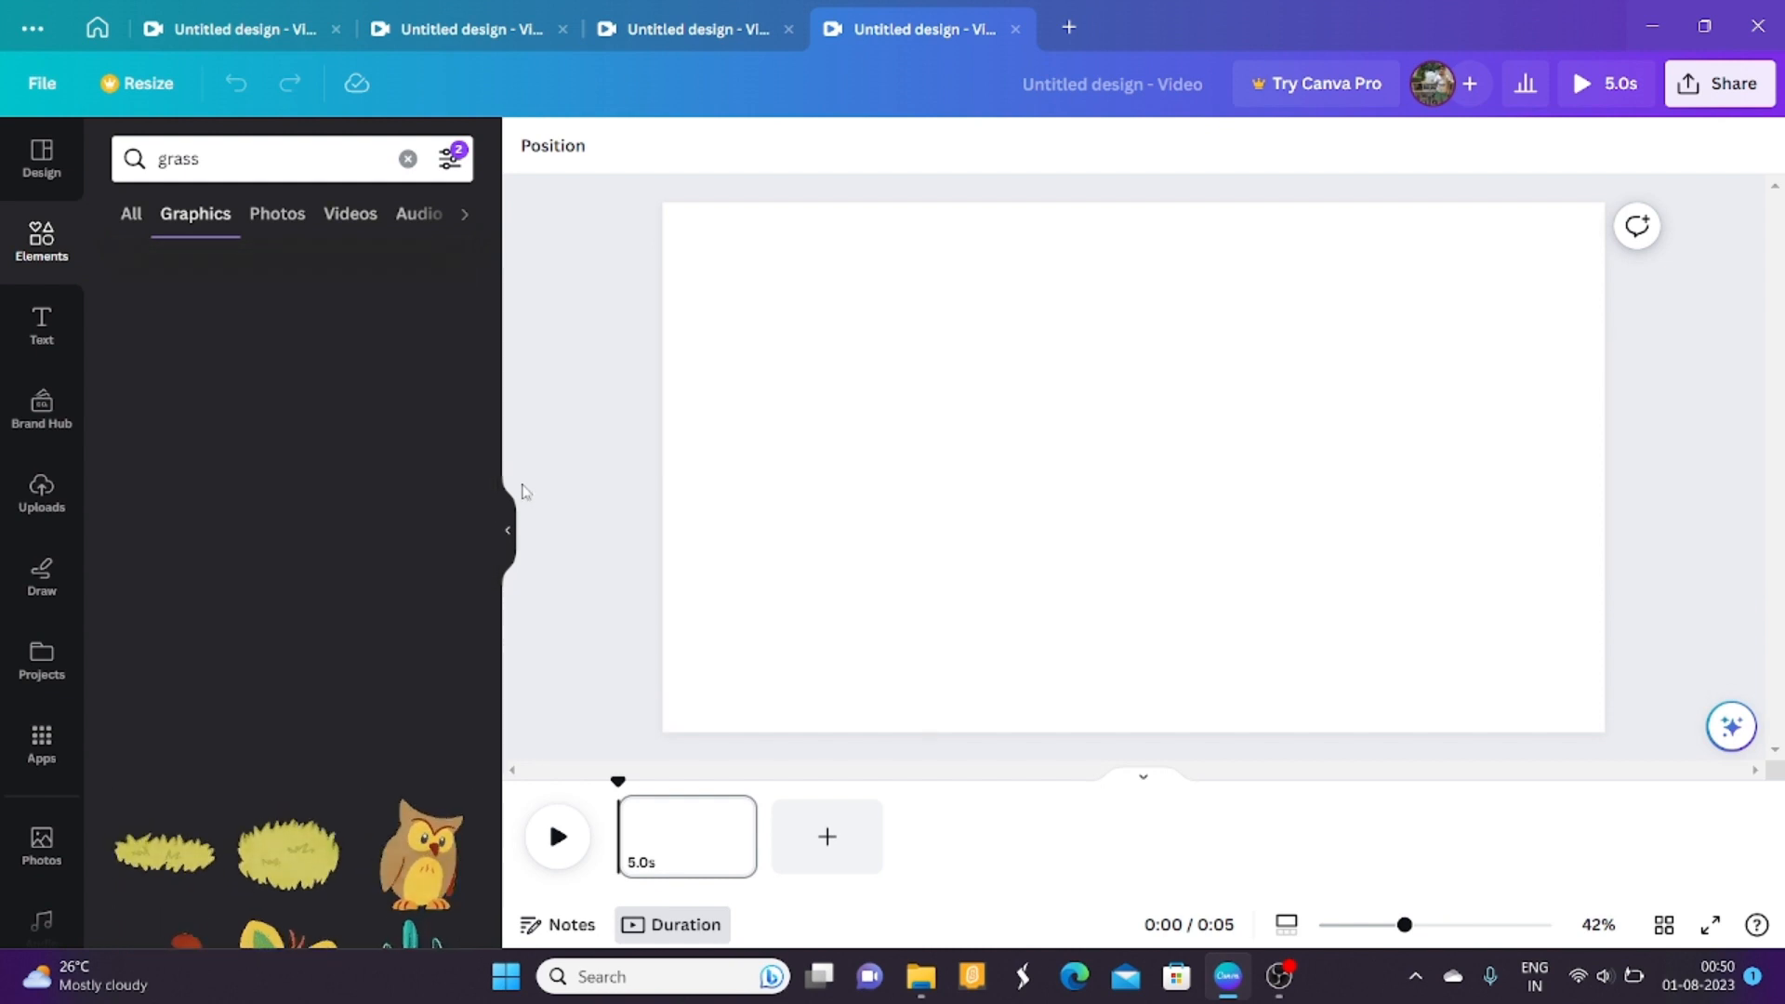
{"action": "scroll", "coordinate": [492, 391], "scroll_direction": "up", "scroll_amount": 2}
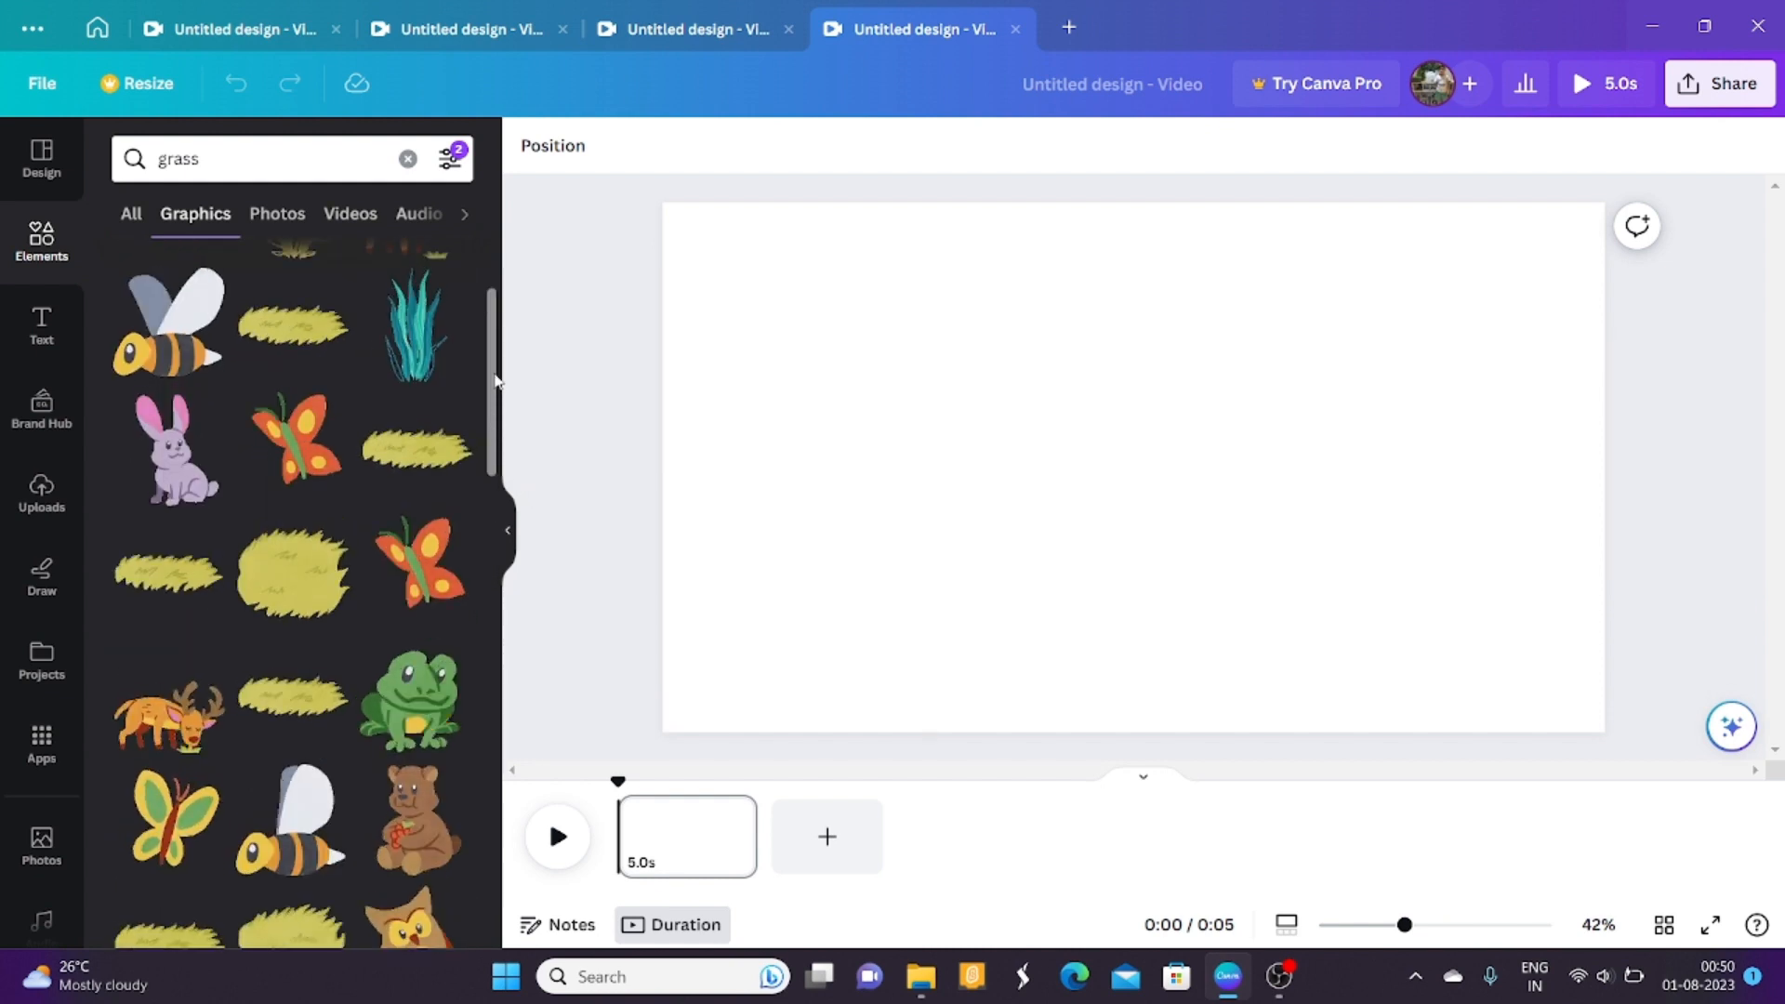
Insert the animated teal grass graphic, shrink it and place it in the bottom-left corner of the page.
{"action": "left_click", "coordinate": [418, 381]}
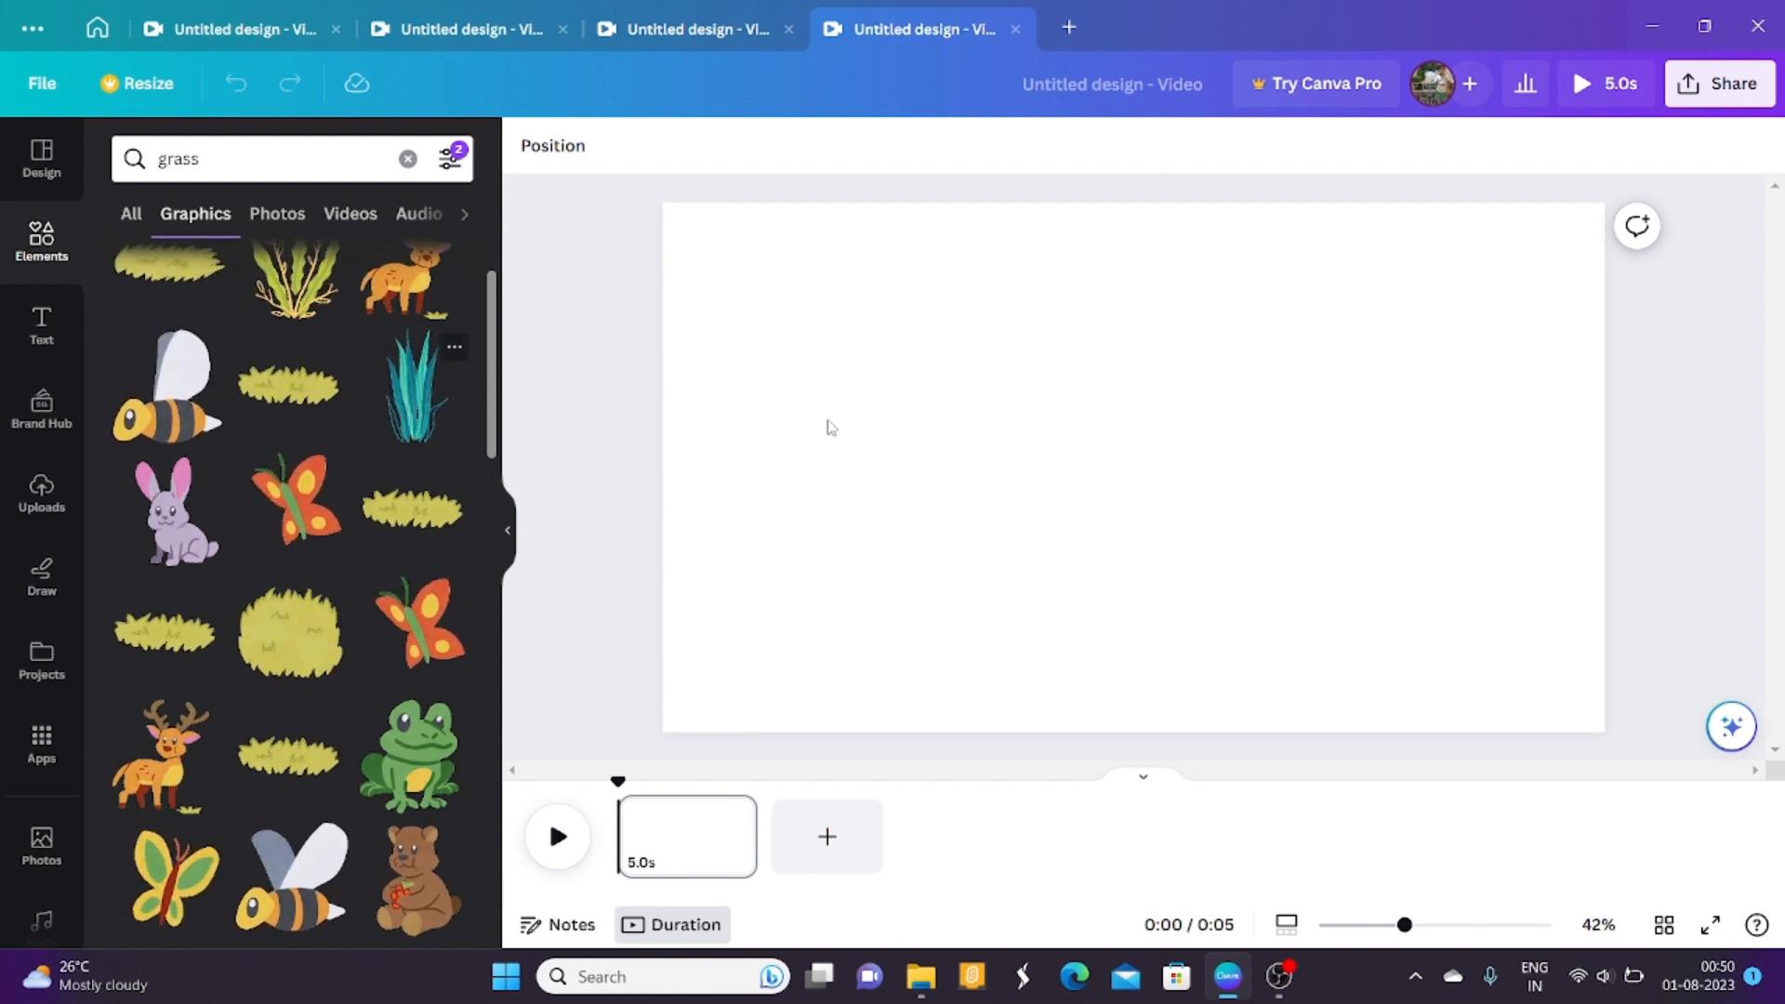
{"action": "left_click_drag", "start_coordinate": [1127, 482], "coordinate": [1182, 532]}
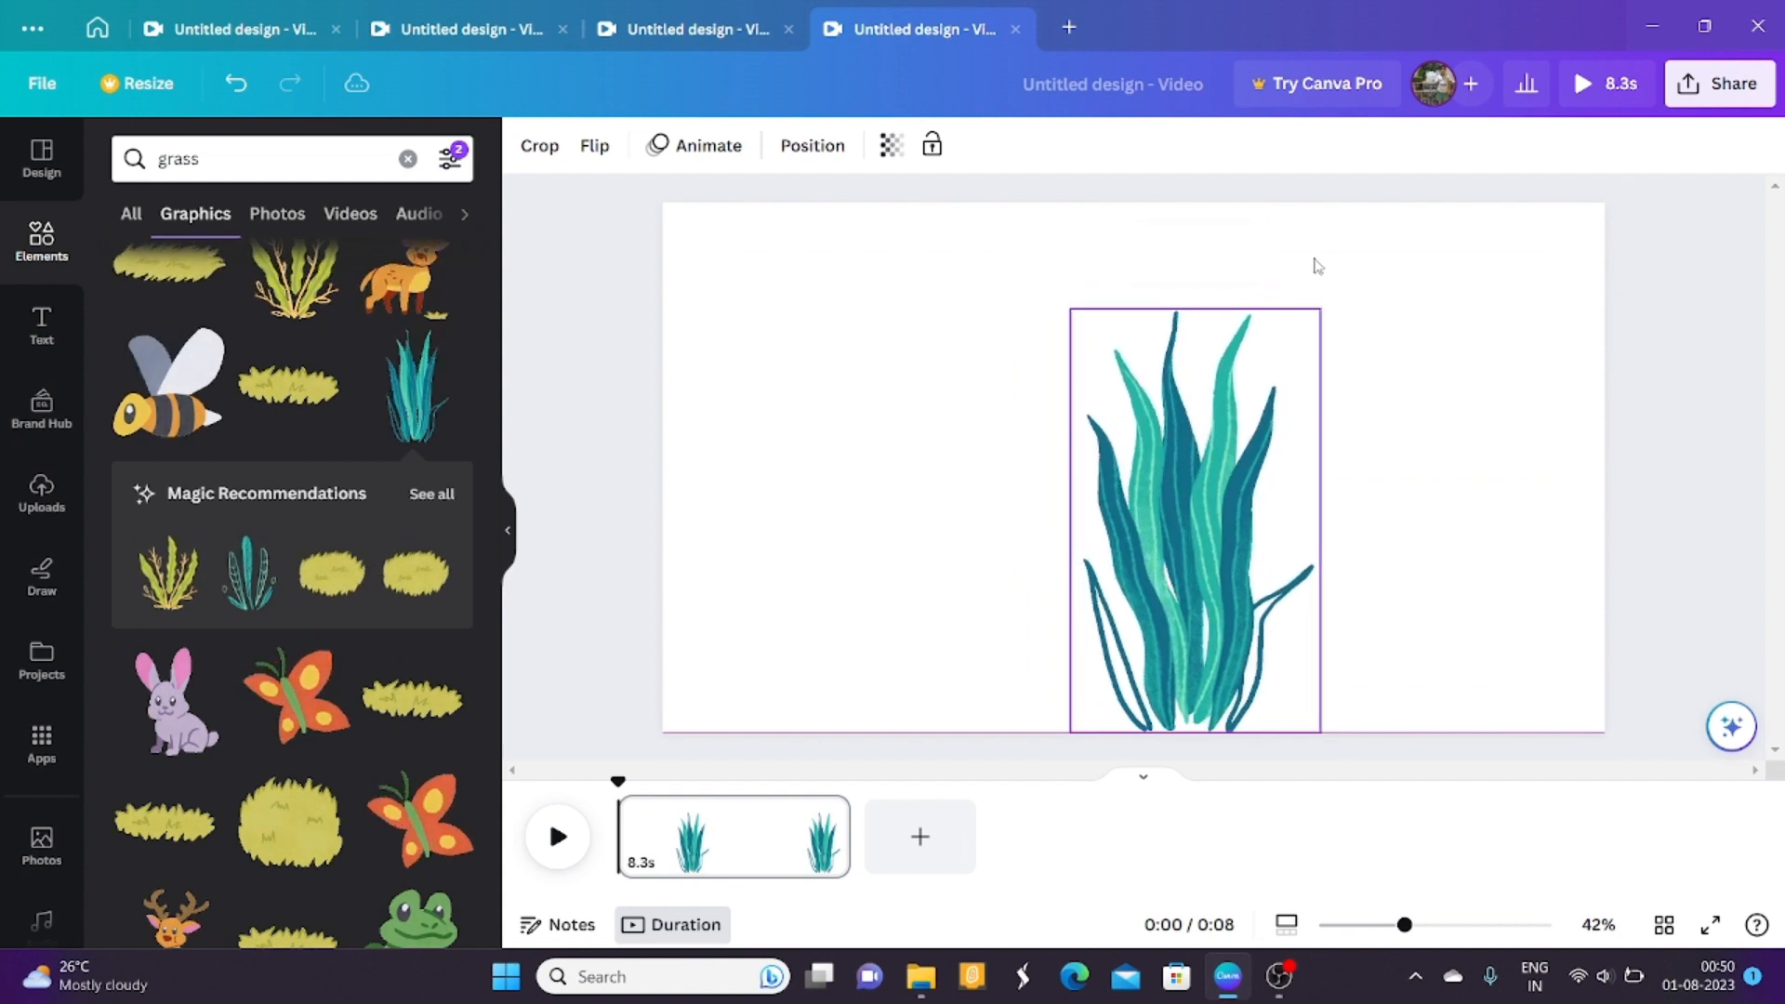
{"action": "left_click_drag", "start_coordinate": [1324, 302], "coordinate": [1177, 549]}
{"action": "left_click_drag", "start_coordinate": [1094, 663], "coordinate": [690, 664]}
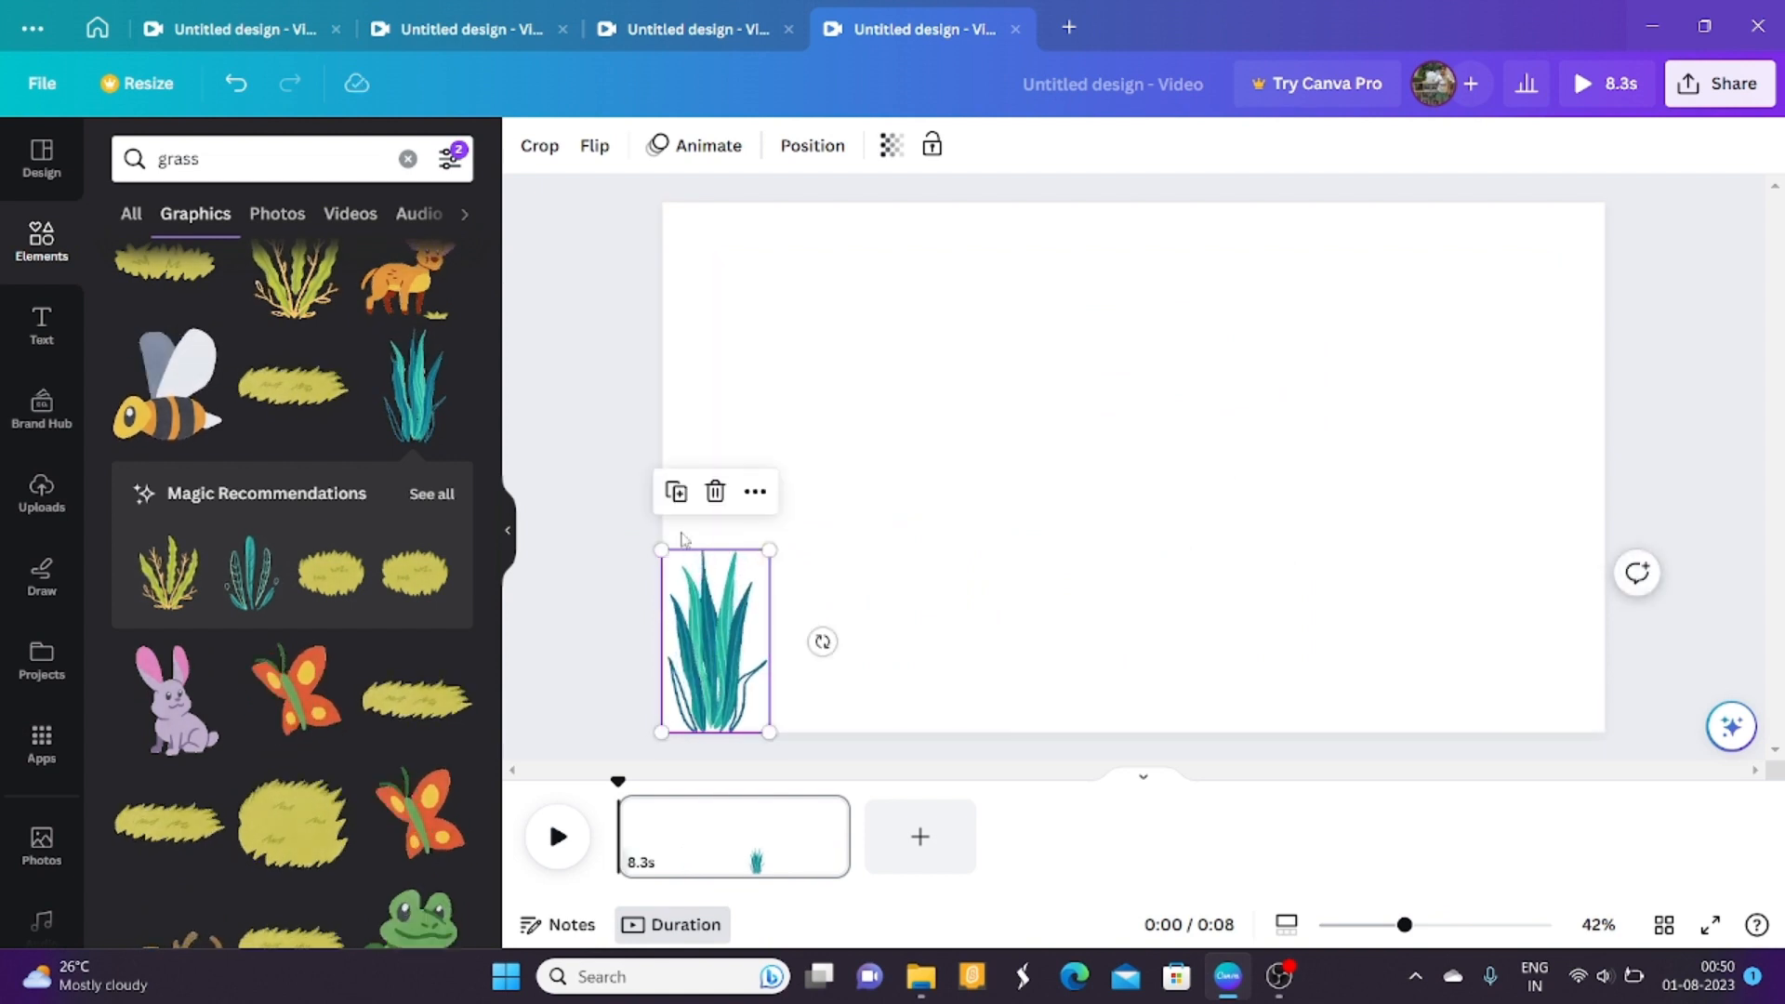
Duplicate the teal grass three times, placing one copy beside the original and two near the page's bottom-right side.
{"action": "left_click", "coordinate": [675, 493]}
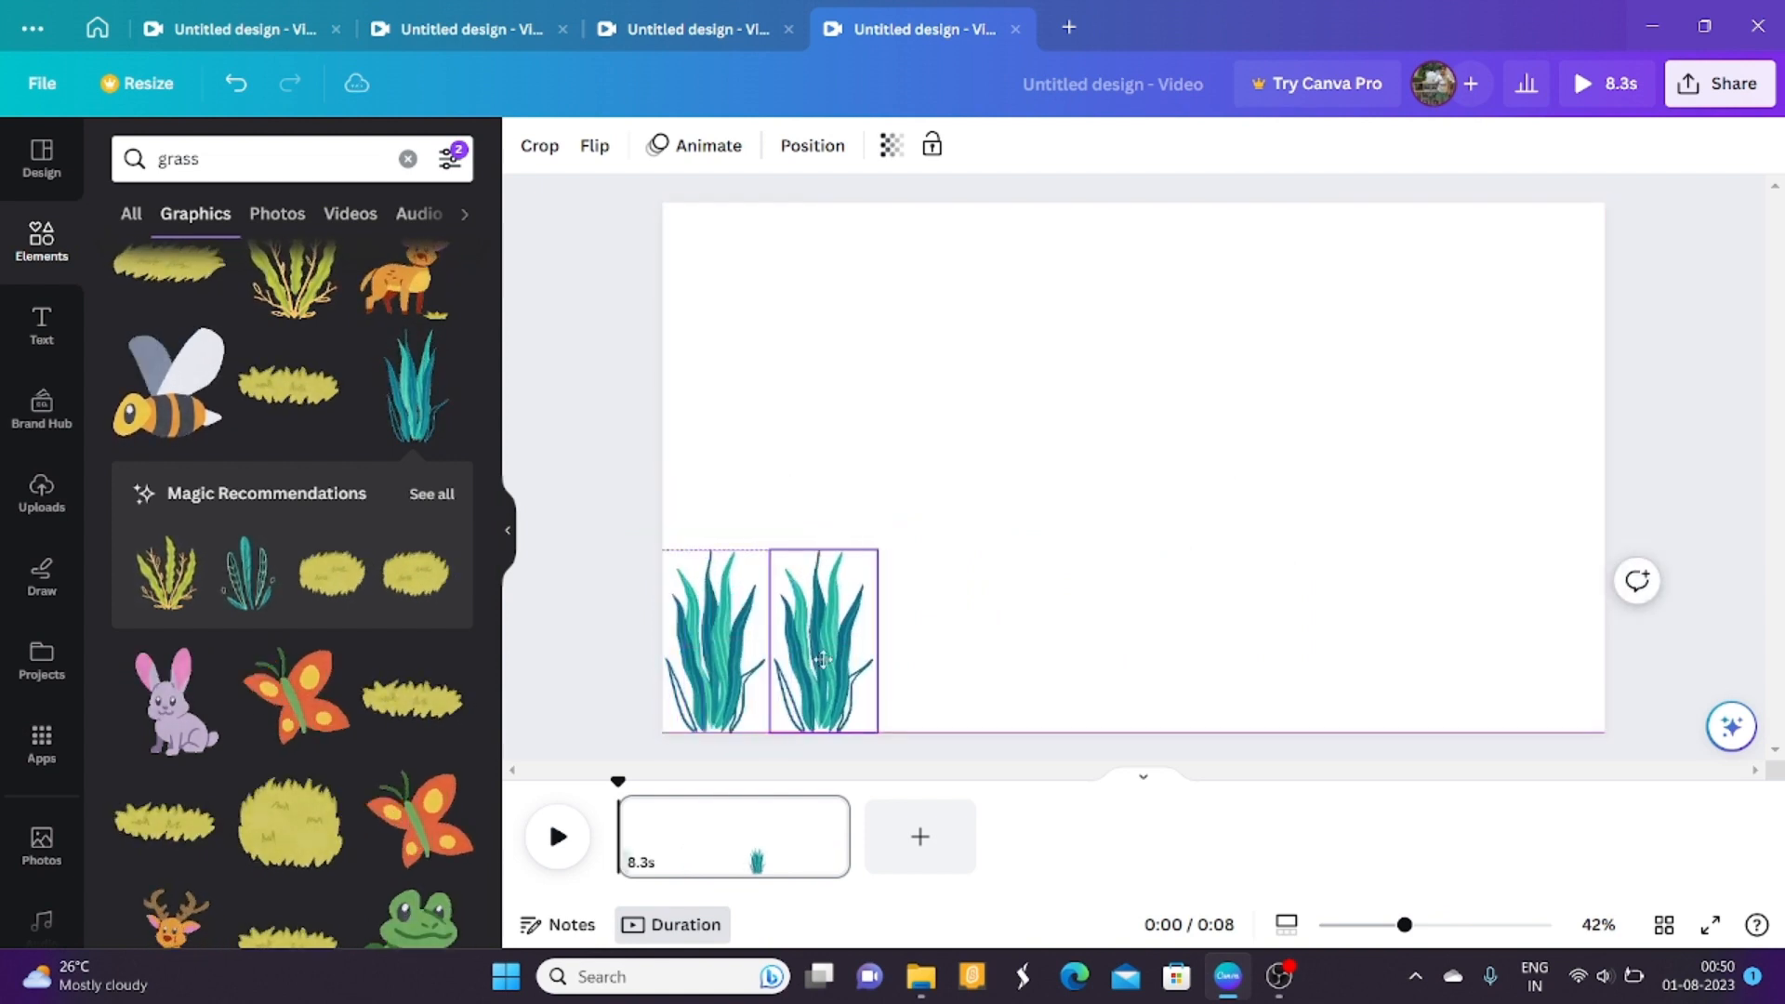
{"action": "left_click_drag", "start_coordinate": [814, 665], "coordinate": [832, 665]}
{"action": "left_click", "coordinate": [797, 509]}
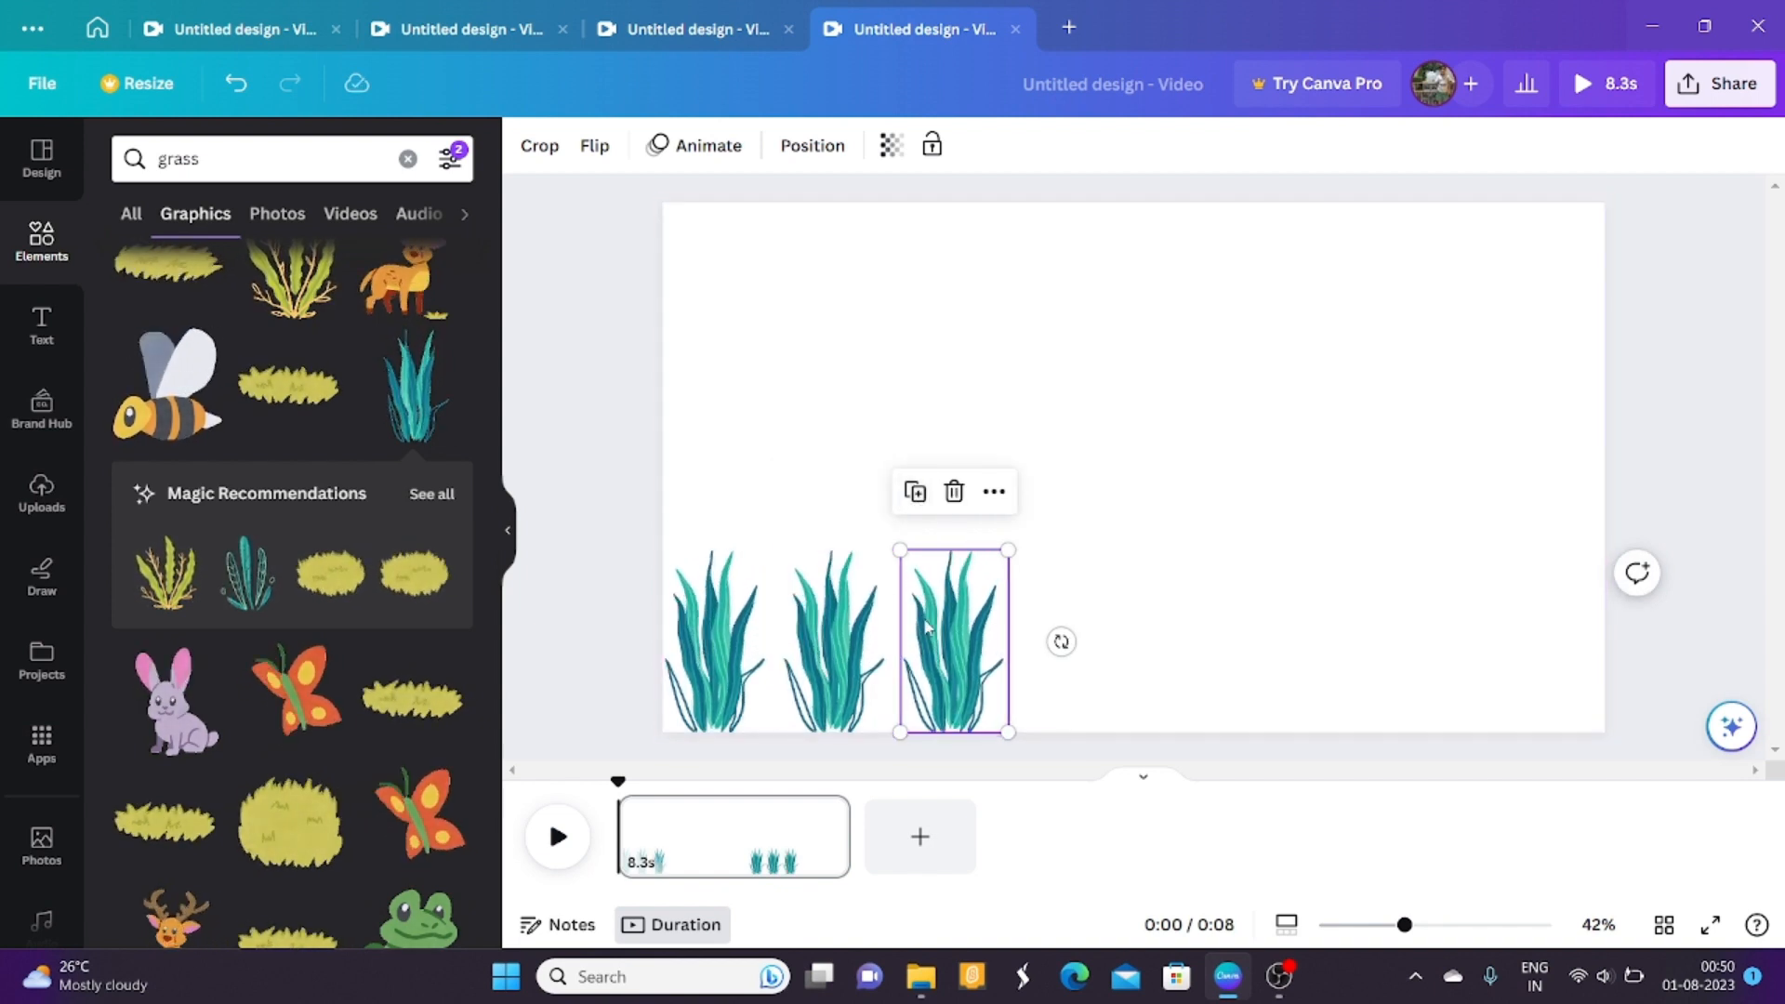
{"action": "left_click_drag", "start_coordinate": [925, 623], "coordinate": [1507, 609]}
{"action": "left_click", "coordinate": [1245, 481]}
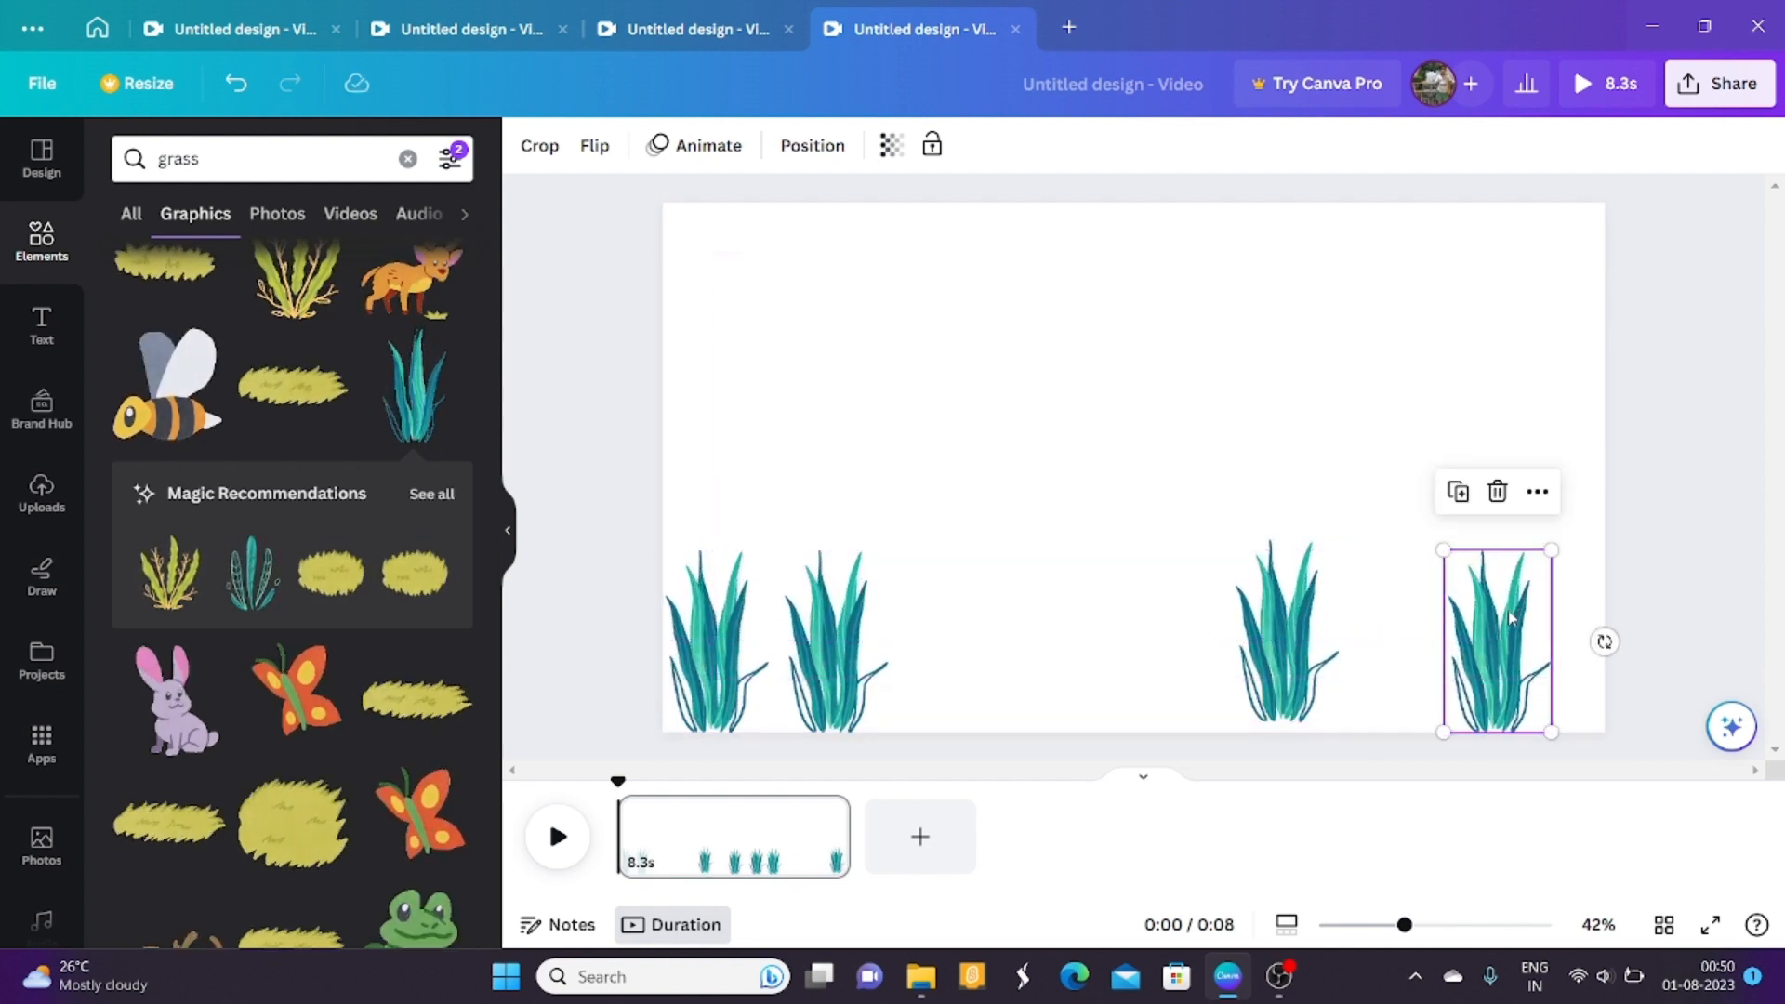
{"action": "left_click", "coordinate": [621, 537]}
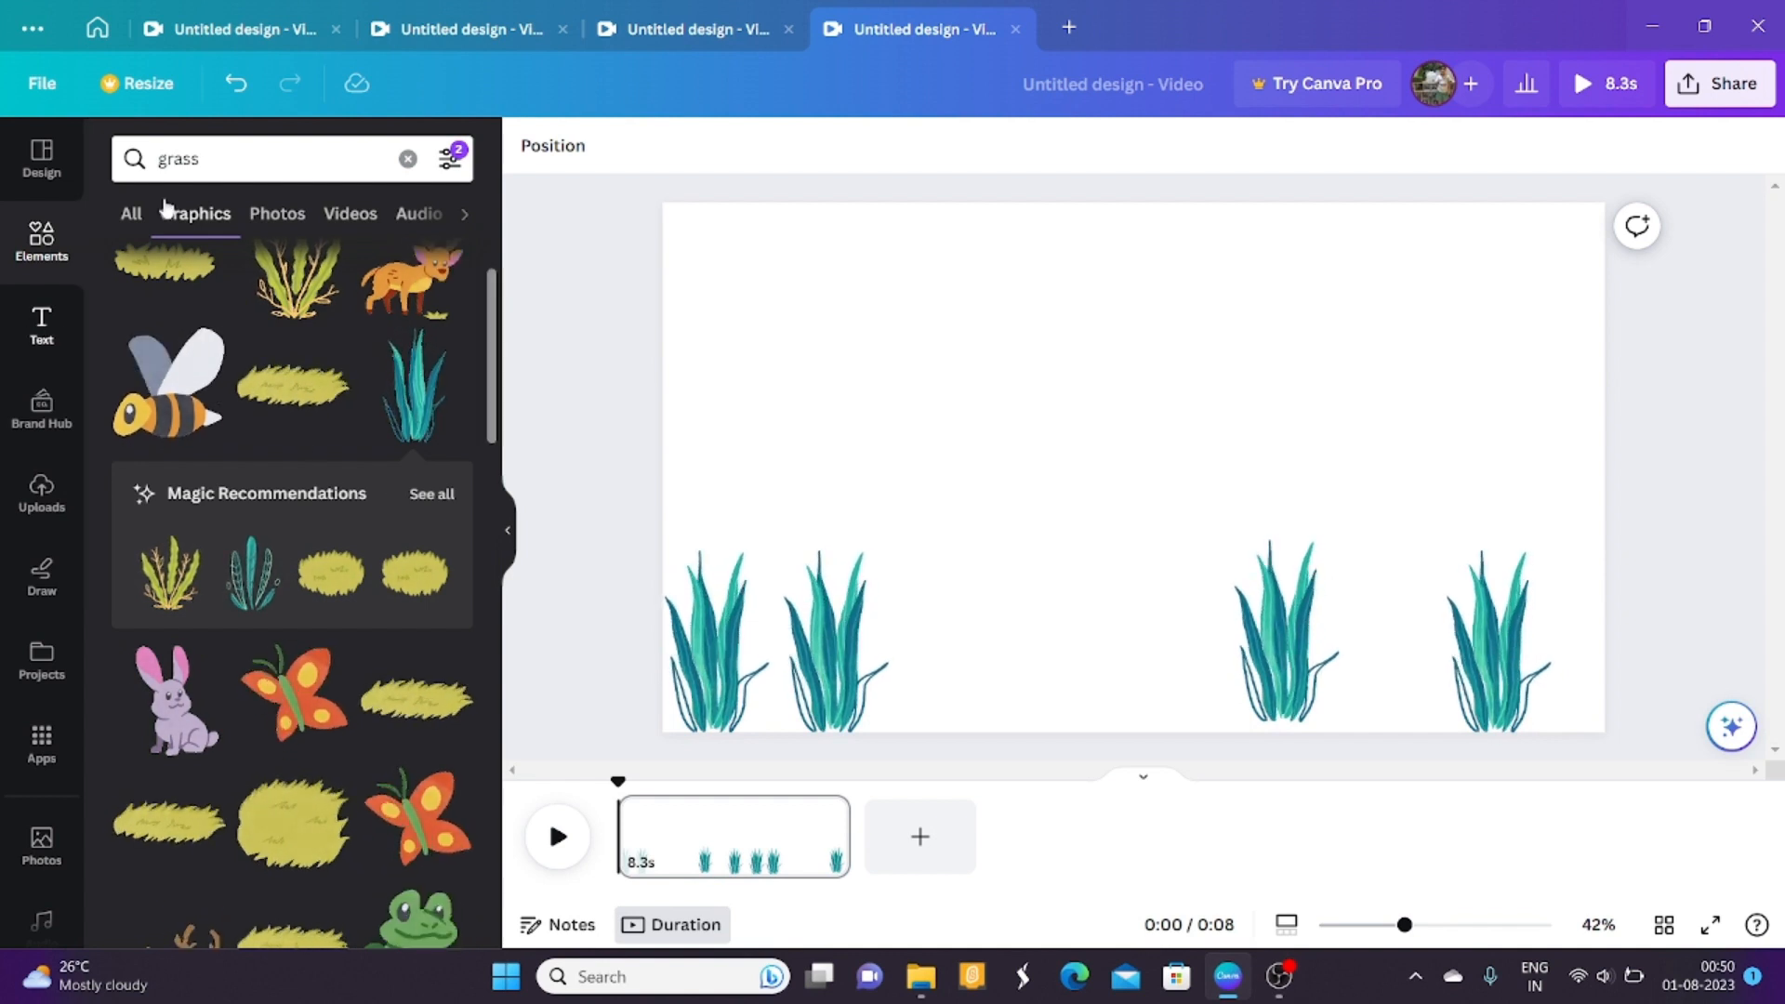
Replace the grass search with a search for sand graphics.
{"action": "left_click", "coordinate": [218, 163]}
{"action": "key", "text": "BackSpace"}
{"action": "key", "text": "BackSpace"}
{"action": "key", "text": "BackSpace"}
{"action": "key", "text": "BackSpace"}
{"action": "key", "text": "BackSpace"}
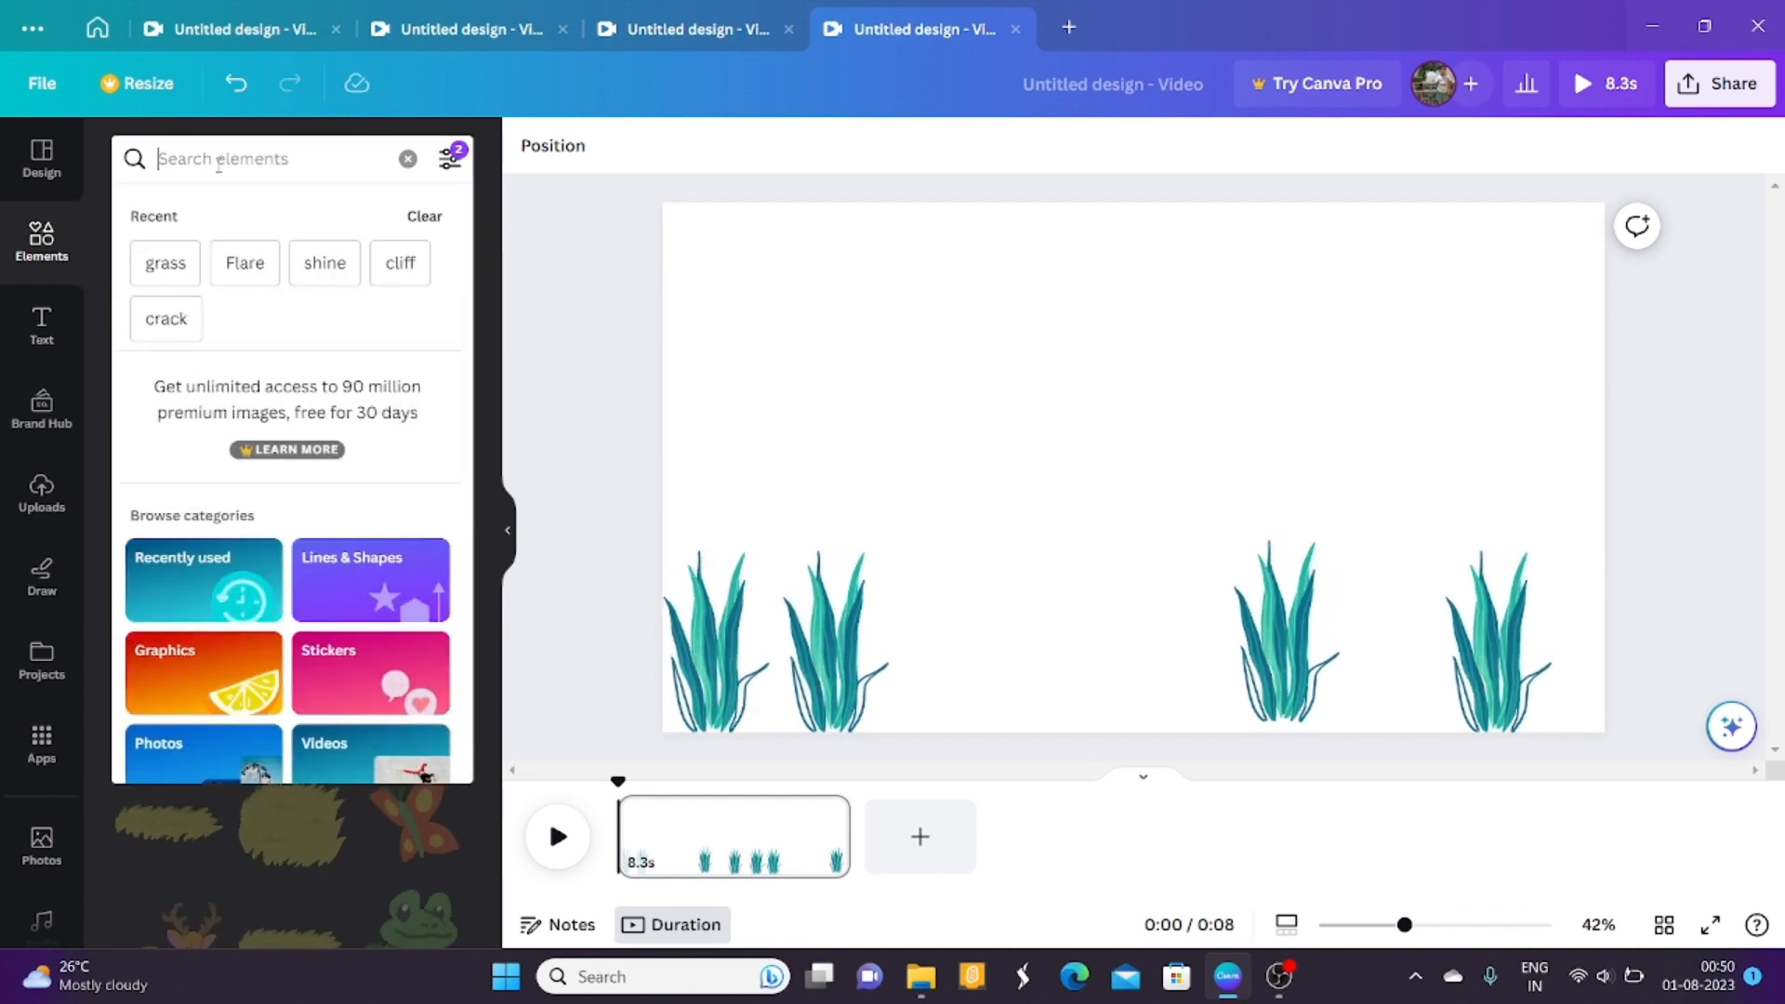
{"action": "type", "text": "sa"}
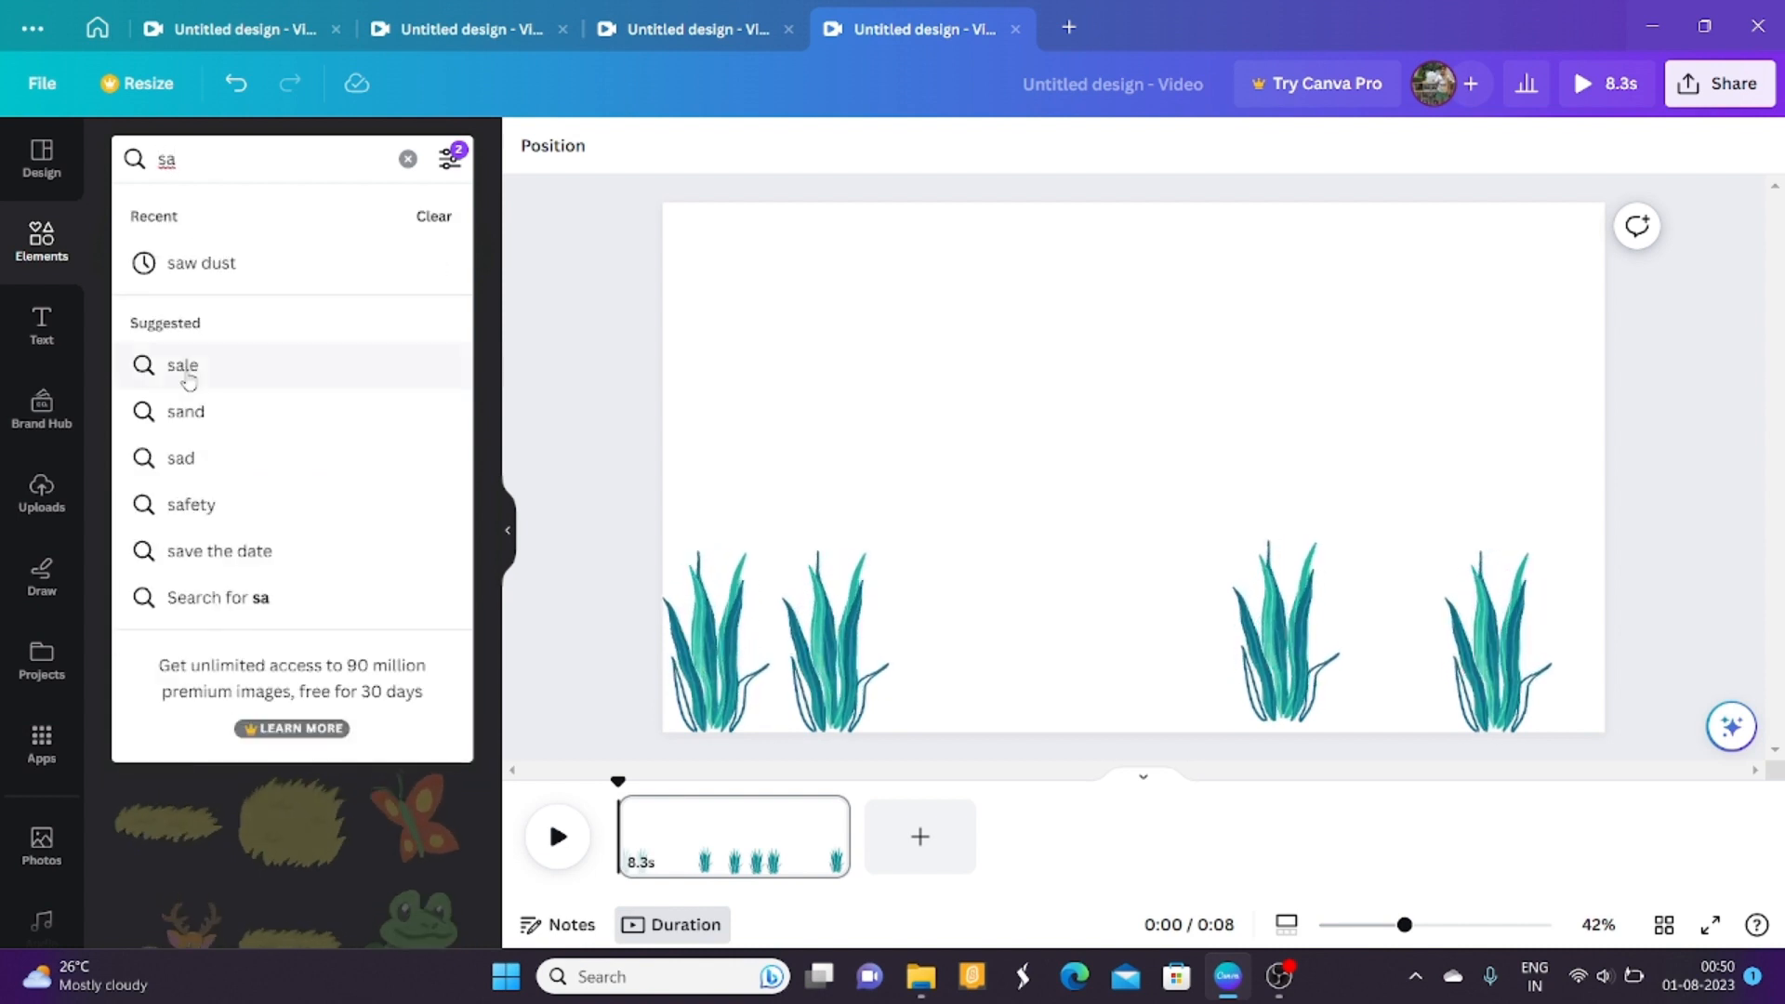
{"action": "left_click", "coordinate": [199, 404]}
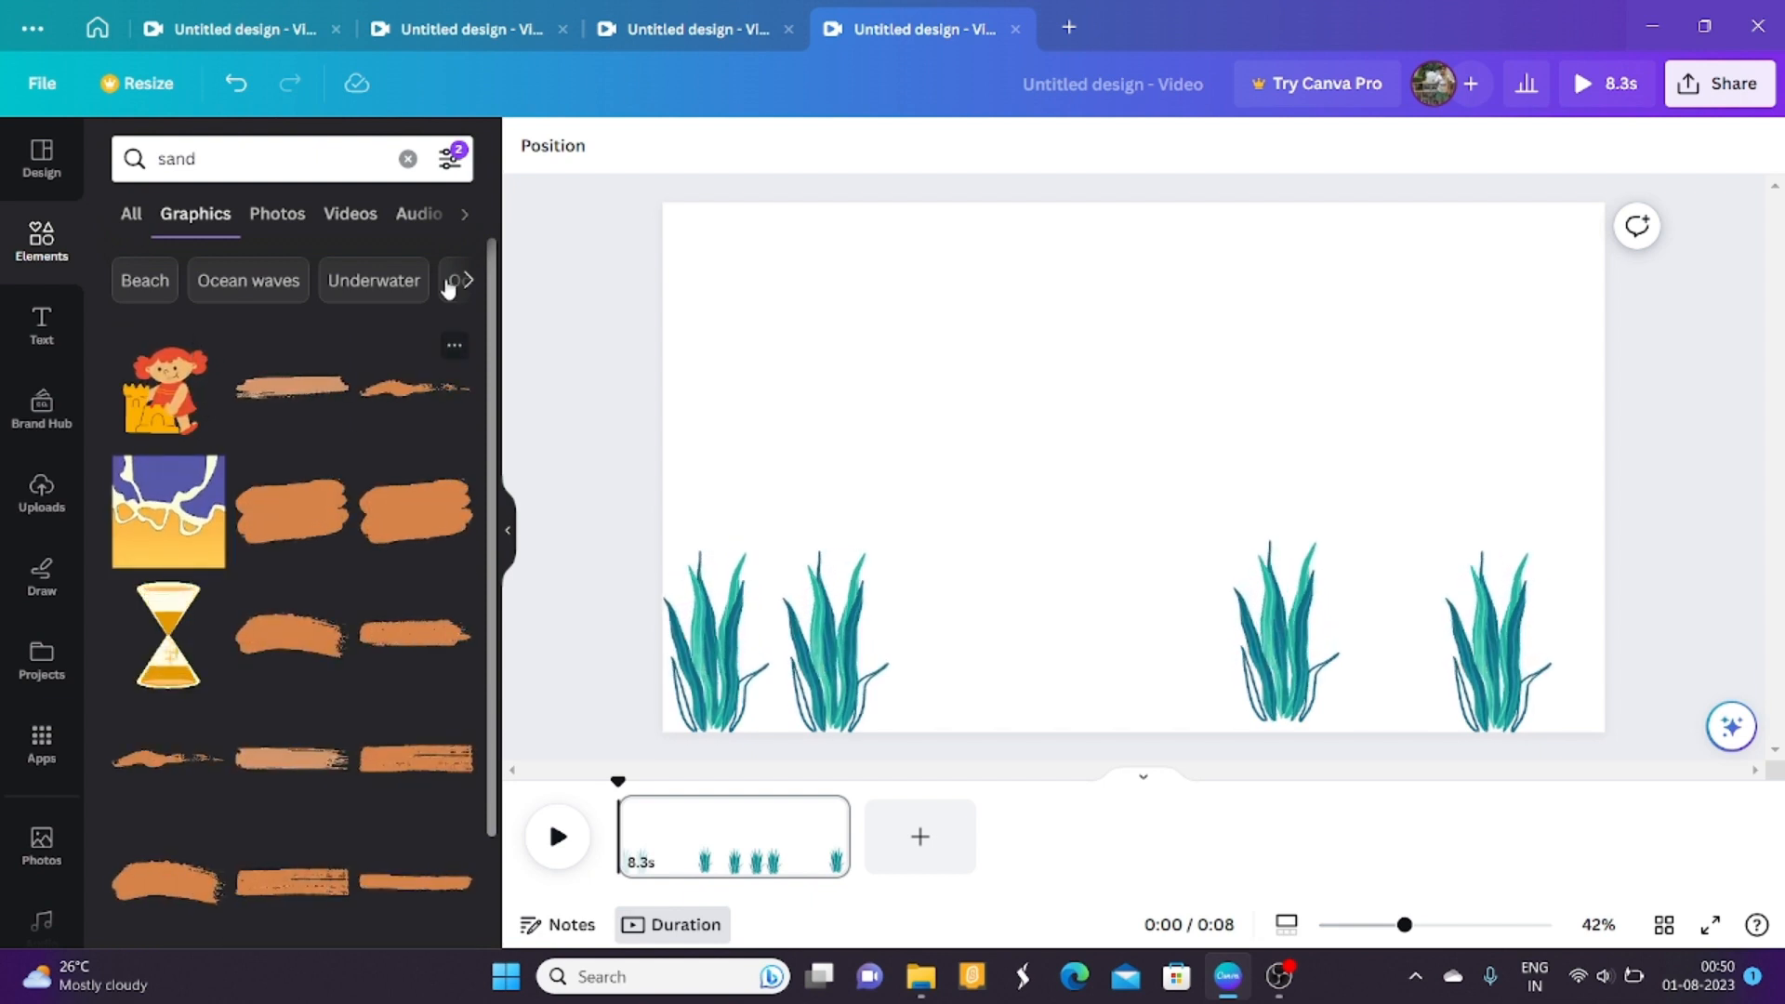
Remove the Animated filter from the sand search.
{"action": "left_click", "coordinate": [450, 158]}
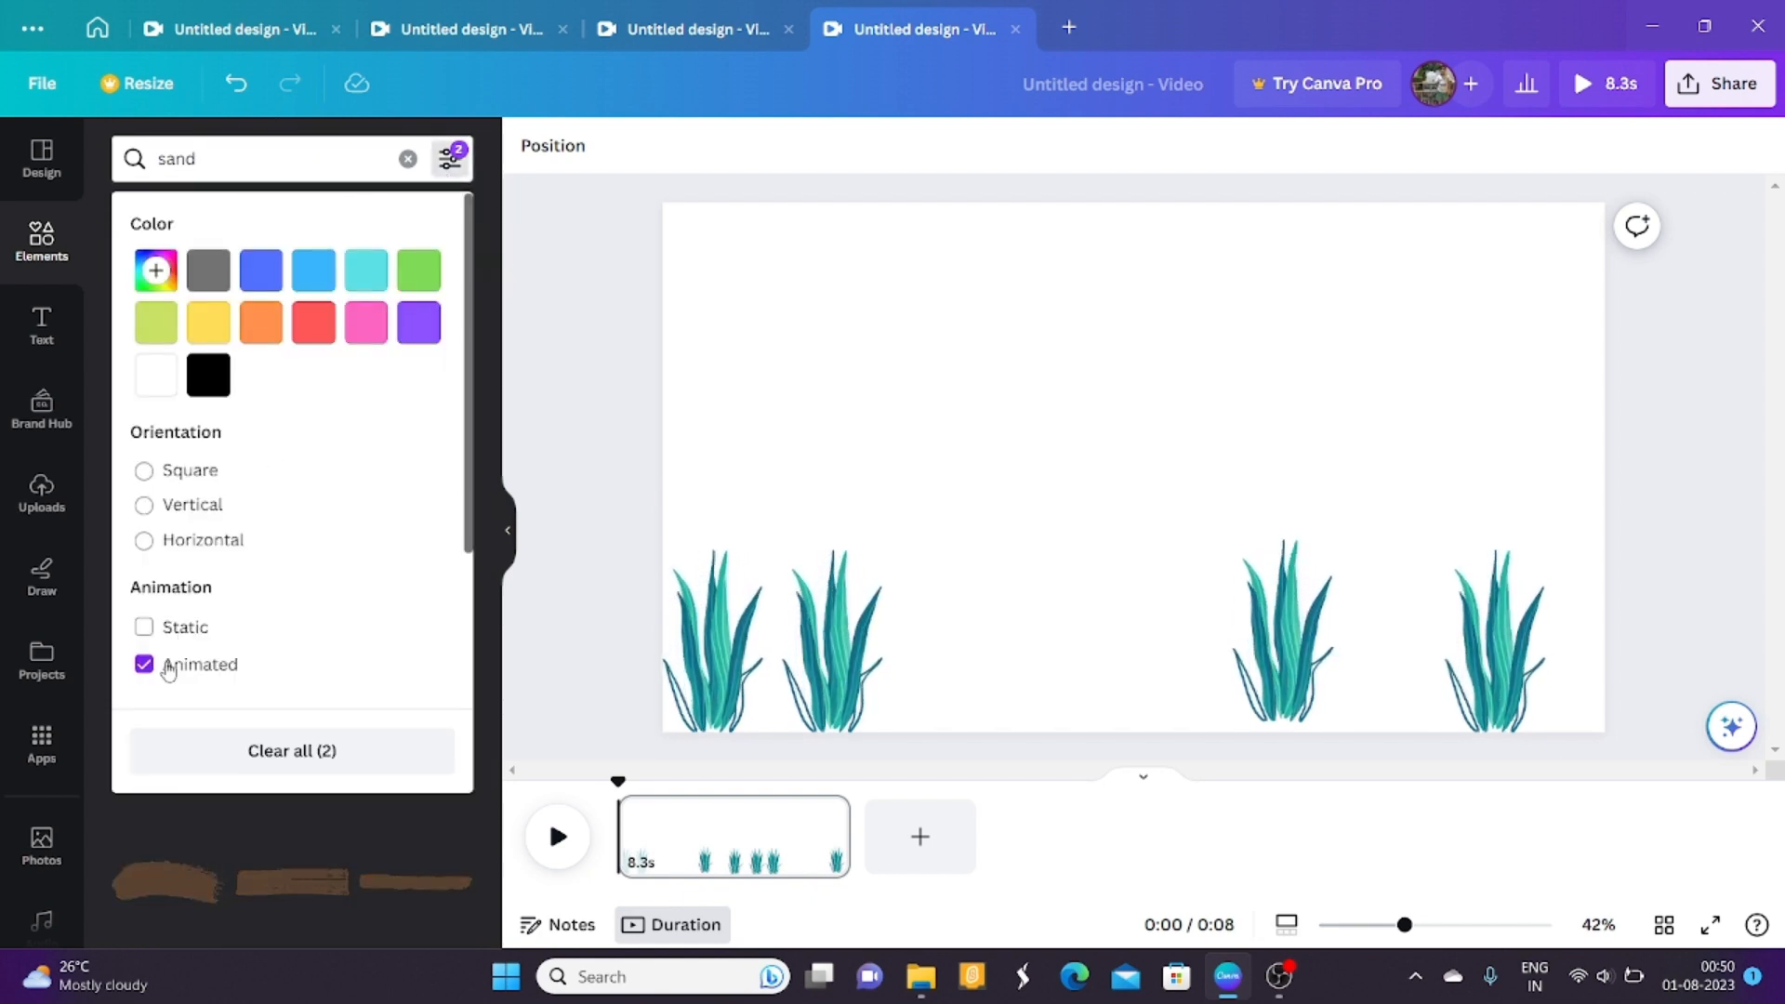
{"action": "left_click", "coordinate": [143, 664]}
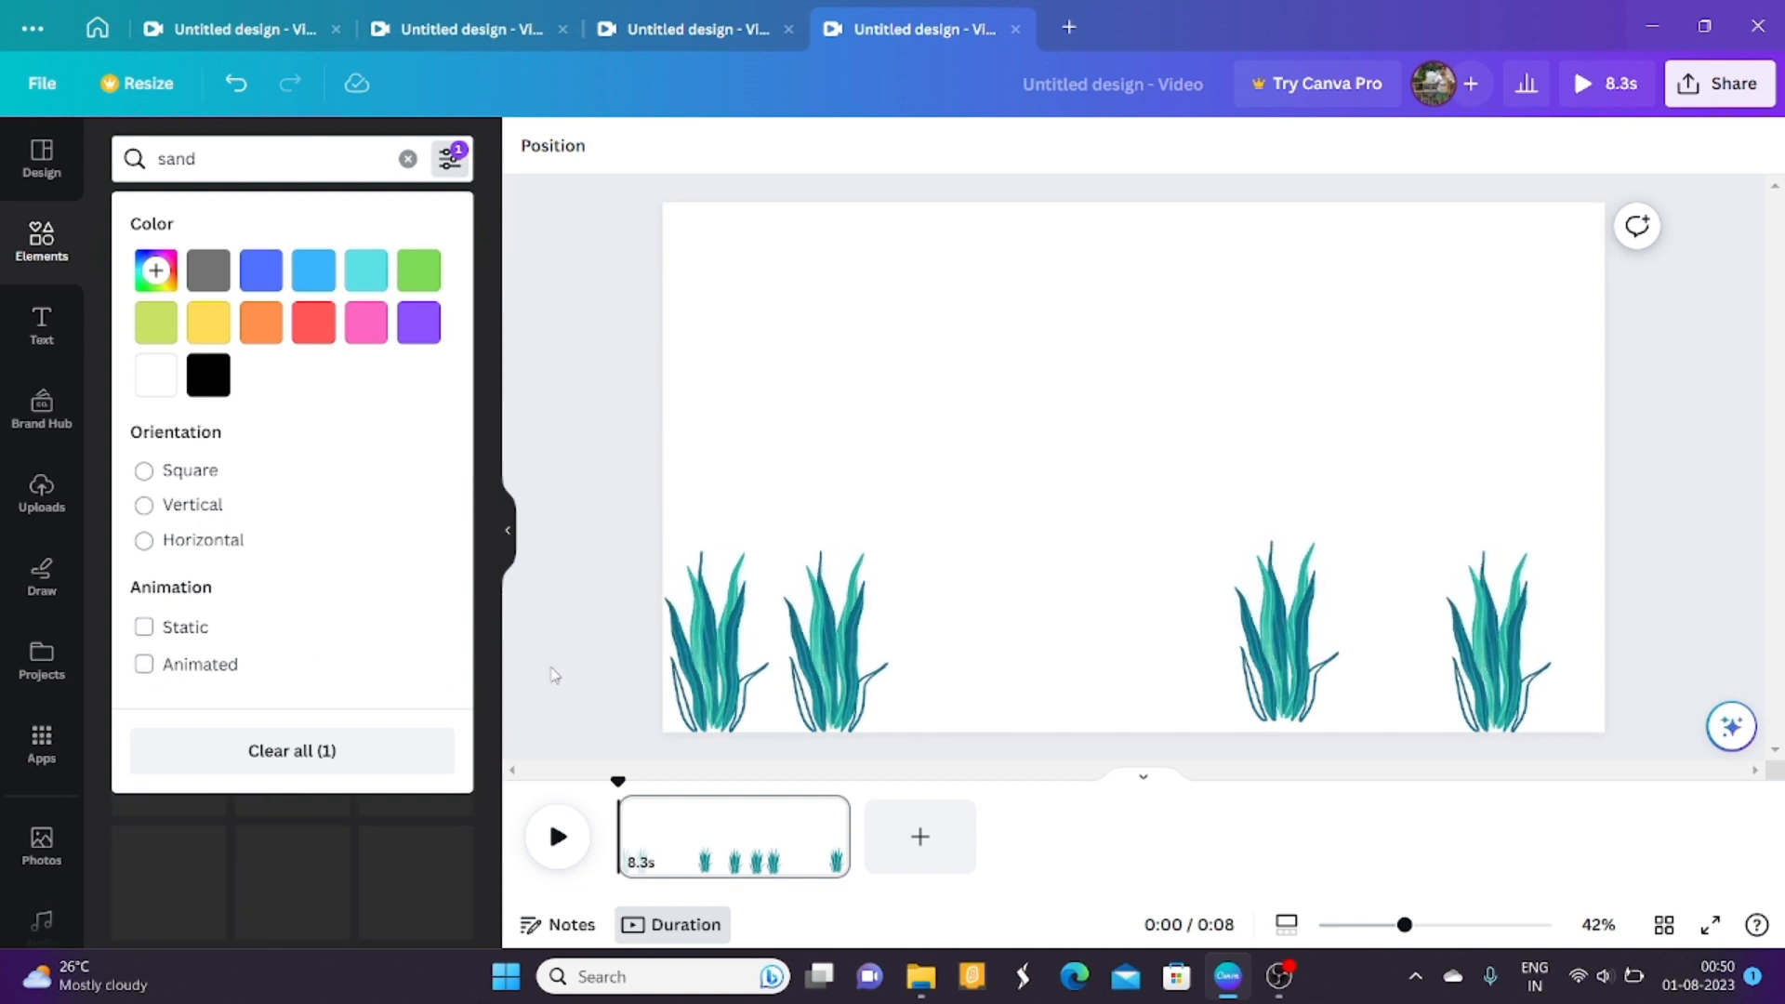
{"action": "left_click", "coordinate": [557, 625]}
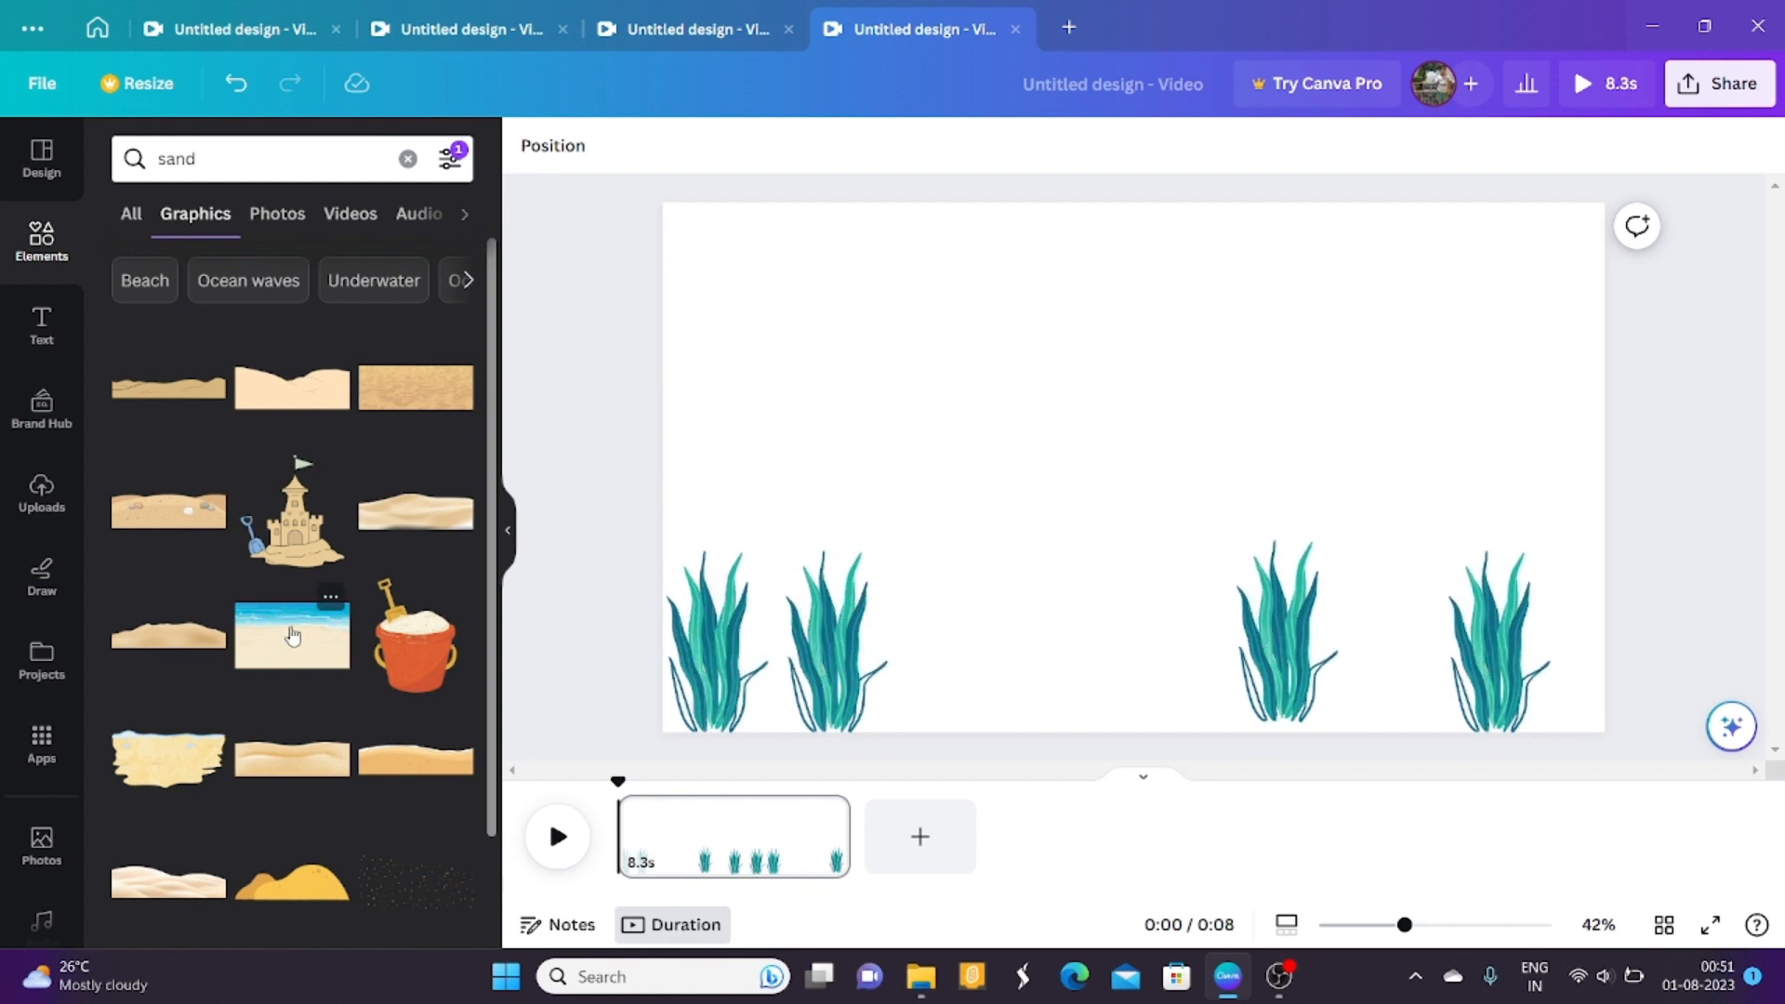
{"action": "left_click", "coordinate": [292, 636]}
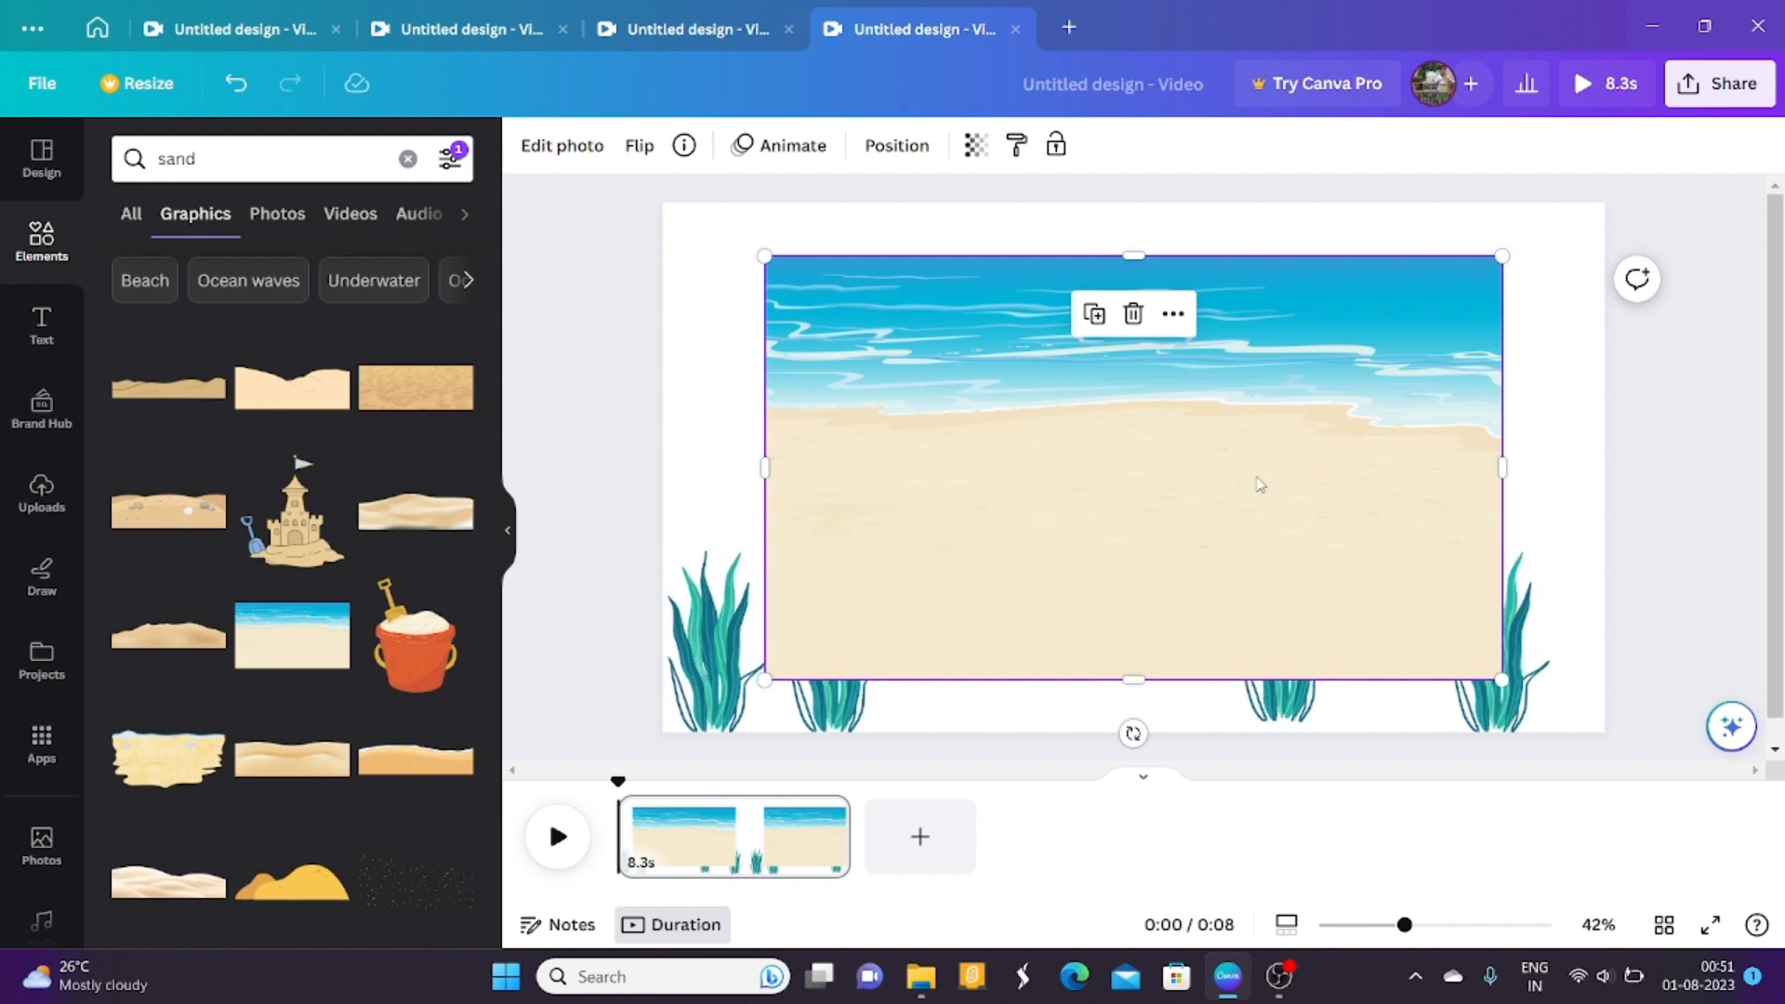
{"action": "left_click_drag", "start_coordinate": [1131, 259], "coordinate": [1133, 443]}
{"action": "left_click_drag", "start_coordinate": [1227, 546], "coordinate": [155, 569]}
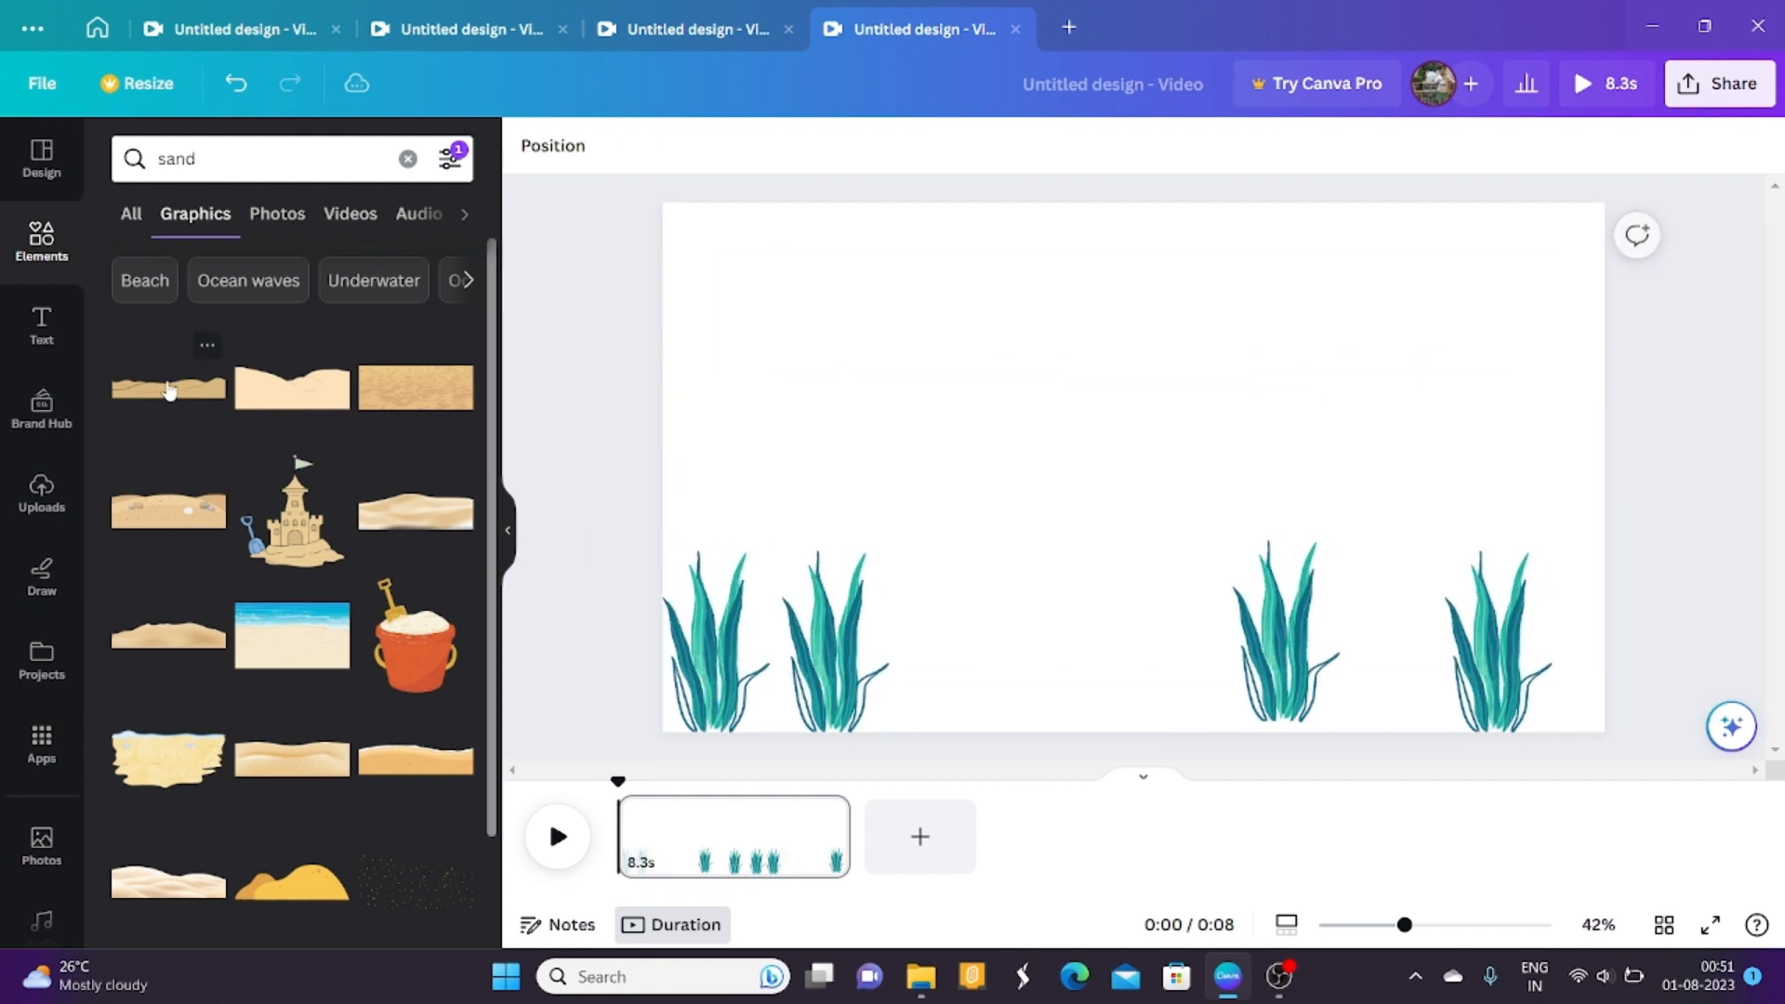
Insert the sand dune graphic, enlarge it to about 1920 × 619 px and lower it to about Y 785 px along the page's bottom.
{"action": "left_click", "coordinate": [441, 534]}
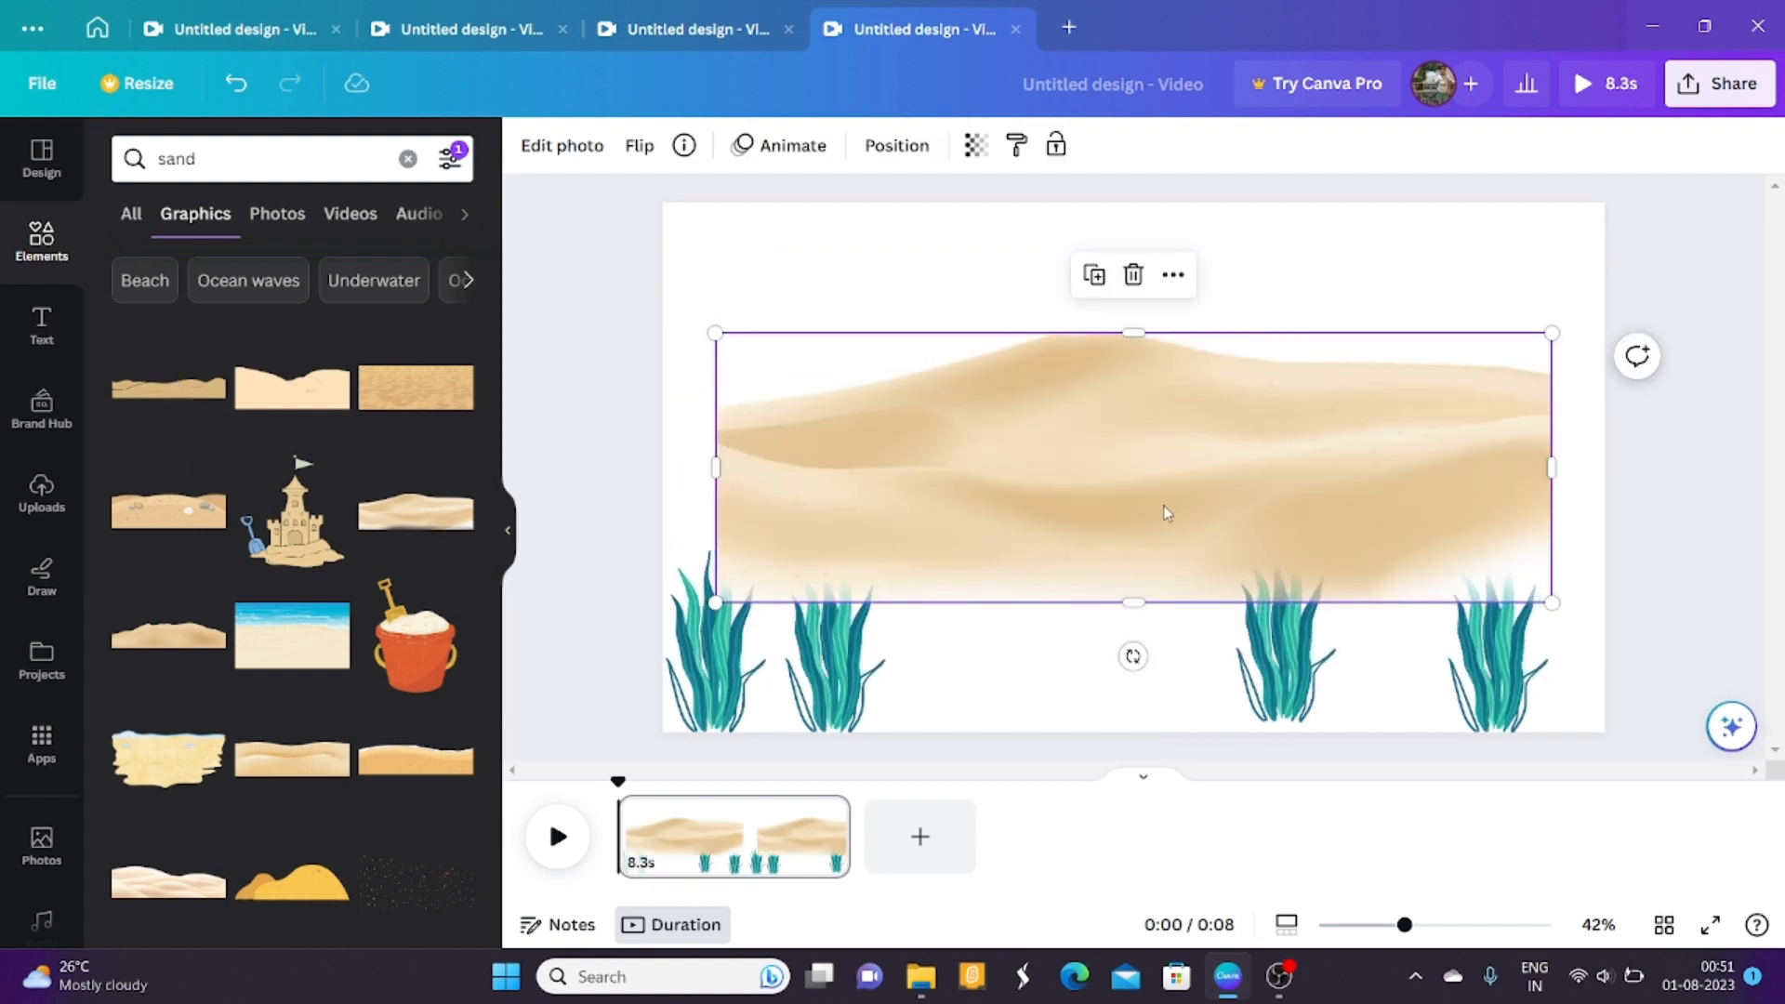
{"action": "left_click_drag", "start_coordinate": [1133, 402], "coordinate": [1084, 530]}
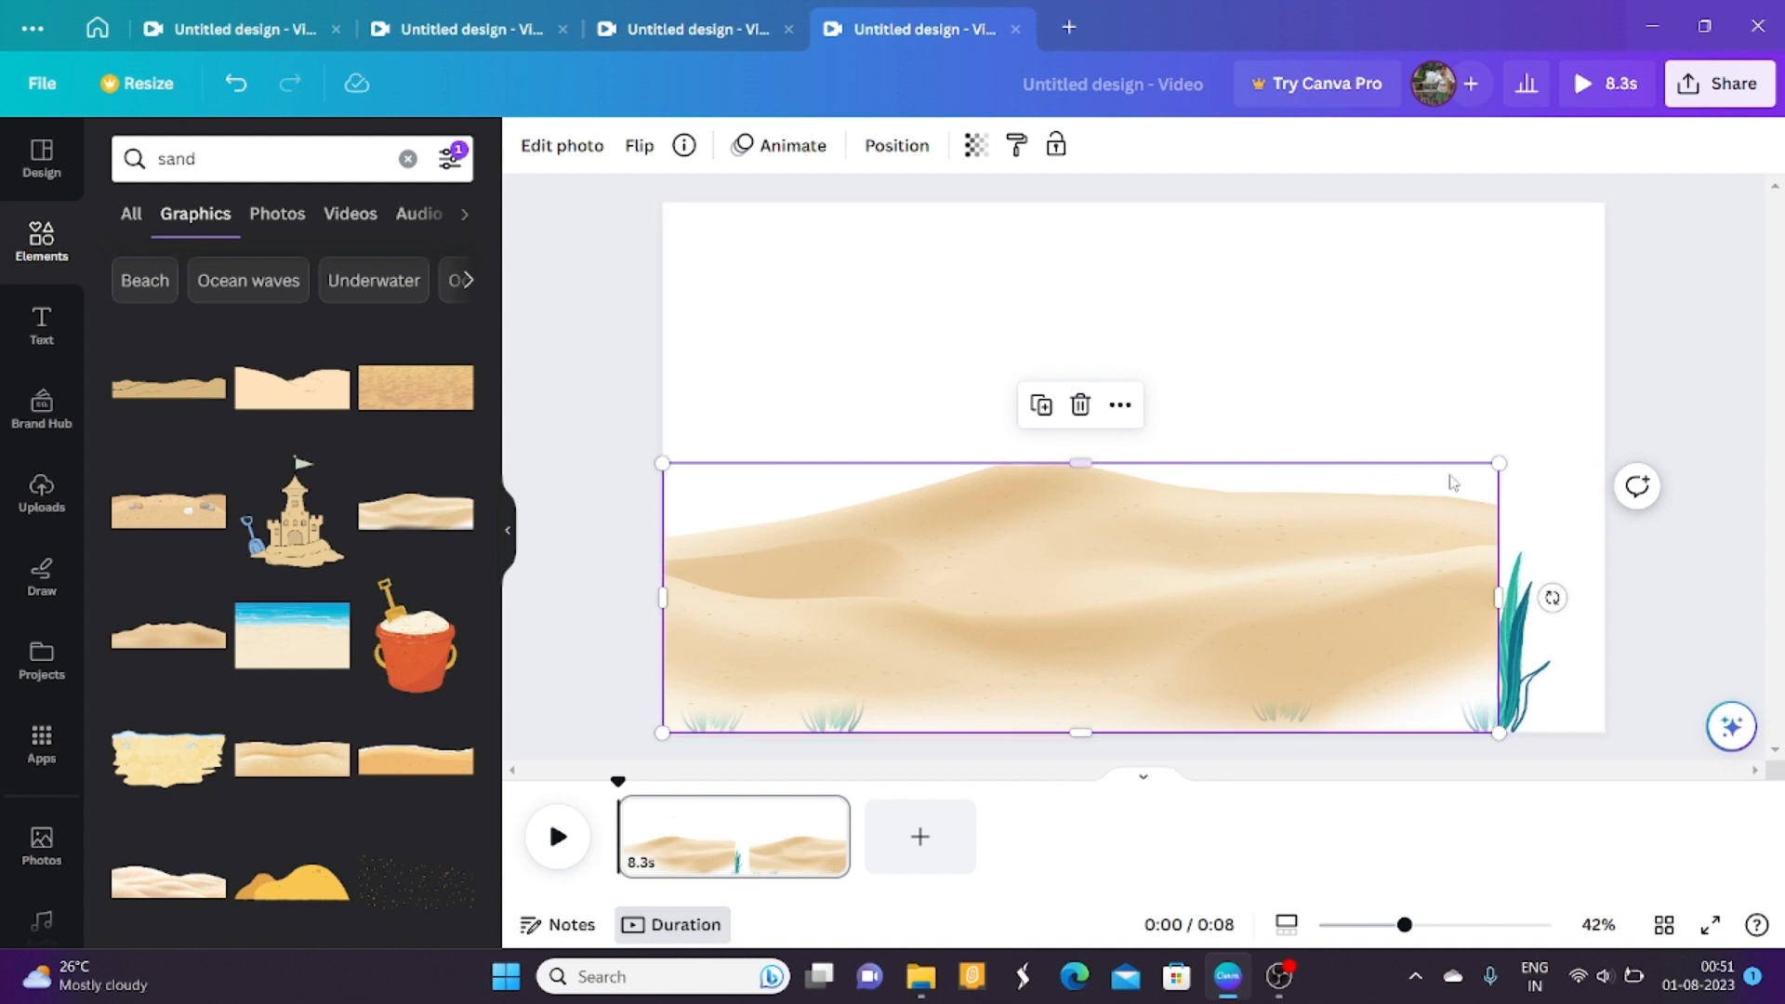
{"action": "left_click_drag", "start_coordinate": [1506, 462], "coordinate": [1604, 428]}
{"action": "left_click_drag", "start_coordinate": [1273, 589], "coordinate": [1259, 740]}
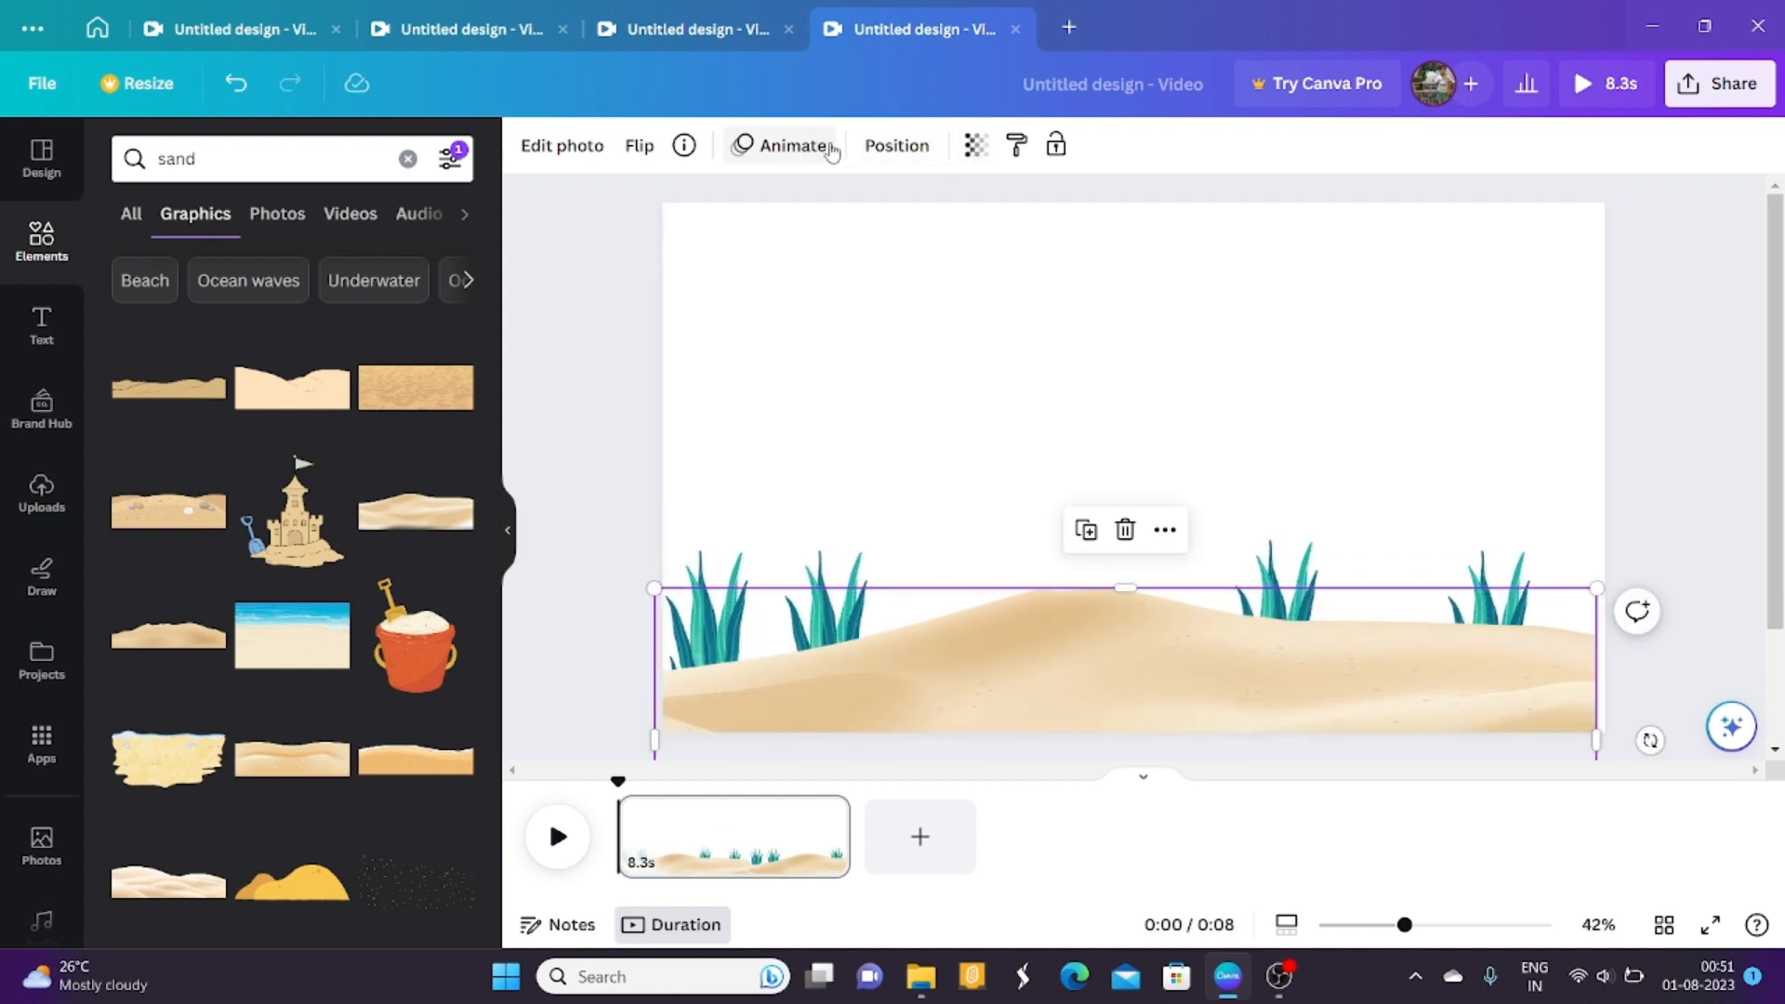
Send the sand dune to the back so the teal grass stands in front of it.
{"action": "left_click", "coordinate": [877, 149]}
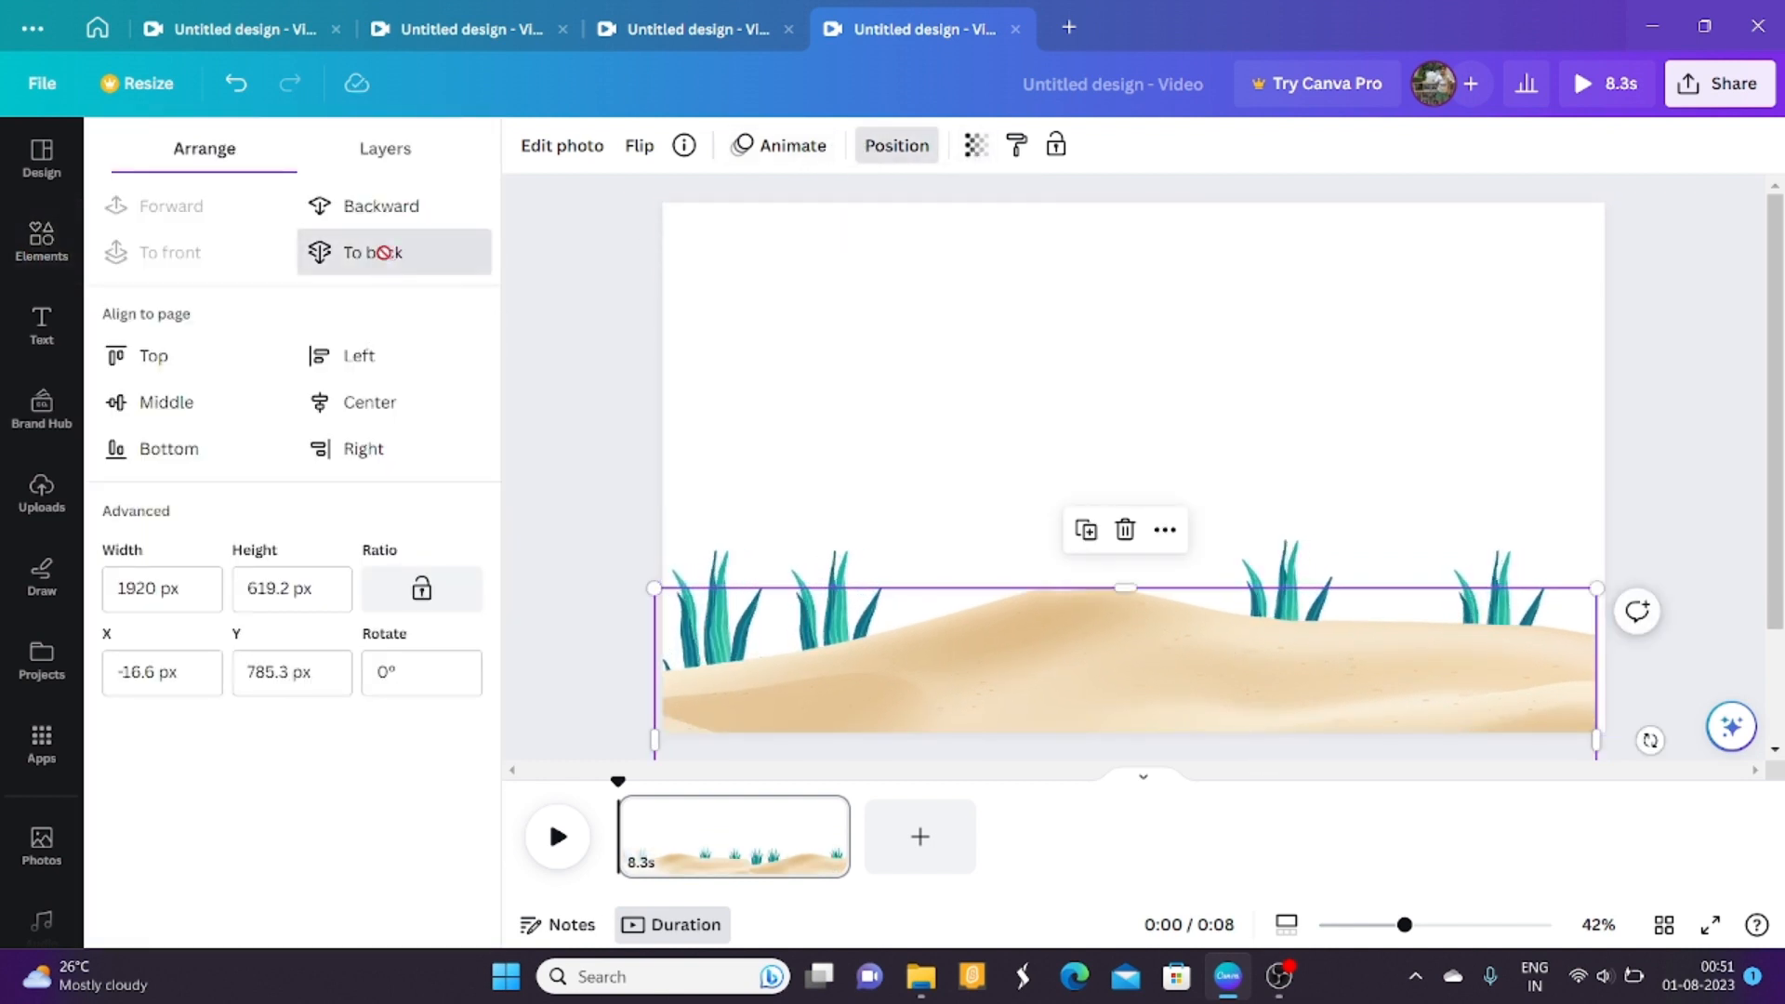
{"action": "left_click", "coordinate": [377, 252]}
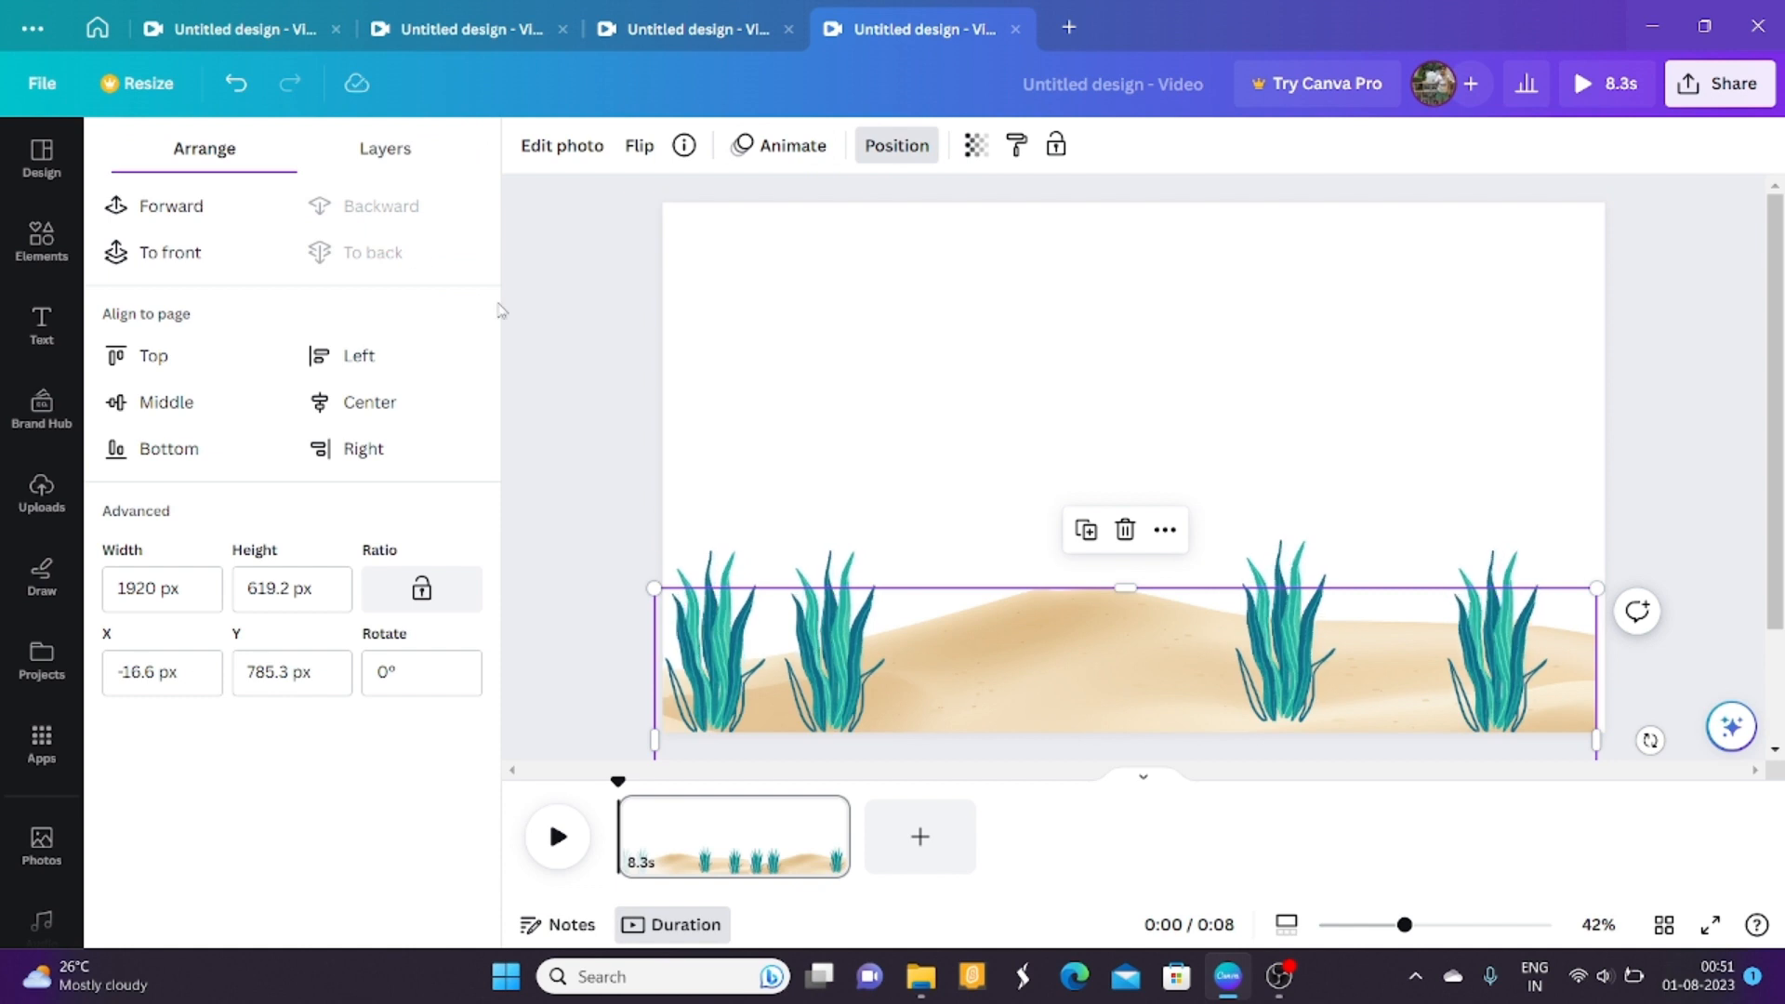
{"action": "left_click", "coordinate": [1646, 406]}
{"action": "left_click", "coordinate": [1704, 418]}
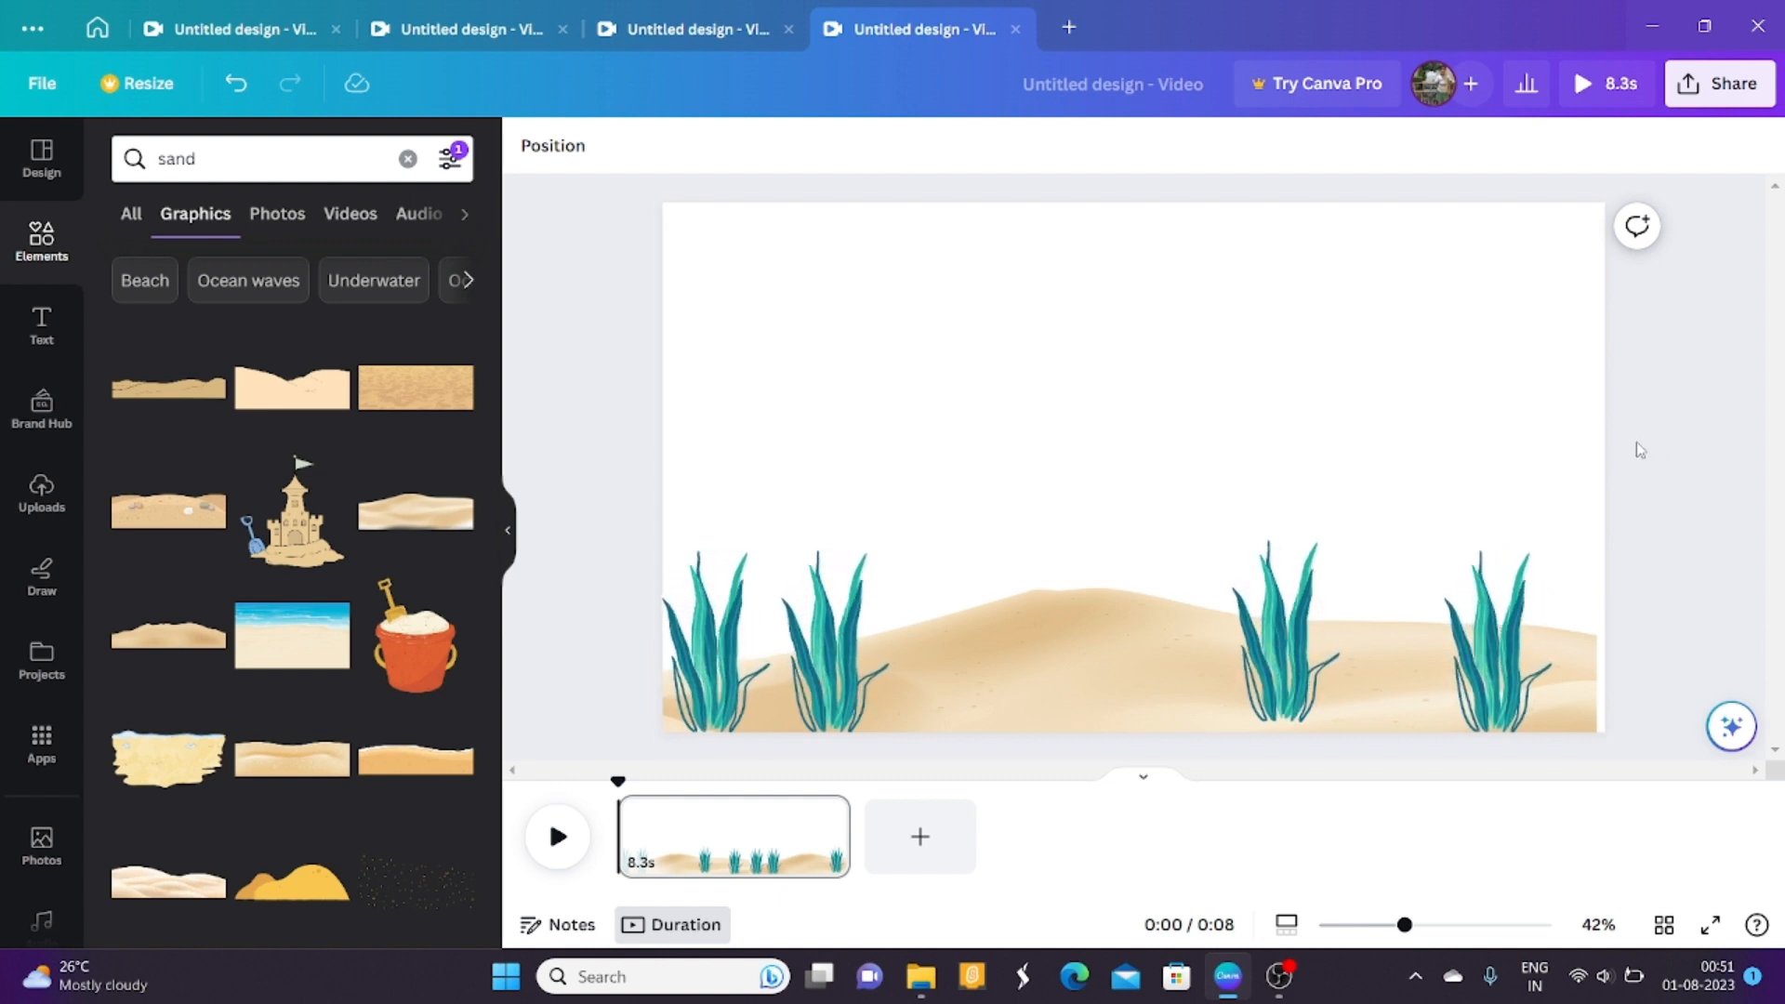
Replace the sand search with a search for diver graphics.
{"action": "left_click", "coordinate": [273, 153]}
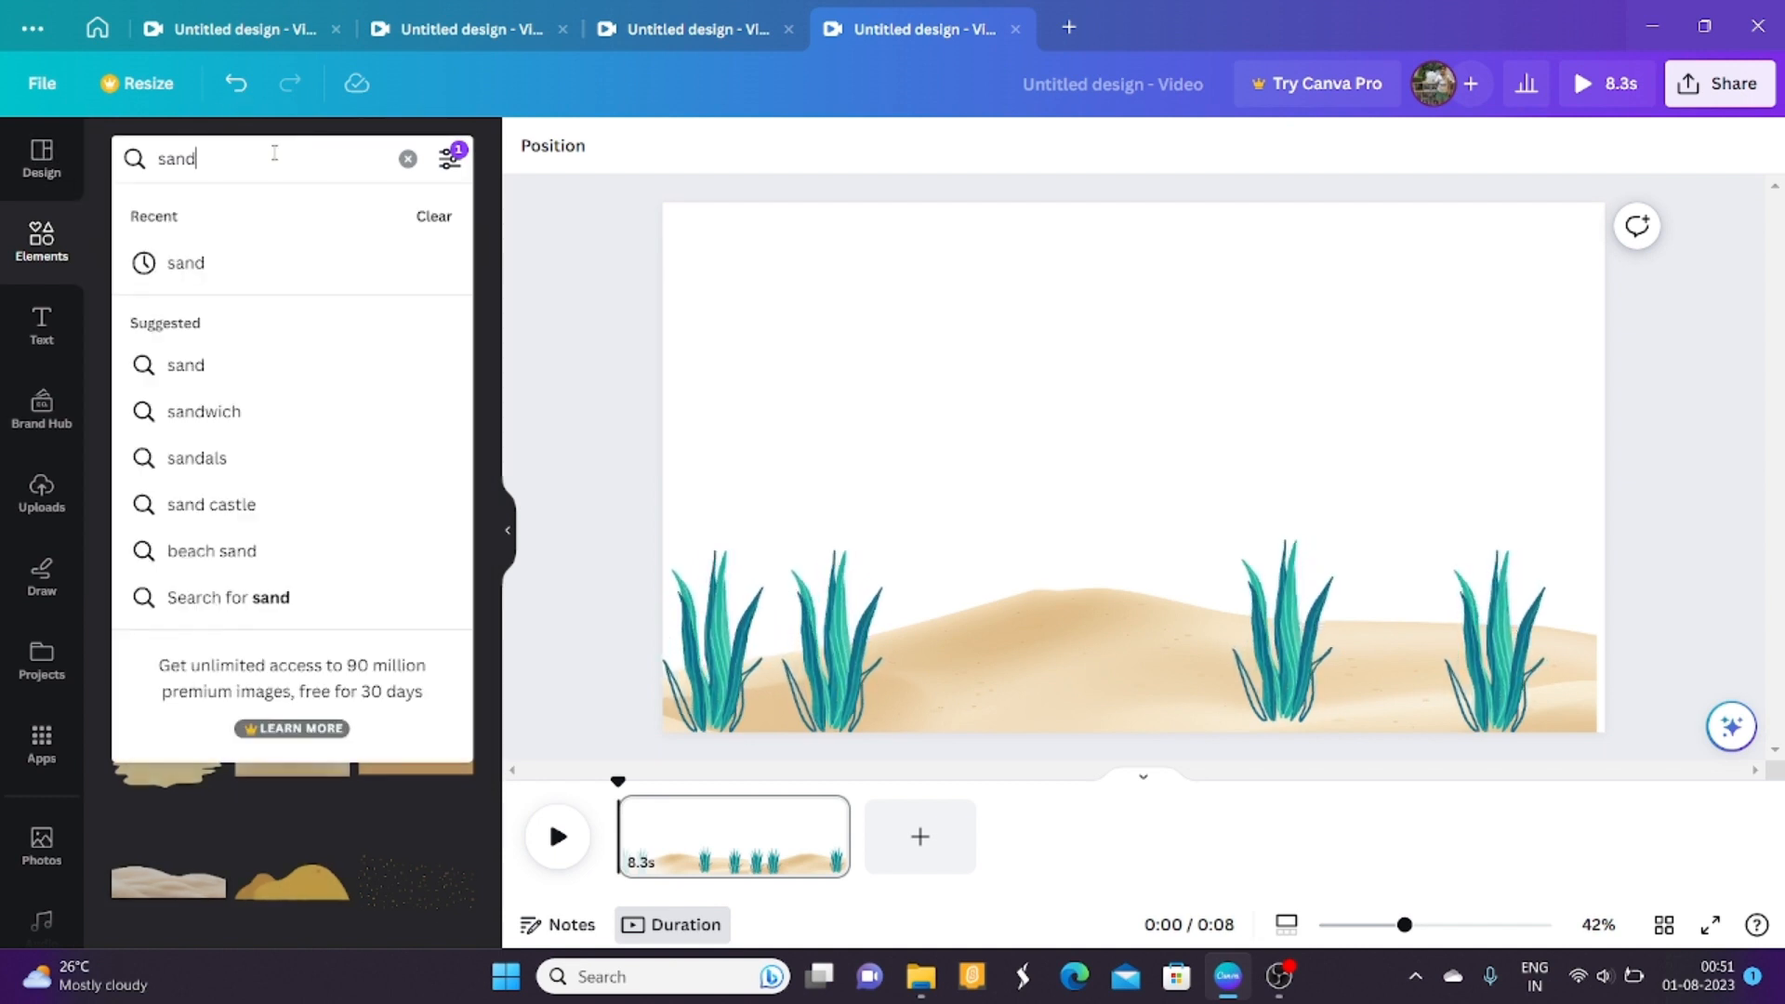
{"action": "key", "text": "BackSpace"}
{"action": "key", "text": "BackSpace"}
{"action": "key", "text": "BackSpace"}
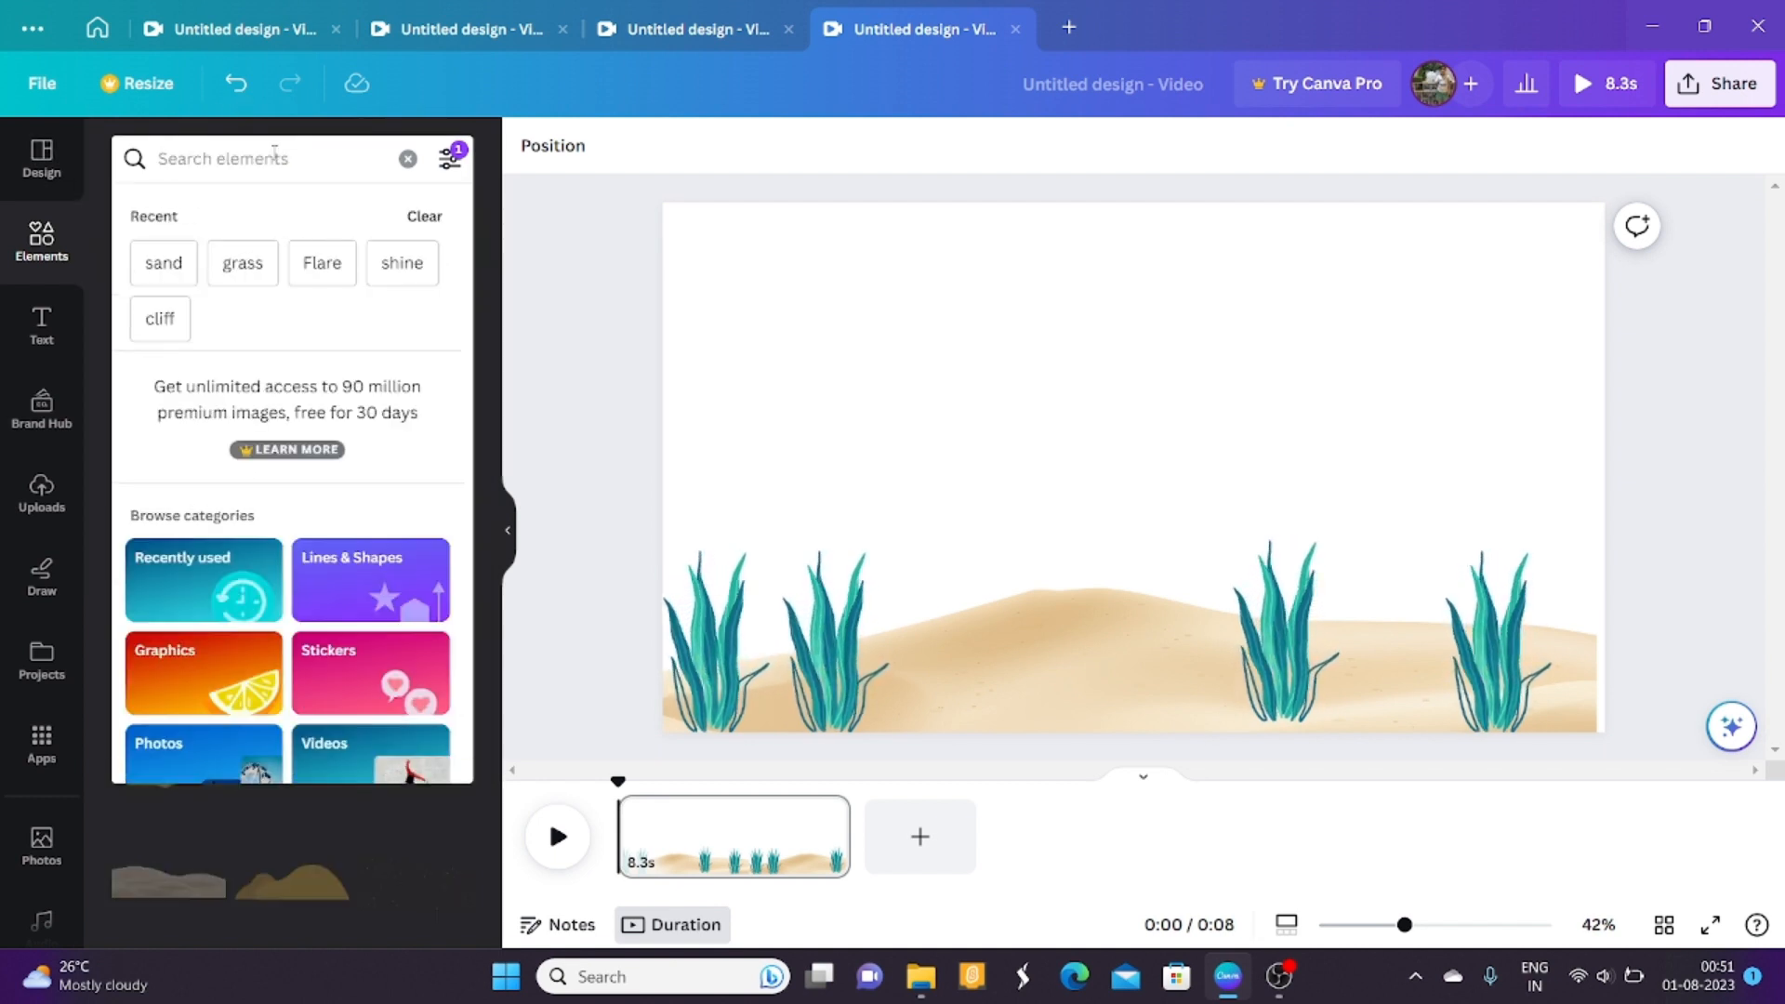
{"action": "type", "text": "di"}
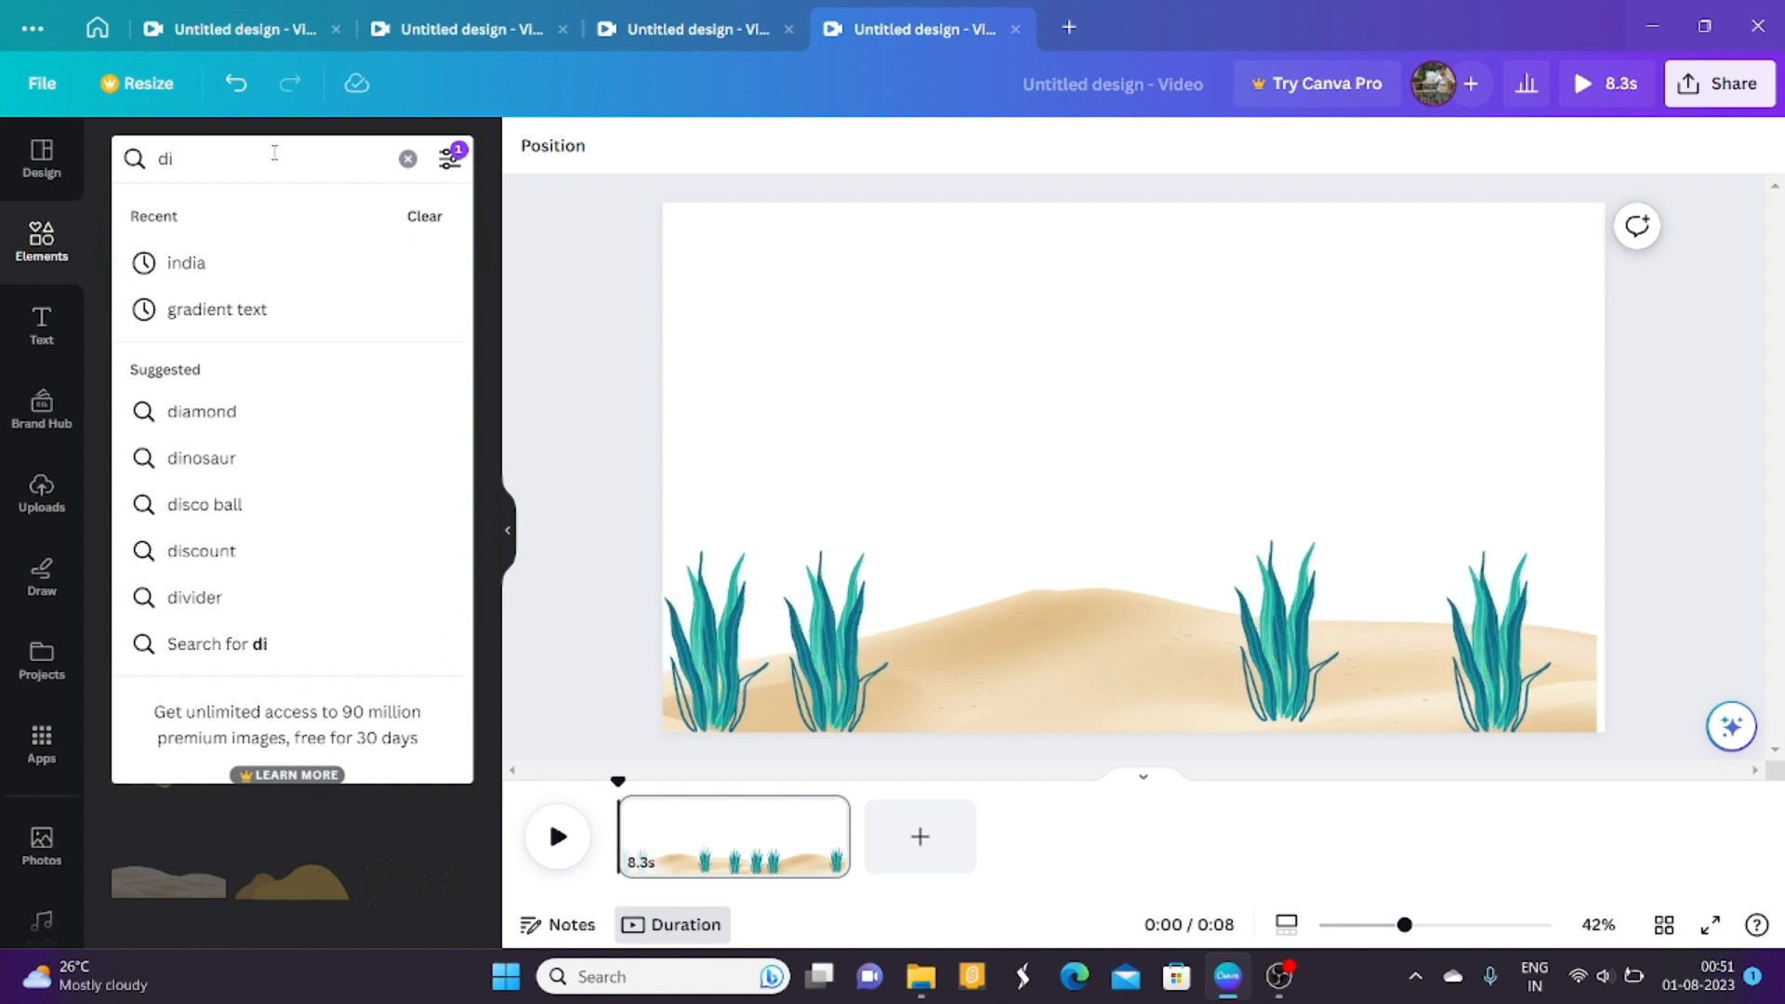
{"action": "type", "text": "ver"}
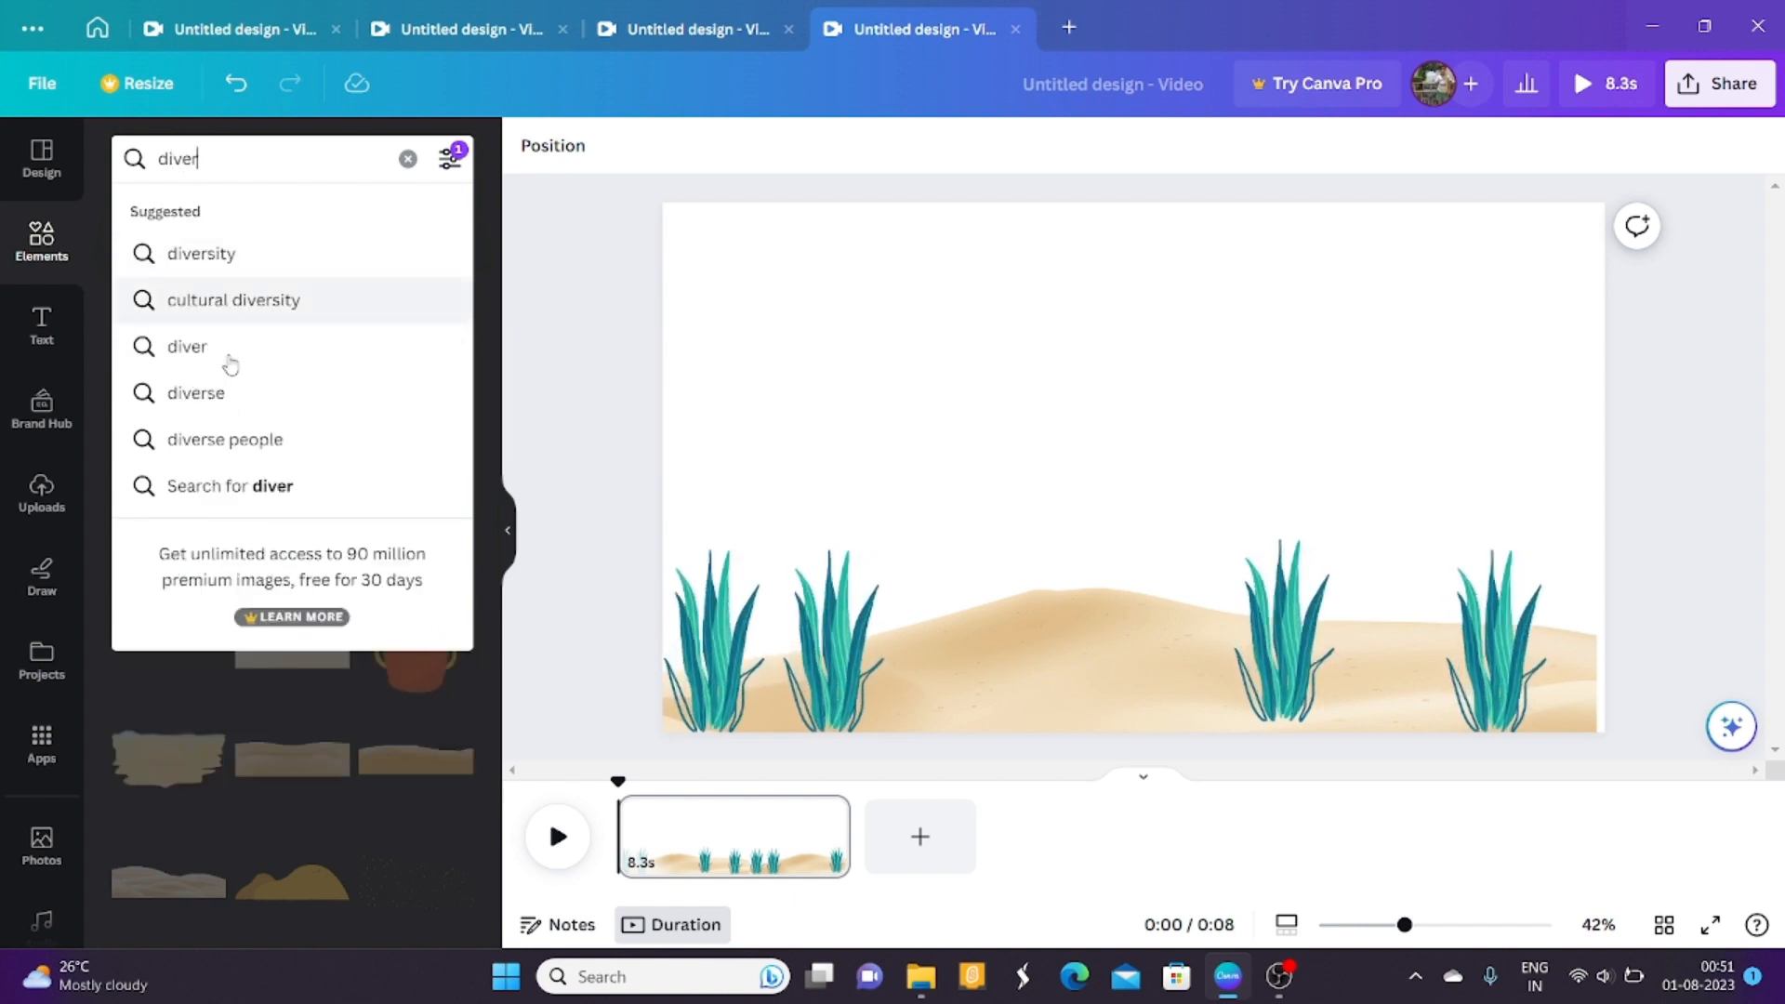
{"action": "left_click", "coordinate": [227, 351]}
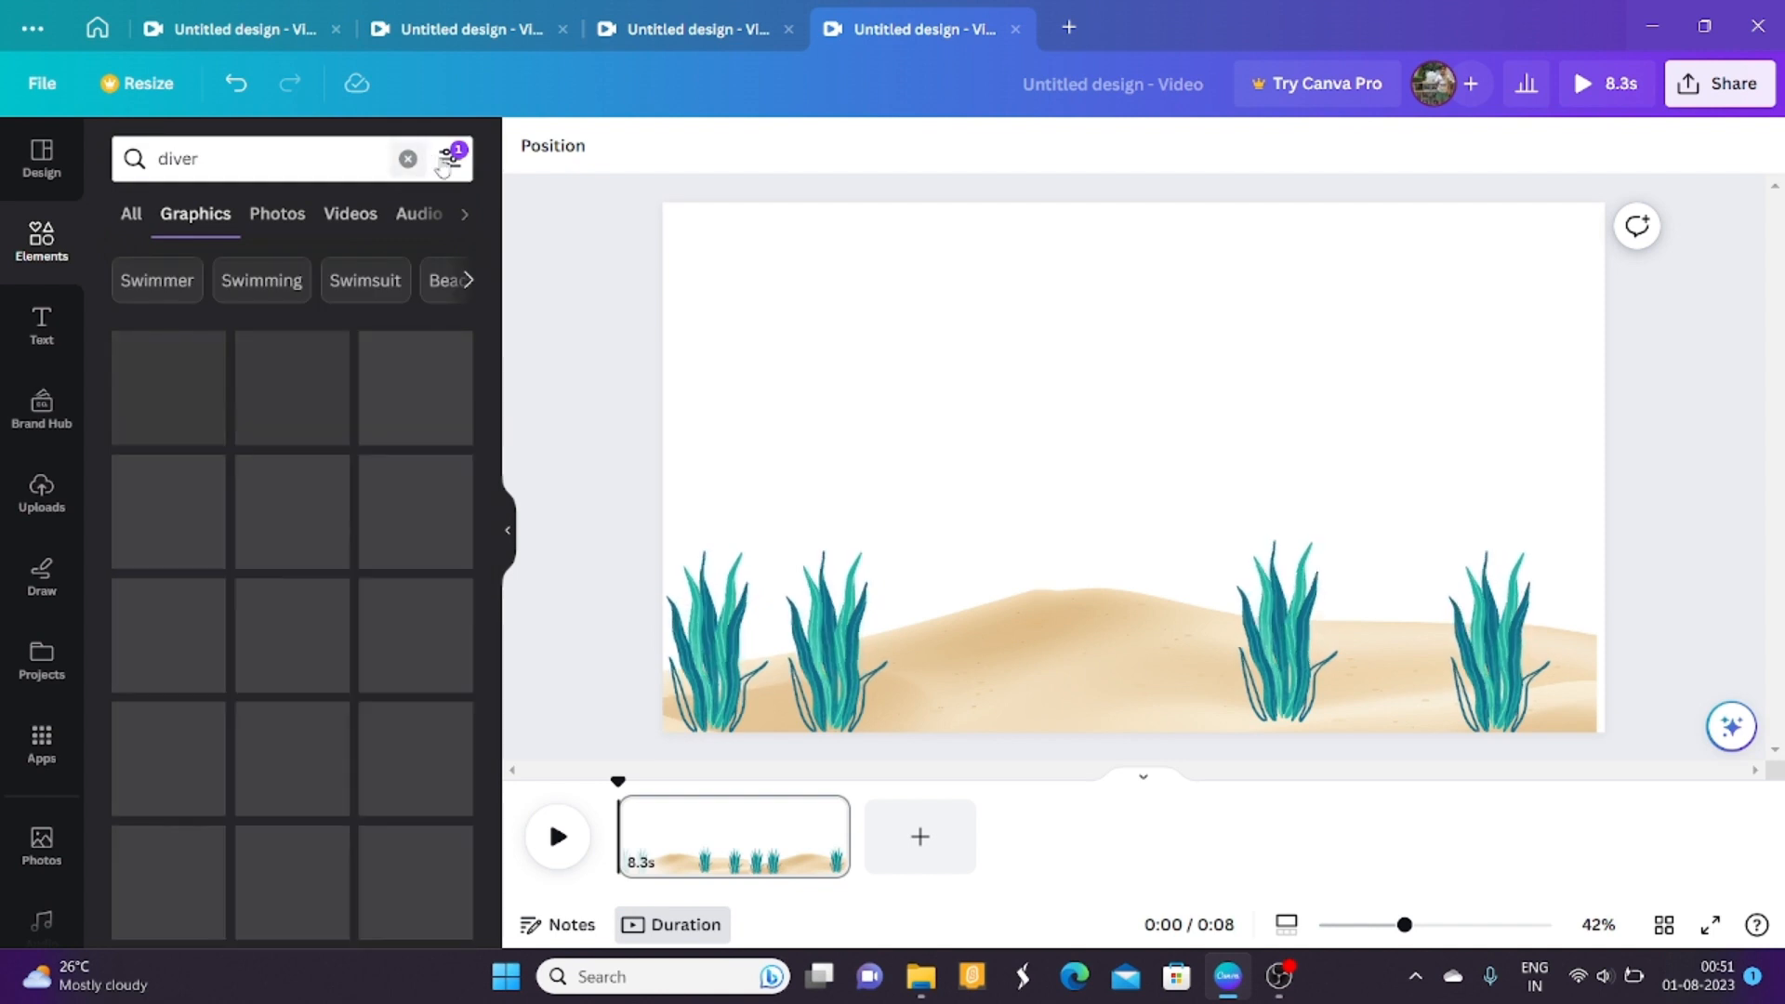
Restrict the diver search to animated graphics.
{"action": "left_click", "coordinate": [450, 159]}
{"action": "left_click", "coordinate": [144, 665]}
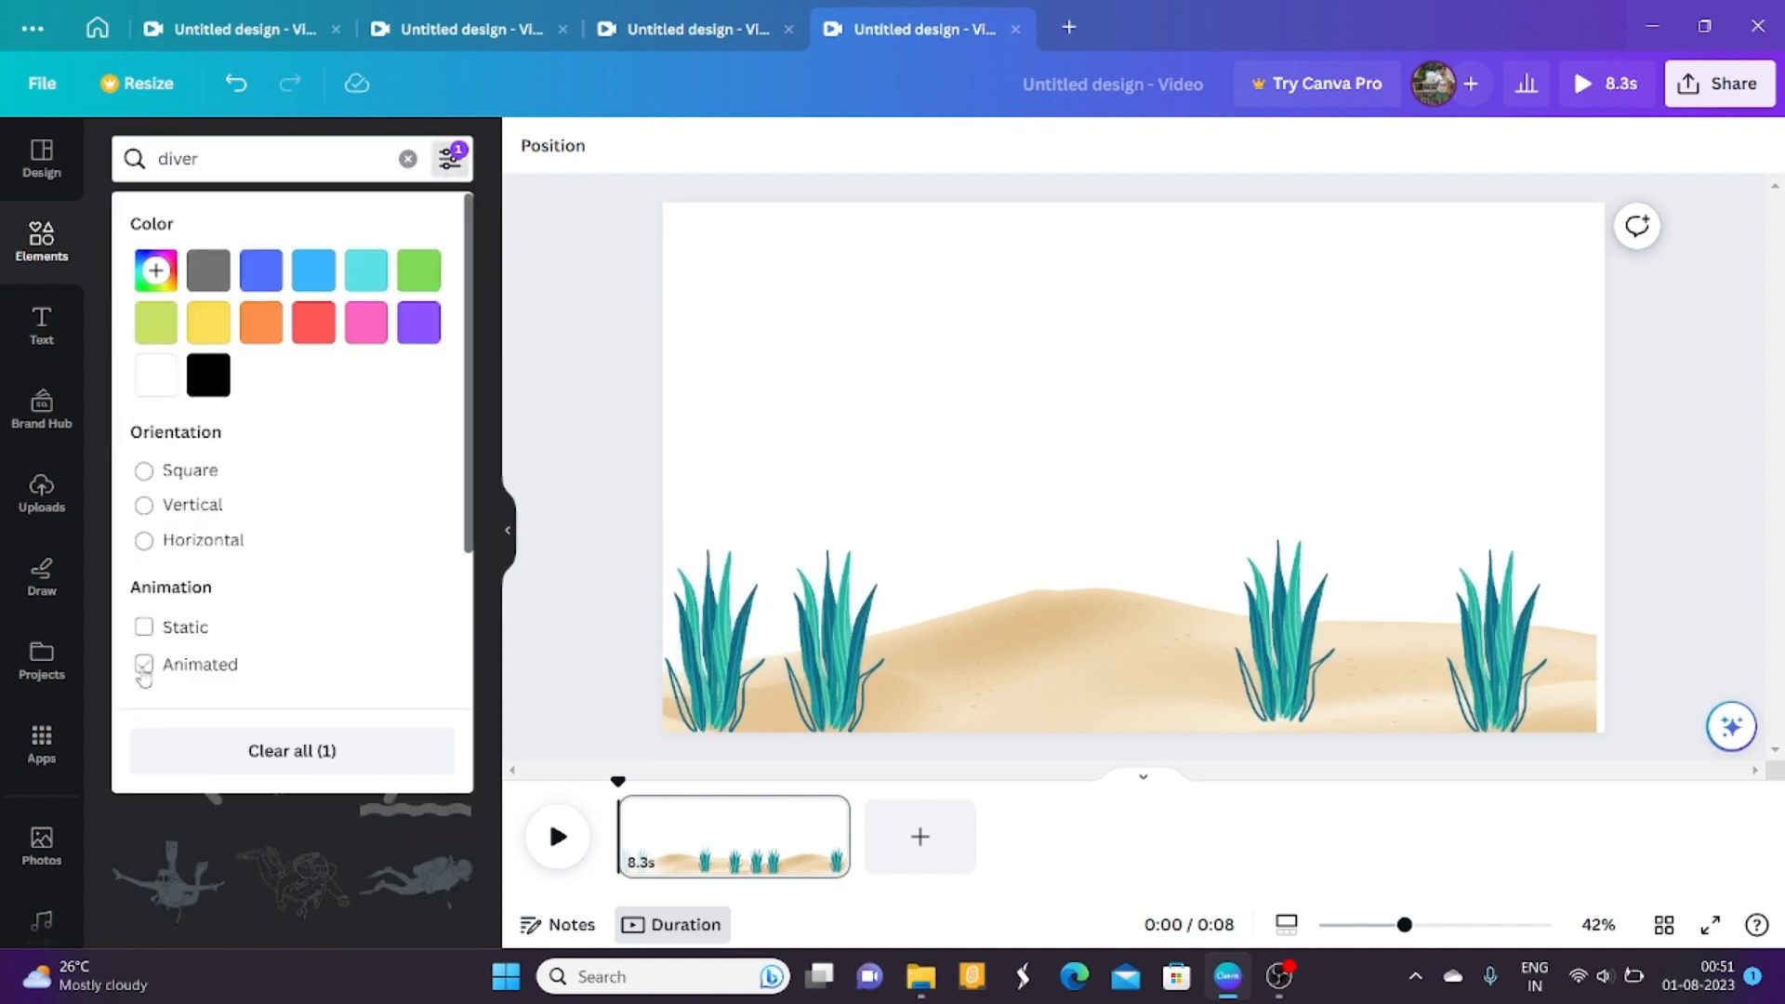
{"action": "left_click", "coordinate": [623, 574]}
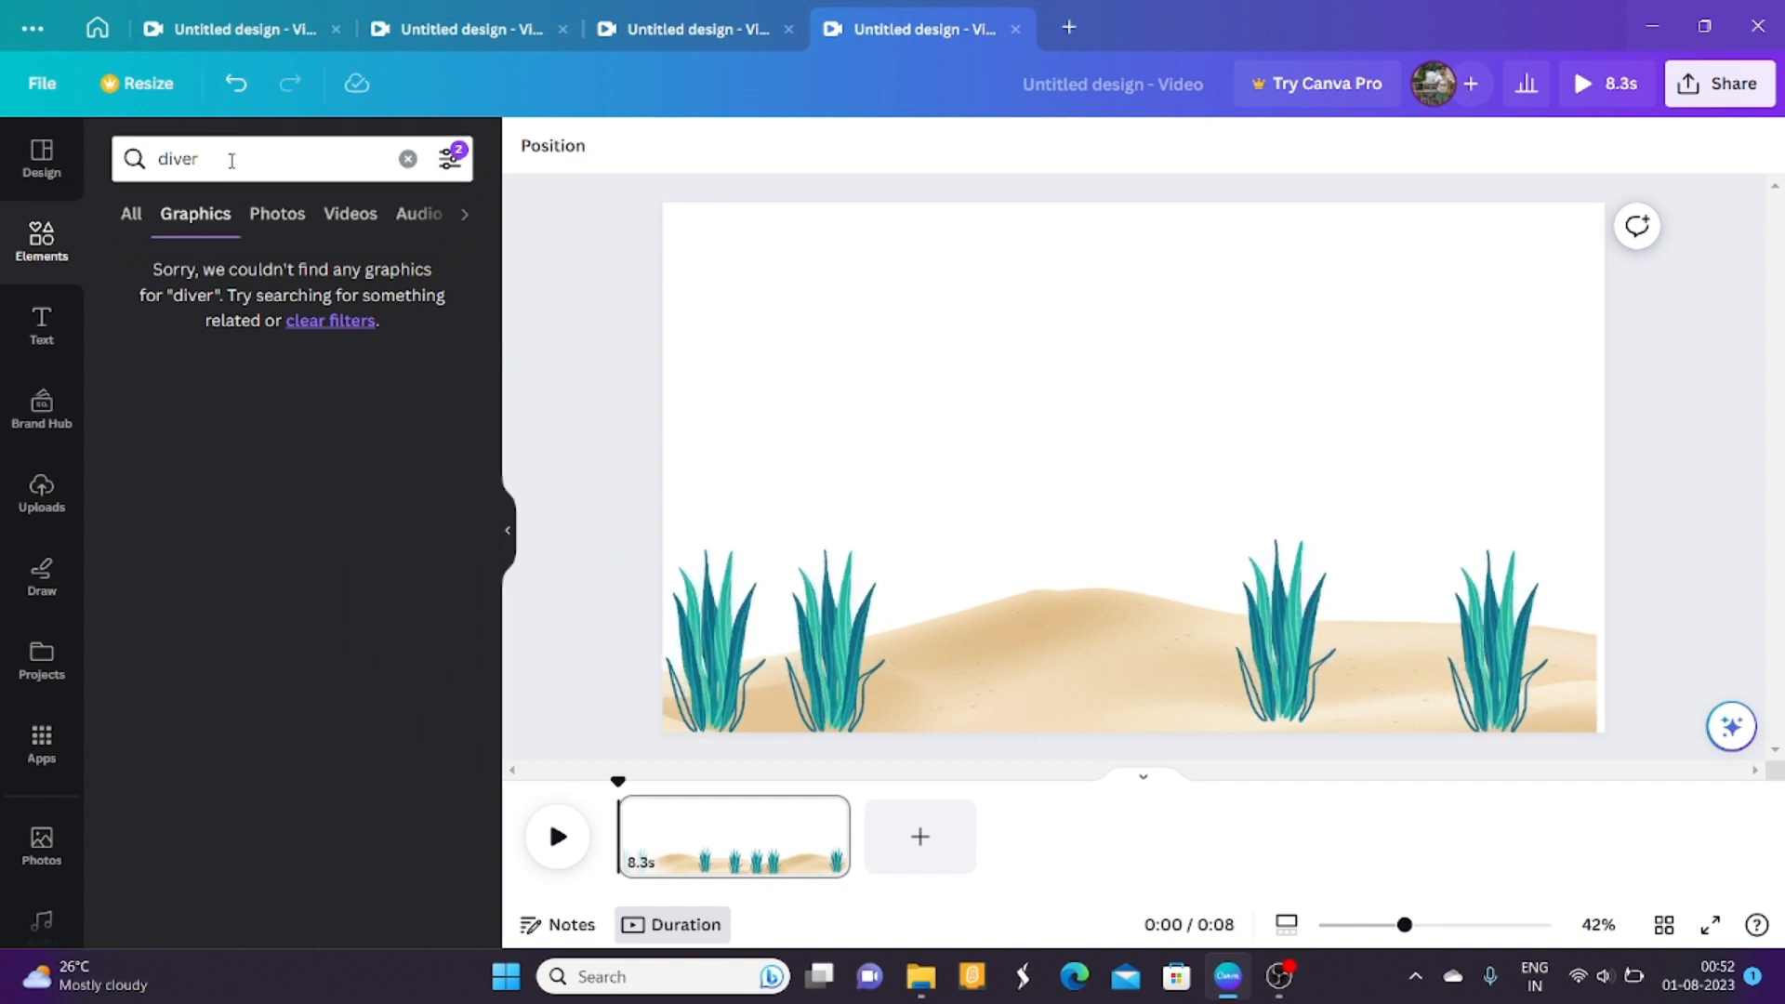
Replace the diver search with swimmer and insert the animated diving swimmer graphic on the page.
{"action": "left_click", "coordinate": [231, 160]}
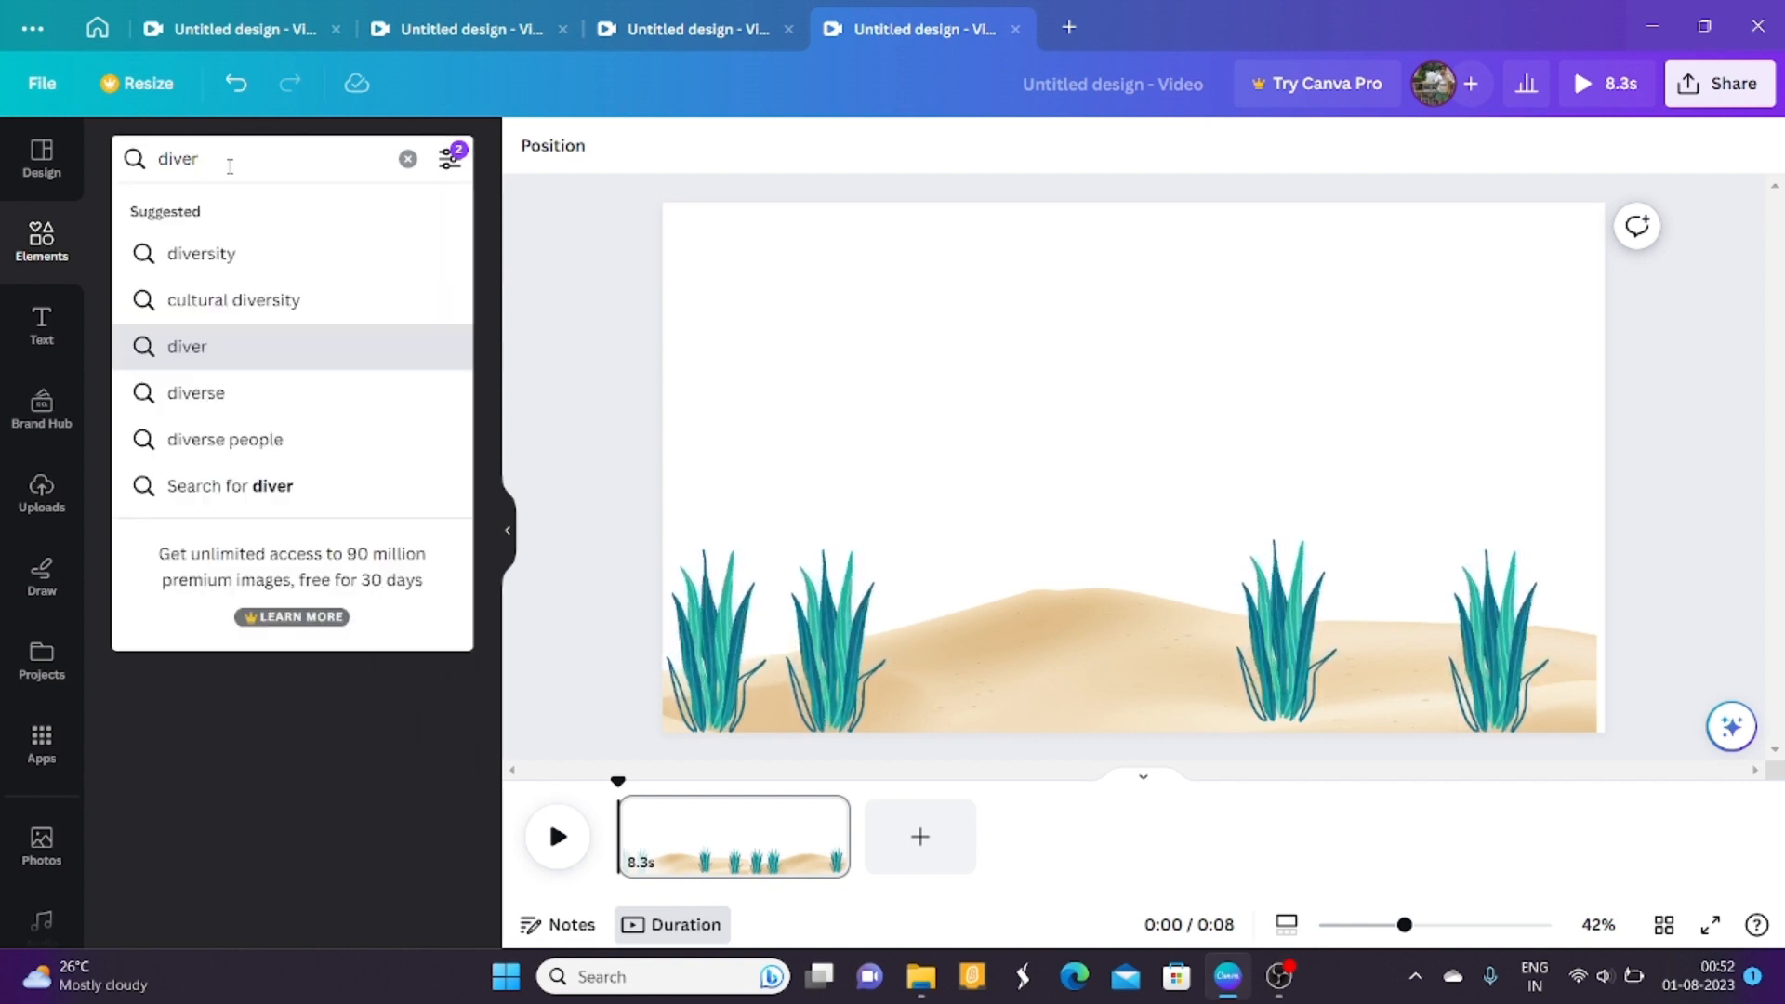
{"action": "key", "text": "BackSpace"}
{"action": "key", "text": "BackSpace"}
{"action": "key", "text": "BackSpace"}
{"action": "key", "text": "BackSpace"}
{"action": "key", "text": "BackSpace"}
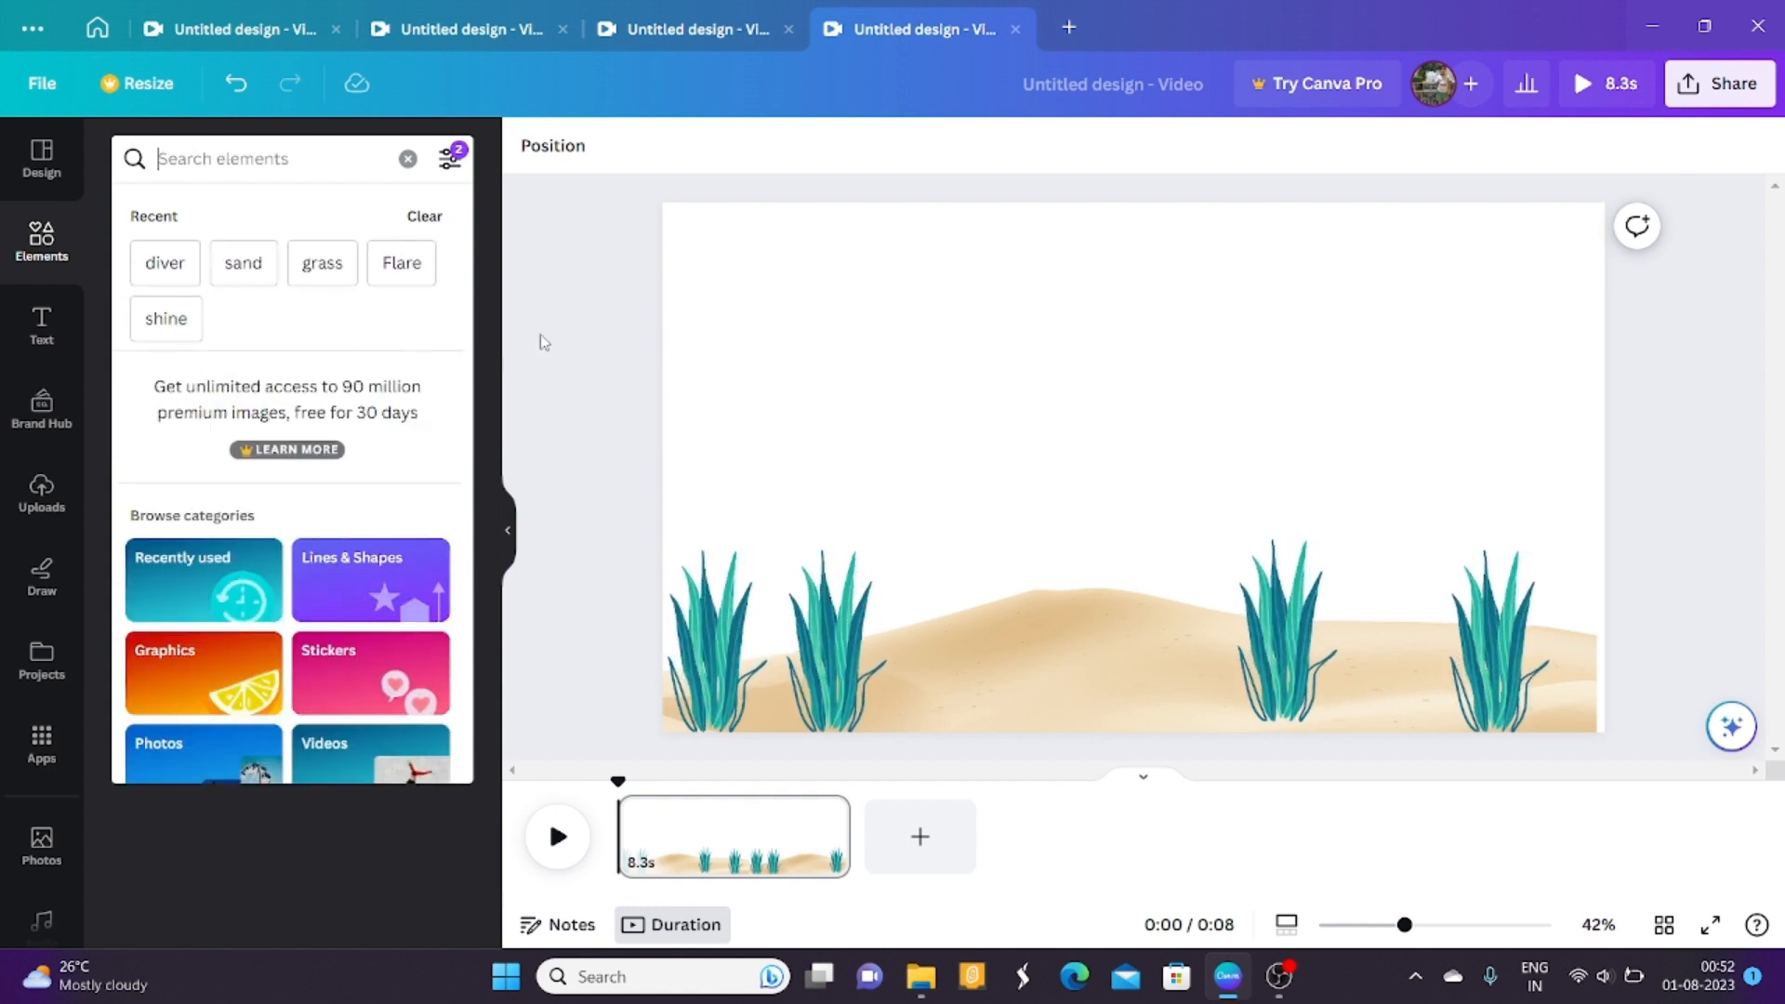
{"action": "type", "text": "s"}
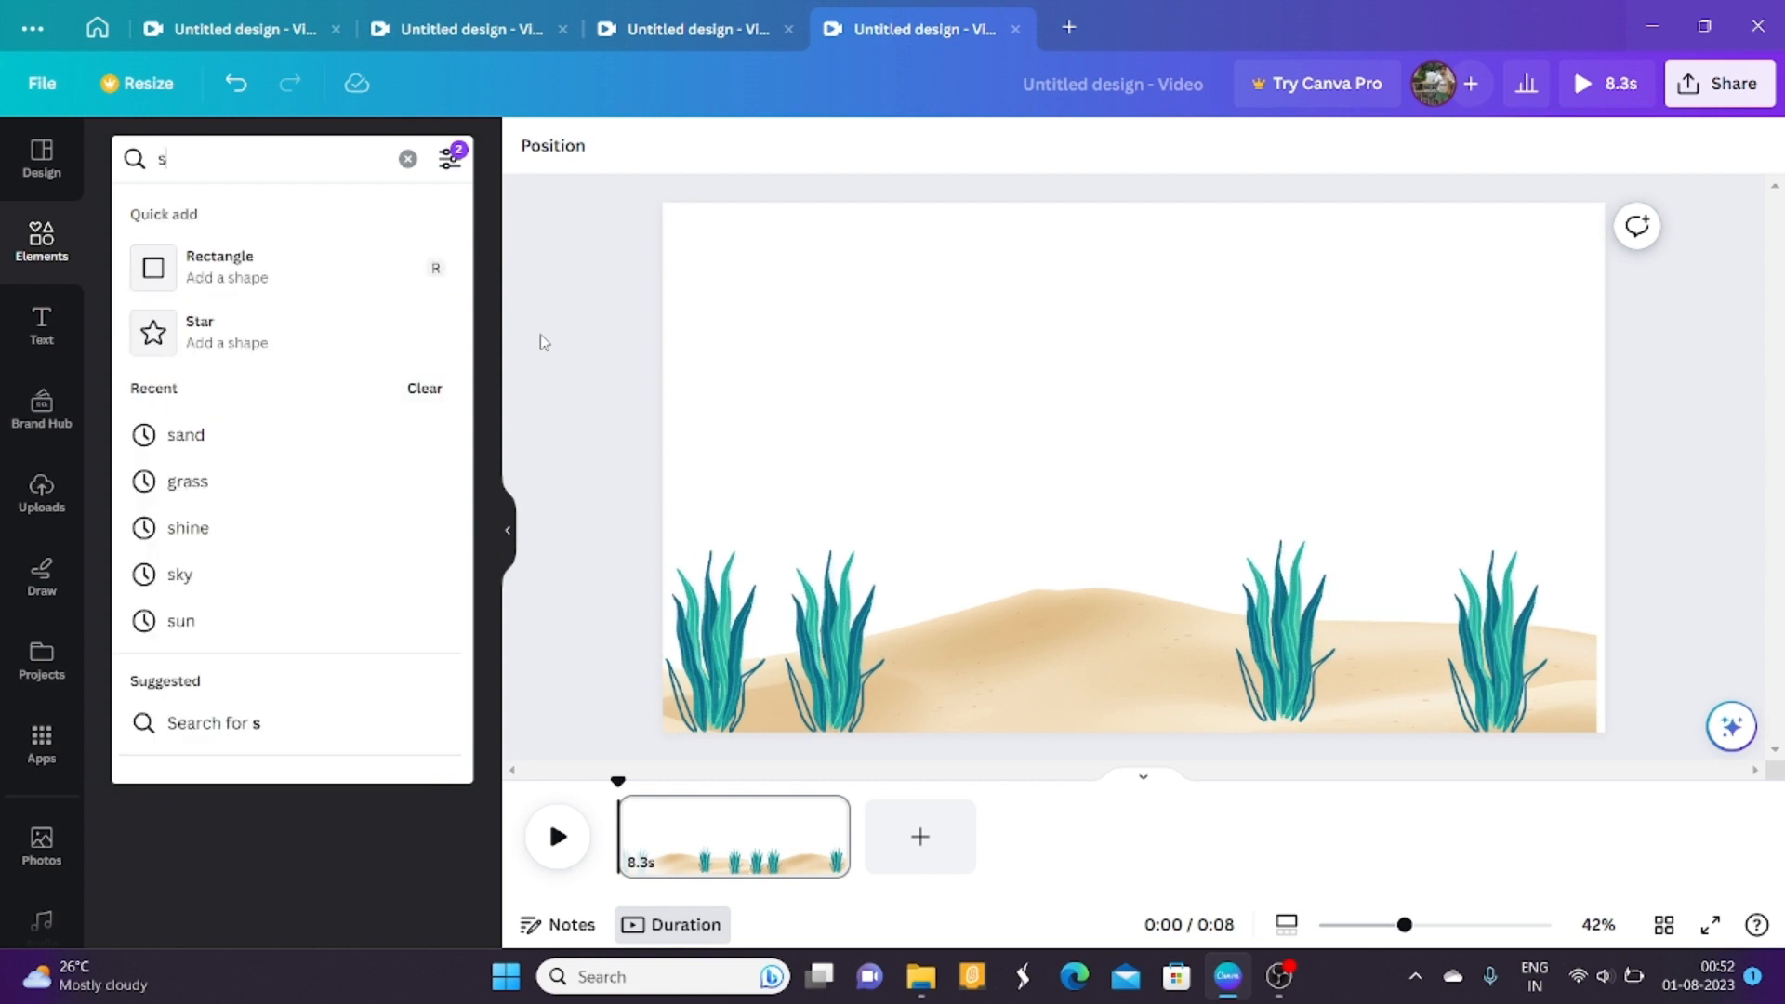
{"action": "type", "text": "w"}
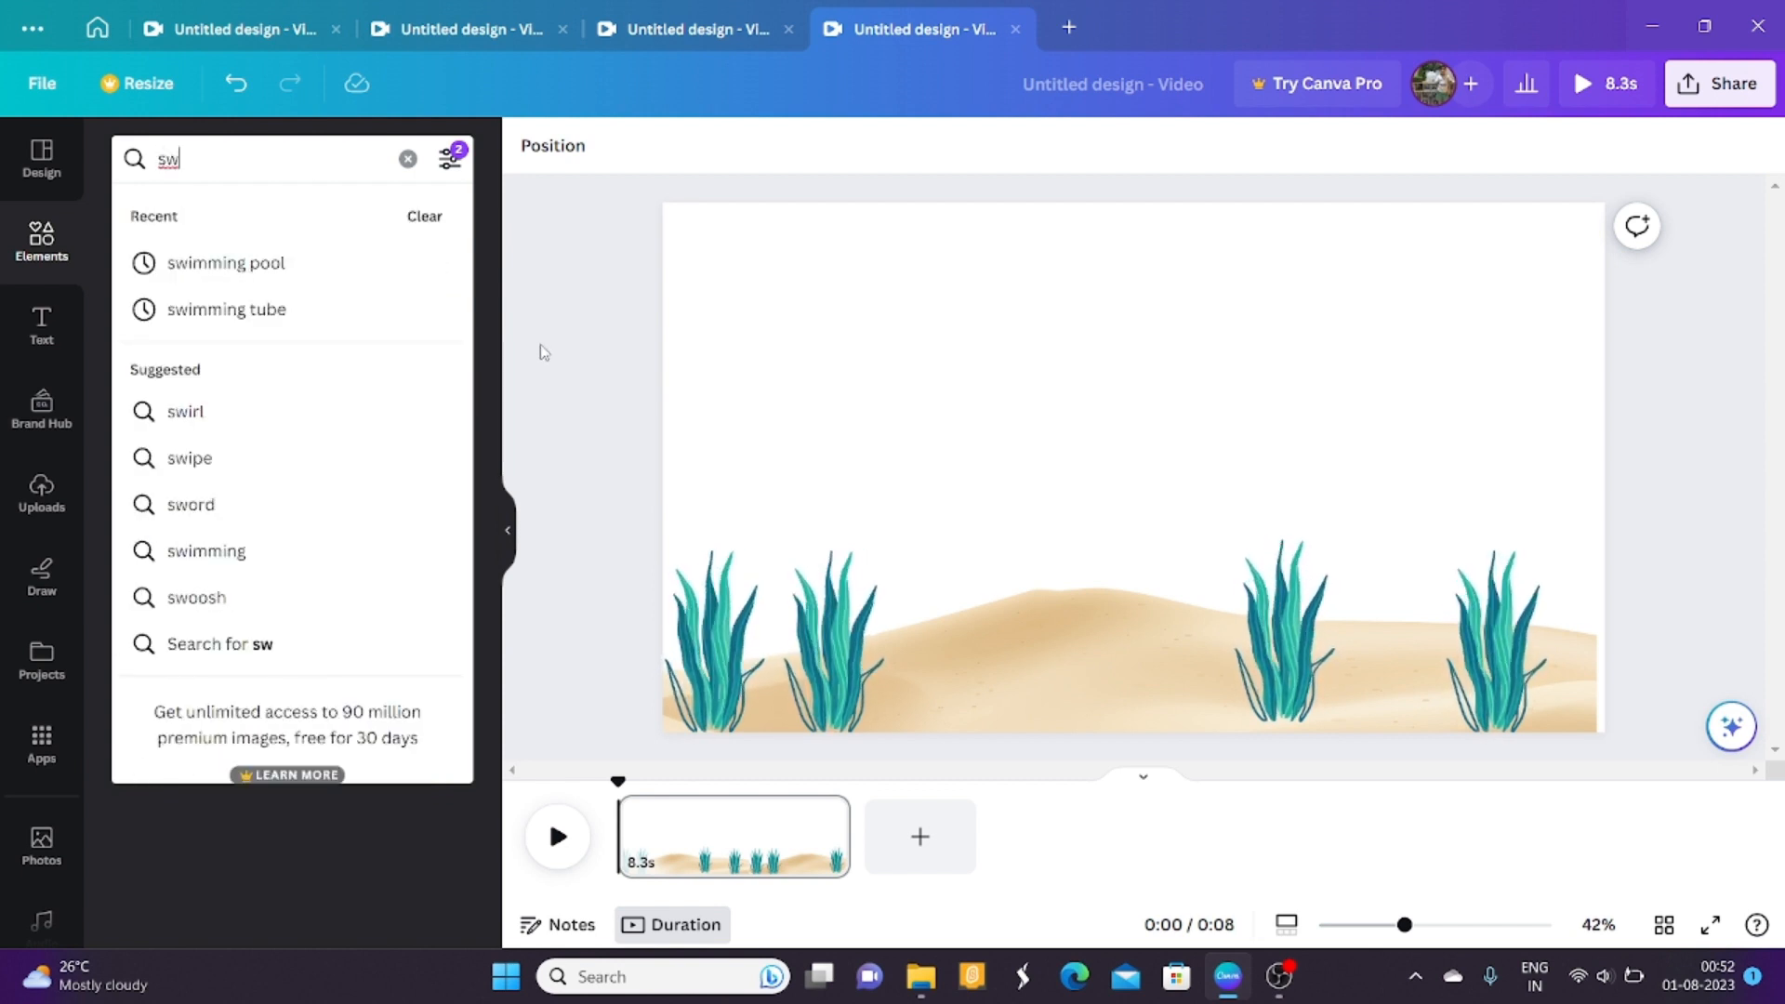
{"action": "type", "text": "imm"}
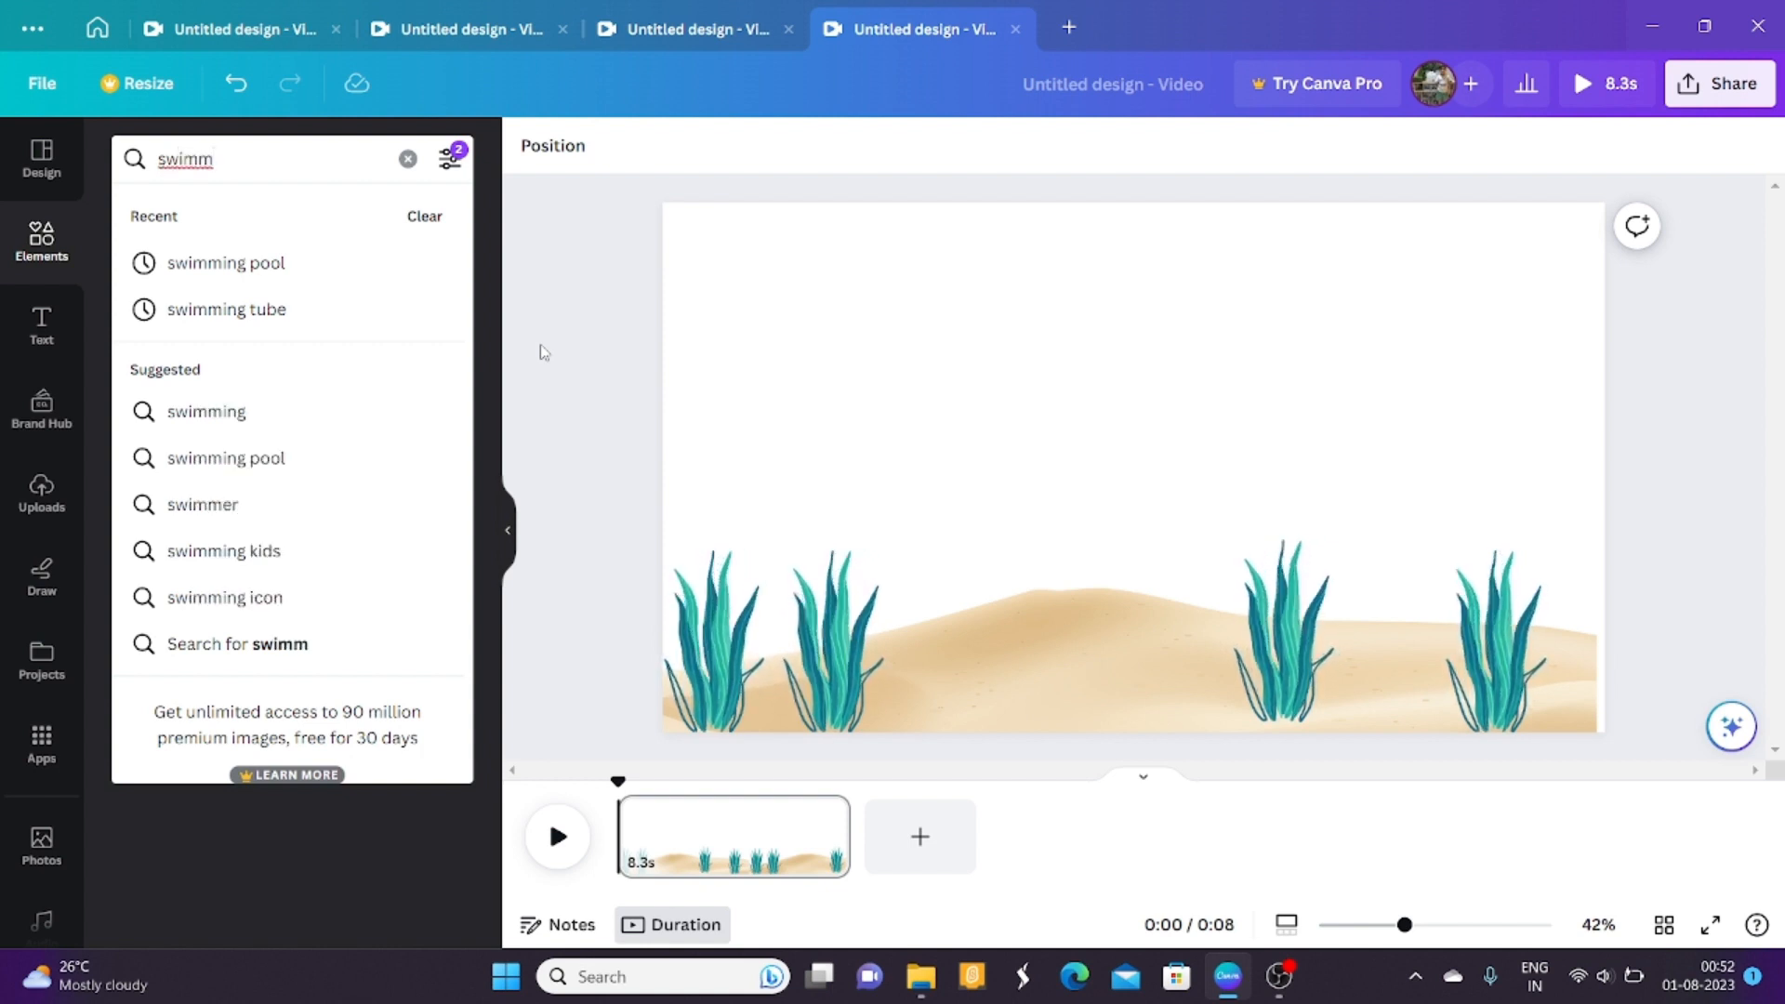
{"action": "left_click", "coordinate": [263, 505]}
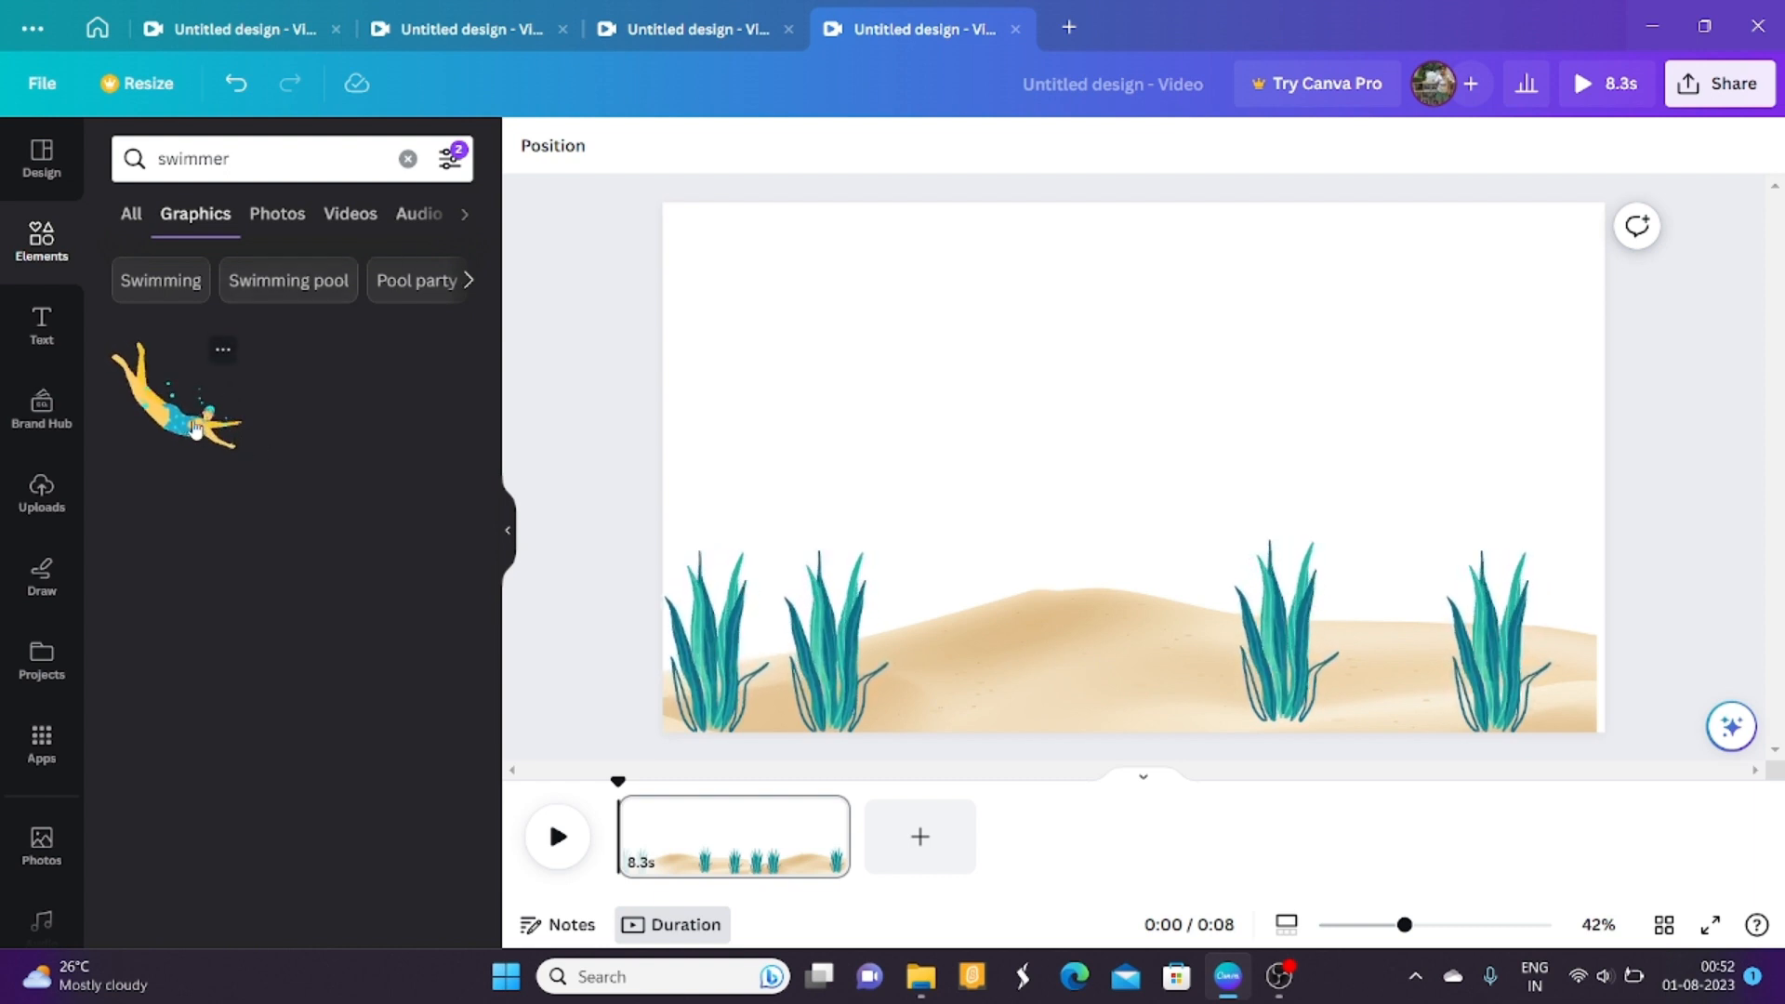
{"action": "left_click", "coordinate": [195, 428]}
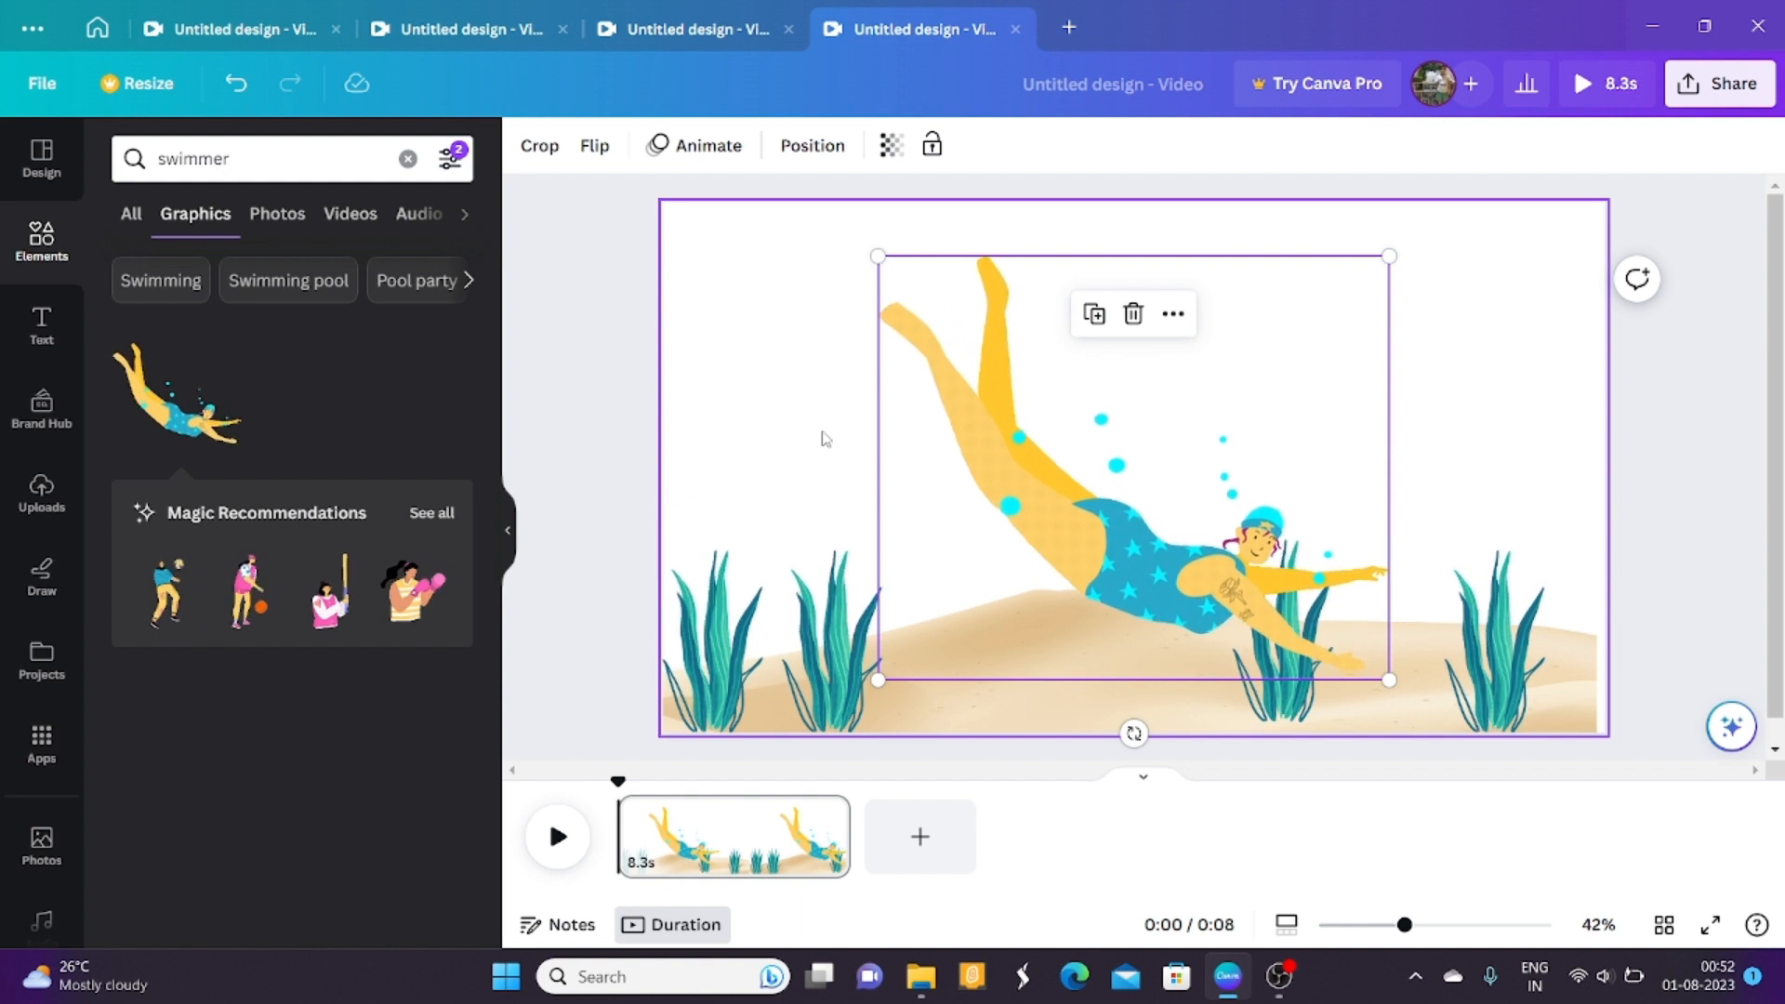
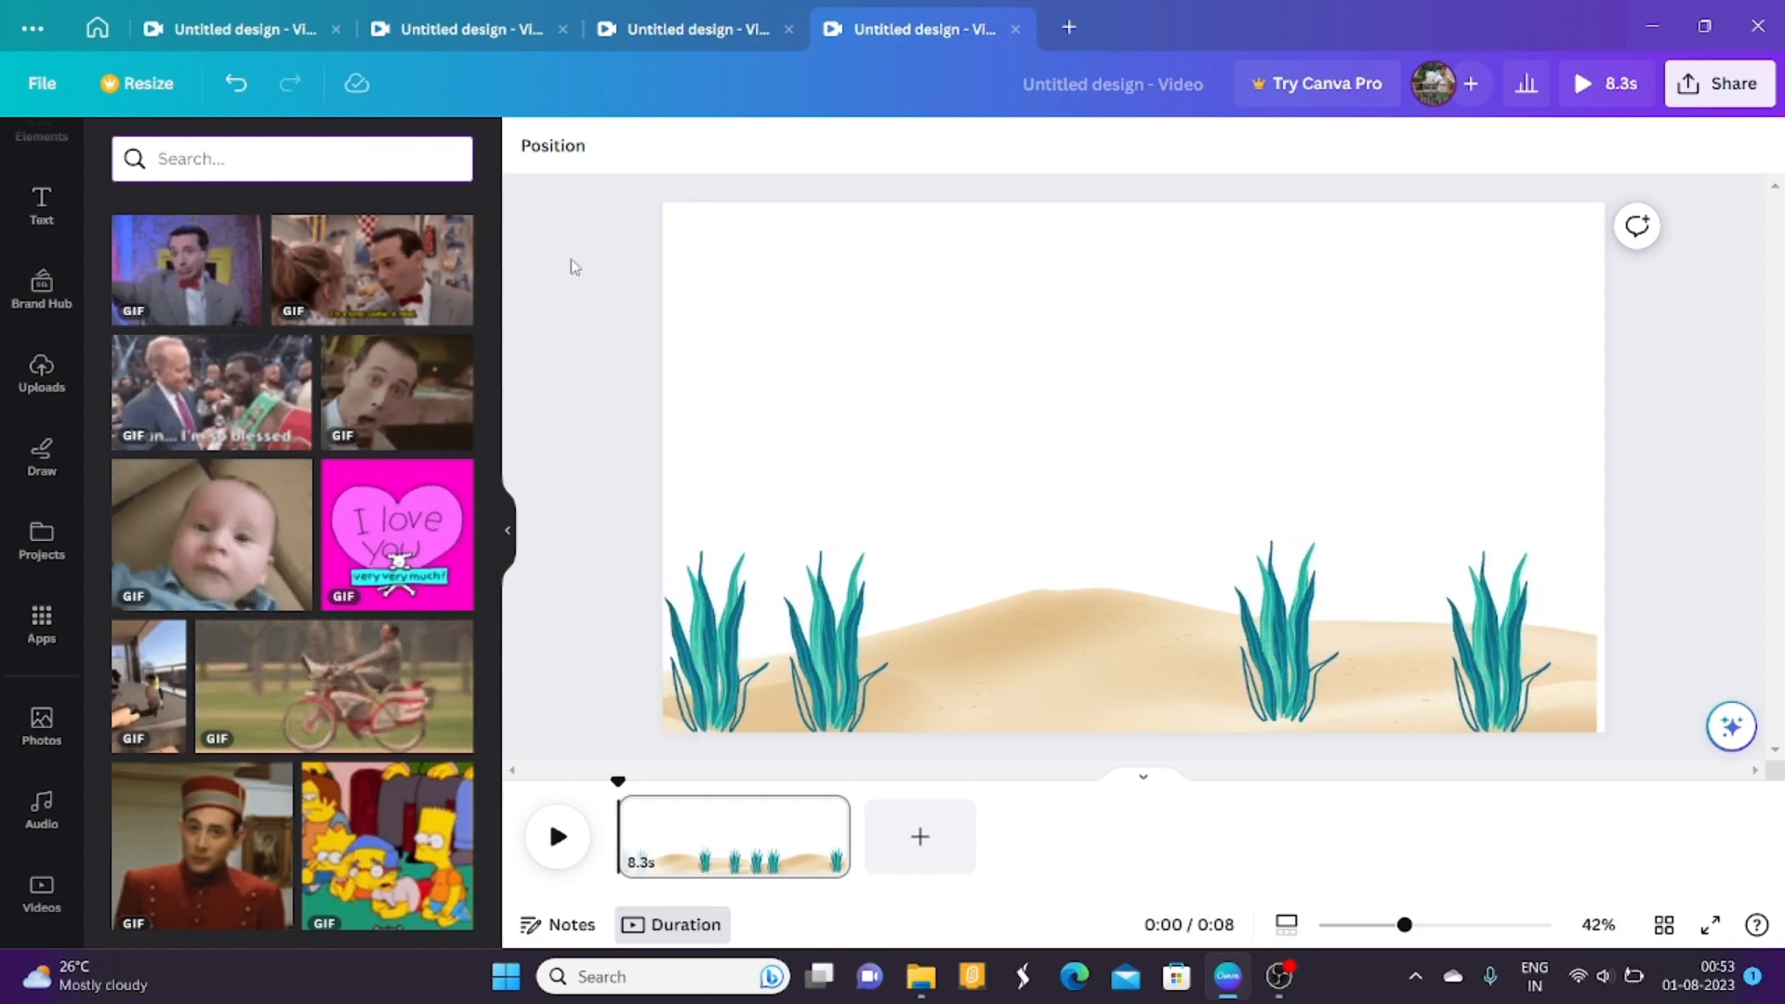
Search the GIF library for swimming and browse the results for a suitable swimmer.
{"action": "type", "text": "s"}
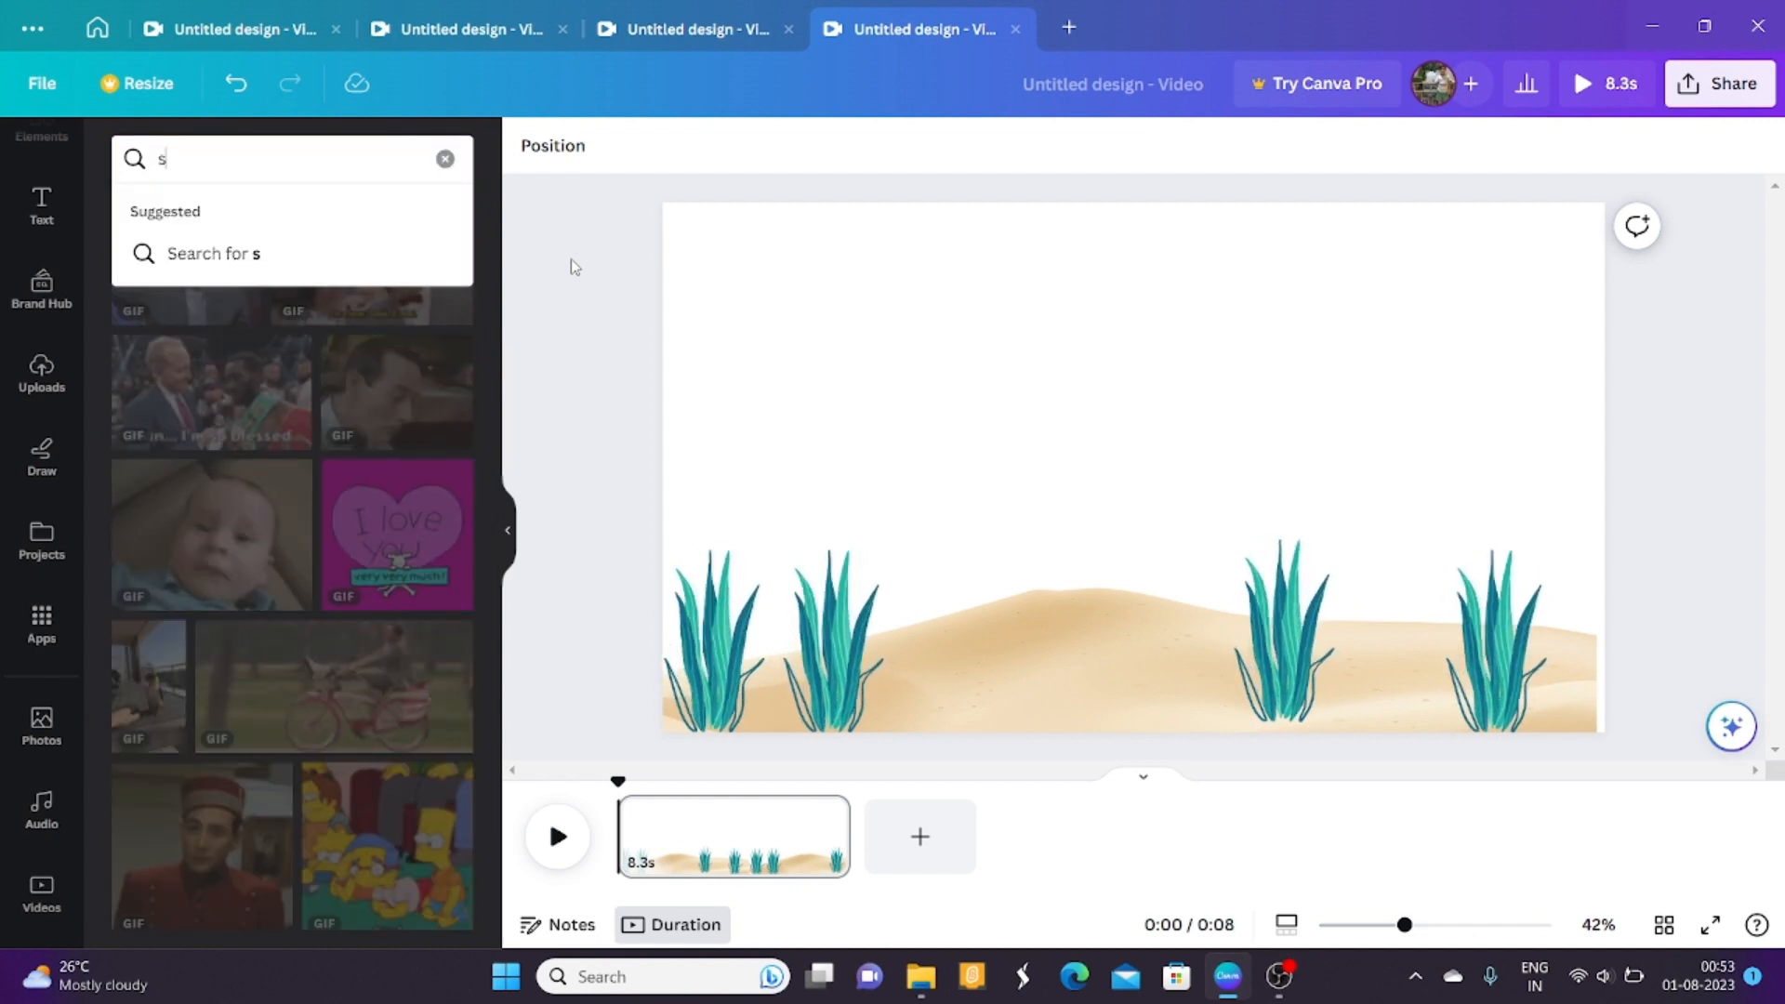
{"action": "type", "text": "wi"}
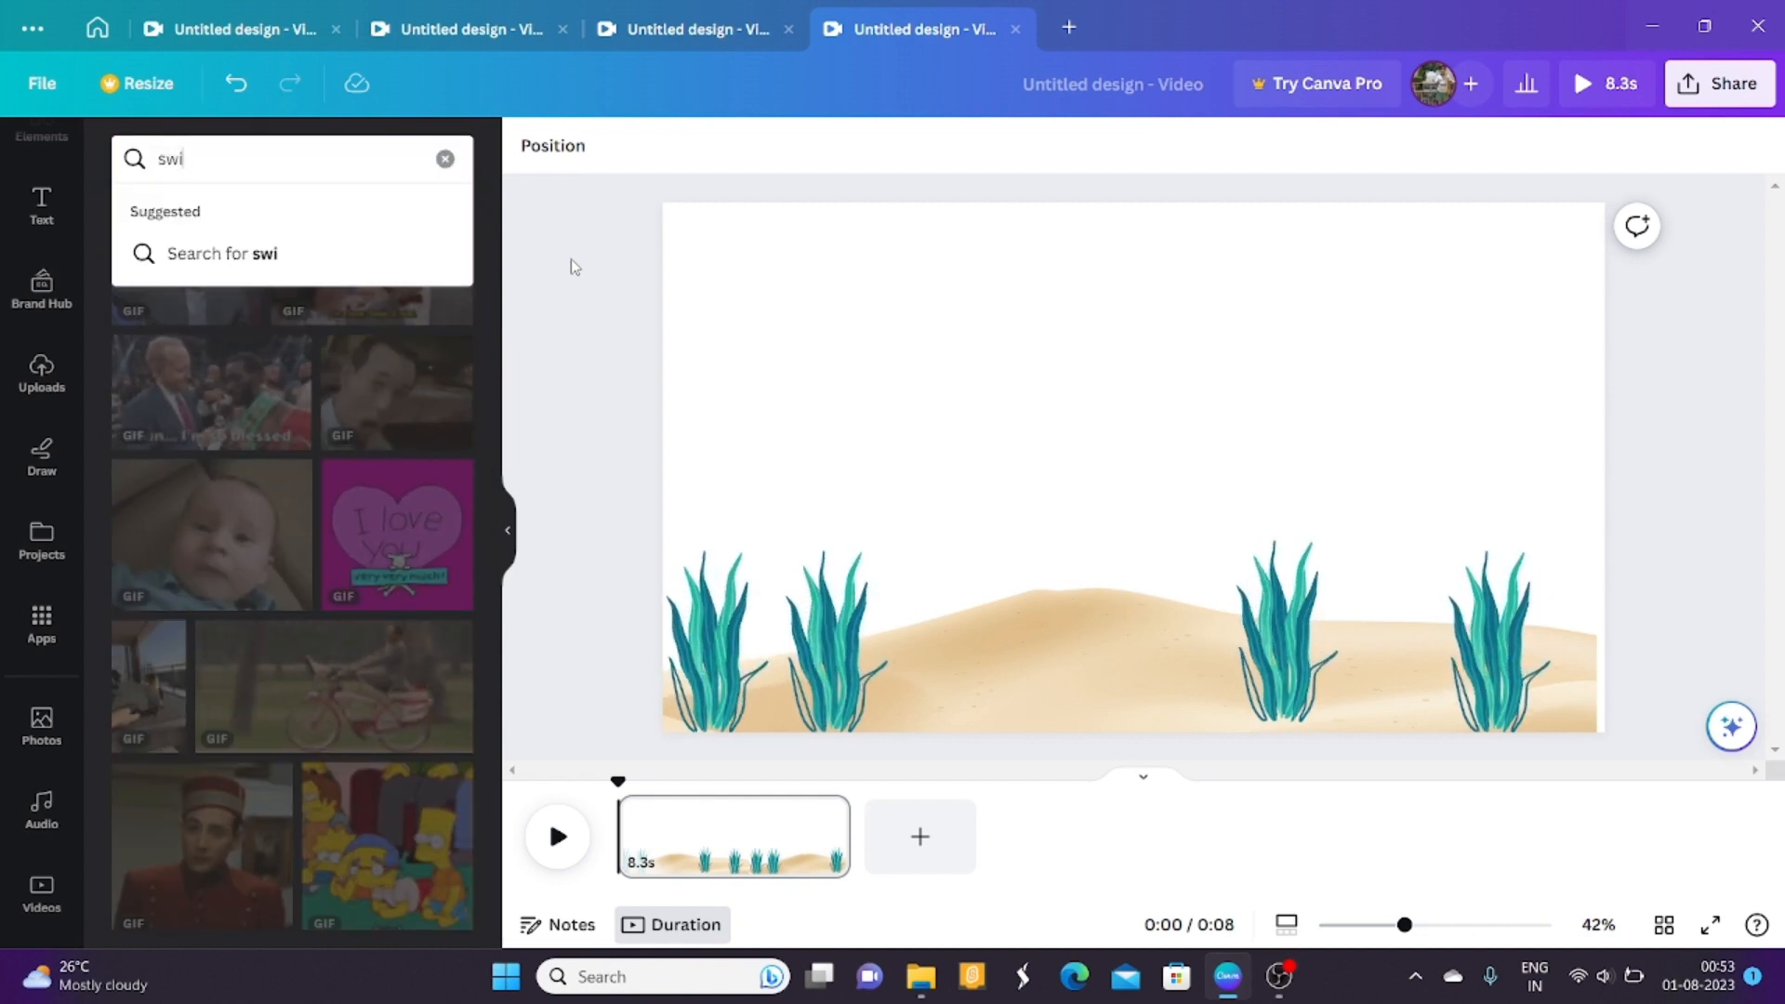
{"action": "type", "text": "mming"}
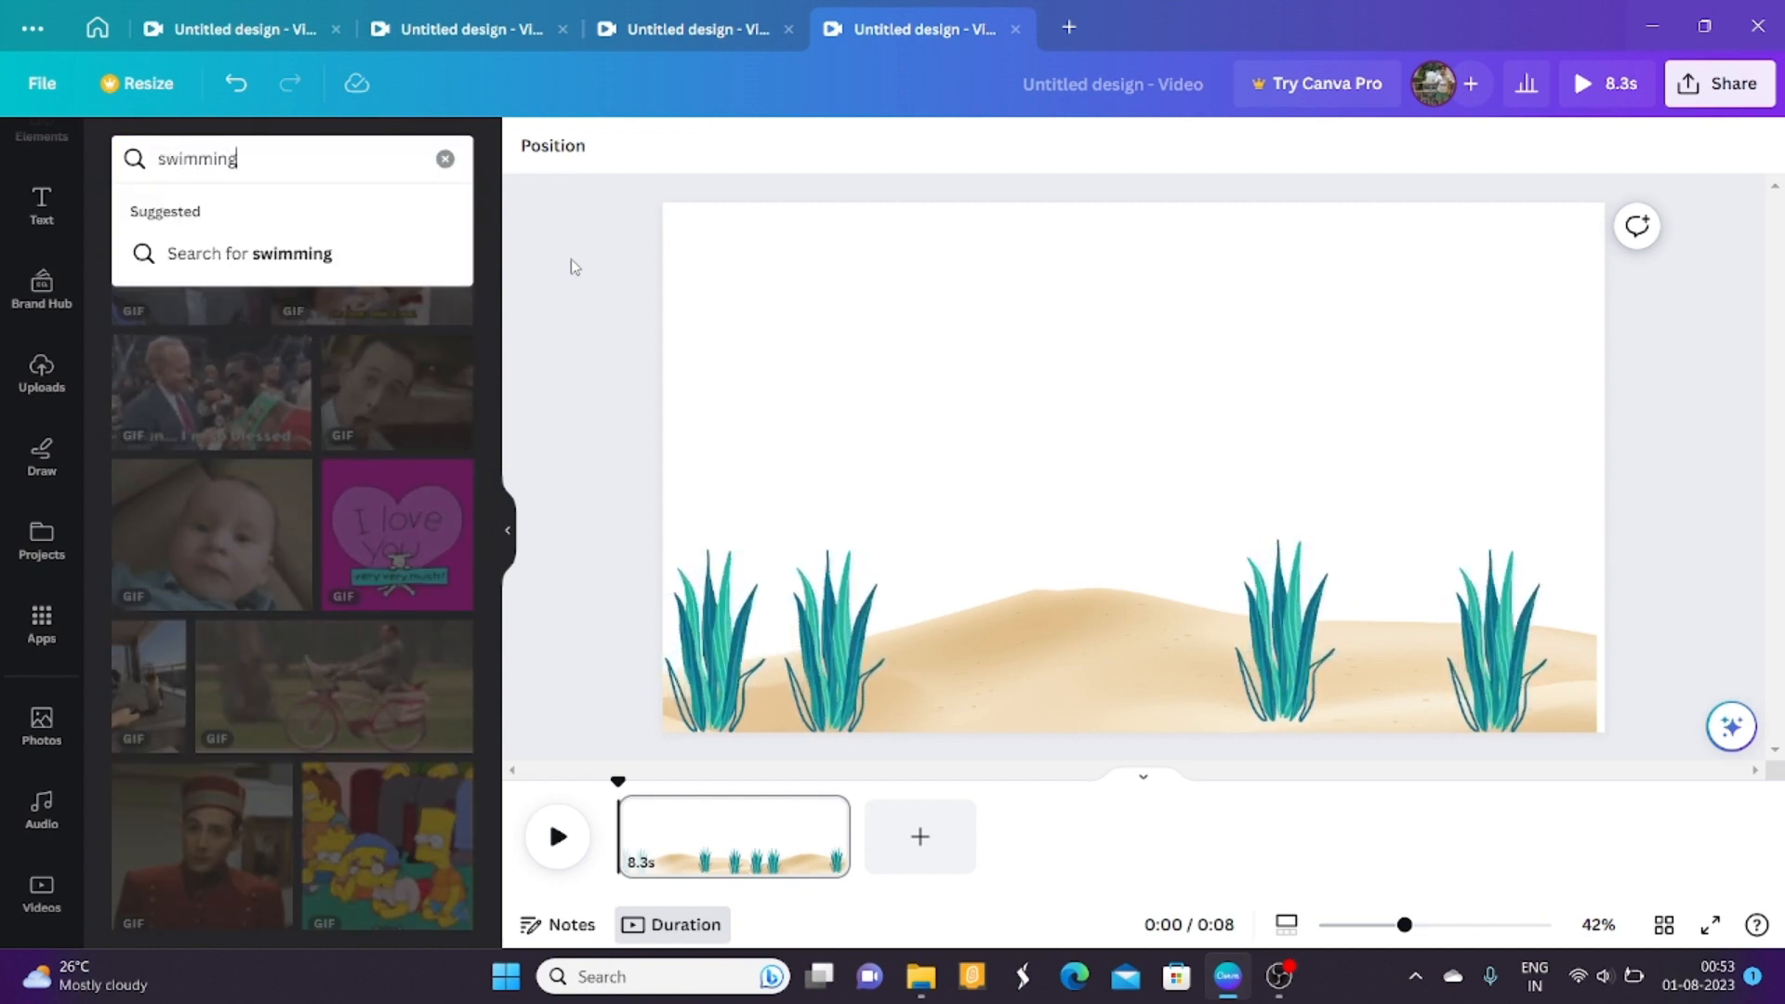
{"action": "left_click", "coordinate": [365, 277]}
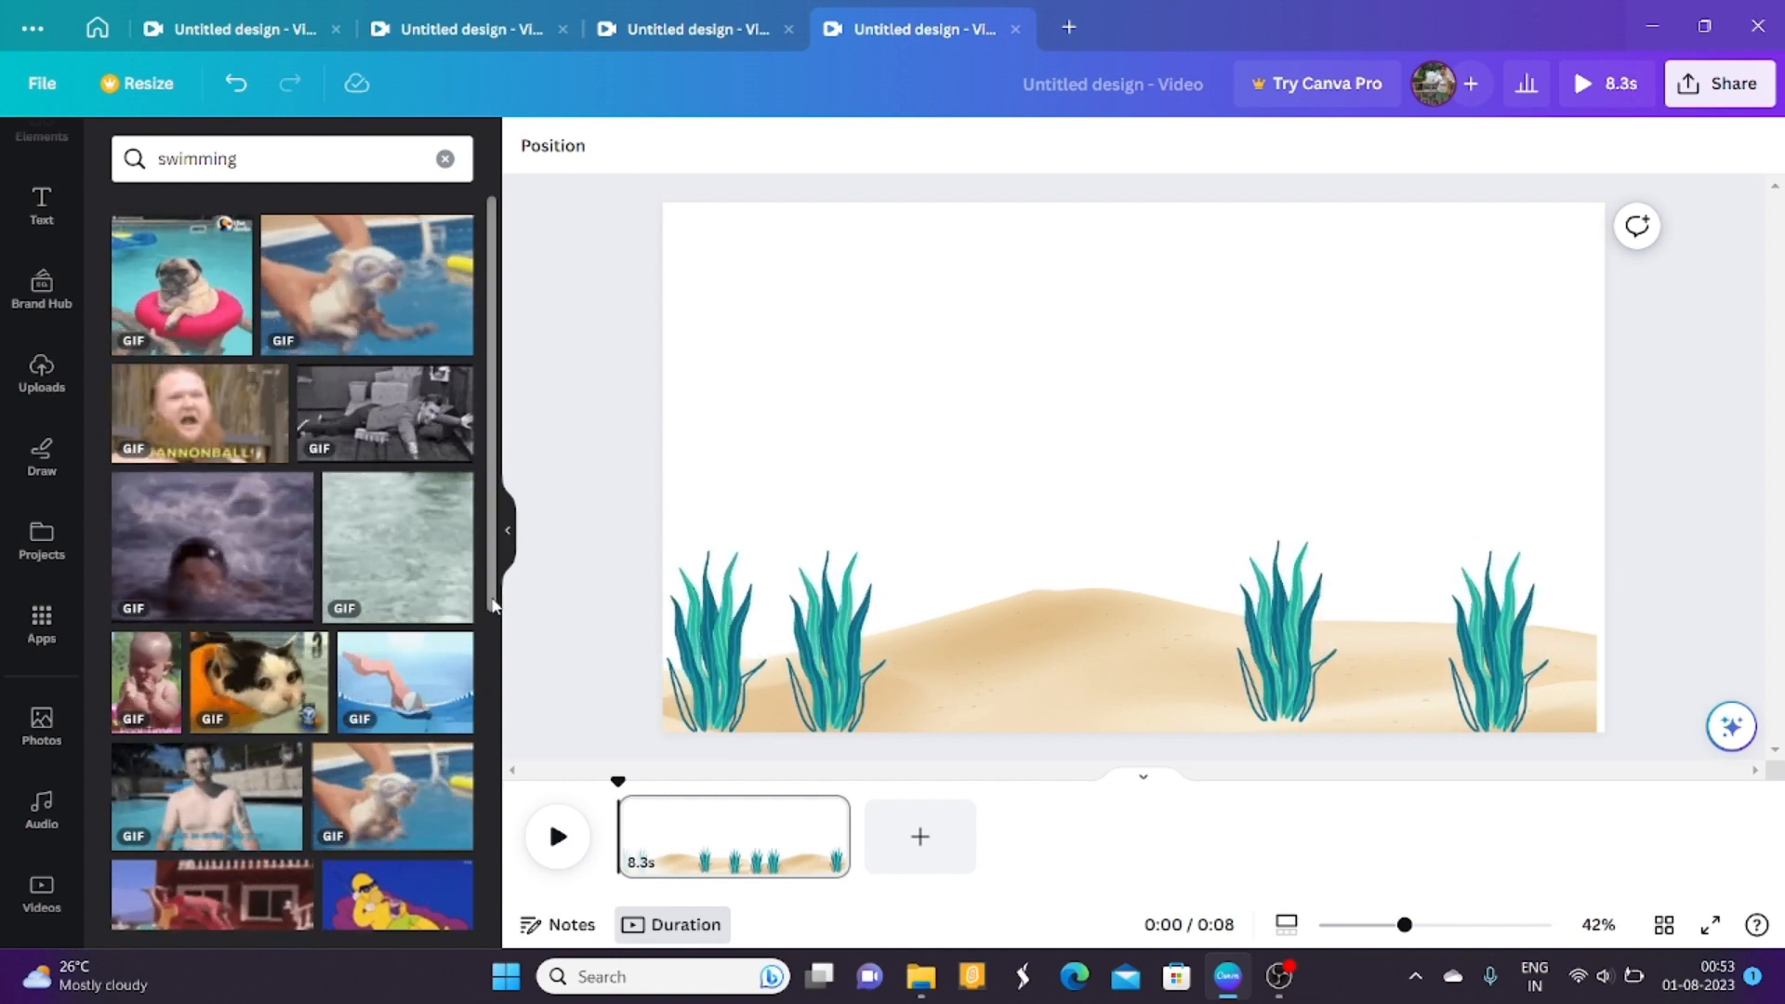
{"action": "left_click_drag", "start_coordinate": [494, 605], "coordinate": [521, 1001]}
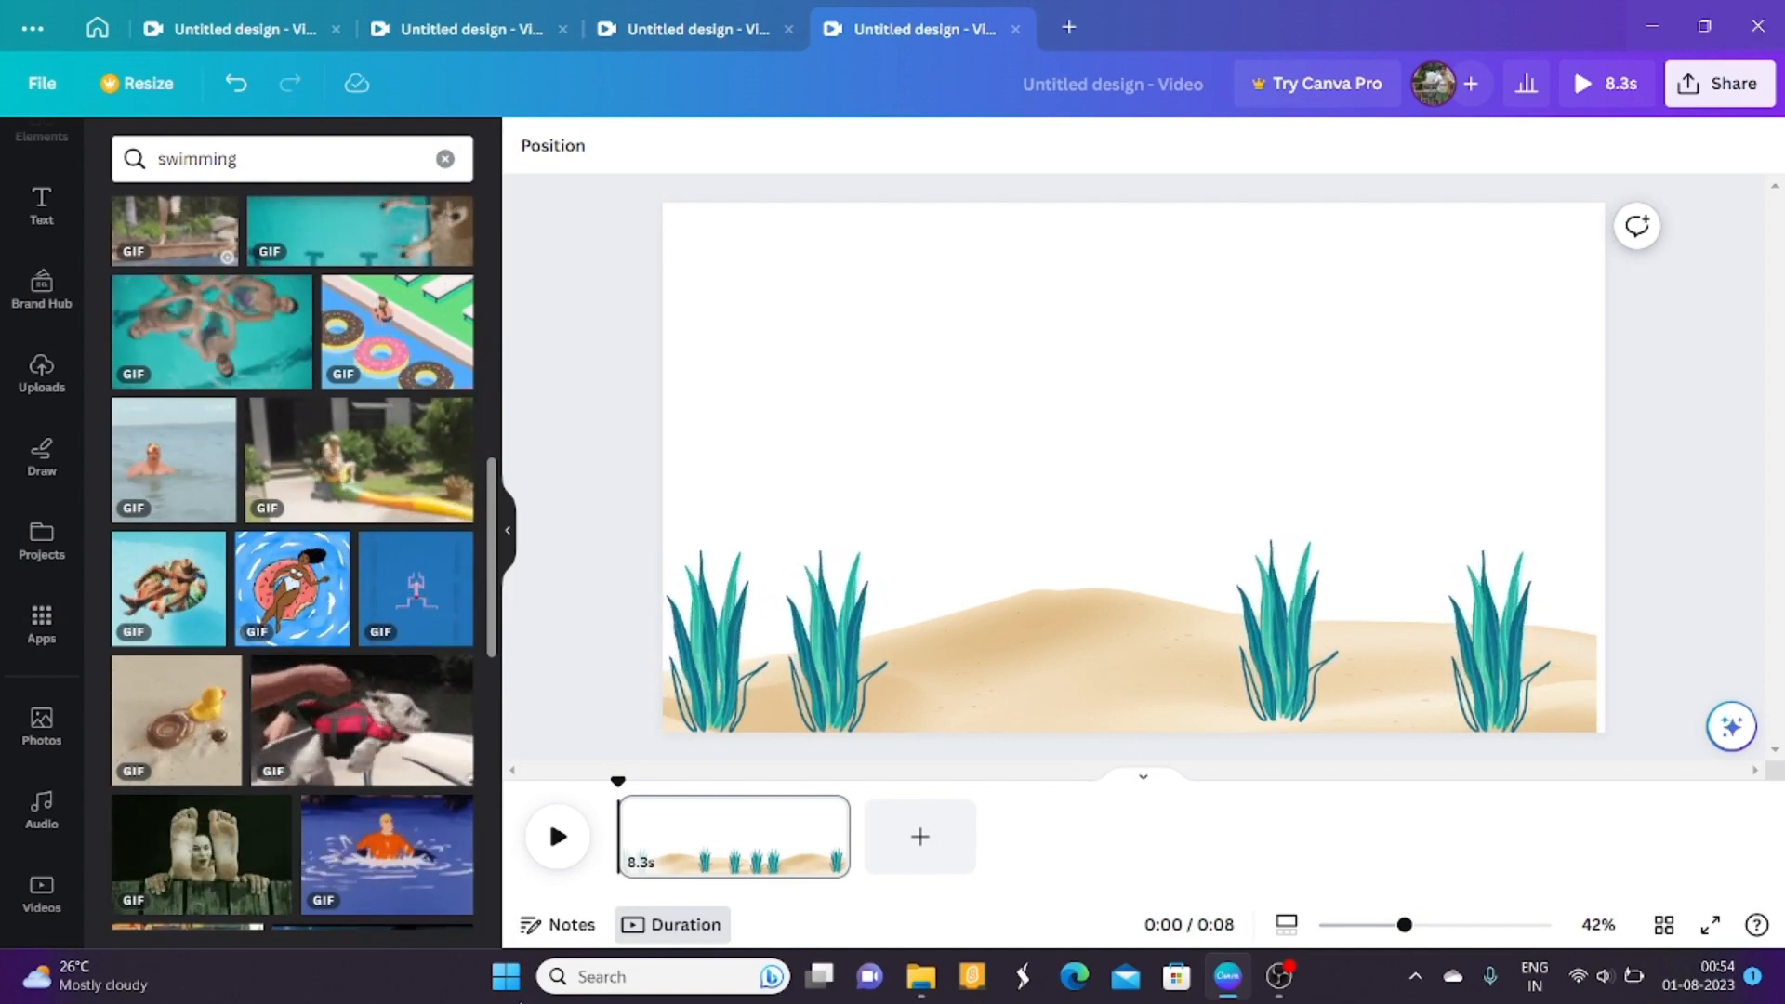
{"action": "left_click_drag", "start_coordinate": [521, 1001], "coordinate": [521, 1003]}
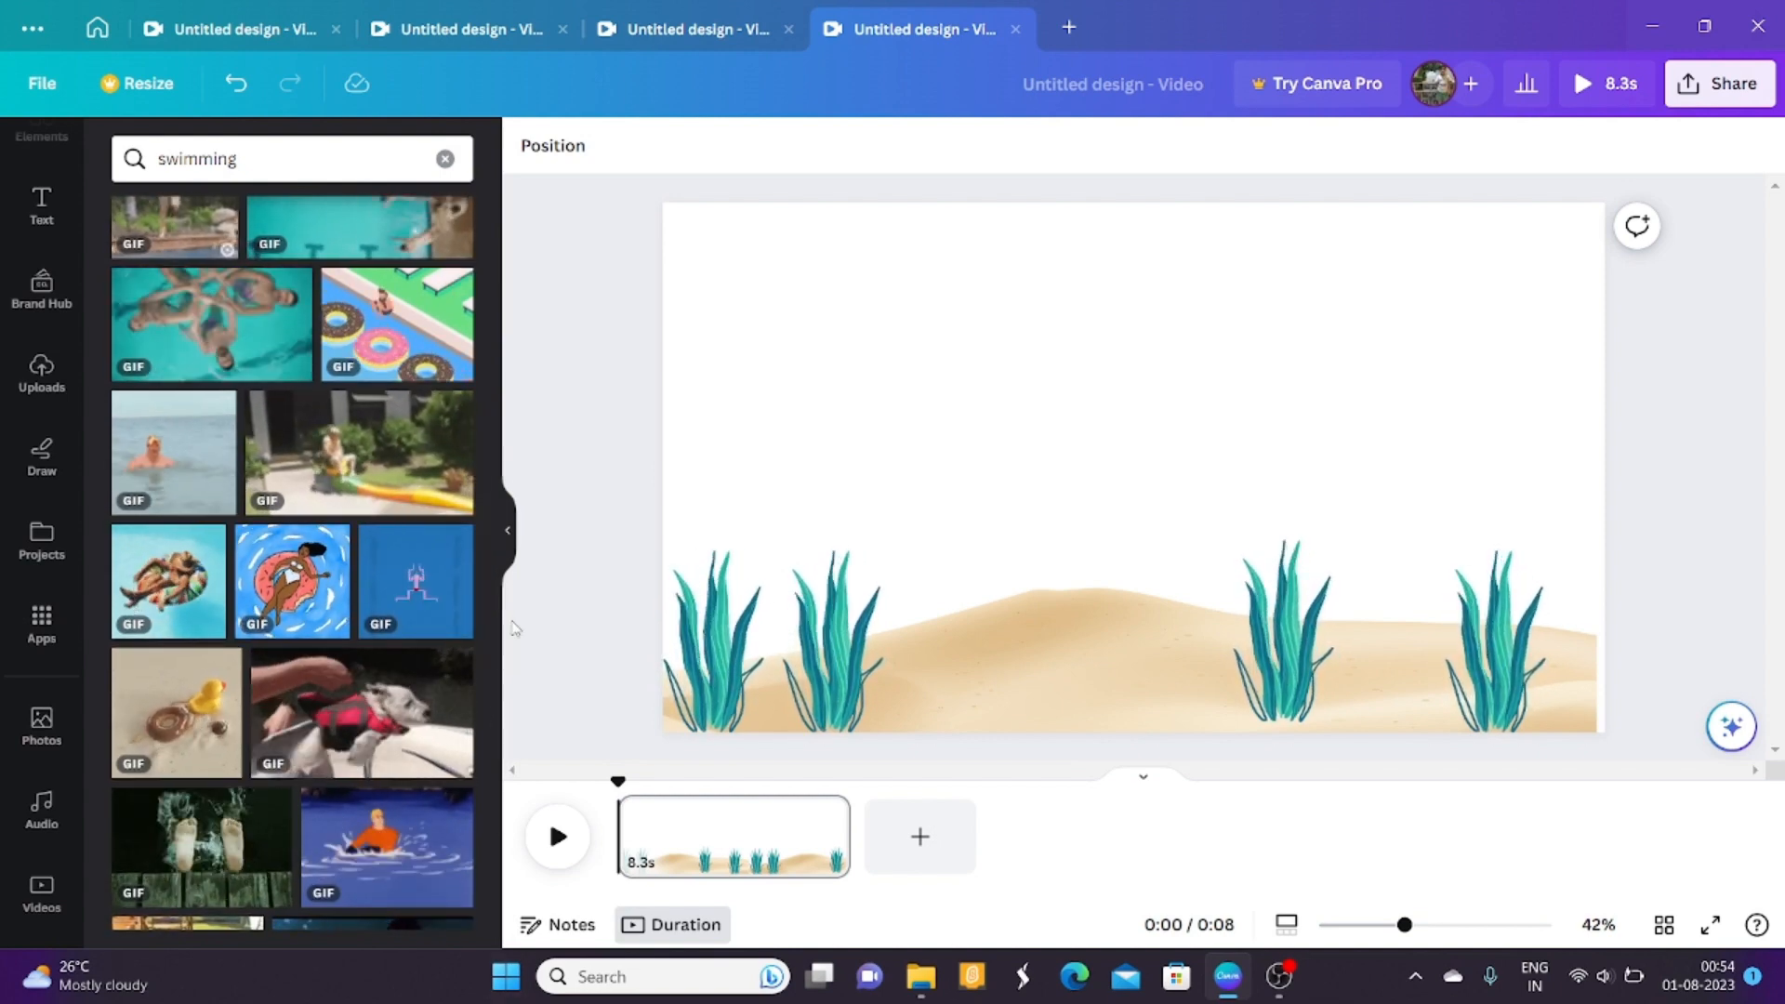
{"action": "left_click_drag", "start_coordinate": [494, 613], "coordinate": [491, 1003]}
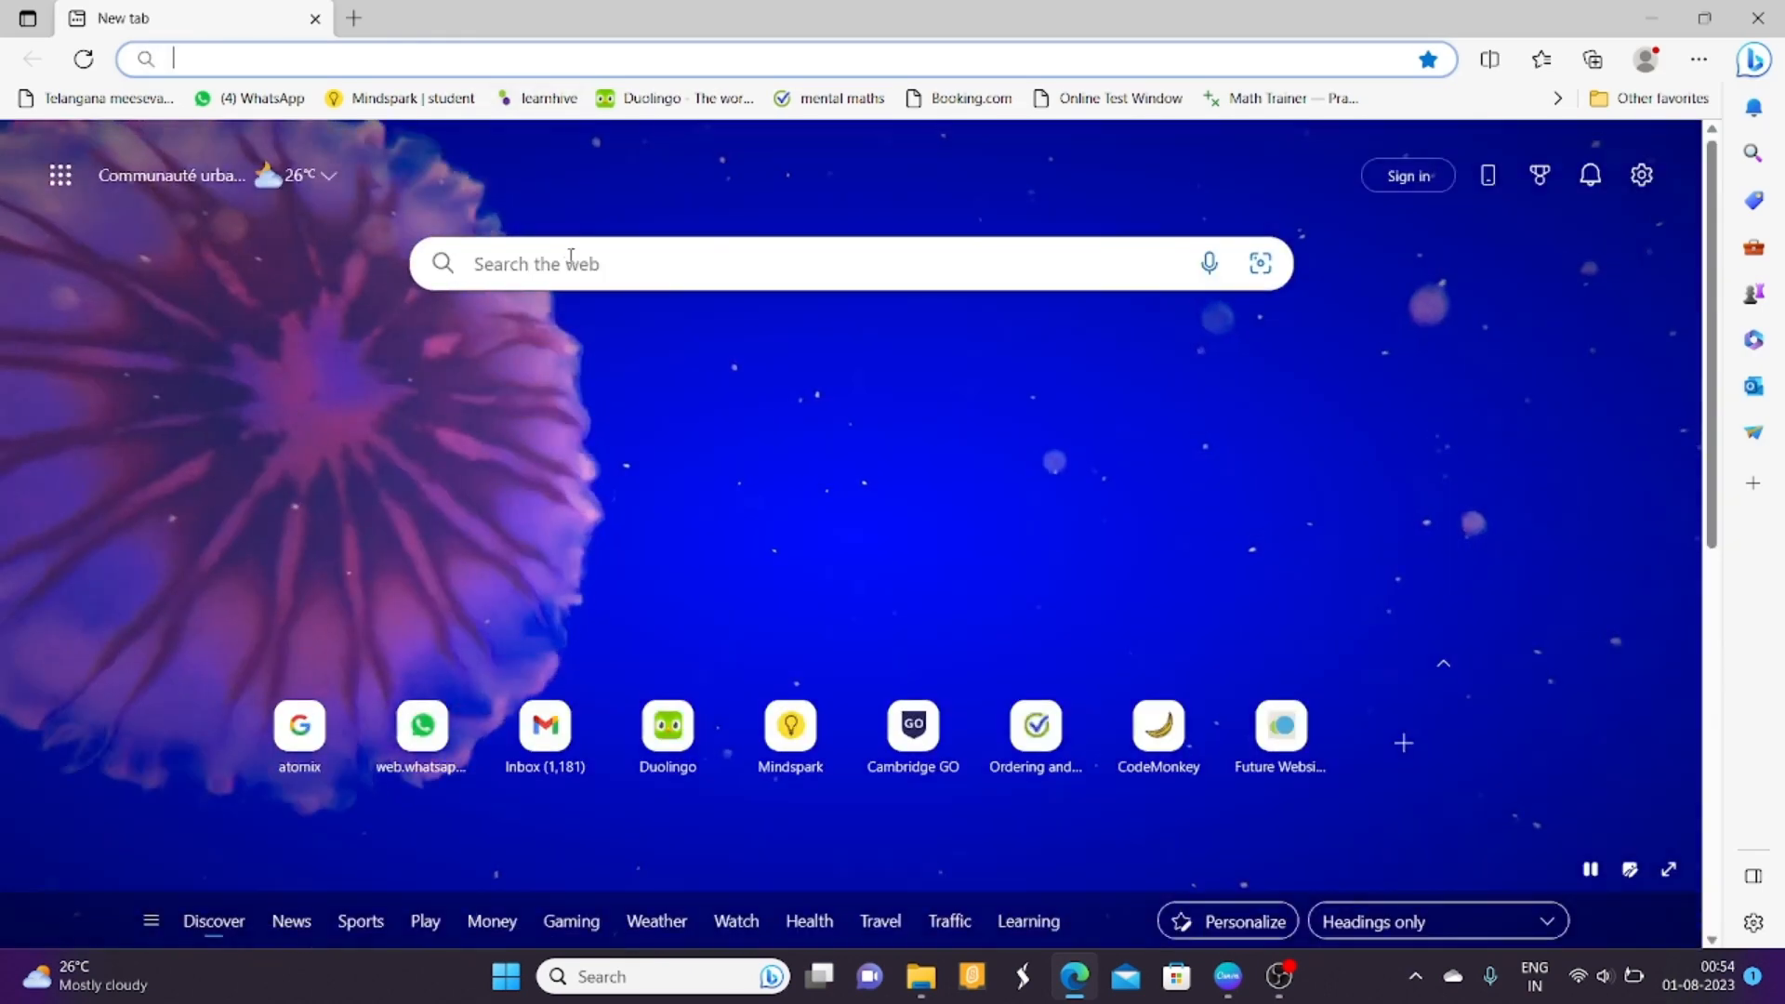
Switch to the Edge browser, search Bing for swimming and show the video results.
{"action": "left_click", "coordinate": [570, 255]}
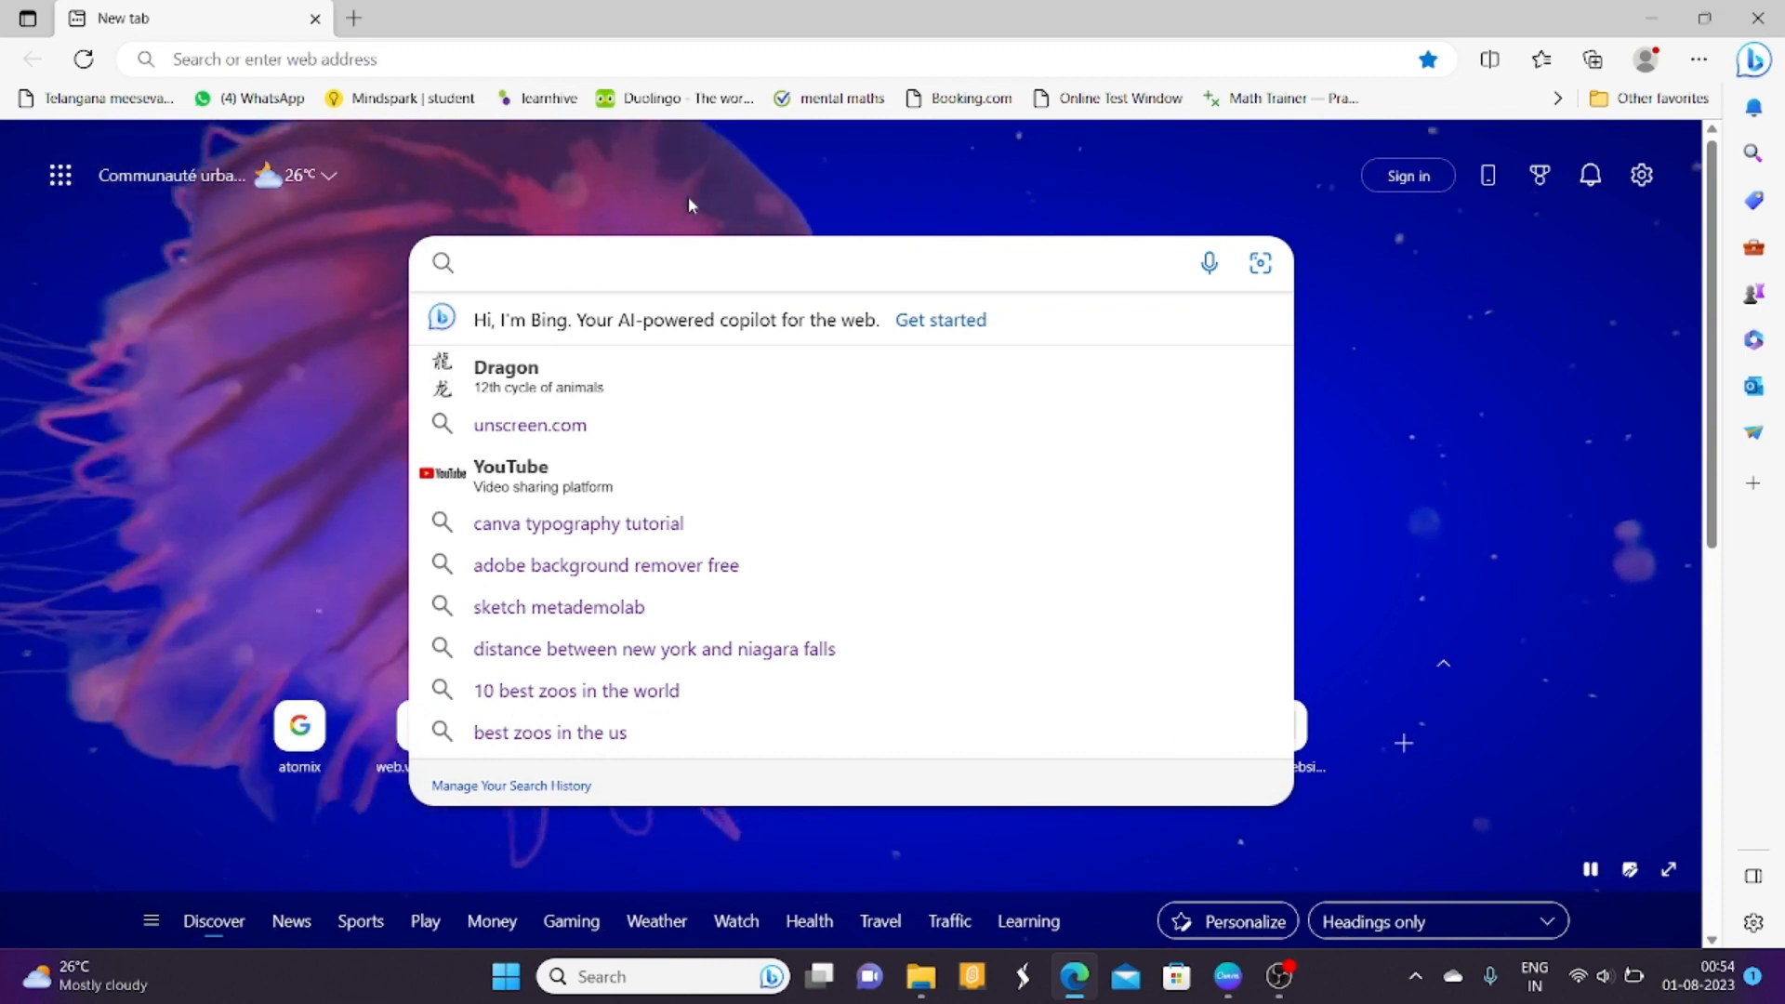
{"action": "type", "text": "s"}
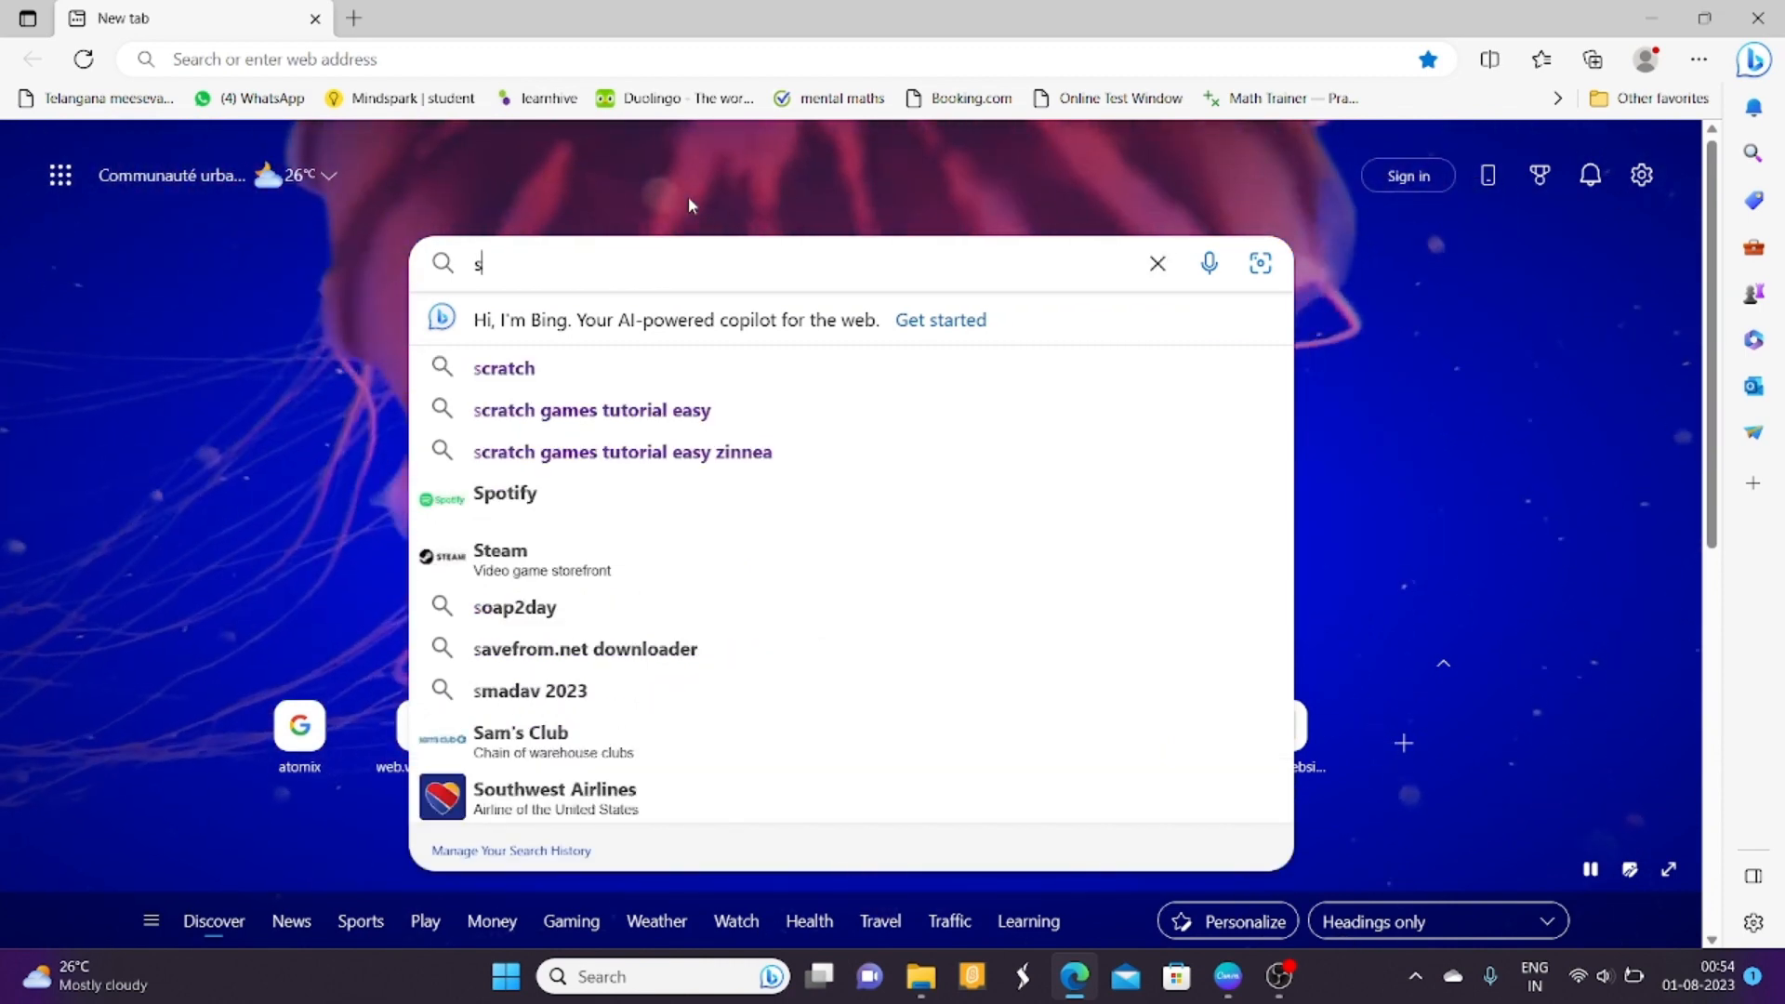
{"action": "type", "text": "wimm"}
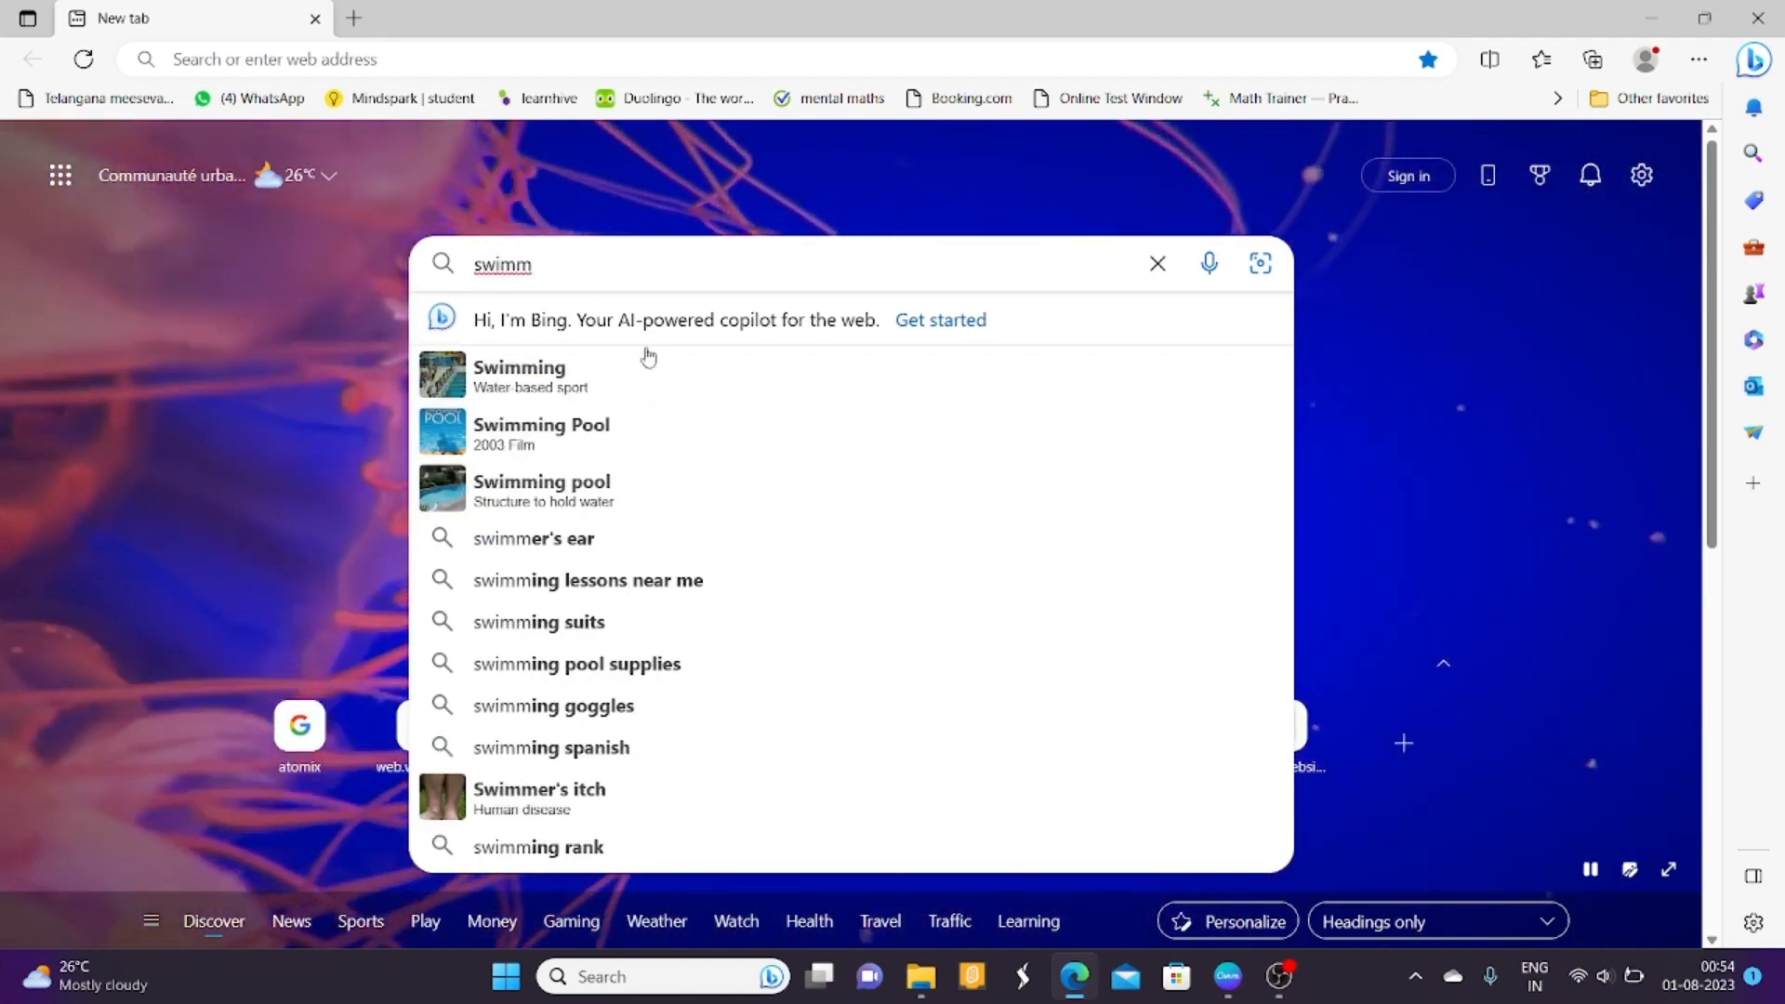
{"action": "left_click", "coordinate": [602, 372]}
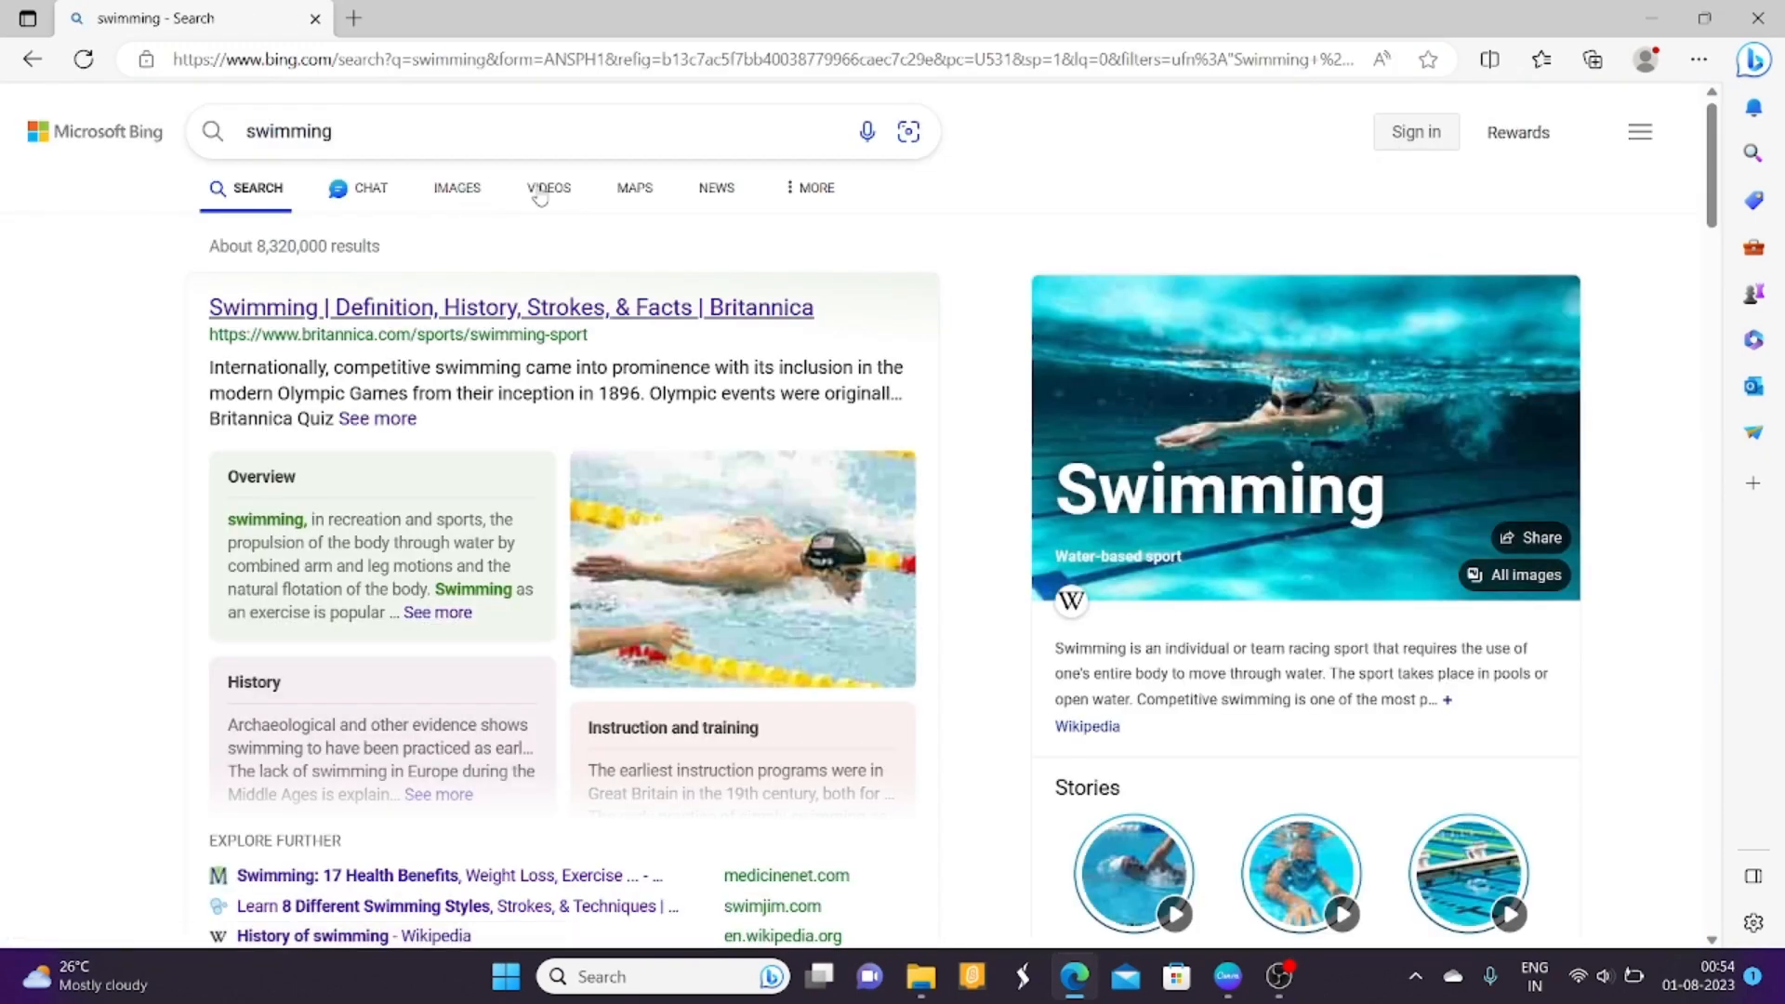
{"action": "left_click", "coordinate": [544, 193]}
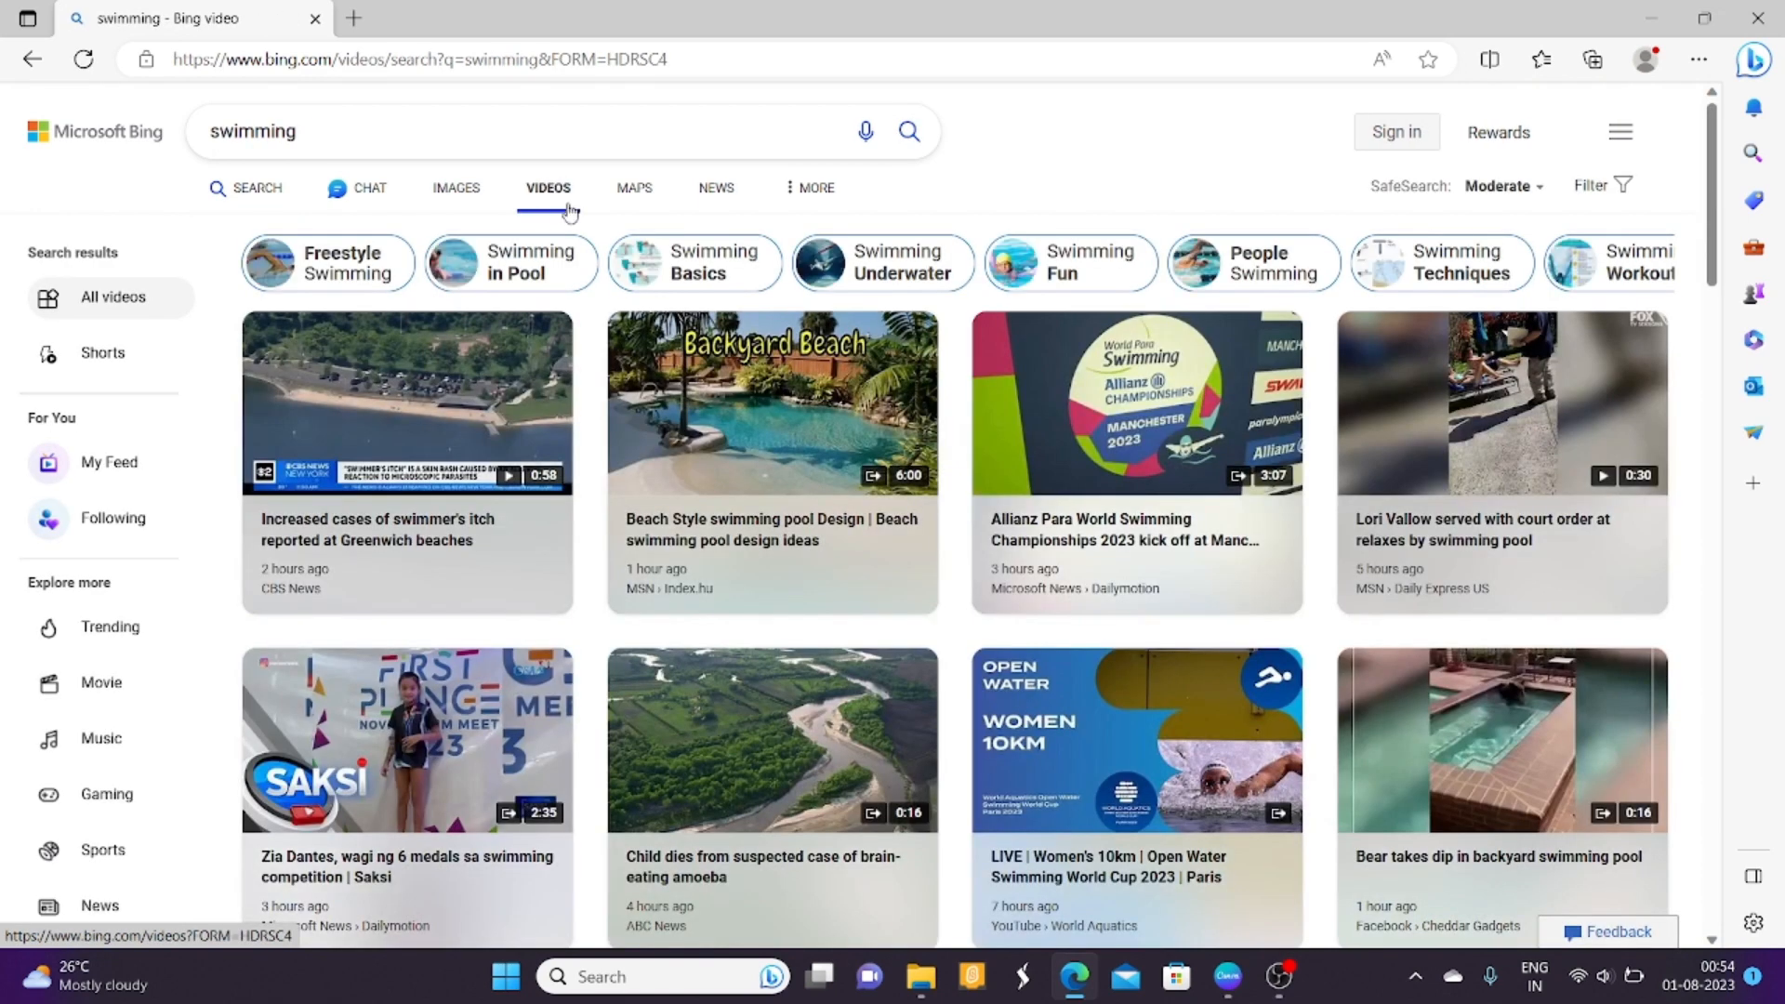
Search Bing videos for swimming animation and refine the search to swimming animated gif.
{"action": "mouse_move", "coordinate": [679, 391]}
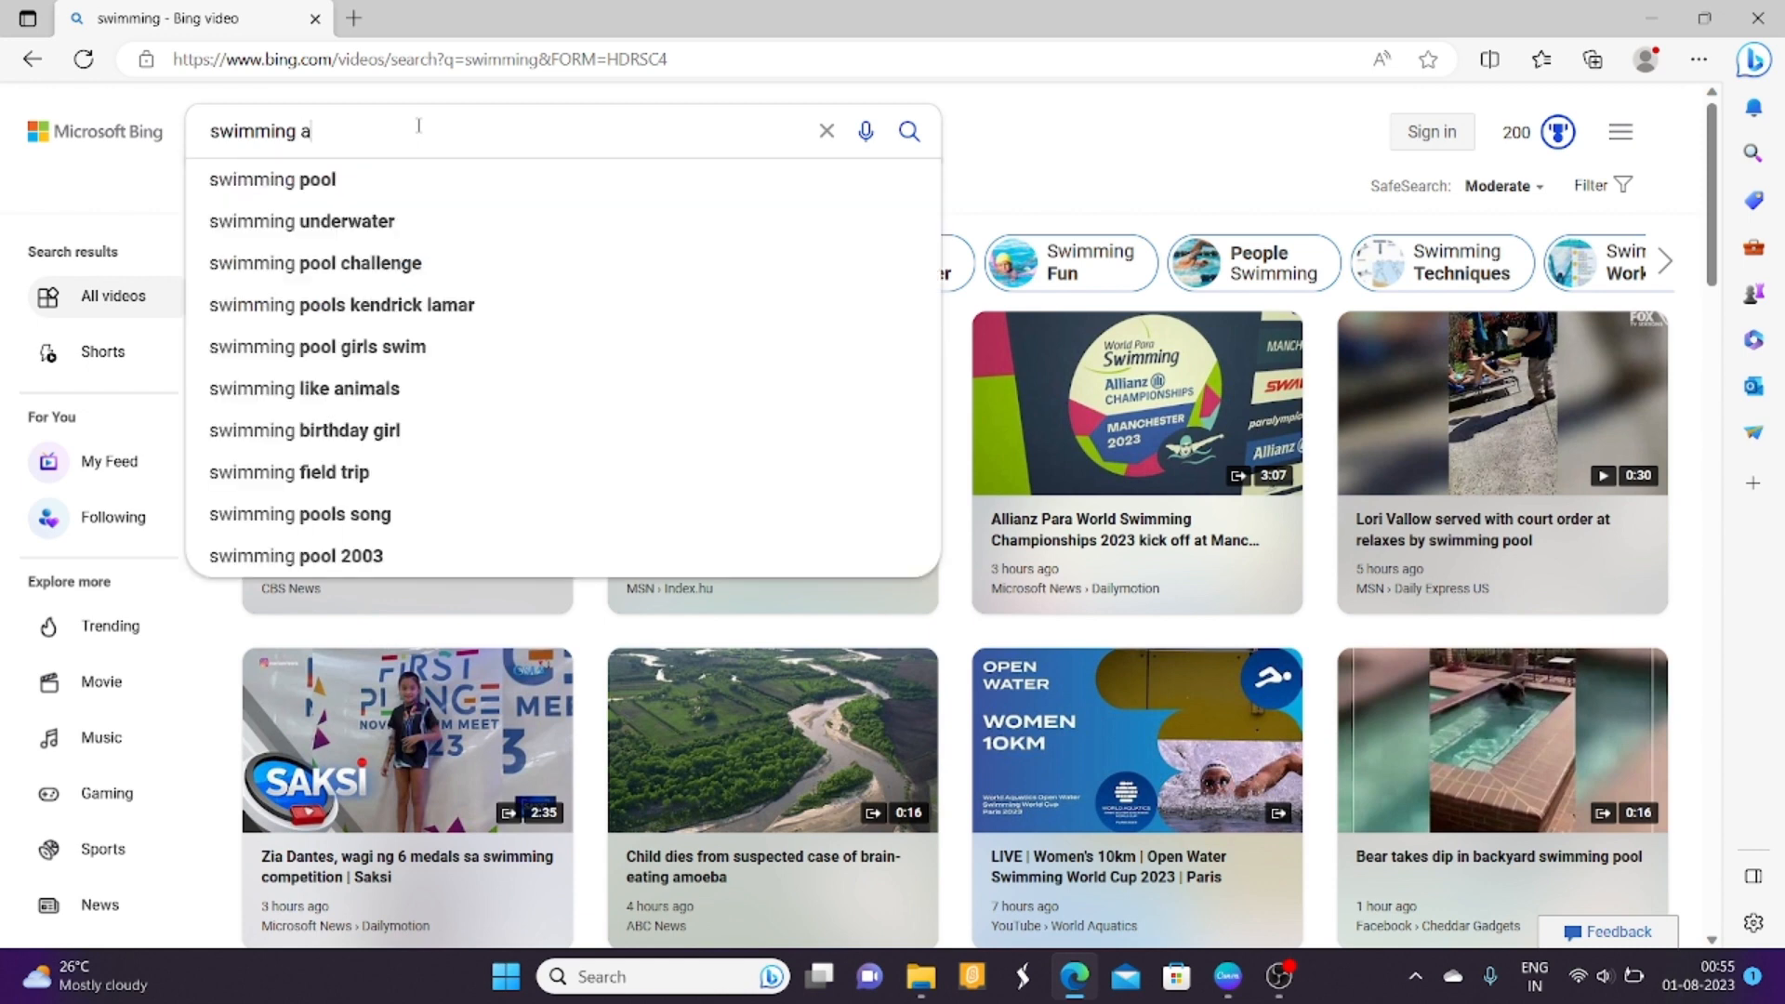
{"action": "type", "text": "ni"}
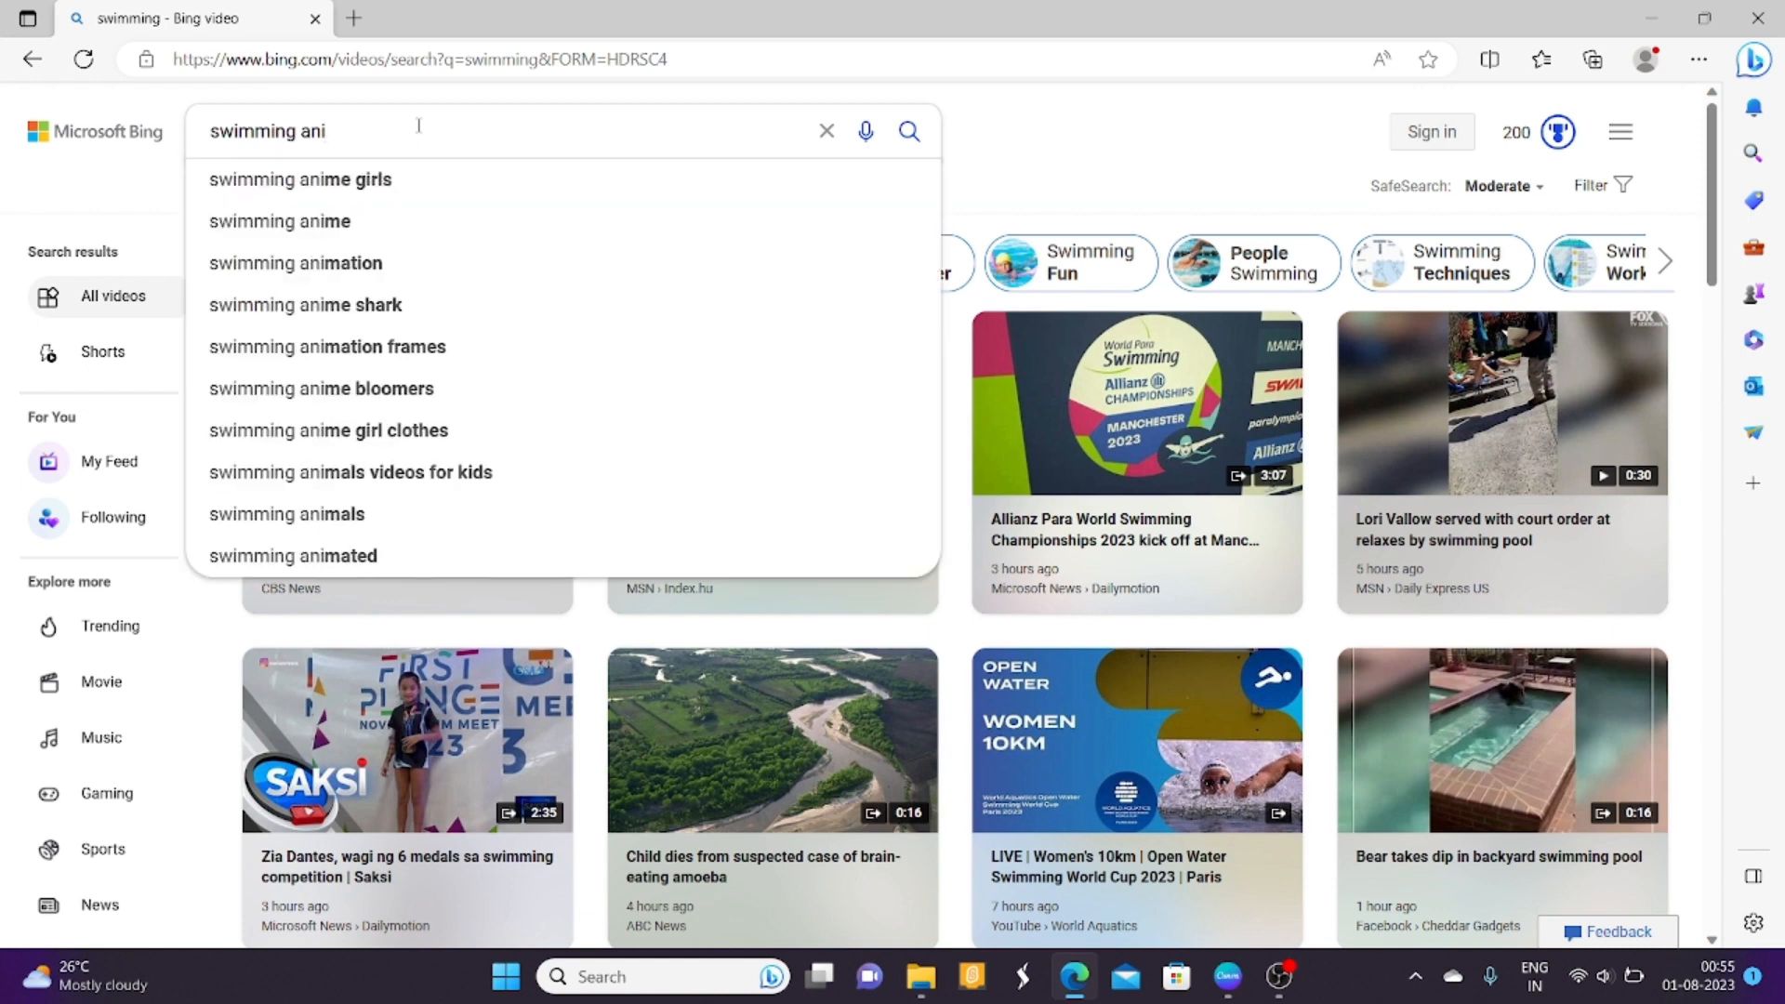
{"action": "left_click", "coordinate": [370, 263]}
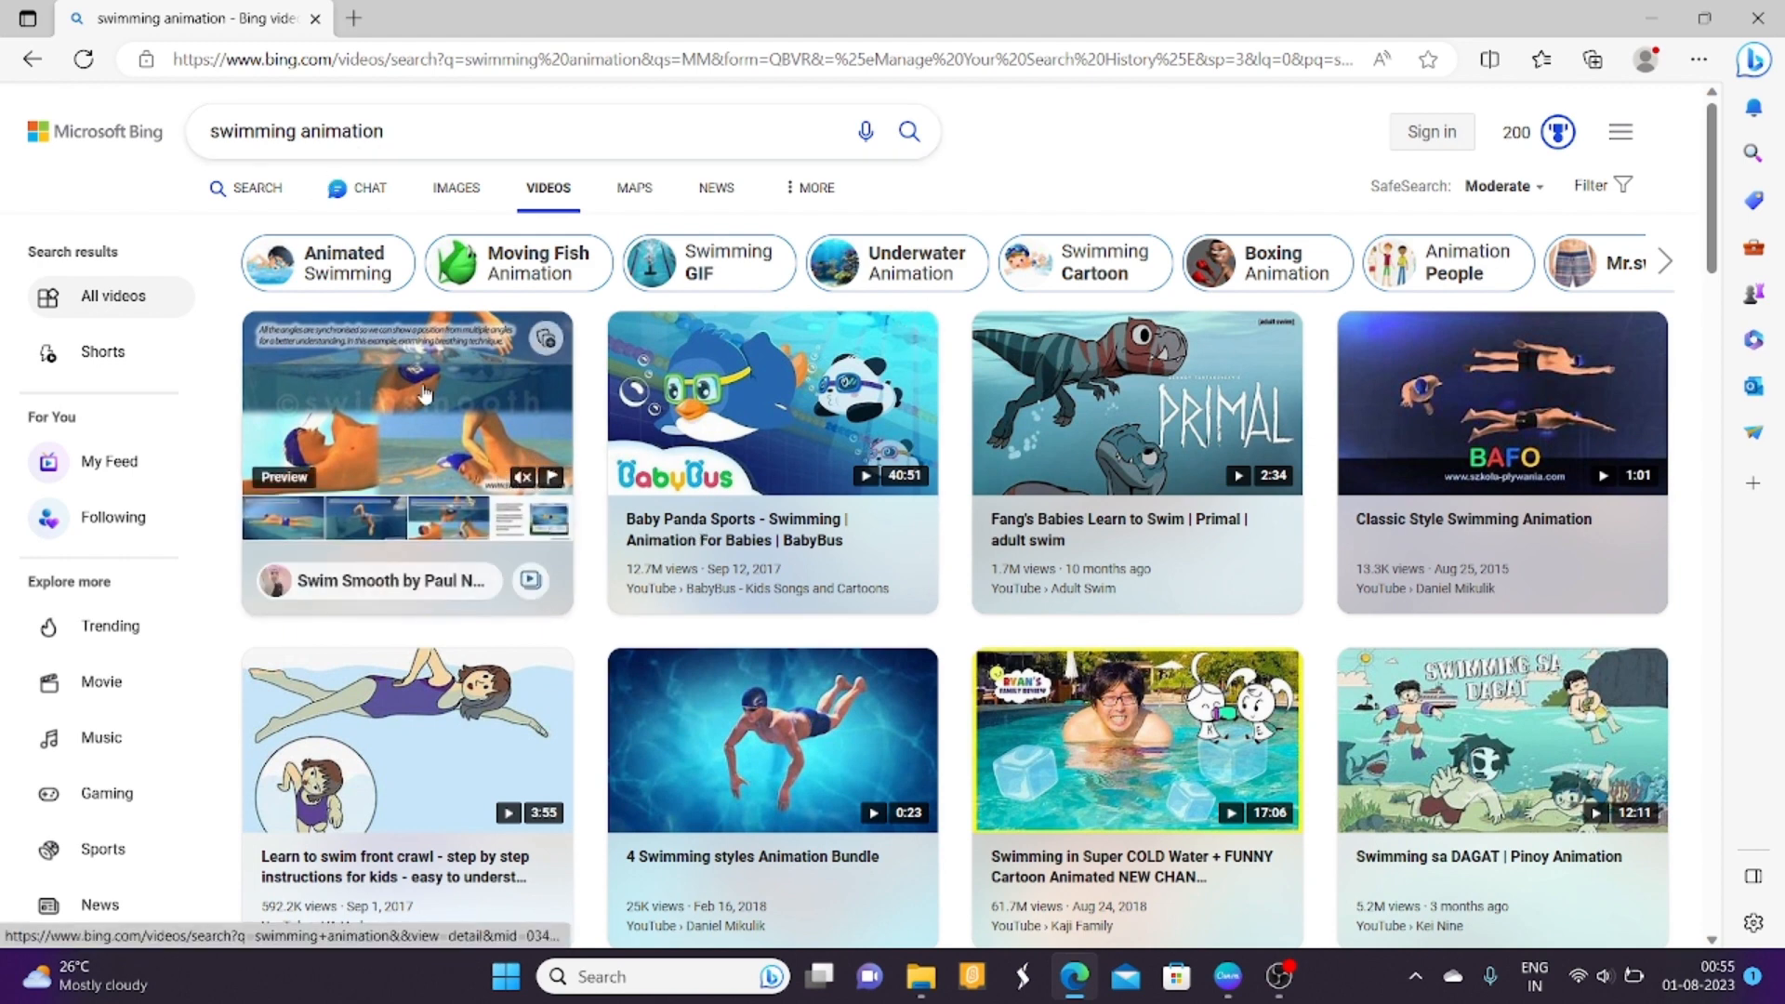
{"action": "left_click", "coordinate": [410, 142]}
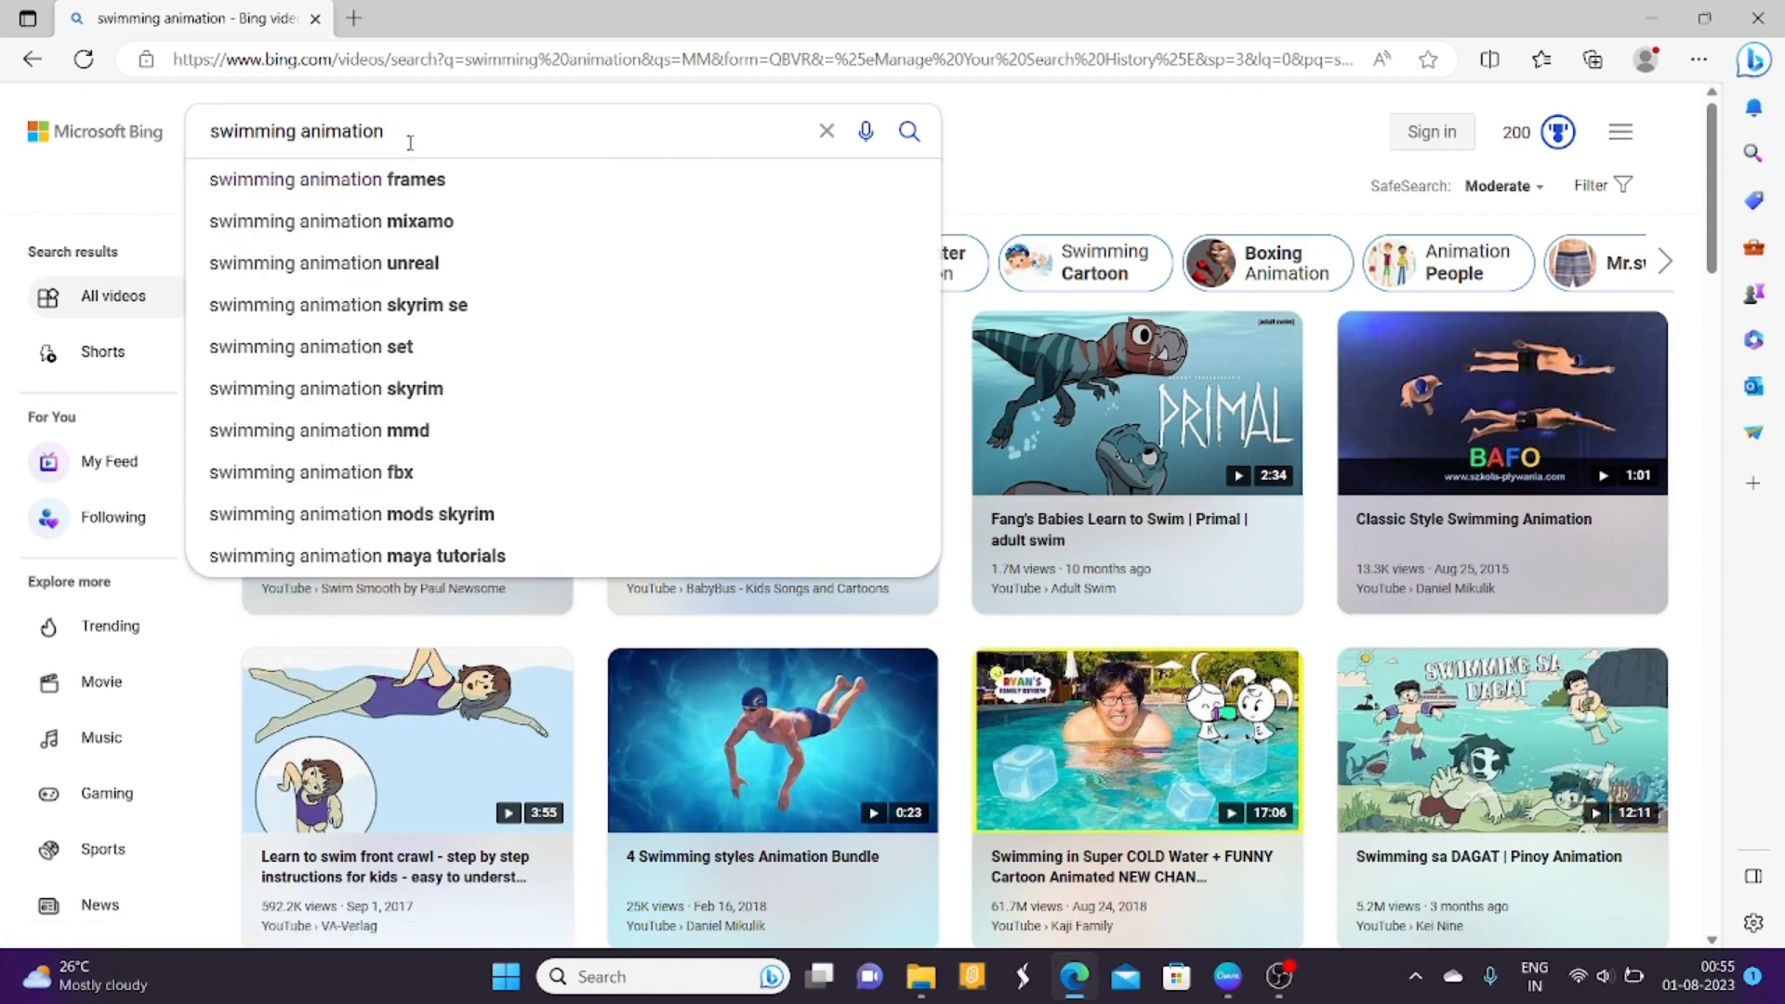
{"action": "type", "text": "gif"}
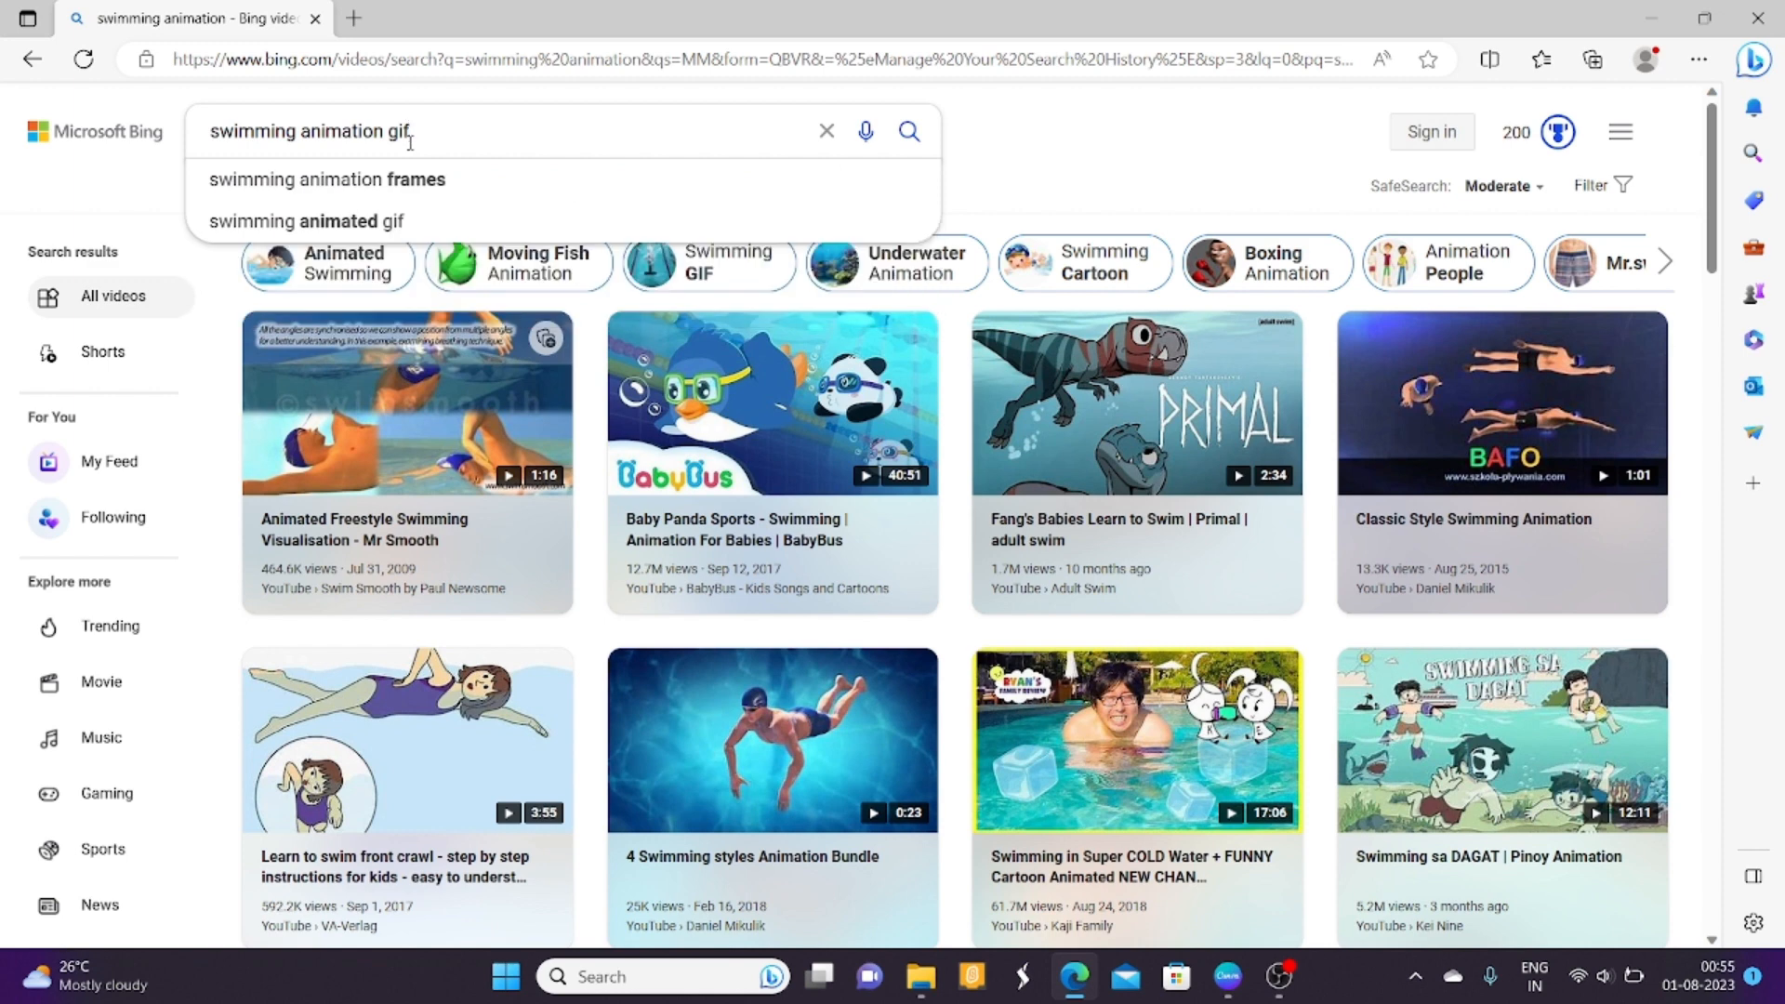
{"action": "left_click", "coordinate": [403, 237]}
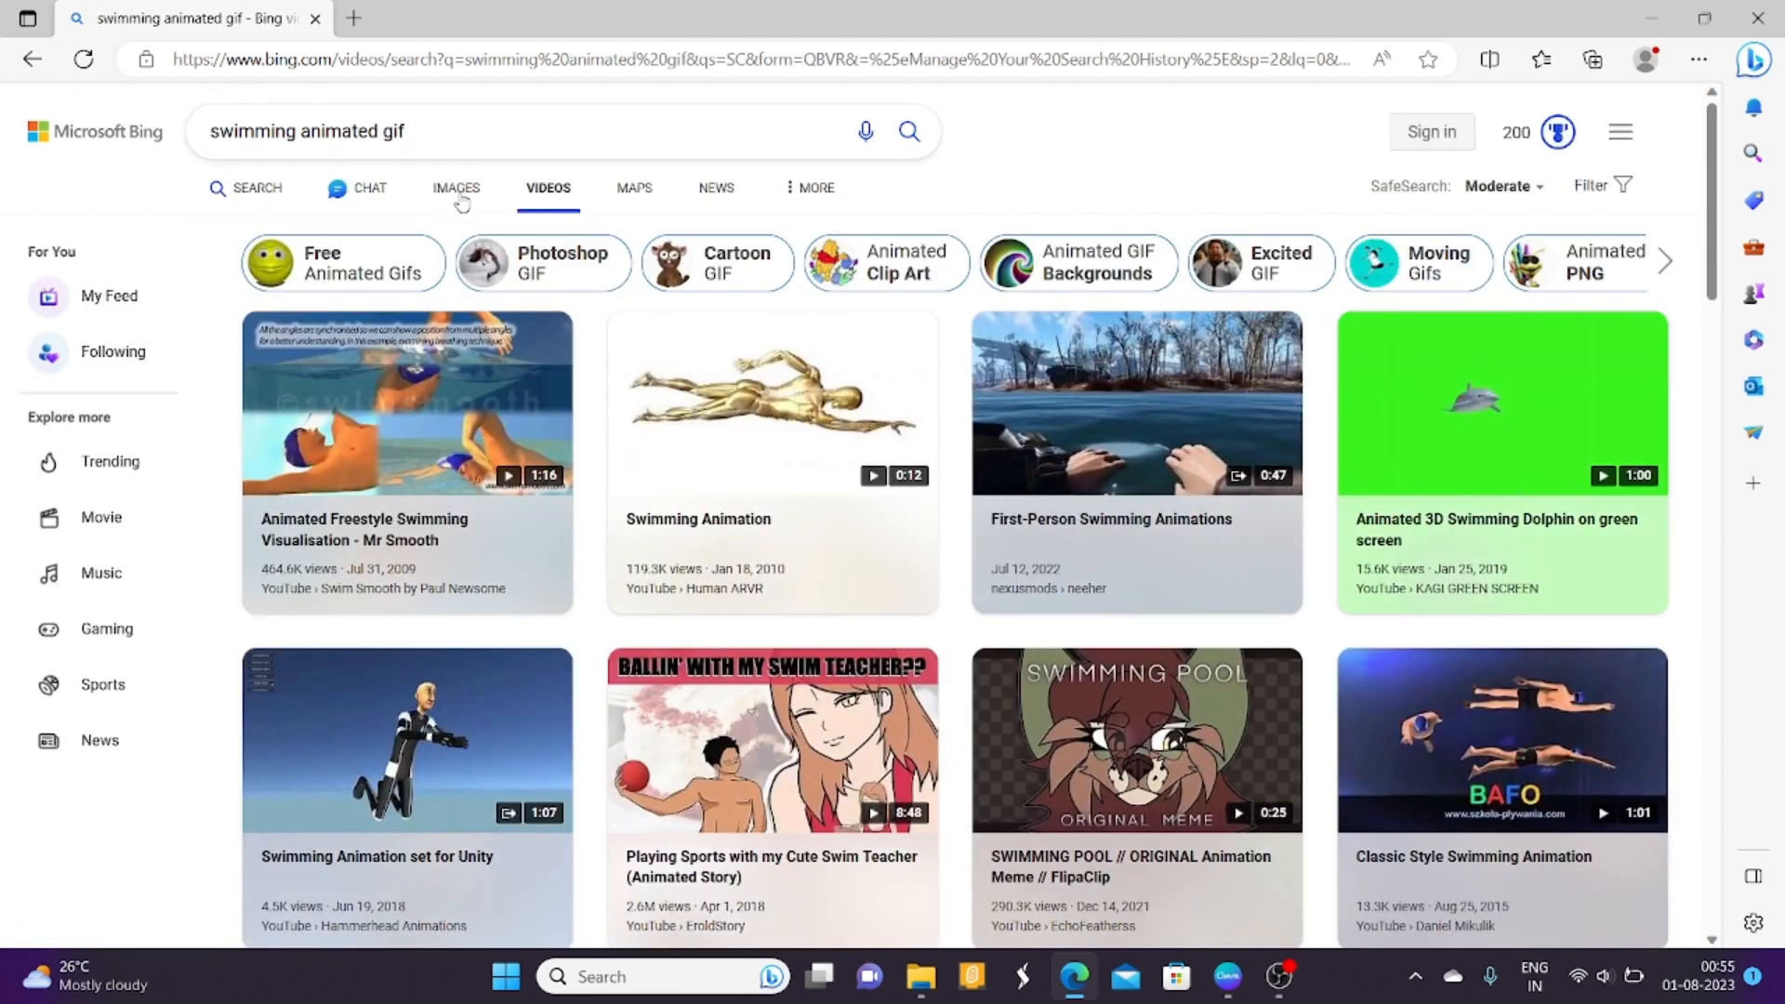
Browse the swimming animated gif results and preview the clips for a suitable swimmer.
{"action": "mouse_move", "coordinate": [453, 365]}
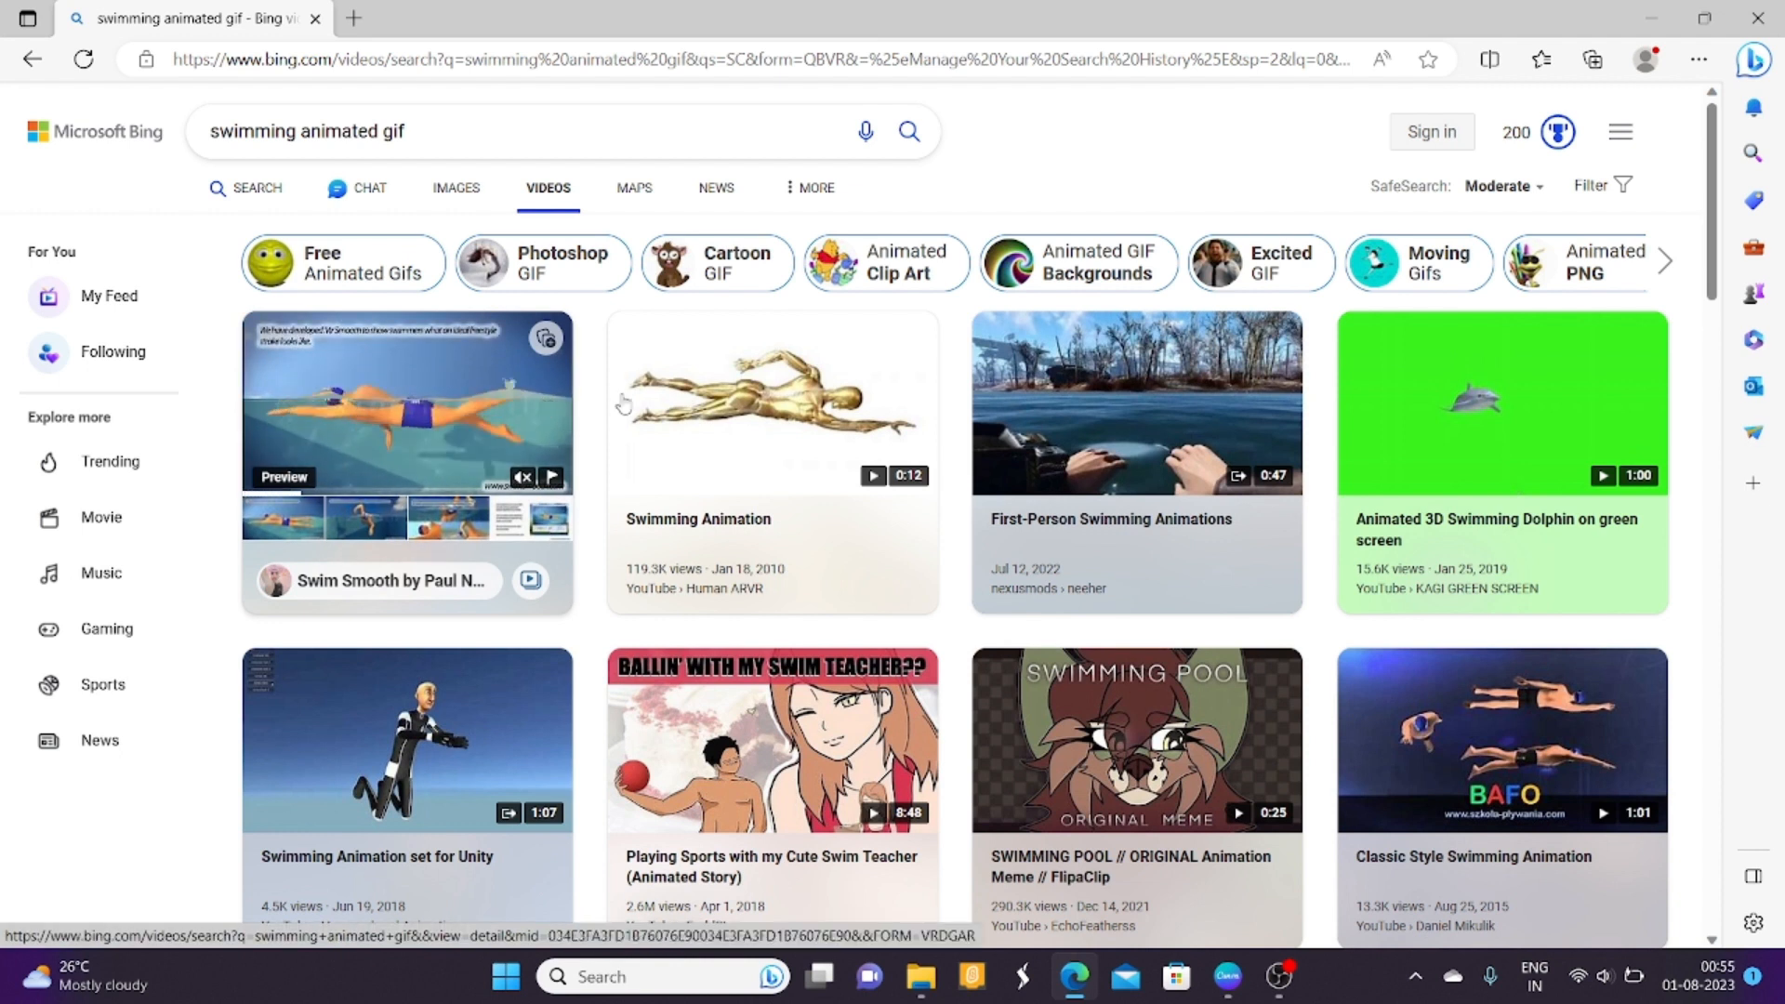
{"action": "mouse_move", "coordinate": [749, 459]}
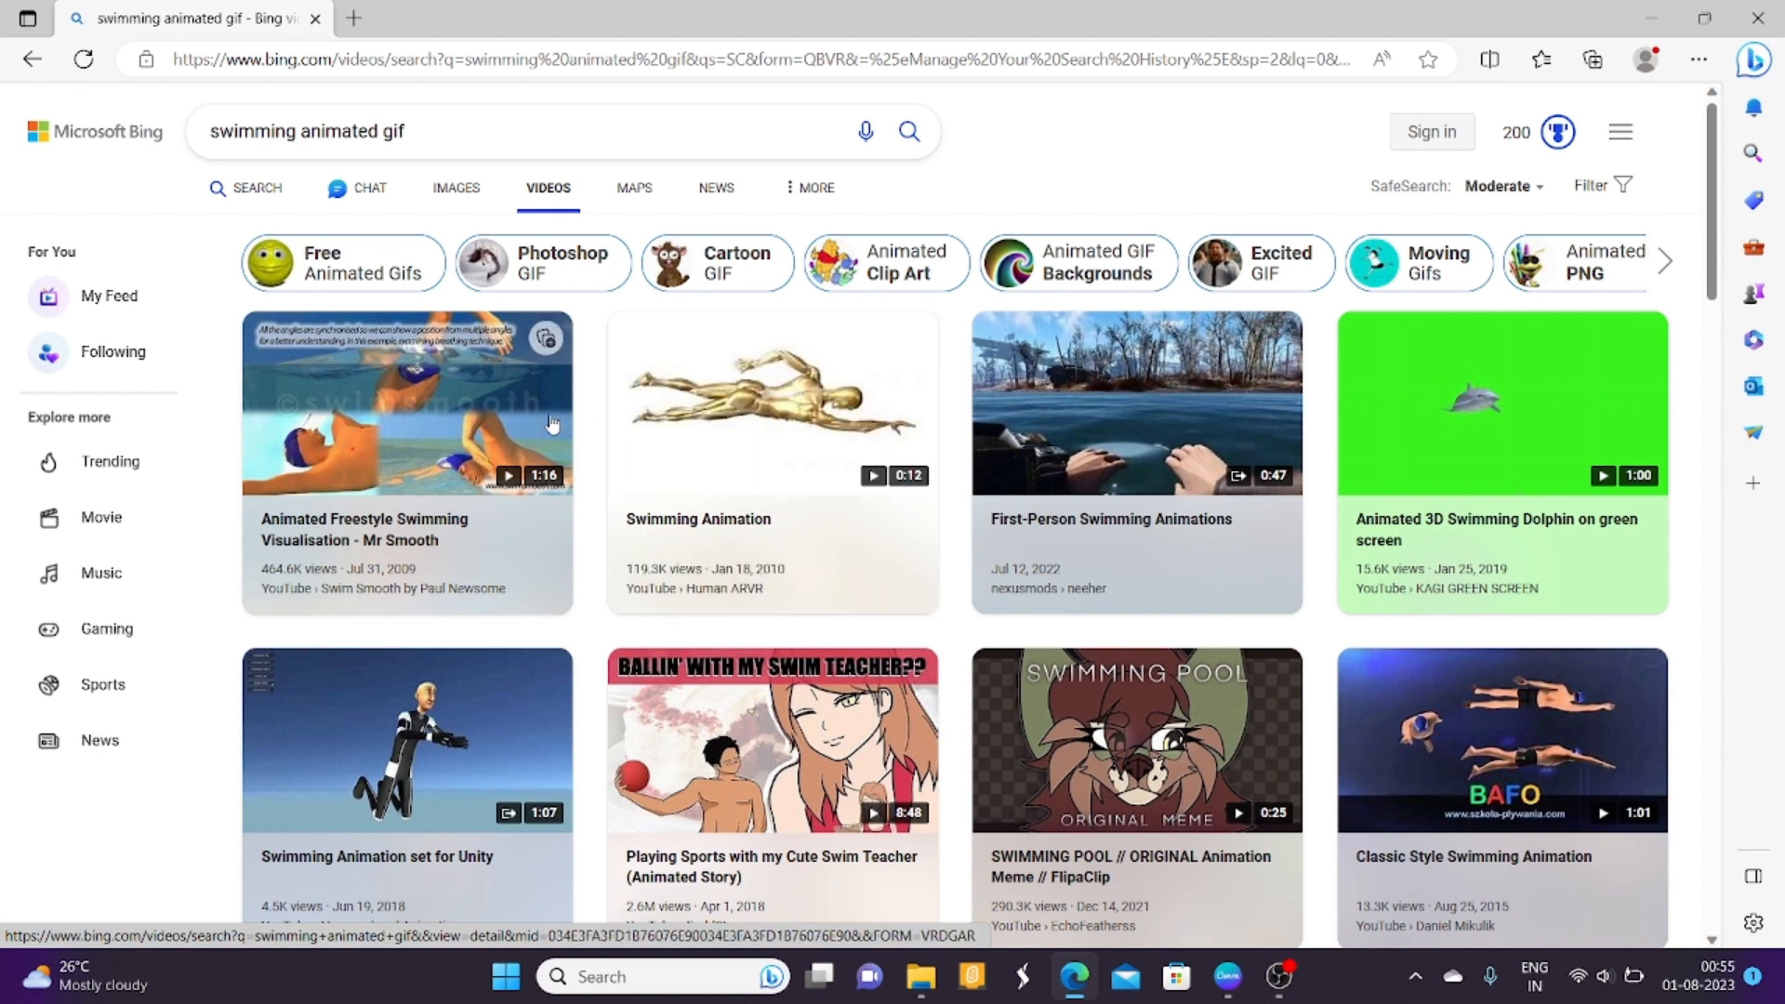
{"action": "mouse_move", "coordinate": [494, 456]}
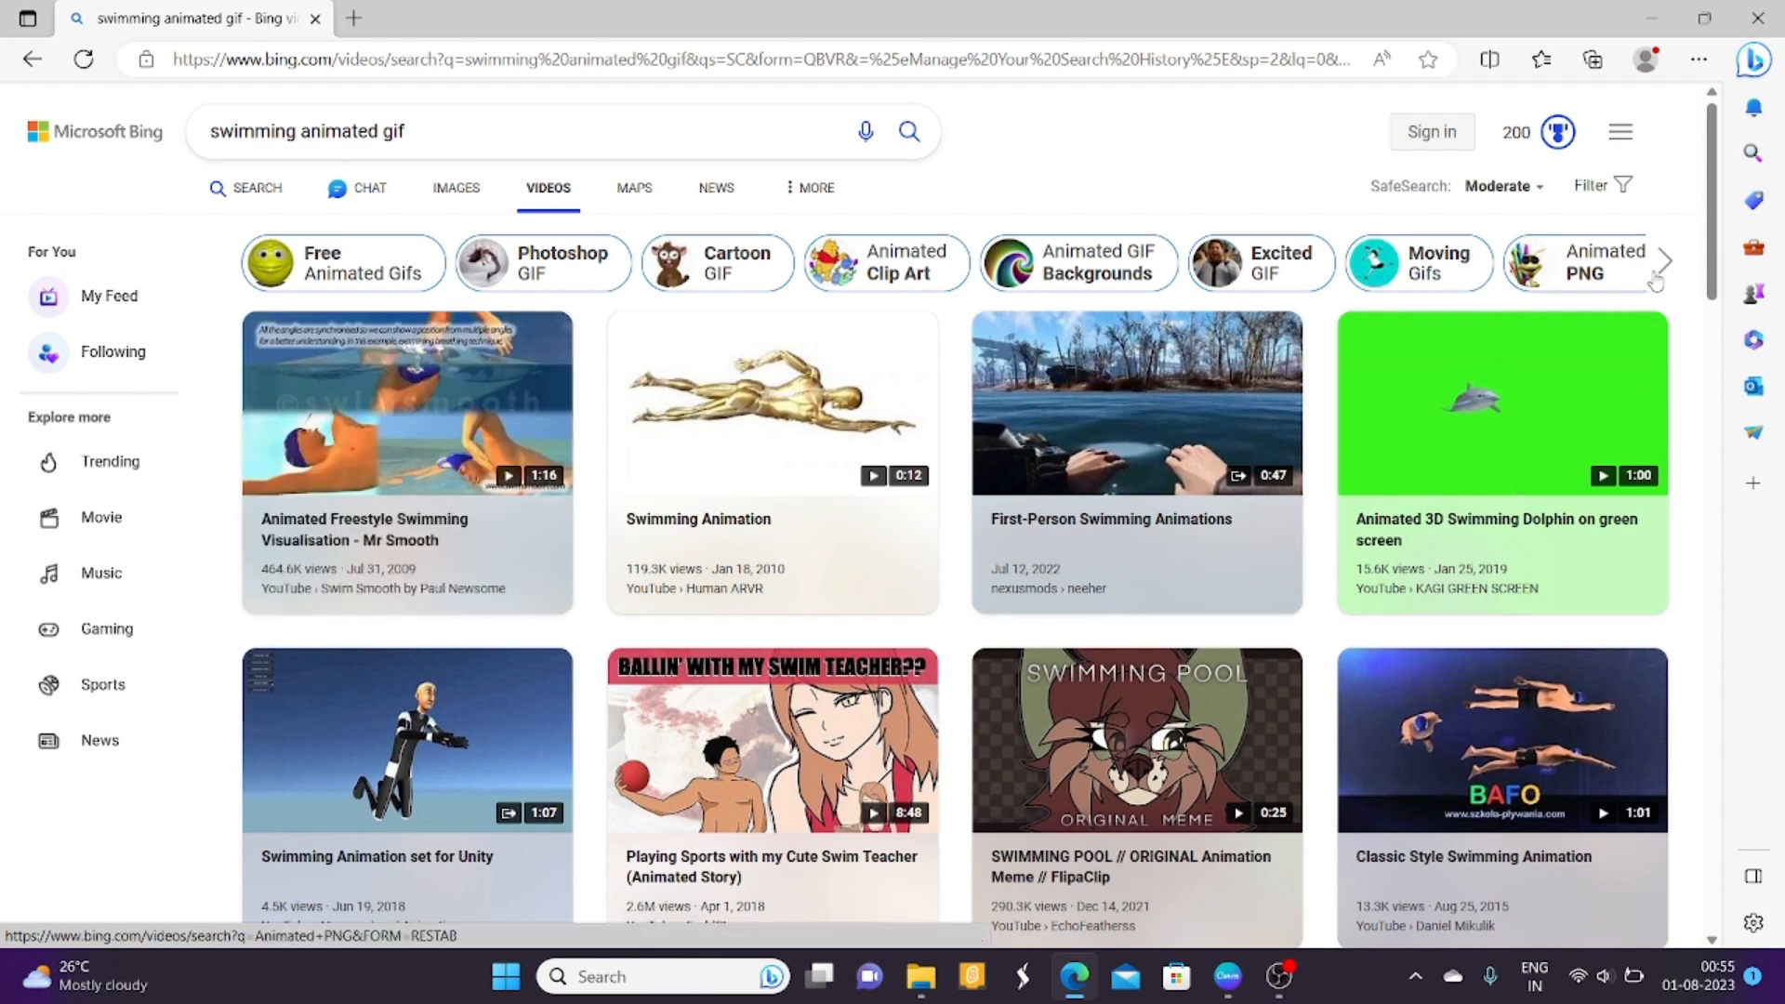
{"action": "left_click_drag", "start_coordinate": [1717, 269], "coordinate": [1716, 366]}
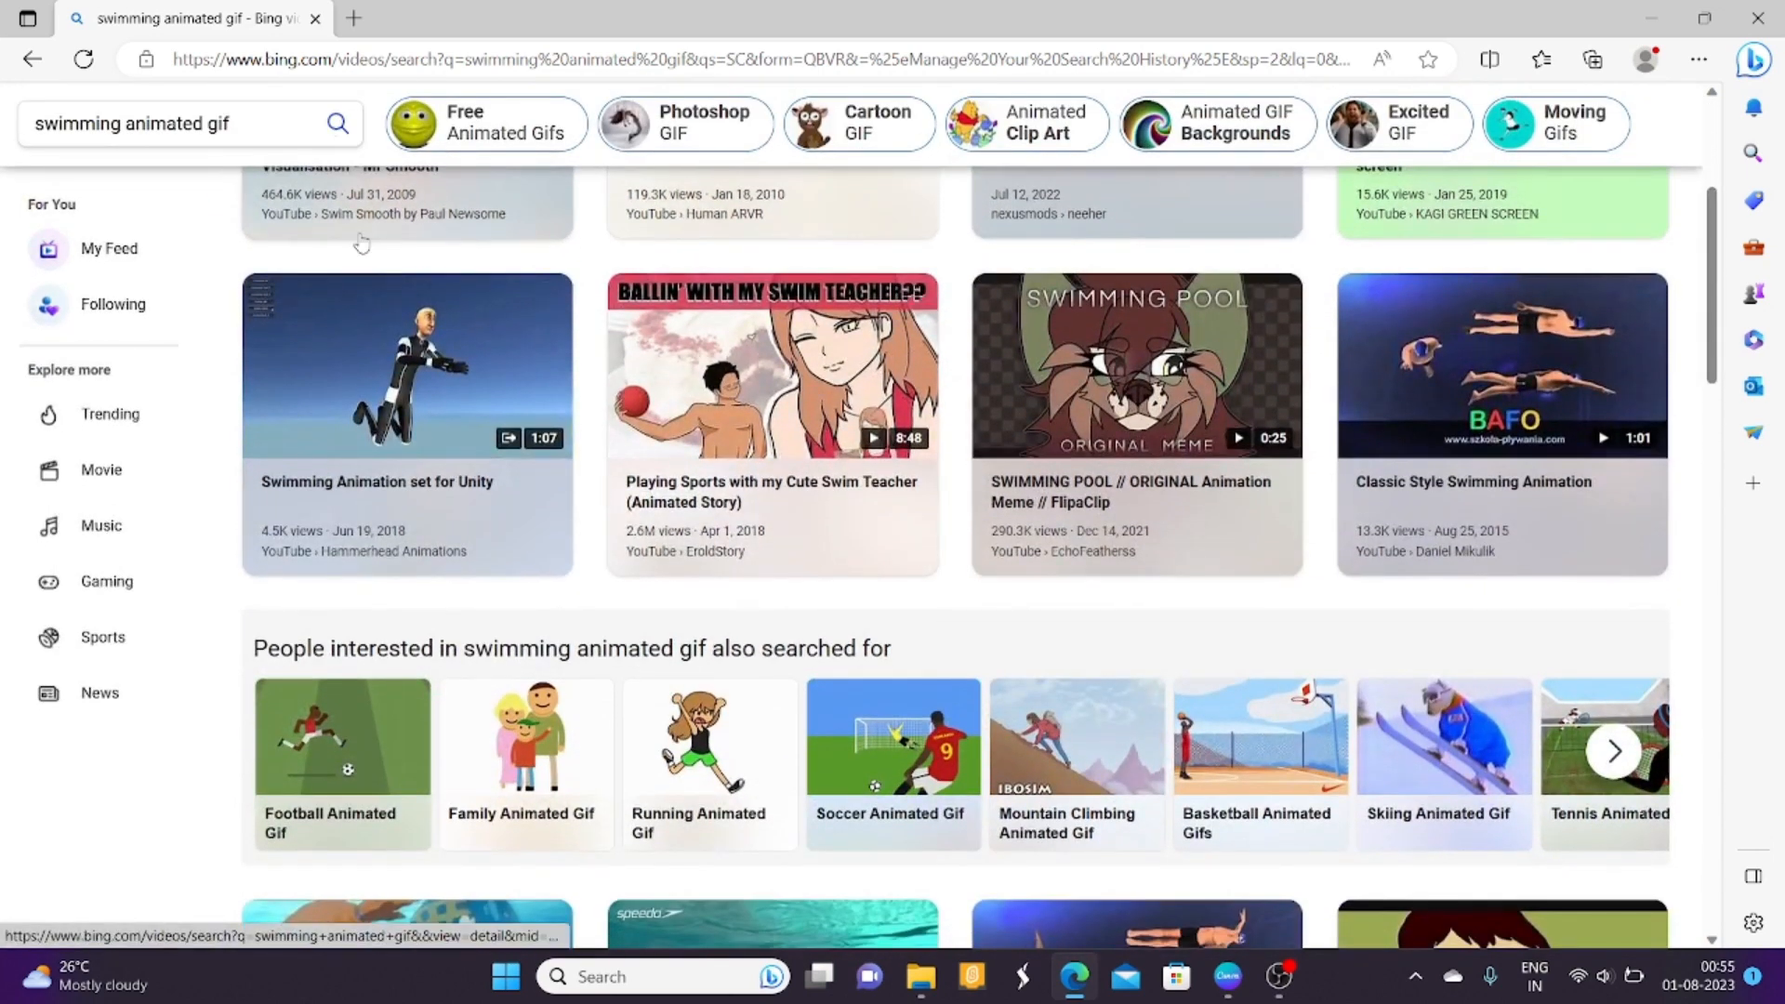
{"action": "mouse_move", "coordinate": [414, 326]}
{"action": "scroll", "coordinate": [1687, 476], "scroll_direction": "down", "scroll_amount": 4}
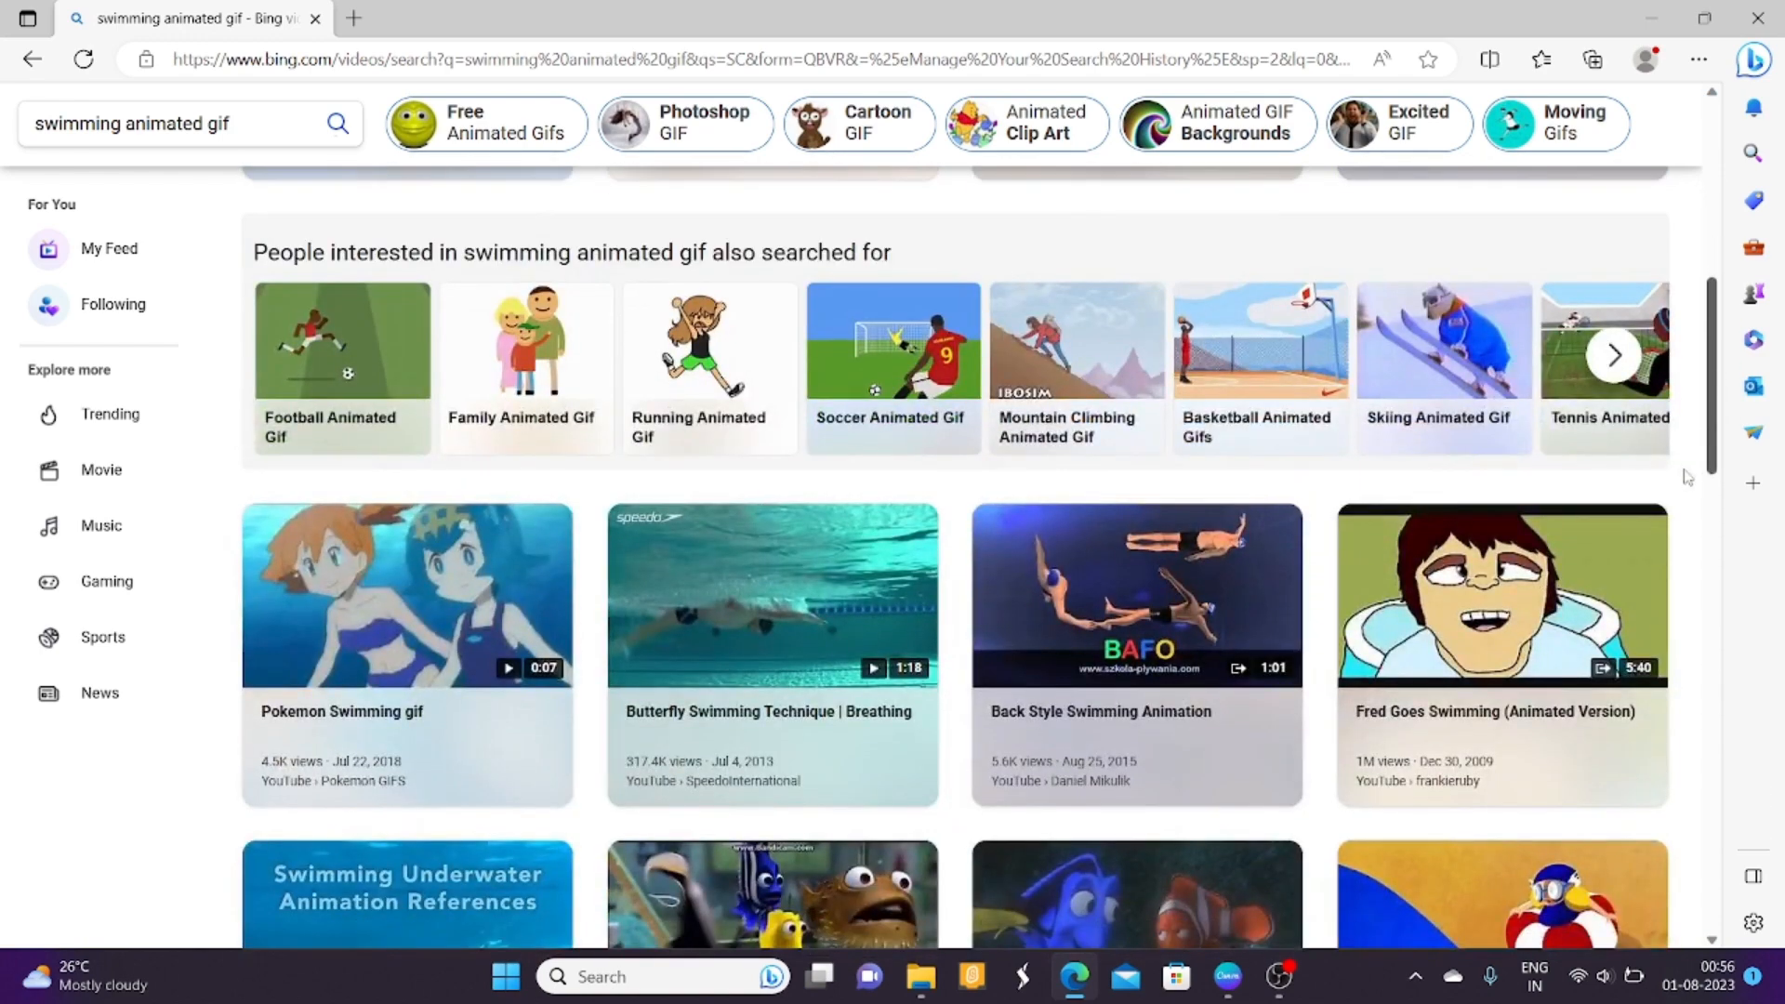
{"action": "scroll", "coordinate": [1687, 476], "scroll_direction": "down", "scroll_amount": 1}
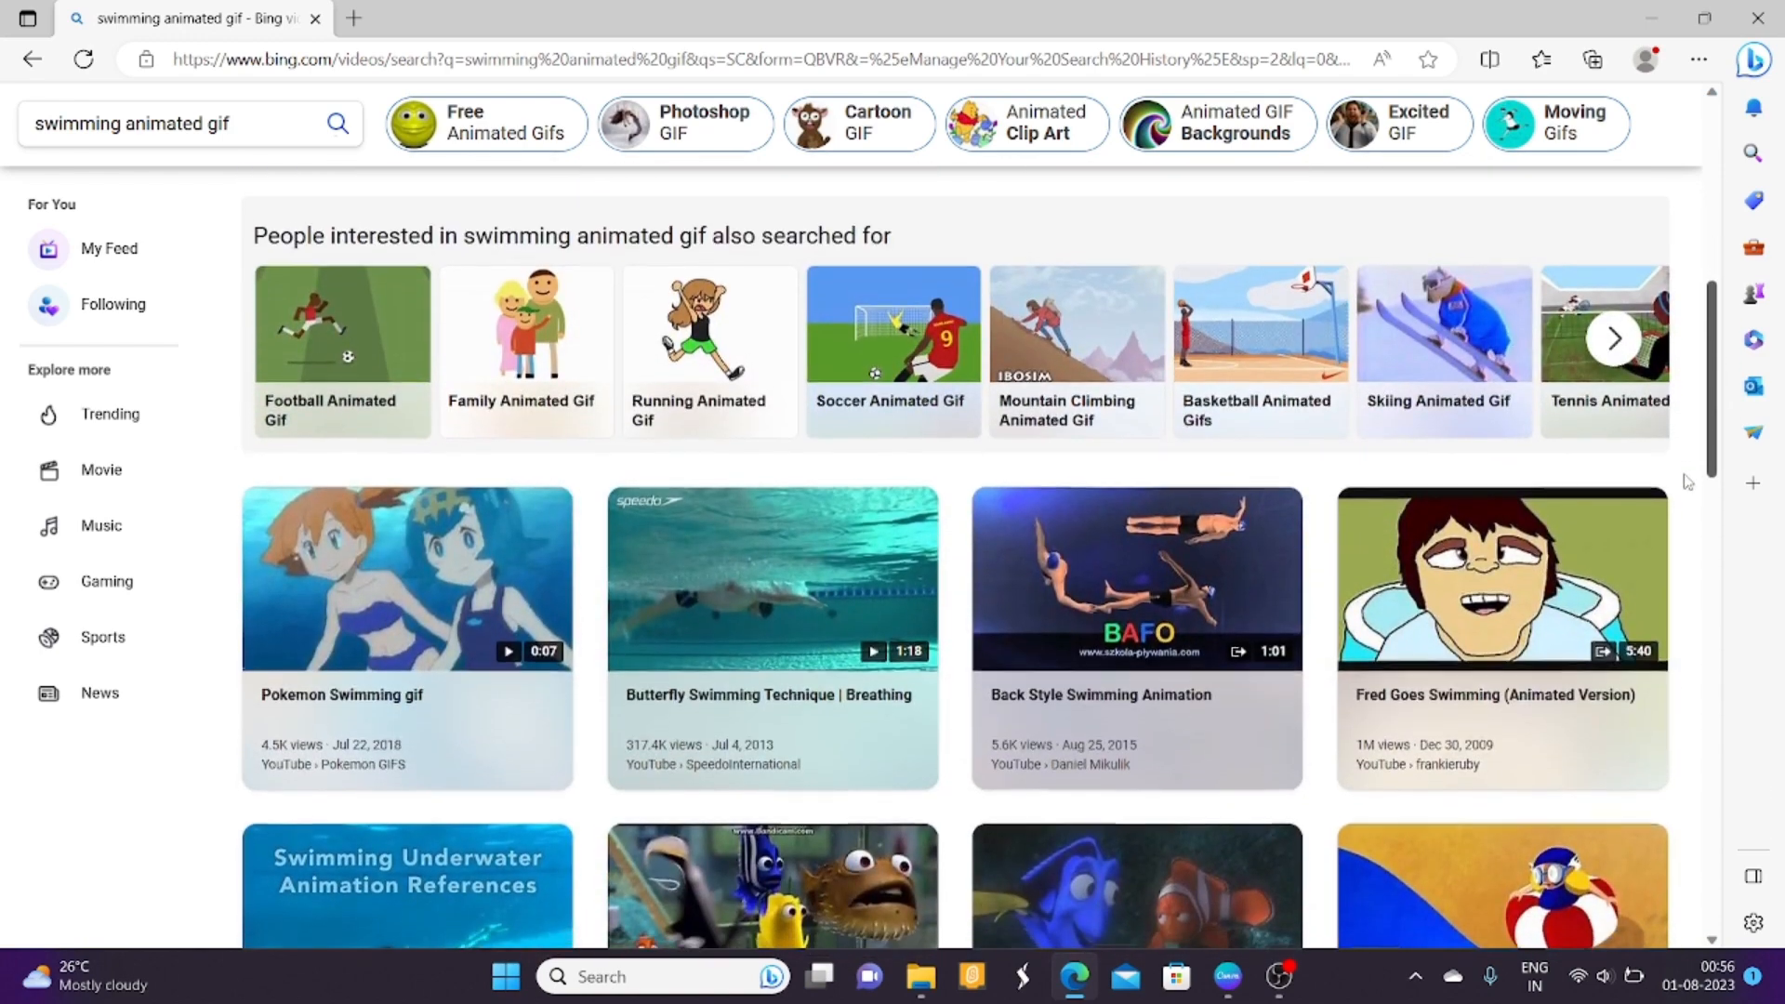
{"action": "mouse_move", "coordinate": [758, 544]}
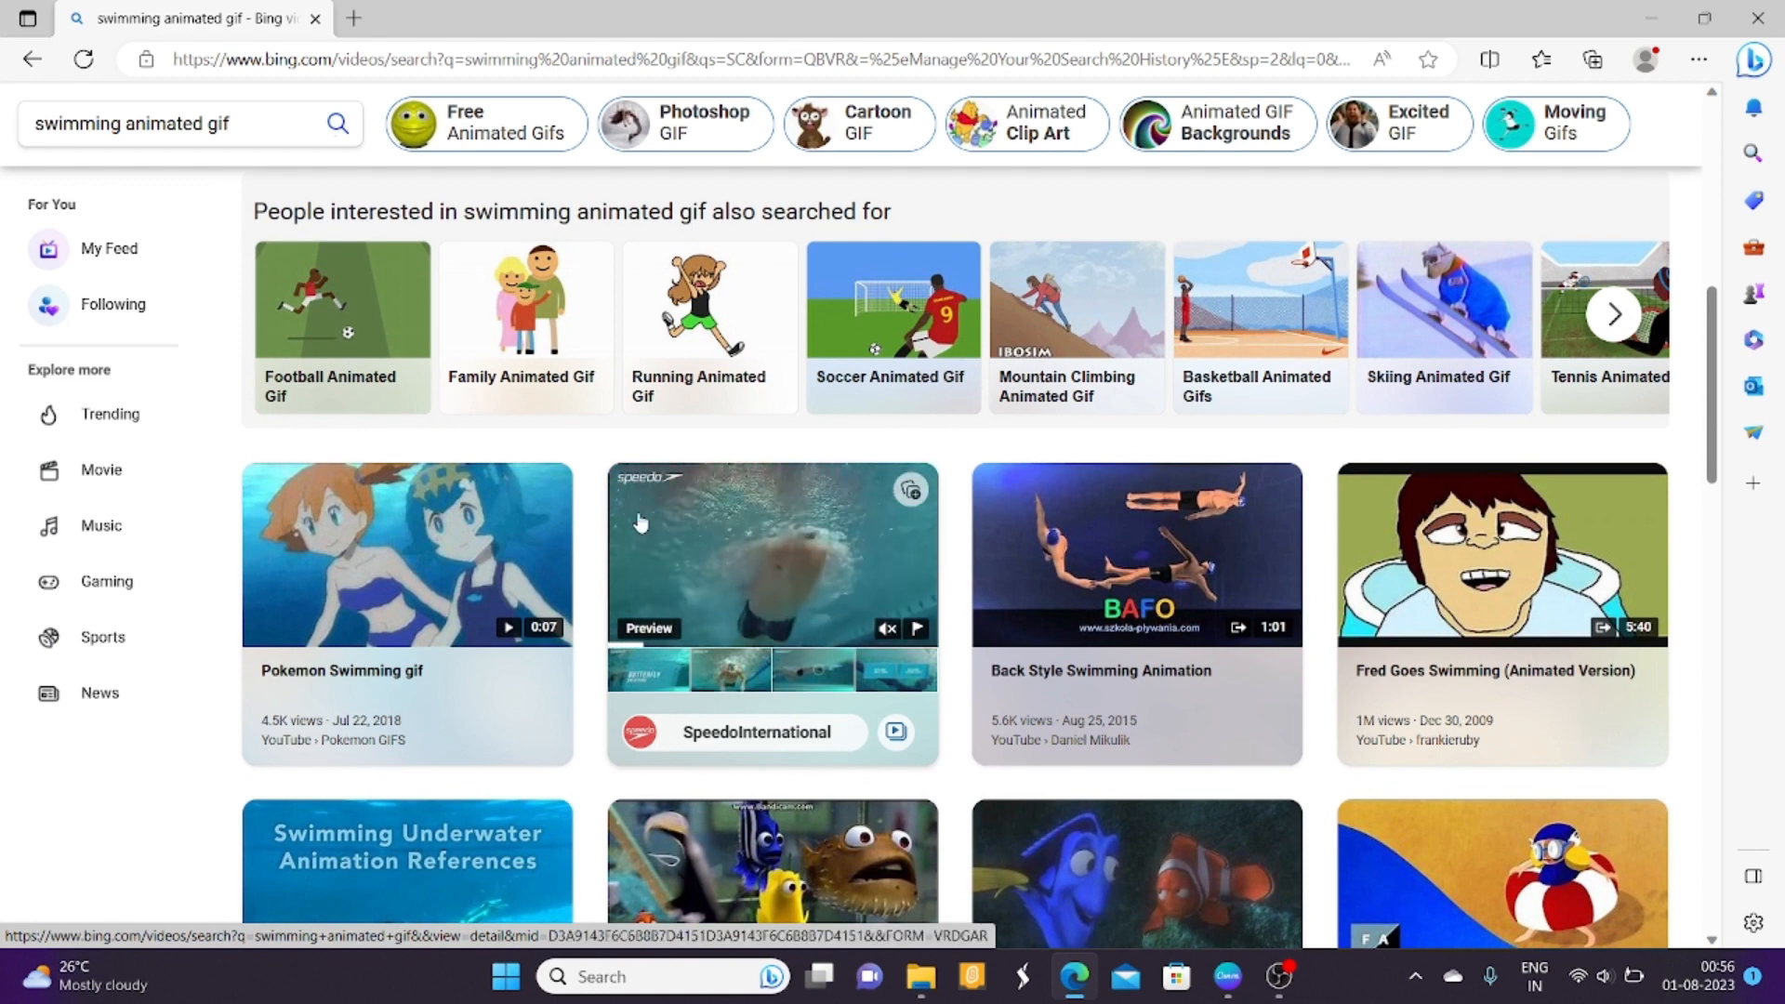
{"action": "mouse_move", "coordinate": [1503, 592]}
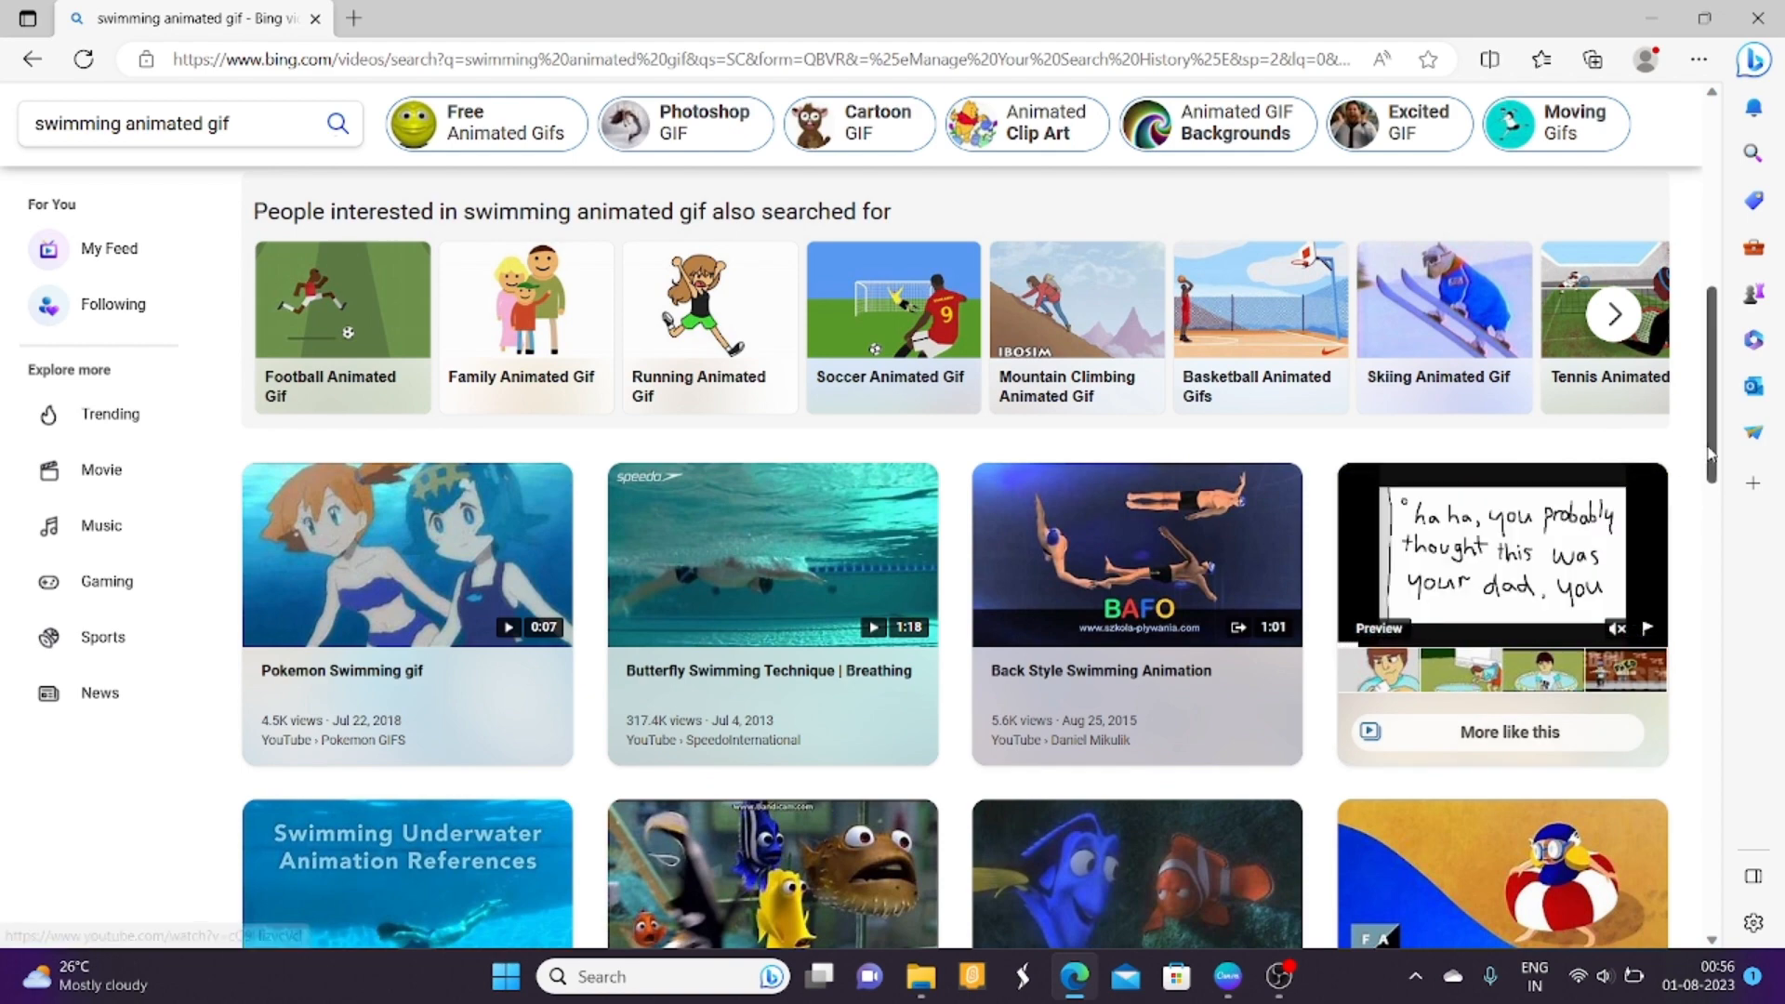
{"action": "scroll", "coordinate": [1580, 539], "scroll_direction": "up", "scroll_amount": 8}
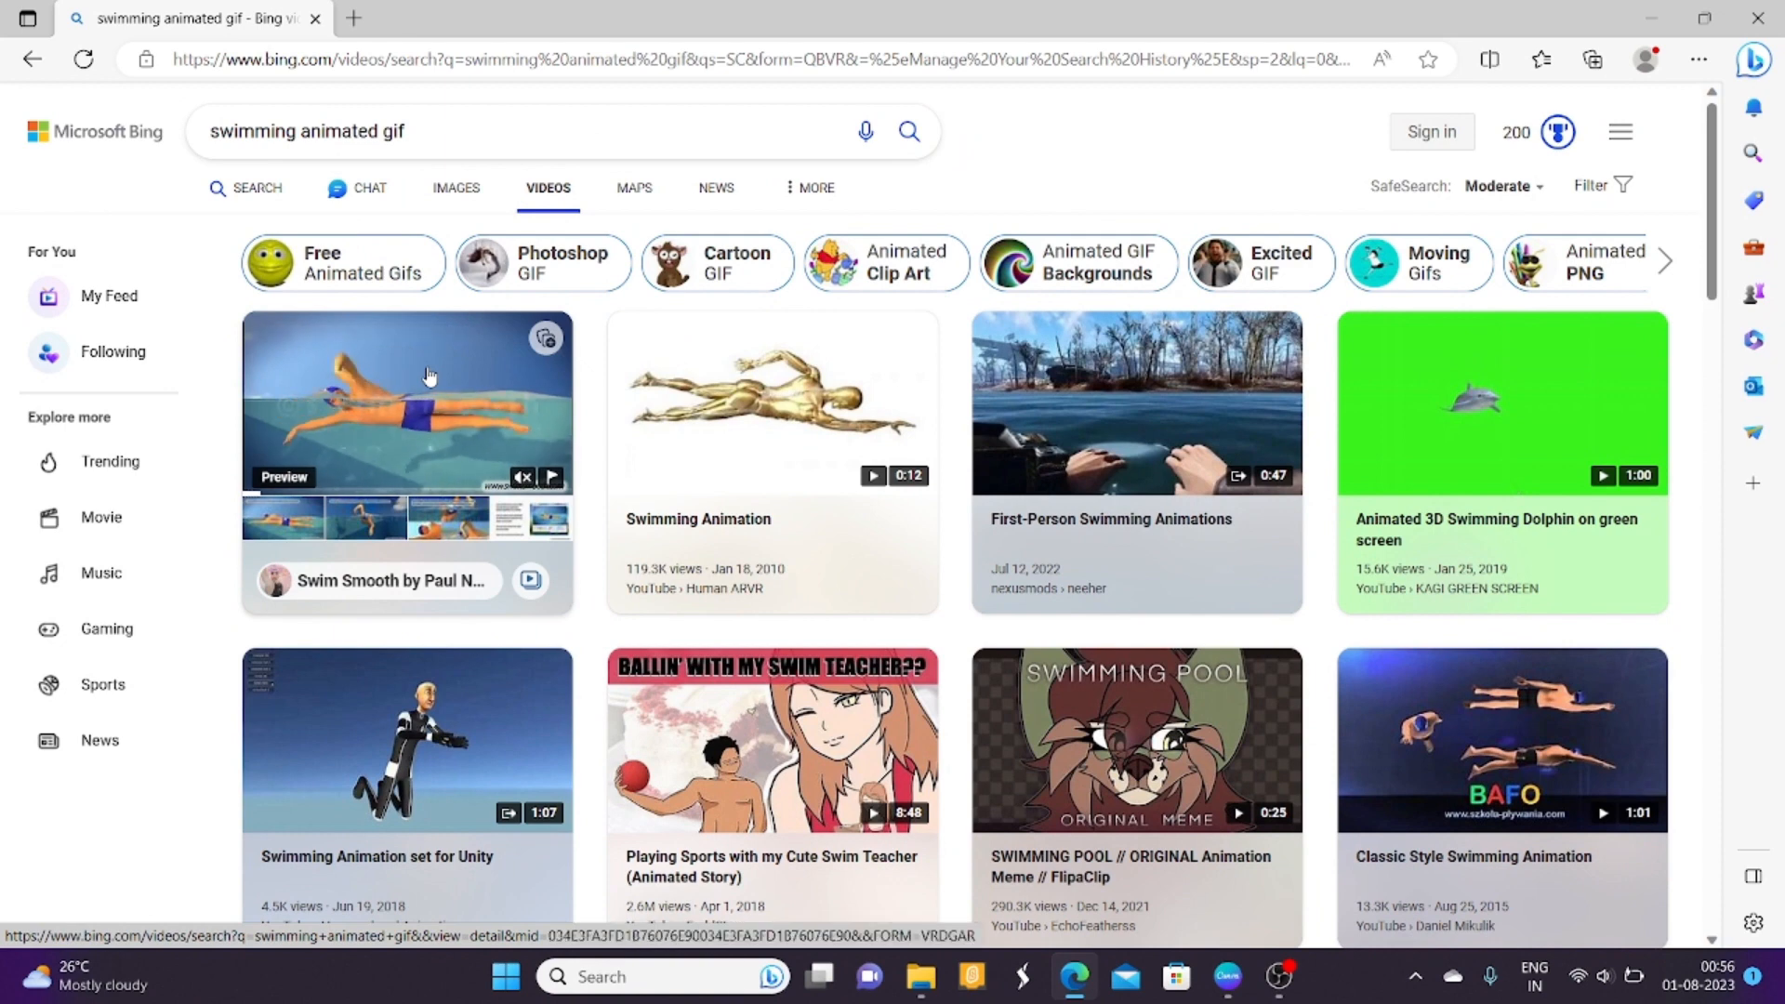
Search for unscreen.com in a new browser tab and open the Unscreen video background remover.
{"action": "left_click", "coordinate": [356, 19]}
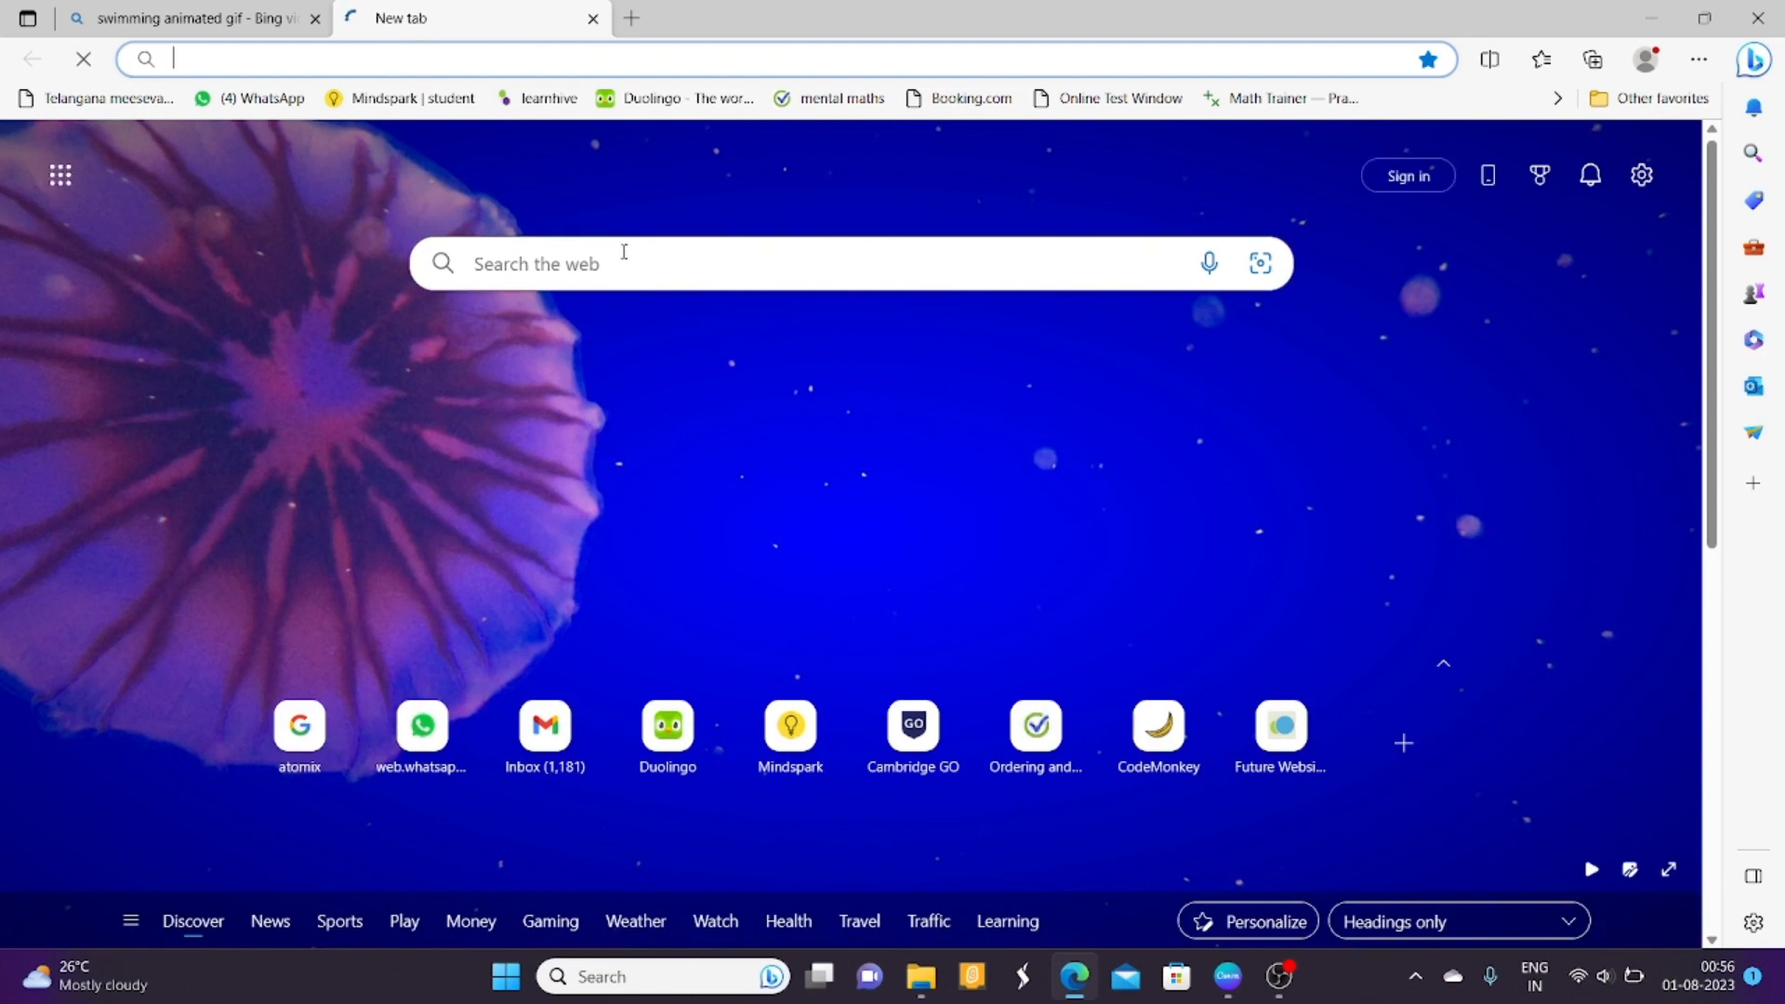
{"action": "left_click", "coordinate": [624, 251]}
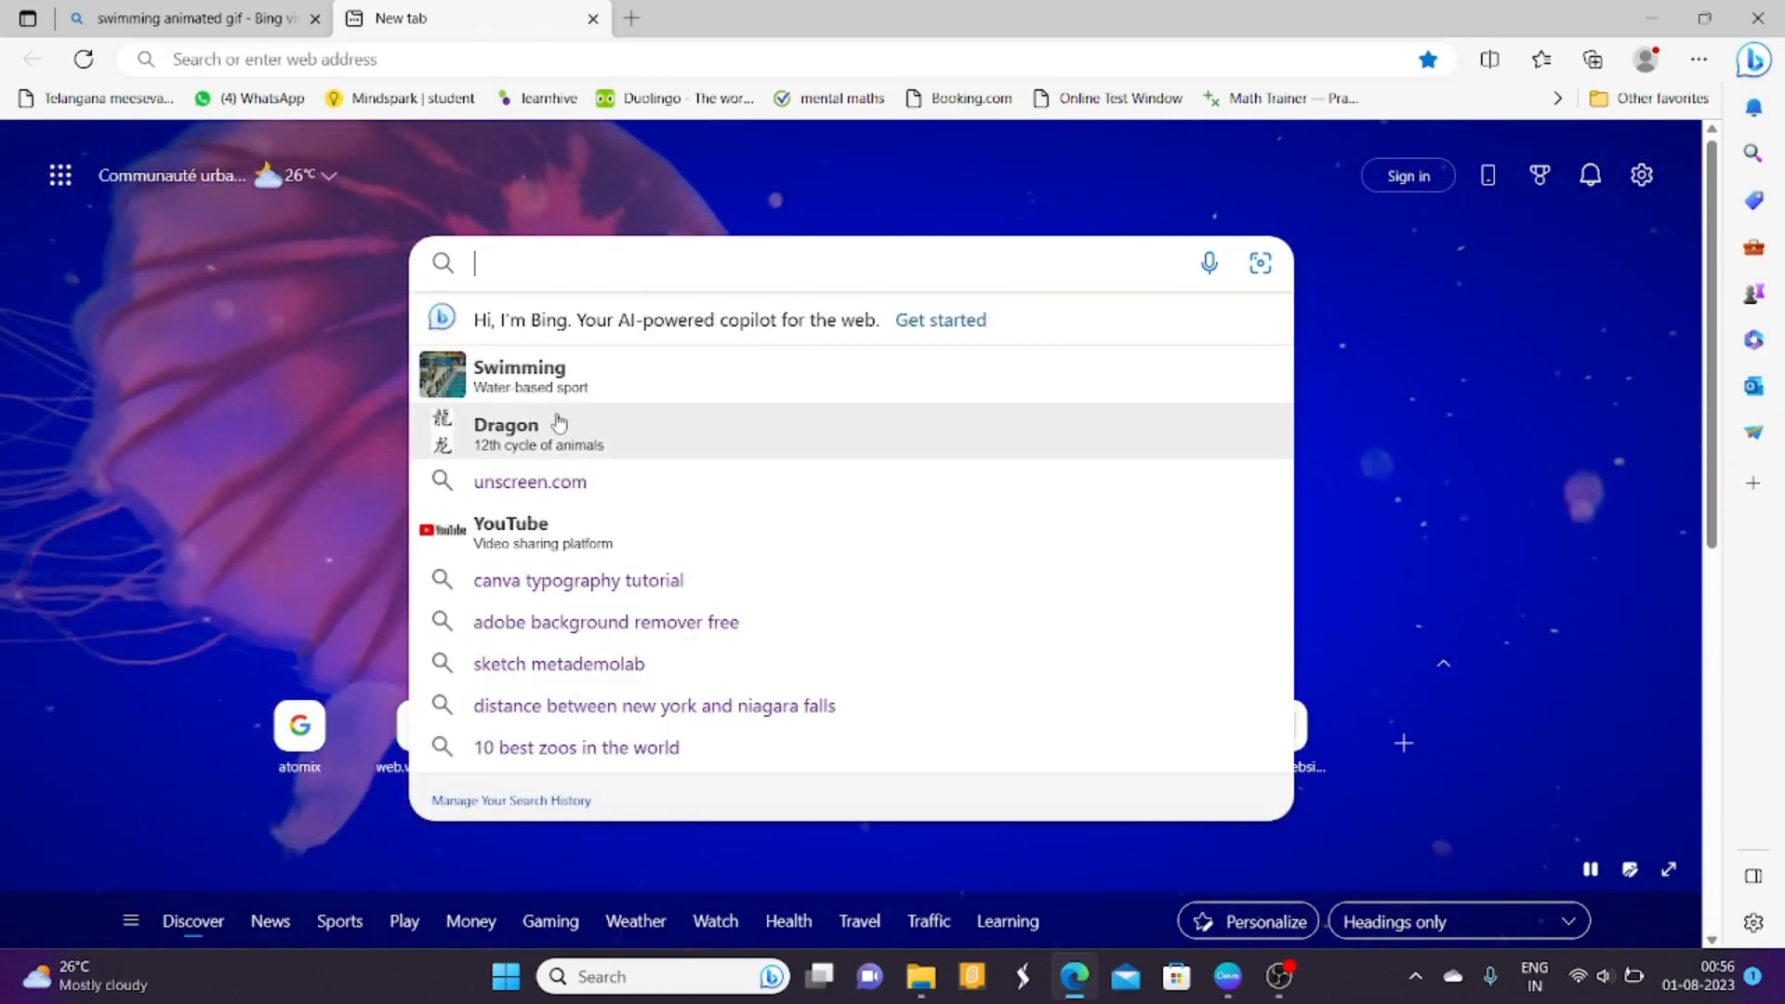
{"action": "left_click", "coordinate": [549, 481]}
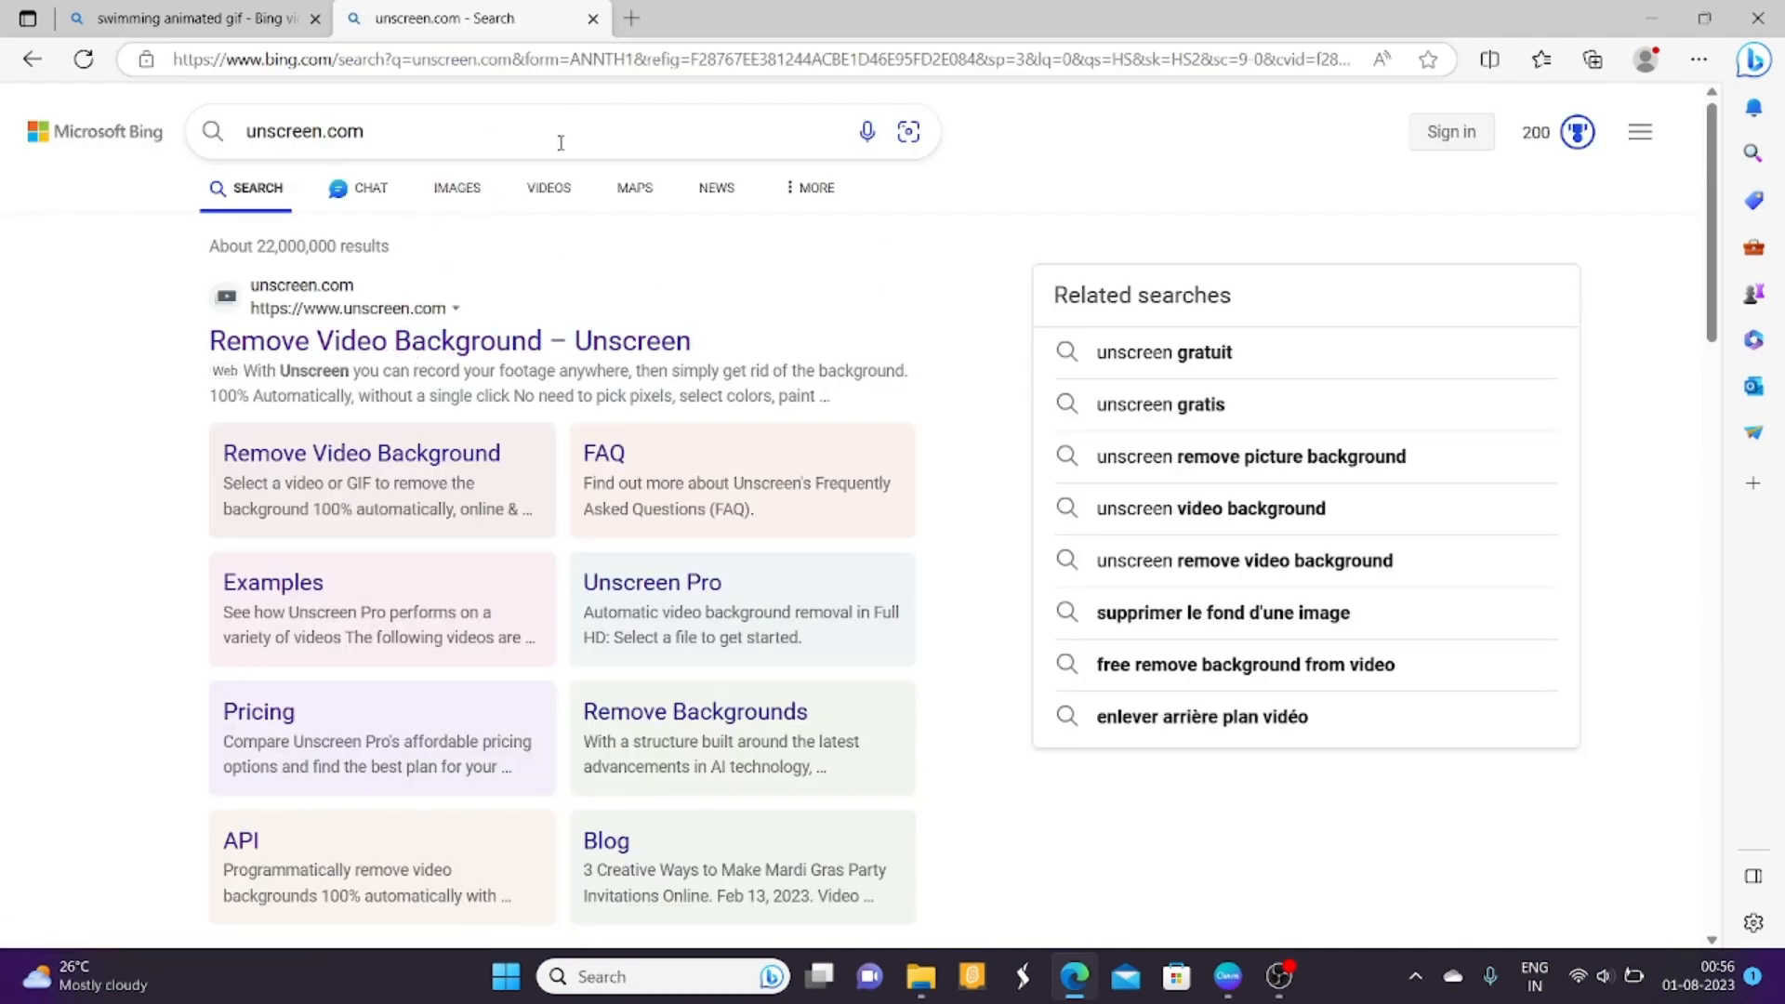
{"action": "left_click", "coordinate": [523, 346]}
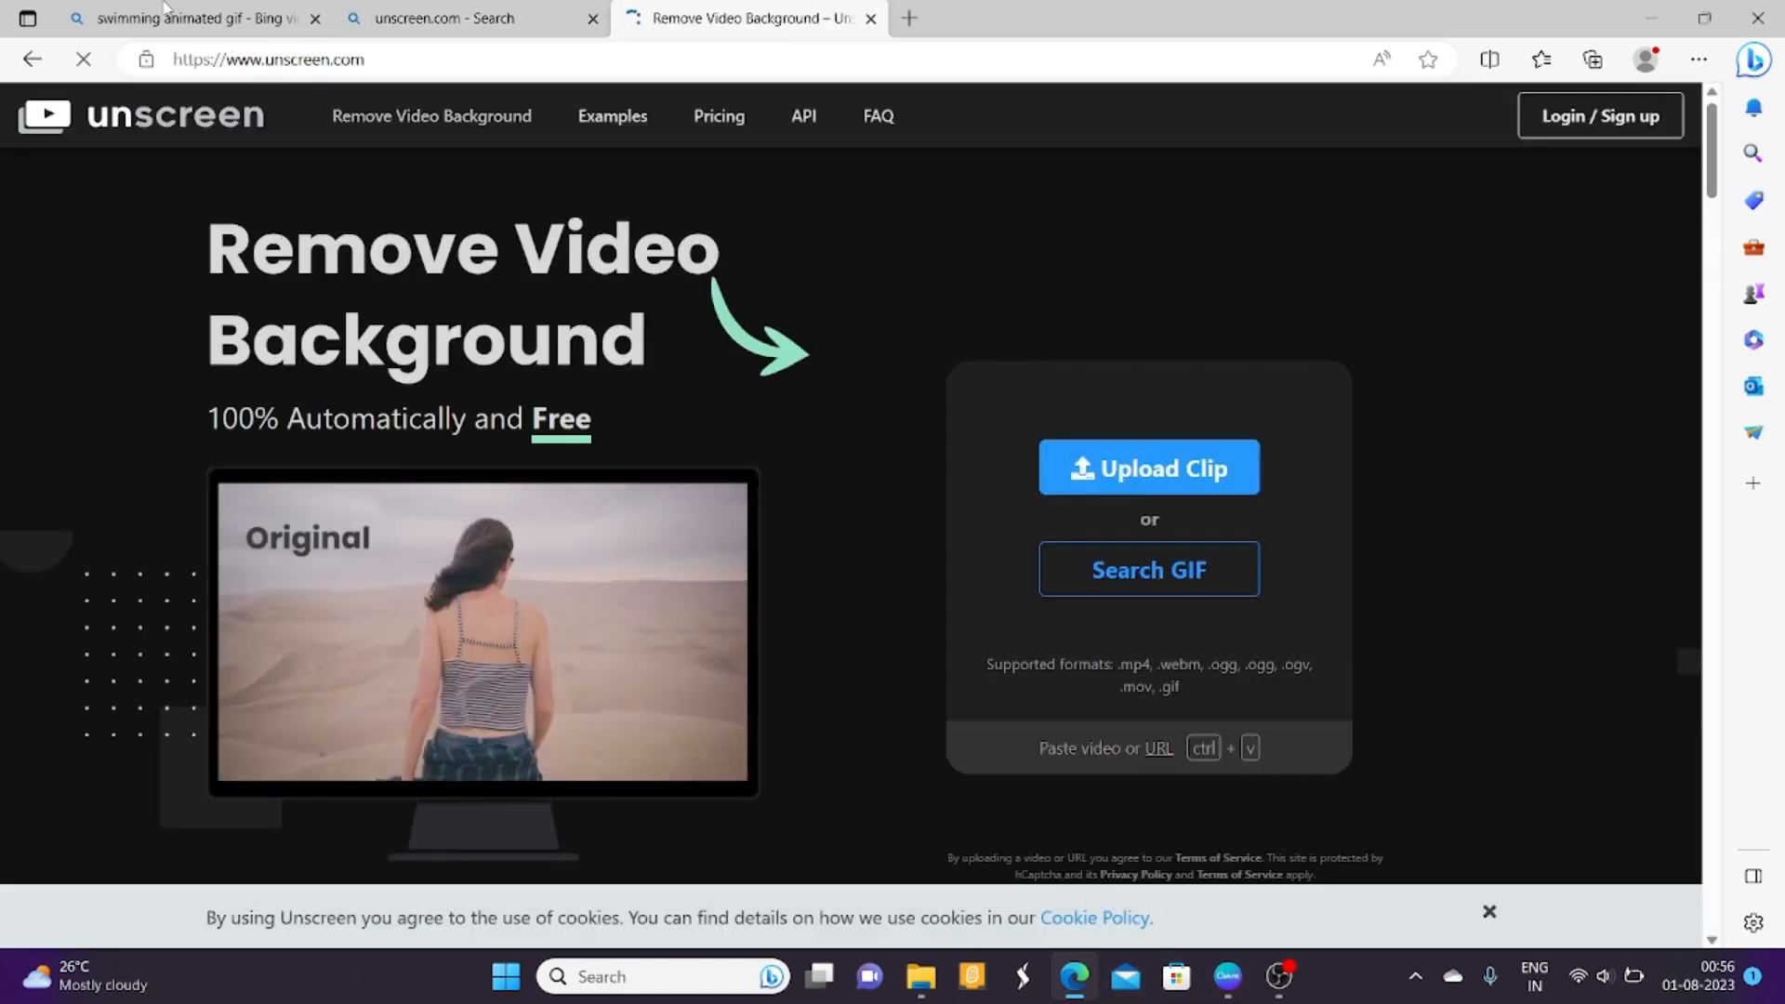
Try to load the Animated Freestyle Swimming Visualisation clip from the Bing results into Unscreen.
{"action": "left_click", "coordinate": [161, 11]}
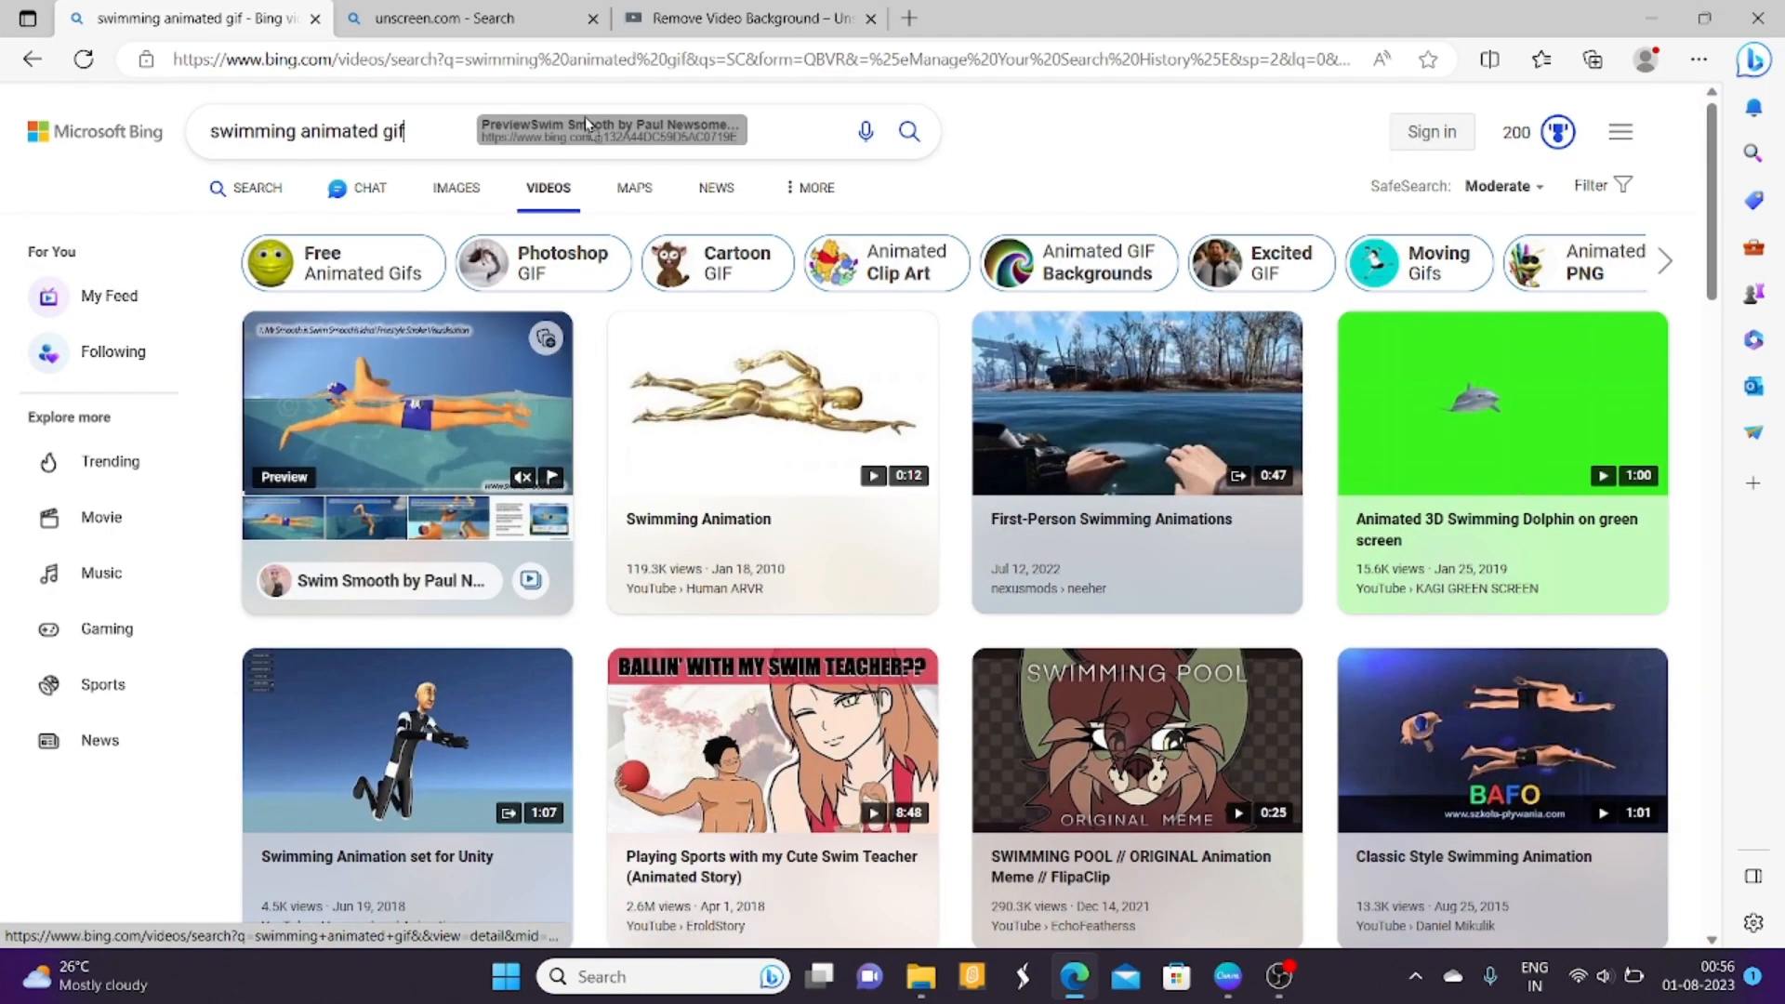
{"action": "left_click_drag", "start_coordinate": [764, 10], "coordinate": [982, 537]}
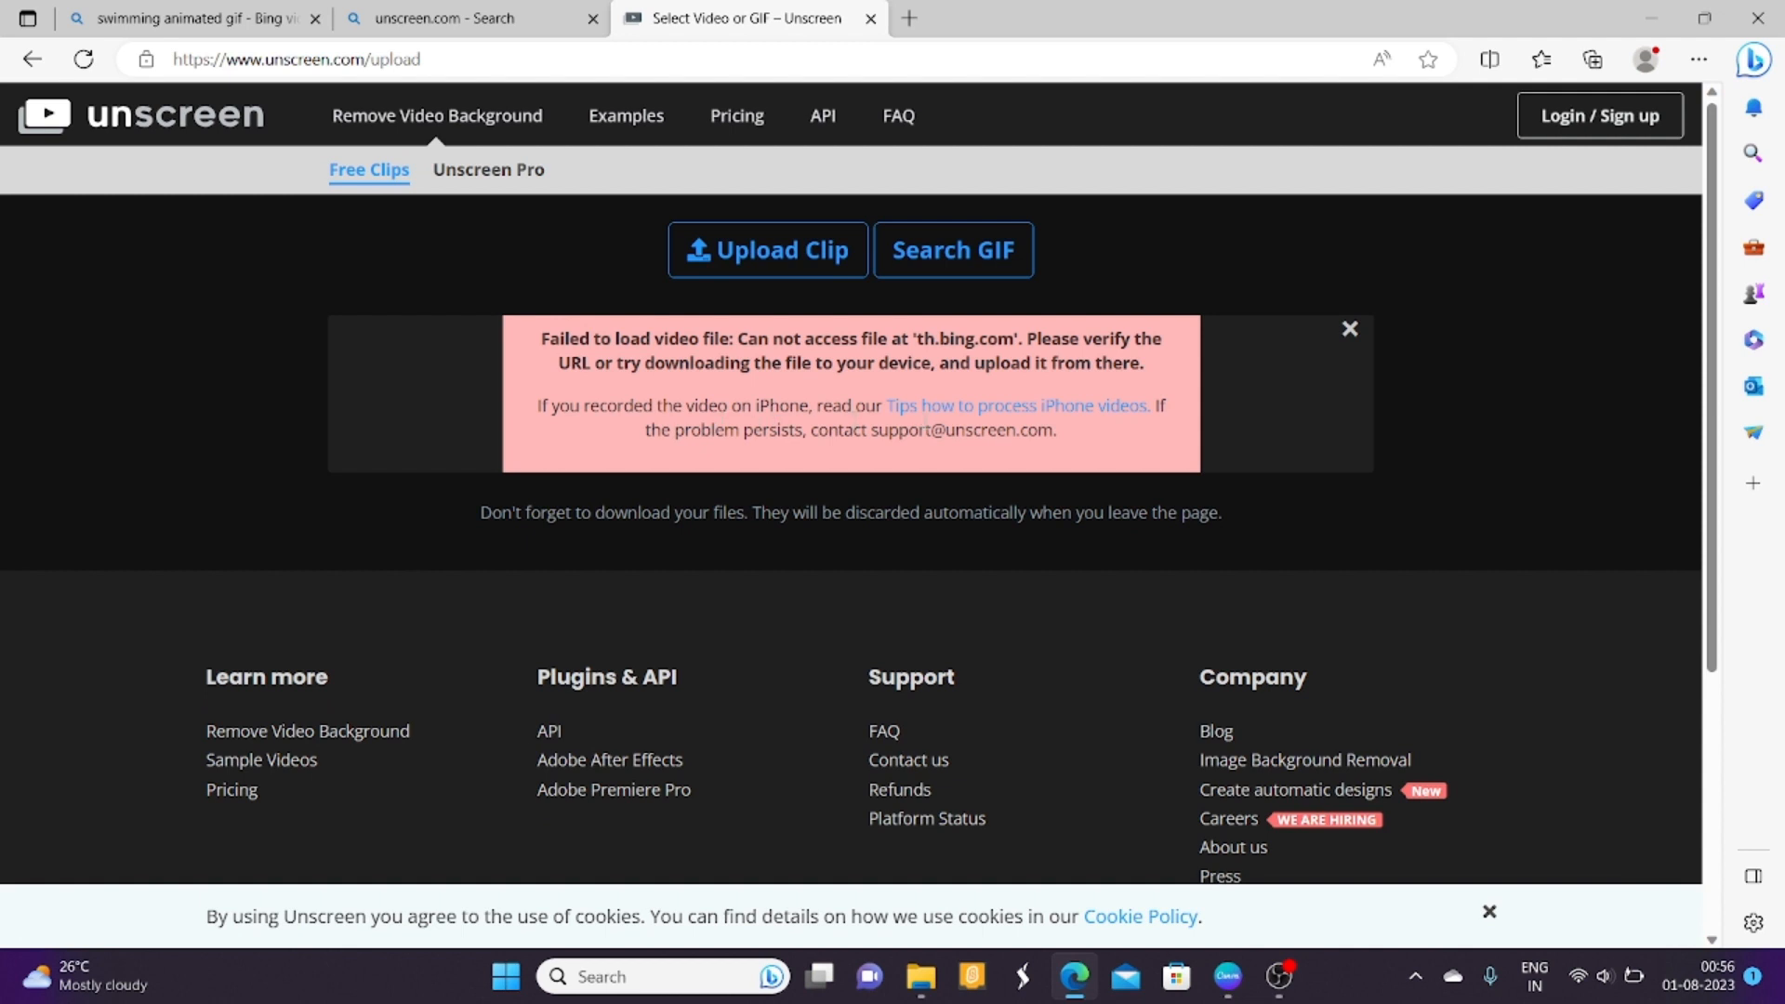
{"action": "left_click", "coordinate": [1331, 335]}
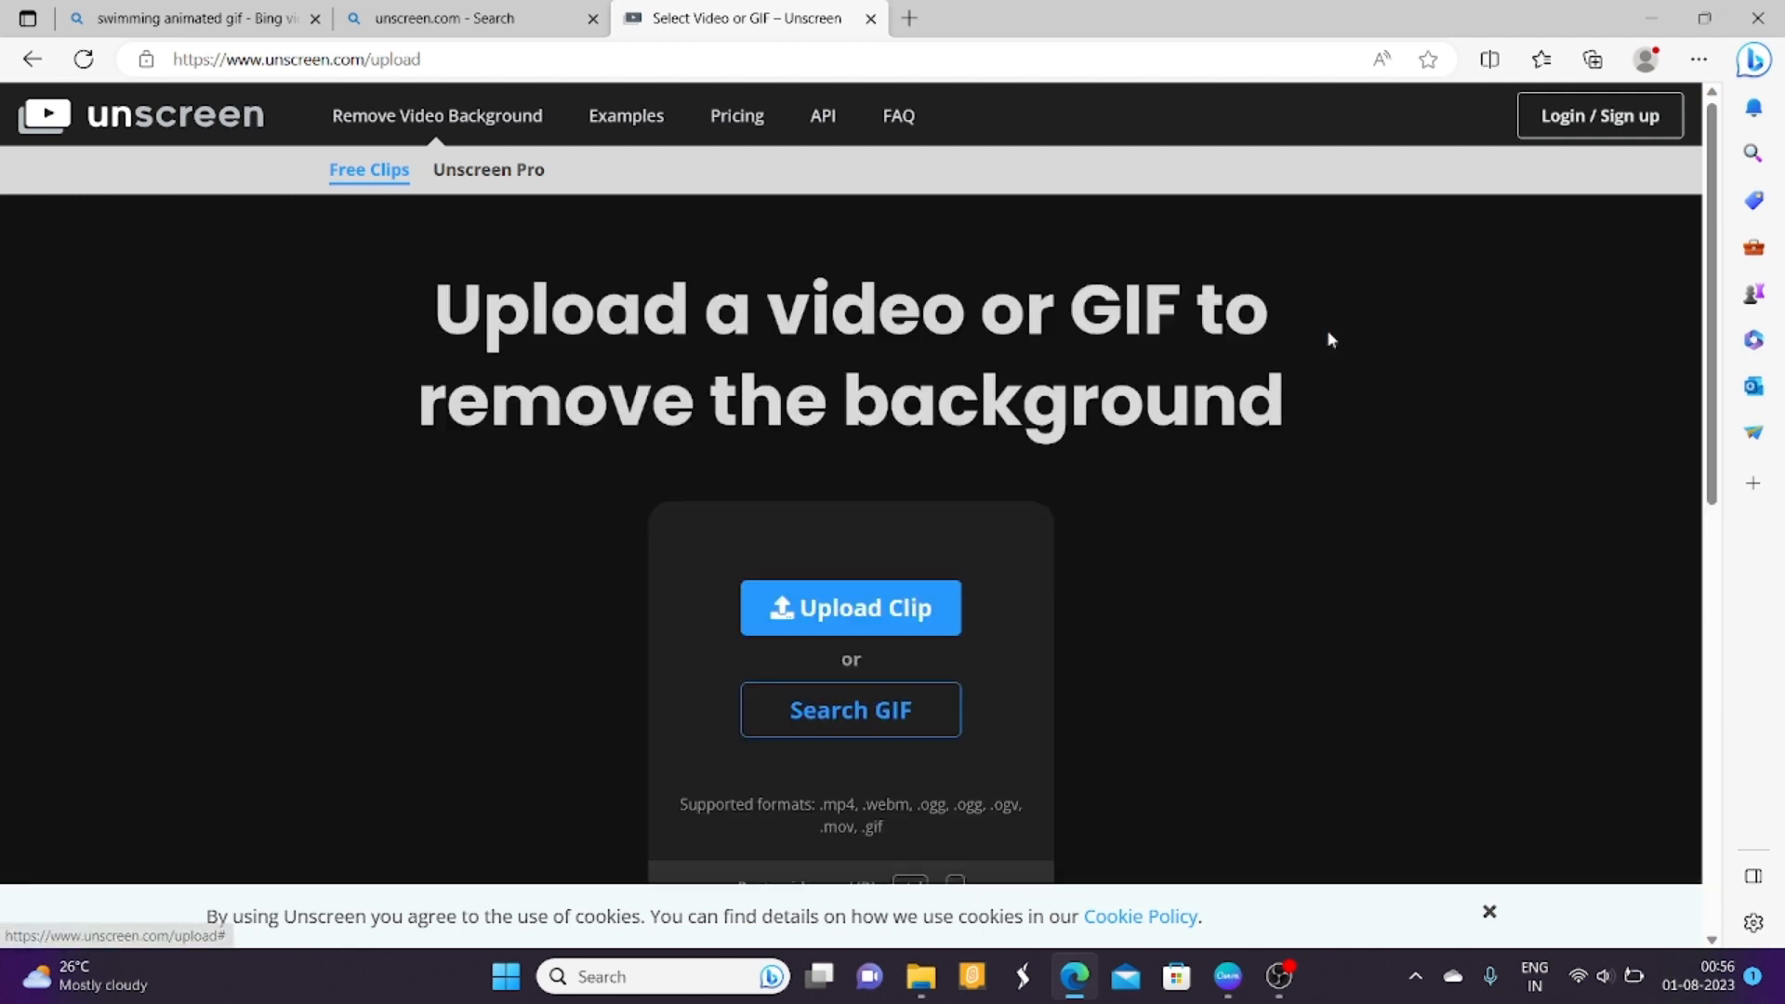
Return to the Bing video results and look further down the list for another usable swimmer clip.
{"action": "left_click", "coordinate": [165, 20]}
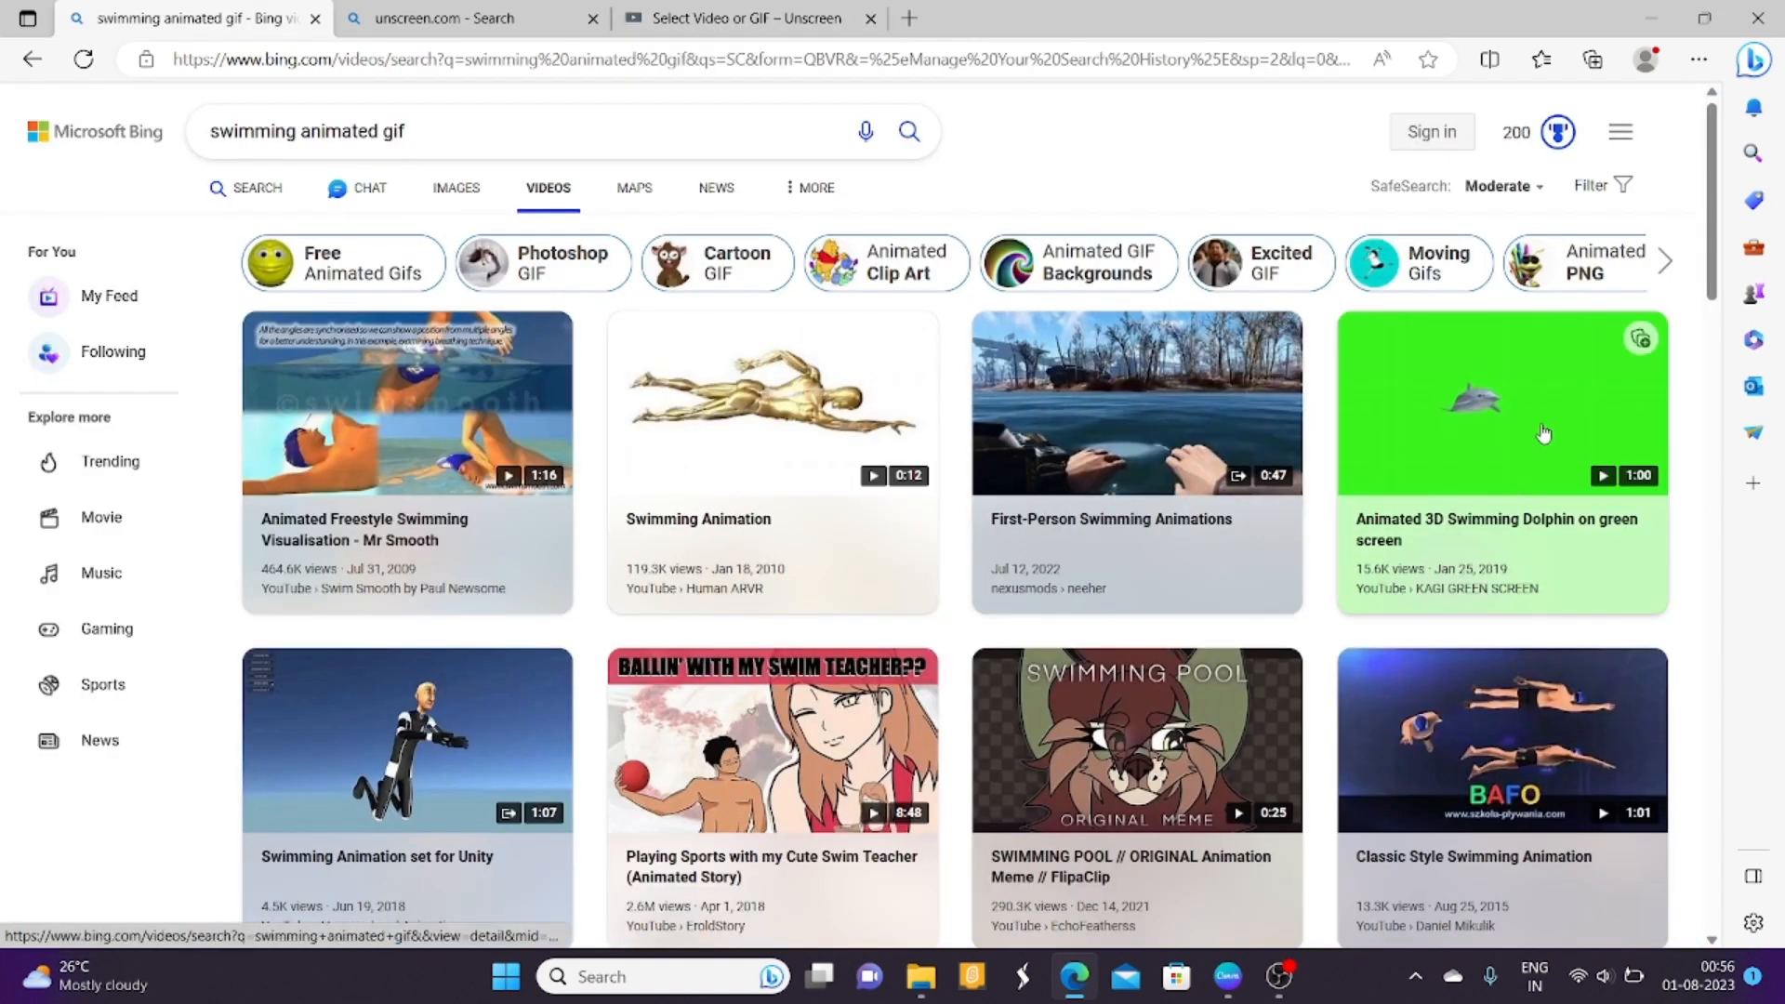
{"action": "mouse_move", "coordinate": [1524, 397]}
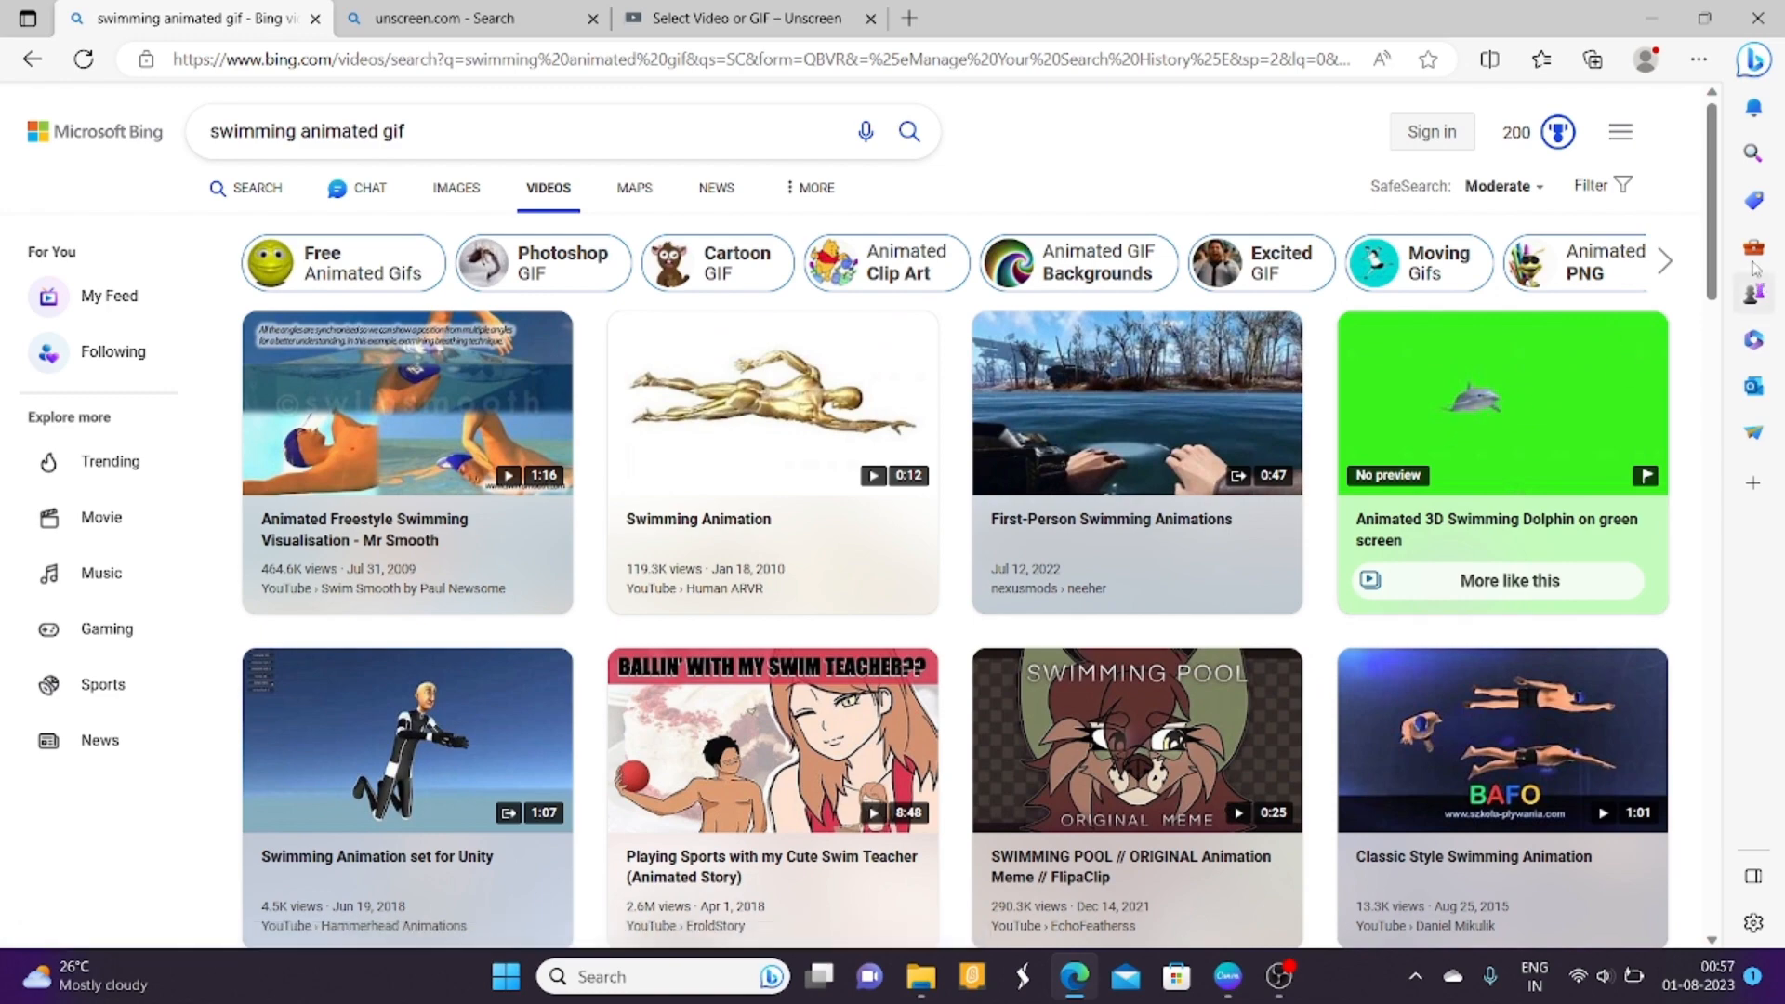
{"action": "left_click_drag", "start_coordinate": [1710, 267], "coordinate": [1681, 655]}
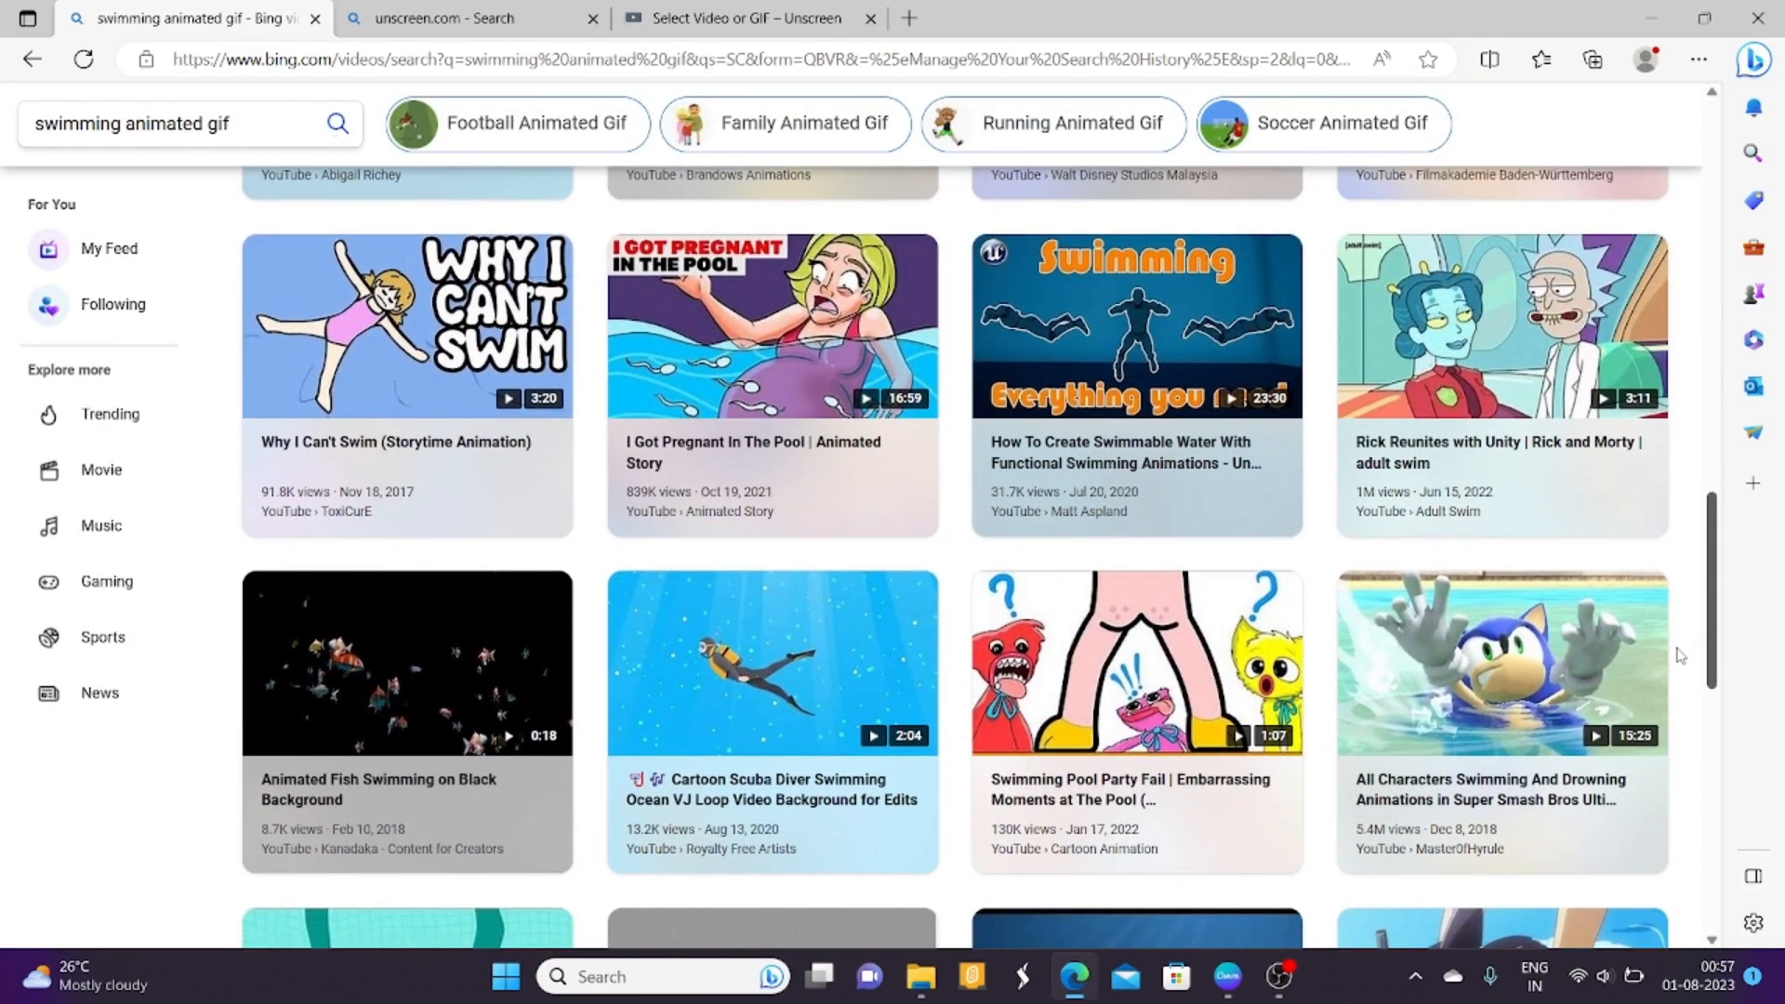
{"action": "left_click_drag", "start_coordinate": [1681, 655], "coordinate": [1653, 879]}
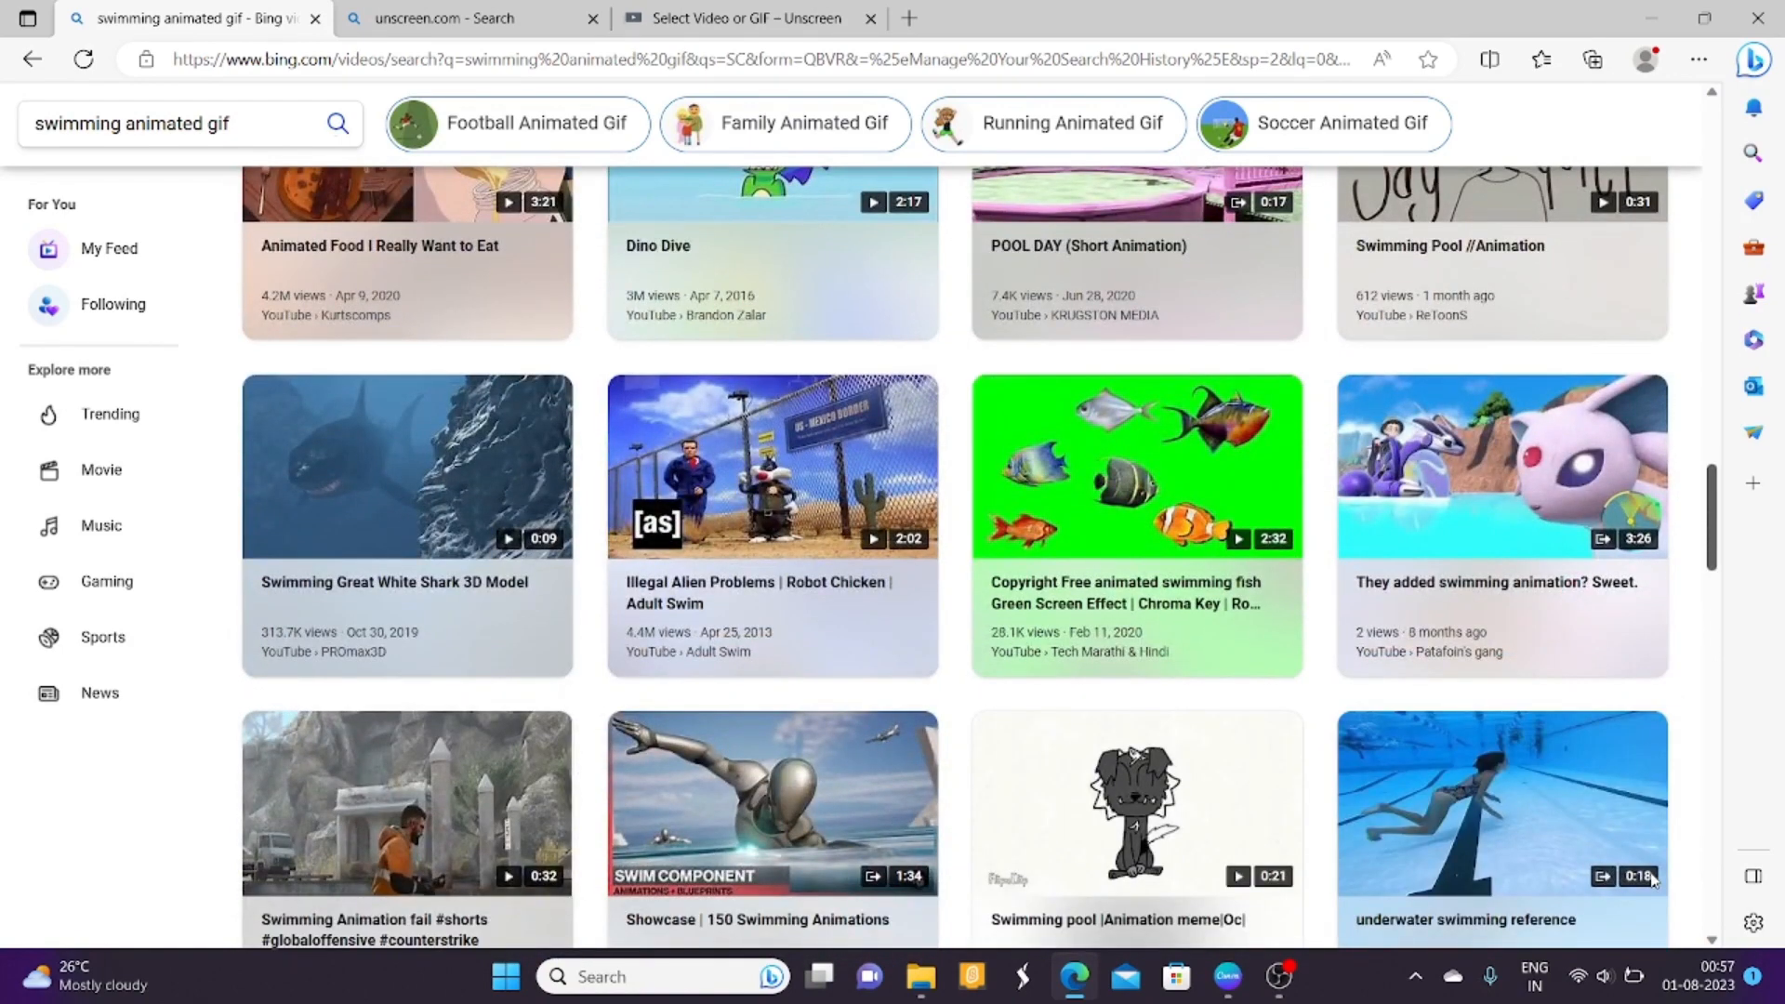
{"action": "scroll", "coordinate": [1652, 878], "scroll_direction": "down", "scroll_amount": 1}
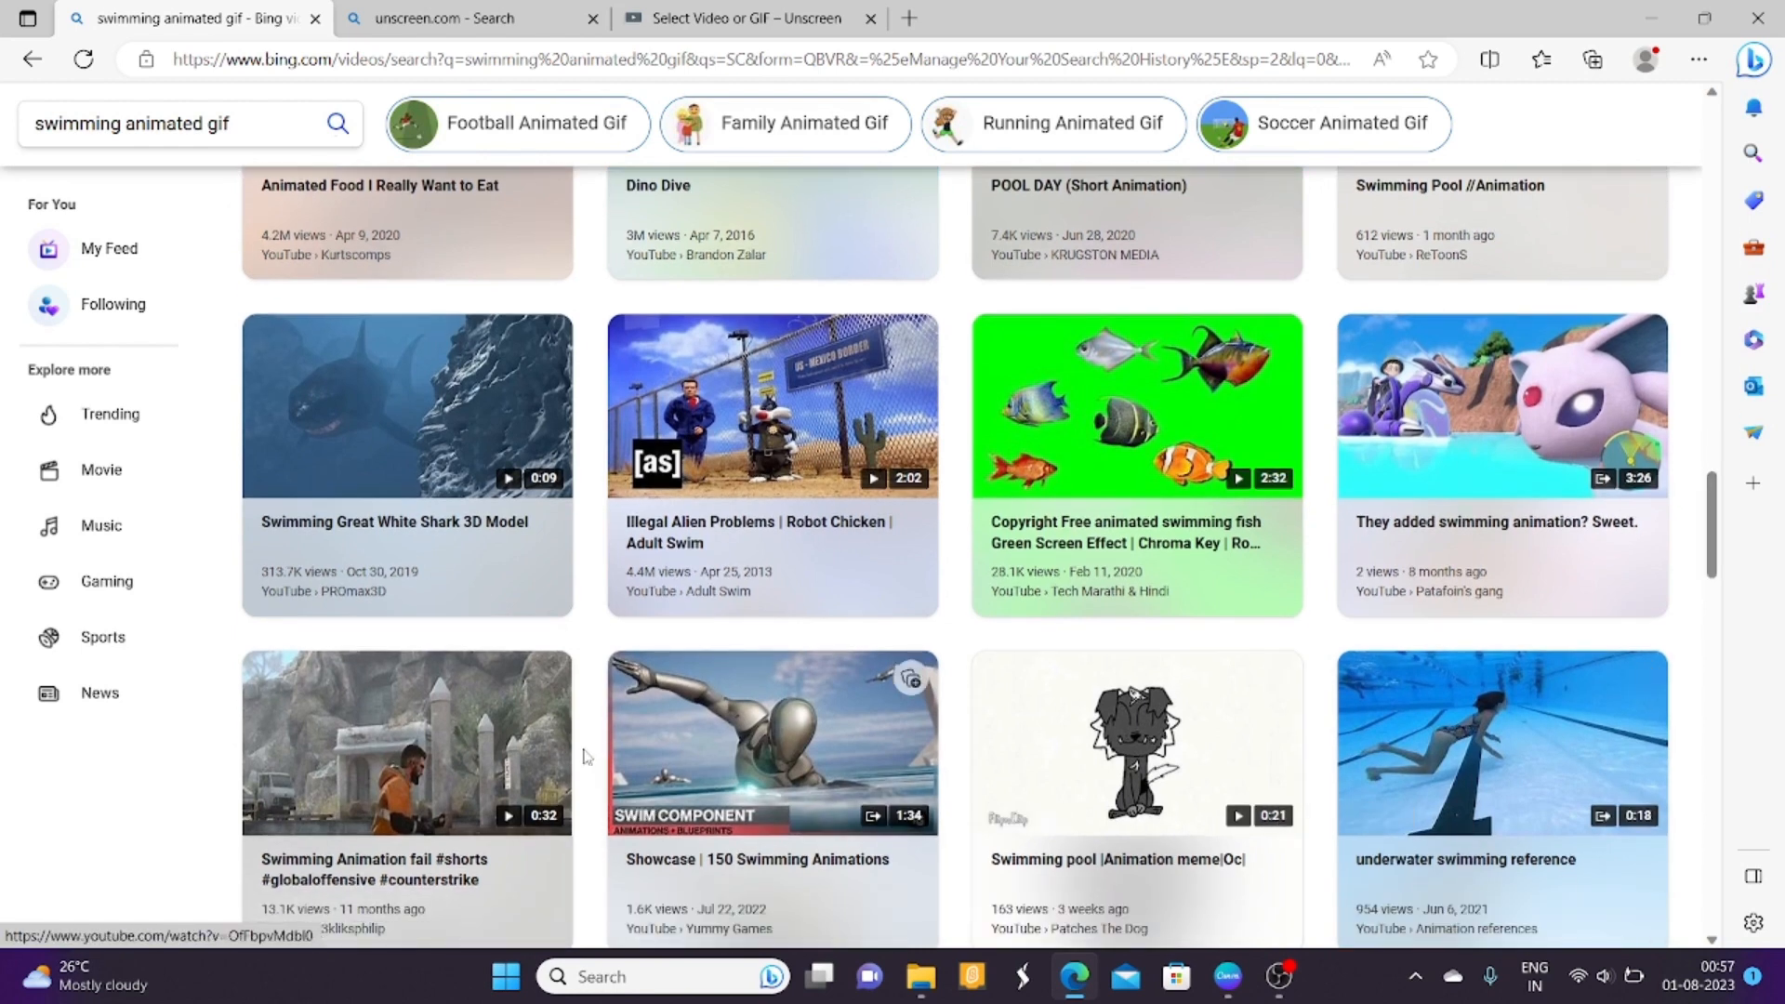
{"action": "mouse_move", "coordinate": [488, 758]}
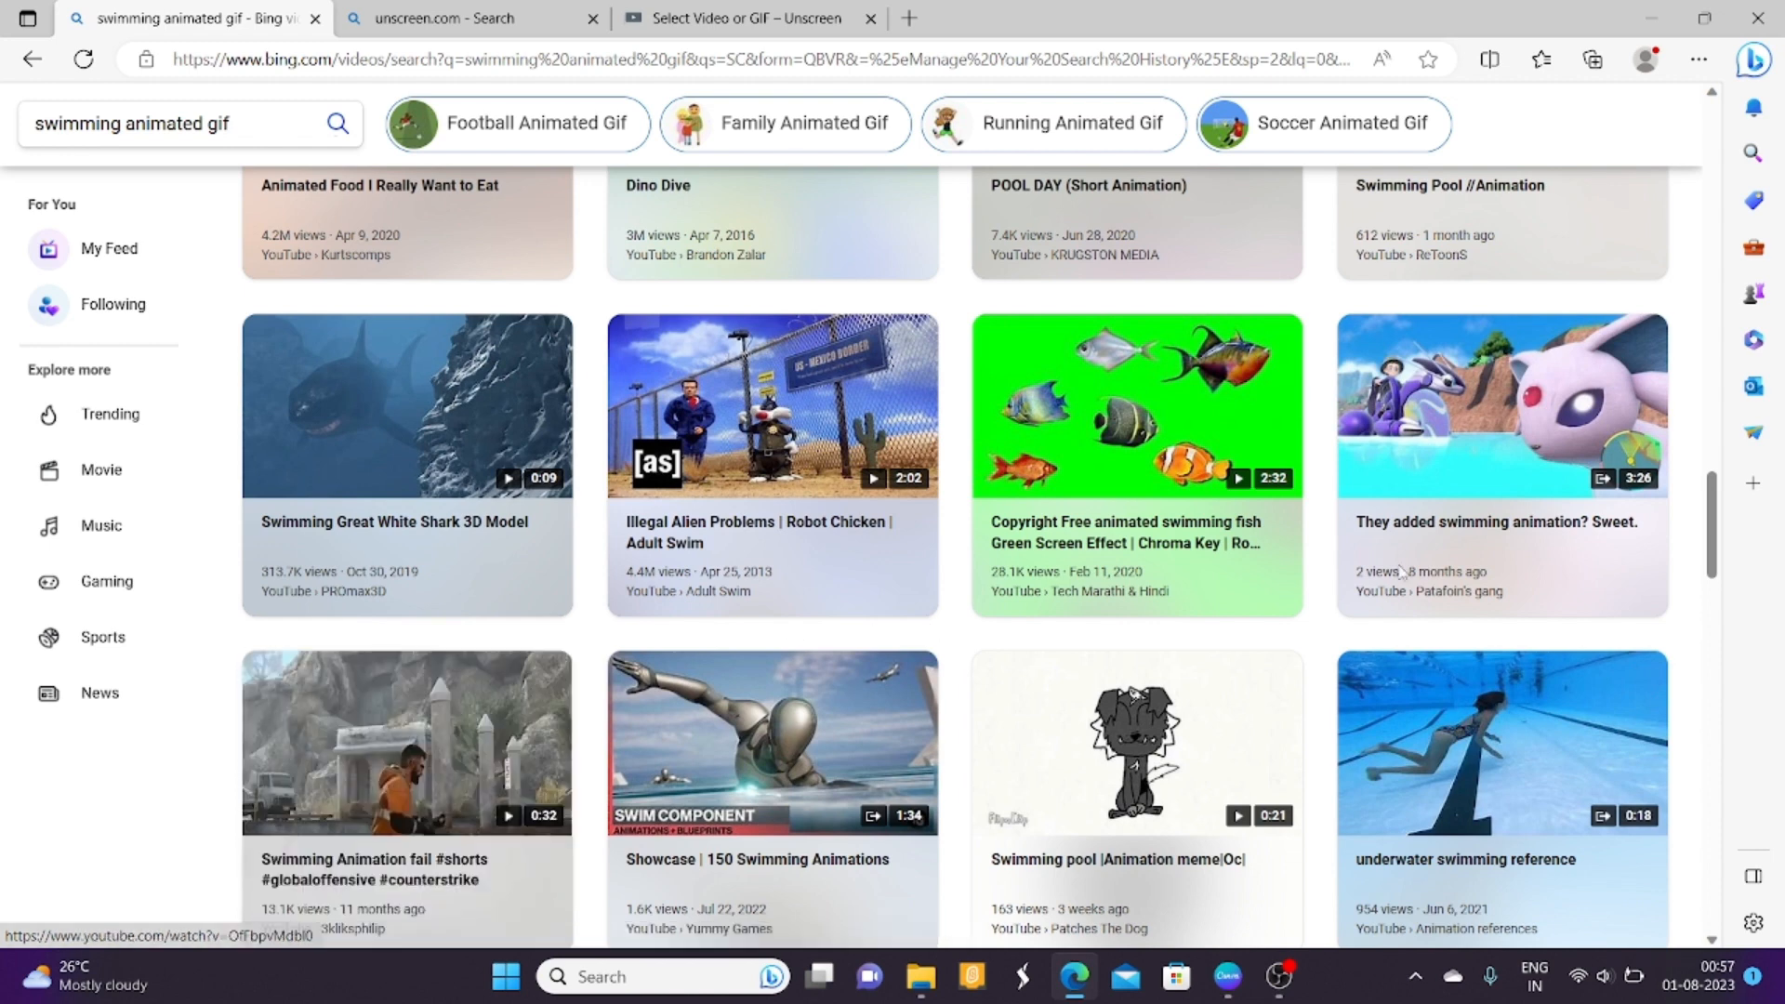
{"action": "left_click_drag", "start_coordinate": [1710, 526], "coordinate": [1781, 86]}
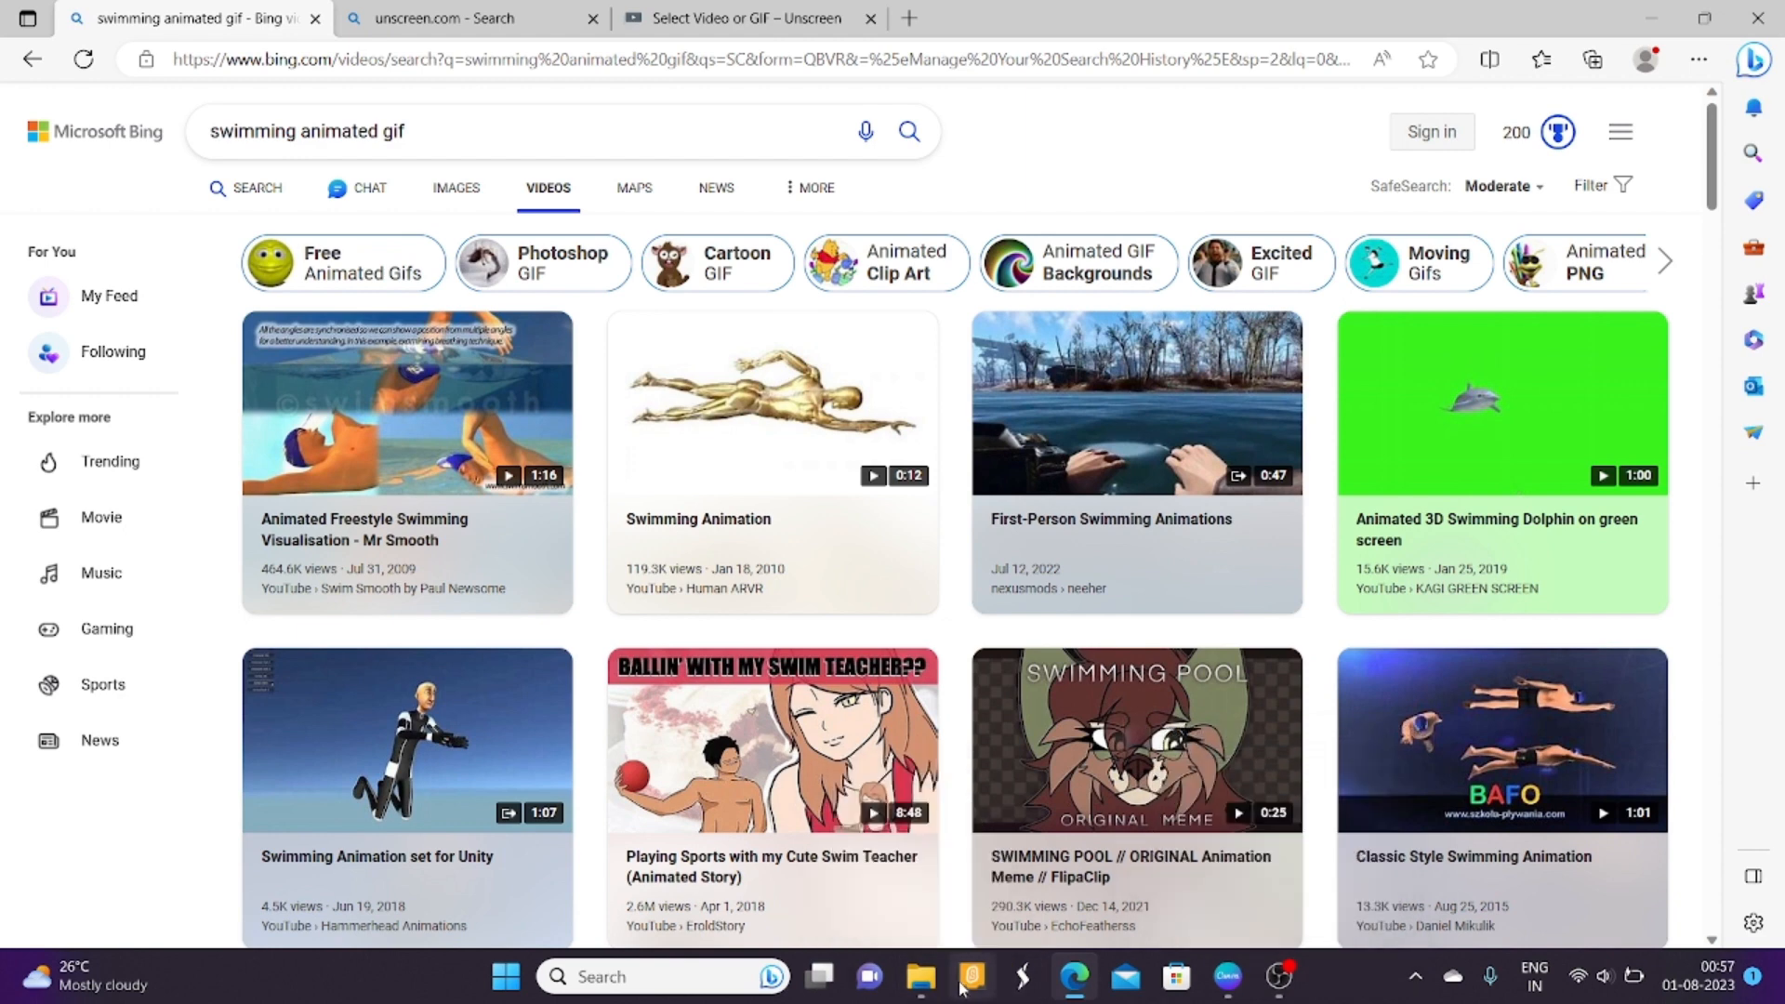
Switch to Canva and clear the swimming term from the GIF library search.
{"action": "left_click", "coordinate": [1225, 978]}
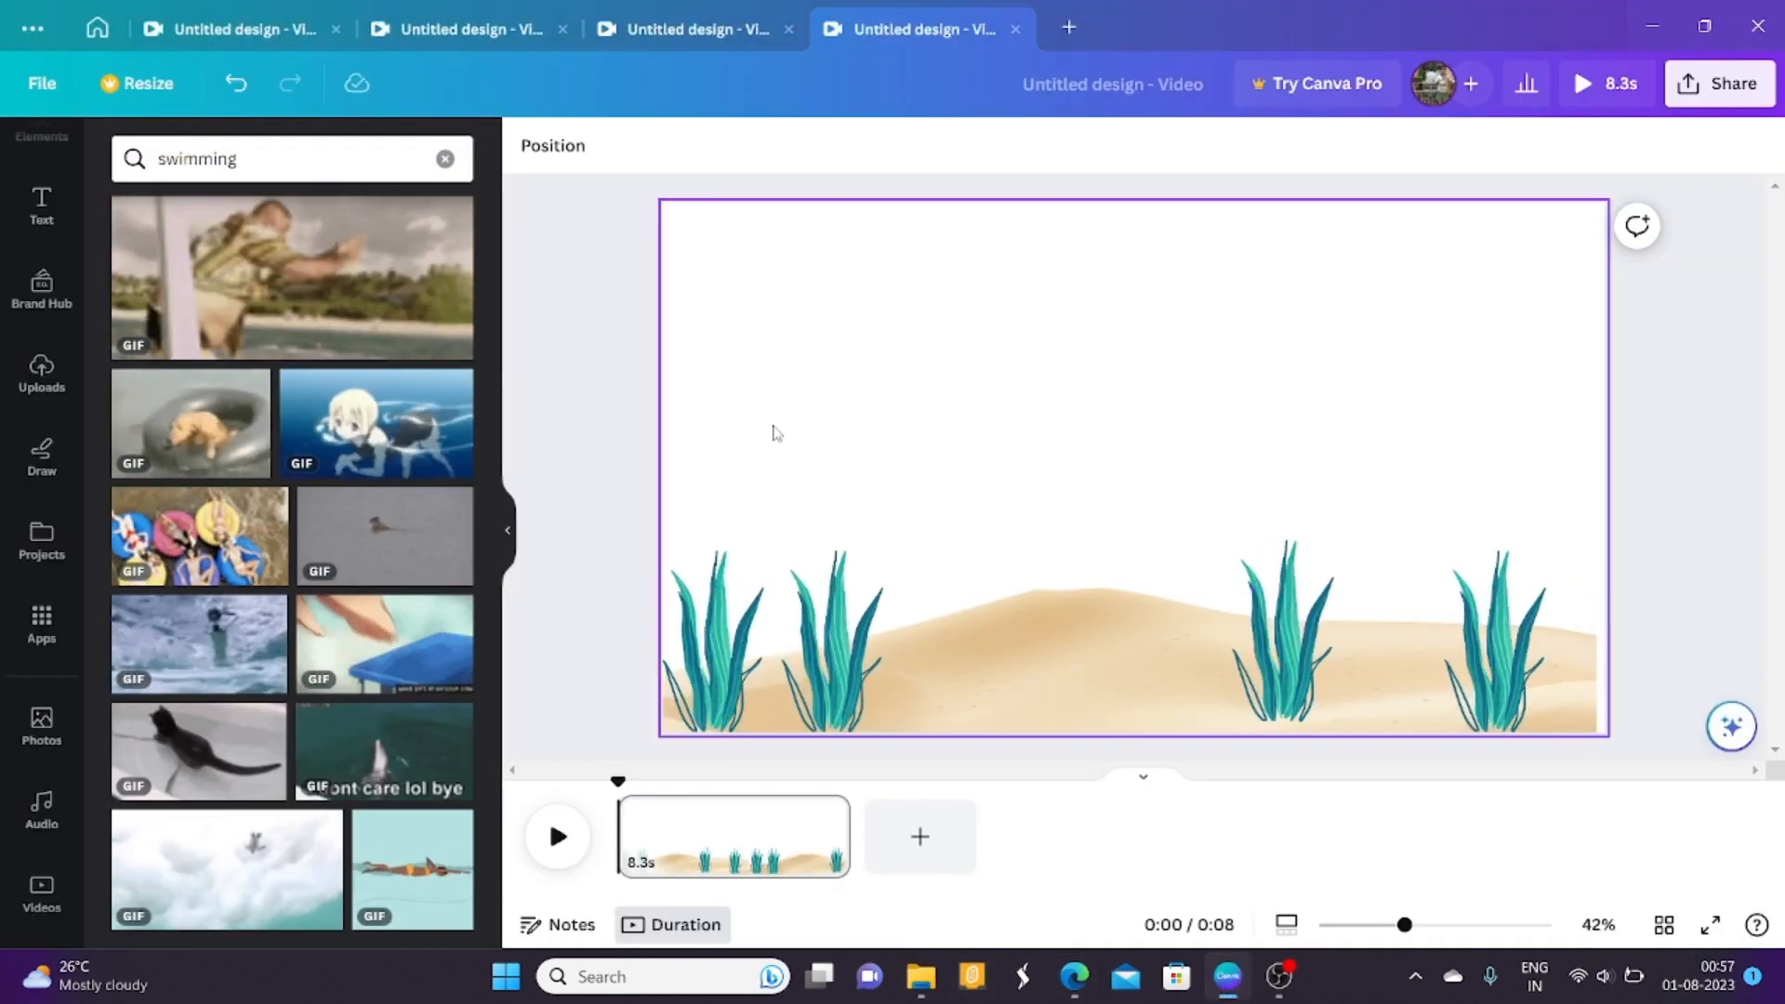
{"action": "left_click", "coordinate": [276, 163]}
{"action": "key", "text": "BackSpace"}
{"action": "key", "text": "BackSpace"}
{"action": "key", "text": "BackSpace"}
{"action": "key", "text": "BackSpace"}
{"action": "key", "text": "BackSpace"}
{"action": "key", "text": "BackSpace"}
{"action": "key", "text": "BackSpace"}
{"action": "key", "text": "BackSpace"}
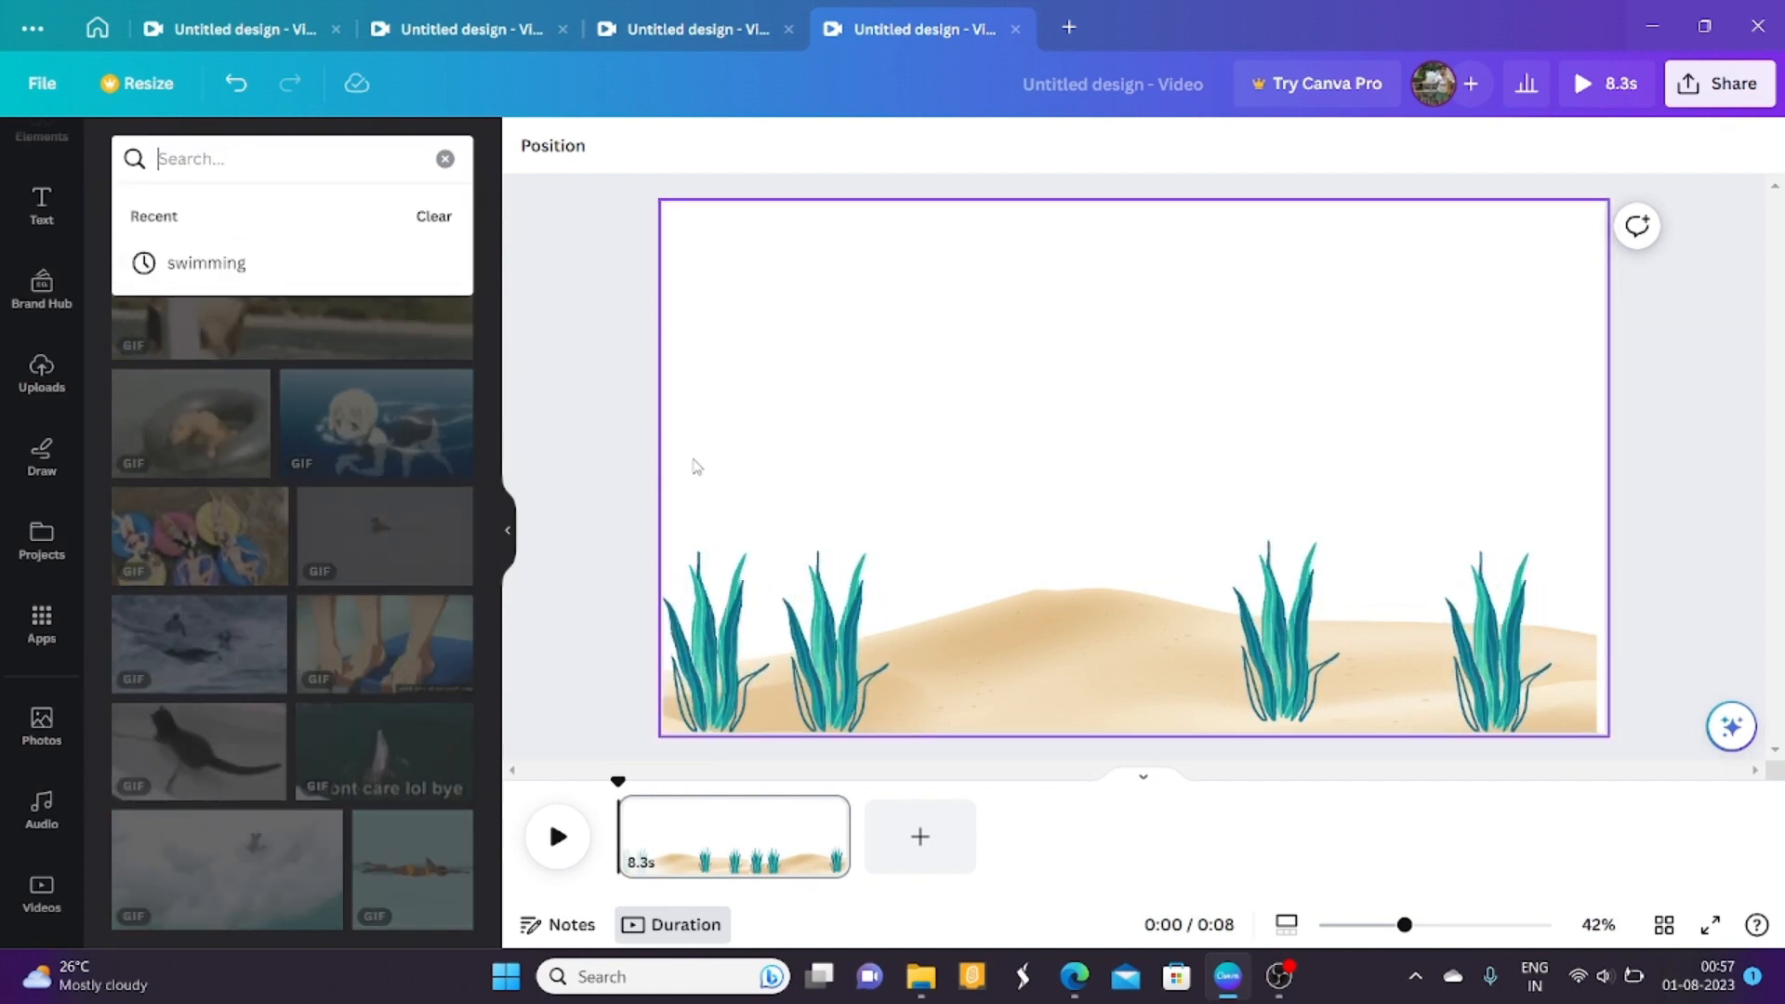
{"action": "left_click", "coordinate": [694, 466]}
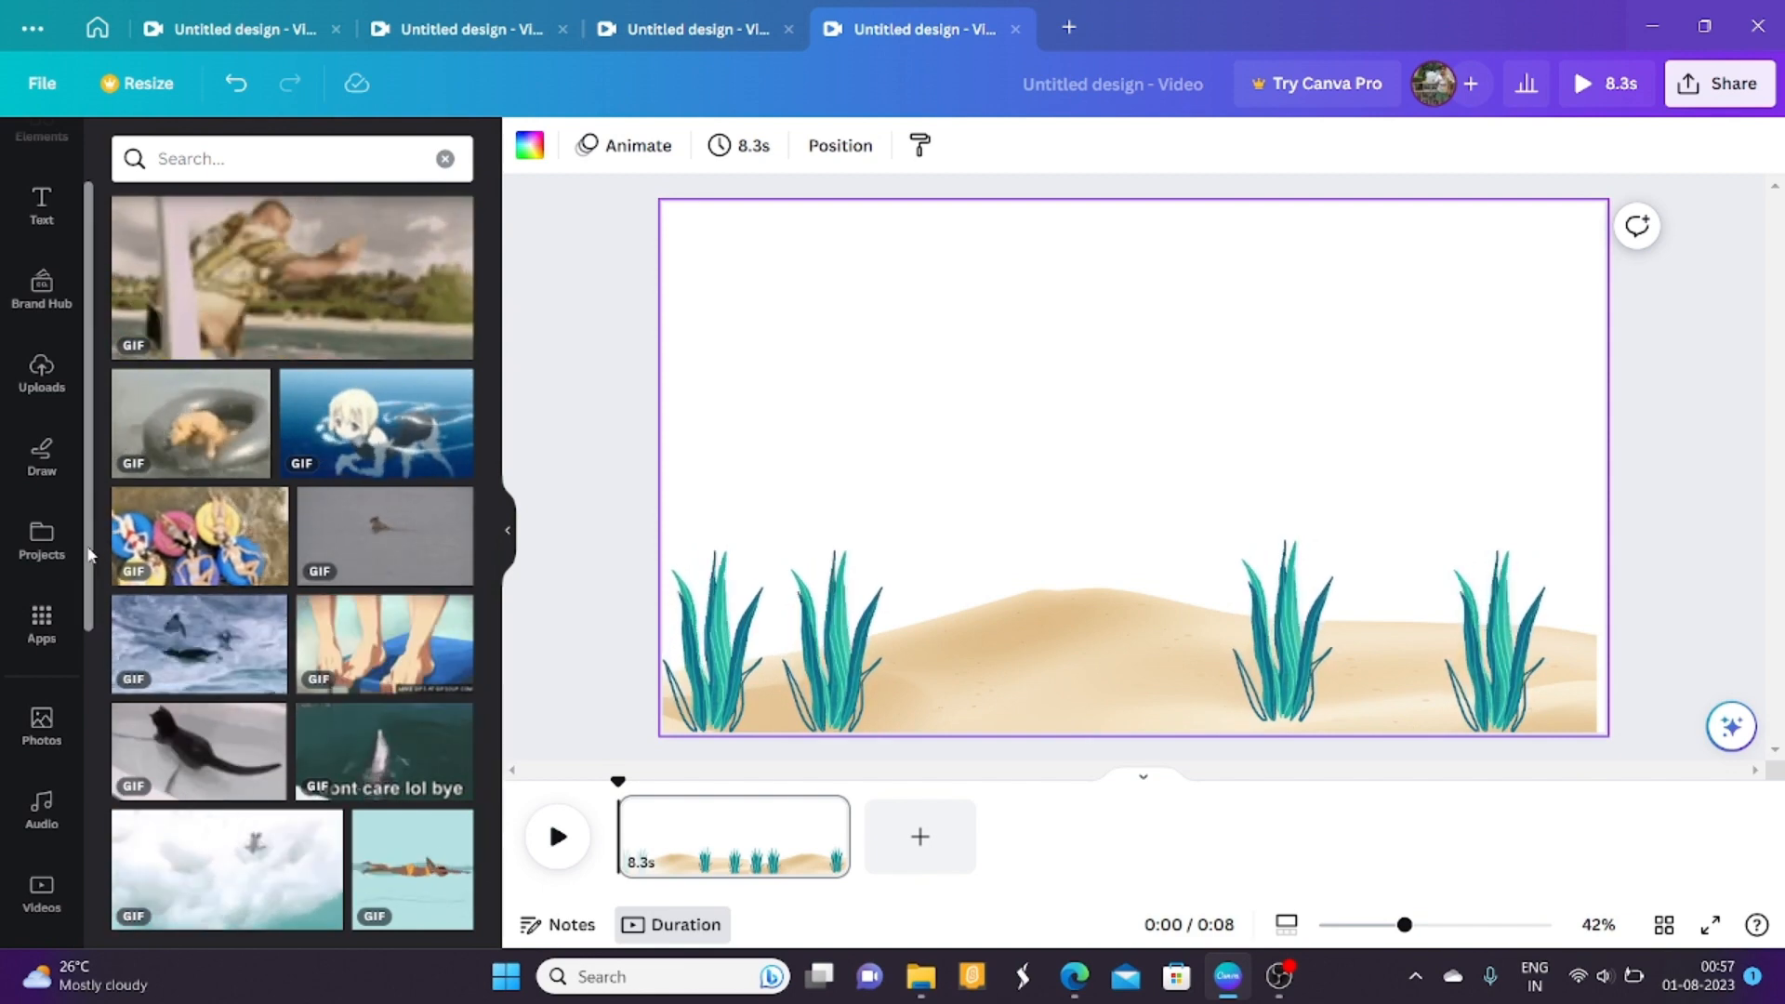
Search the elements library for fish graphics in place of the swimming term.
{"action": "scroll", "coordinate": [42, 279], "scroll_direction": "up", "scroll_amount": 2}
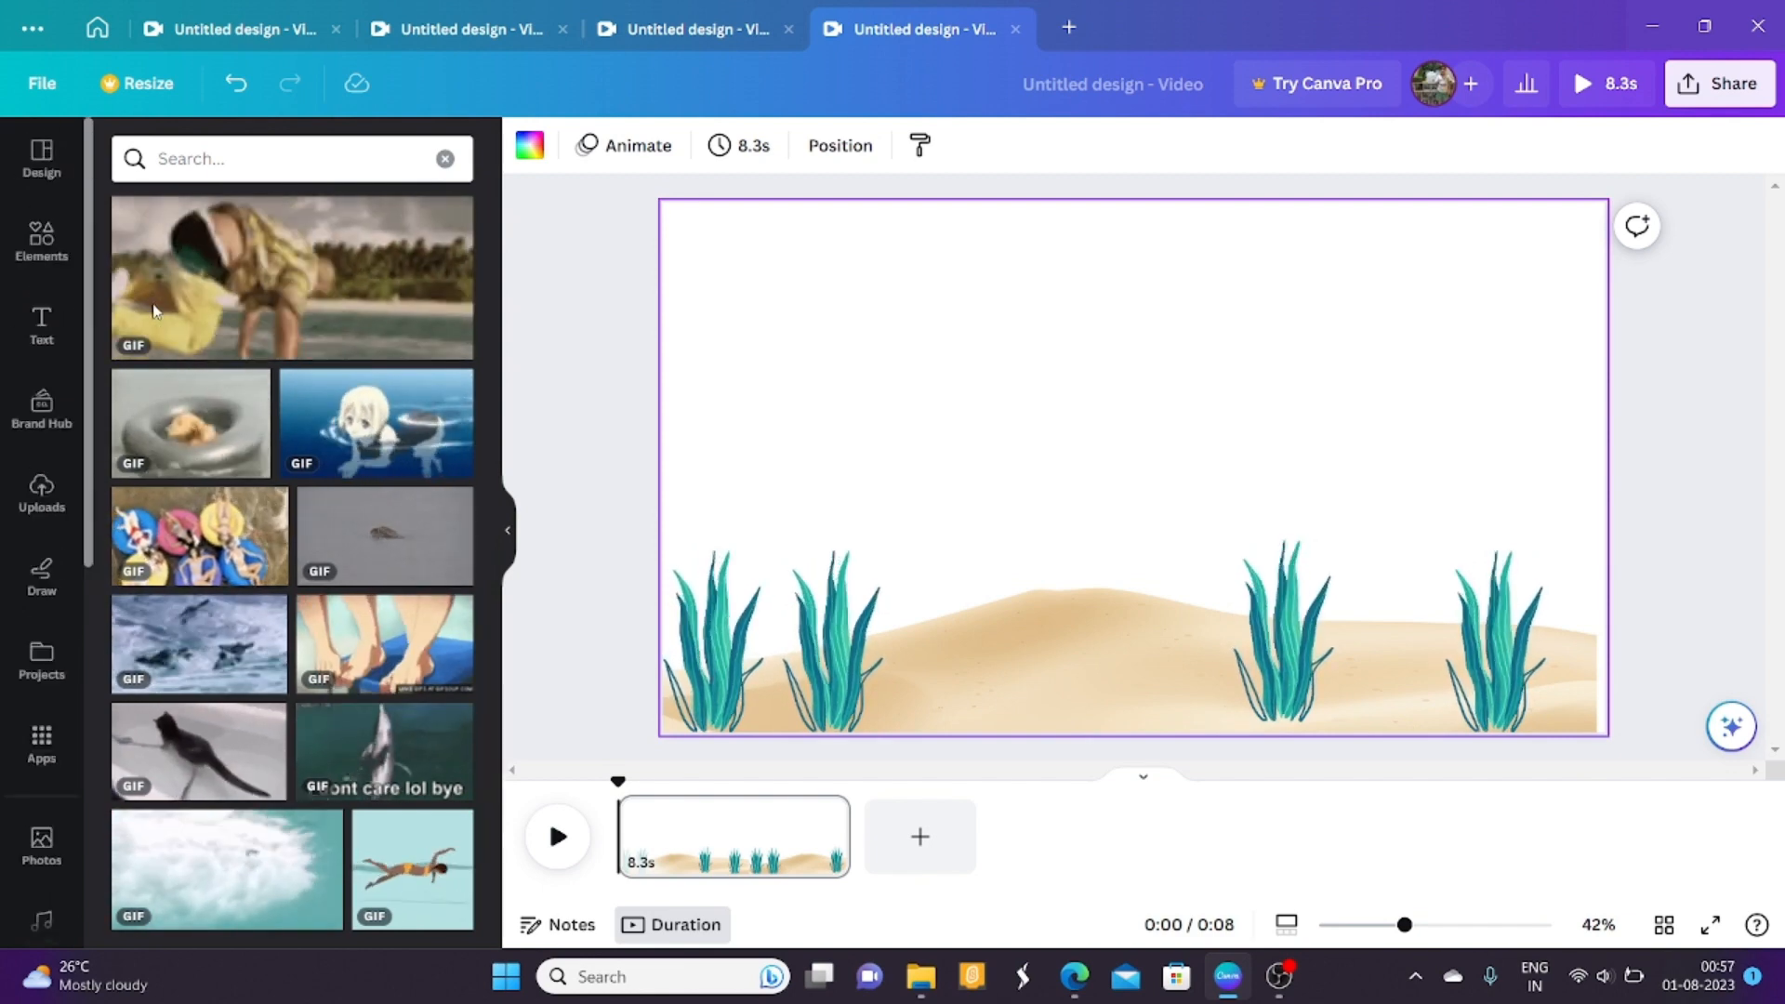
{"action": "left_click", "coordinate": [42, 237]}
{"action": "left_click", "coordinate": [269, 172]}
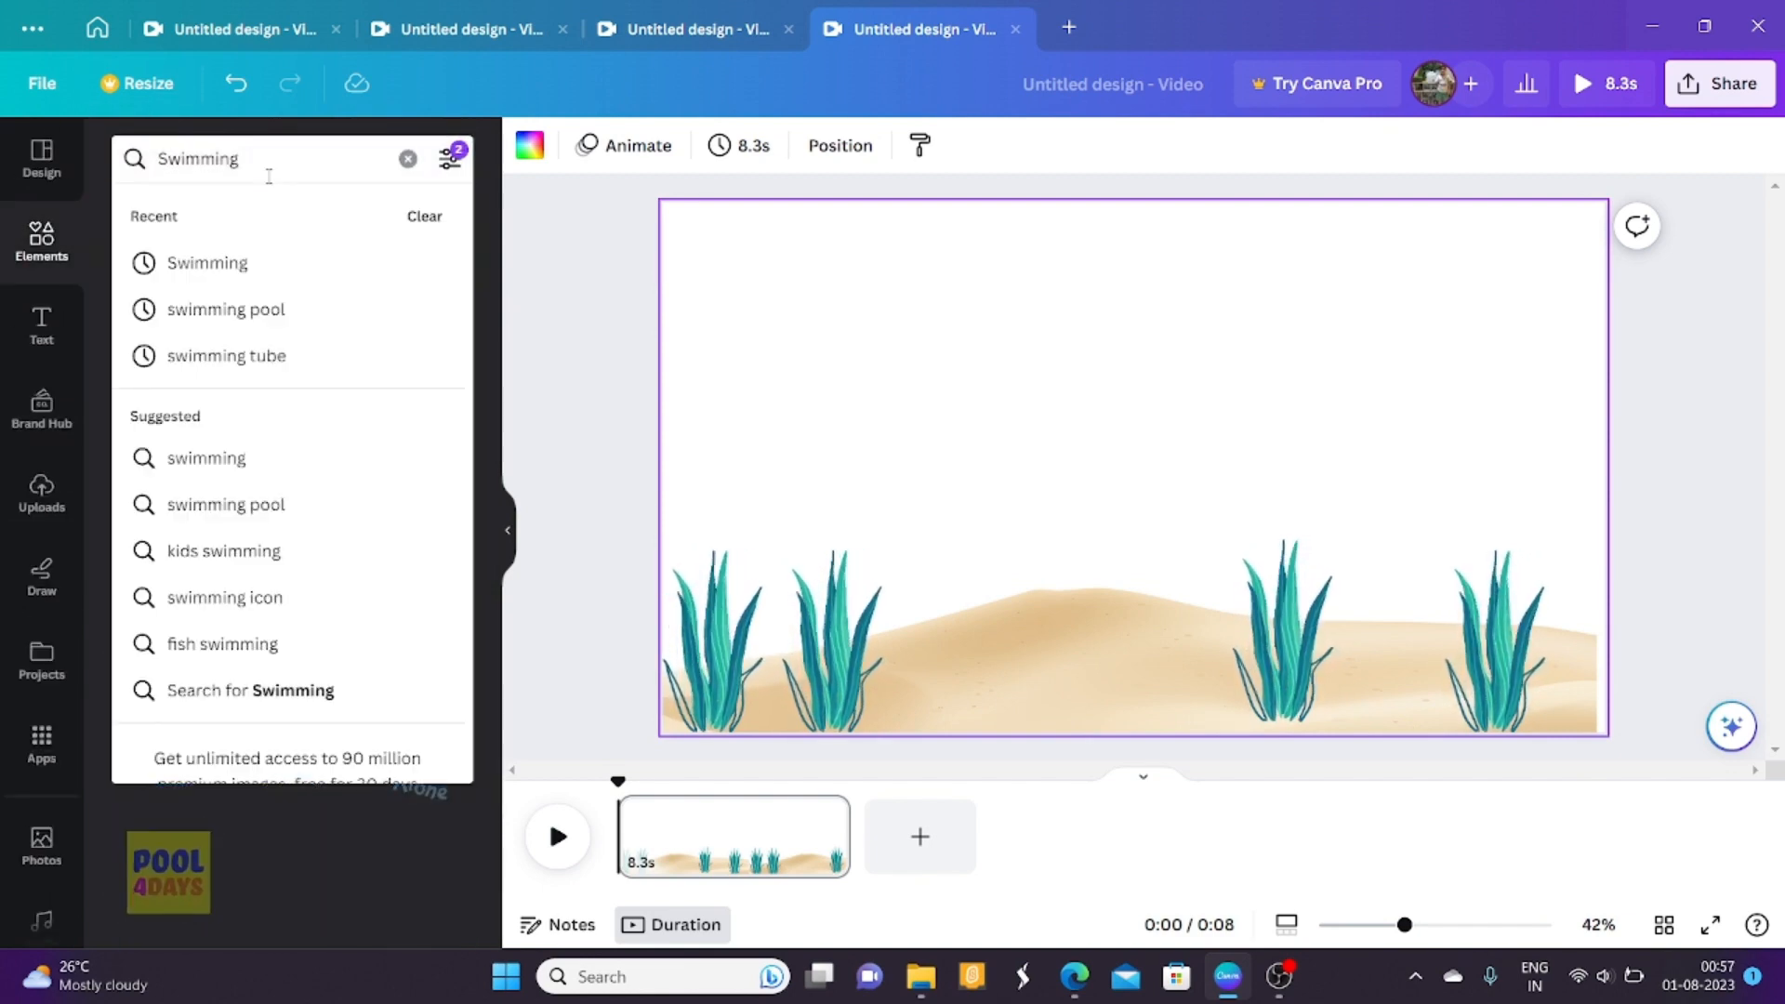
{"action": "key", "text": "BackSpace"}
{"action": "key", "text": "BackSpace"}
{"action": "key", "text": "BackSpace"}
{"action": "key", "text": "BackSpace"}
{"action": "key", "text": "BackSpace"}
{"action": "key", "text": "BackSpace"}
{"action": "key", "text": "BackSpace"}
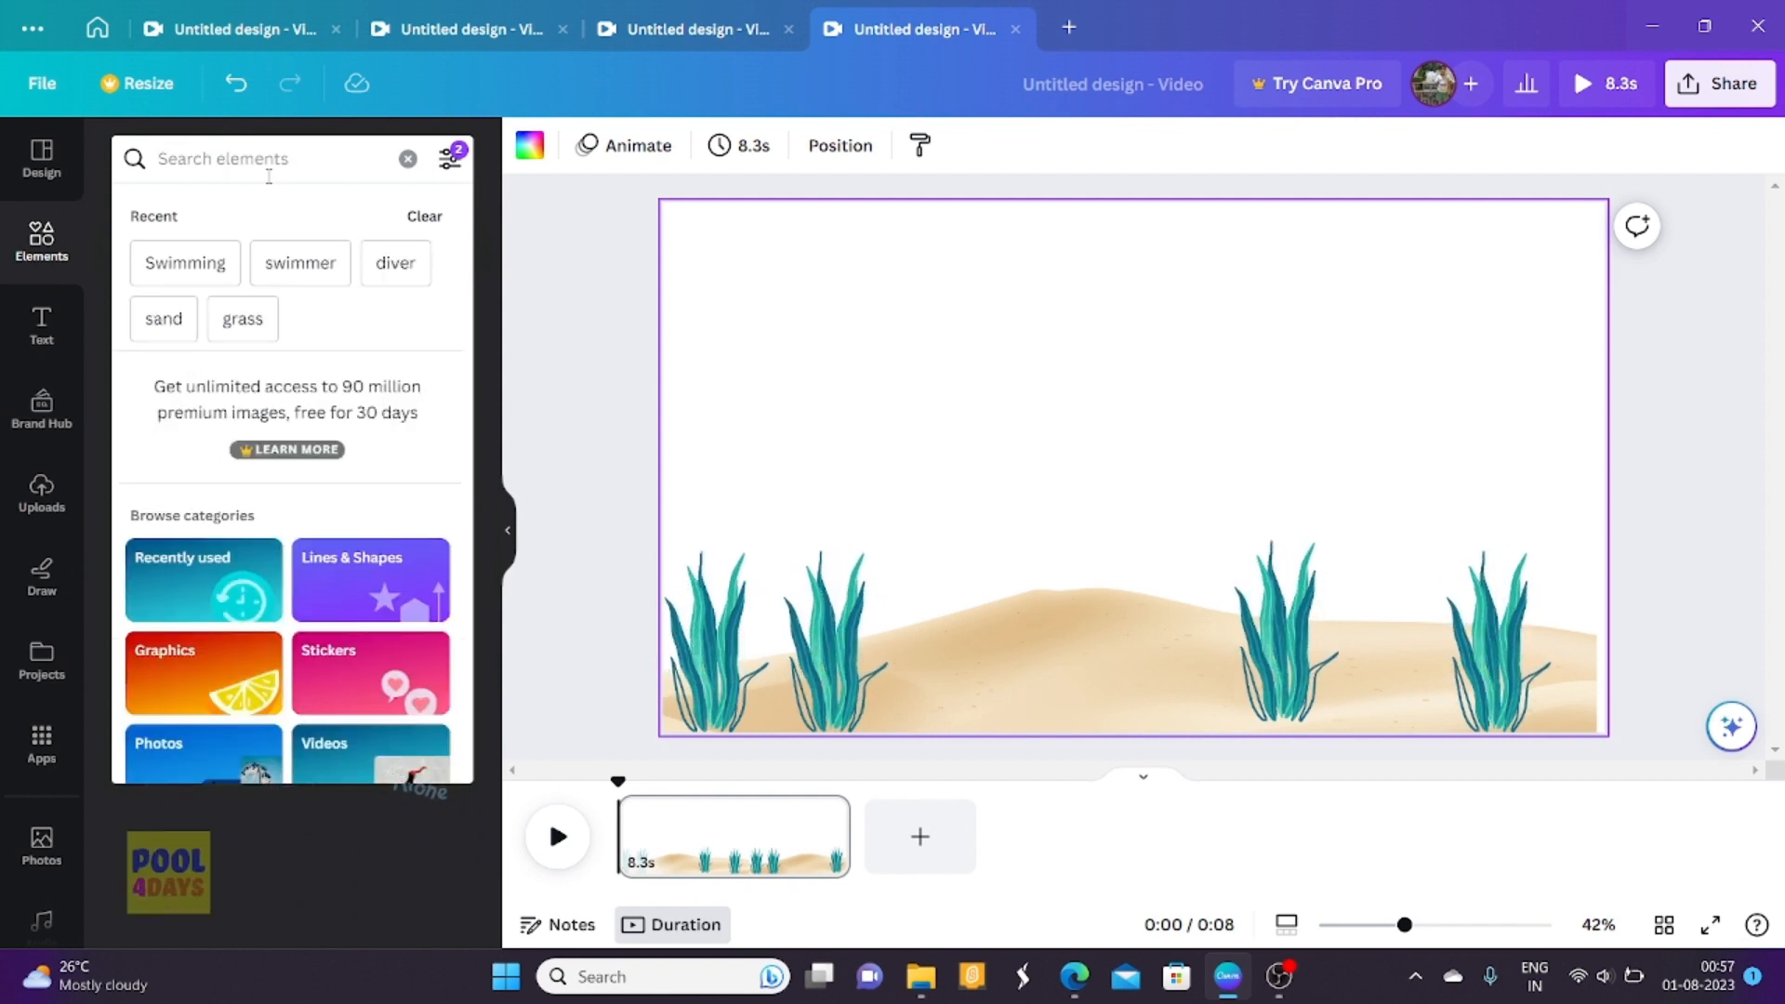
{"action": "type", "text": "fi"}
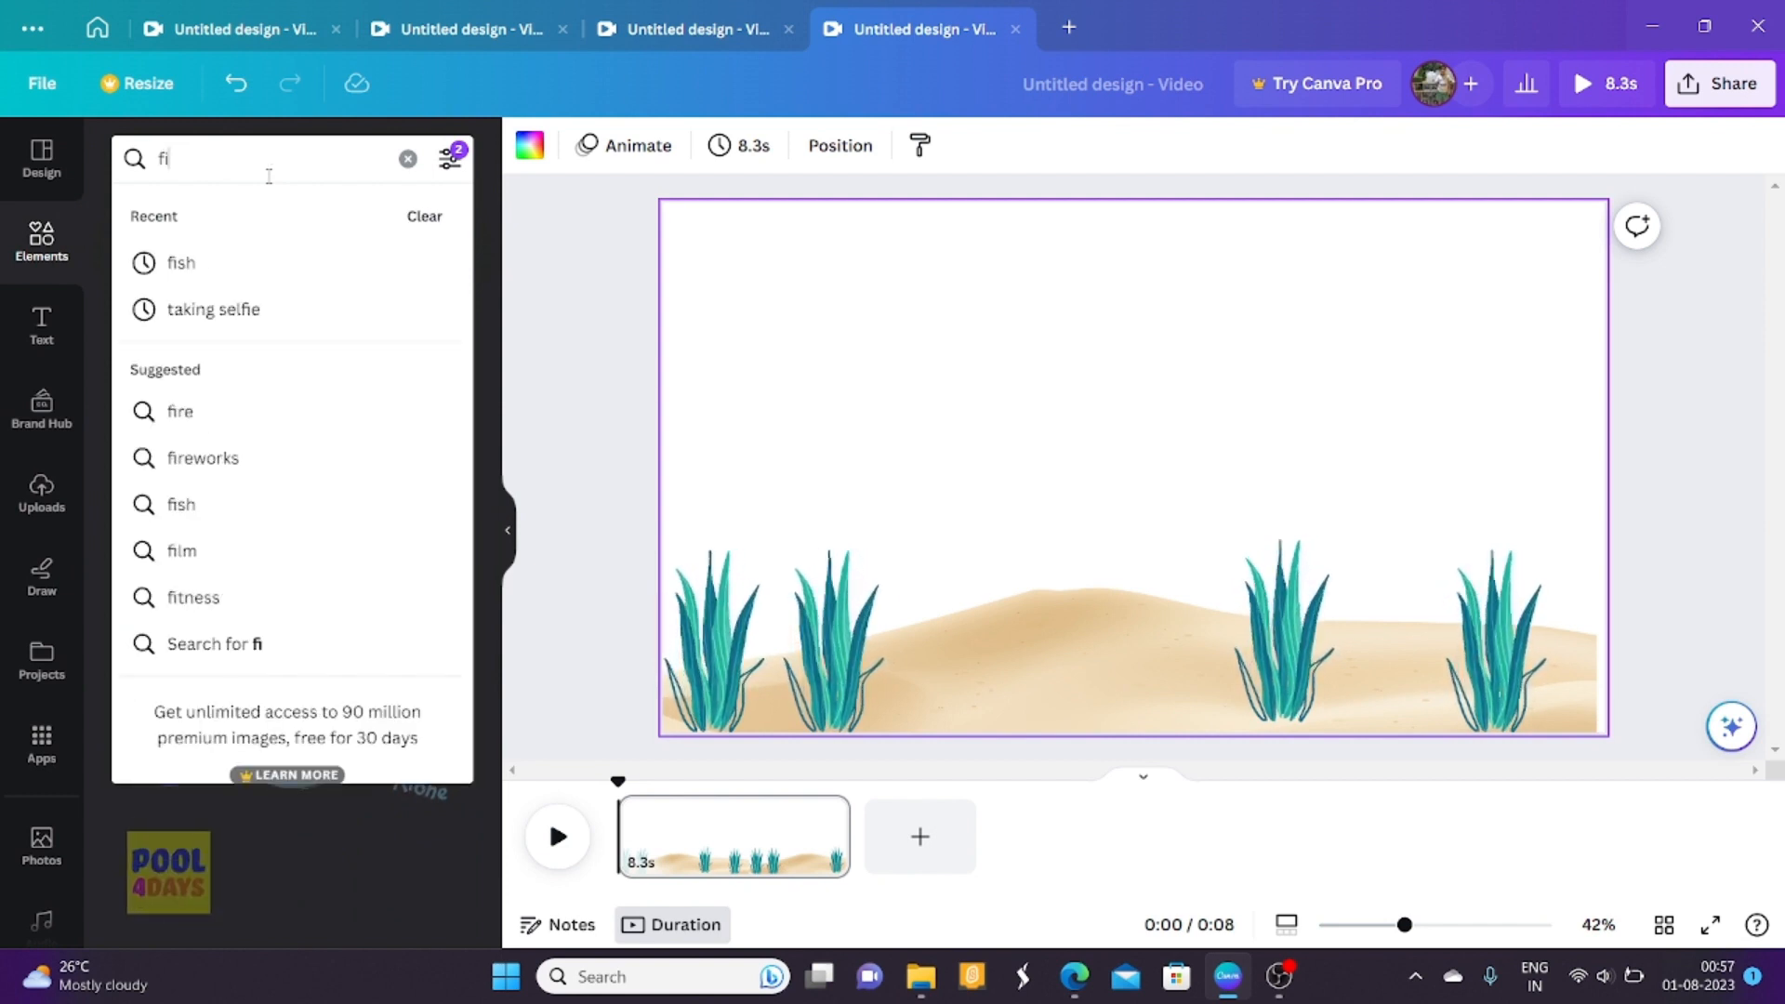
{"action": "type", "text": "sh"}
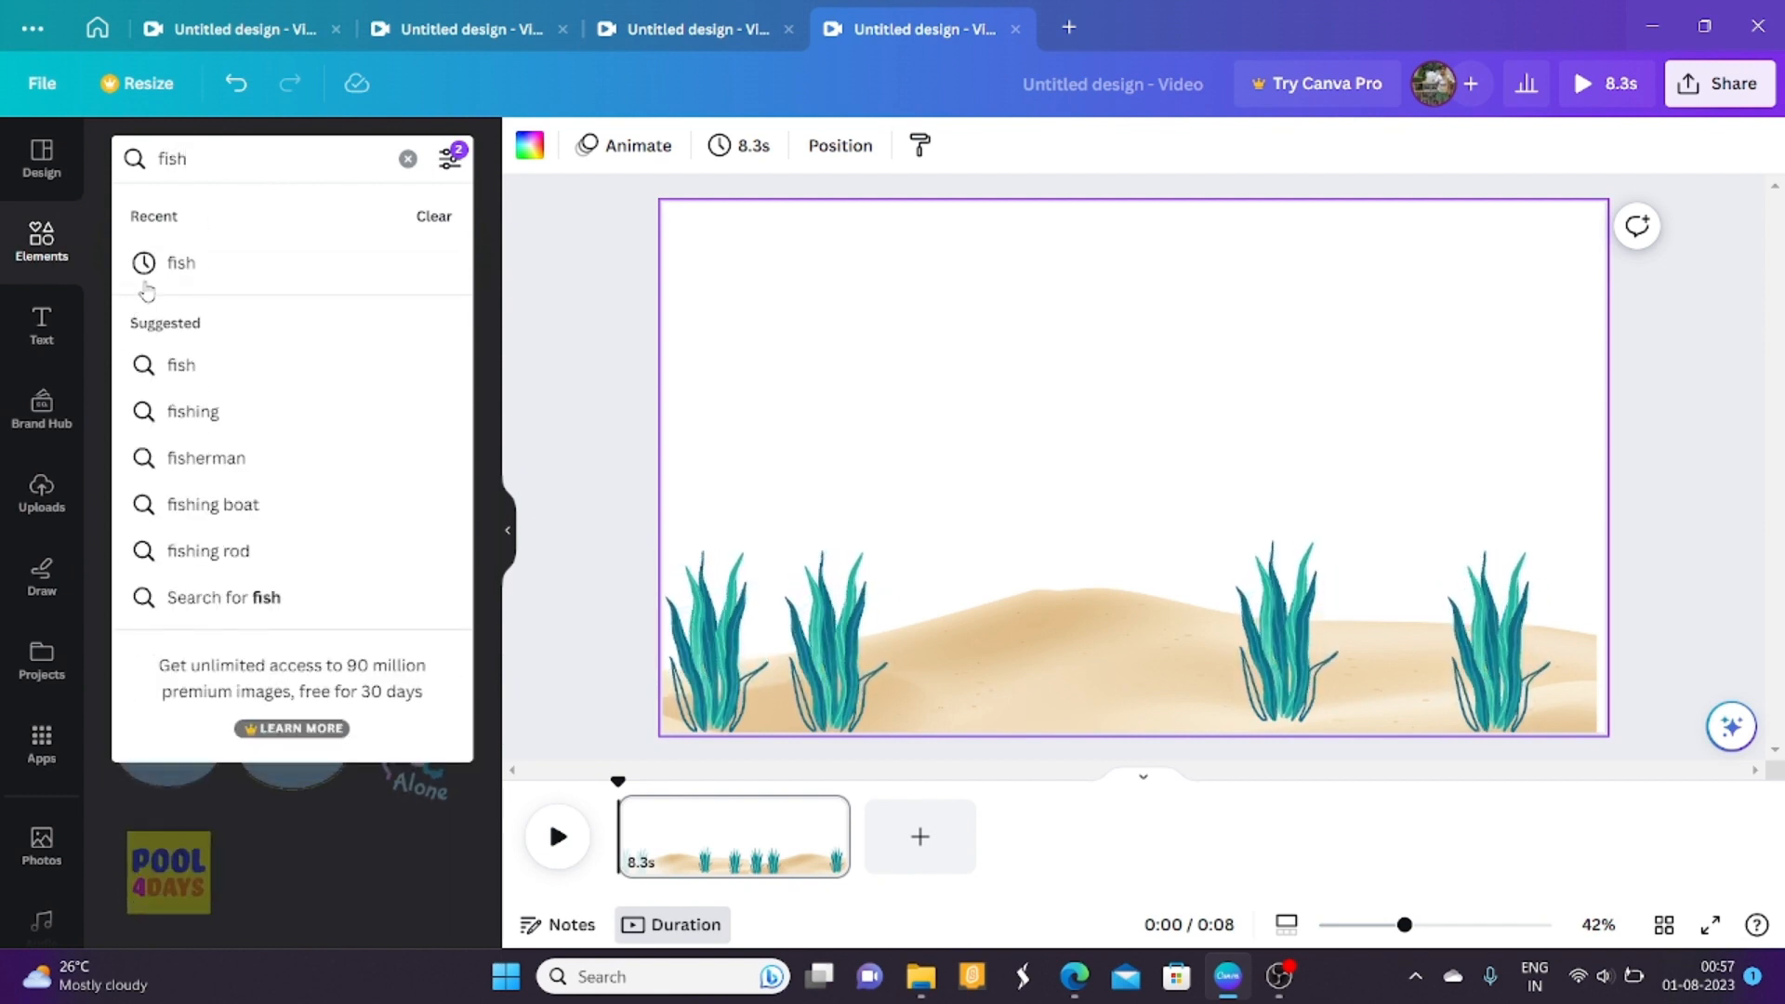
{"action": "left_click", "coordinate": [149, 279]}
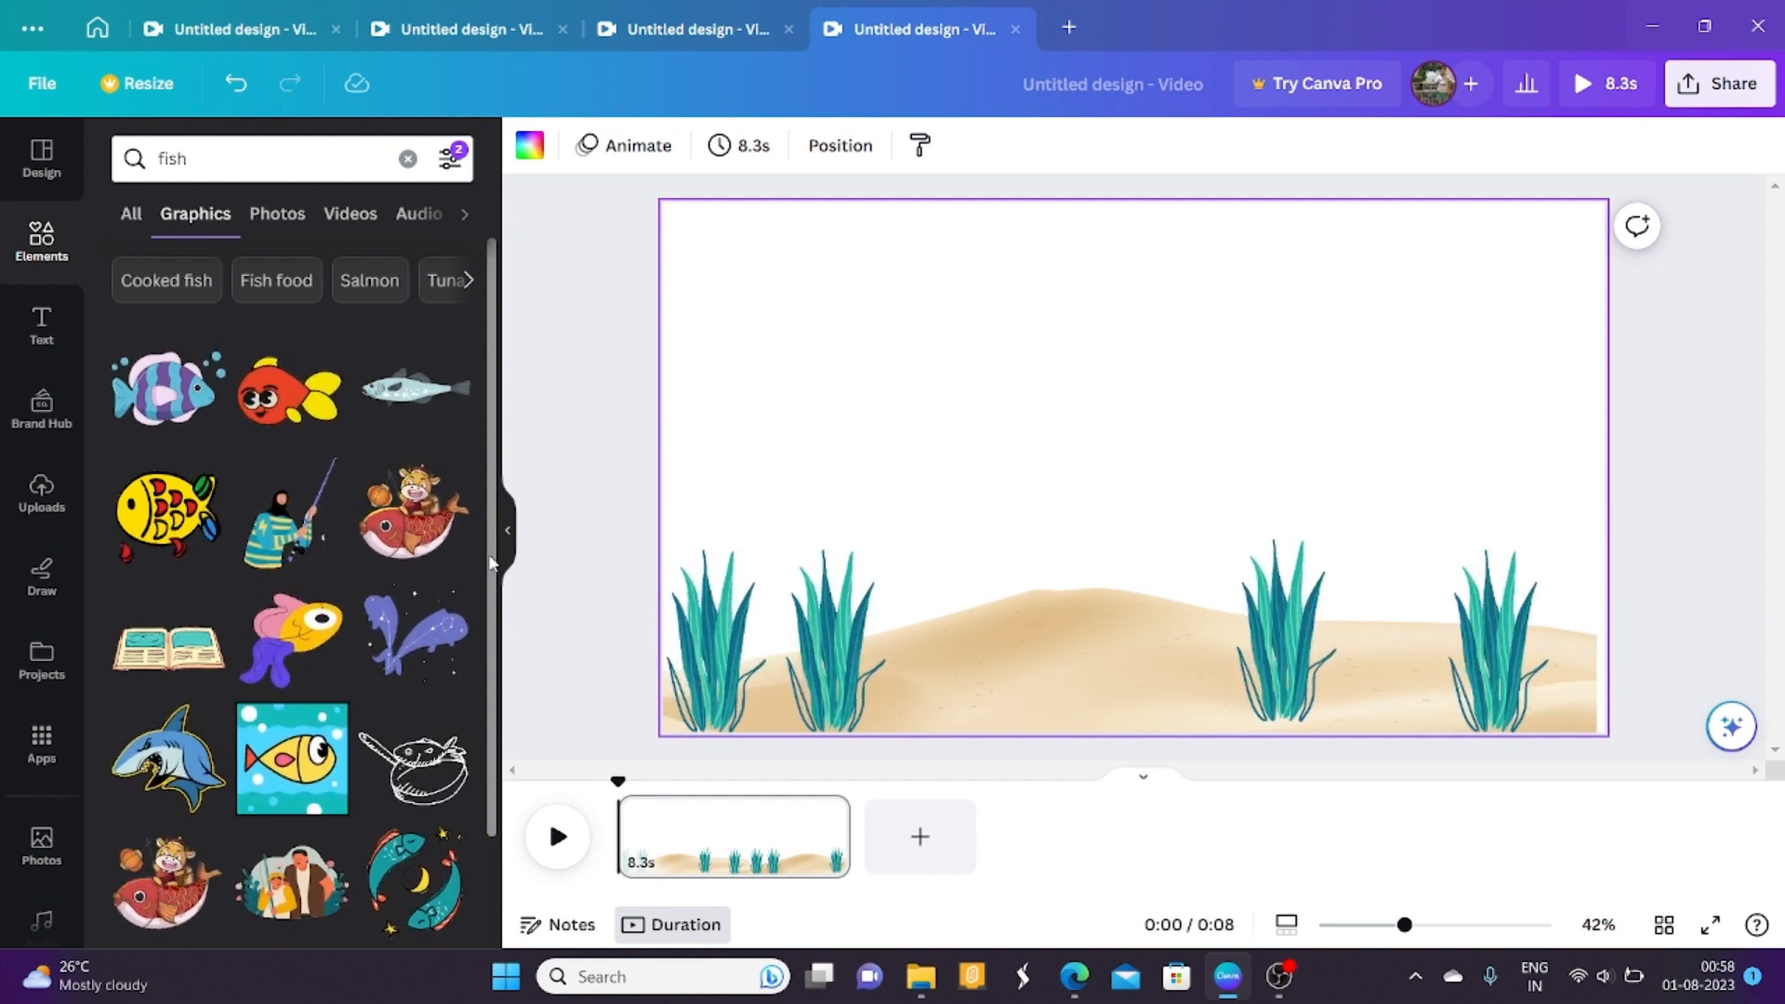
Look through the fish graphics and refine the search to "scared fish".
{"action": "scroll", "coordinate": [494, 562], "scroll_direction": "down", "scroll_amount": 3}
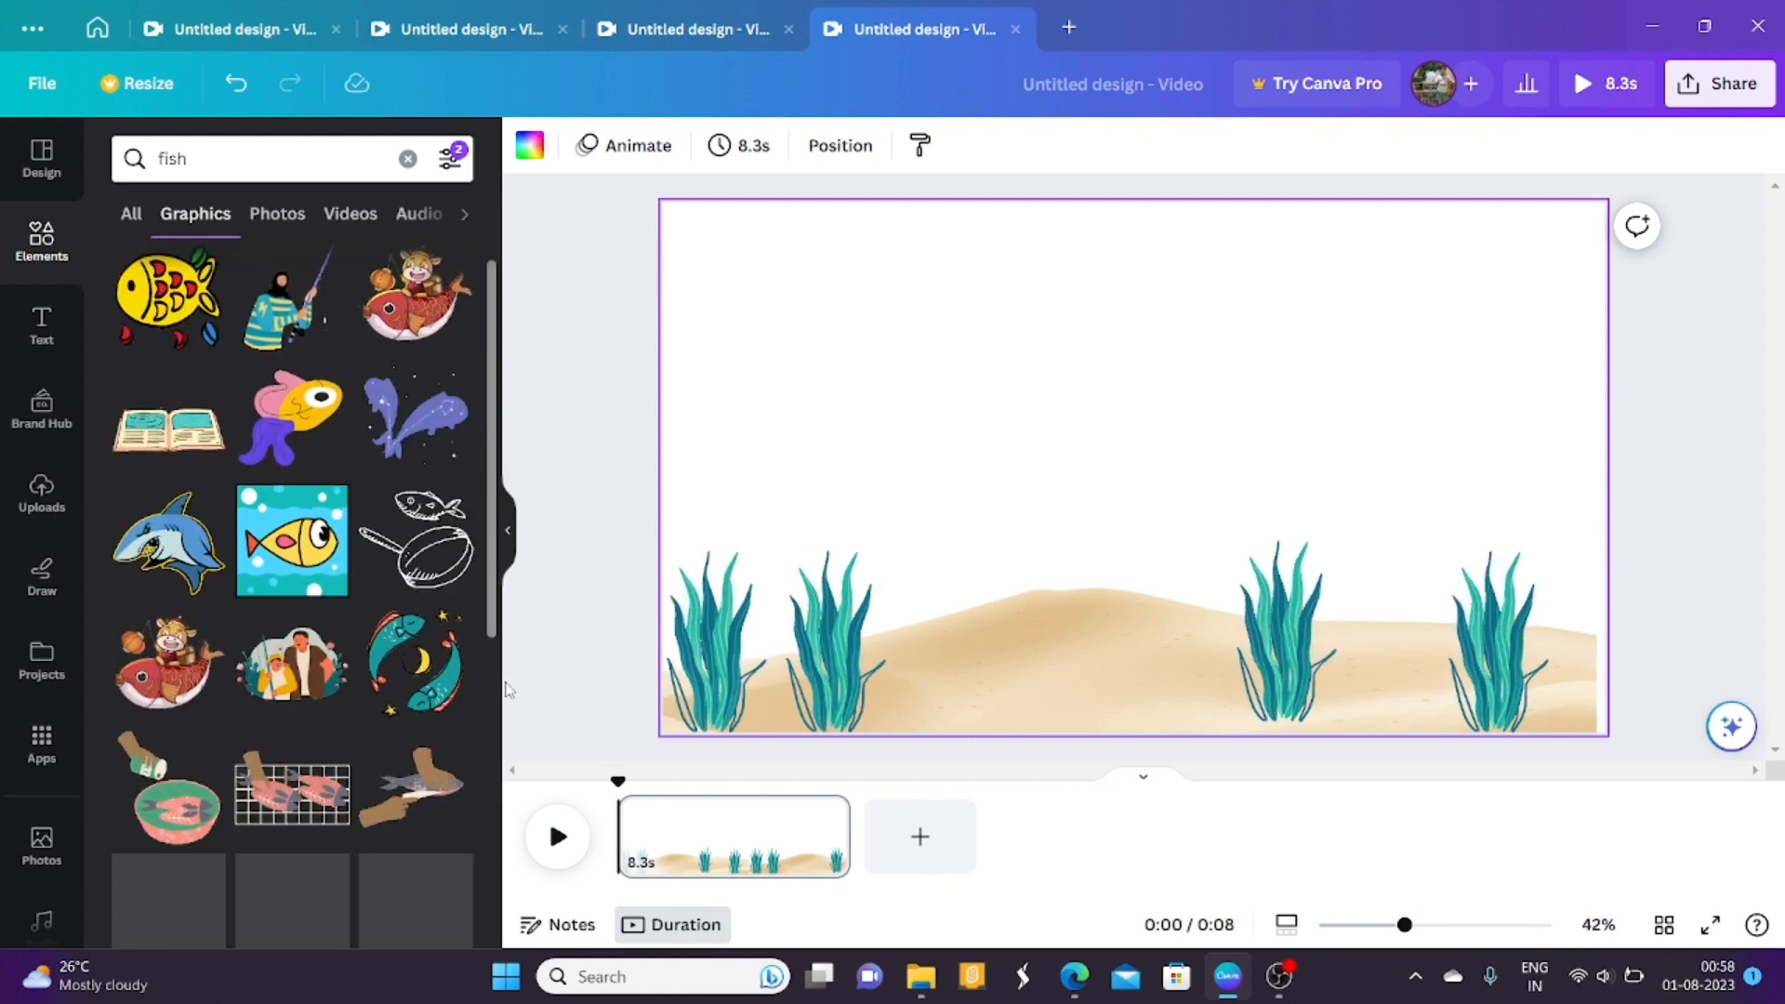
{"action": "scroll", "coordinate": [499, 706], "scroll_direction": "down", "scroll_amount": 3}
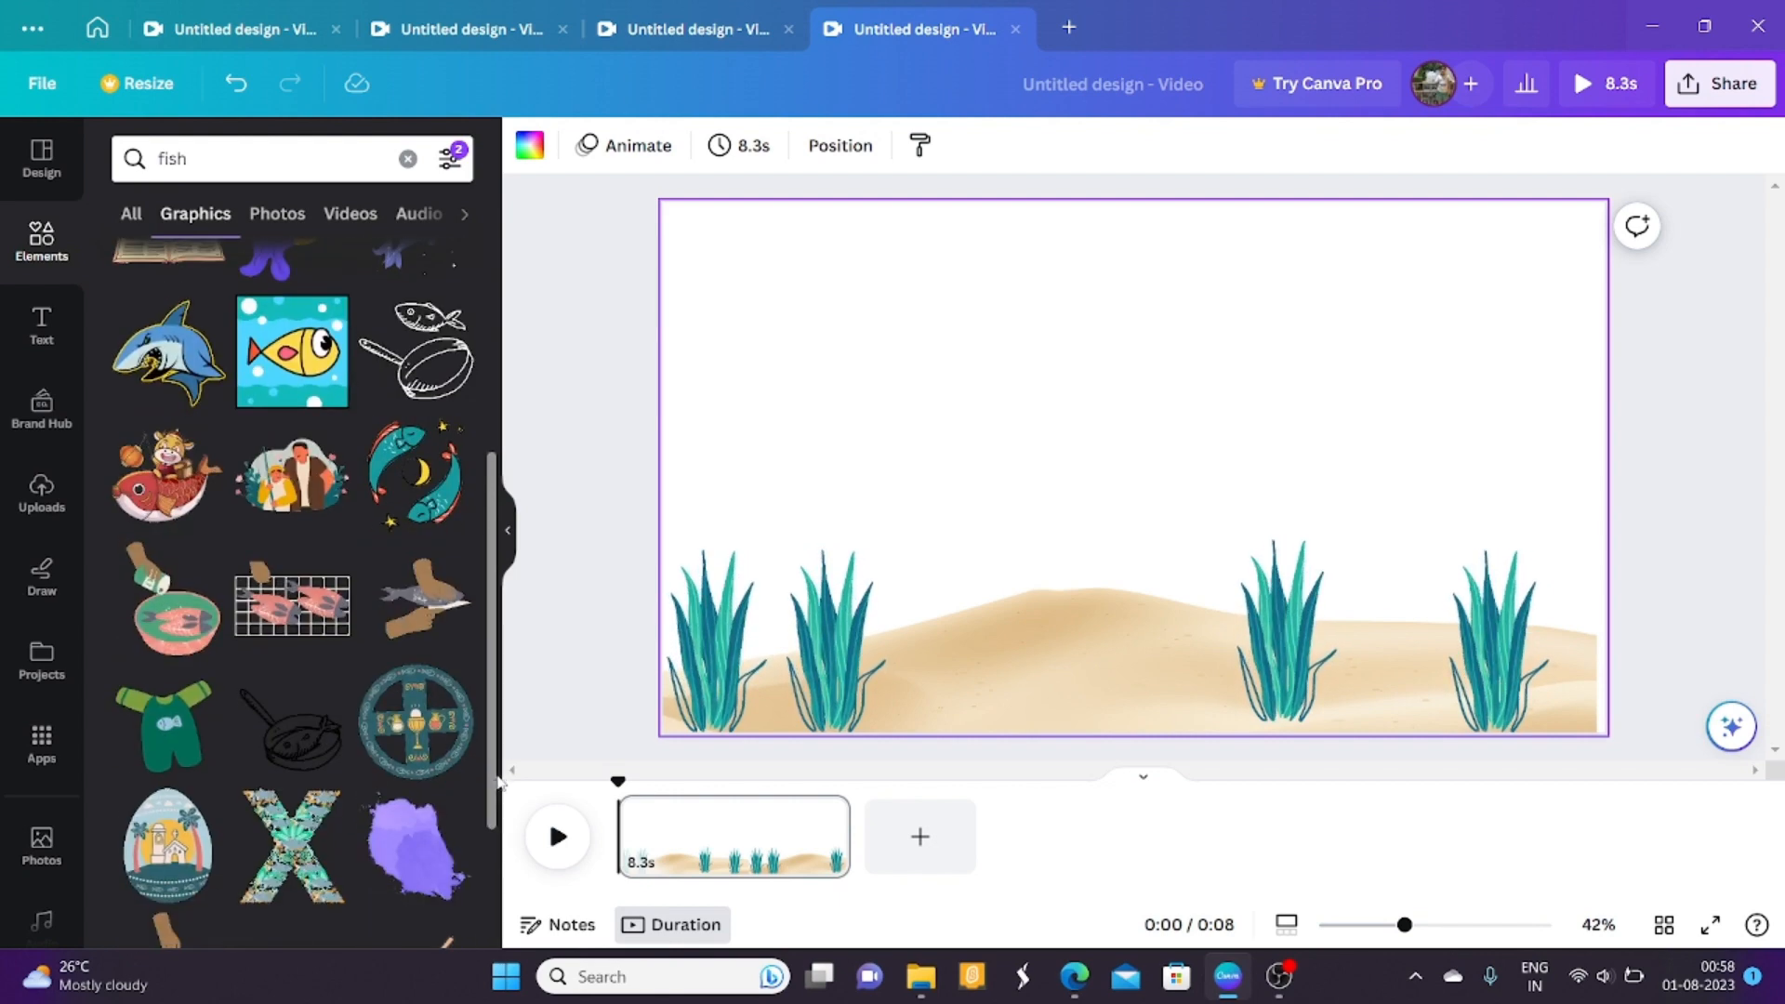
{"action": "scroll", "coordinate": [494, 827], "scroll_direction": "down", "scroll_amount": 2}
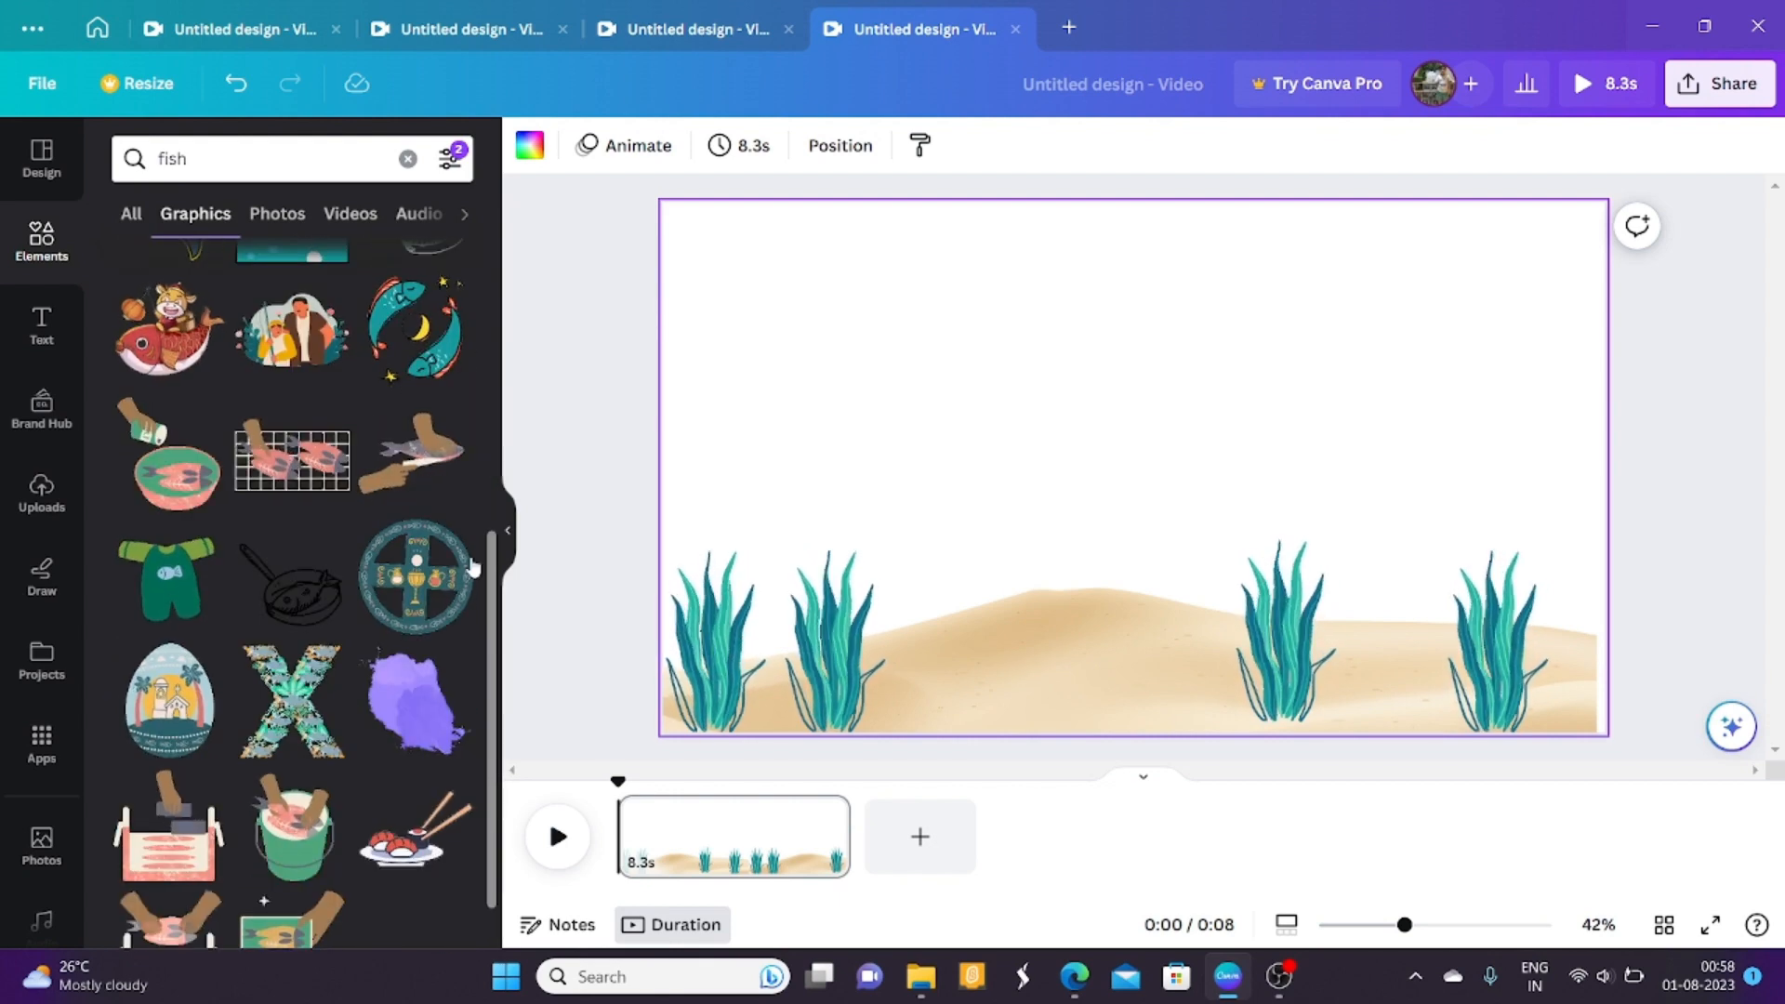
{"action": "scroll", "coordinate": [493, 650], "scroll_direction": "down", "scroll_amount": 1}
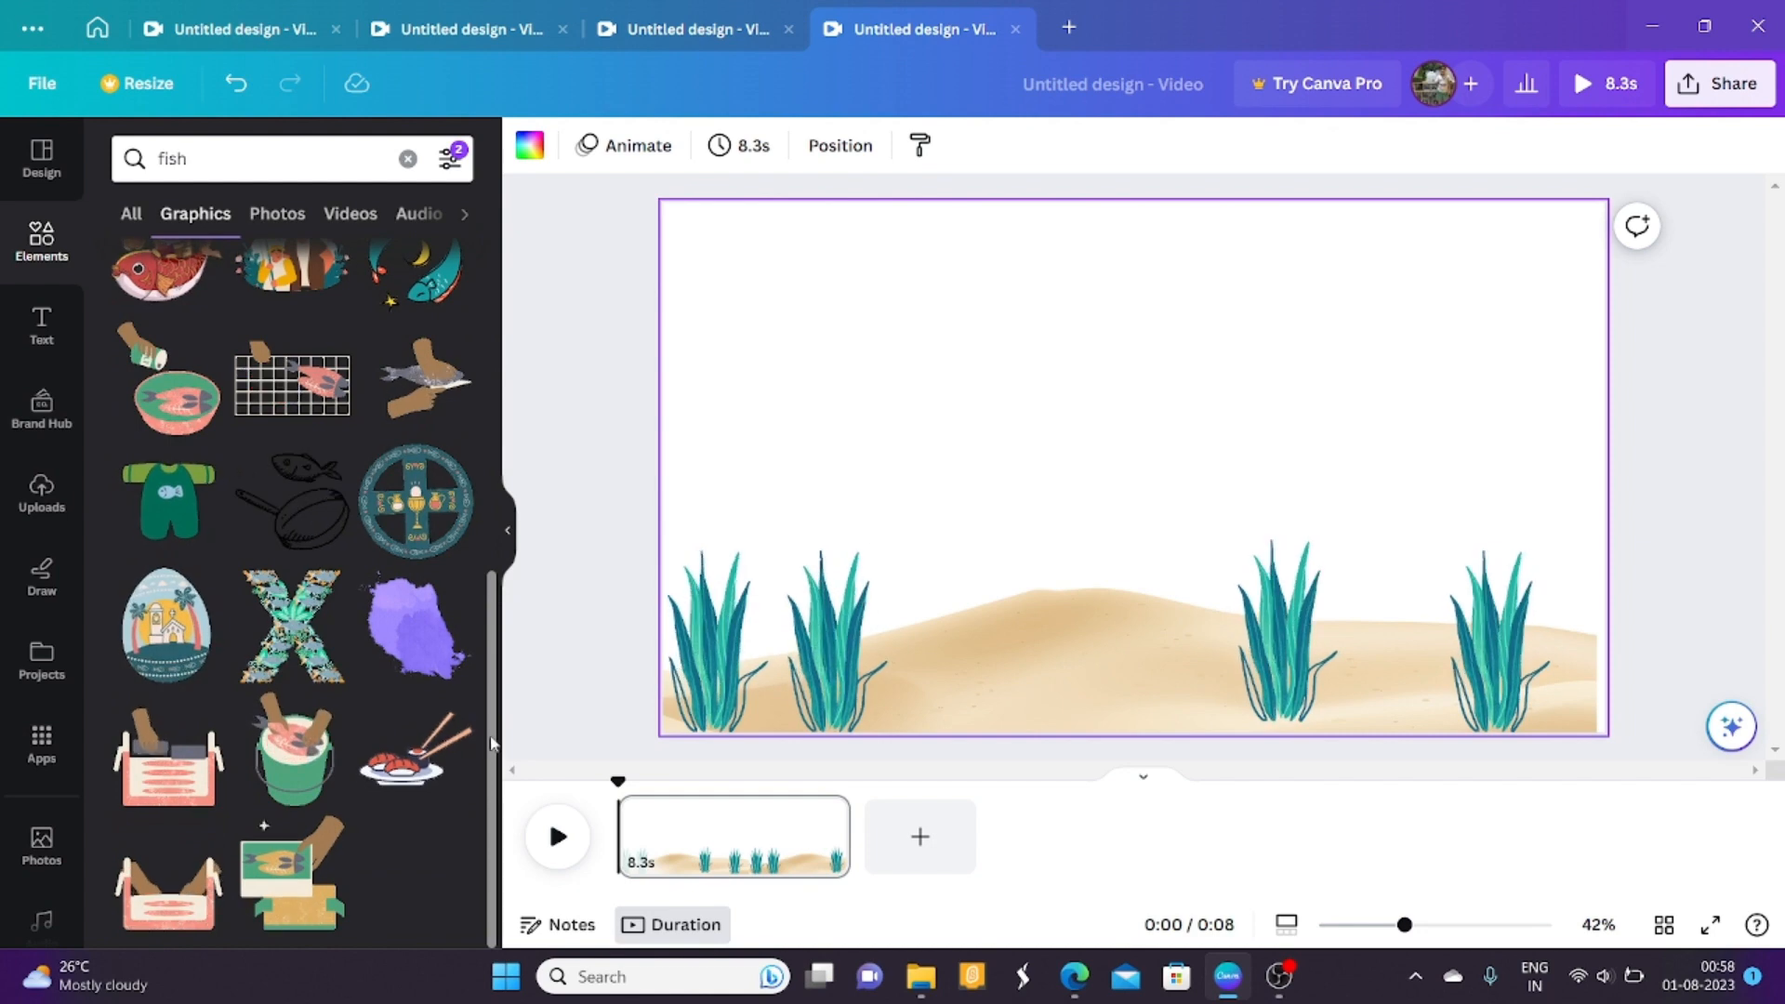
{"action": "scroll", "coordinate": [493, 651], "scroll_direction": "up", "scroll_amount": 5}
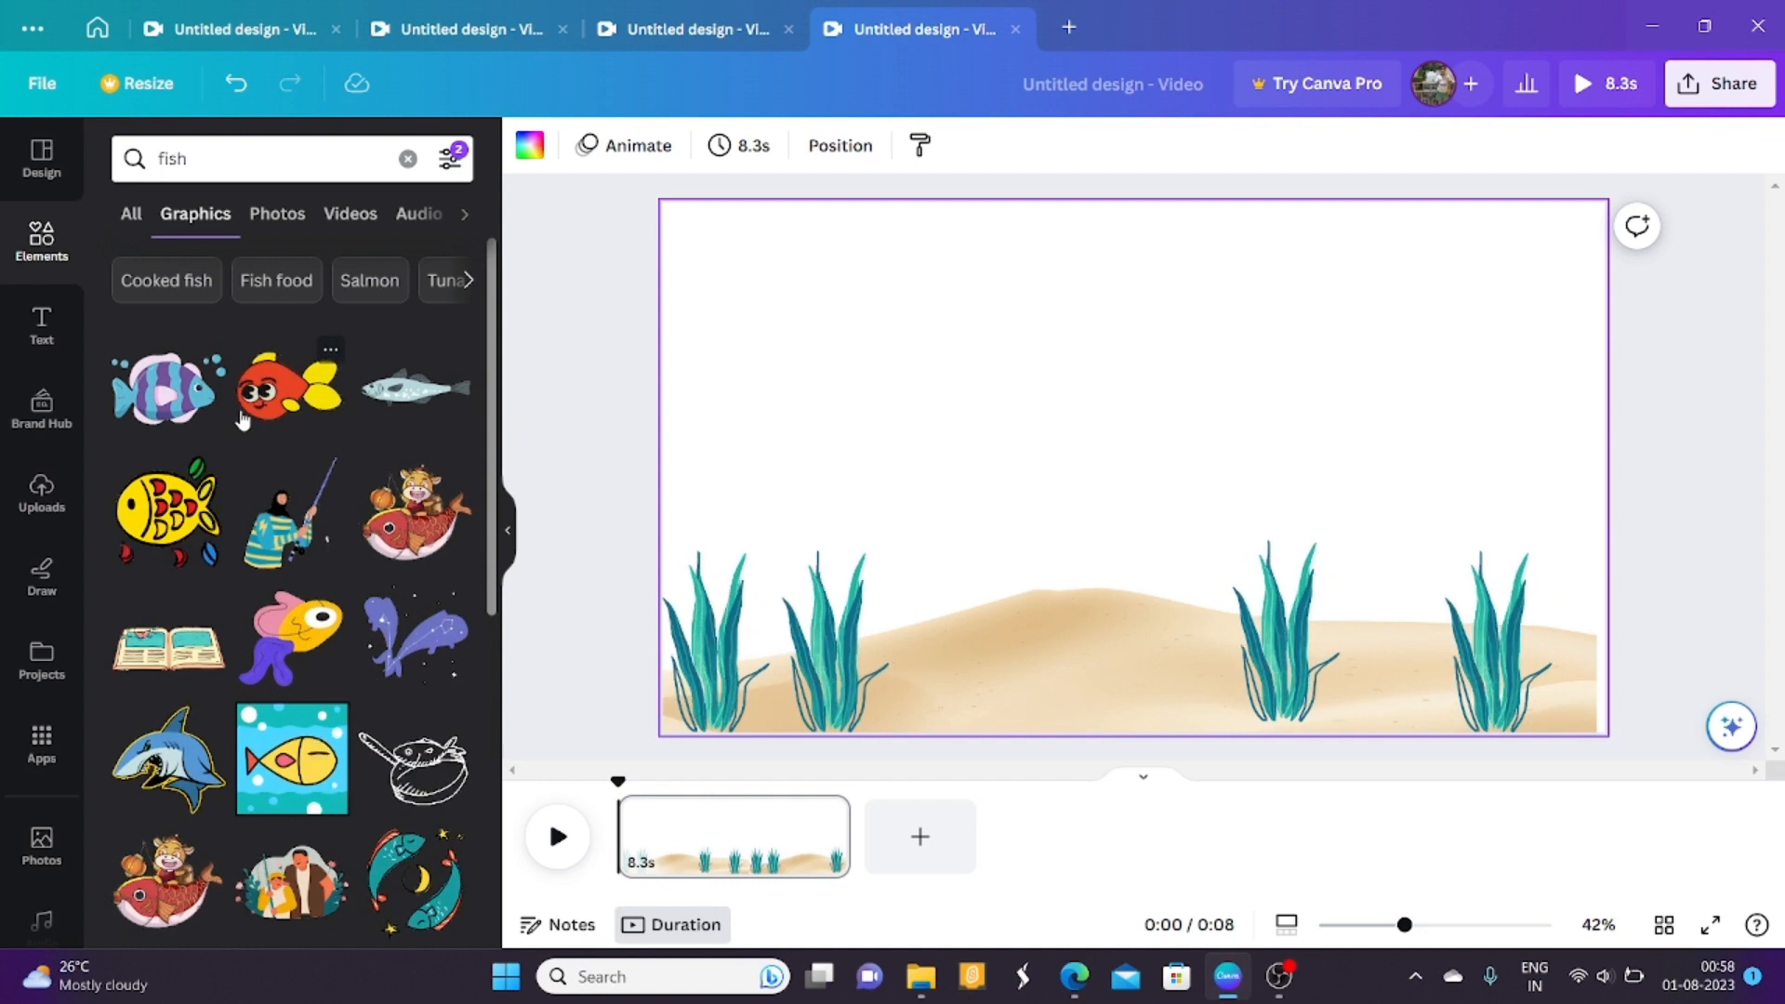
{"action": "left_click", "coordinate": [156, 159]}
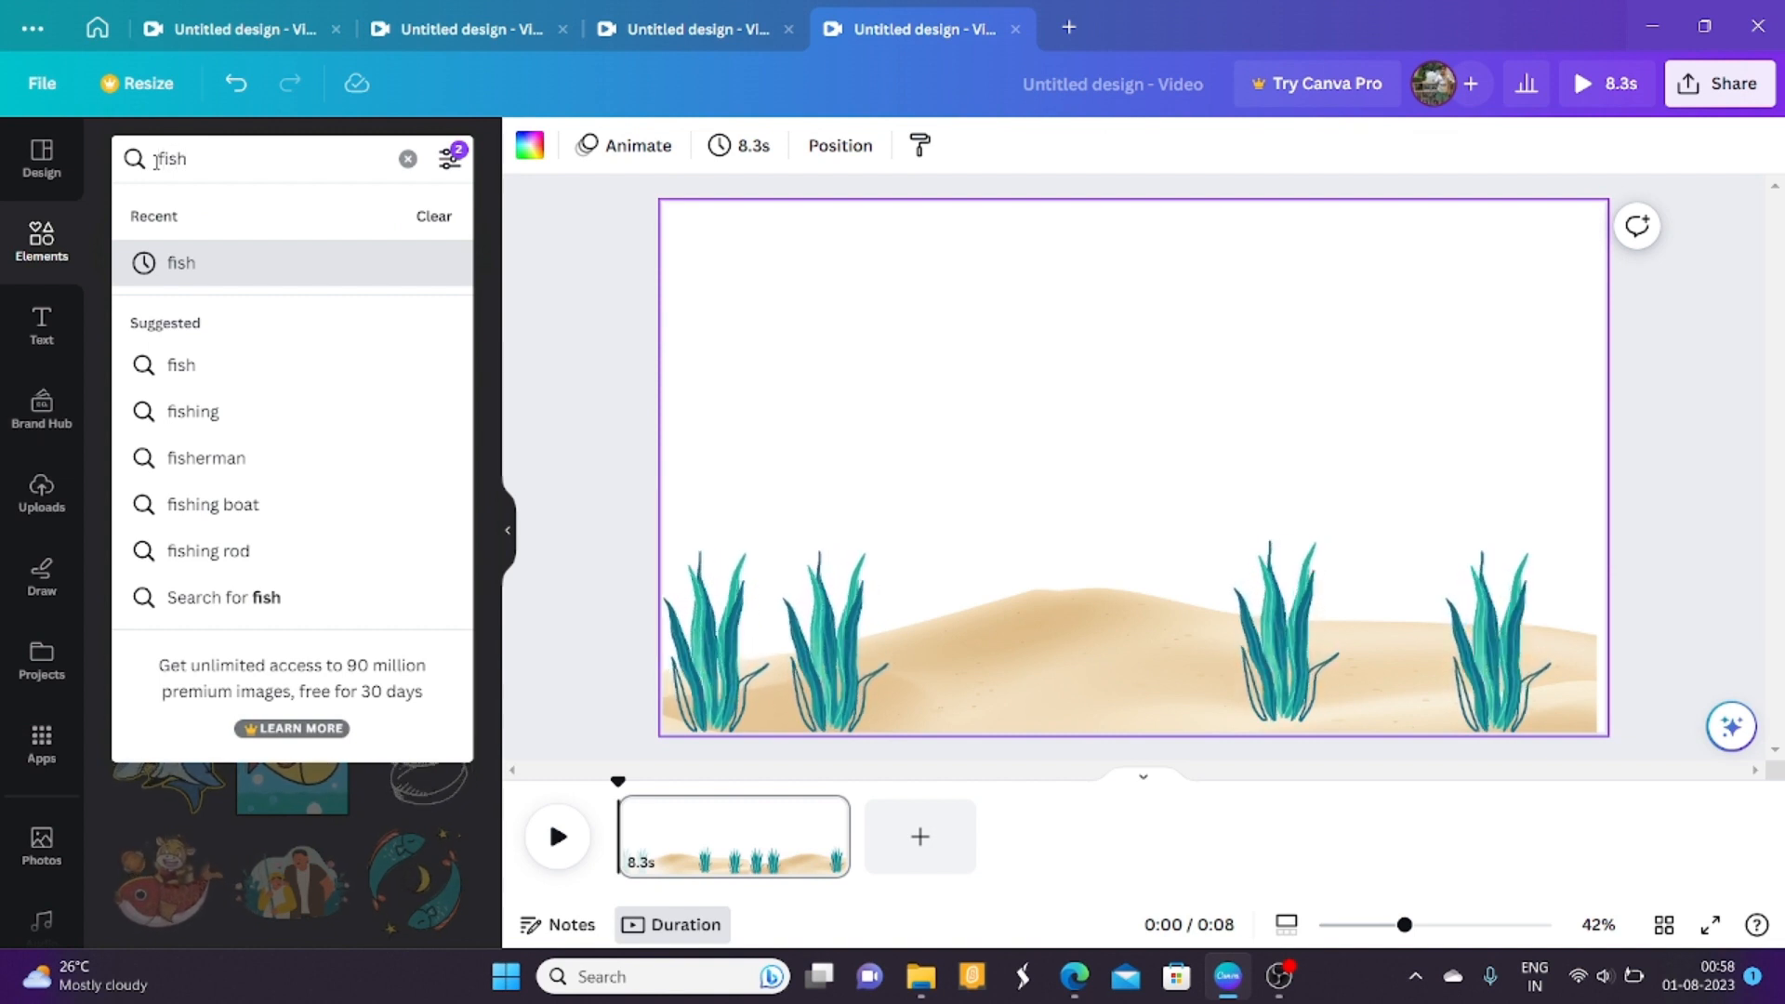
{"action": "type", "text": "sca"}
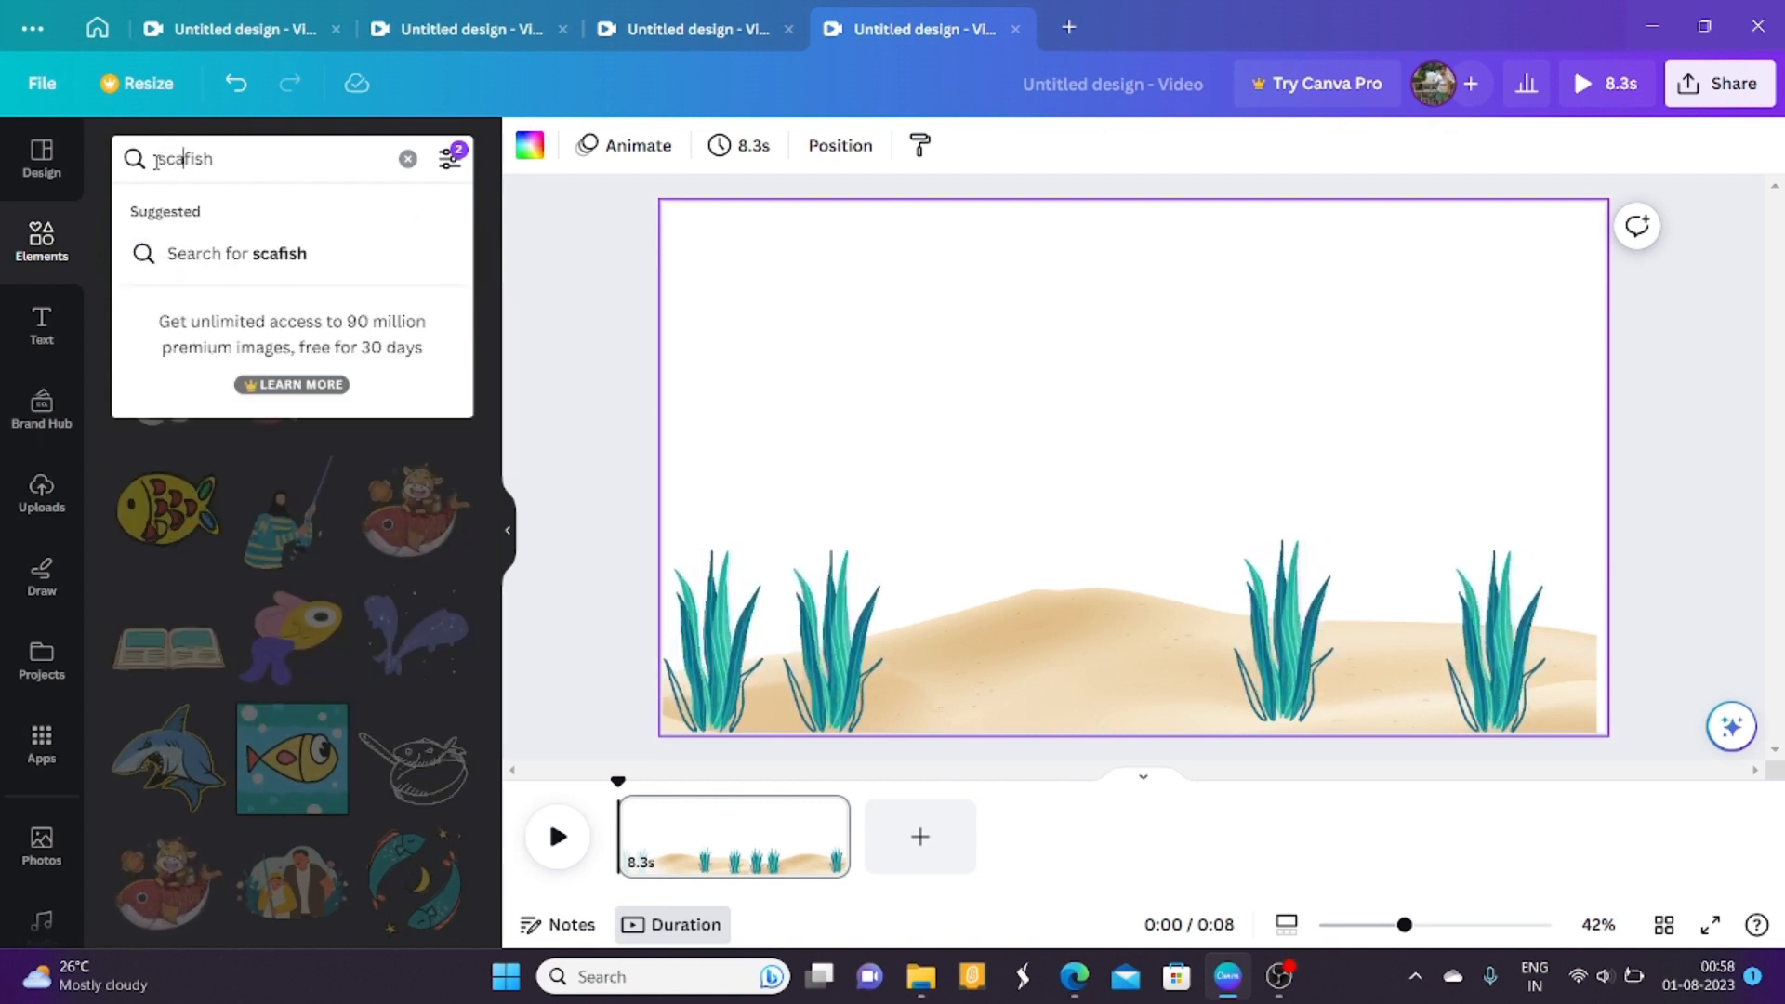
{"action": "type", "text": "red"}
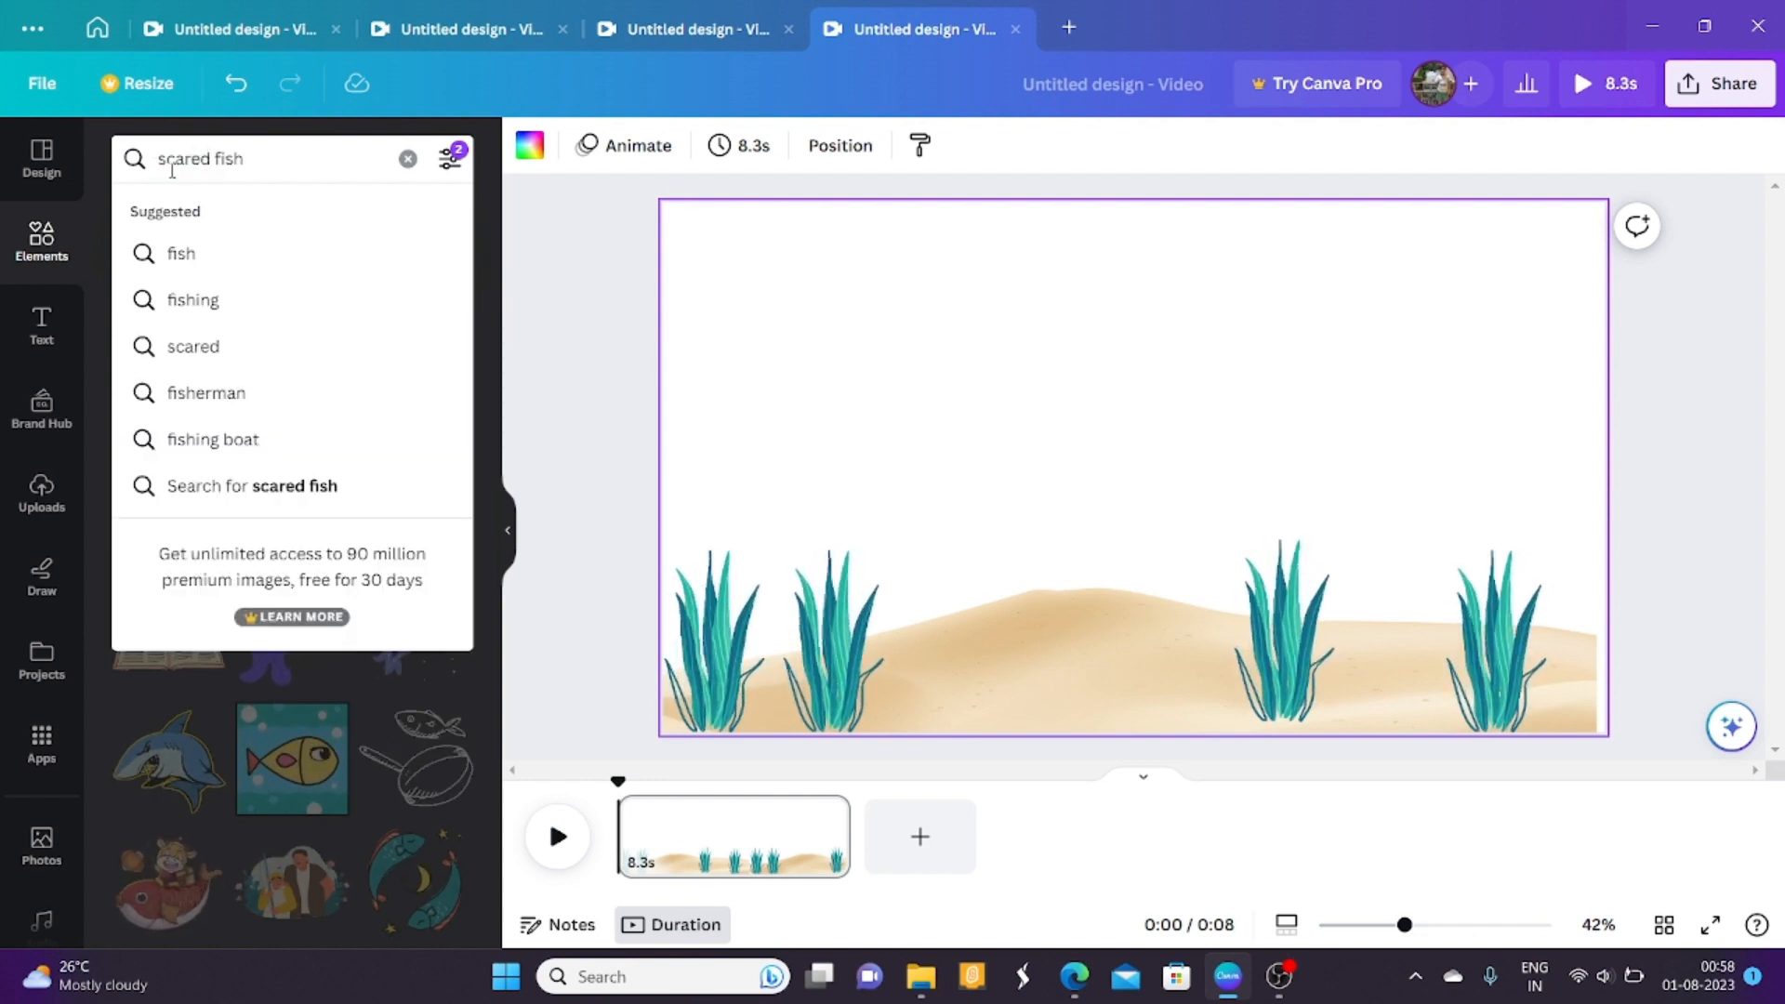
{"action": "left_click", "coordinate": [257, 488]}
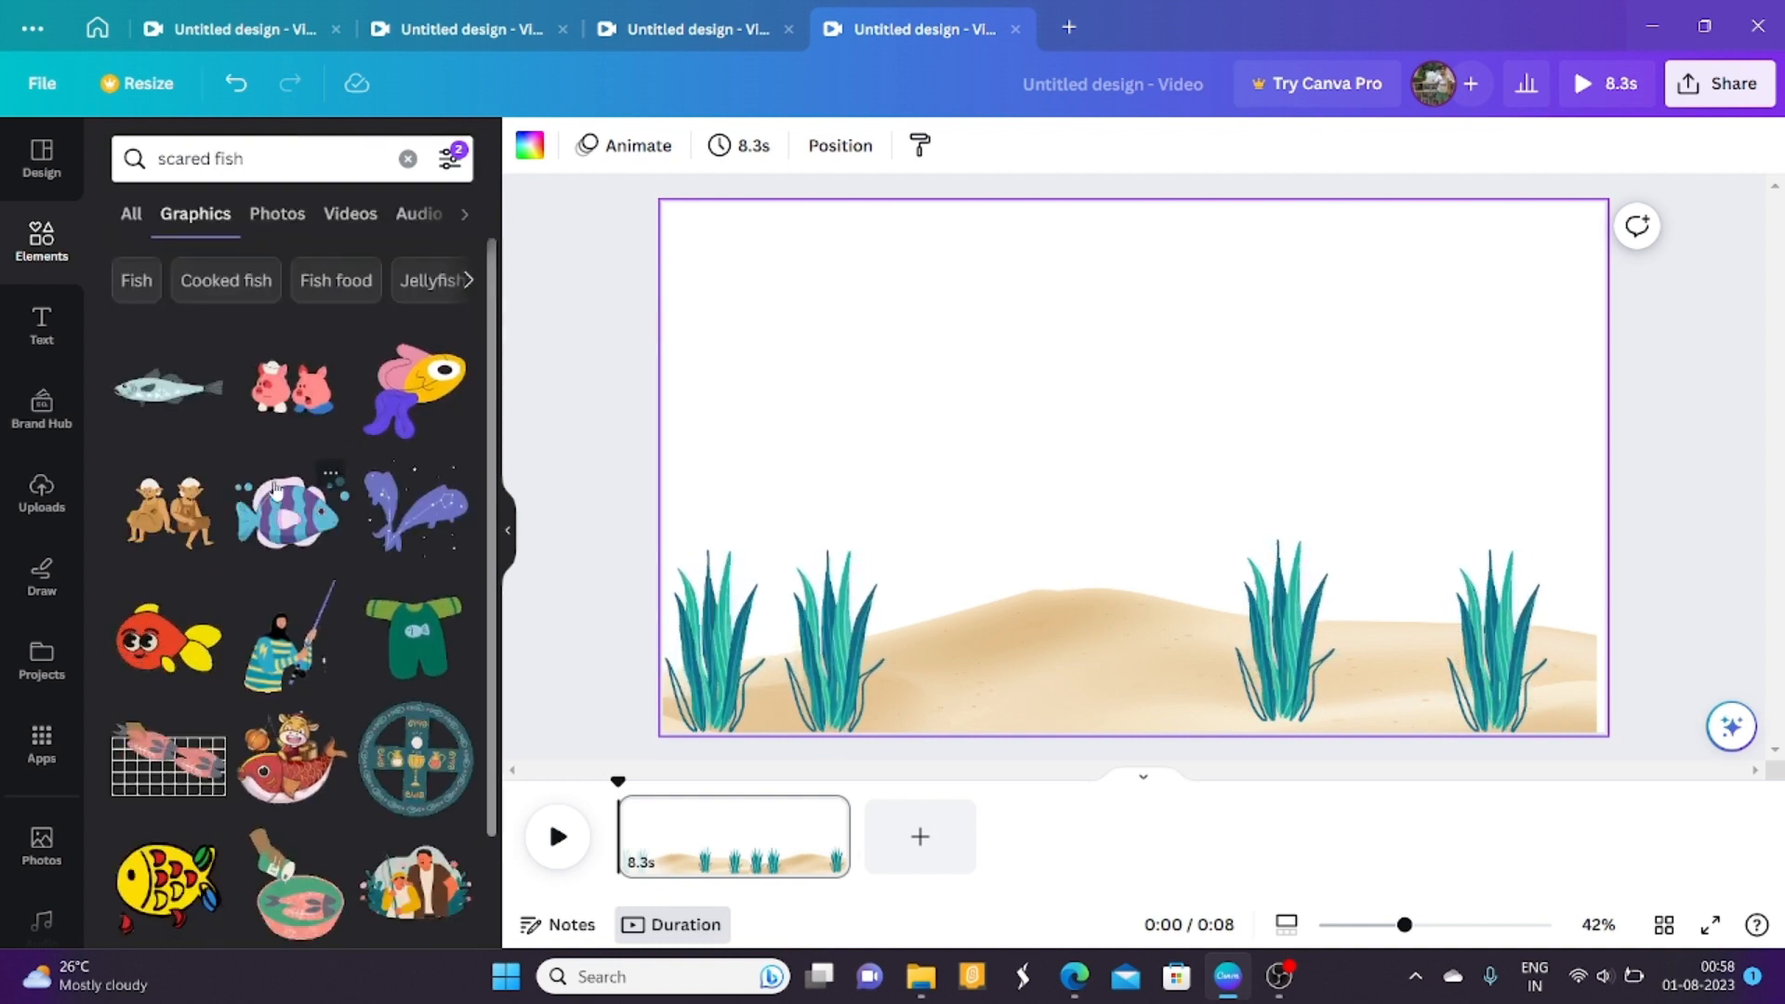
Add the animated red fish with yellow fins, shrink it, and place it above the sand in the middle of the scene.
{"action": "left_click", "coordinate": [171, 650]}
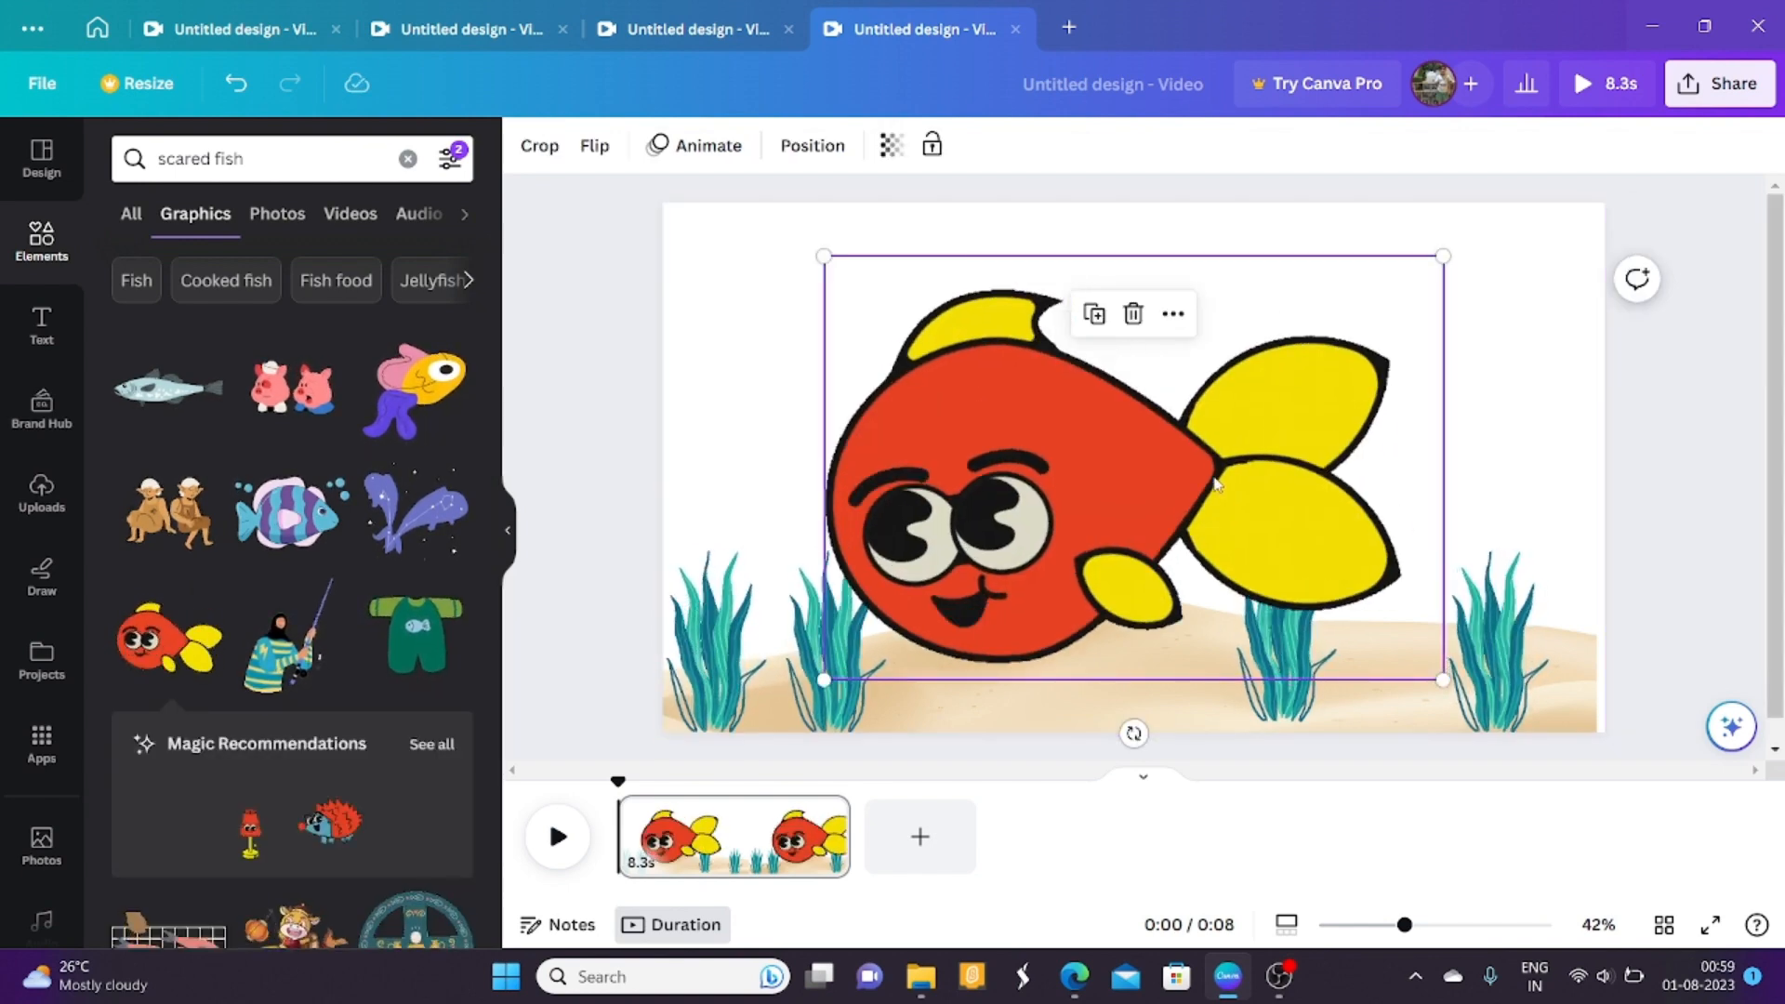
{"action": "left_click_drag", "start_coordinate": [1187, 475], "coordinate": [1244, 421]}
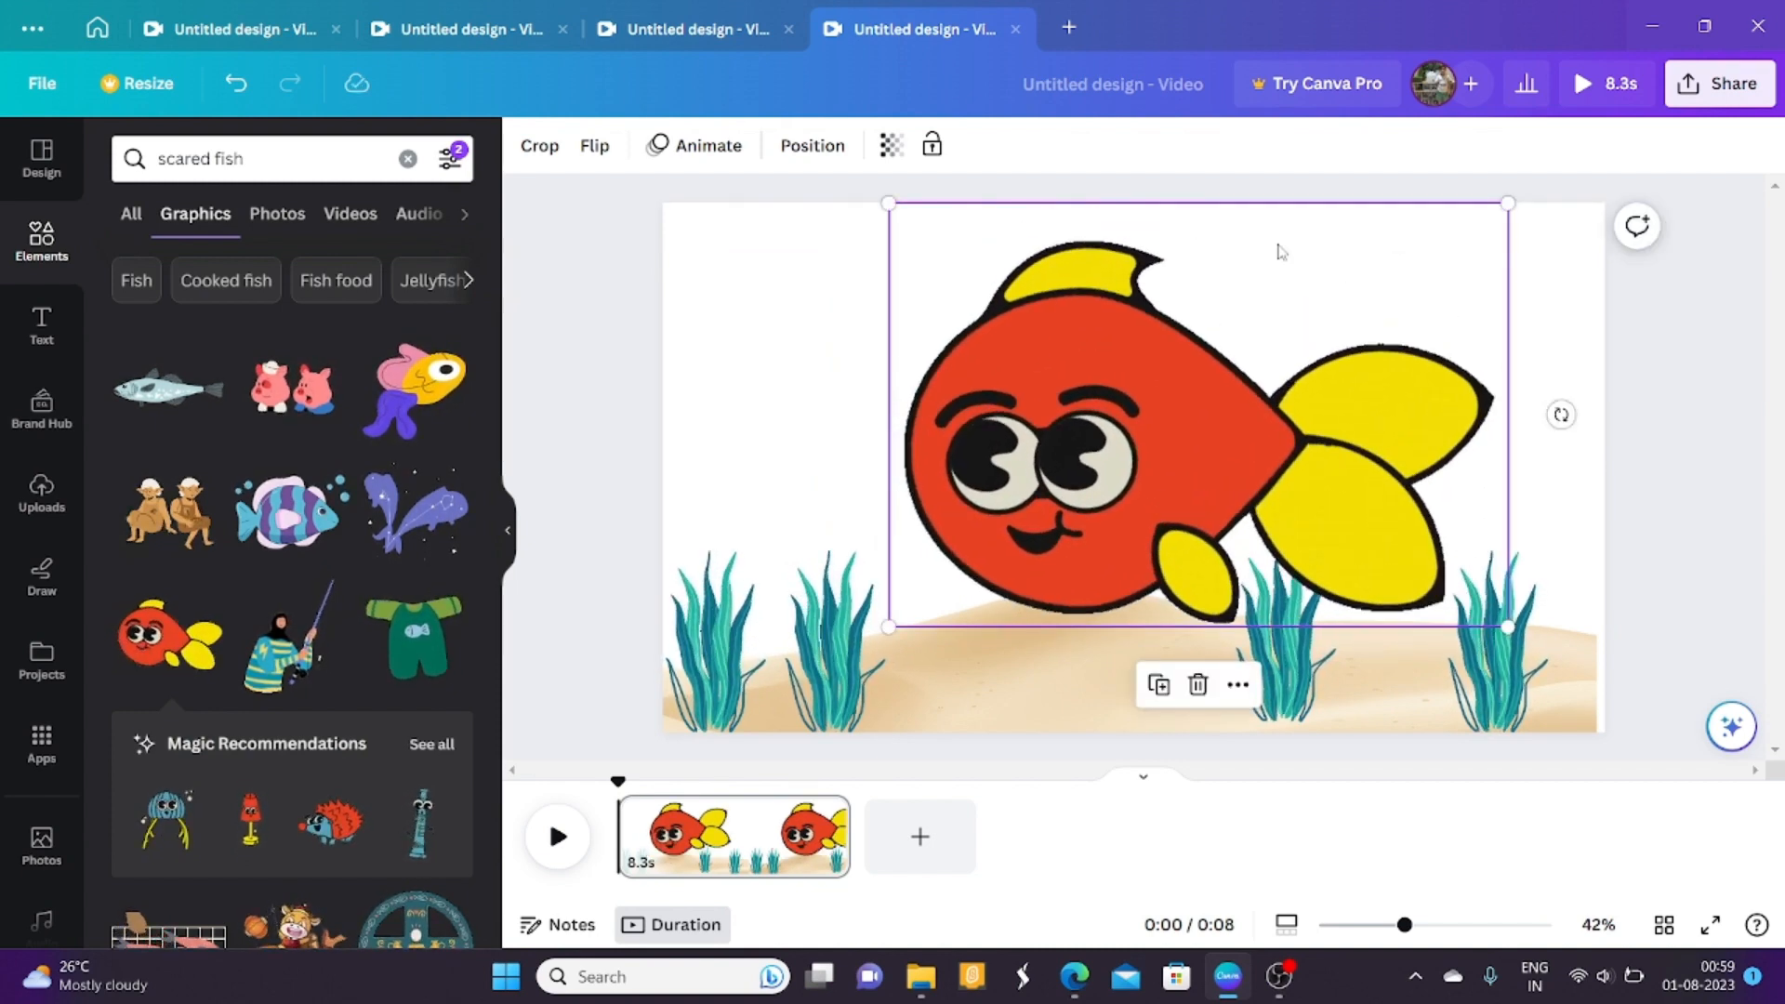
{"action": "left_click_drag", "start_coordinate": [1505, 203], "coordinate": [1330, 338]}
{"action": "left_click", "coordinate": [768, 502]}
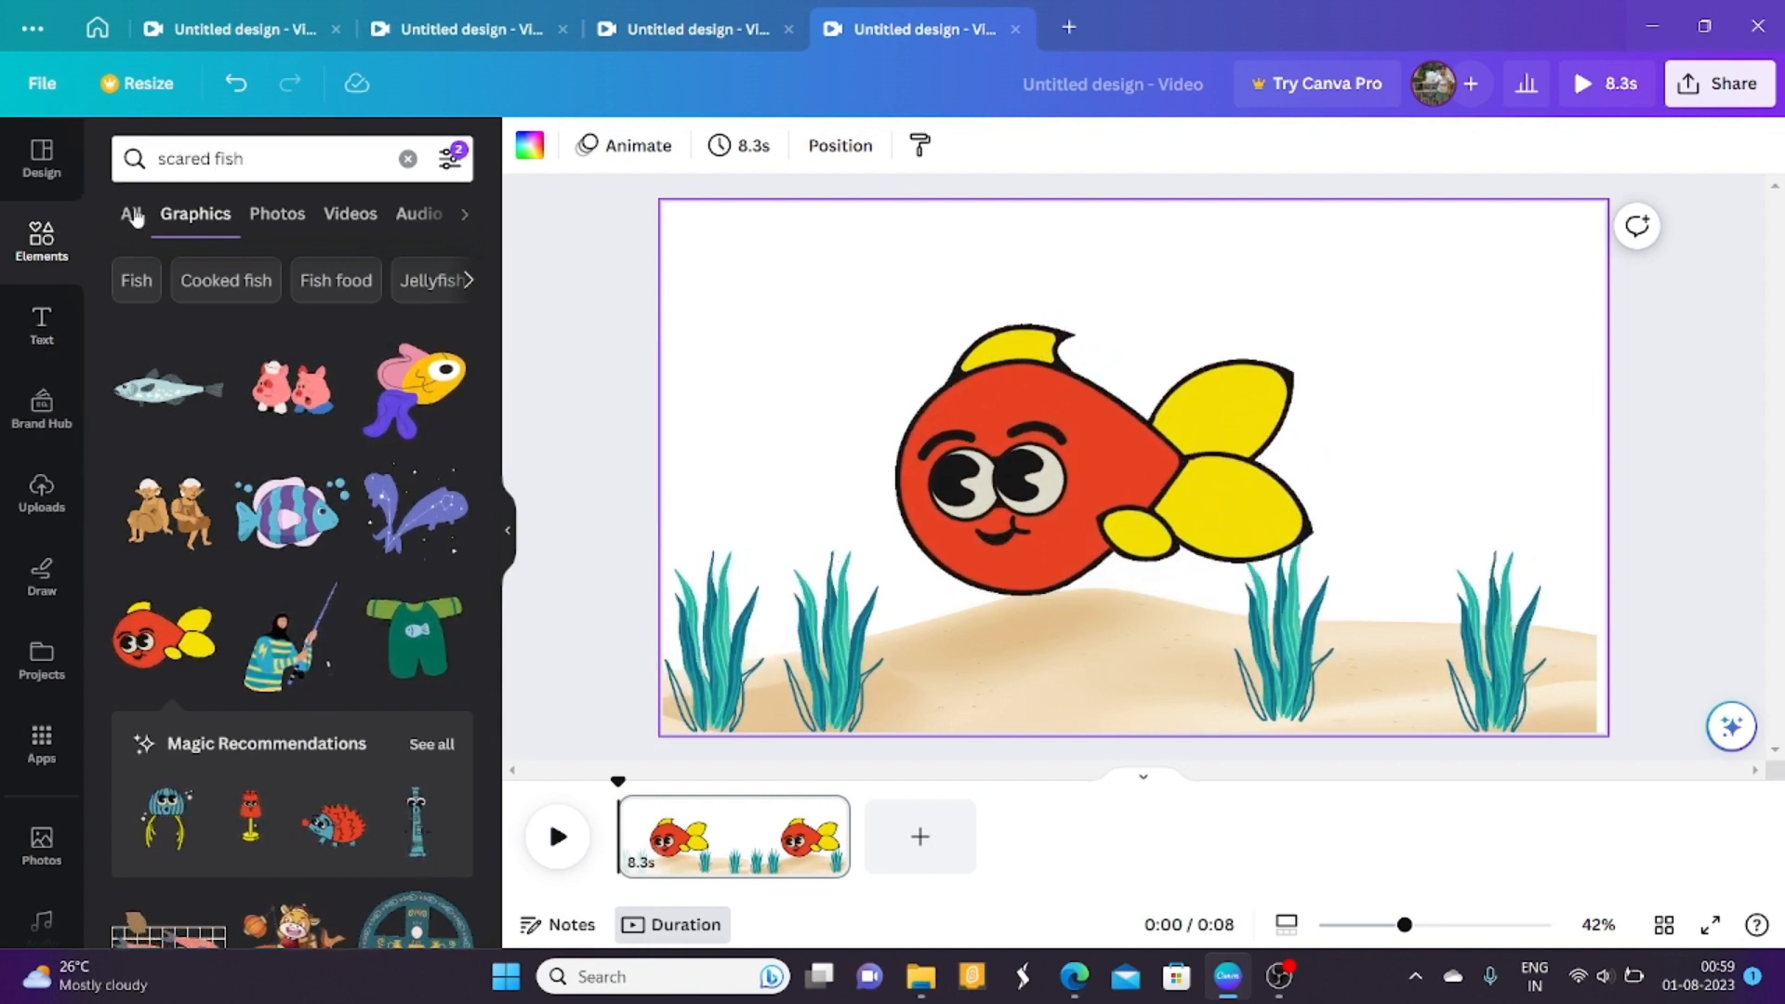
Clear the "scared fish" search term and add a rectangle shape to the scene.
{"action": "left_click", "coordinate": [296, 156]}
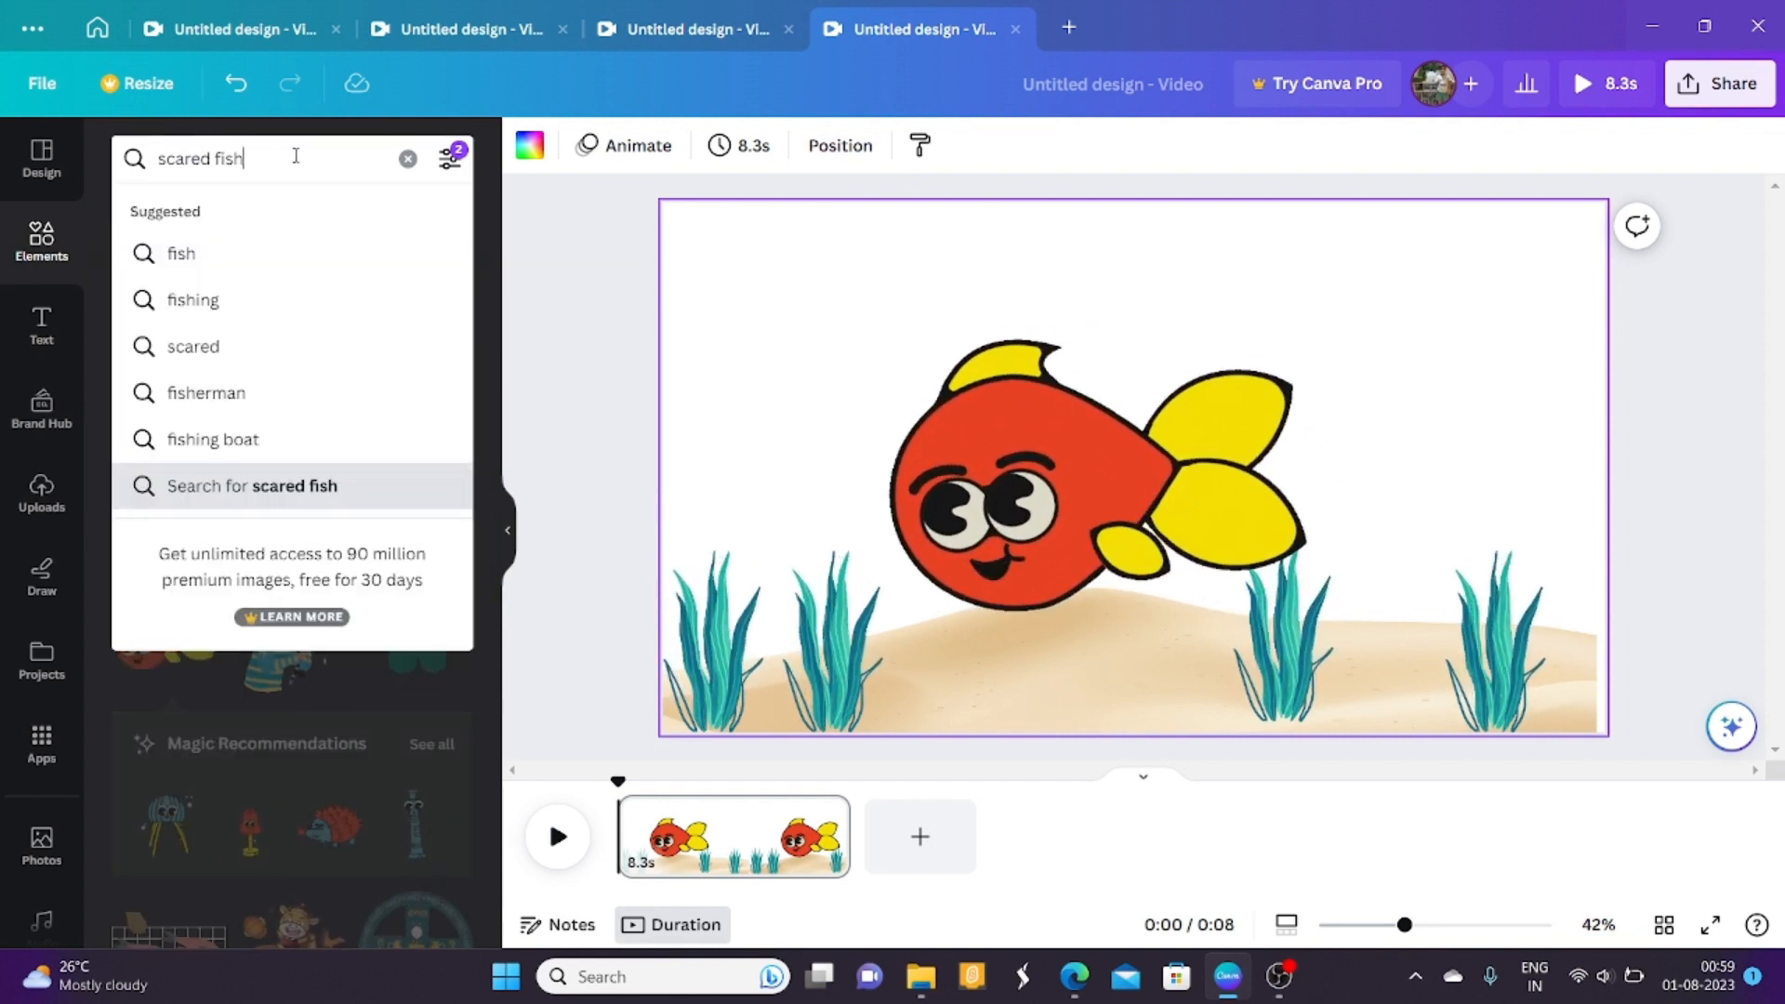
{"action": "key", "text": "BackSpace"}
{"action": "key", "text": "BackSpace"}
{"action": "key", "text": "BackSpace"}
{"action": "key", "text": "BackSpace"}
{"action": "key", "text": "BackSpace"}
{"action": "key", "text": "BackSpace"}
{"action": "key", "text": "BackSpace"}
{"action": "key", "text": "BackSpace"}
{"action": "key", "text": "BackSpace"}
{"action": "key", "text": "BackSpace"}
{"action": "key", "text": "BackSpace"}
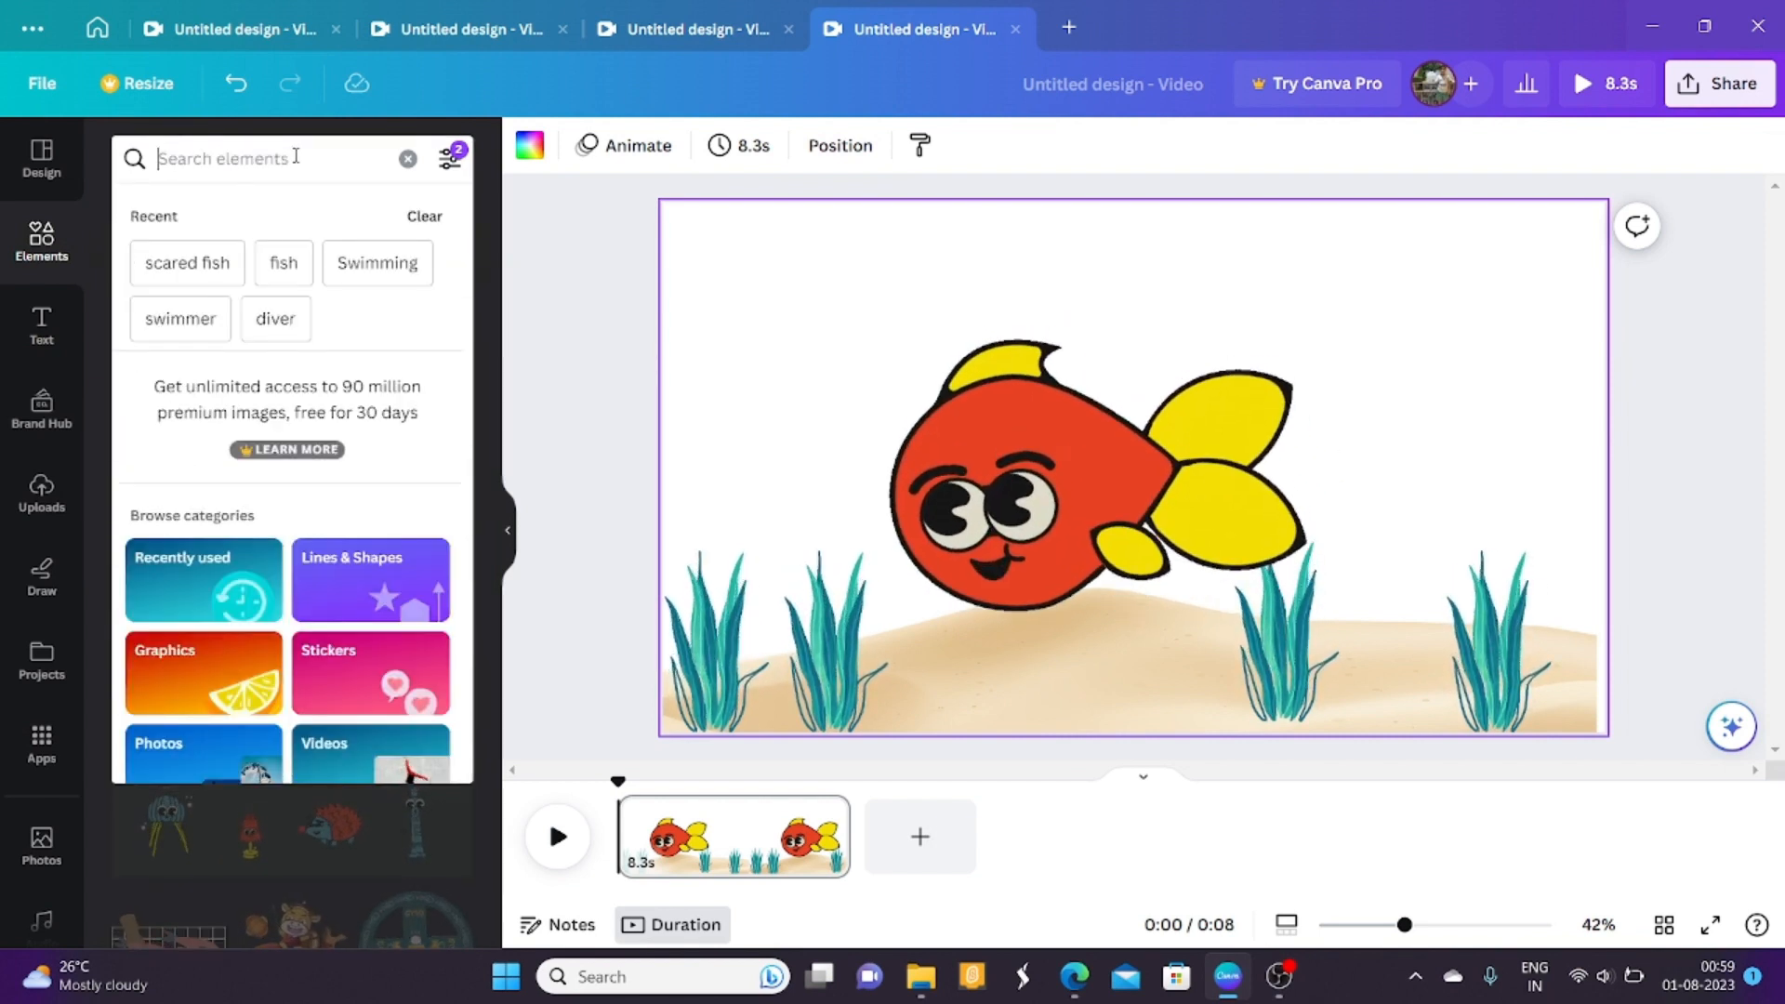
{"action": "type", "text": "rec"}
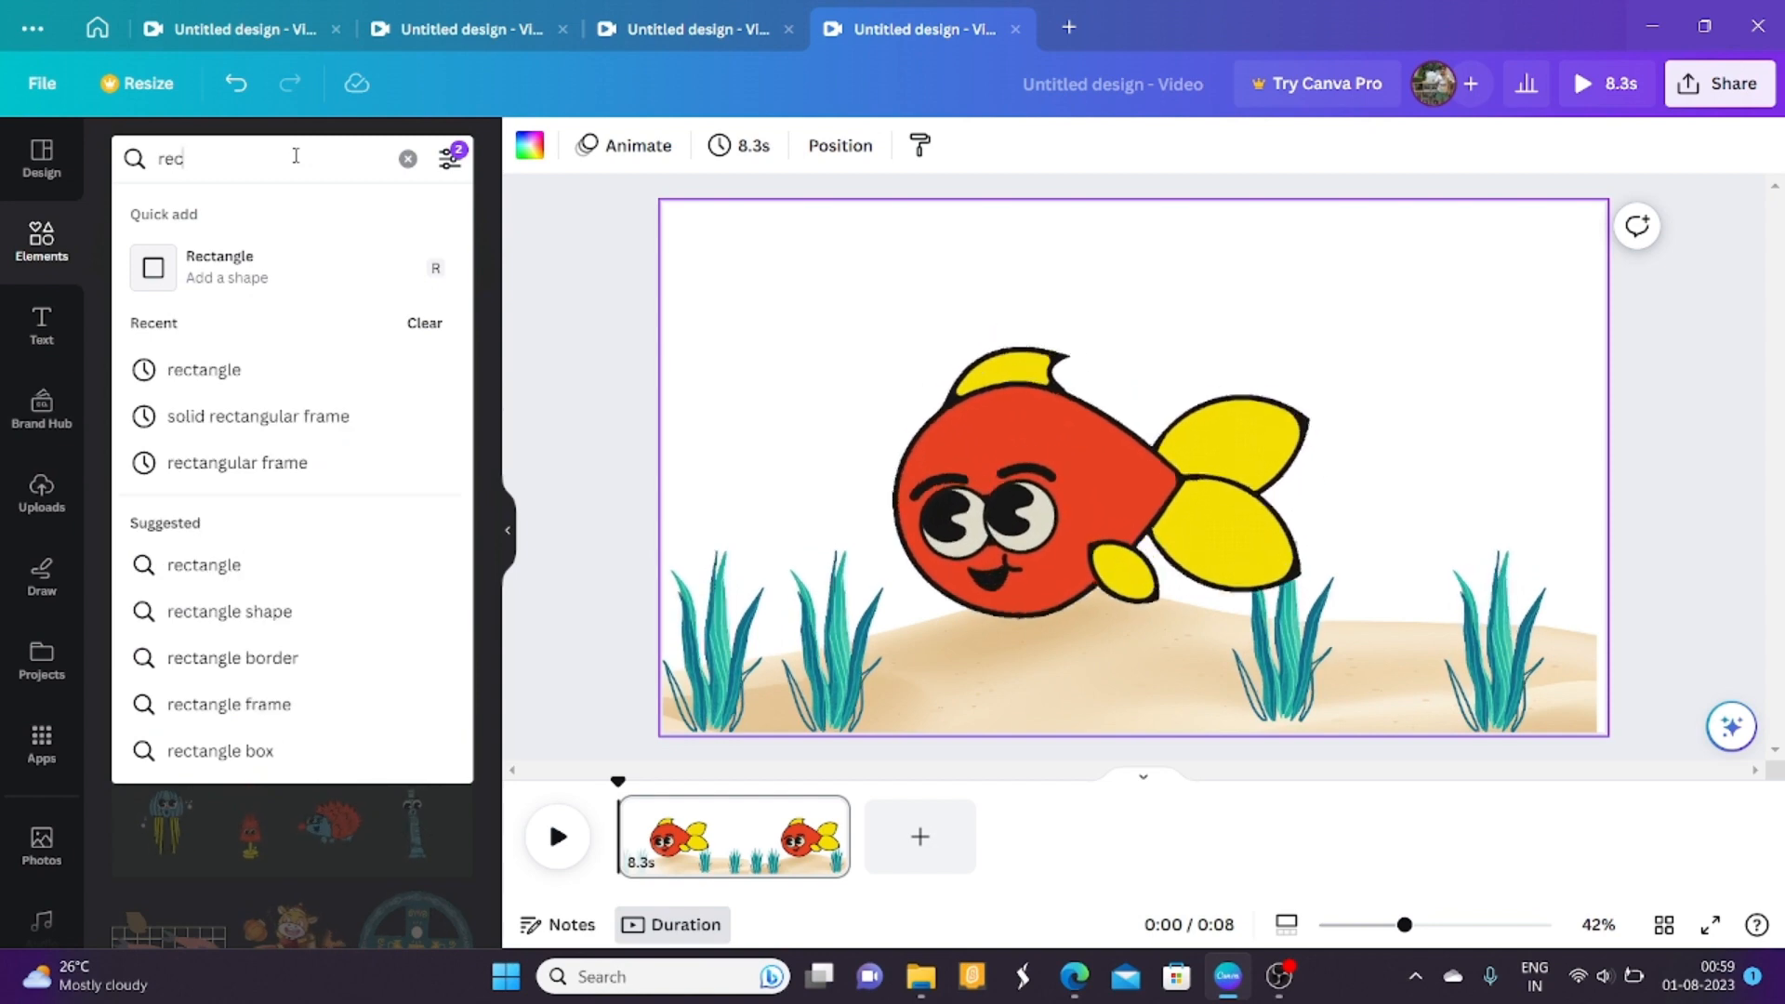
{"action": "type", "text": "ta"}
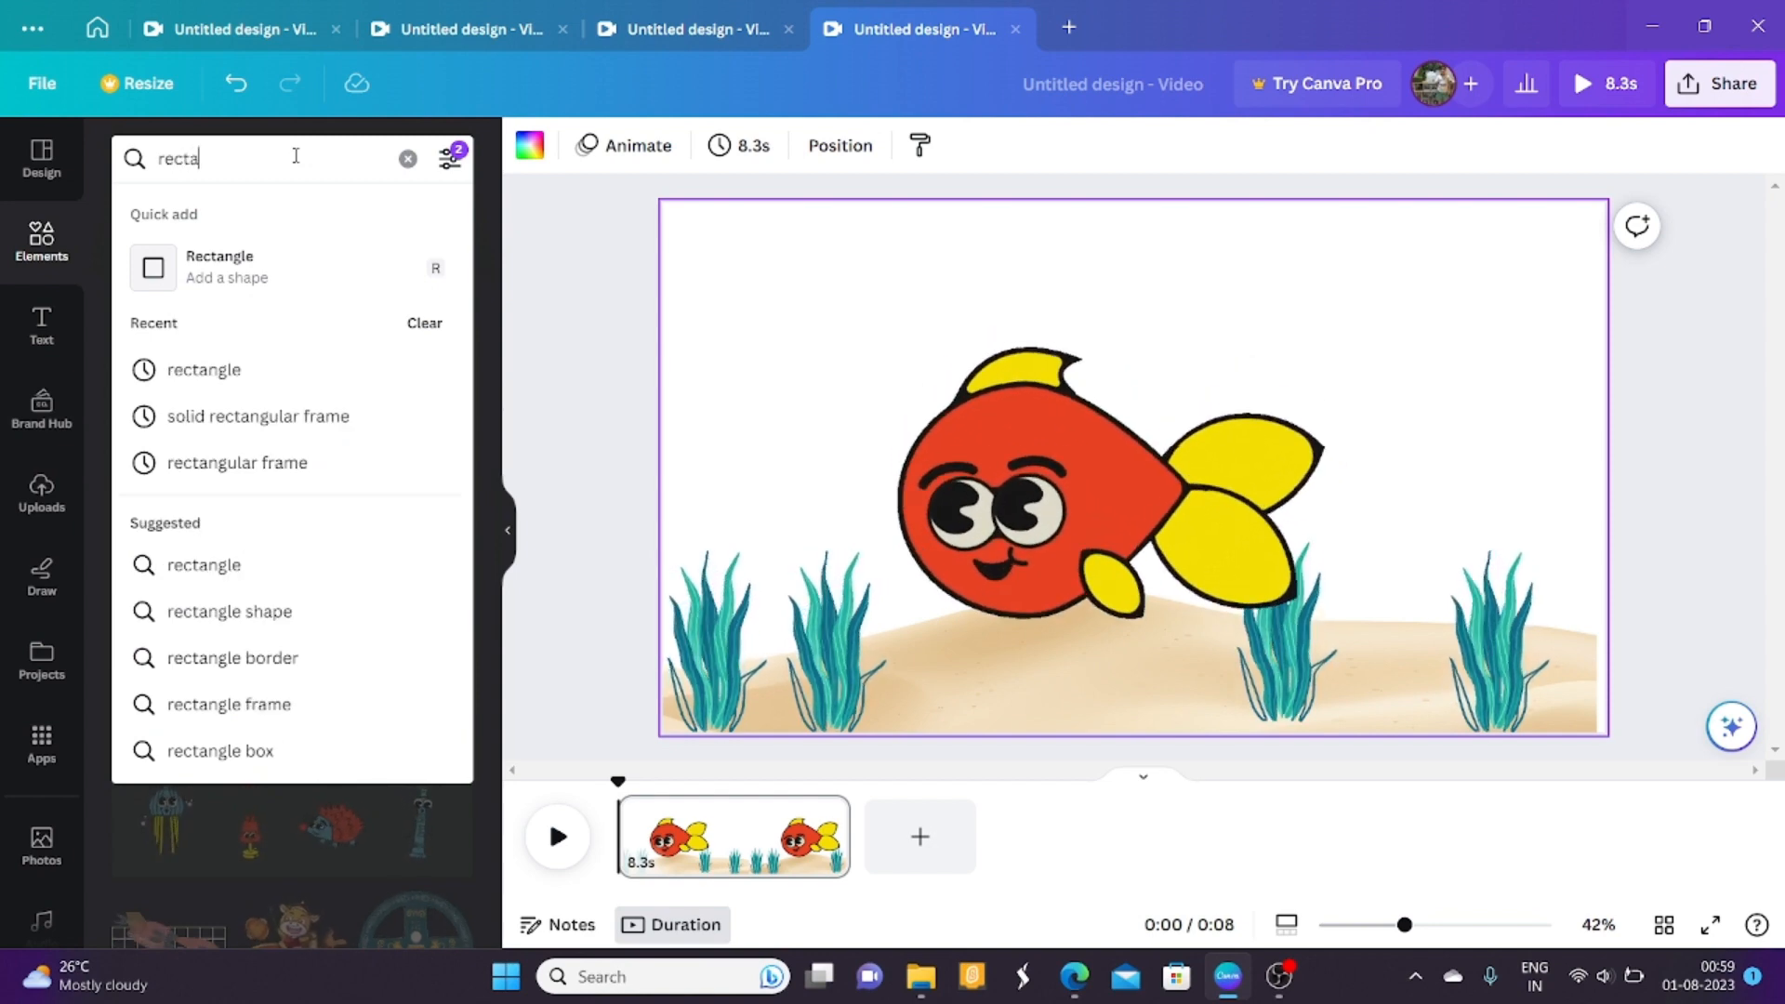
{"action": "left_click", "coordinate": [178, 270]}
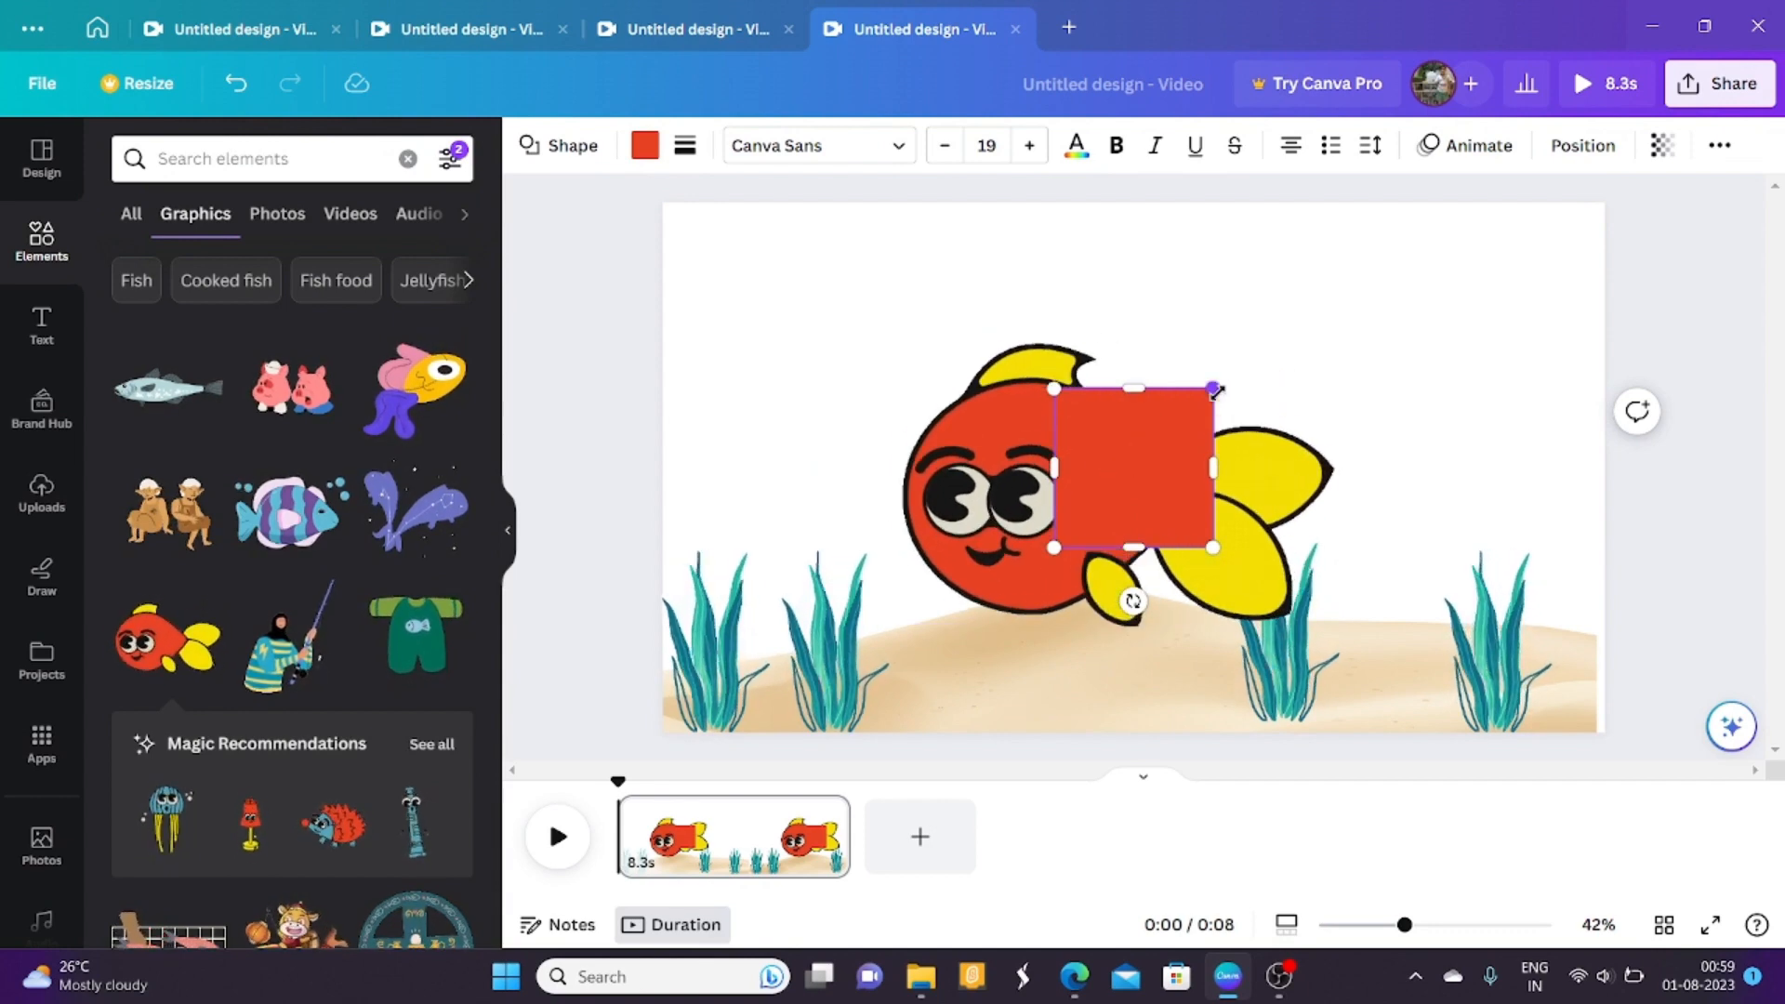
Shrink the red rectangle to a small patch and move it onto the fish's body just below the mouth.
{"action": "left_click_drag", "start_coordinate": [1213, 388], "coordinate": [1099, 472]}
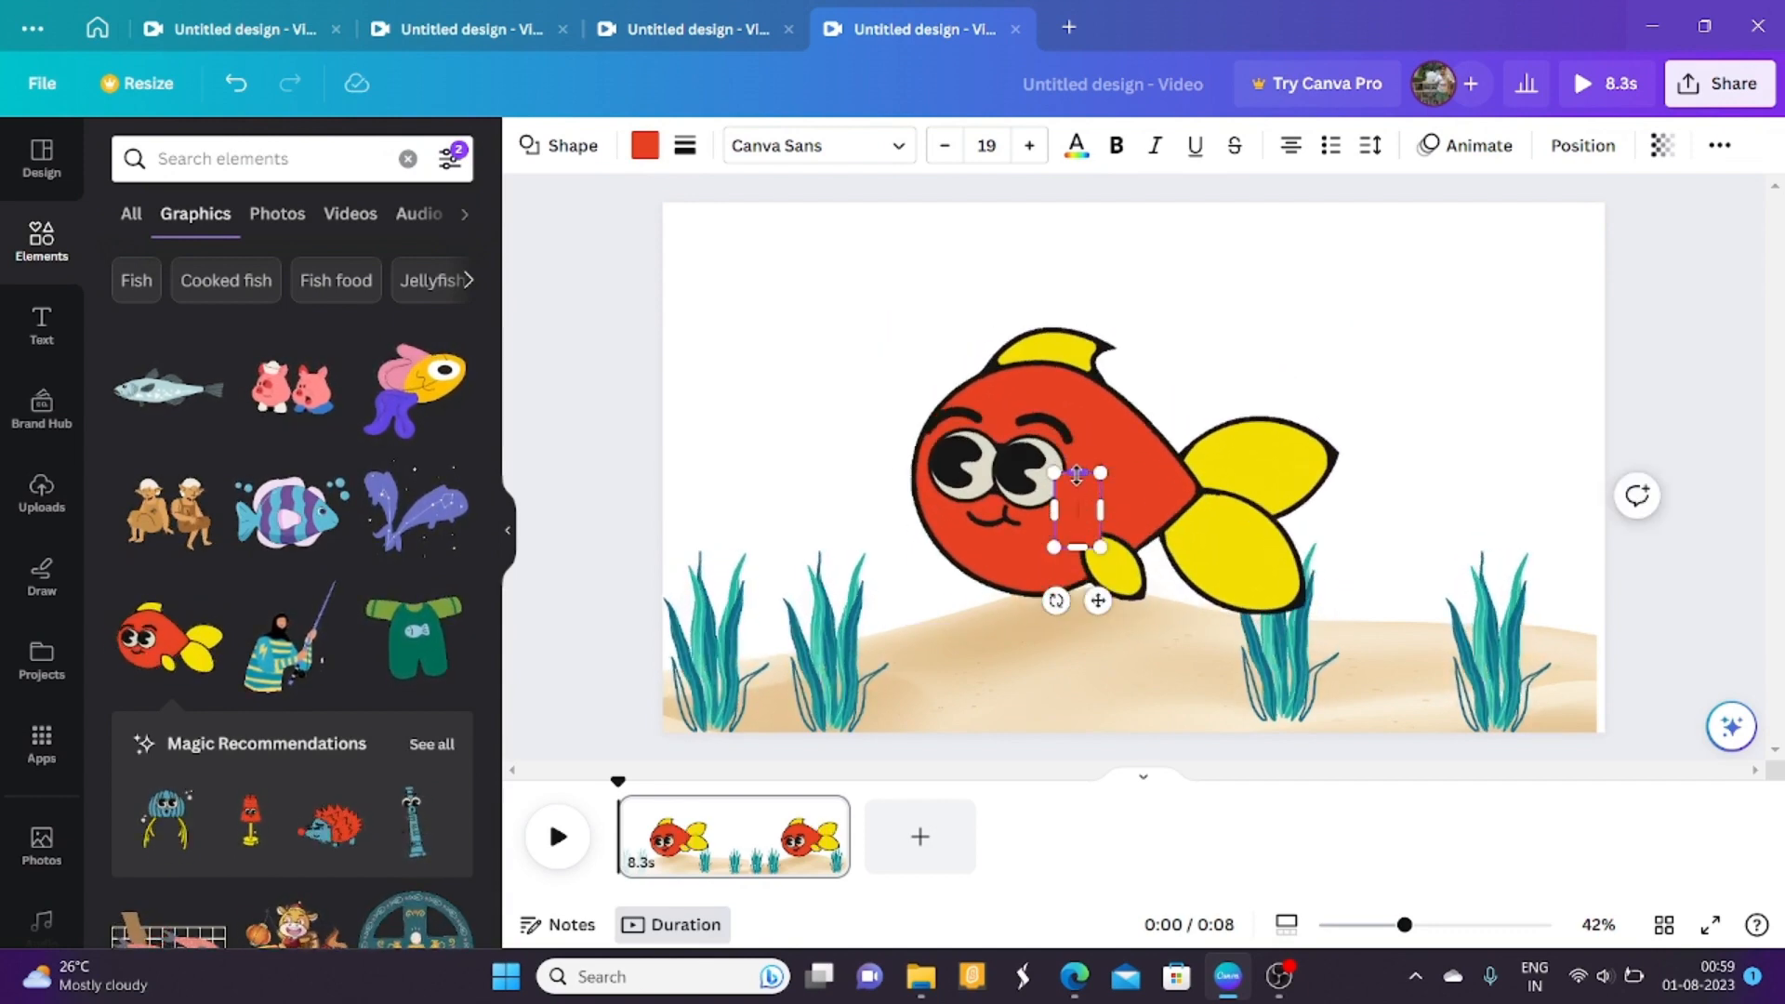
{"action": "left_click_drag", "start_coordinate": [1077, 499], "coordinate": [1151, 522]}
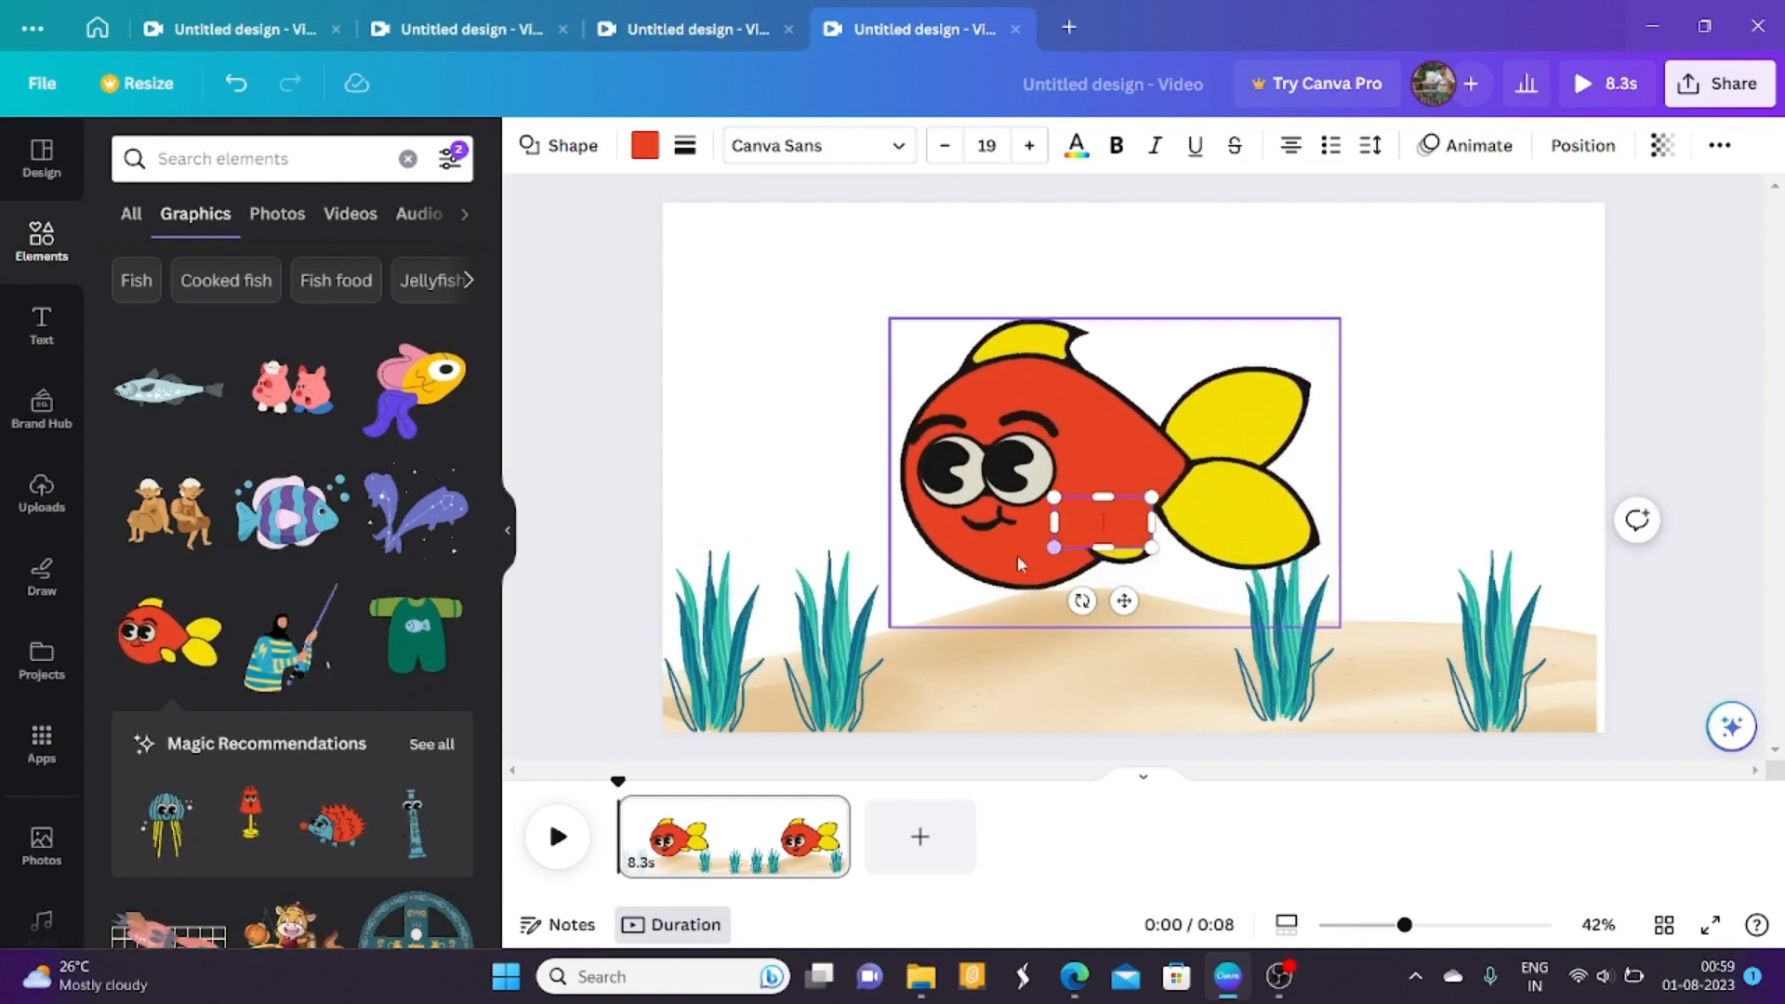
{"action": "left_click_drag", "start_coordinate": [1095, 603], "coordinate": [1050, 618]}
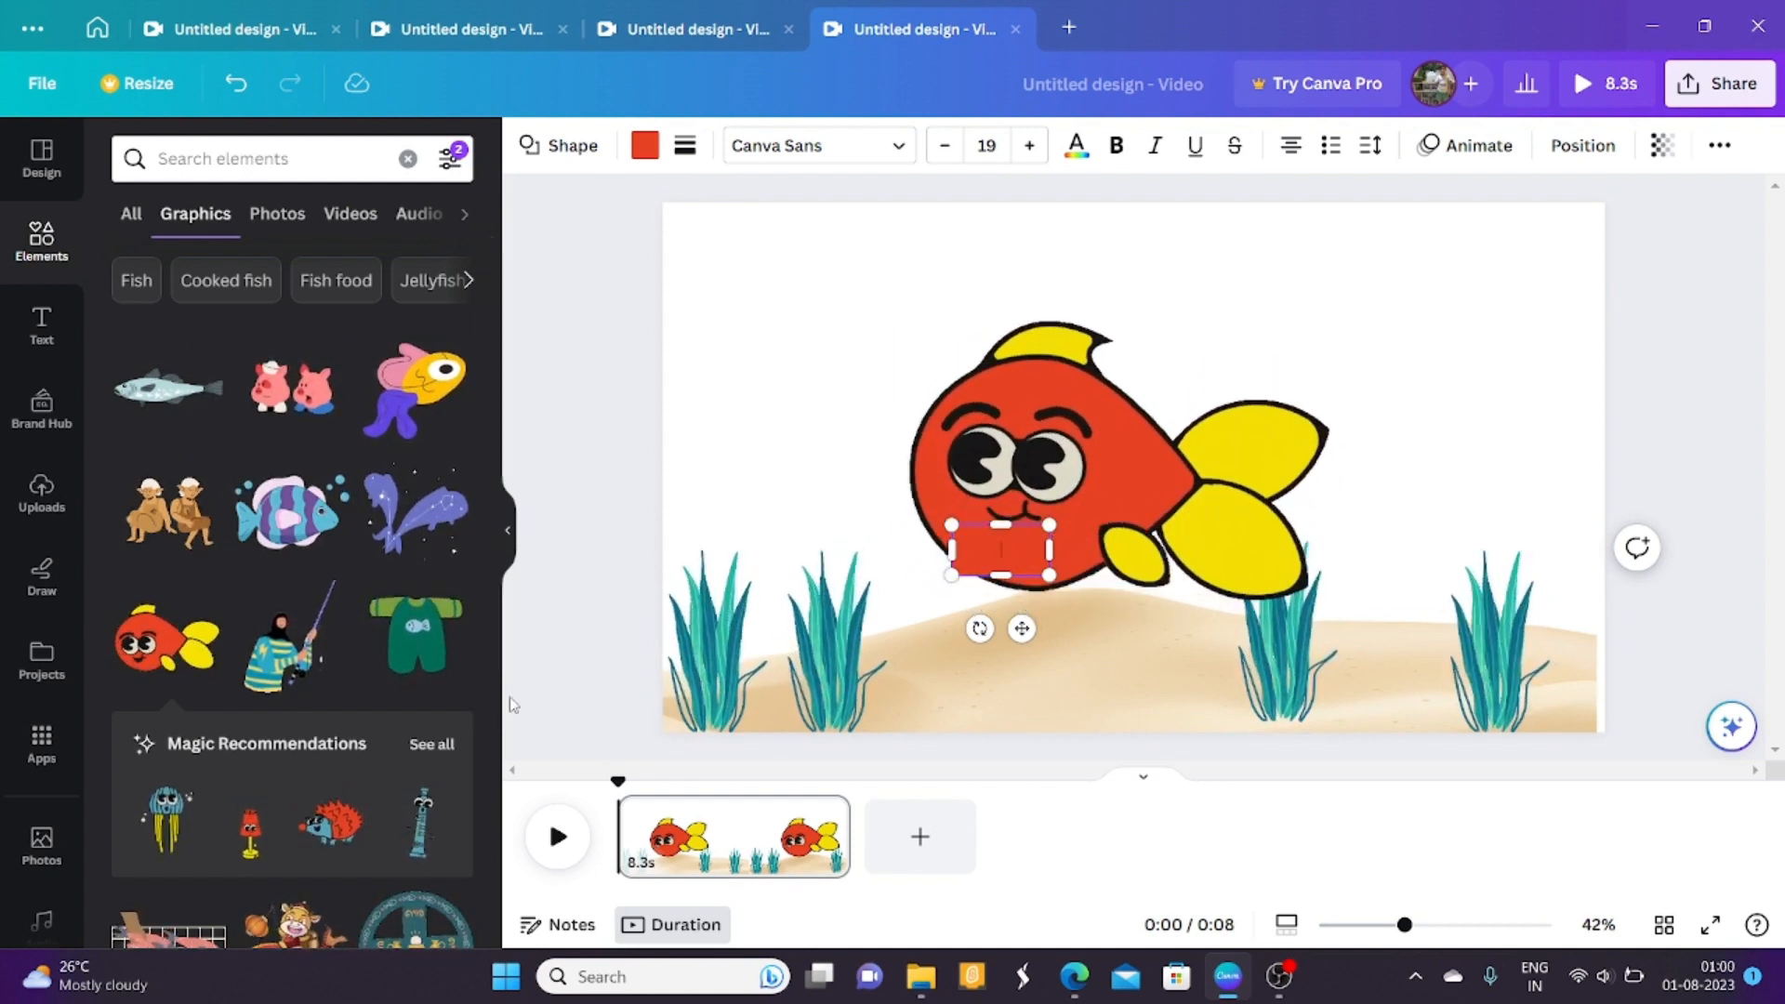
{"action": "left_click_drag", "start_coordinate": [488, 689], "coordinate": [474, 974]}
{"action": "left_click_drag", "start_coordinate": [484, 726], "coordinate": [512, 841]}
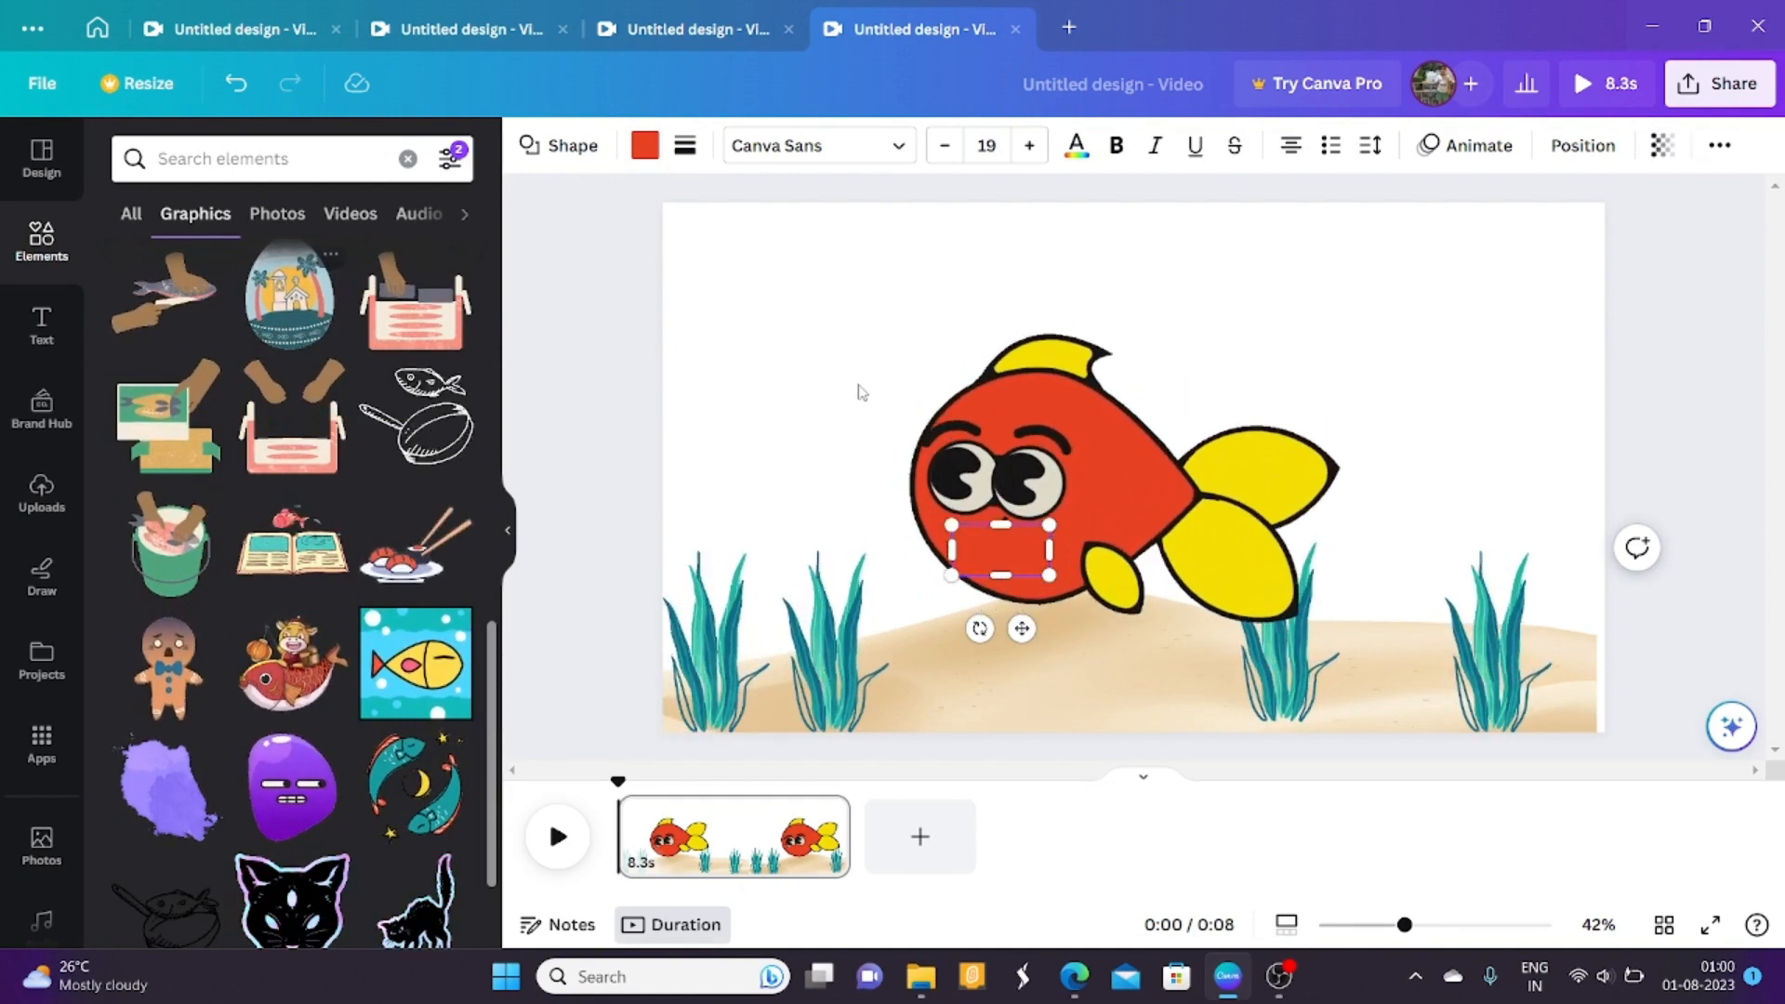
{"action": "left_click", "coordinate": [289, 296]}
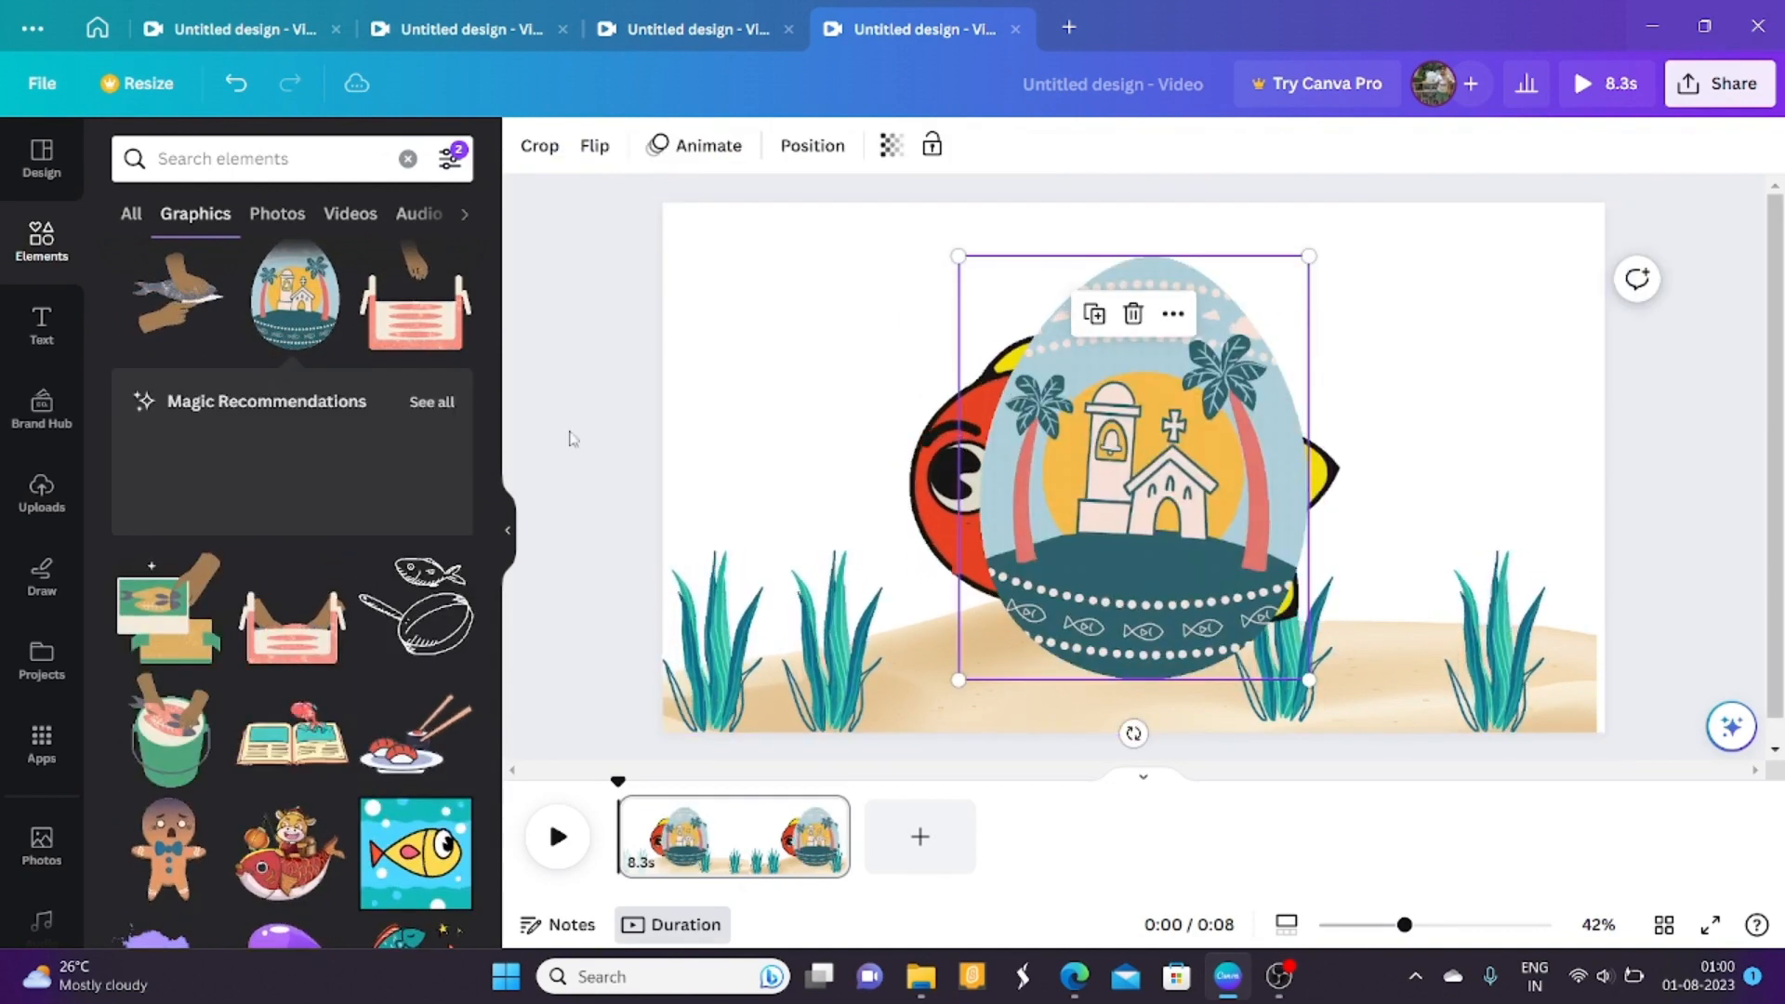
{"action": "left_click_drag", "start_coordinate": [1133, 465], "coordinate": [629, 389]}
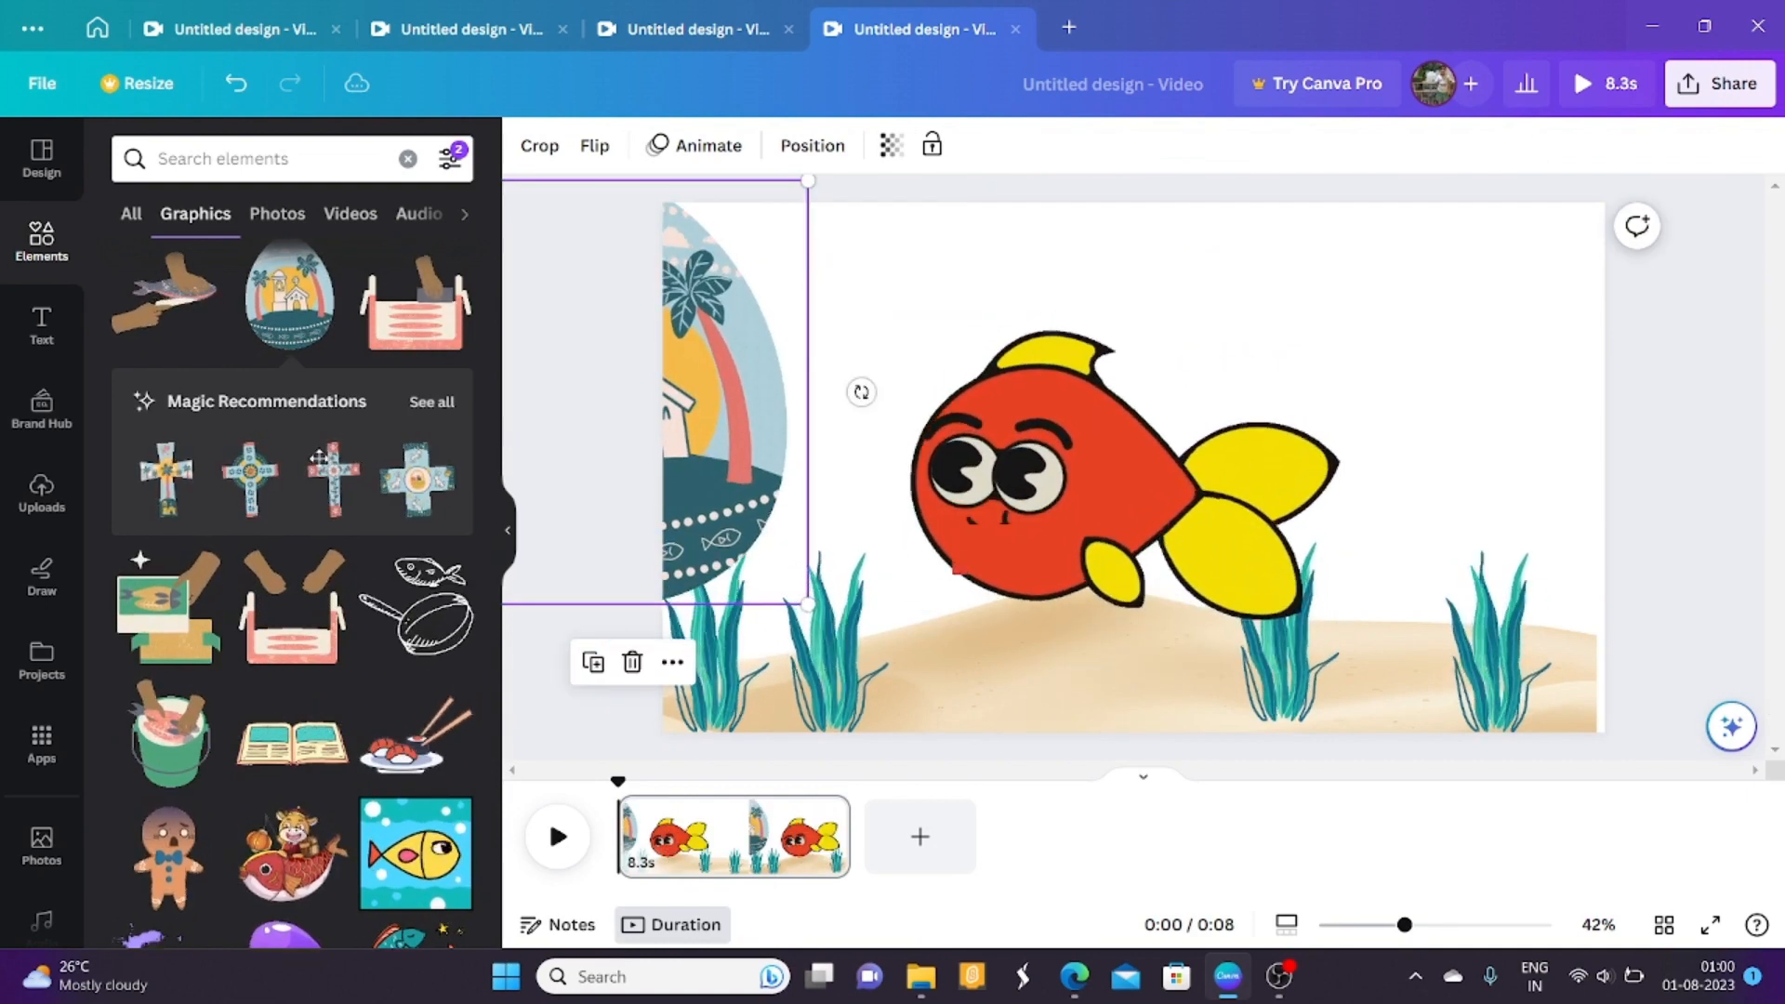
{"action": "key", "text": "Delete"}
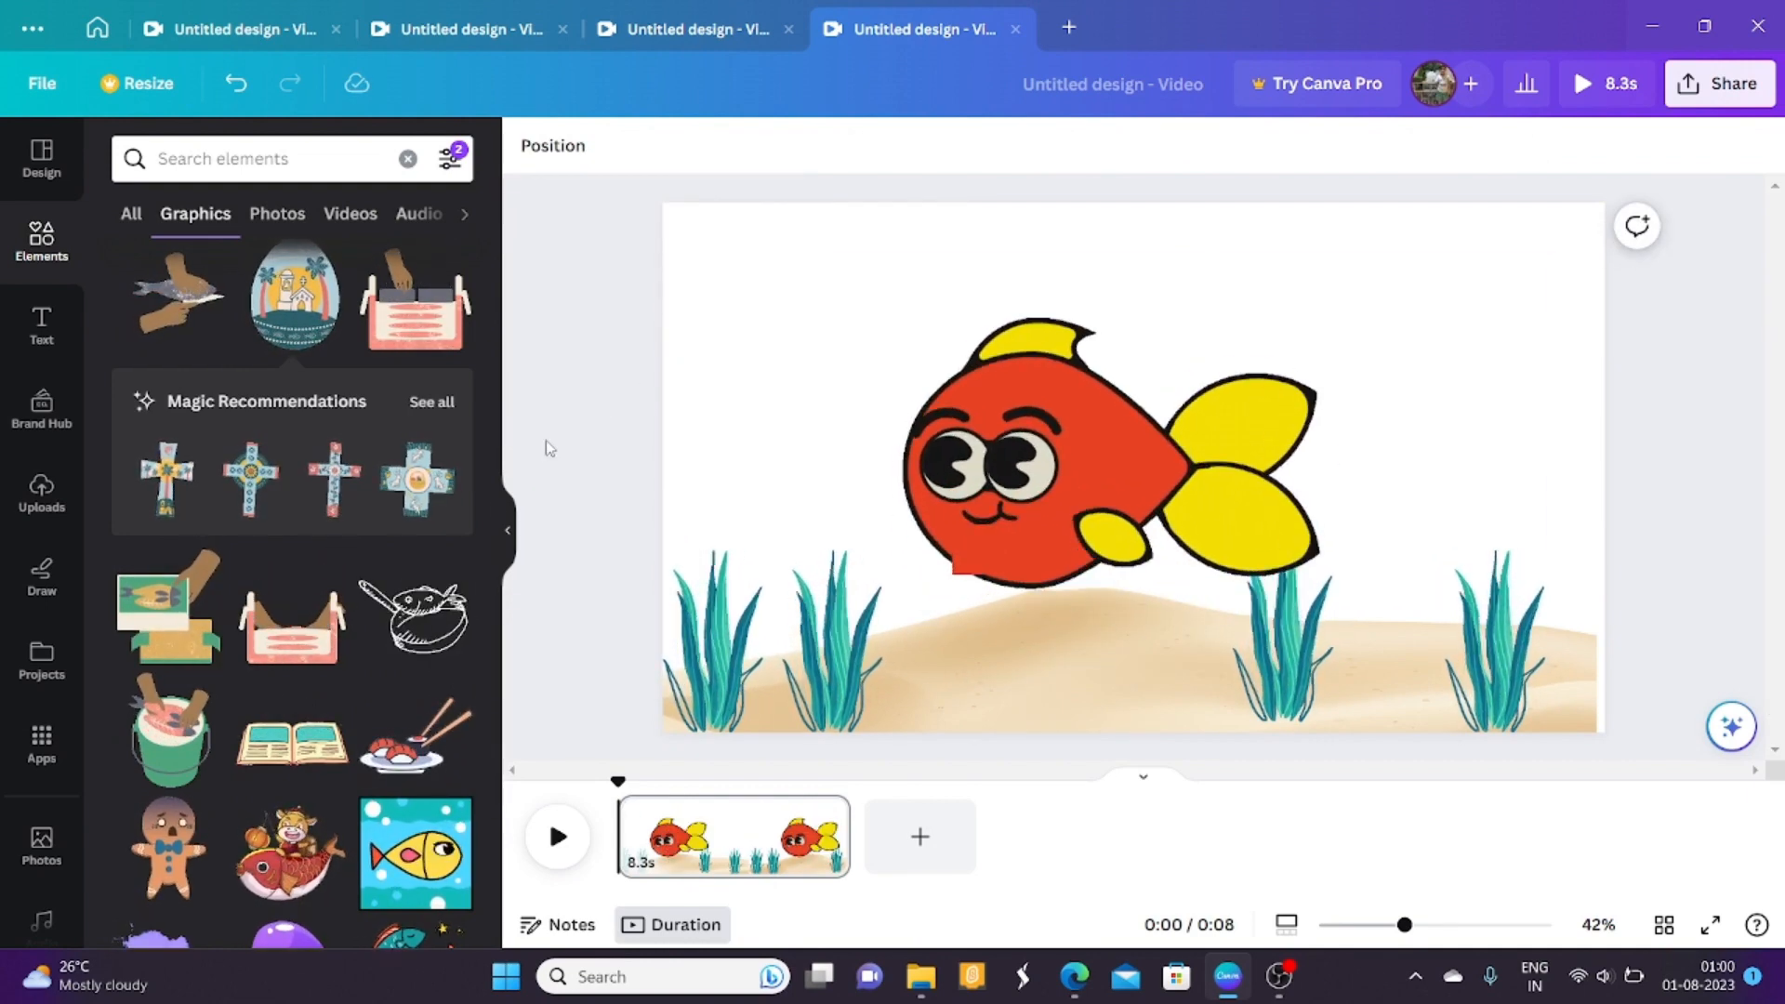
Remove the red fish and the small red rectangle from the scene.
{"action": "left_click", "coordinate": [1050, 595]}
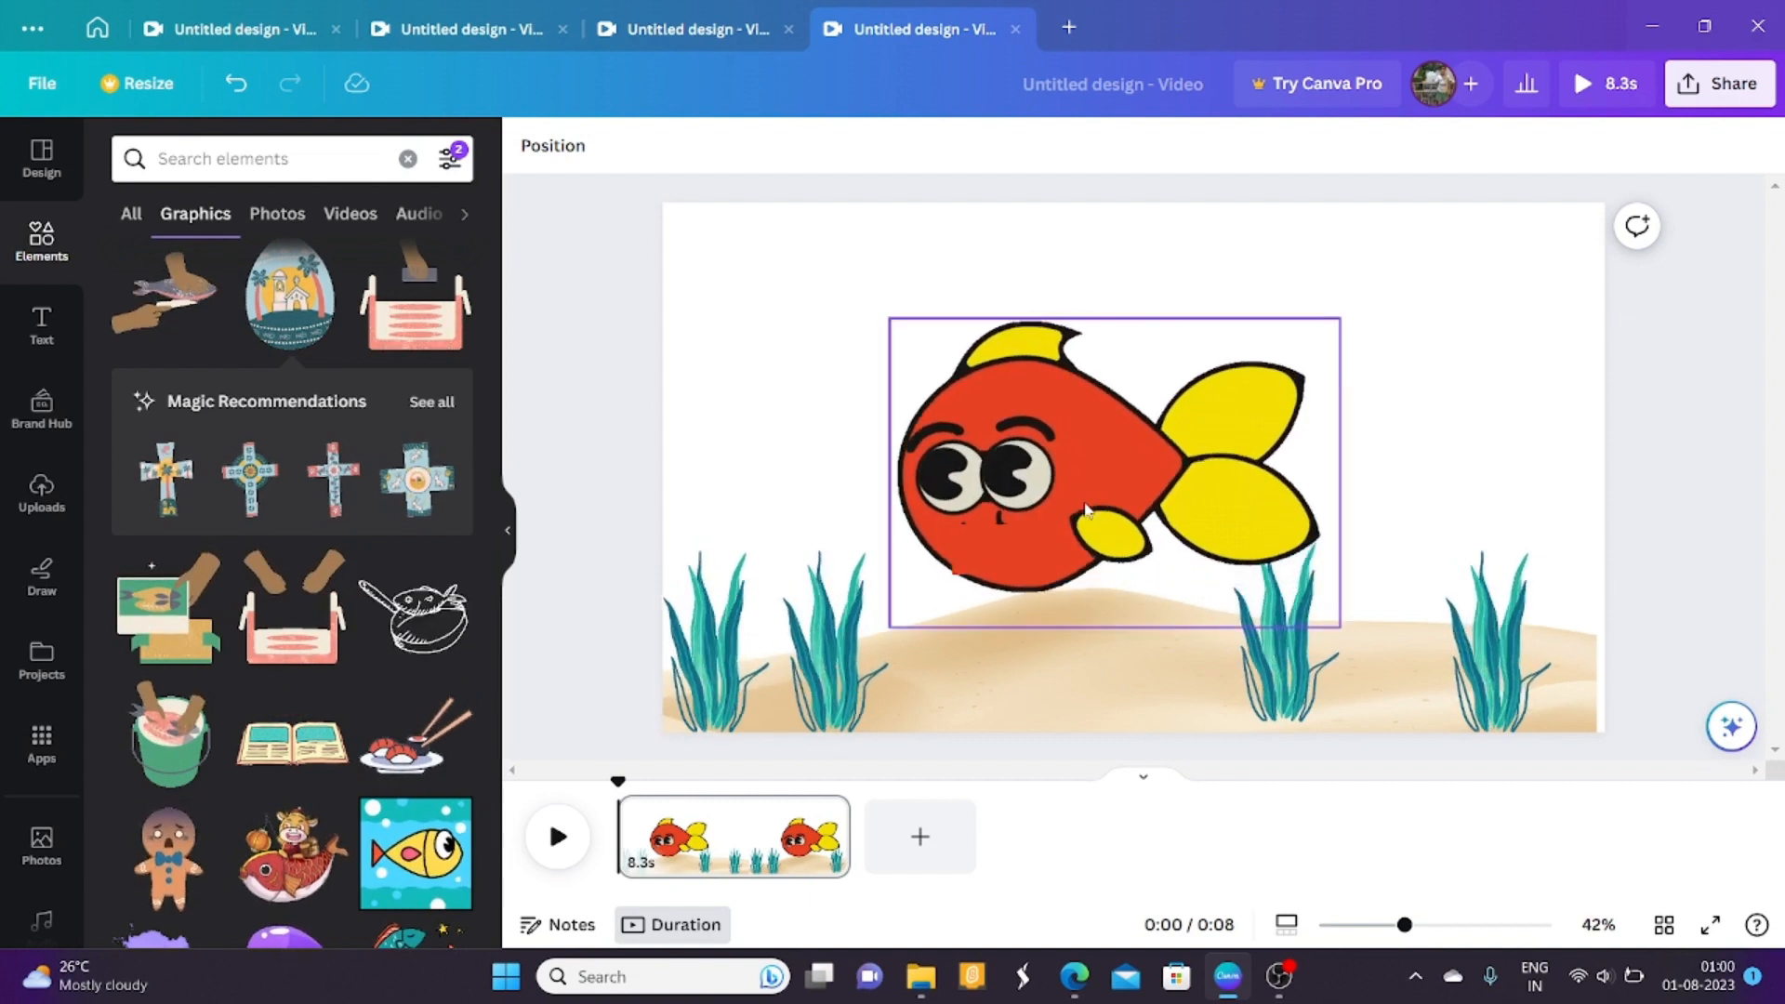
{"action": "key", "text": "Delete"}
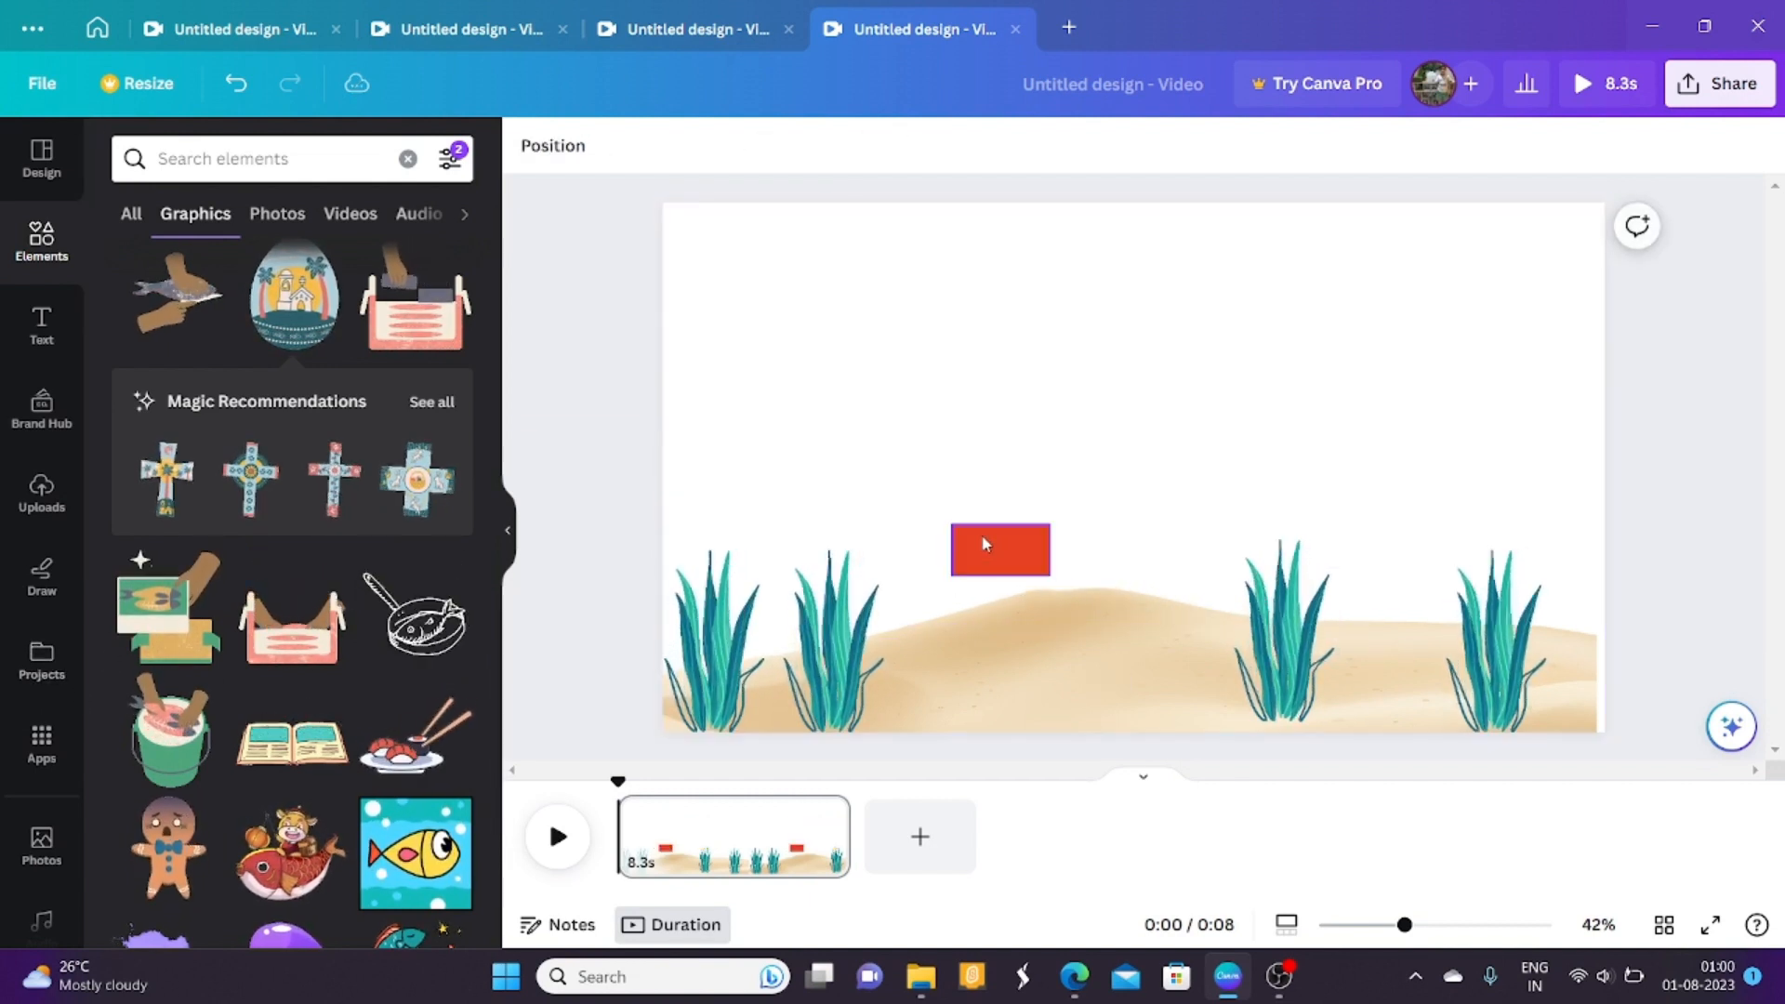
{"action": "left_click_drag", "start_coordinate": [1000, 549], "coordinate": [234, 643]}
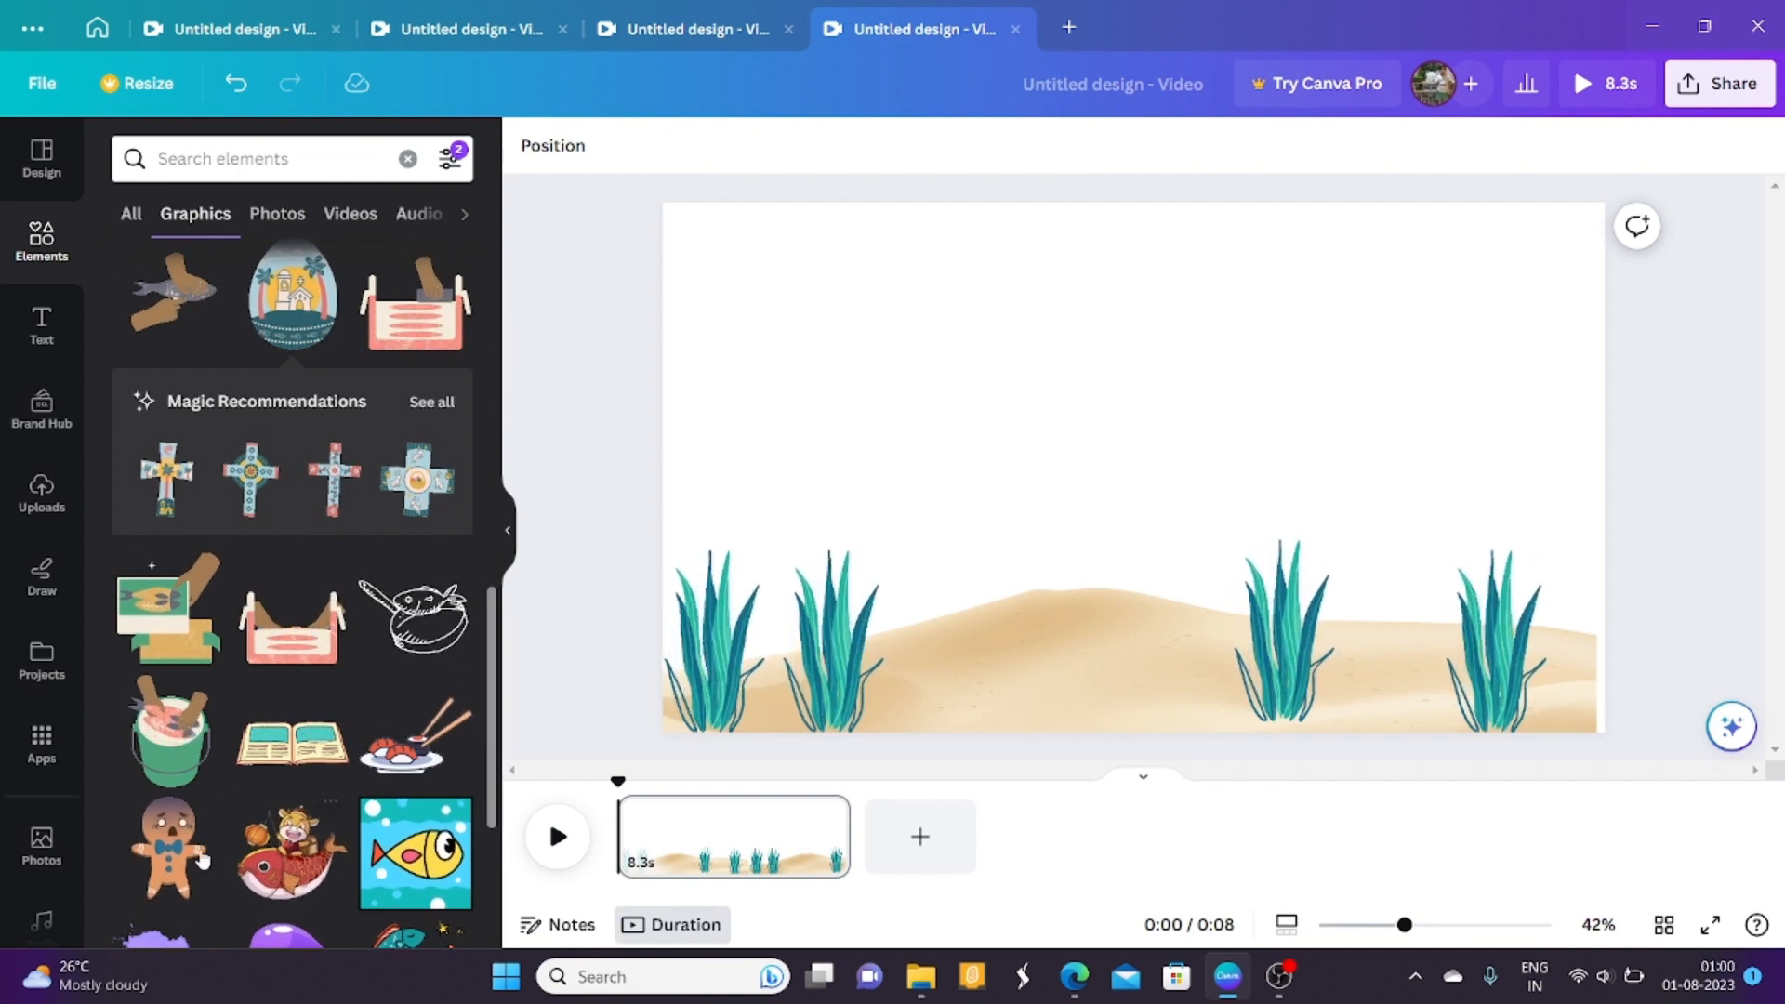
Add the scared gingerbread man graphic, shrink it, and place it in the upper middle of the scene above the sand.
{"action": "left_click", "coordinate": [172, 859]}
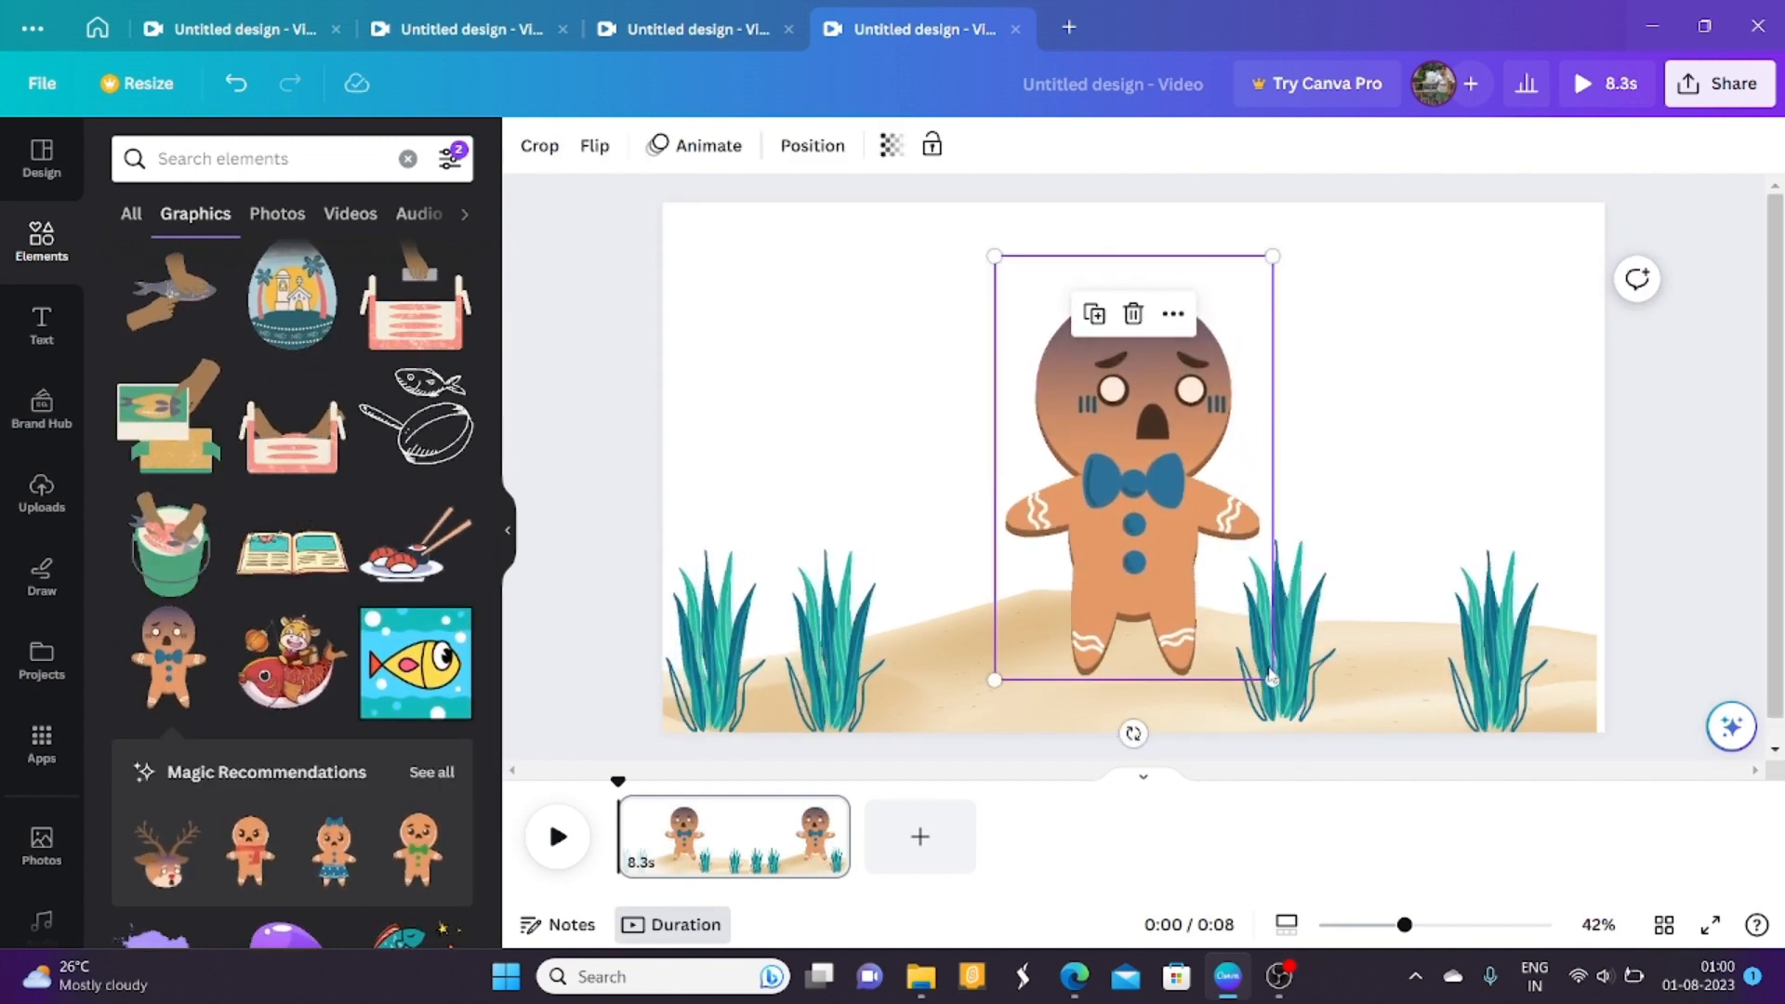
{"action": "left_click_drag", "start_coordinate": [1273, 679], "coordinate": [1215, 378]}
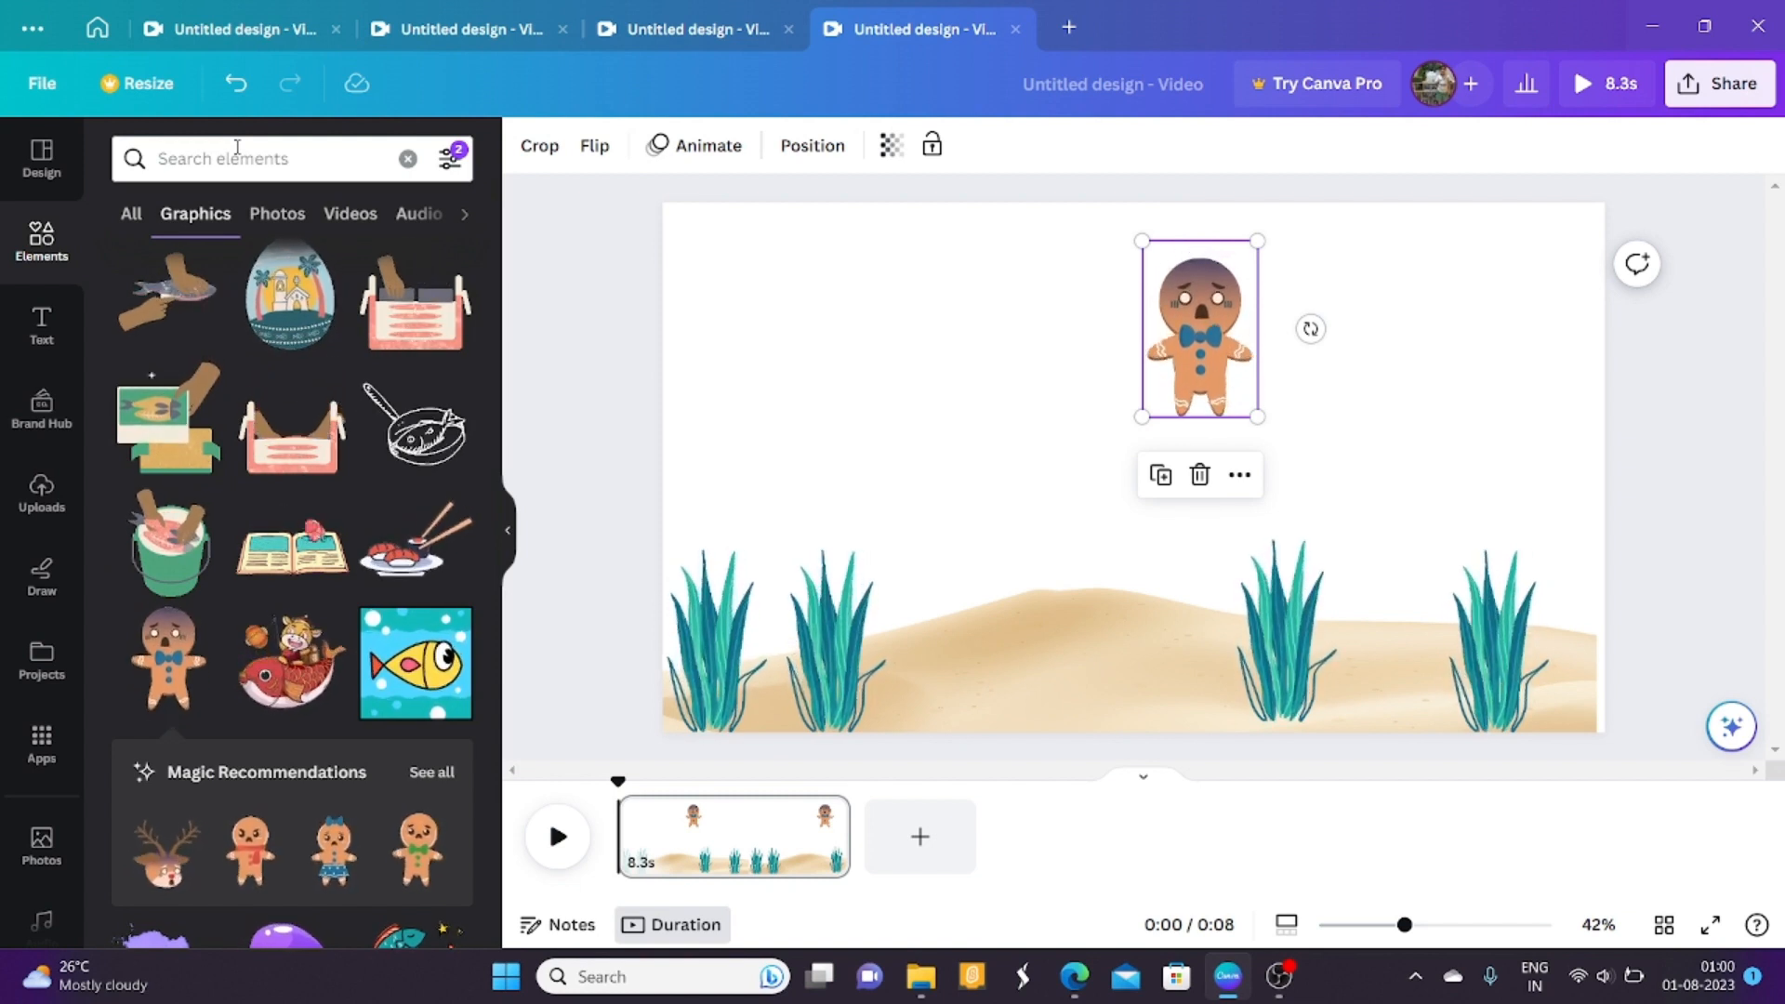
Search the elements library for "shark".
{"action": "left_click", "coordinate": [240, 151]}
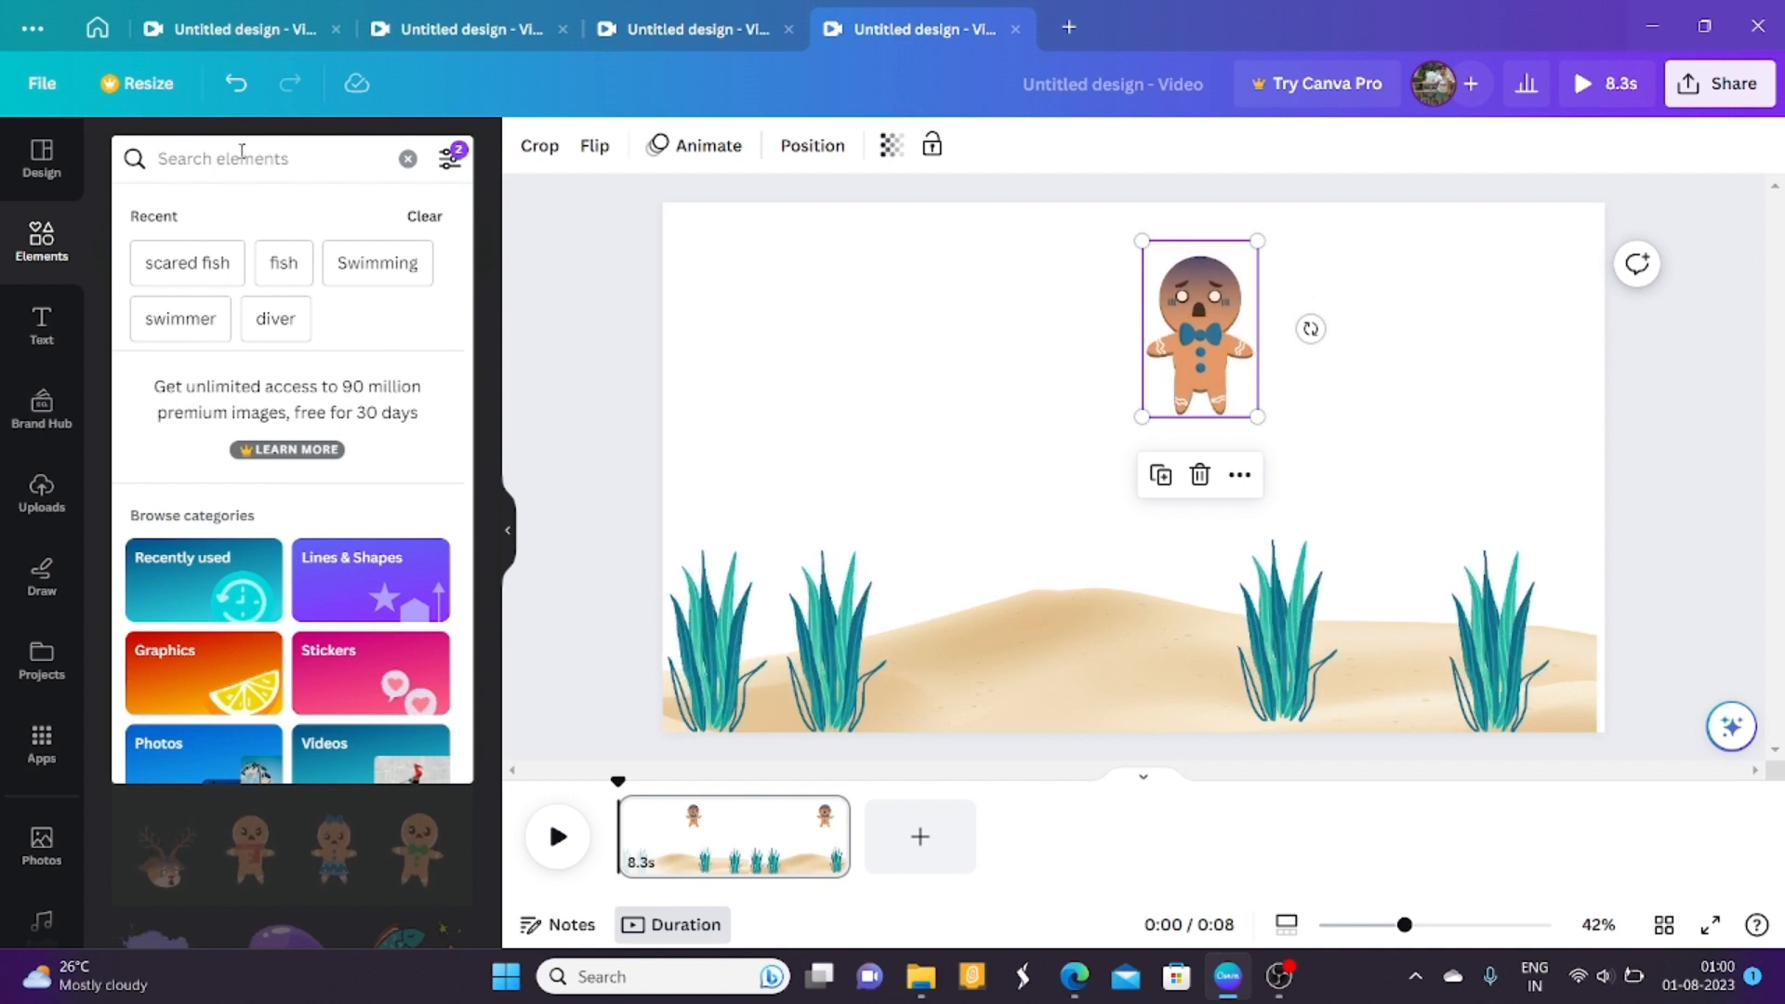
{"action": "type", "text": "sh"}
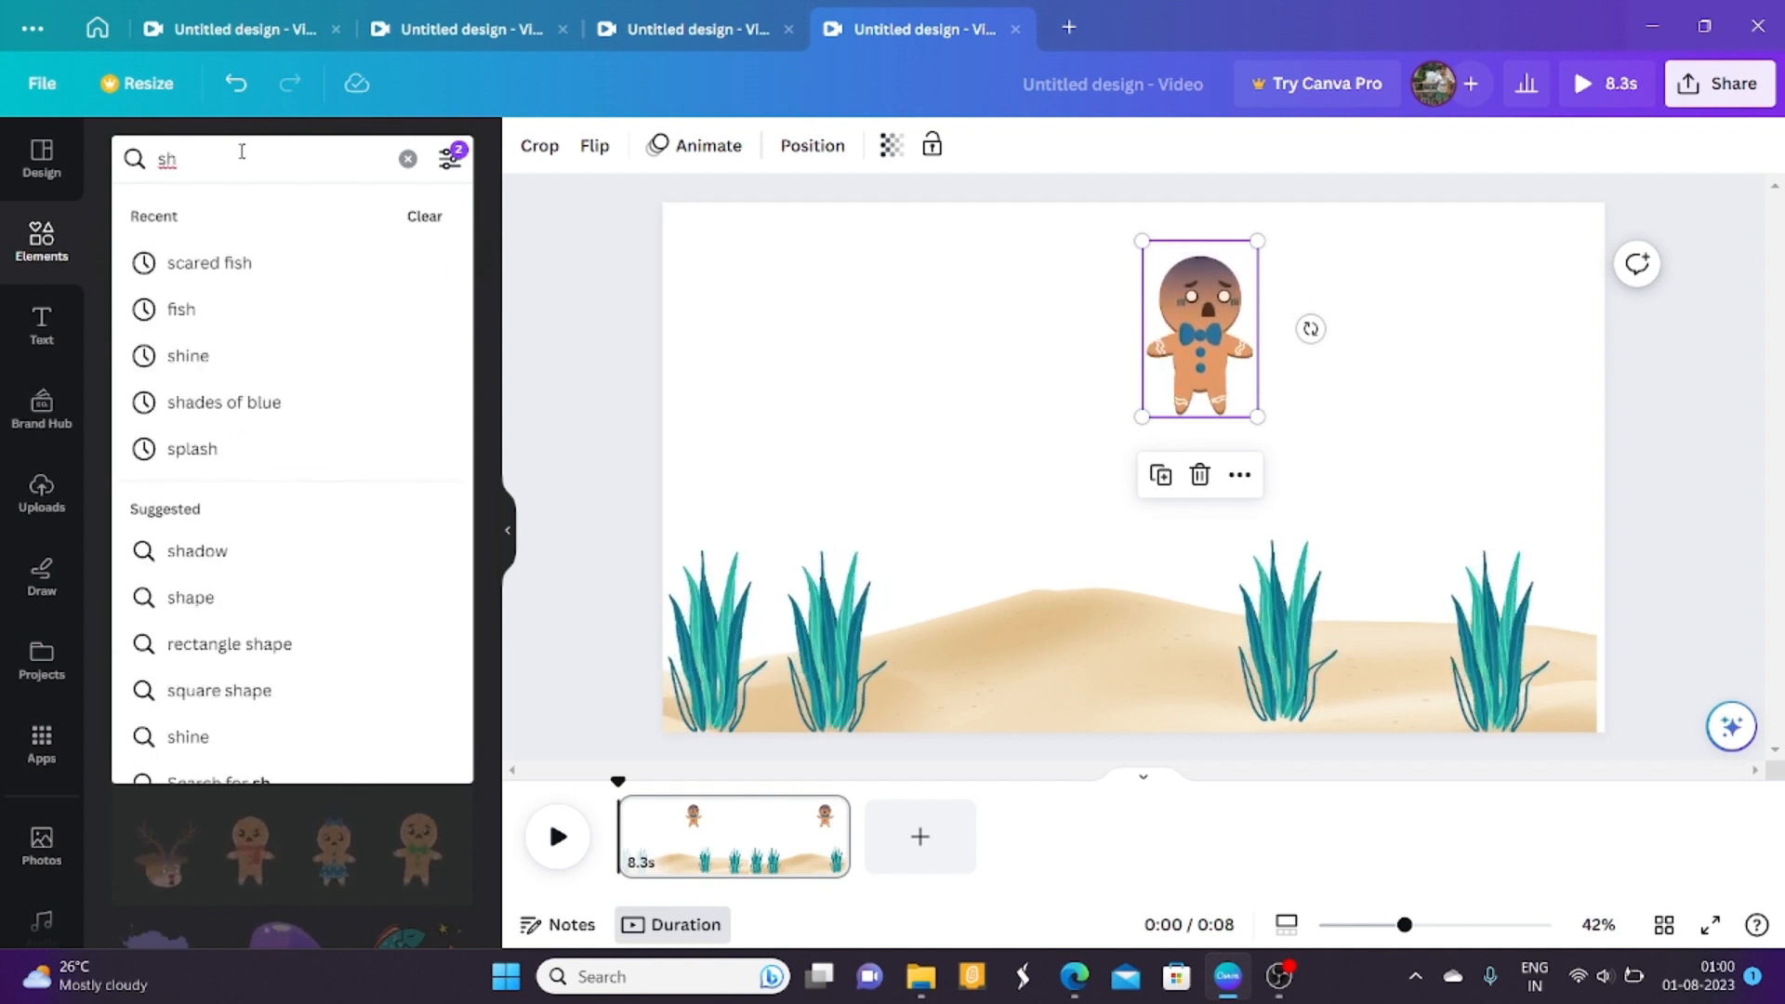
{"action": "type", "text": "ark"}
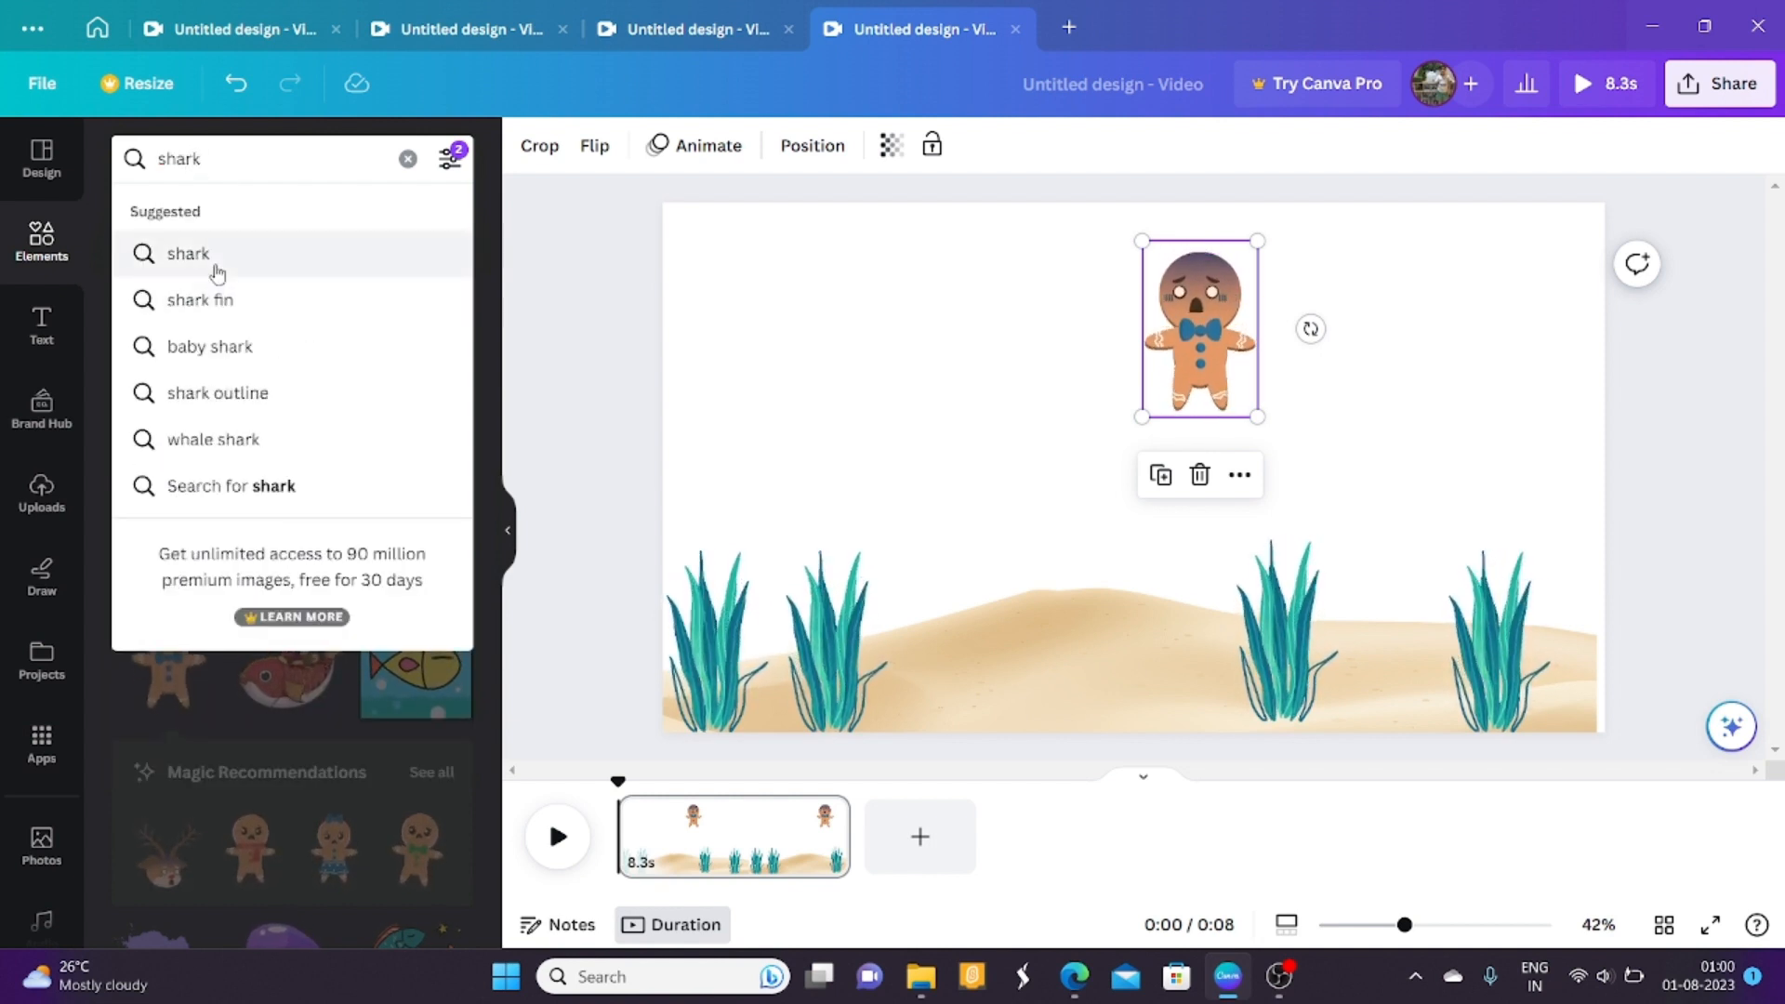
{"action": "left_click", "coordinate": [214, 262]}
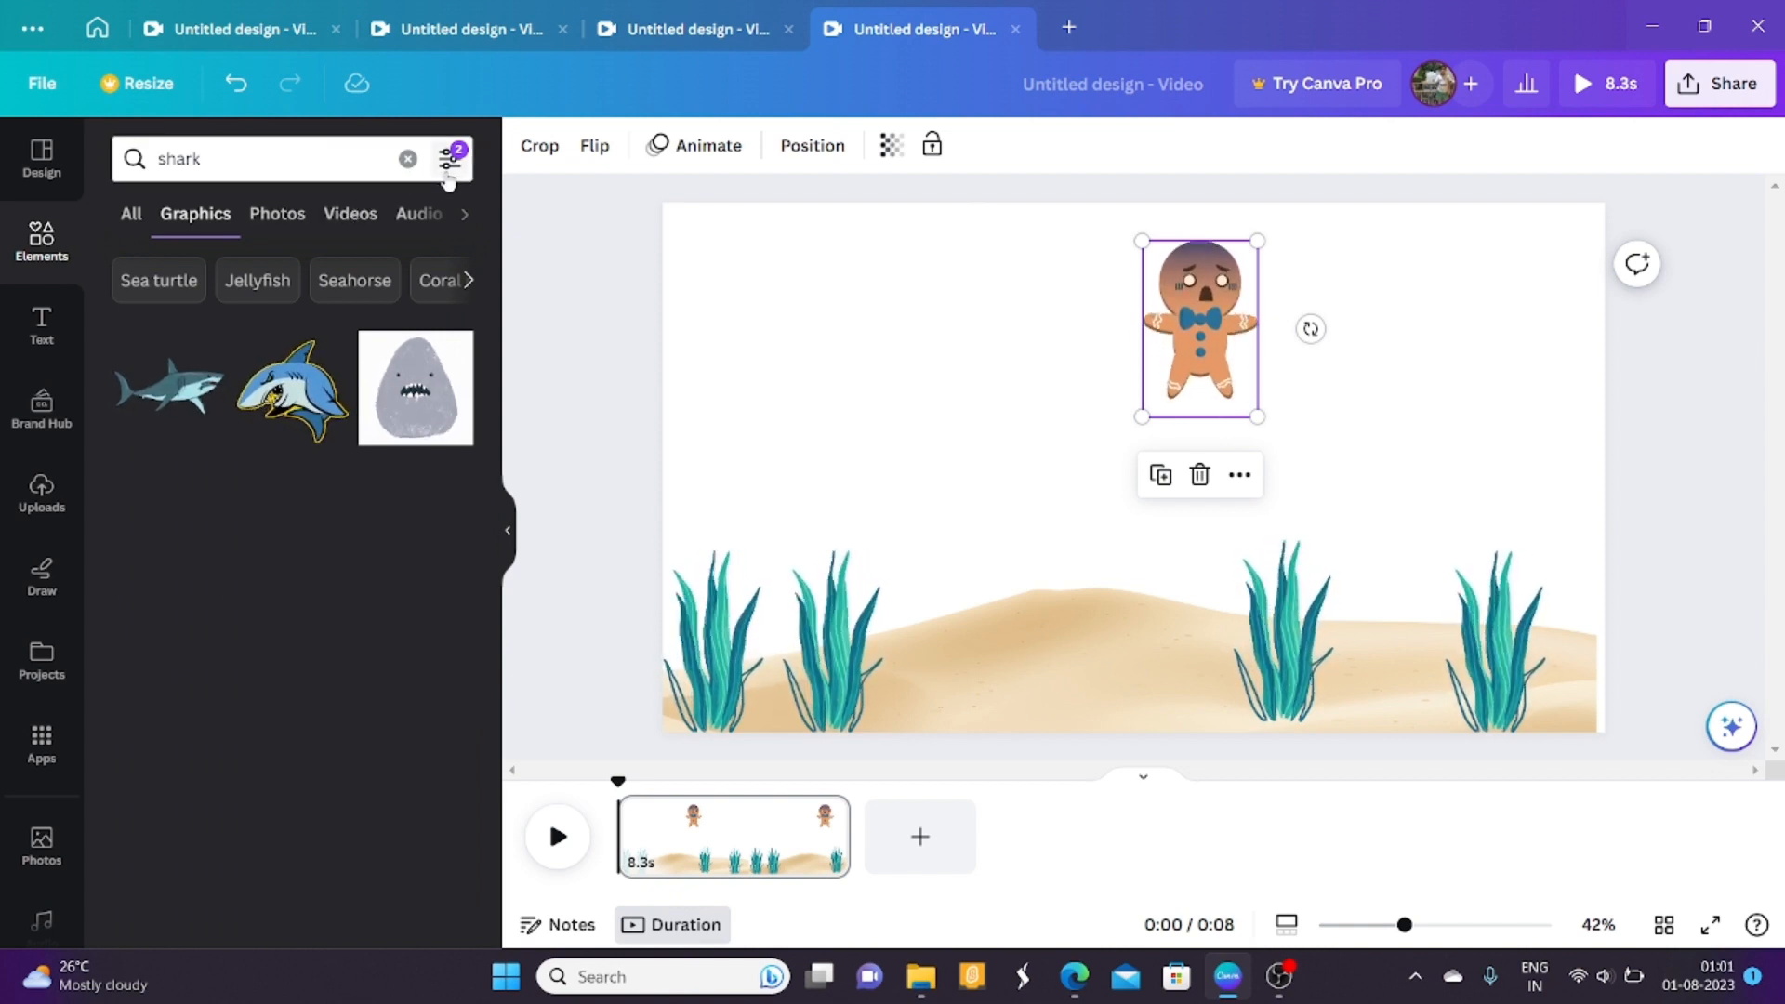
Remove the Animated filter from the shark search and show the matching graphics.
{"action": "left_click", "coordinate": [271, 218]}
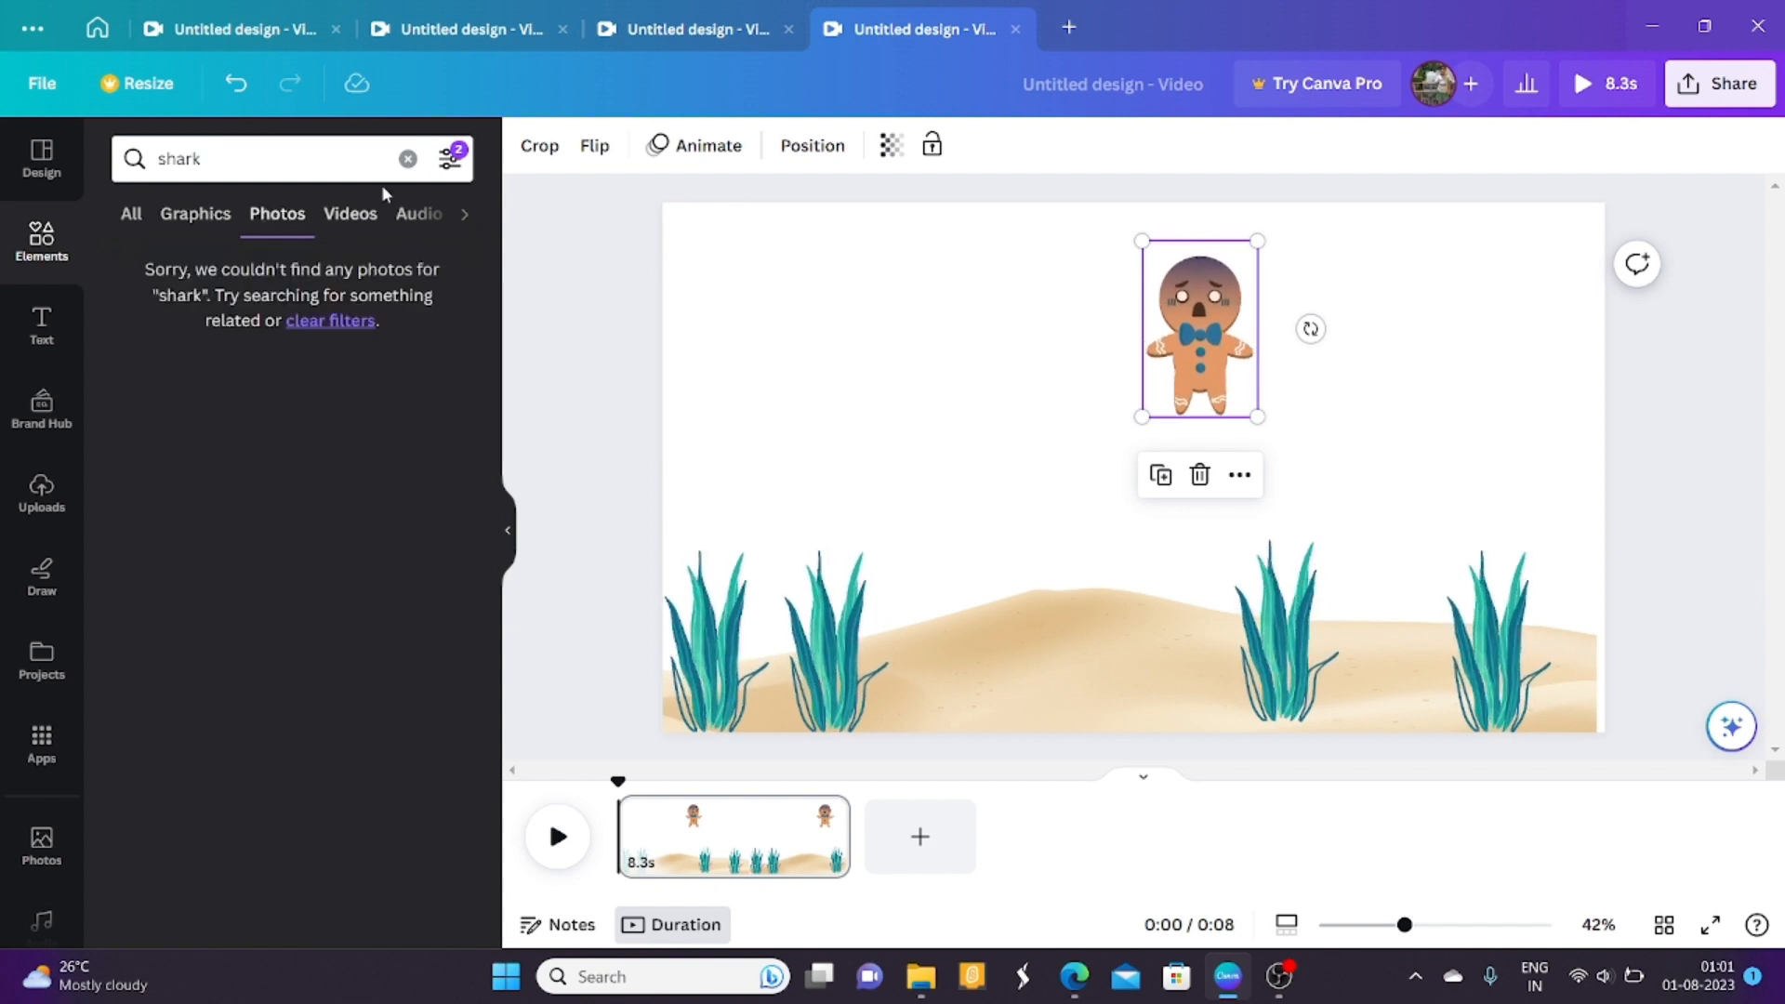
{"action": "left_click", "coordinate": [450, 158]}
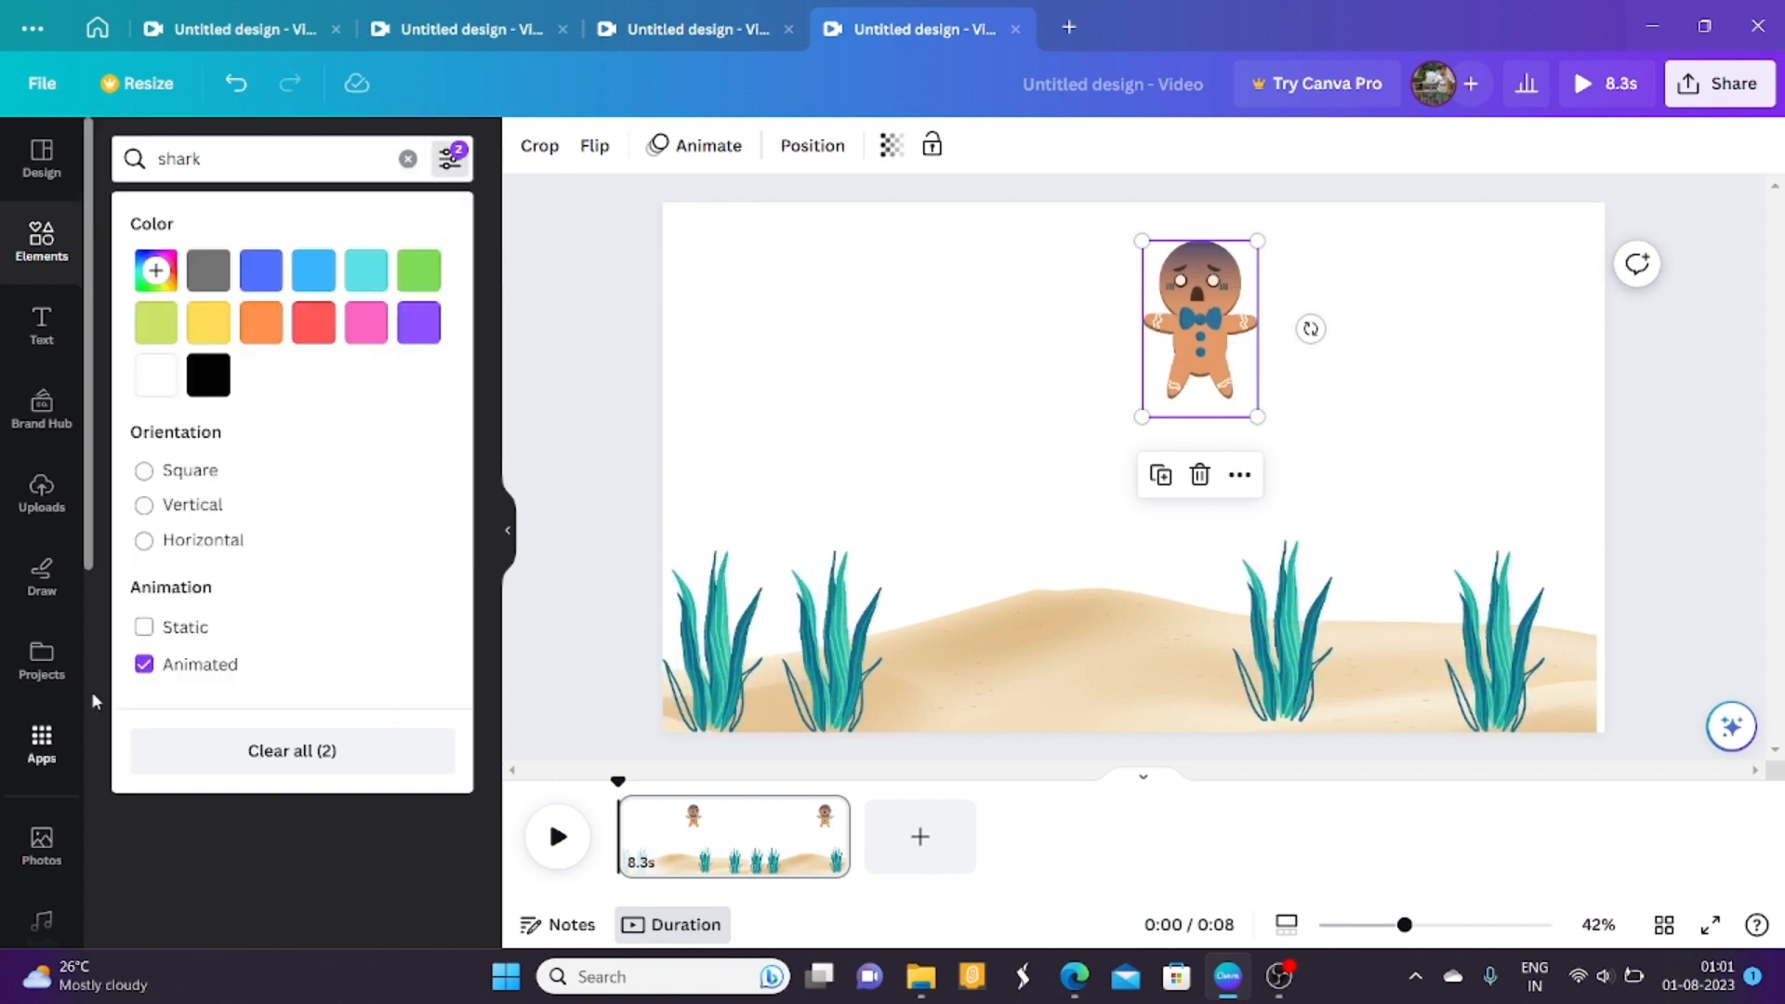
{"action": "left_click", "coordinate": [142, 665]}
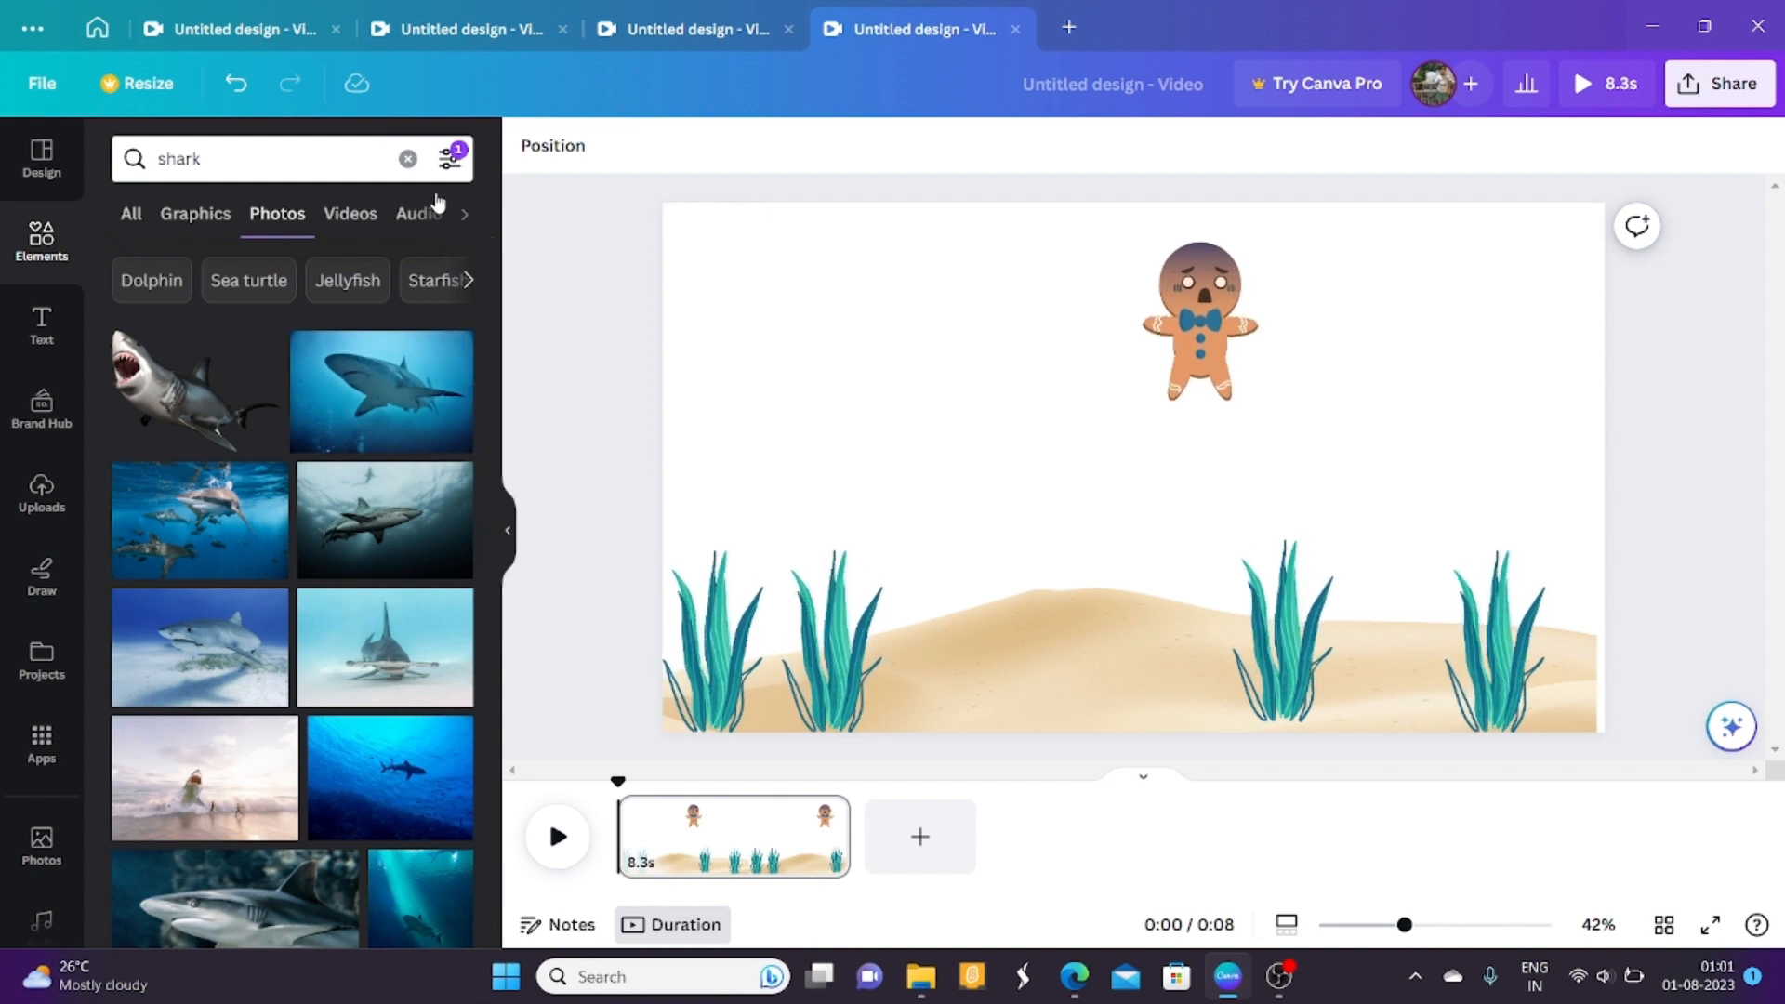
{"action": "left_click", "coordinate": [214, 205]}
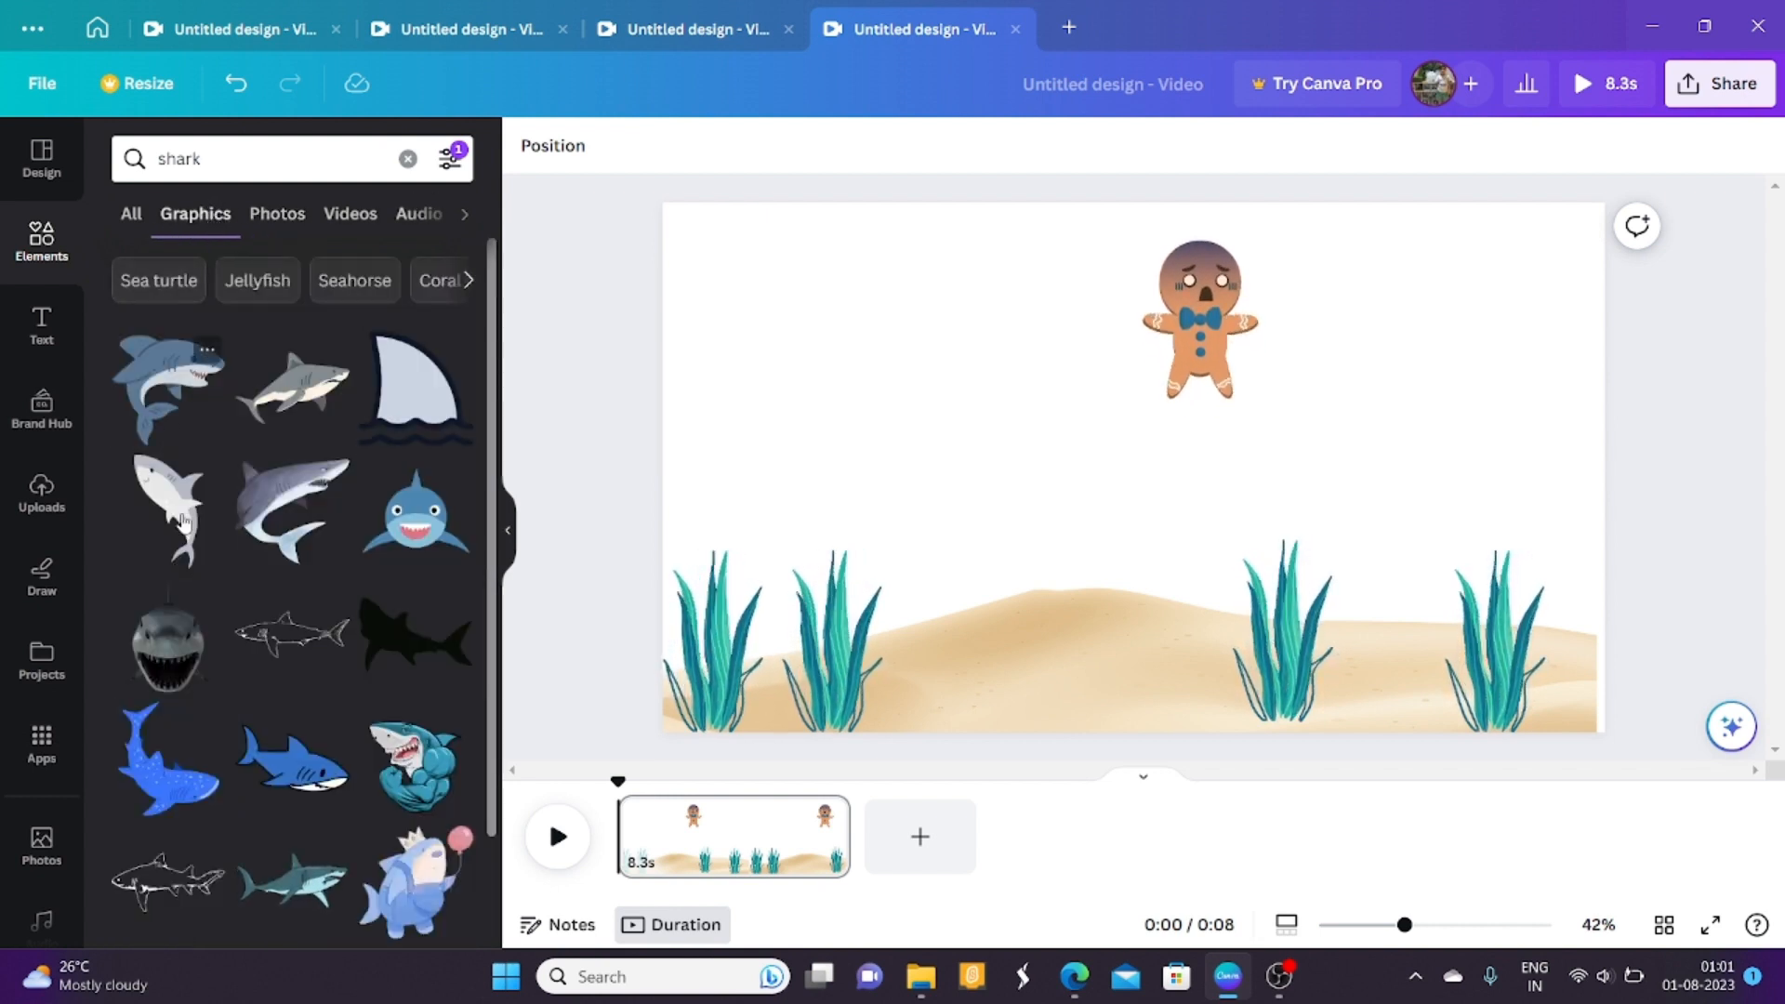
Try the front-facing open-mouthed shark graphic, shrunk beneath the gingerbread man, and remove it from the scene.
{"action": "left_click", "coordinate": [180, 642]}
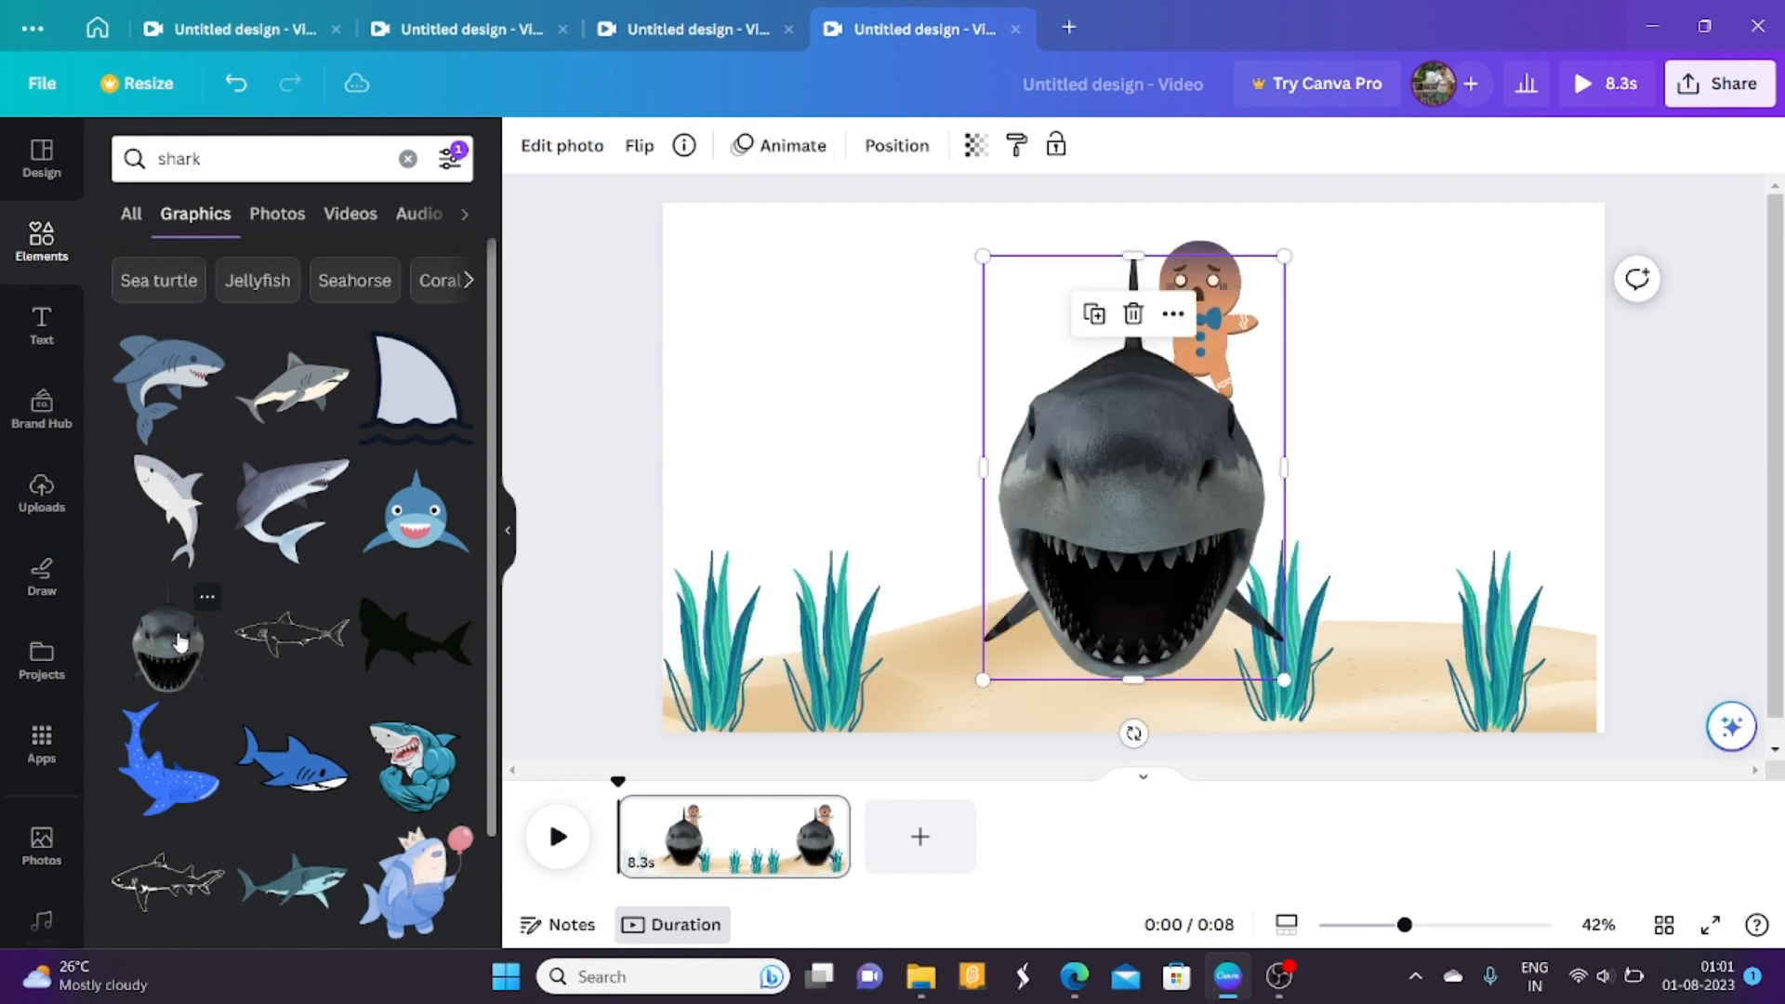
{"action": "left_click_drag", "start_coordinate": [1106, 458], "coordinate": [1139, 465]}
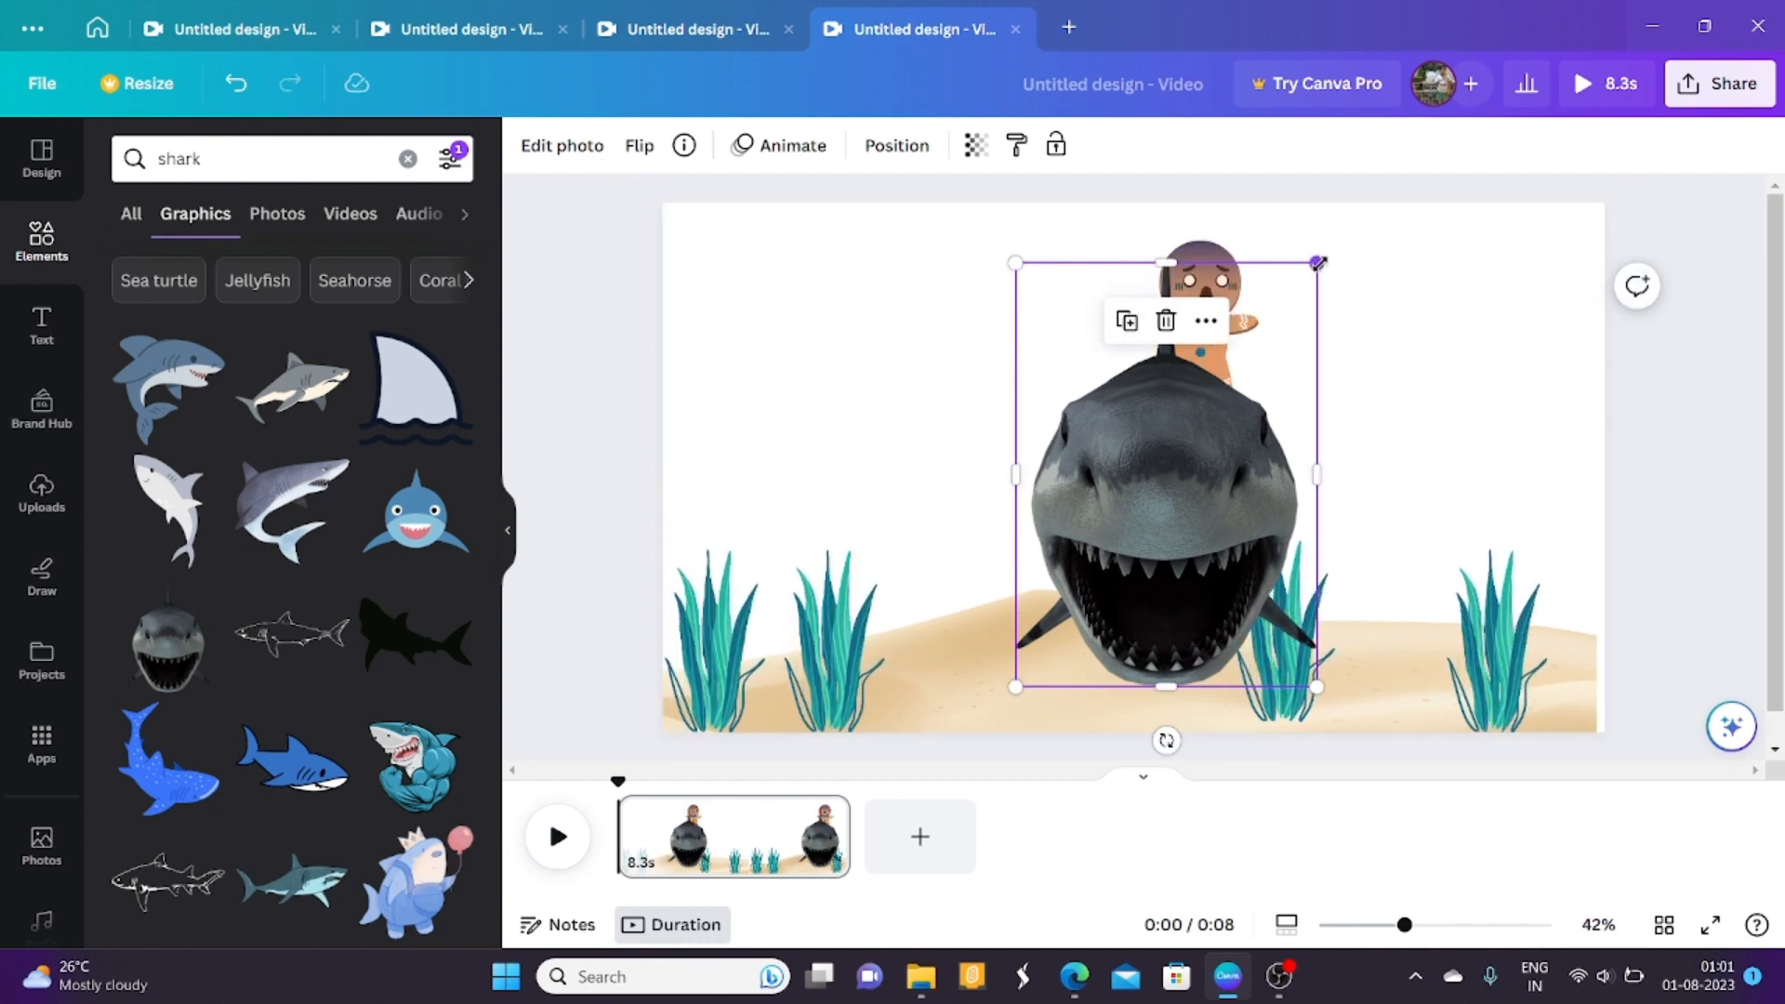
{"action": "left_click_drag", "start_coordinate": [1316, 263], "coordinate": [1150, 497]}
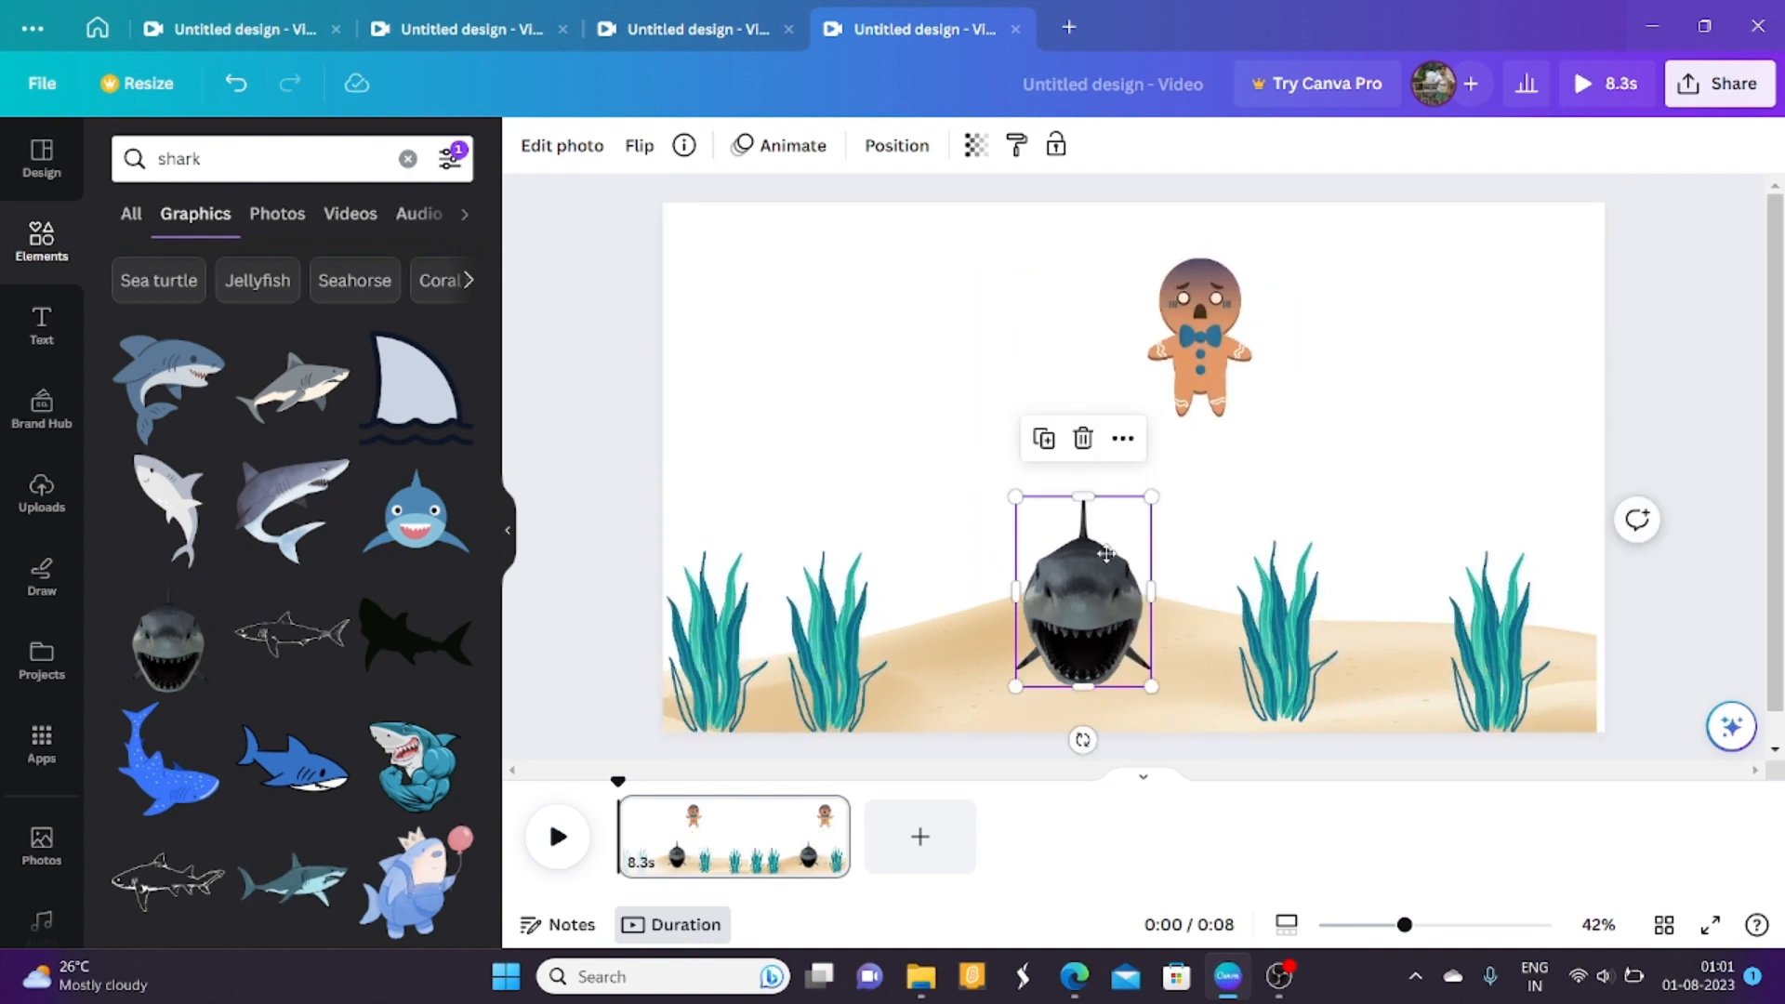
{"action": "left_click_drag", "start_coordinate": [1106, 553], "coordinate": [1192, 483]}
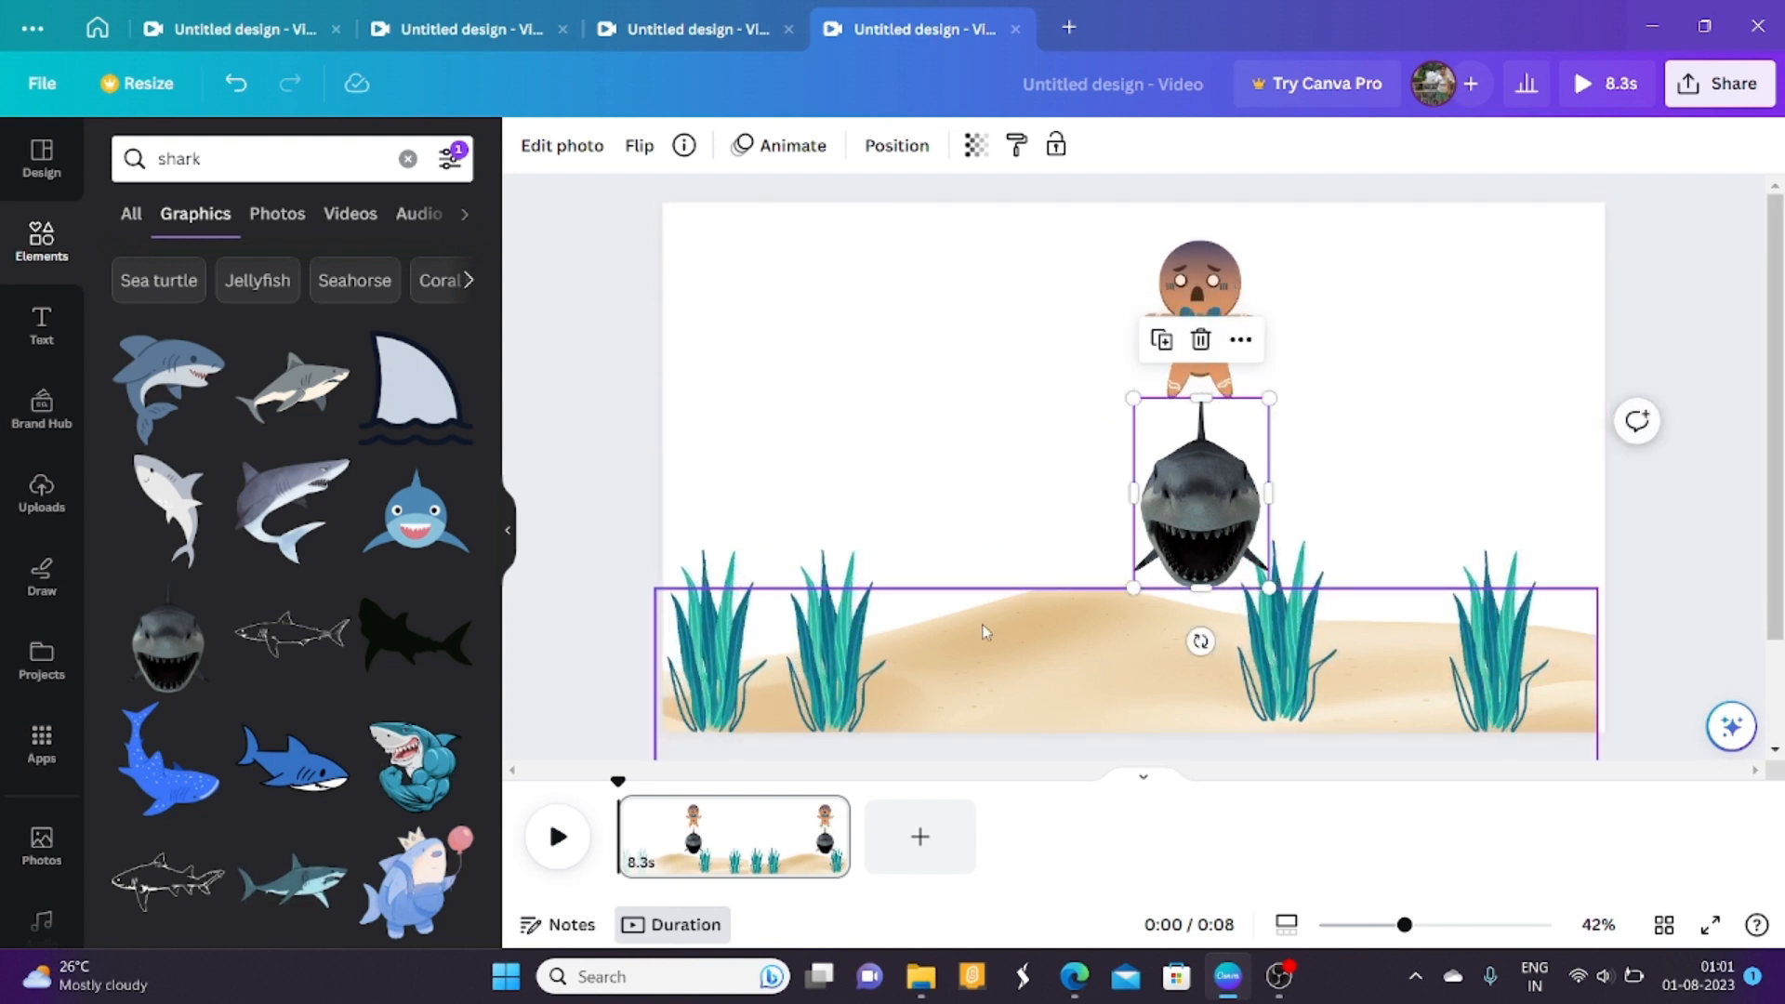
{"action": "left_click_drag", "start_coordinate": [1213, 513], "coordinate": [227, 472]}
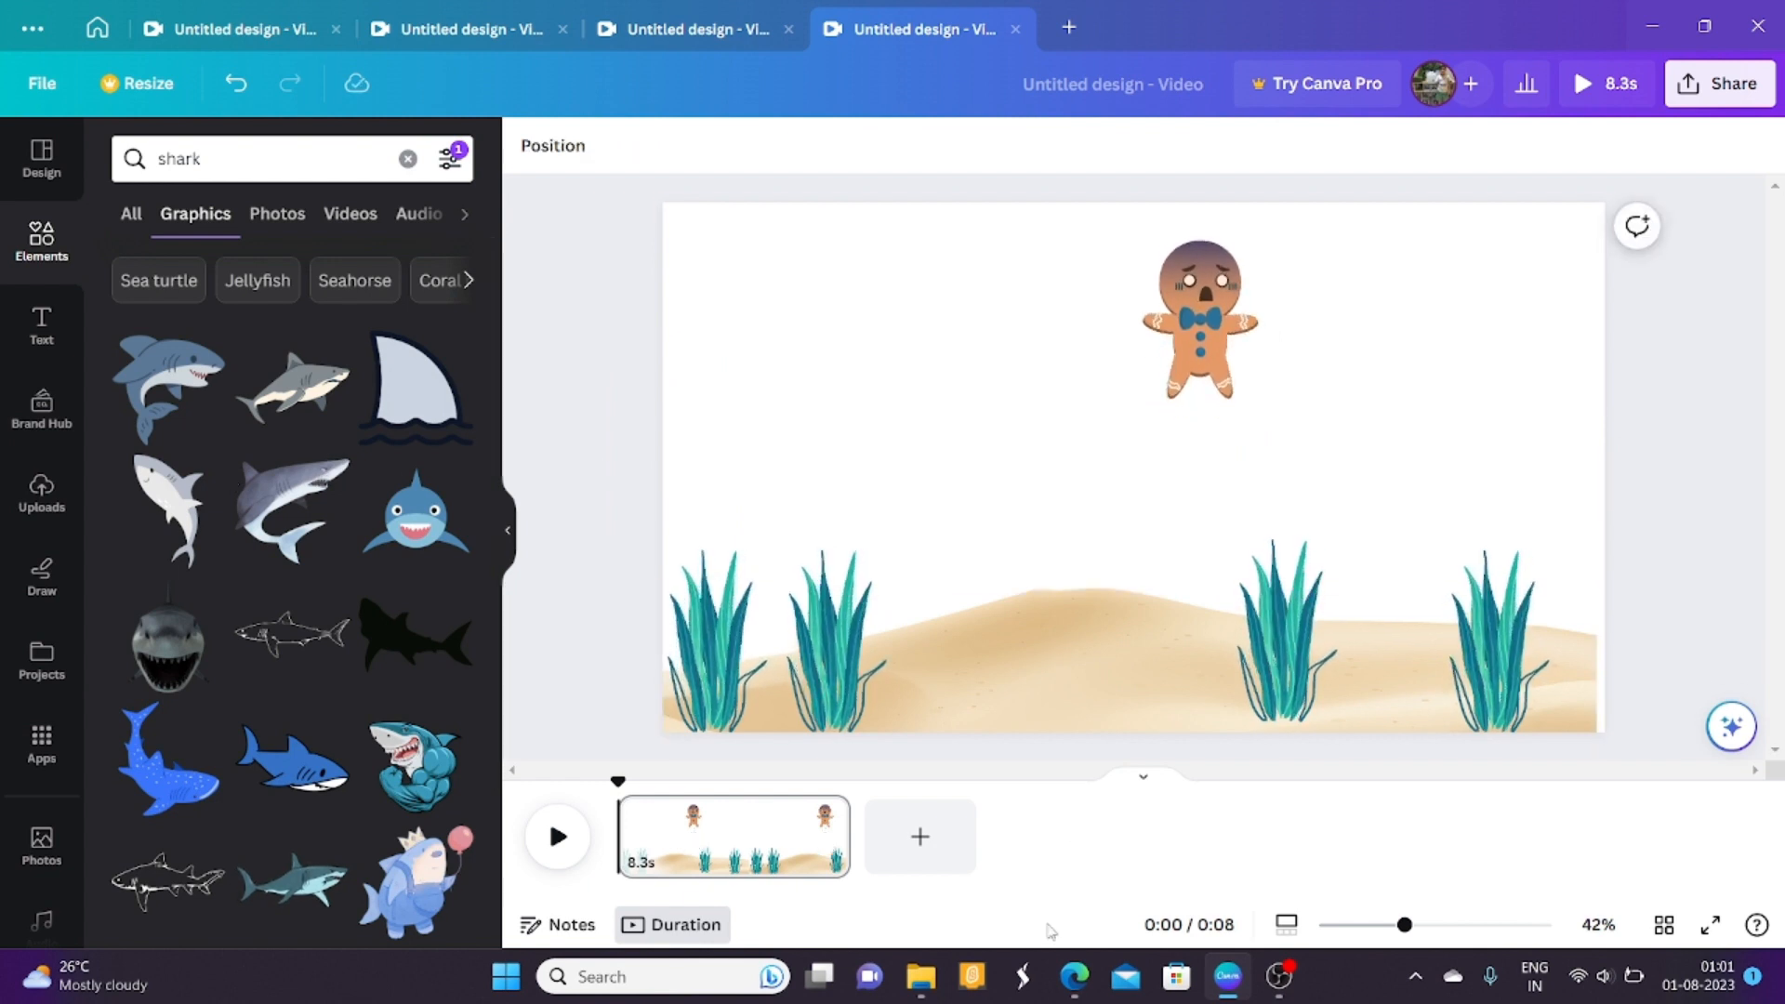
Switch to Paint 3D and create a new project.
{"action": "left_click", "coordinate": [579, 975]}
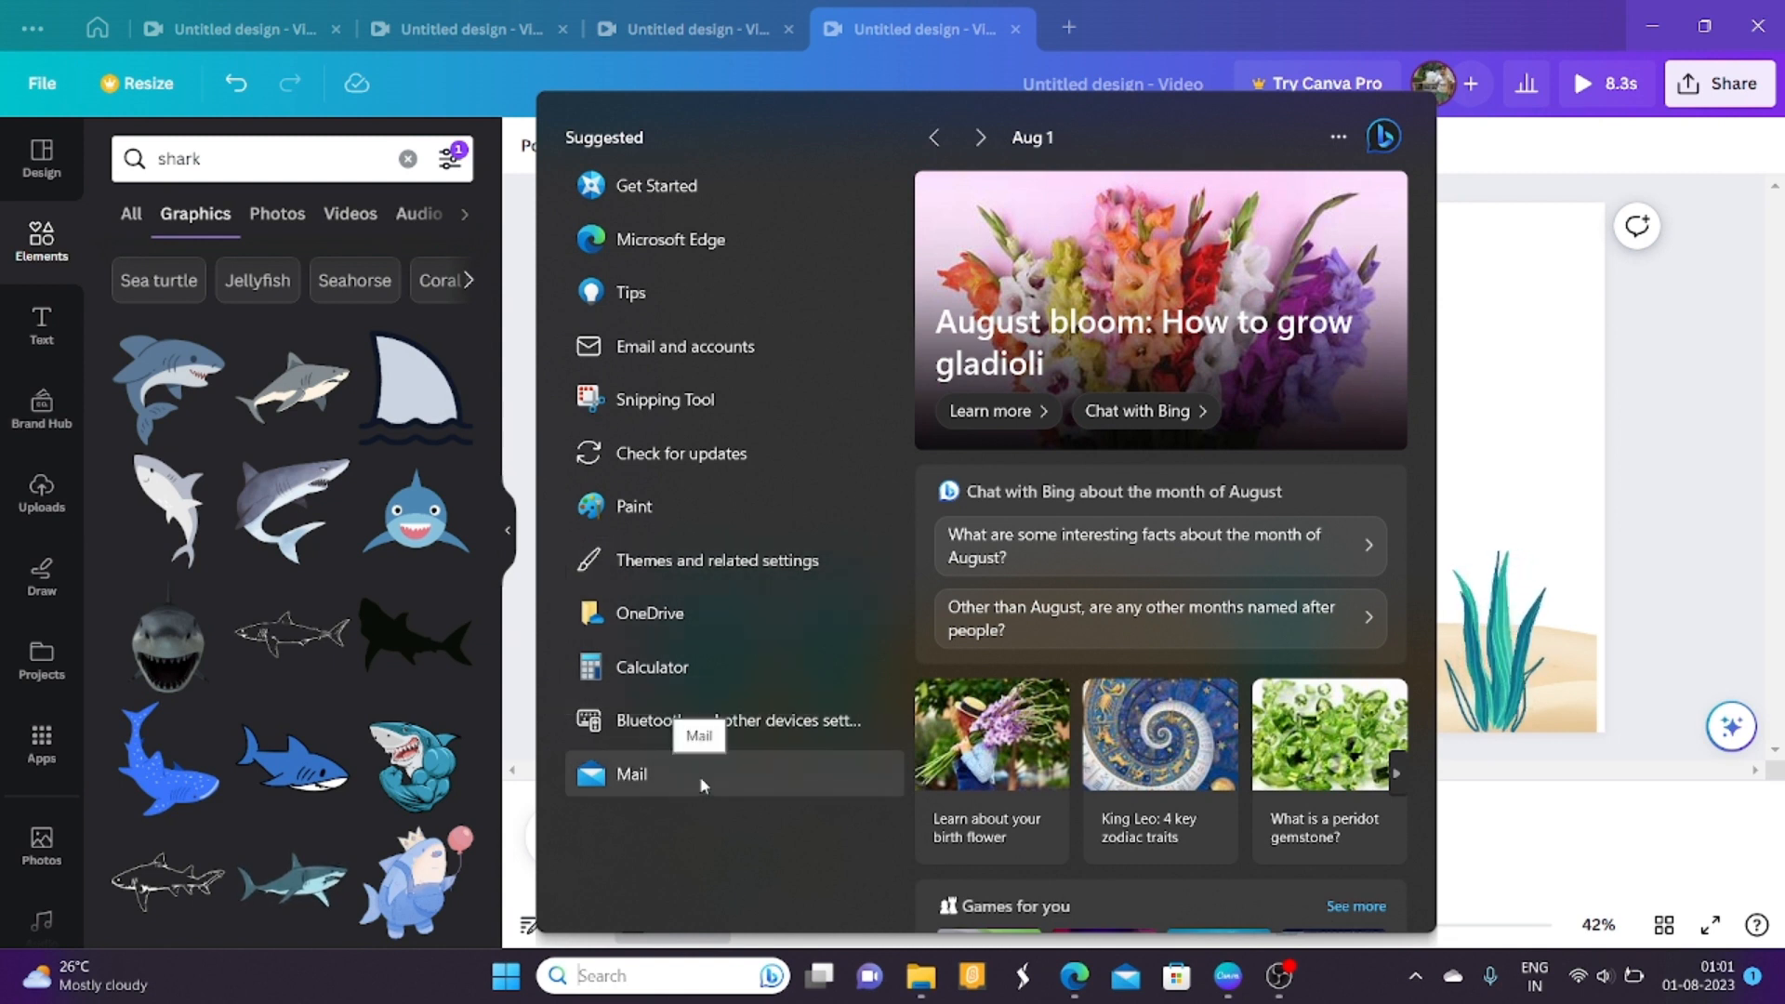
{"action": "type", "text": "3d"}
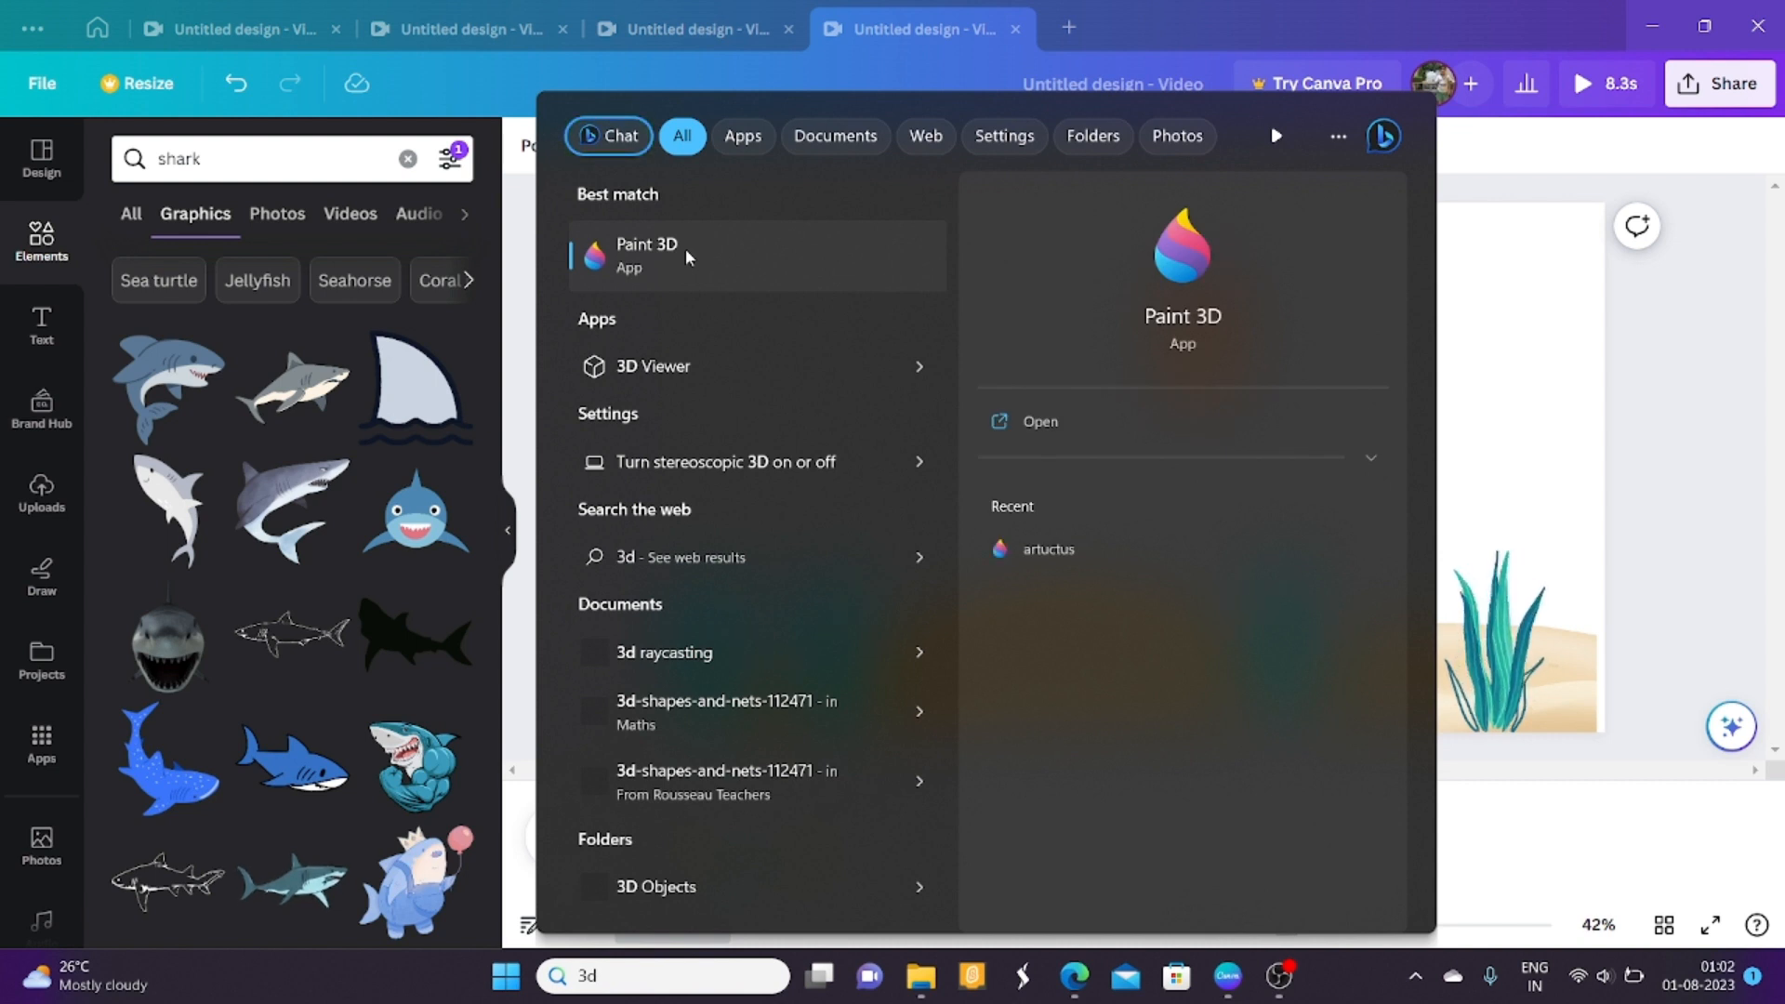
{"action": "left_click", "coordinate": [836, 232]}
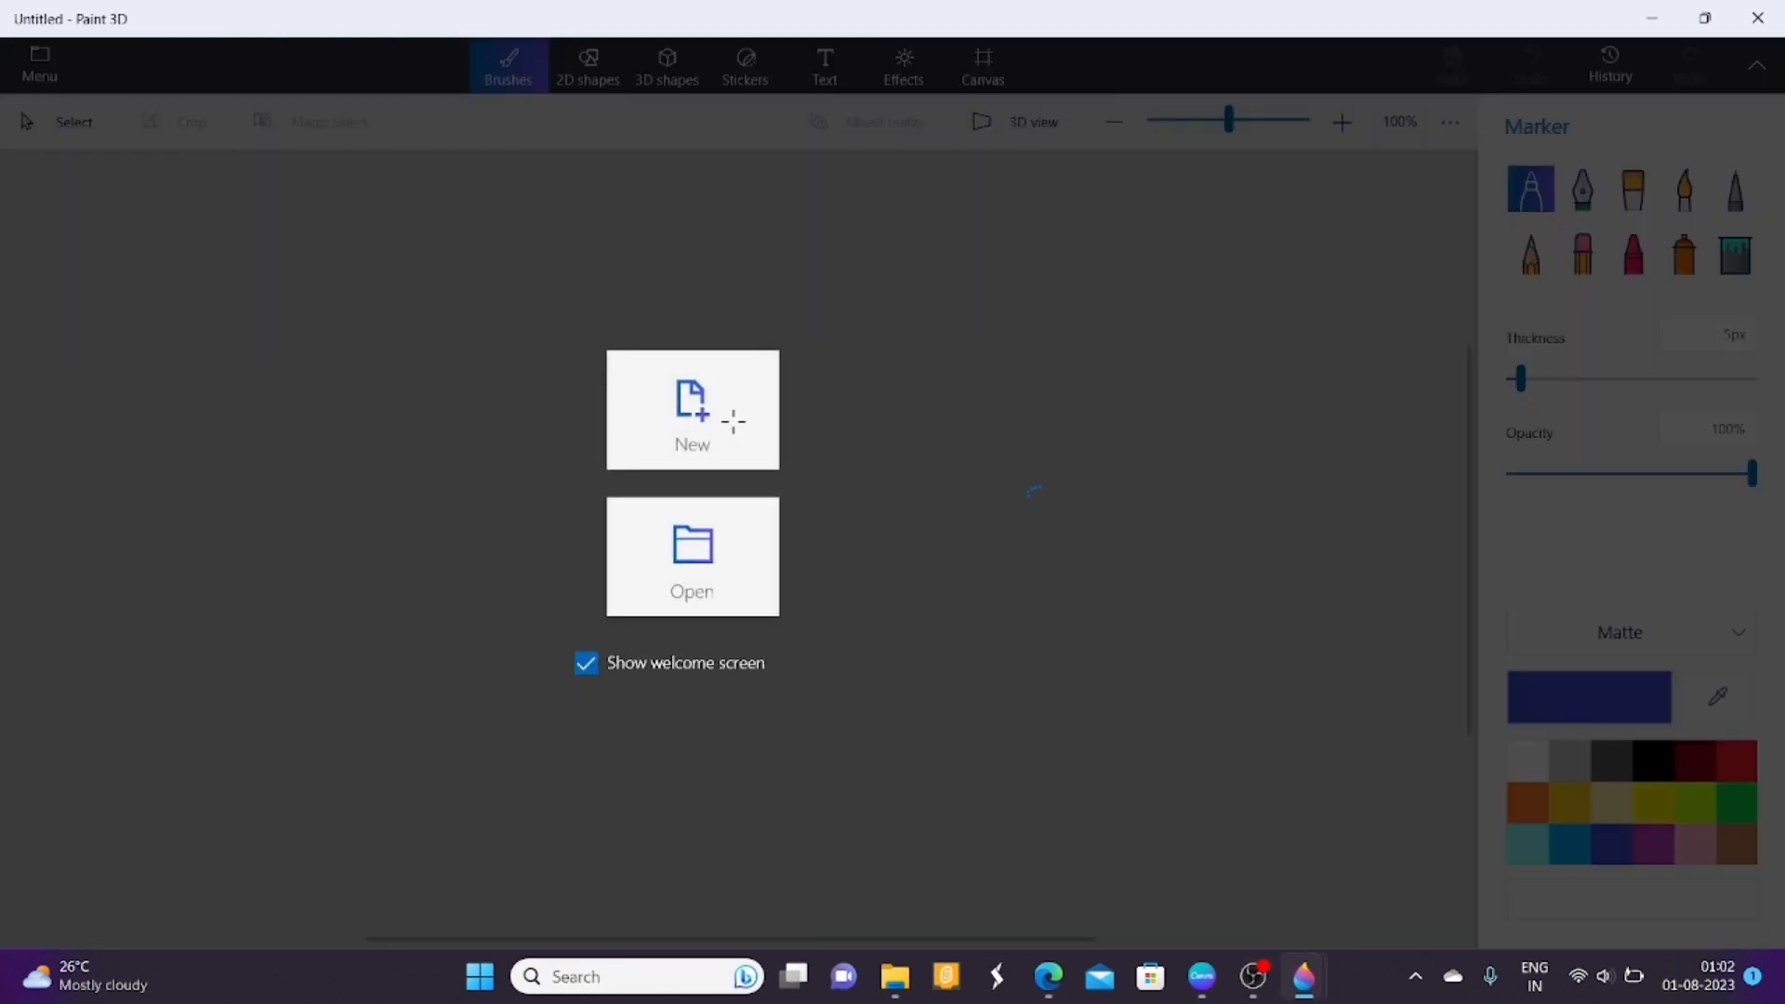
{"action": "left_click", "coordinate": [732, 421]}
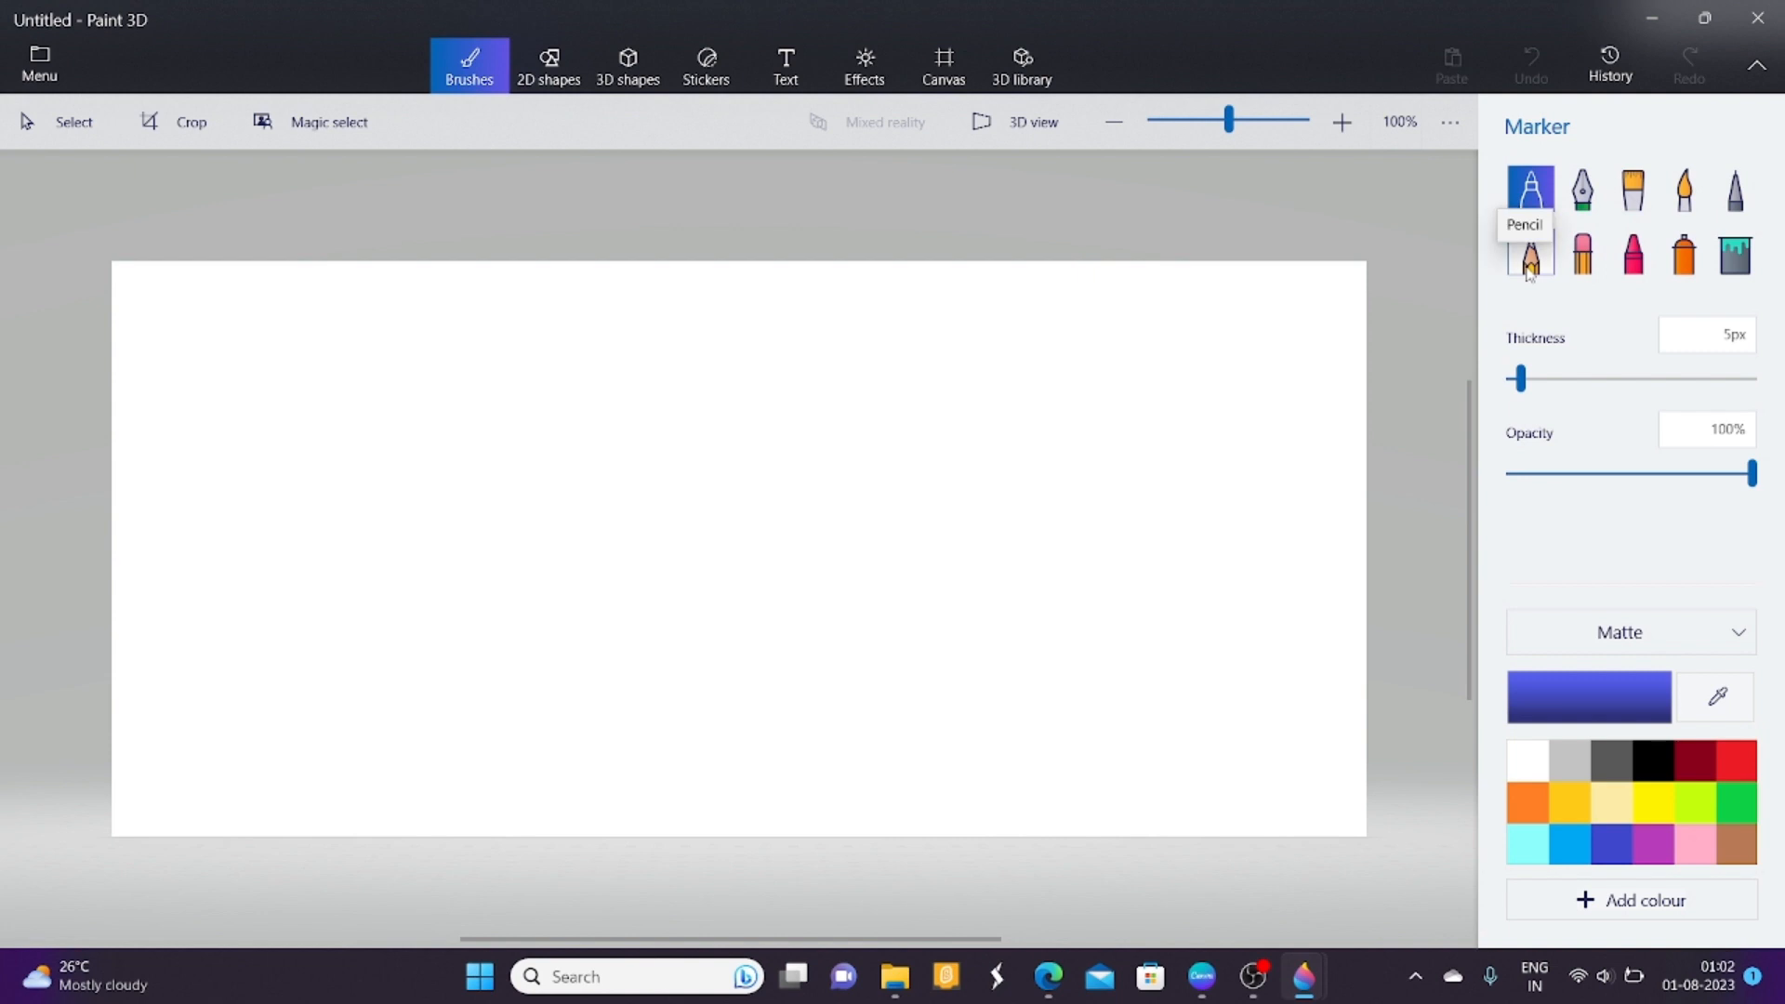
Insert the Shark model from the Animals collection of the 3D library onto the canvas.
{"action": "left_click", "coordinate": [1034, 54]}
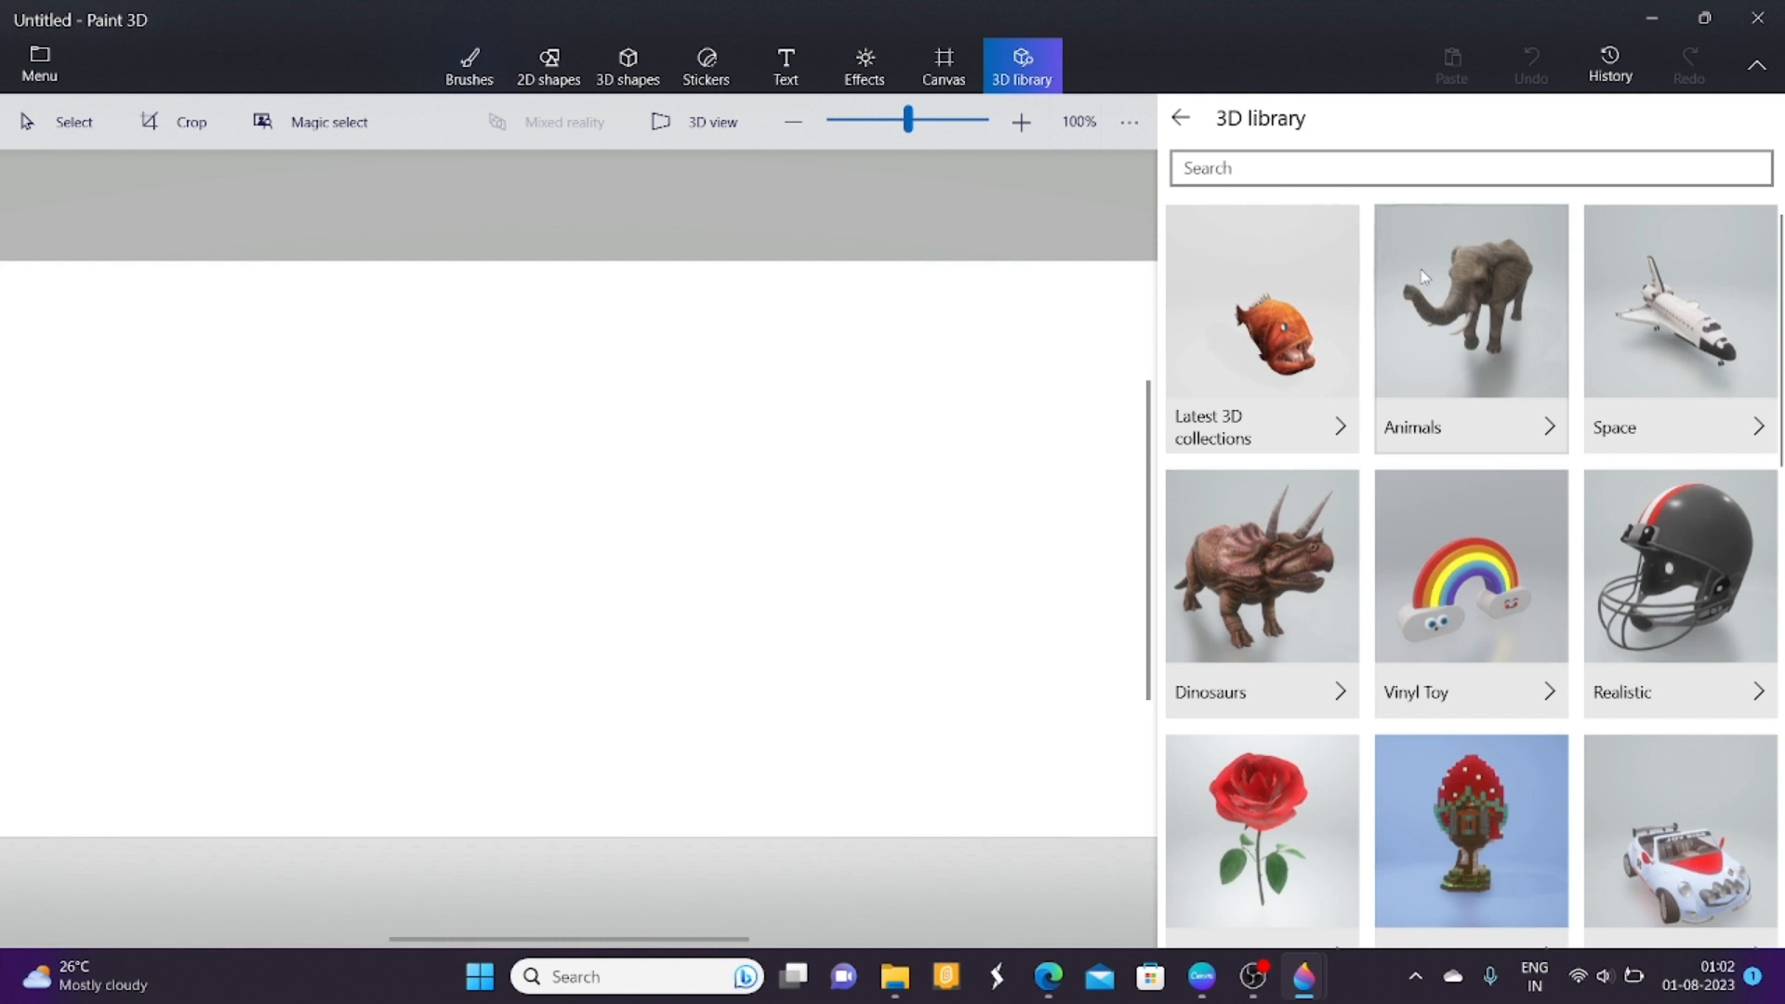
{"action": "left_click", "coordinate": [1423, 276]}
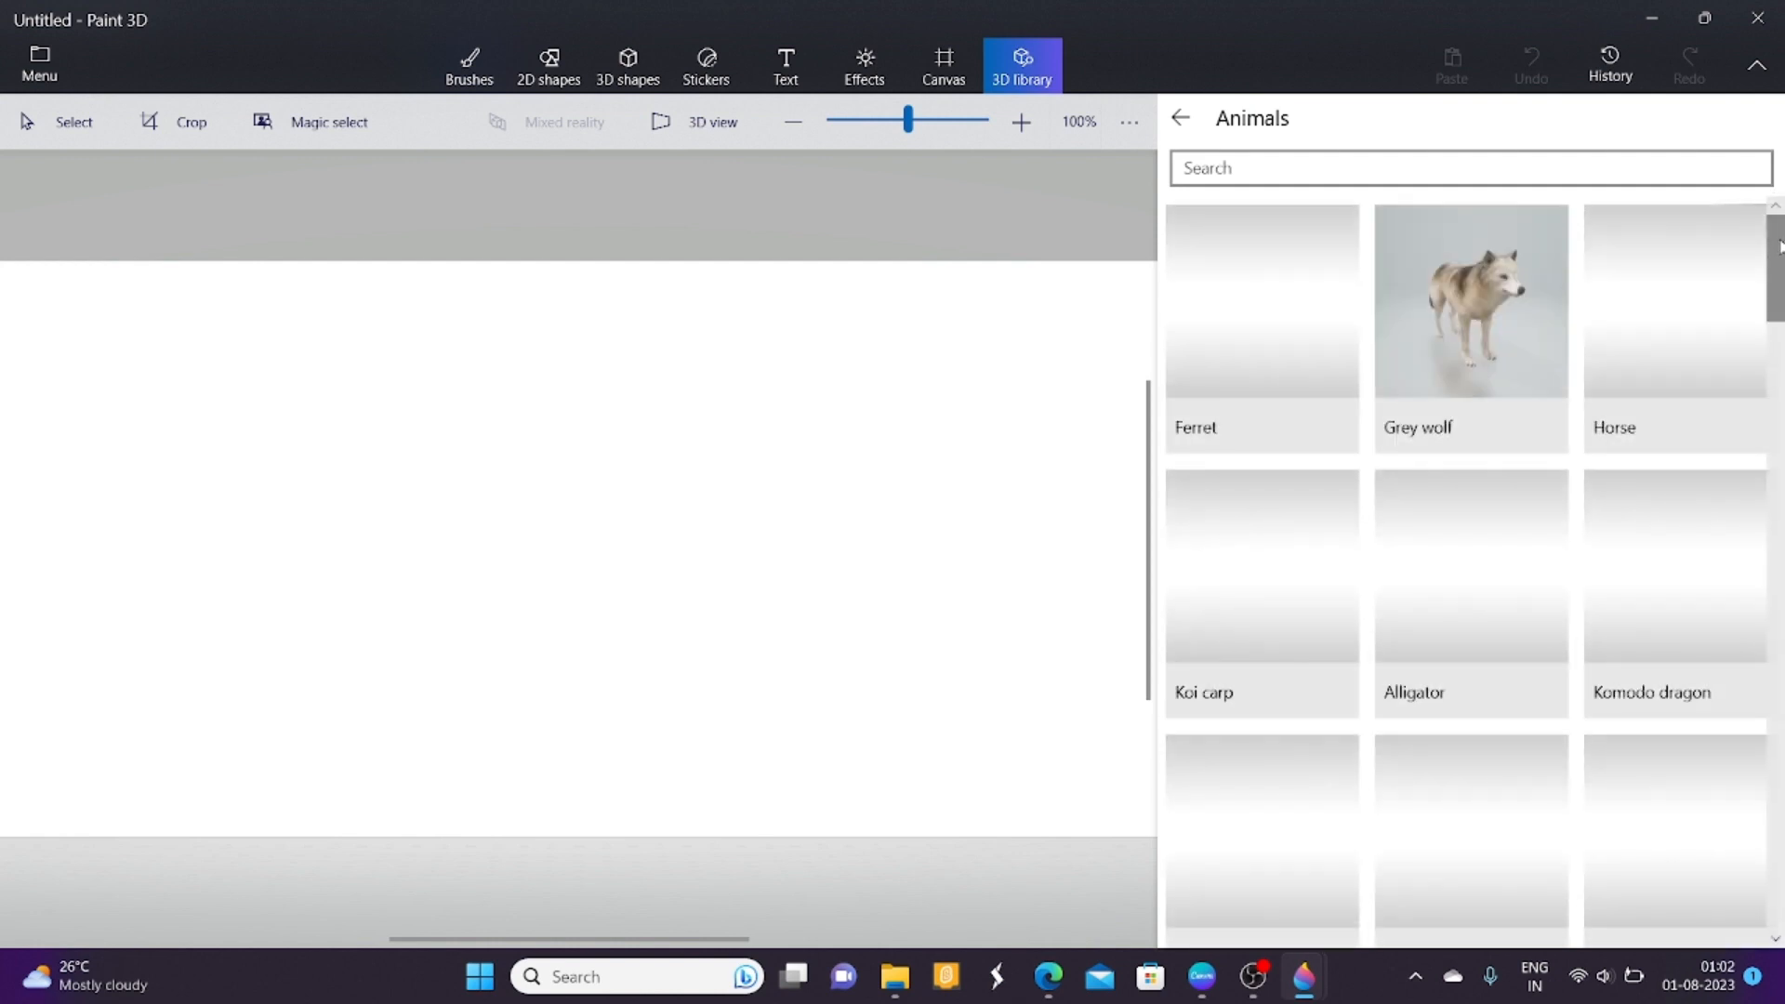
{"action": "left_click_drag", "start_coordinate": [1780, 243], "coordinate": [1780, 863]}
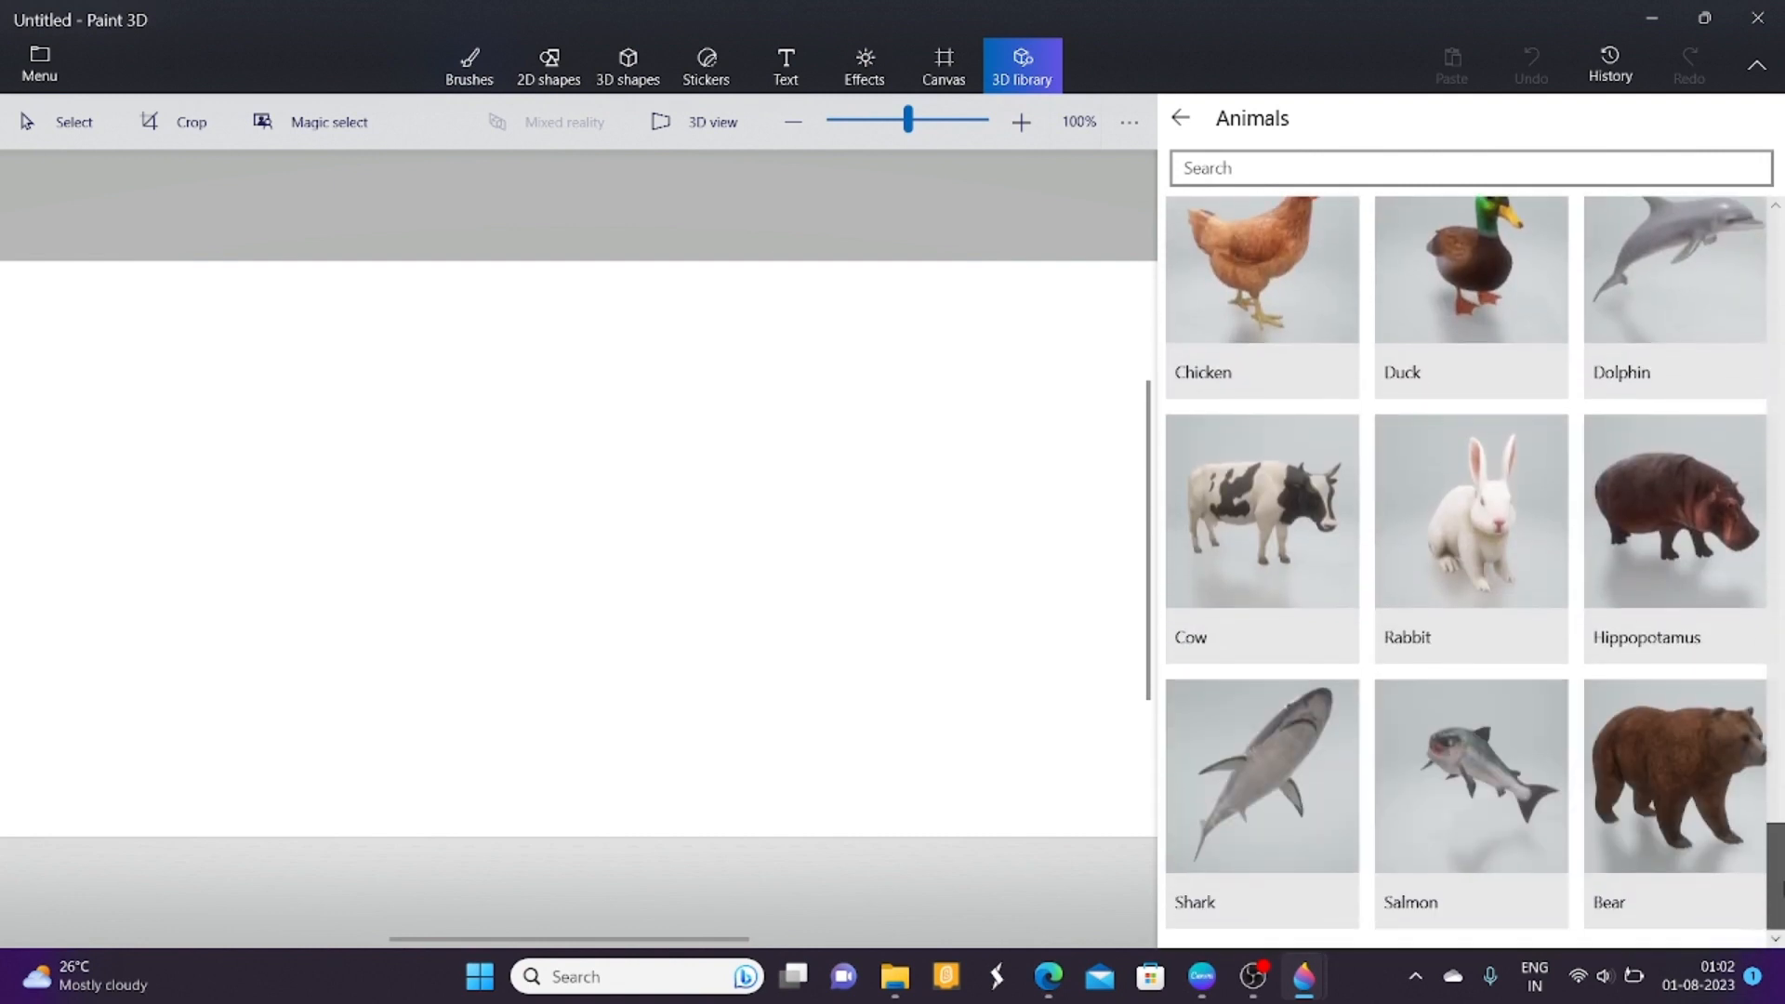
{"action": "left_click", "coordinate": [1291, 792]}
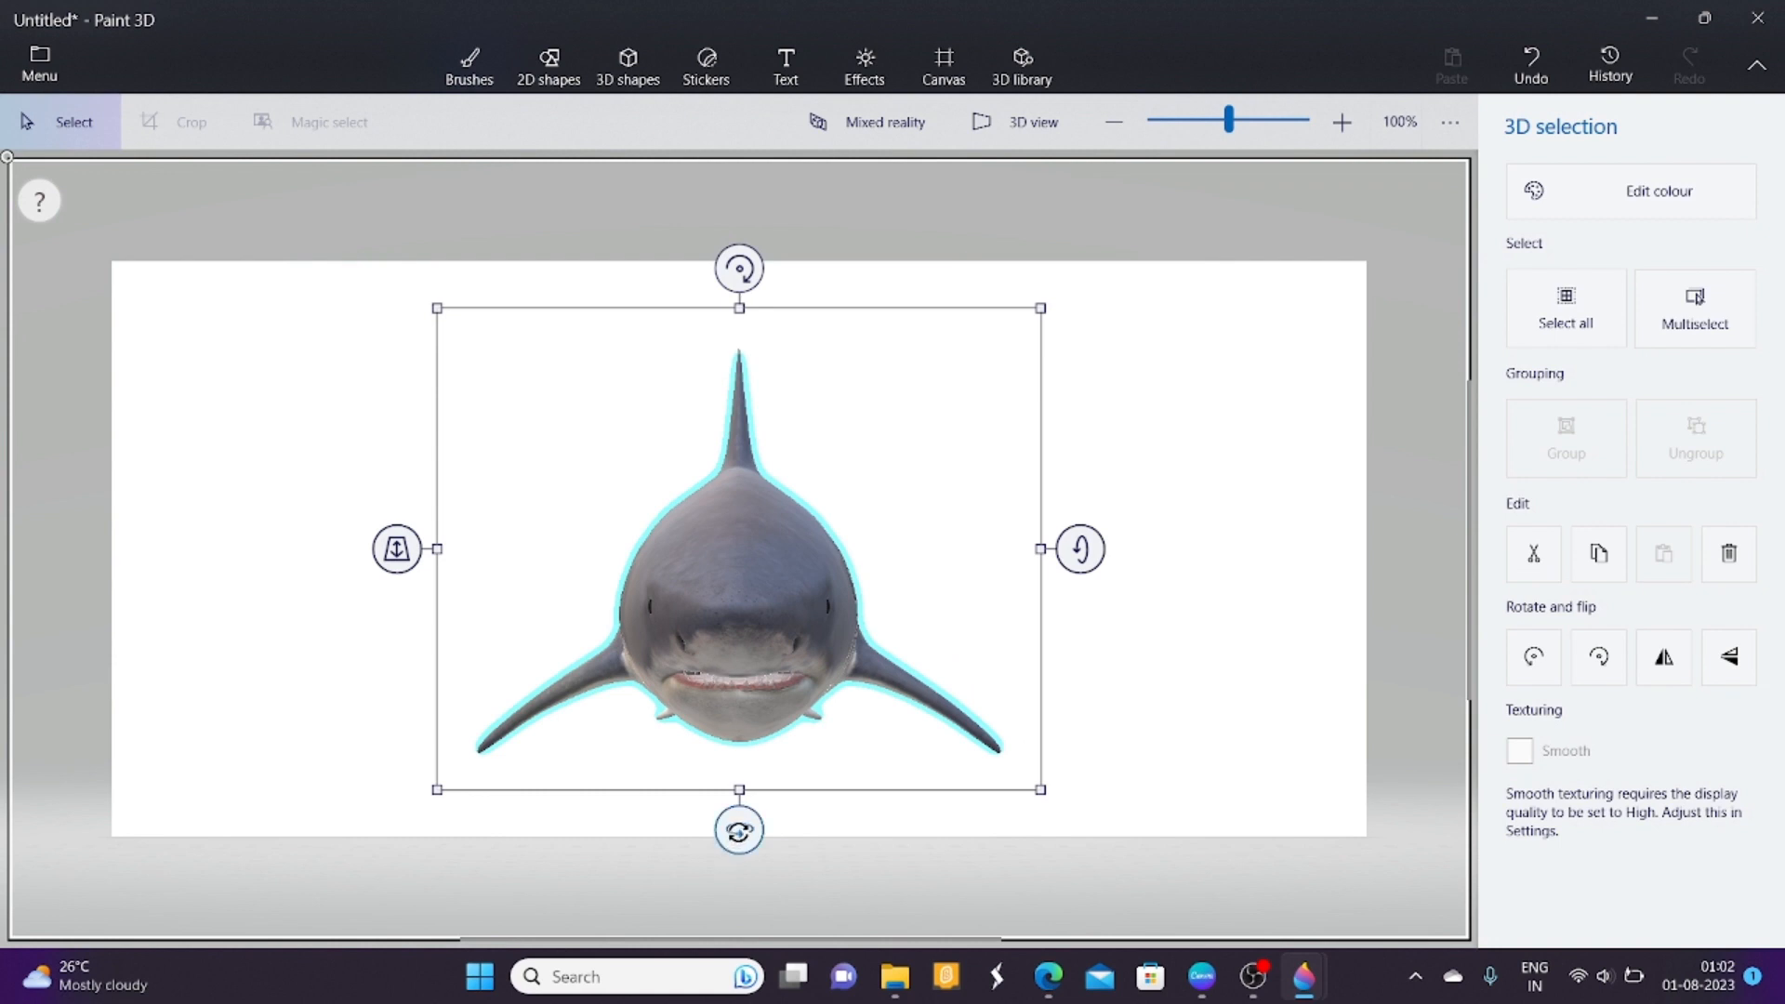
Rotate the shark so its underside faces forward with the head up, and shrink and move it to fit the canvas height.
{"action": "left_click_drag", "start_coordinate": [1080, 549], "coordinate": [1101, 255]}
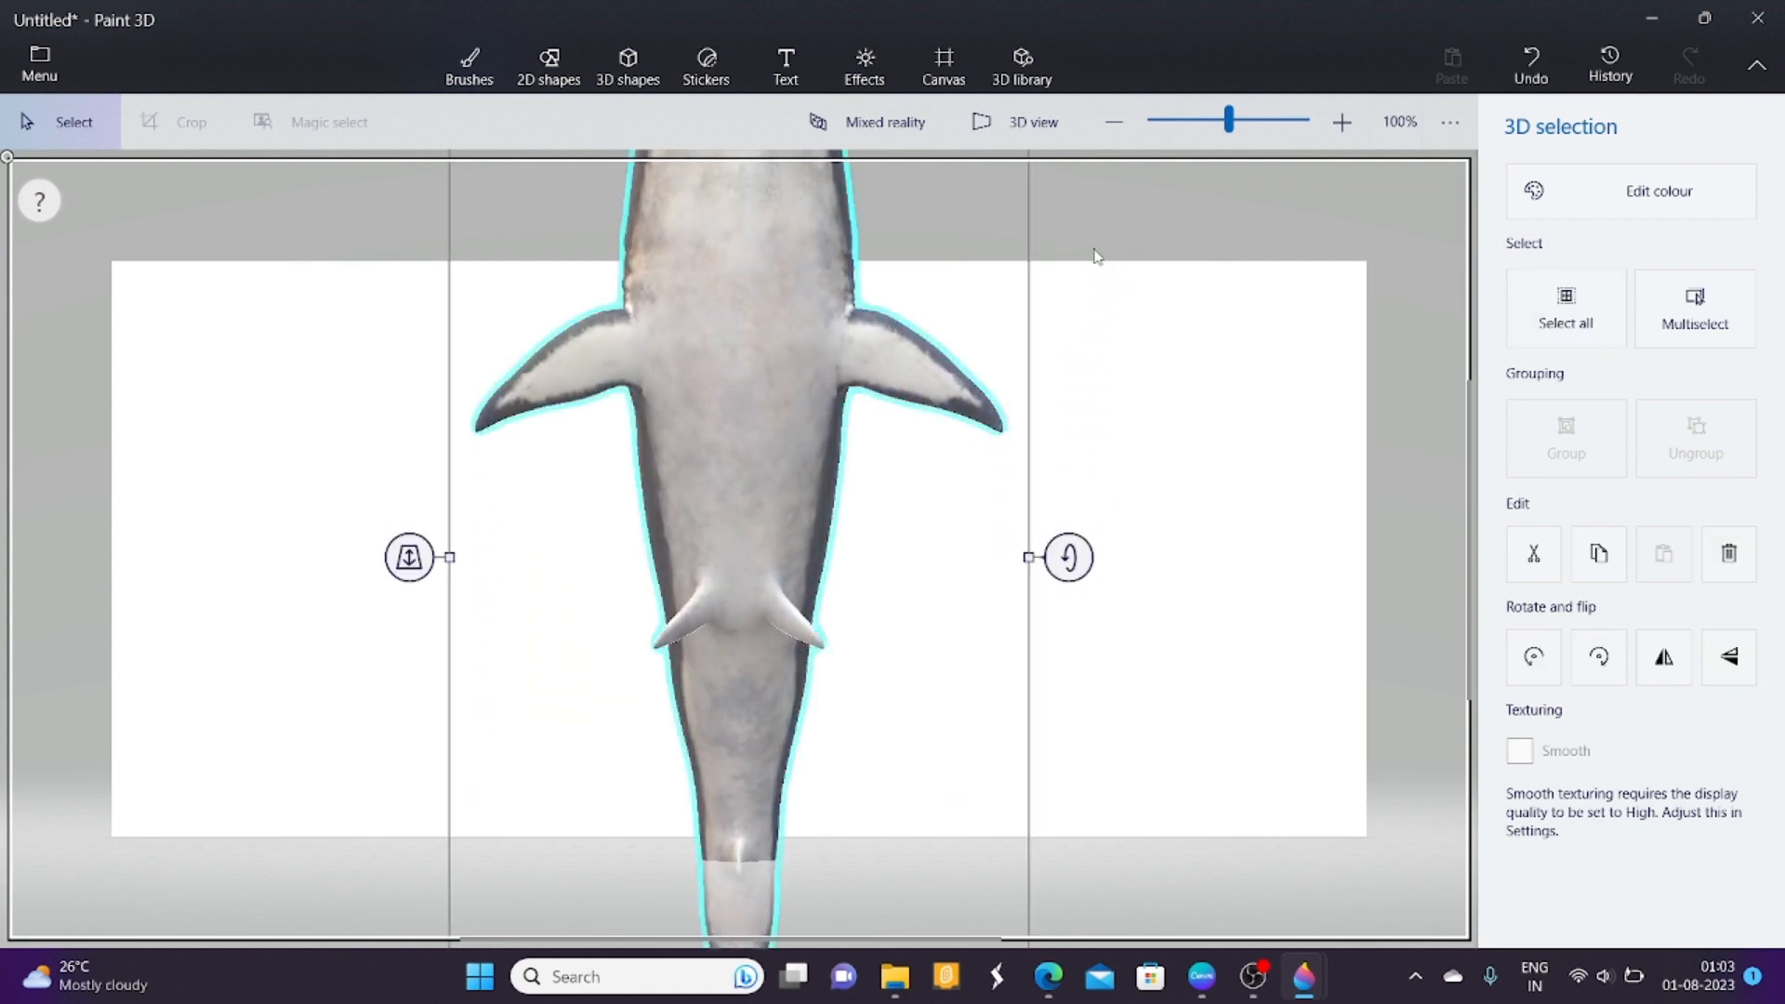
{"action": "left_click_drag", "start_coordinate": [881, 295], "coordinate": [892, 755]}
{"action": "left_click_drag", "start_coordinate": [1041, 330], "coordinate": [884, 336]}
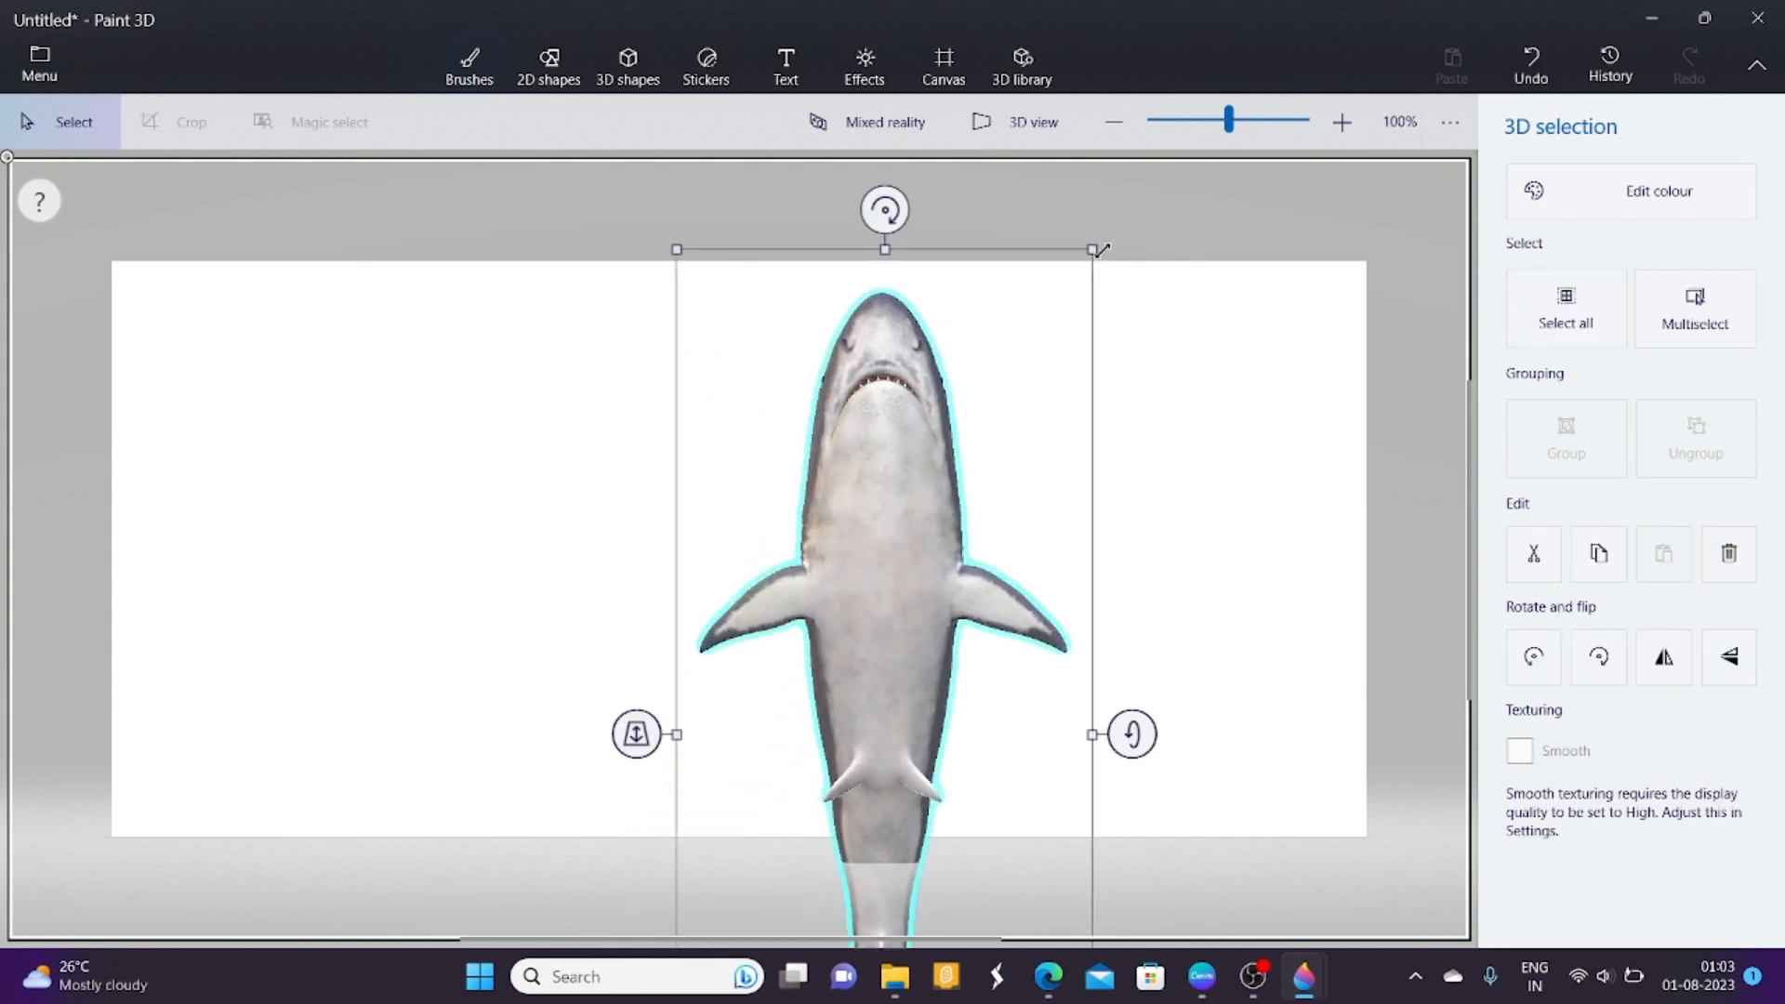
{"action": "left_click_drag", "start_coordinate": [1096, 250], "coordinate": [860, 535]}
{"action": "left_click_drag", "start_coordinate": [817, 701], "coordinate": [875, 375]}
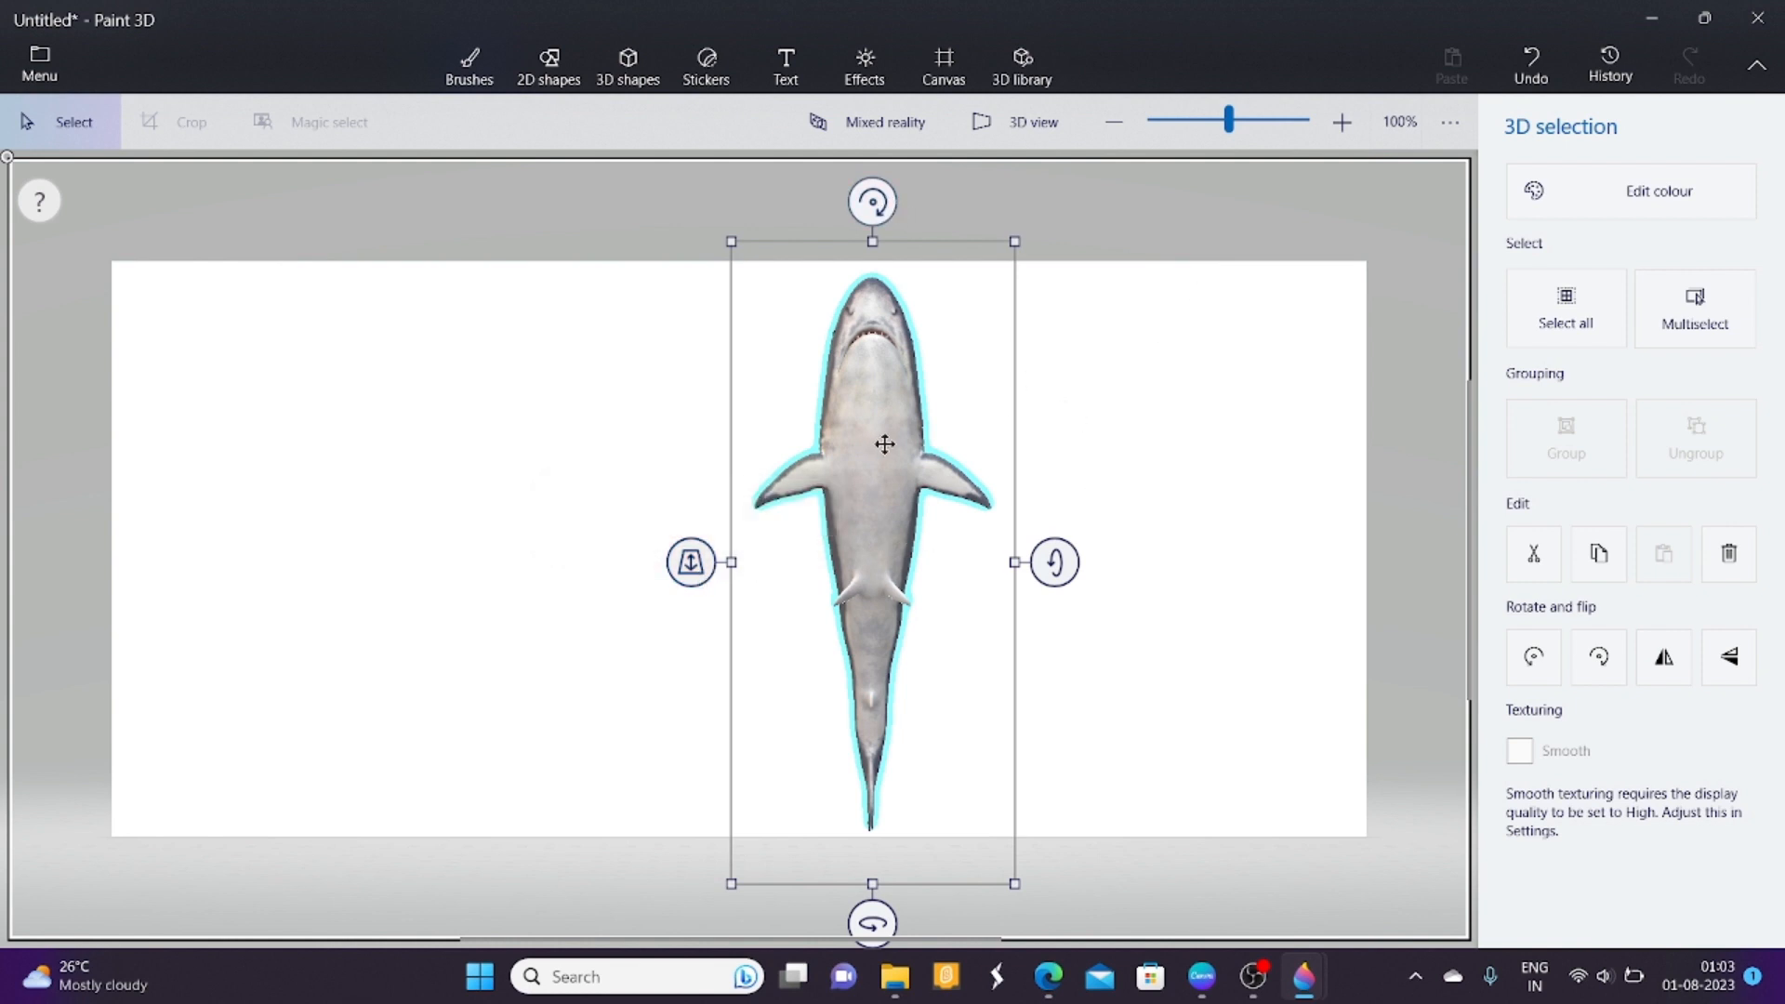
Copy the rotated shark, switch back to Canva, and paste it into the underwater scene.
{"action": "key", "text": "ctrl+c"}
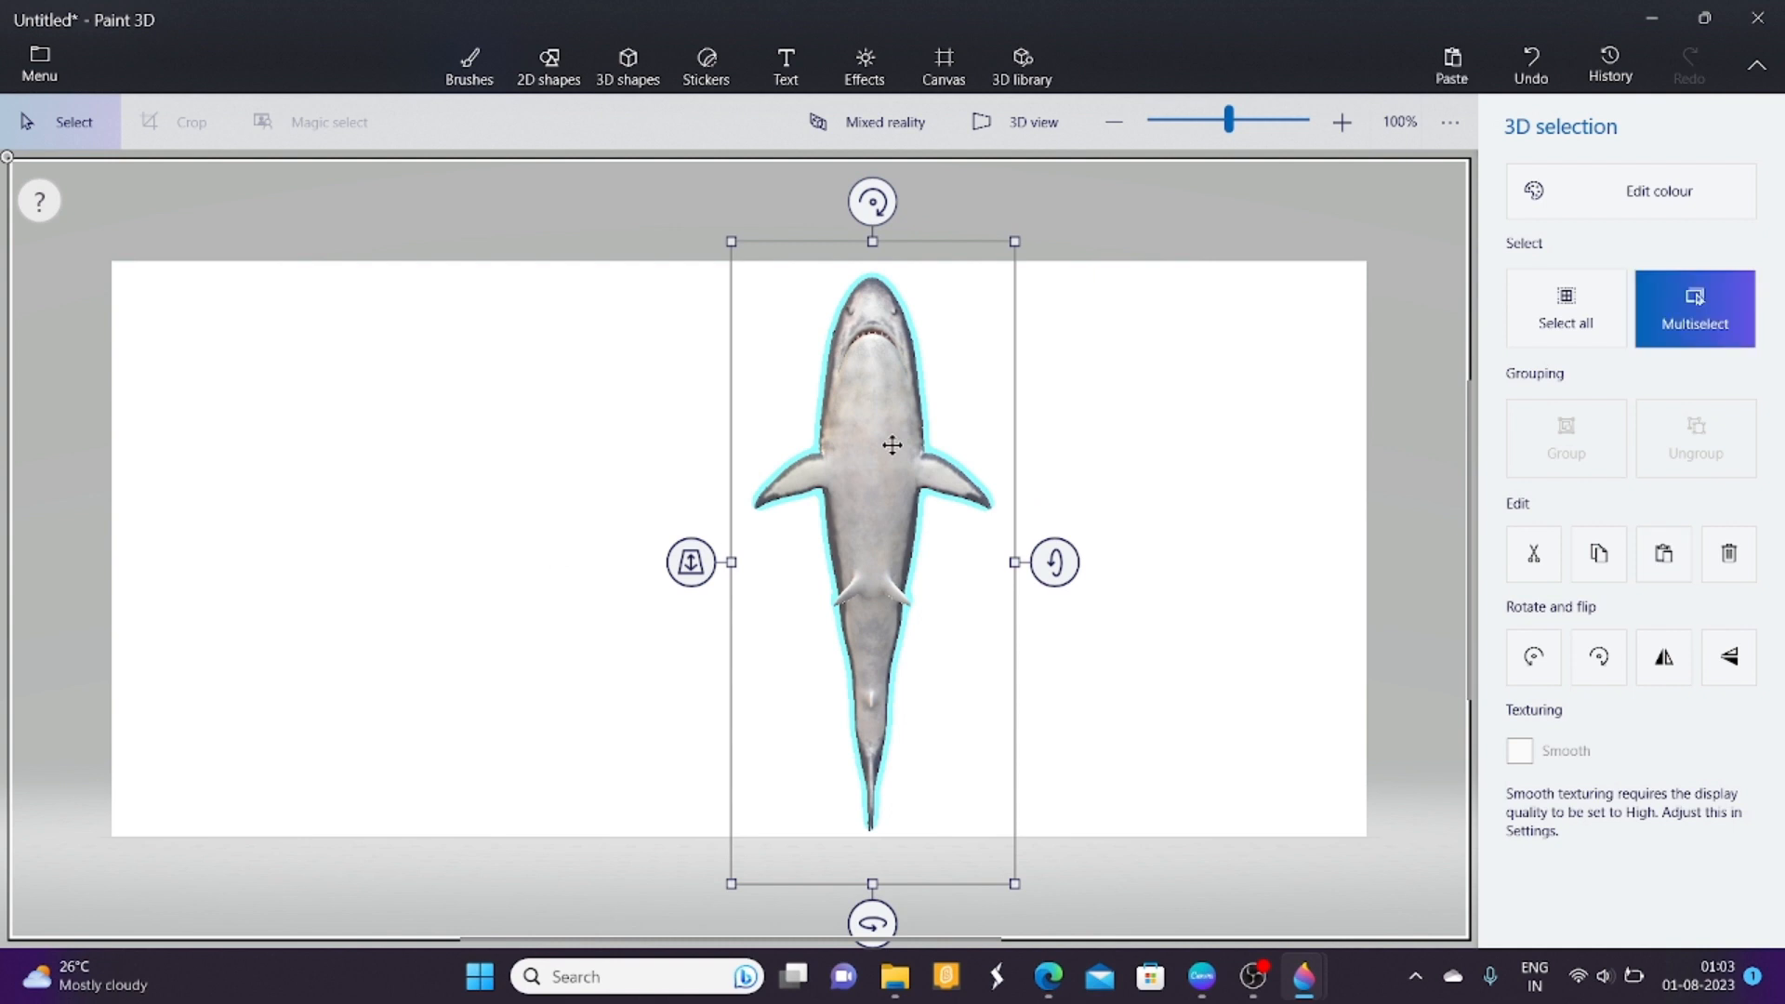
{"action": "right_click", "coordinate": [891, 446]}
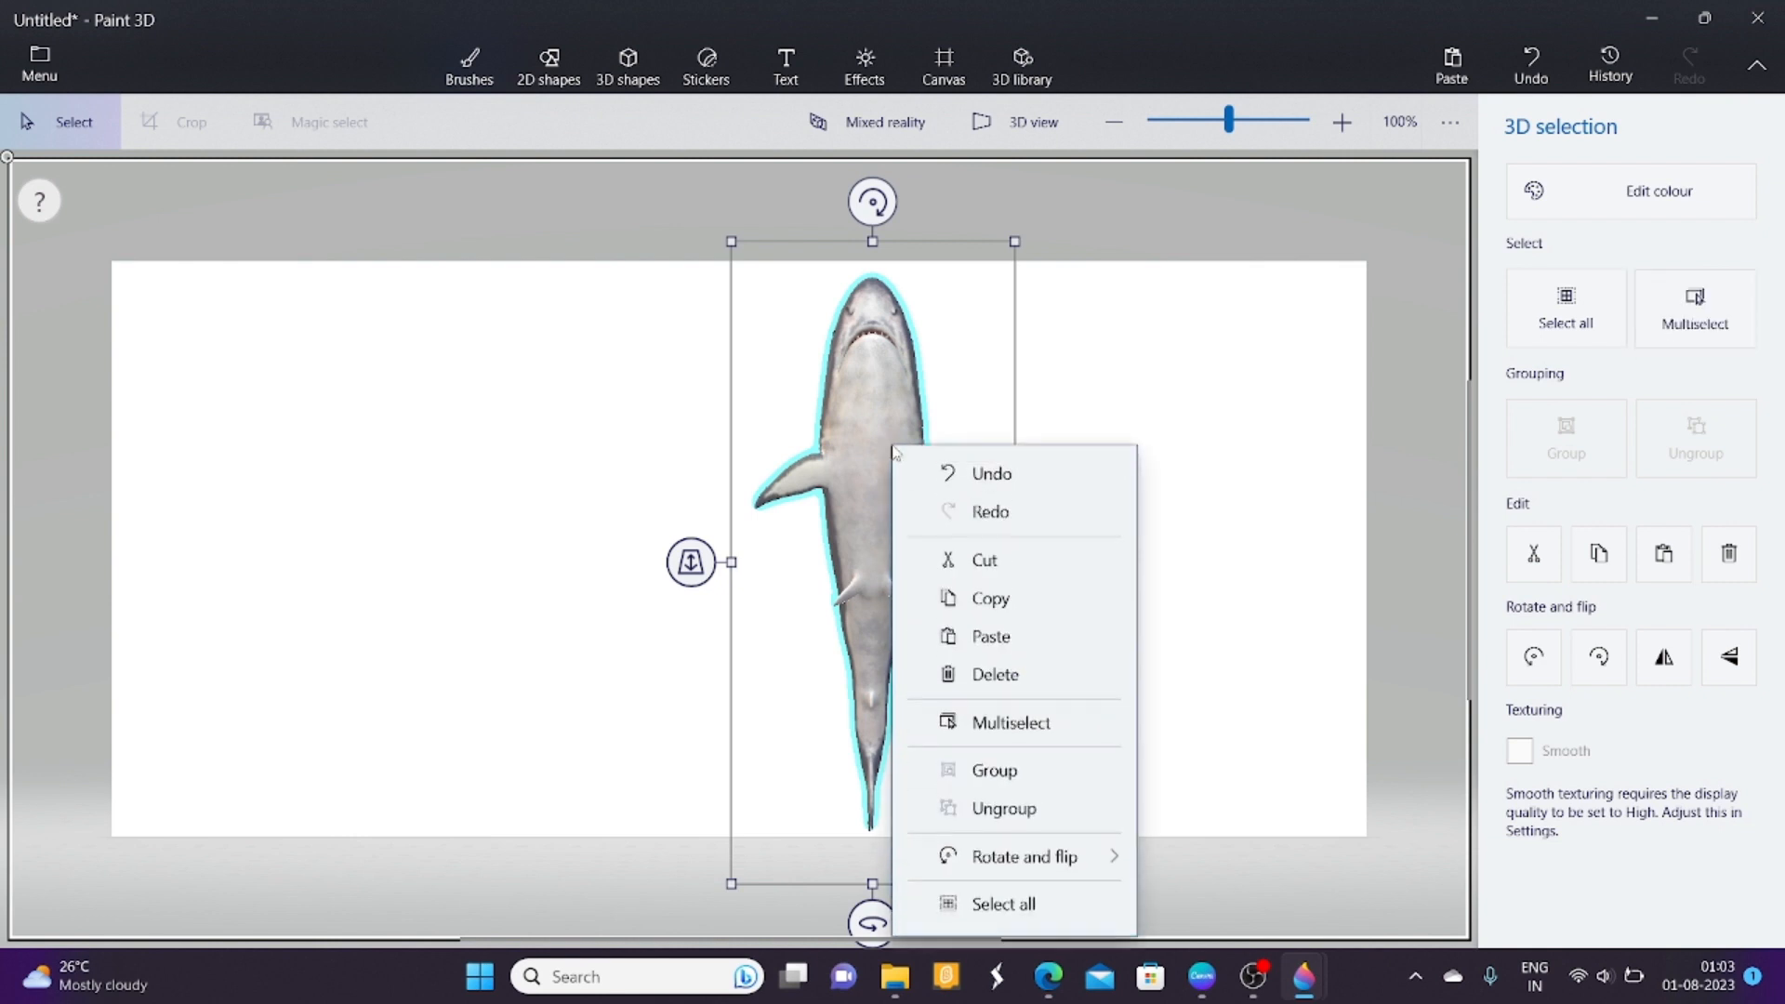
{"action": "left_click", "coordinate": [989, 601]}
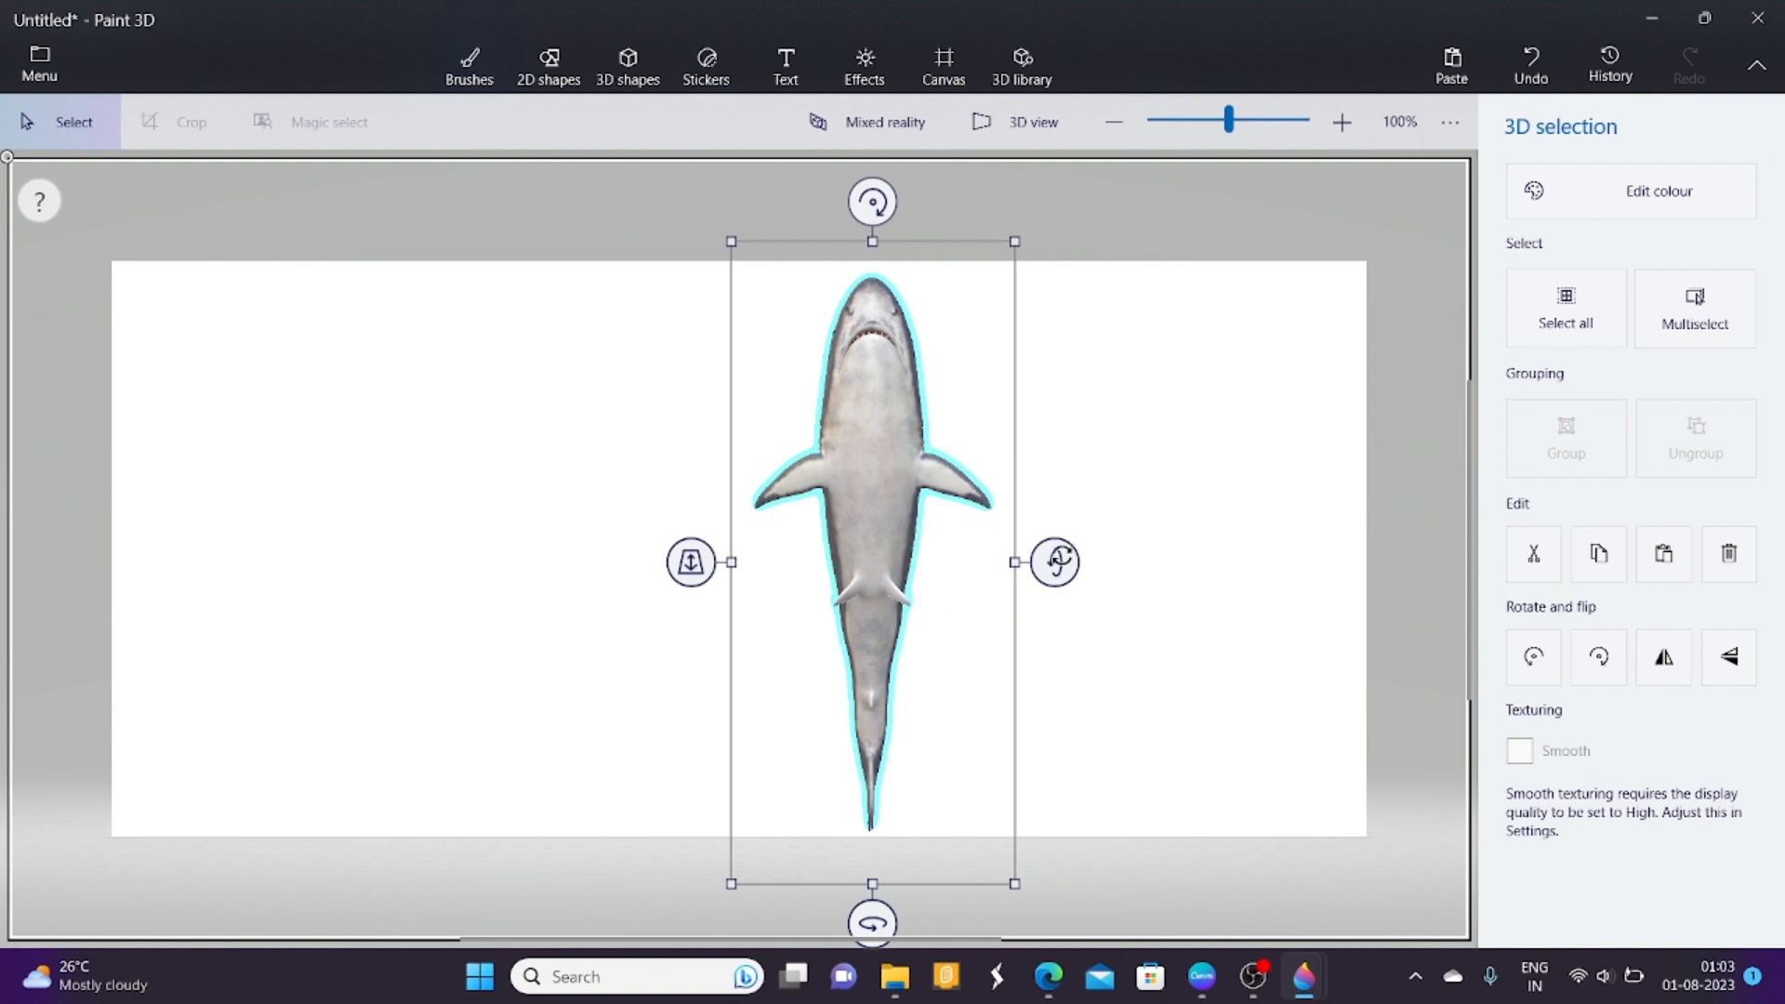
{"action": "left_click", "coordinate": [1215, 985]}
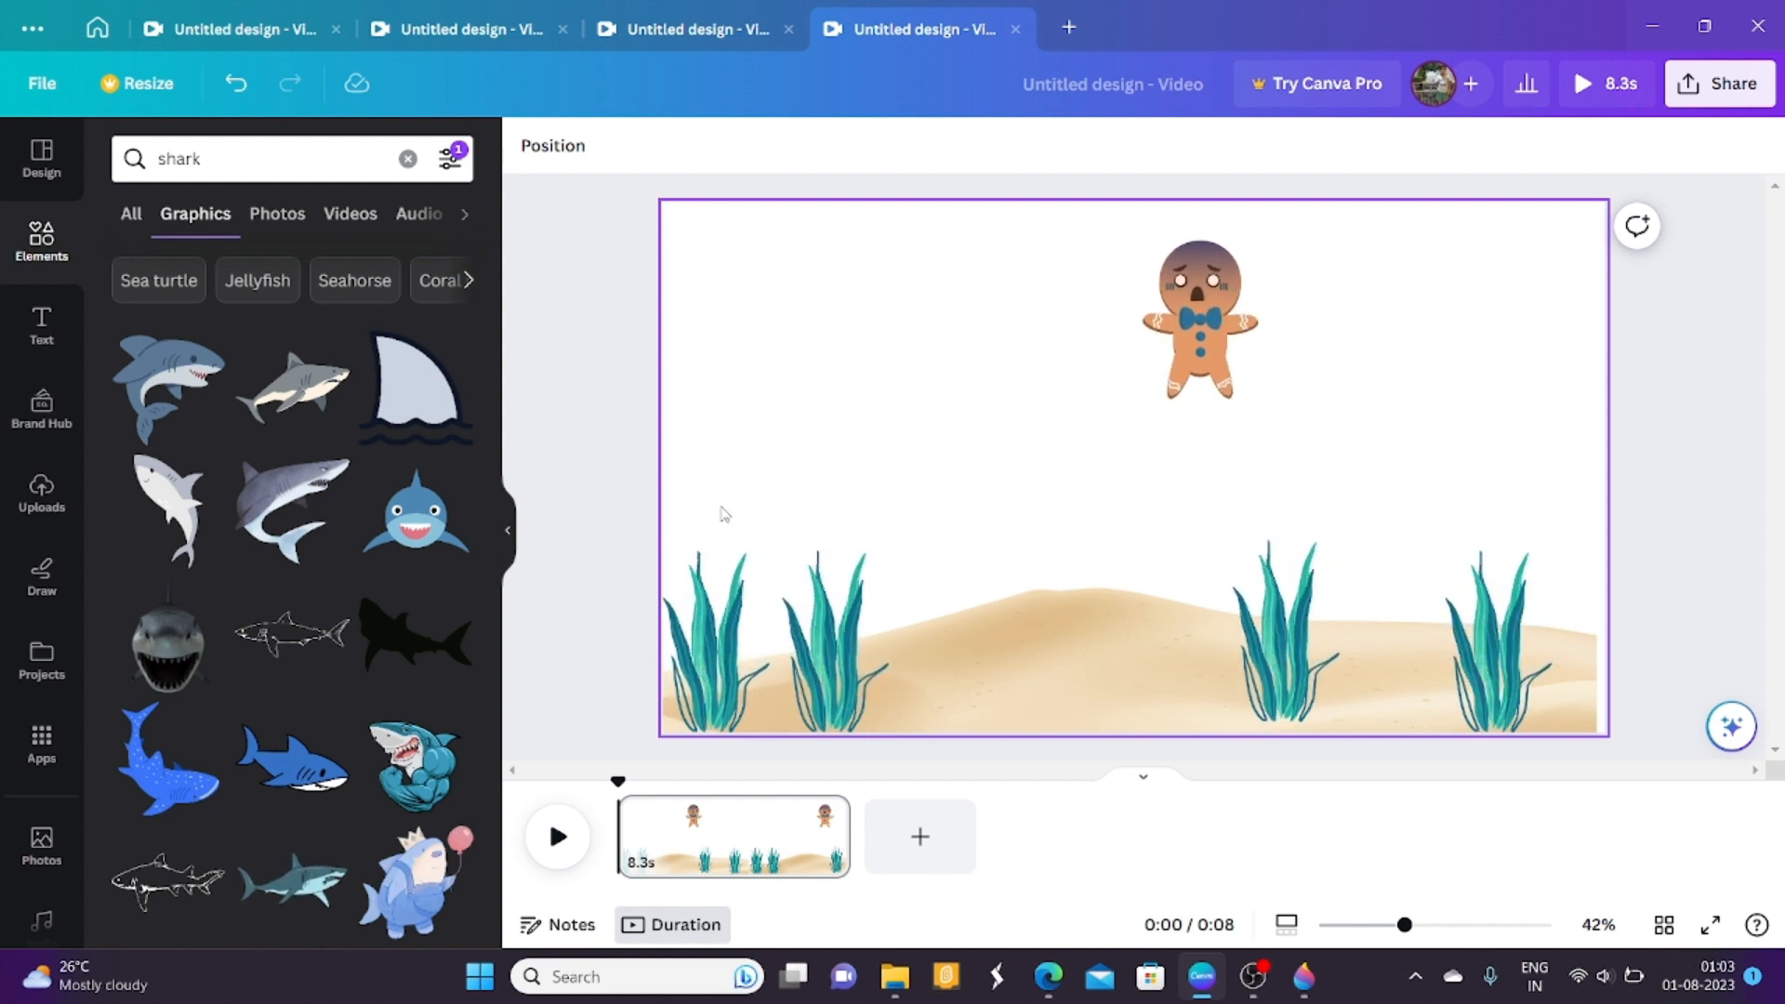
{"action": "right_click", "coordinate": [995, 529]}
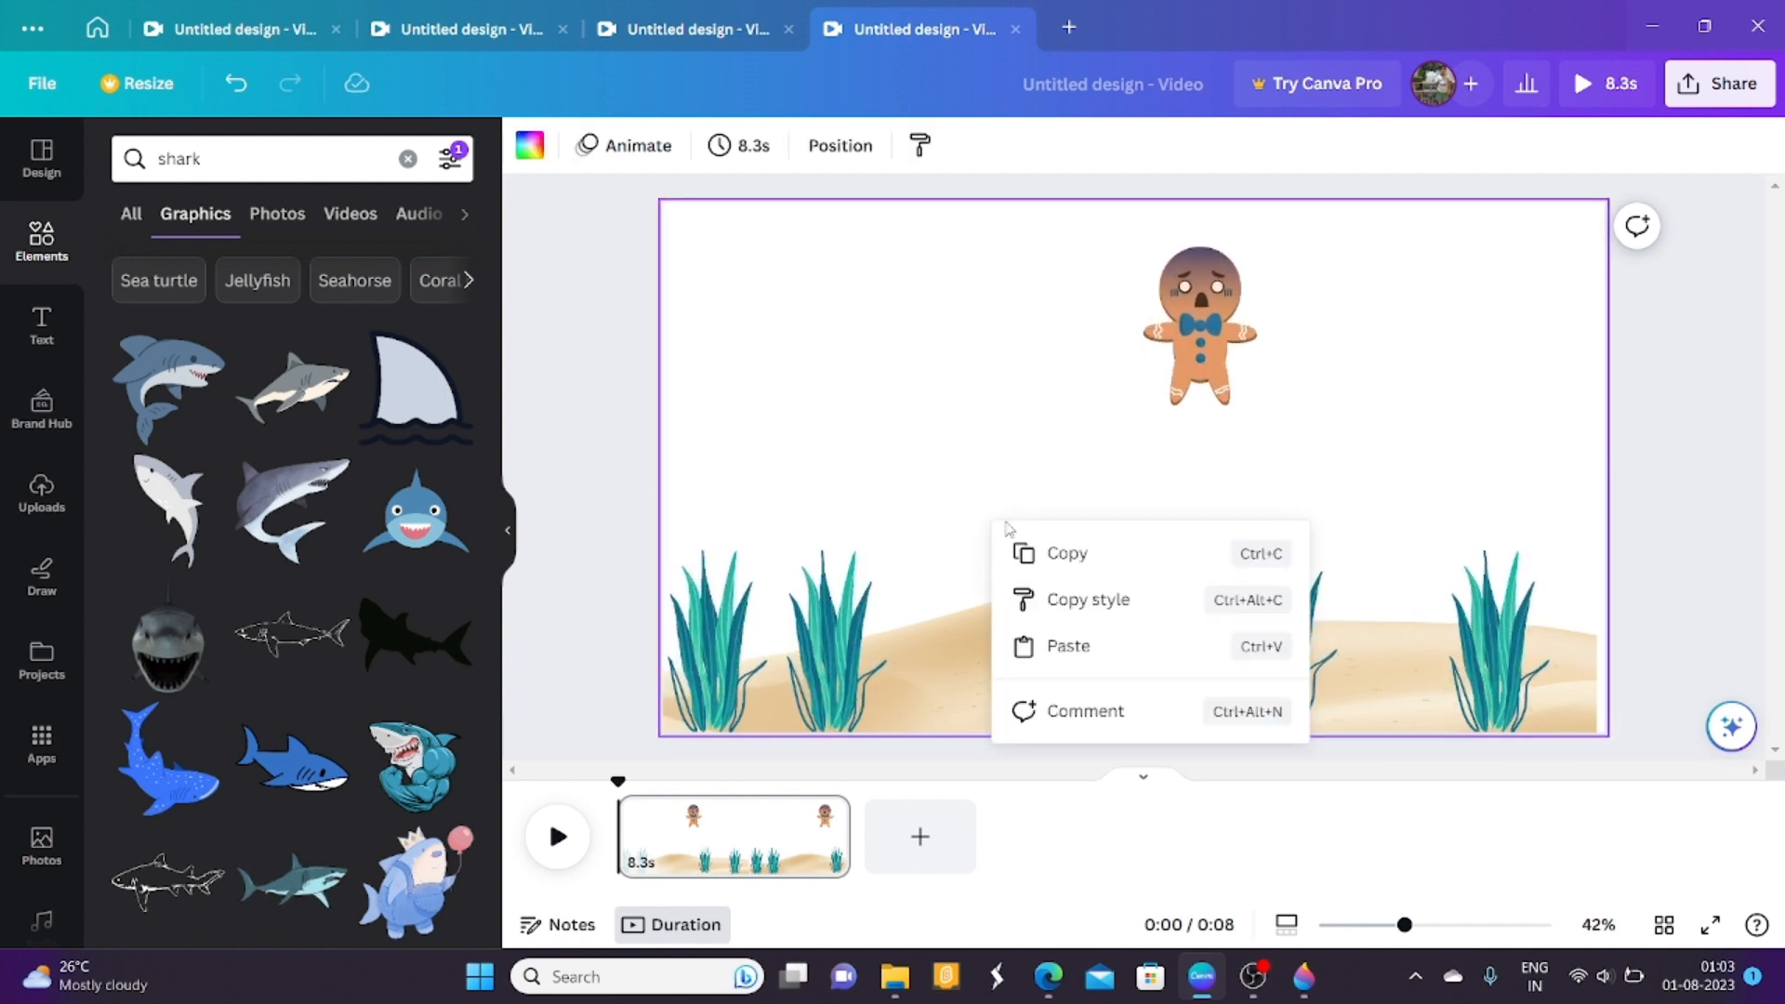
{"action": "left_click", "coordinate": [1092, 642]}
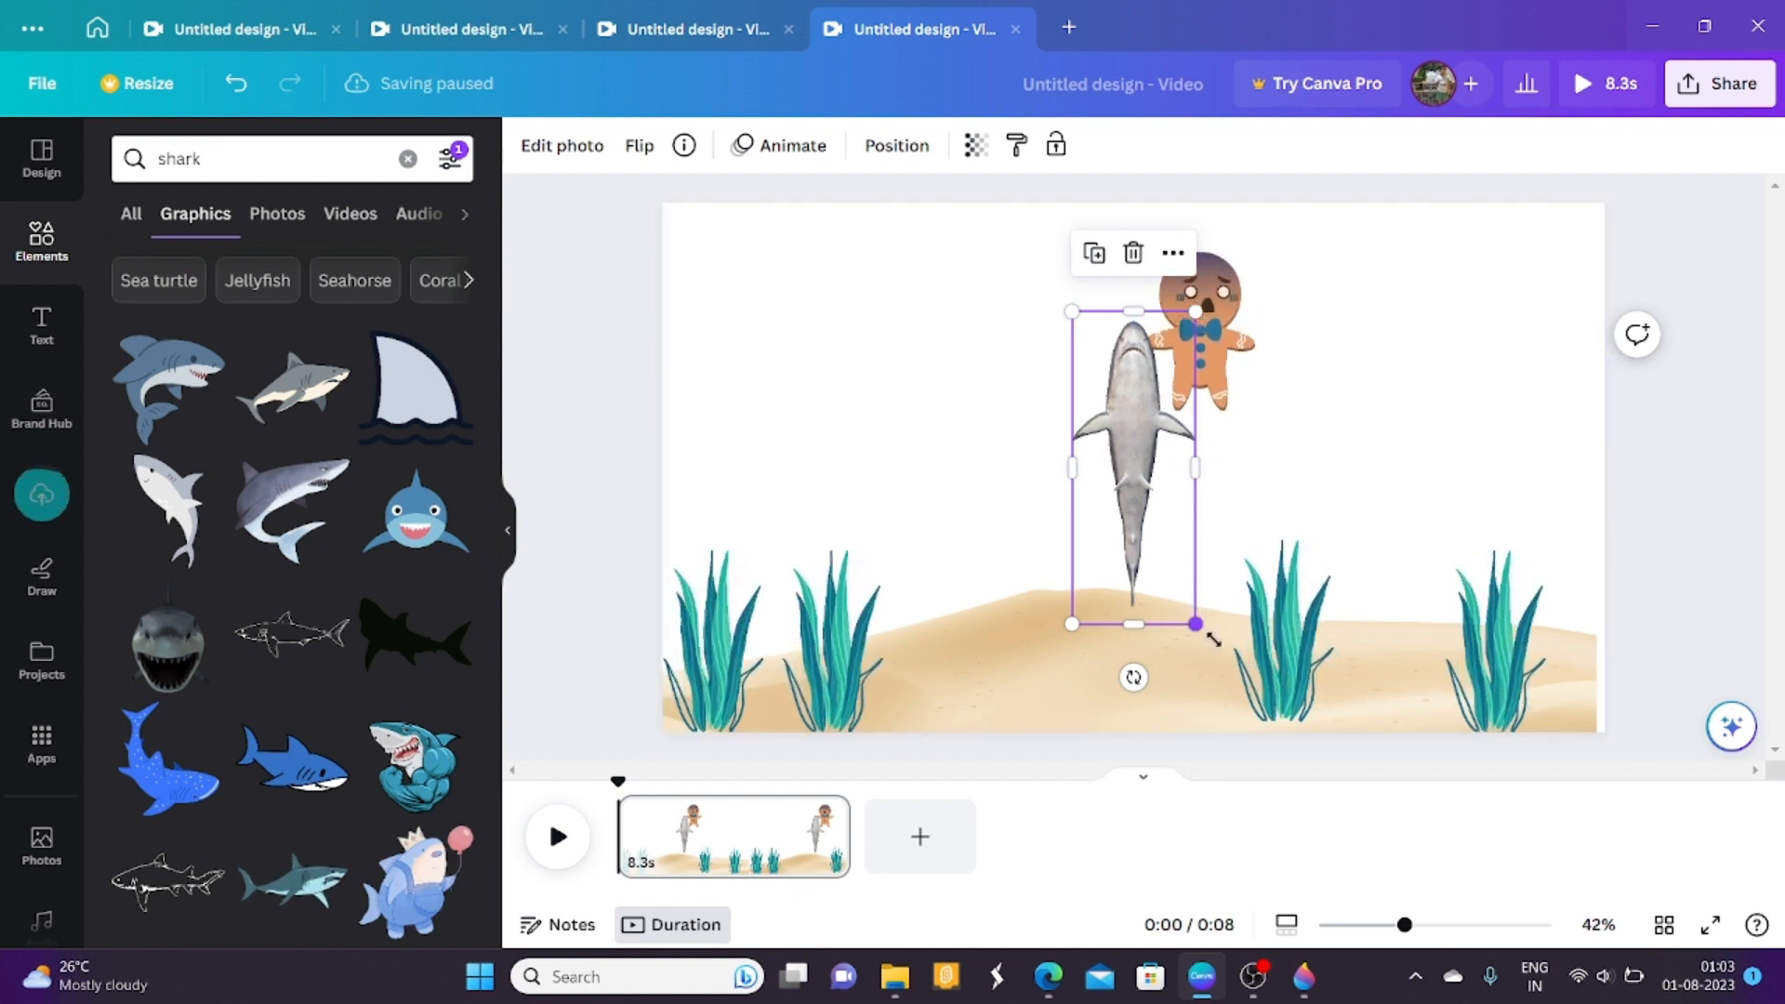
Enlarge the pasted shark and move it down so only its head rises from the scene's lower edge below the gingerbread man.
{"action": "left_click_drag", "start_coordinate": [1197, 626], "coordinate": [1534, 892]}
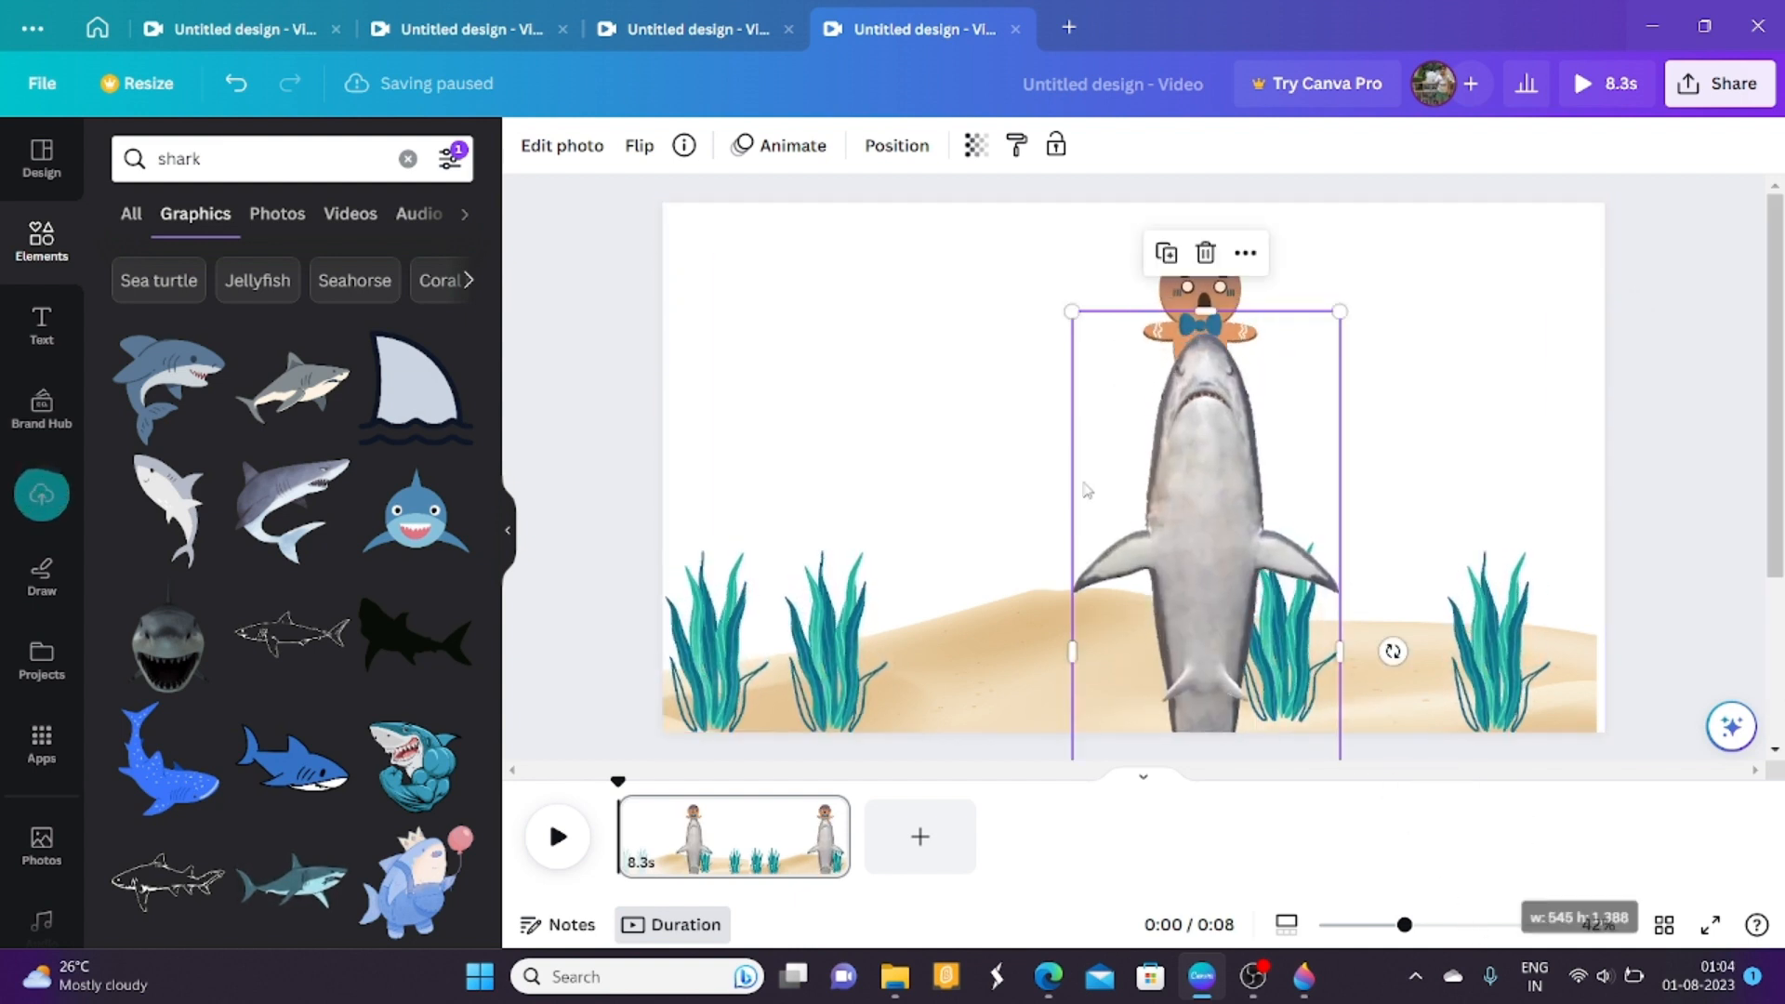
{"action": "left_click_drag", "start_coordinate": [1159, 462], "coordinate": [1136, 641]}
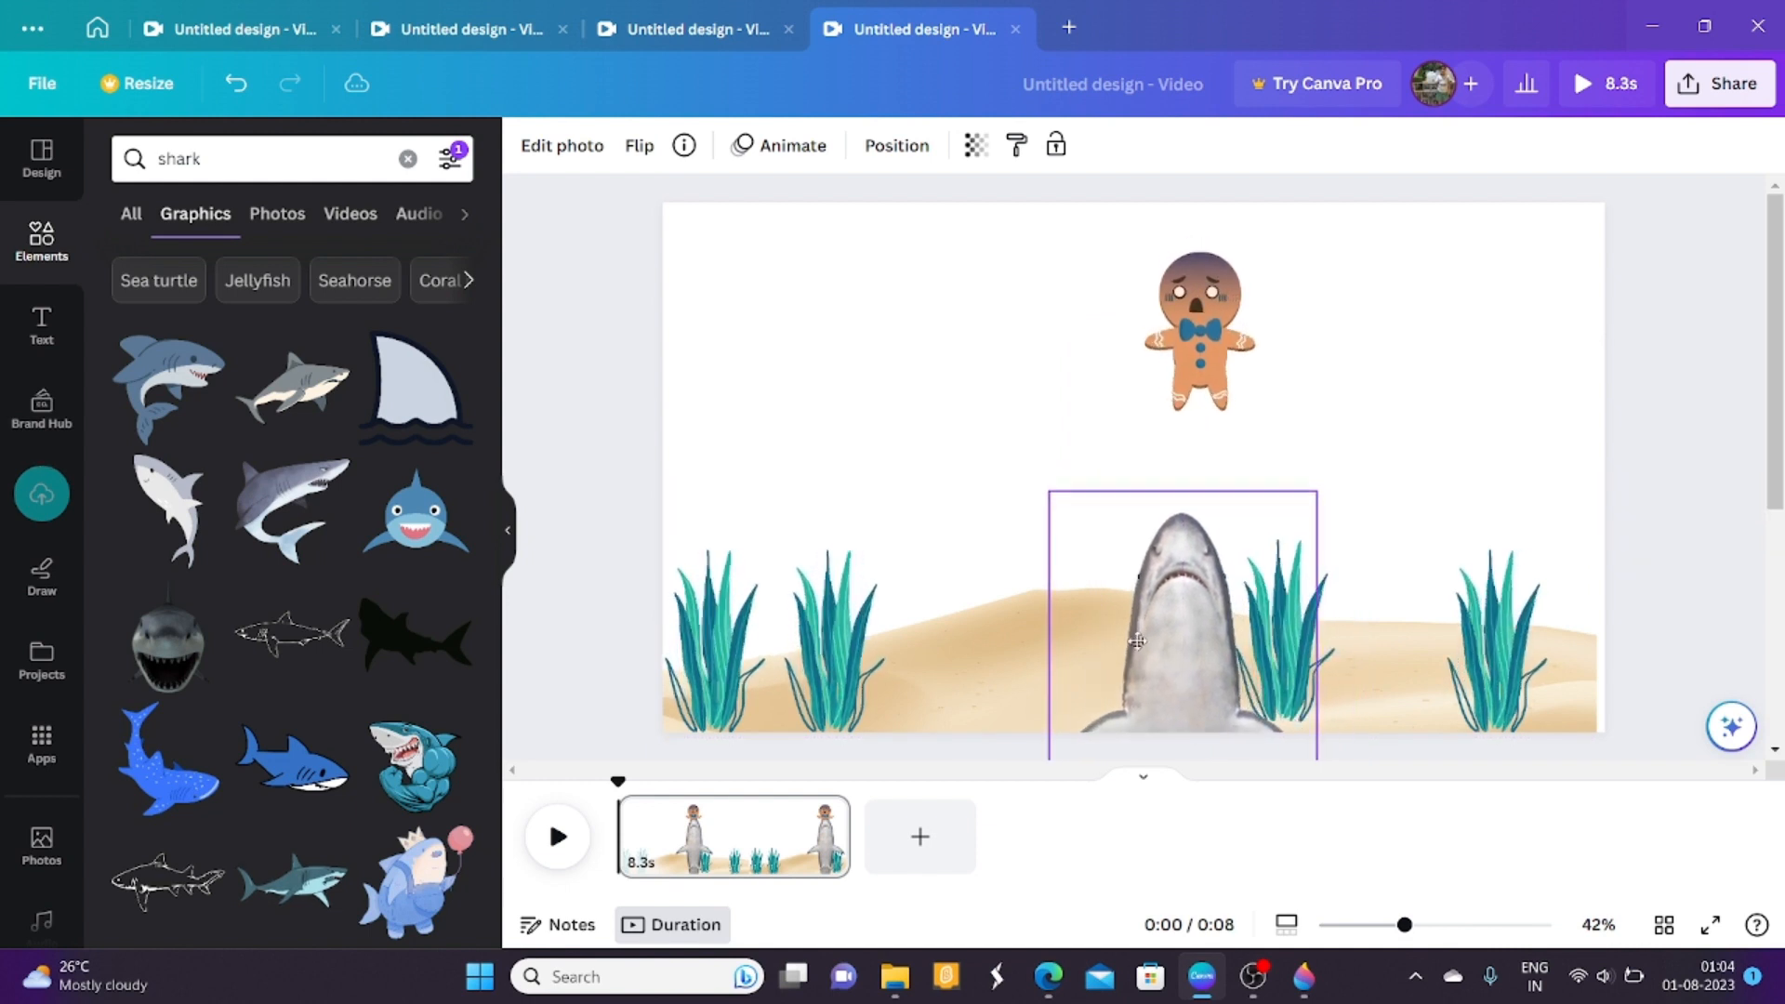
{"action": "left_click_drag", "start_coordinate": [1048, 490], "coordinate": [791, 311]}
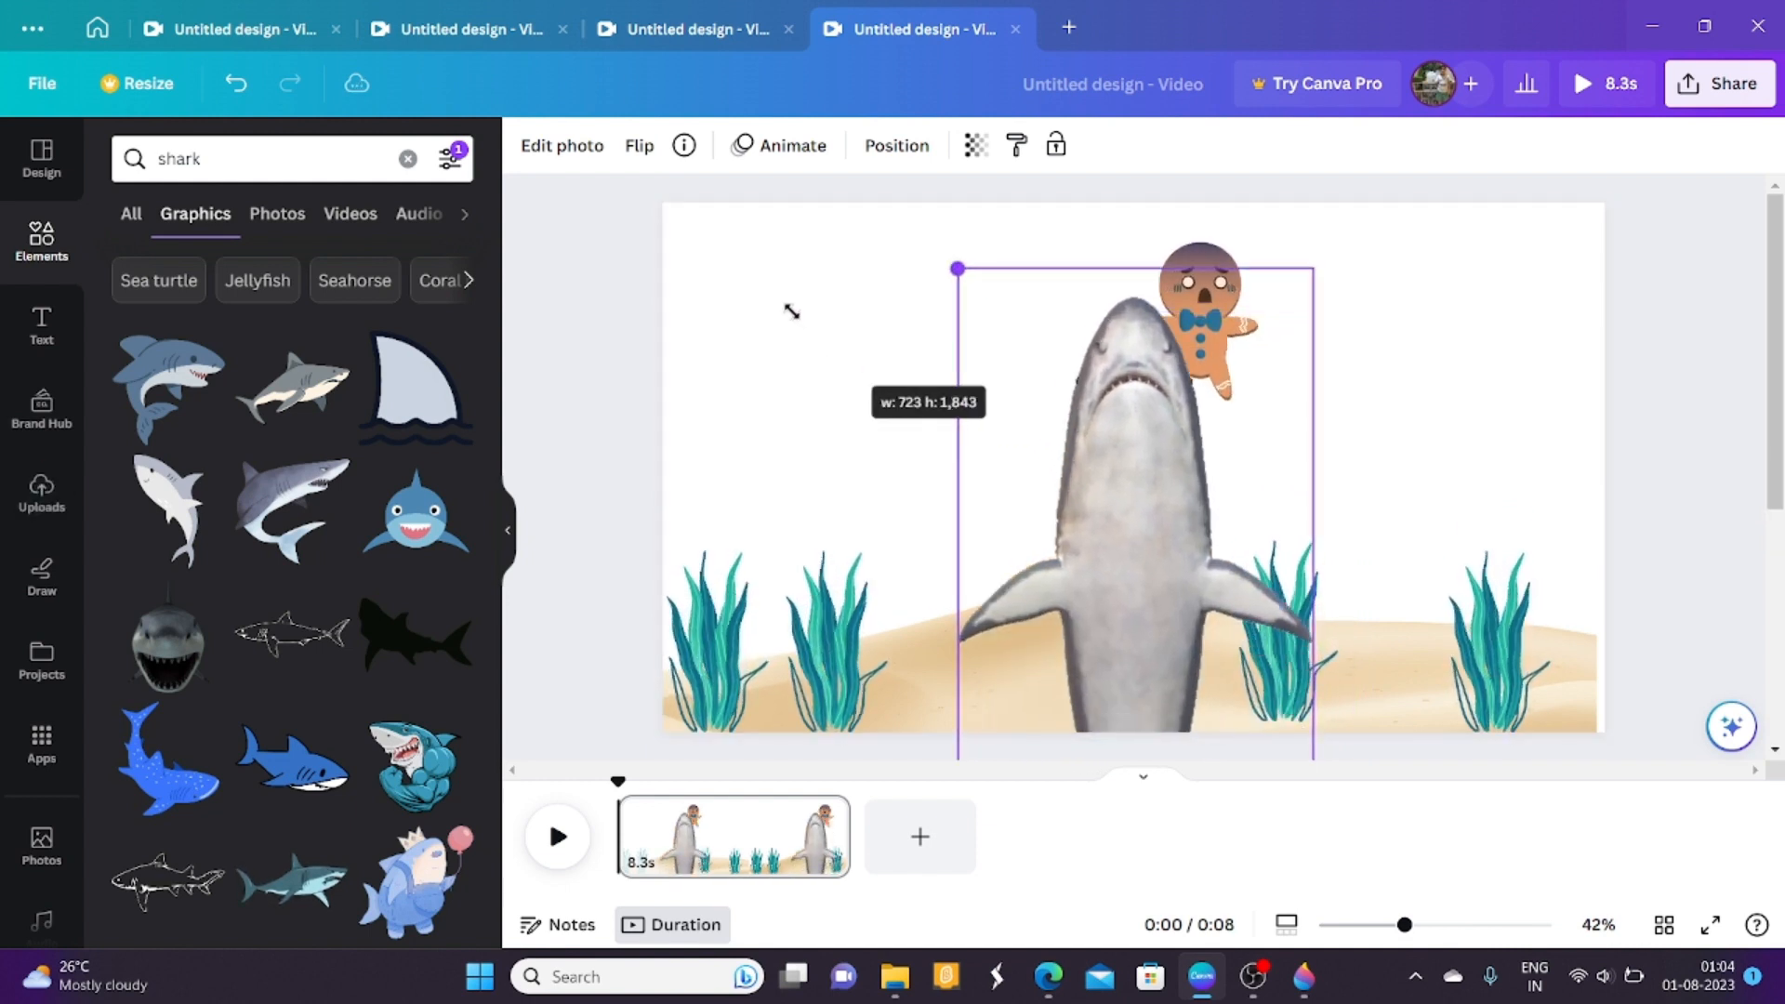
{"action": "left_click_drag", "start_coordinate": [1315, 248], "coordinate": [1419, 37]}
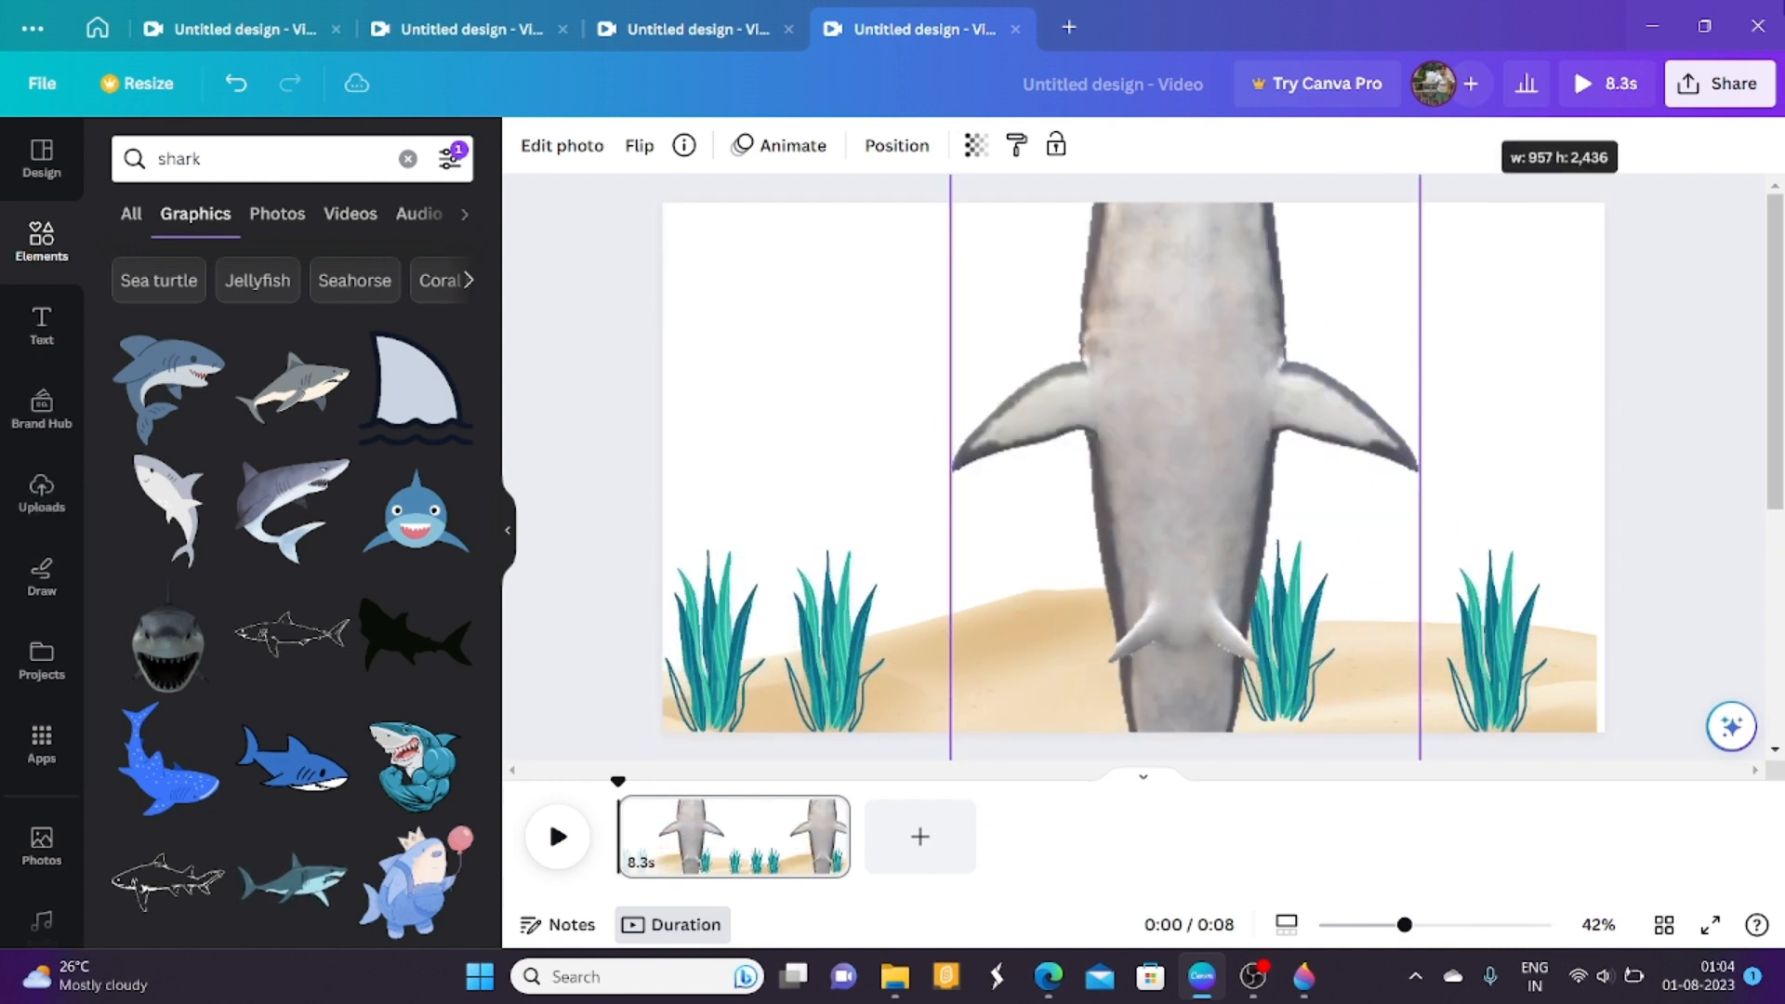
{"action": "left_click_drag", "start_coordinate": [1478, 119], "coordinate": [1532, 41]}
{"action": "left_click_drag", "start_coordinate": [1175, 378], "coordinate": [1181, 953]}
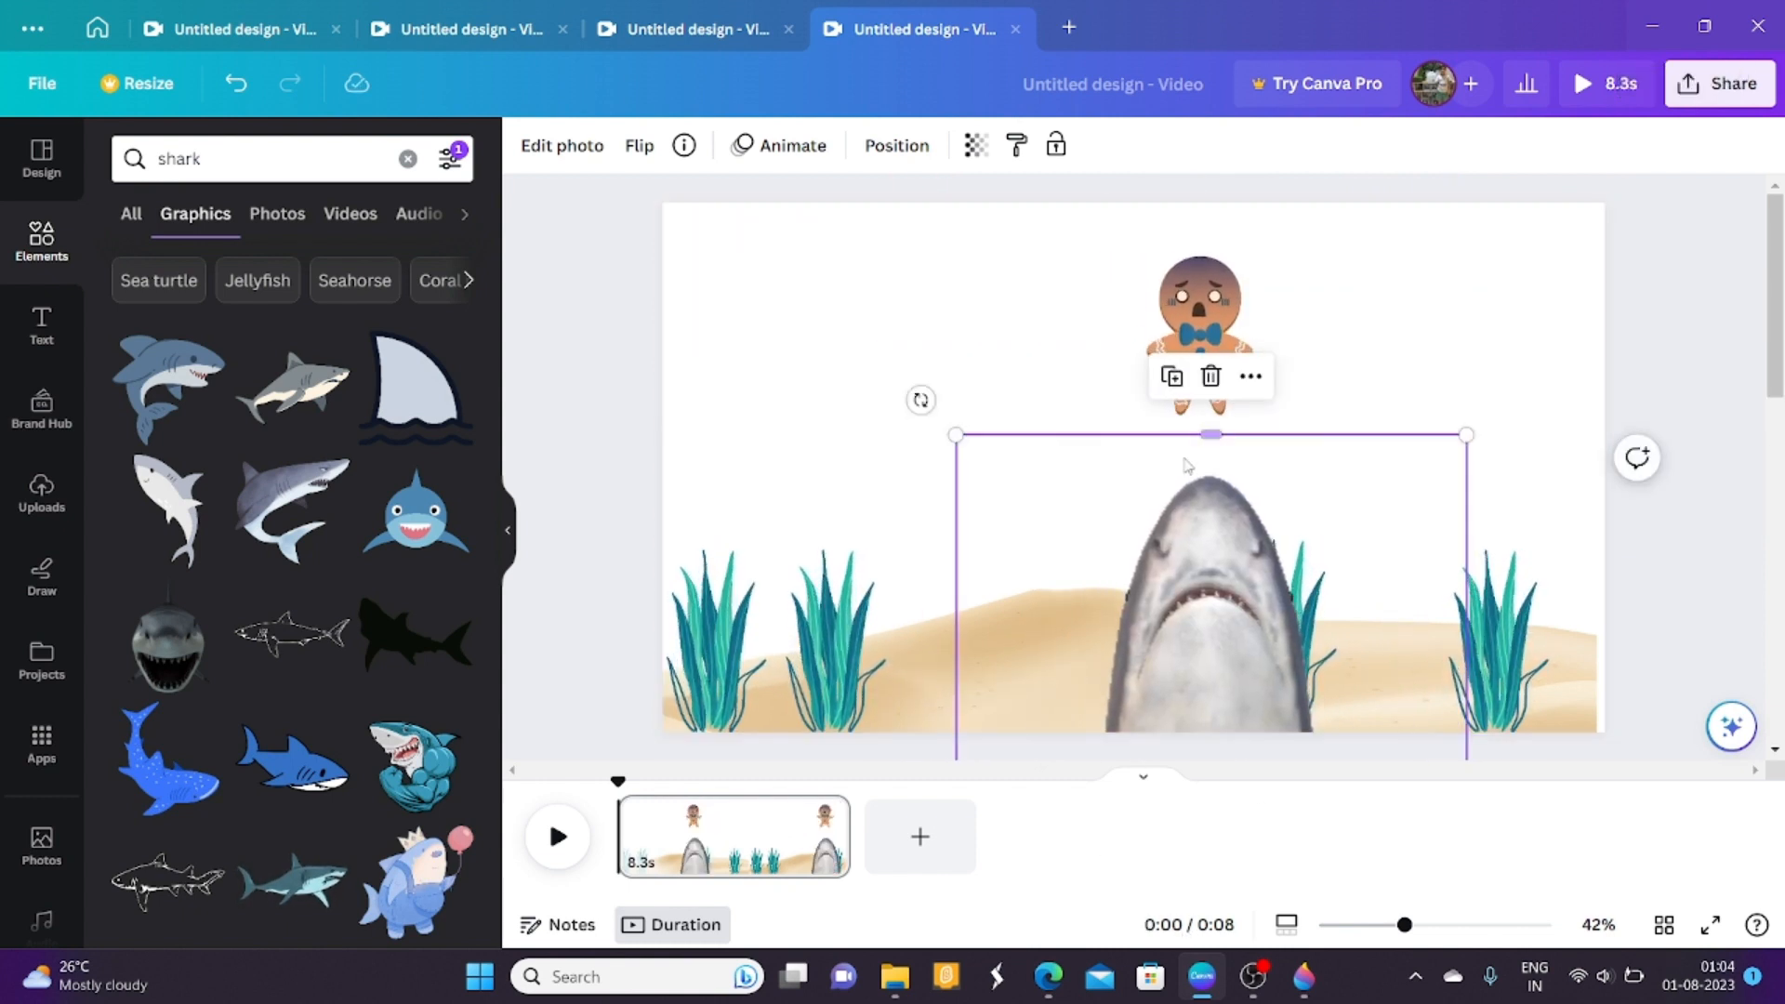
Enlarge the shark further and lower it so its body stays below the scene's lower edge, under the gingerbread man.
{"action": "left_click_drag", "start_coordinate": [955, 434], "coordinate": [727, 253]}
{"action": "left_click_drag", "start_coordinate": [1182, 461], "coordinate": [1203, 684]}
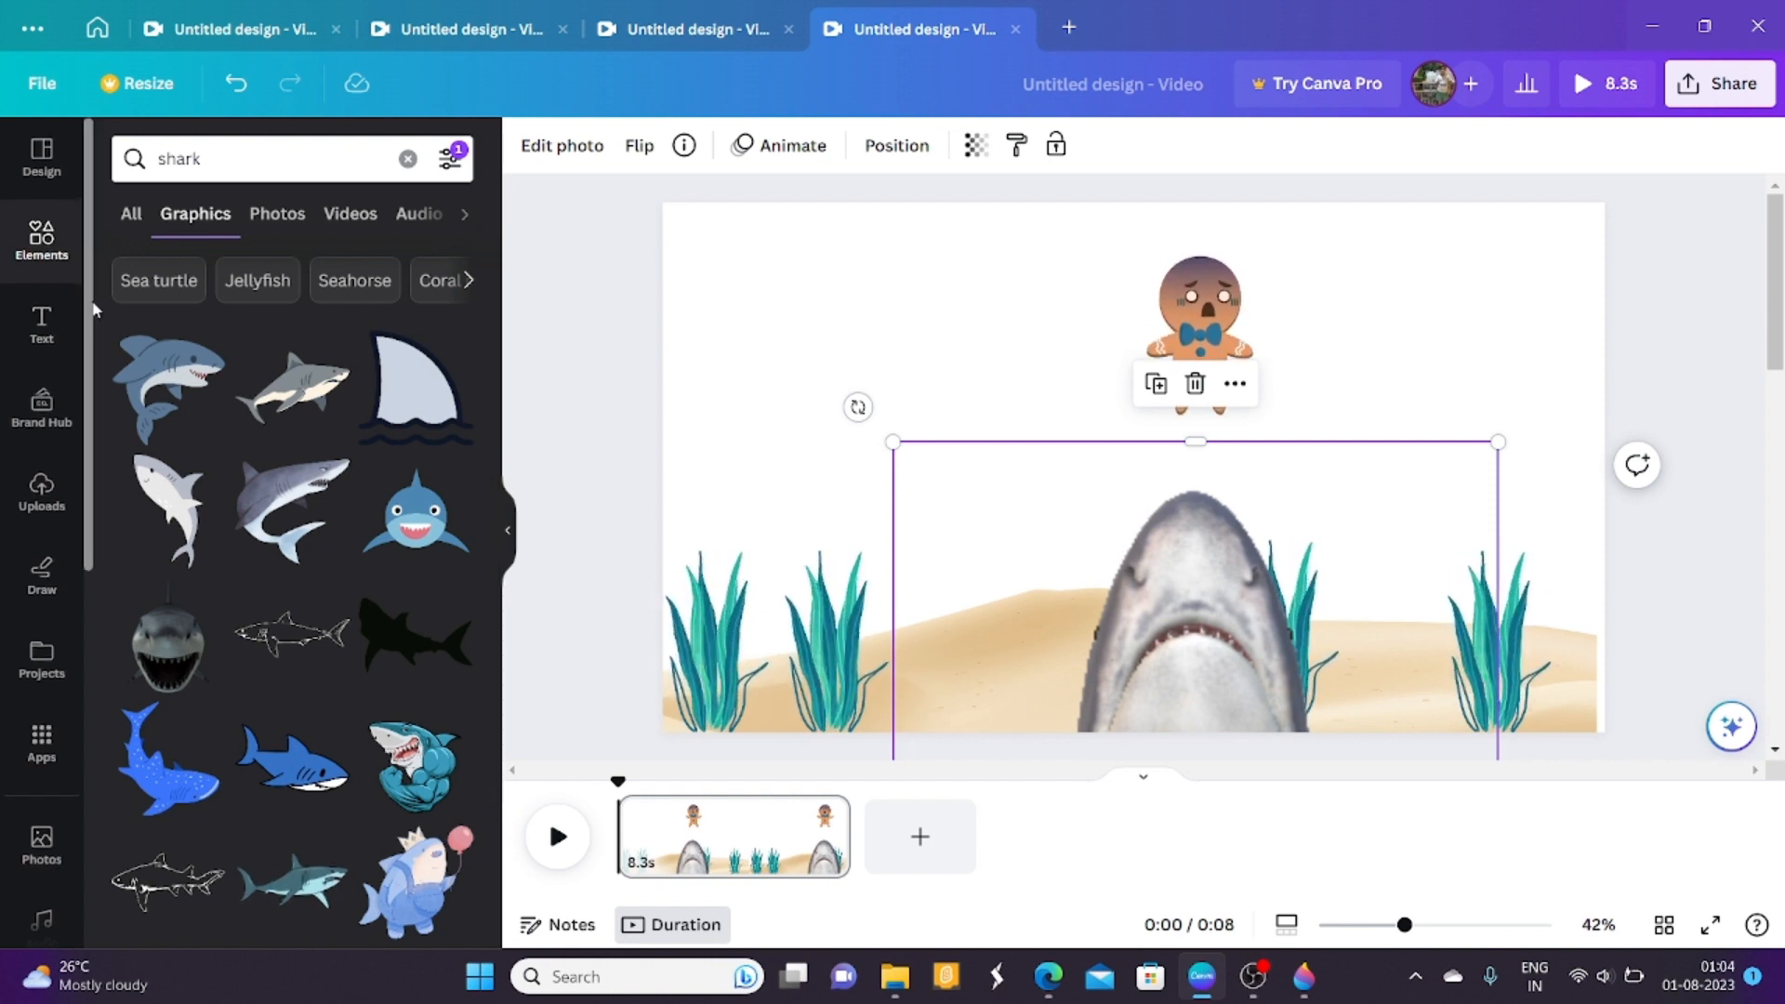
Search the backgrounds for ocean and for ocean under water, and look through the images for an undersea view.
{"action": "scroll", "coordinate": [93, 325], "scroll_direction": "down", "scroll_amount": 5}
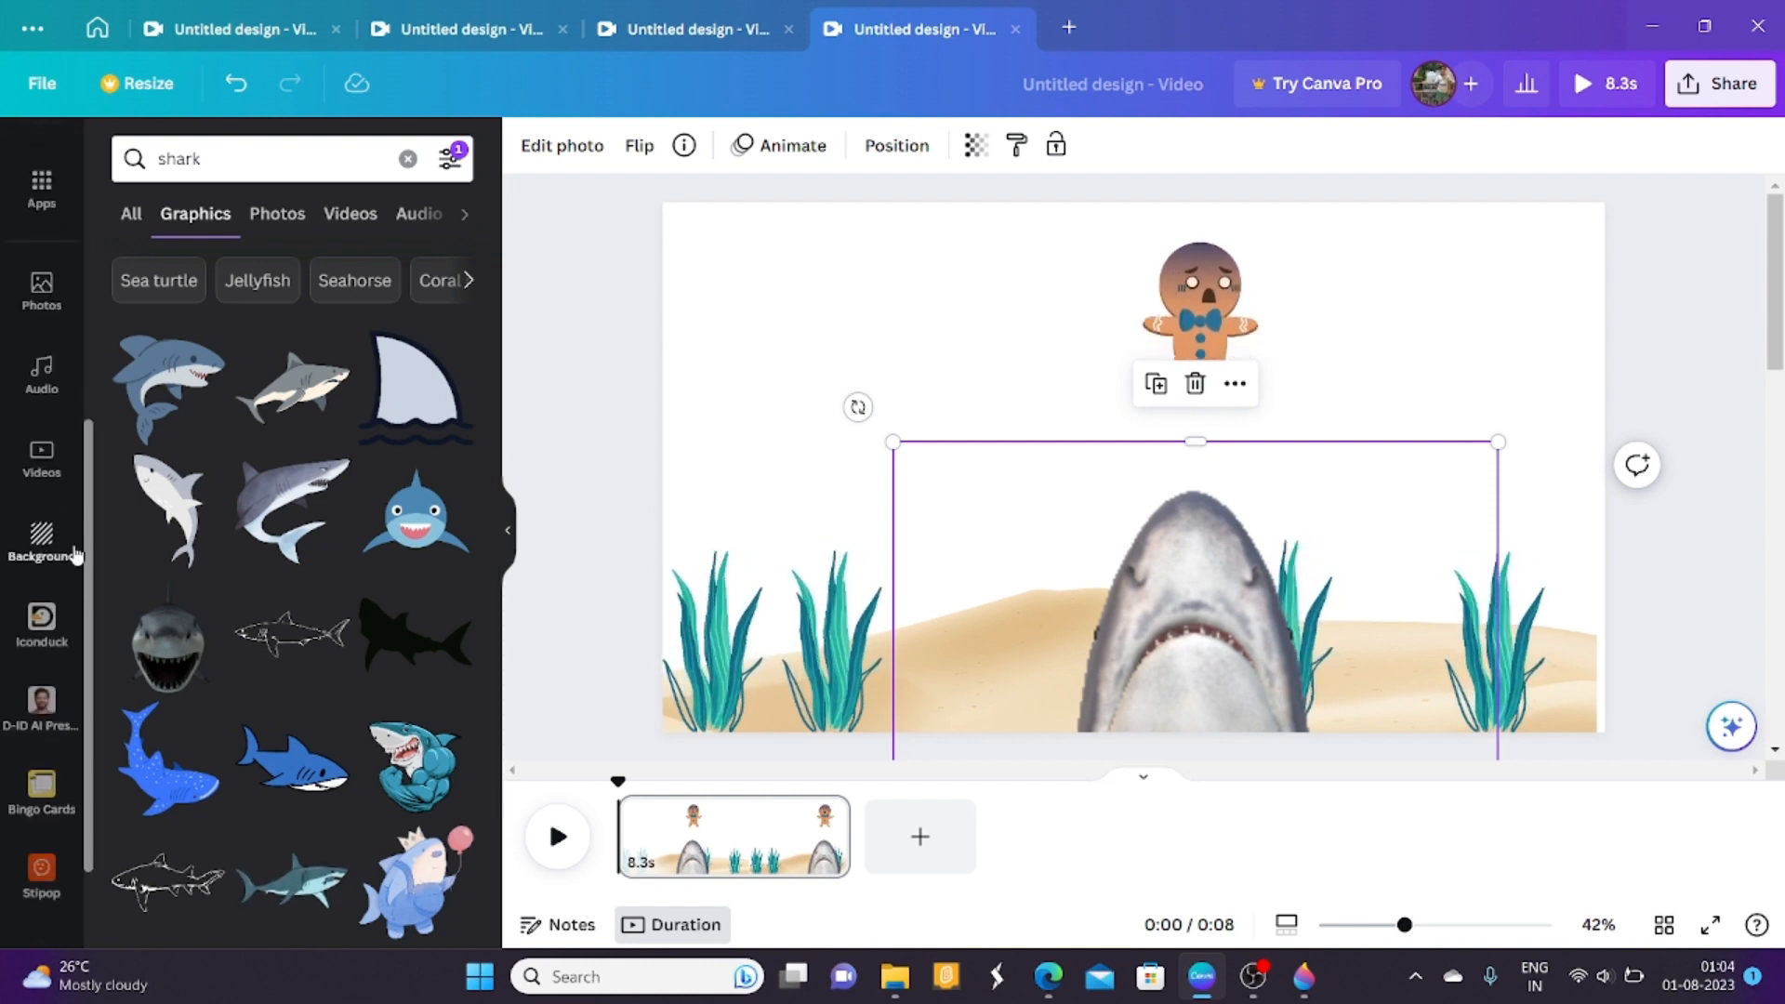
{"action": "left_click", "coordinate": [42, 539]}
{"action": "left_click", "coordinate": [307, 158]}
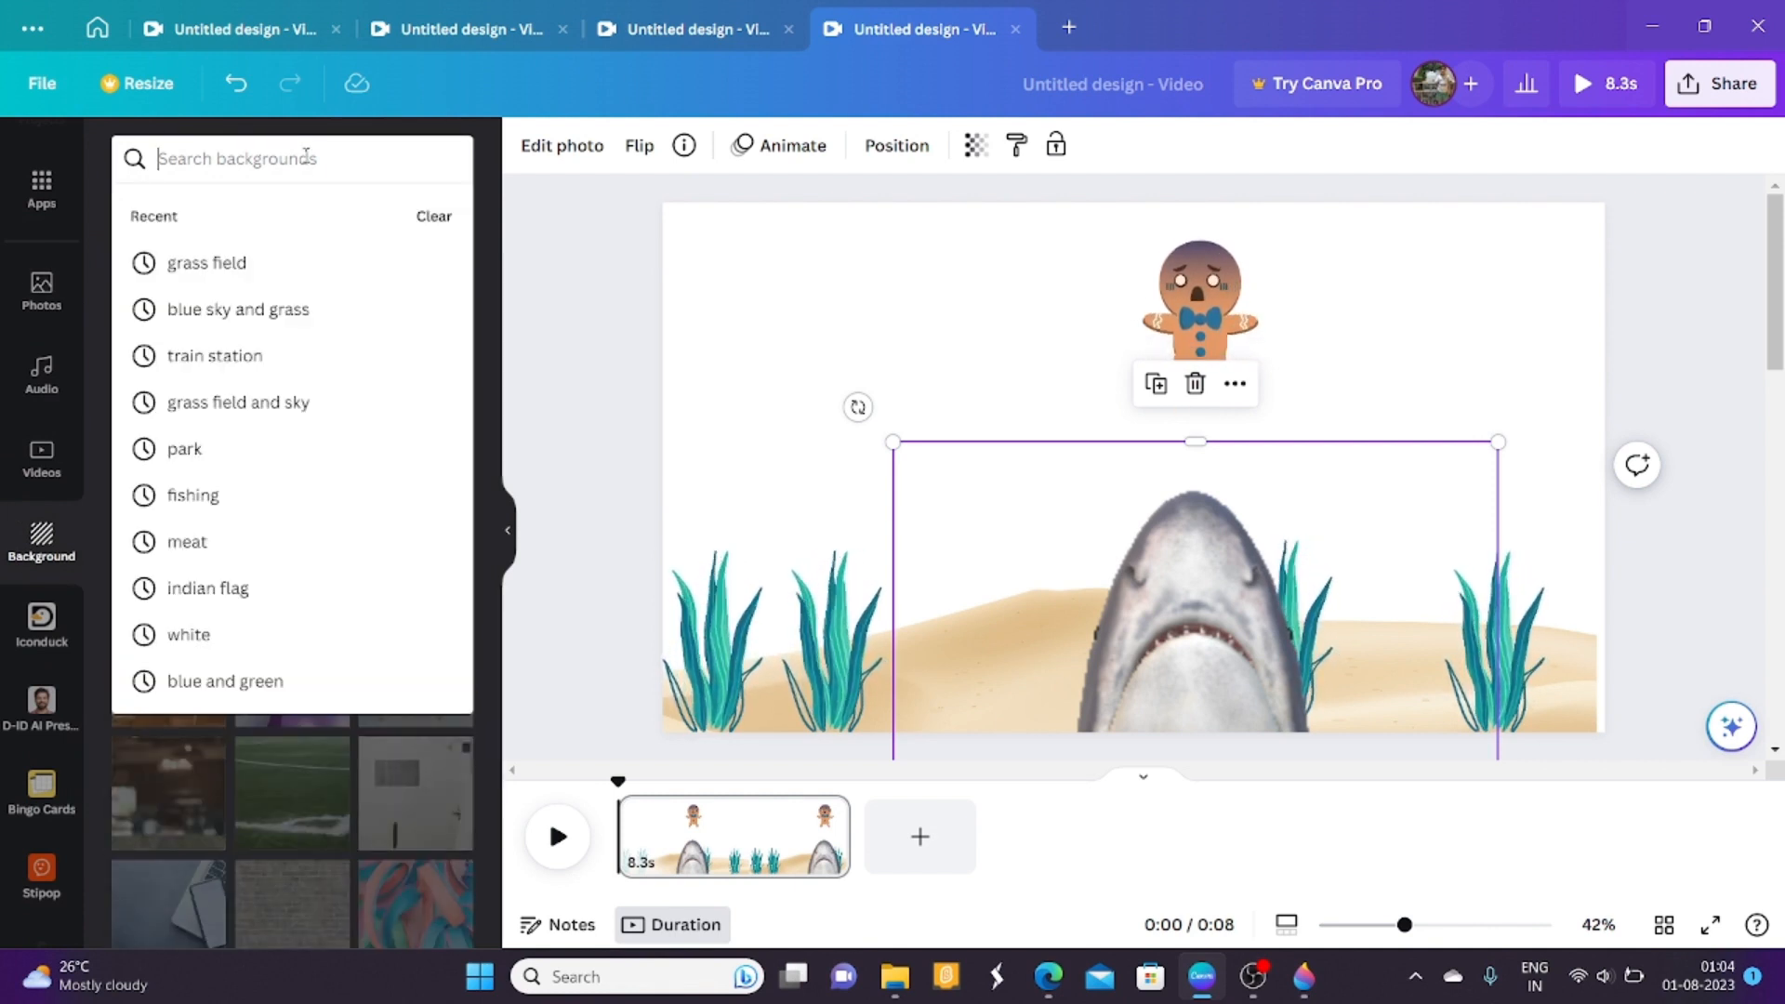
{"action": "type", "text": "ocea"}
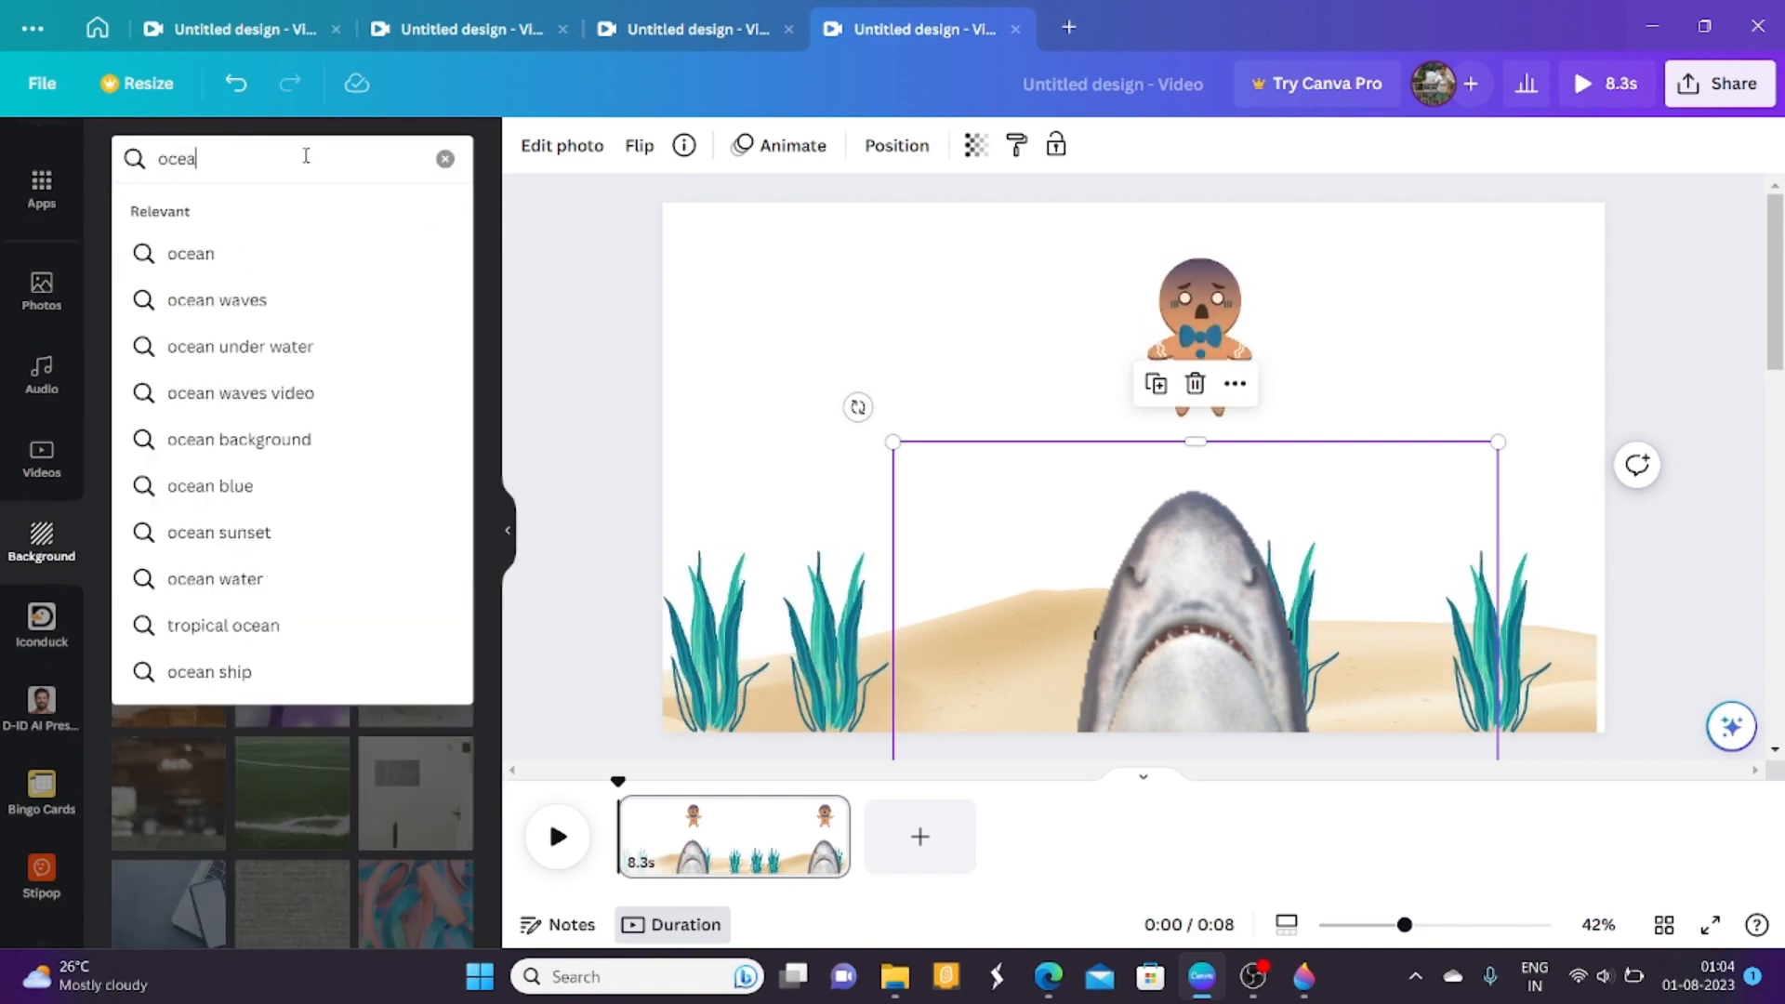
{"action": "left_click", "coordinate": [177, 253]}
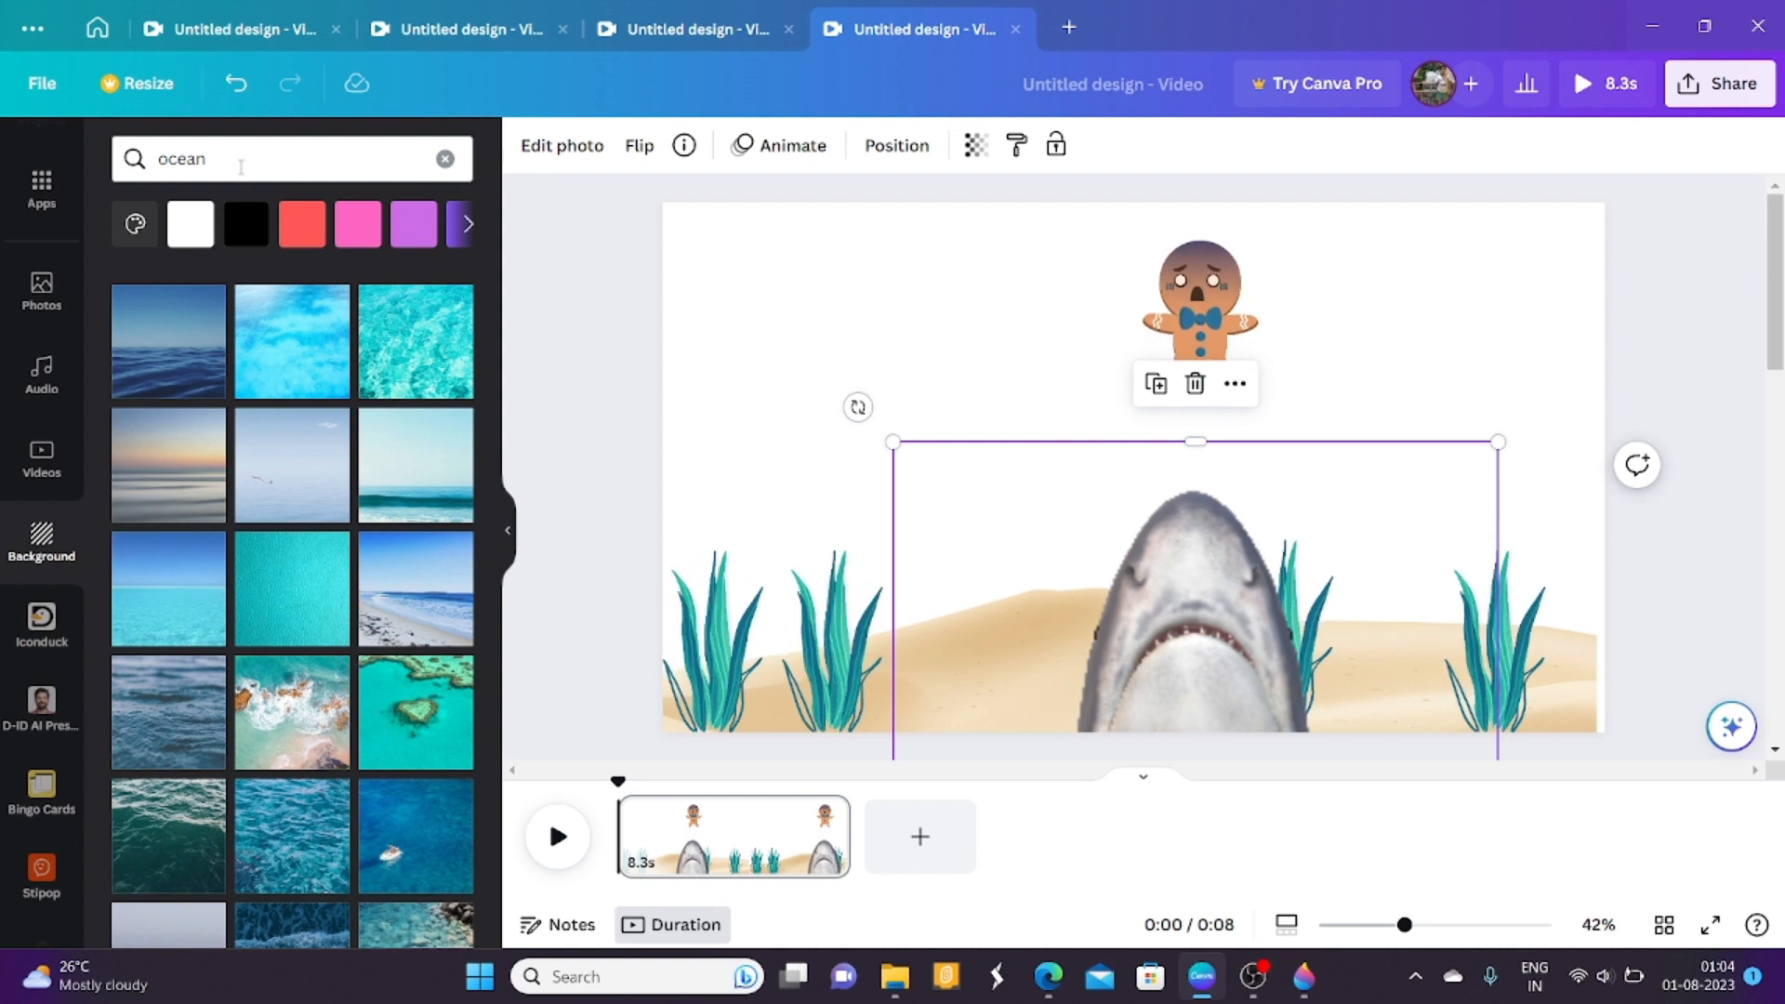
{"action": "left_click", "coordinate": [240, 166]}
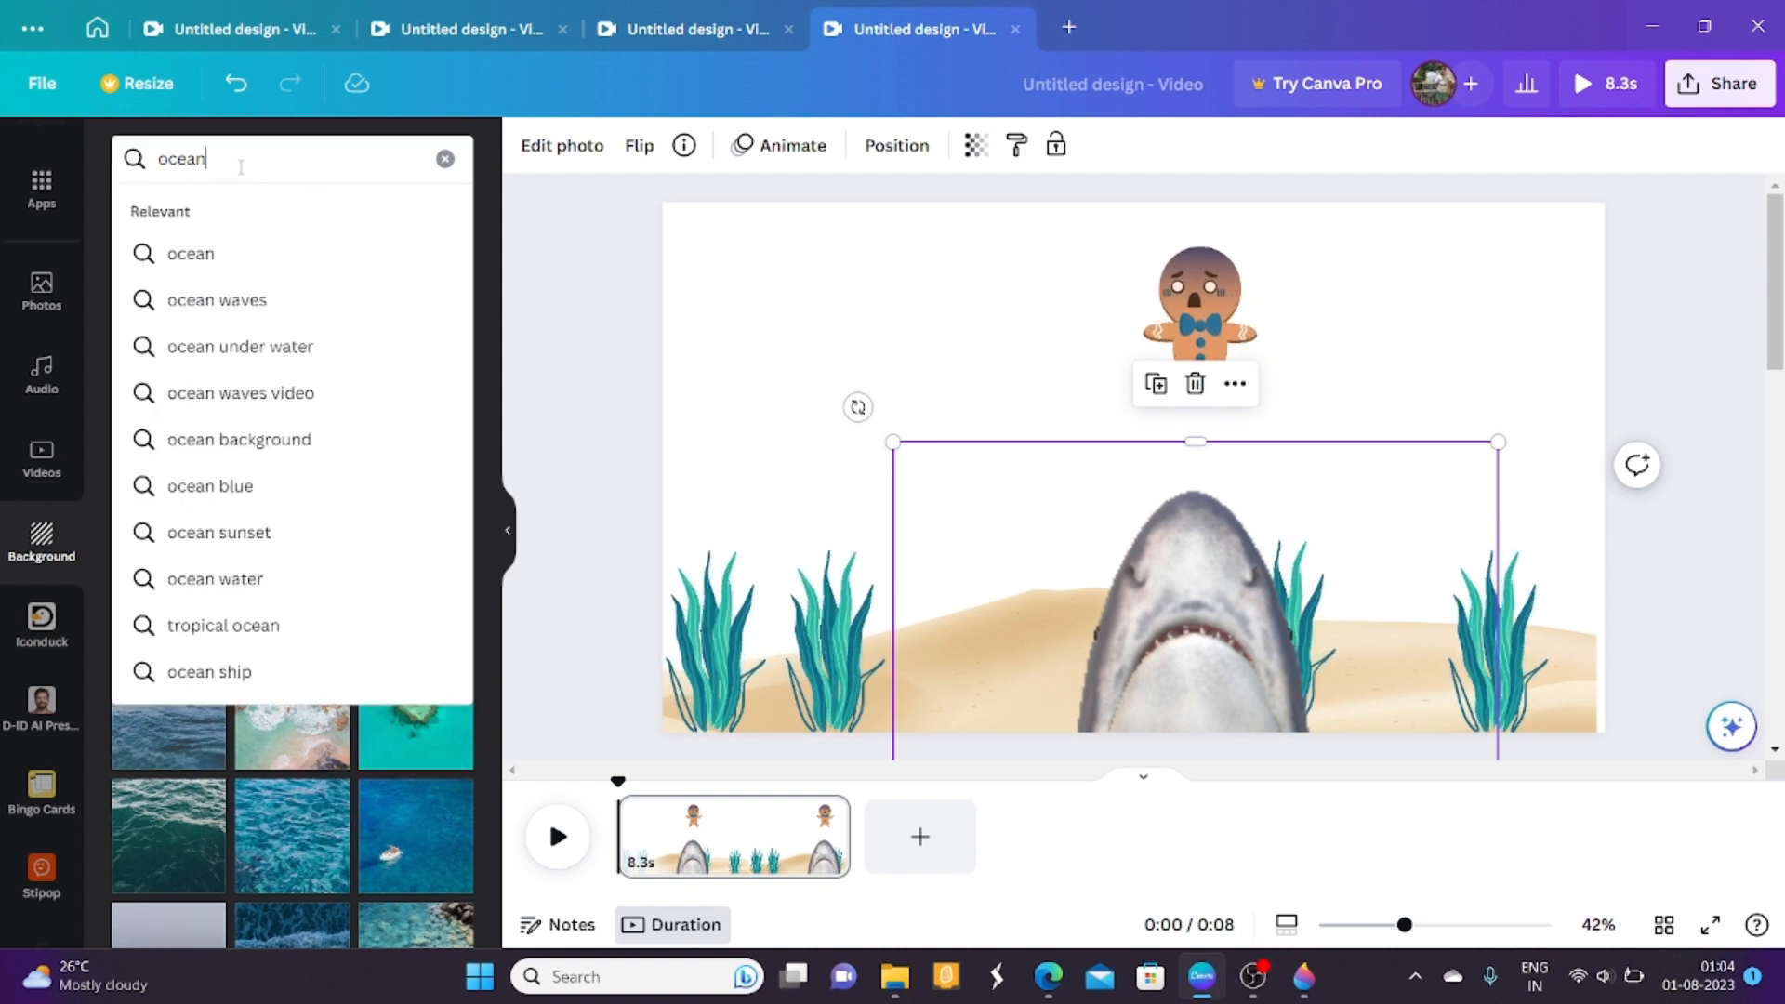
{"action": "left_click", "coordinate": [270, 342]}
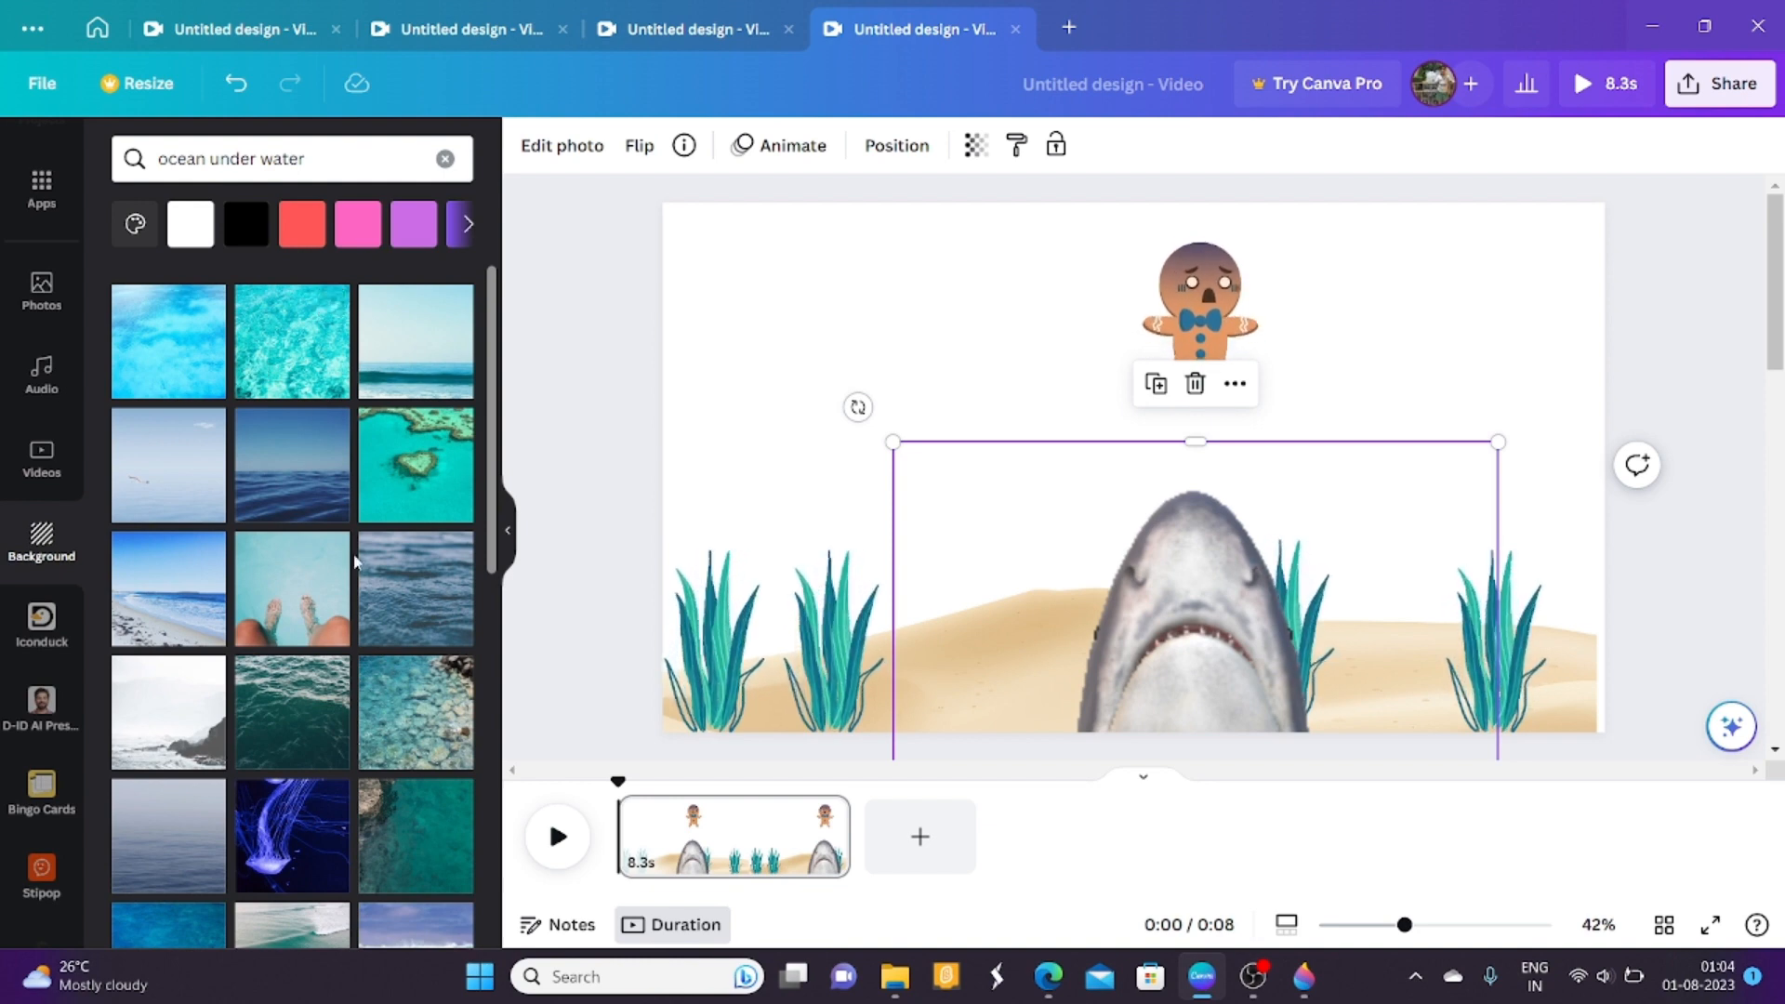
{"action": "left_click_drag", "start_coordinate": [488, 558], "coordinate": [493, 892]}
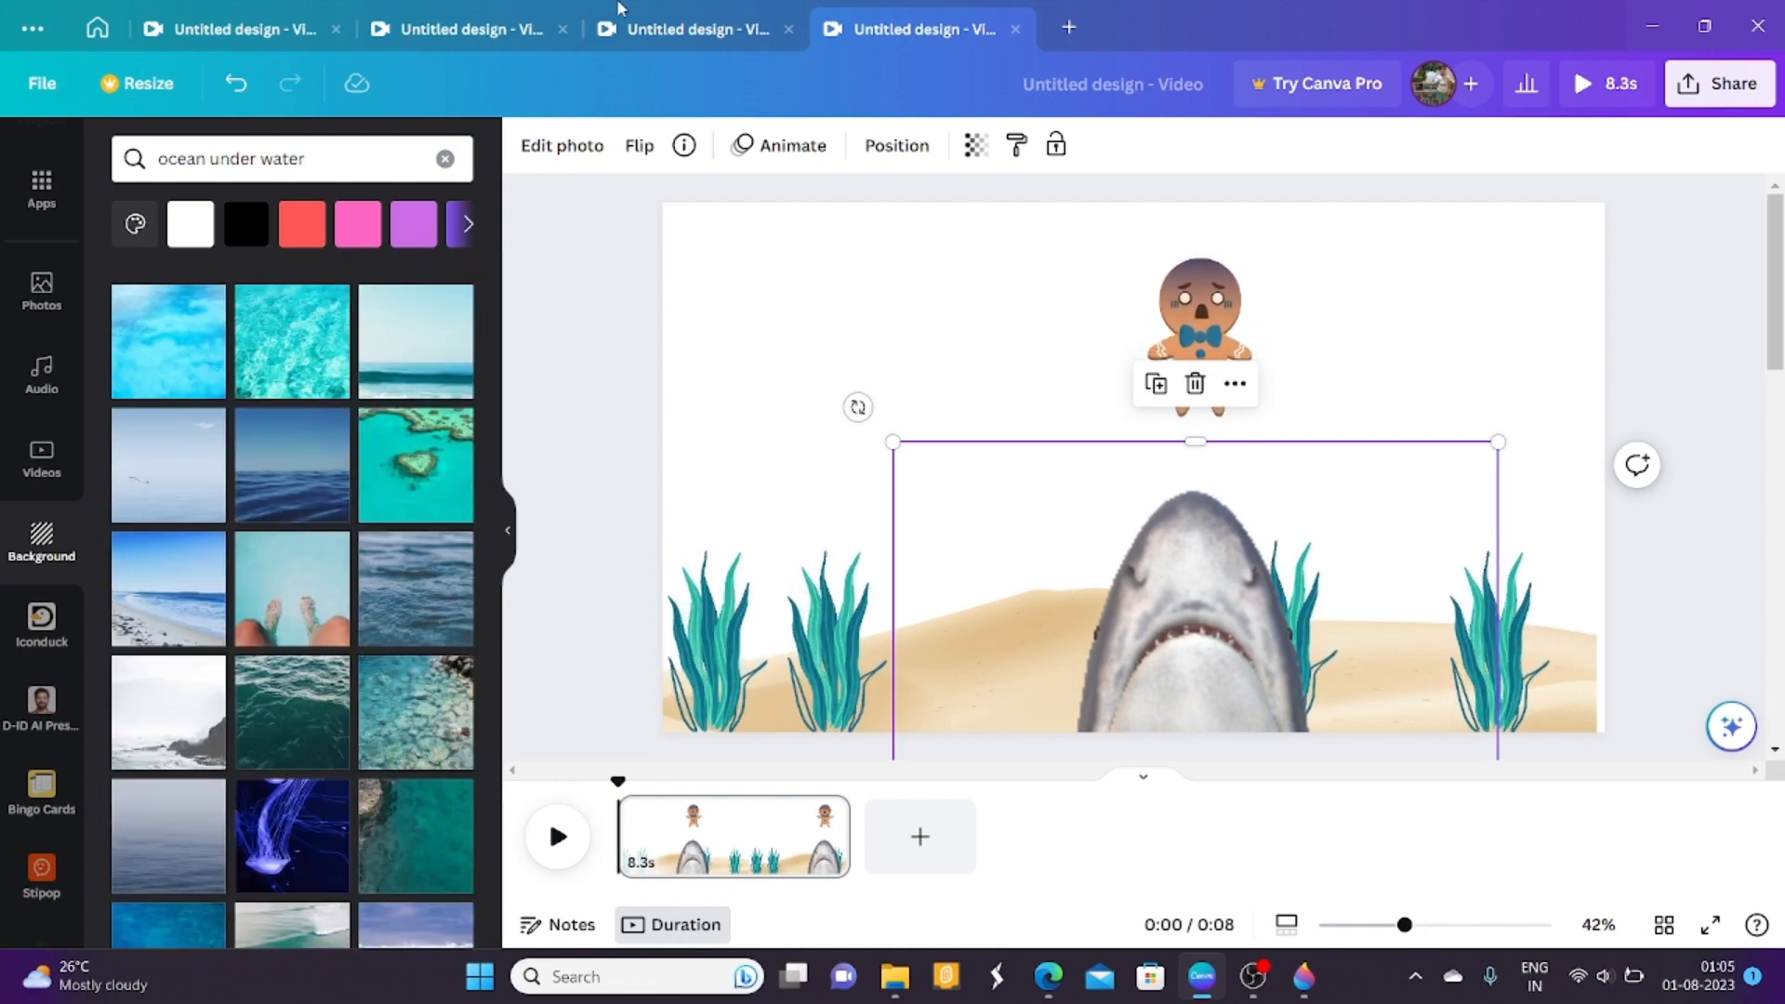
Search the backgrounds for underwater and apply the clear blue water image with pebbles as the scene's background.
{"action": "left_click", "coordinate": [306, 158]}
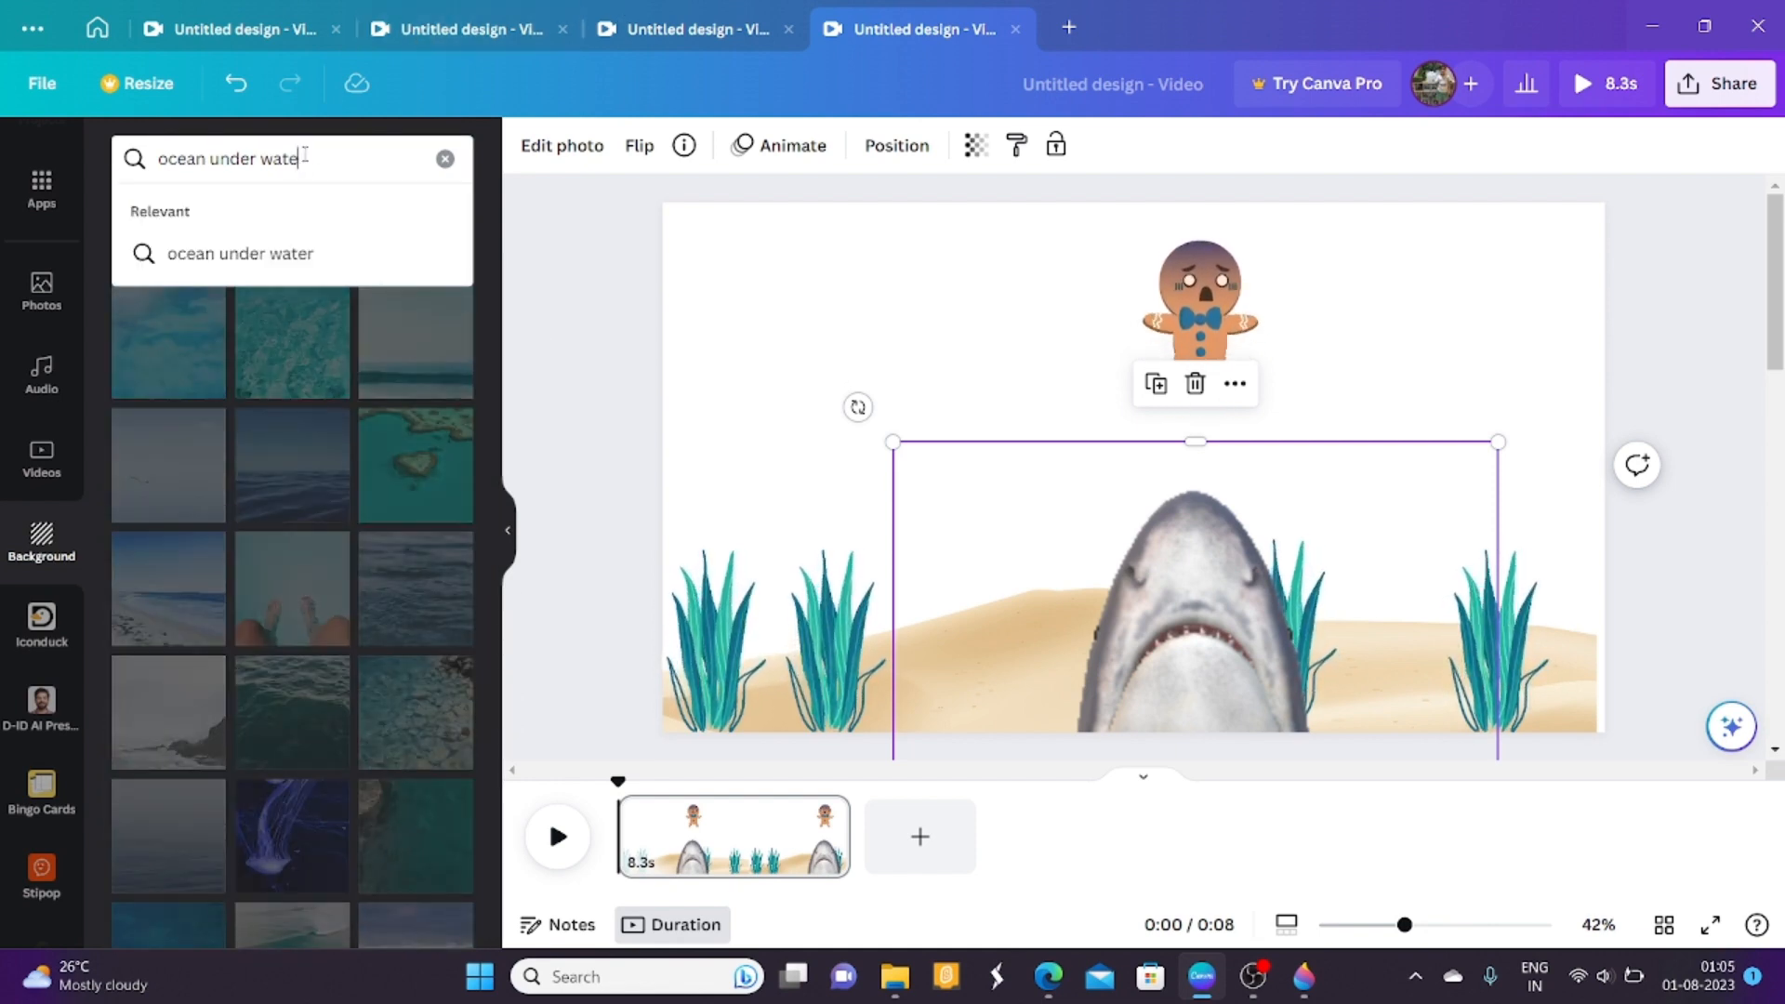
{"action": "key", "text": "BackSpace"}
{"action": "key", "text": "BackSpace"}
{"action": "key", "text": "BackSpace"}
{"action": "key", "text": "BackSpace"}
{"action": "key", "text": "BackSpace"}
{"action": "key", "text": "BackSpace"}
{"action": "key", "text": "BackSpace"}
{"action": "key", "text": "BackSpace"}
{"action": "key", "text": "BackSpace"}
{"action": "key", "text": "BackSpace"}
{"action": "key", "text": "BackSpace"}
{"action": "key", "text": "BackSpace"}
{"action": "key", "text": "BackSpace"}
{"action": "key", "text": "BackSpace"}
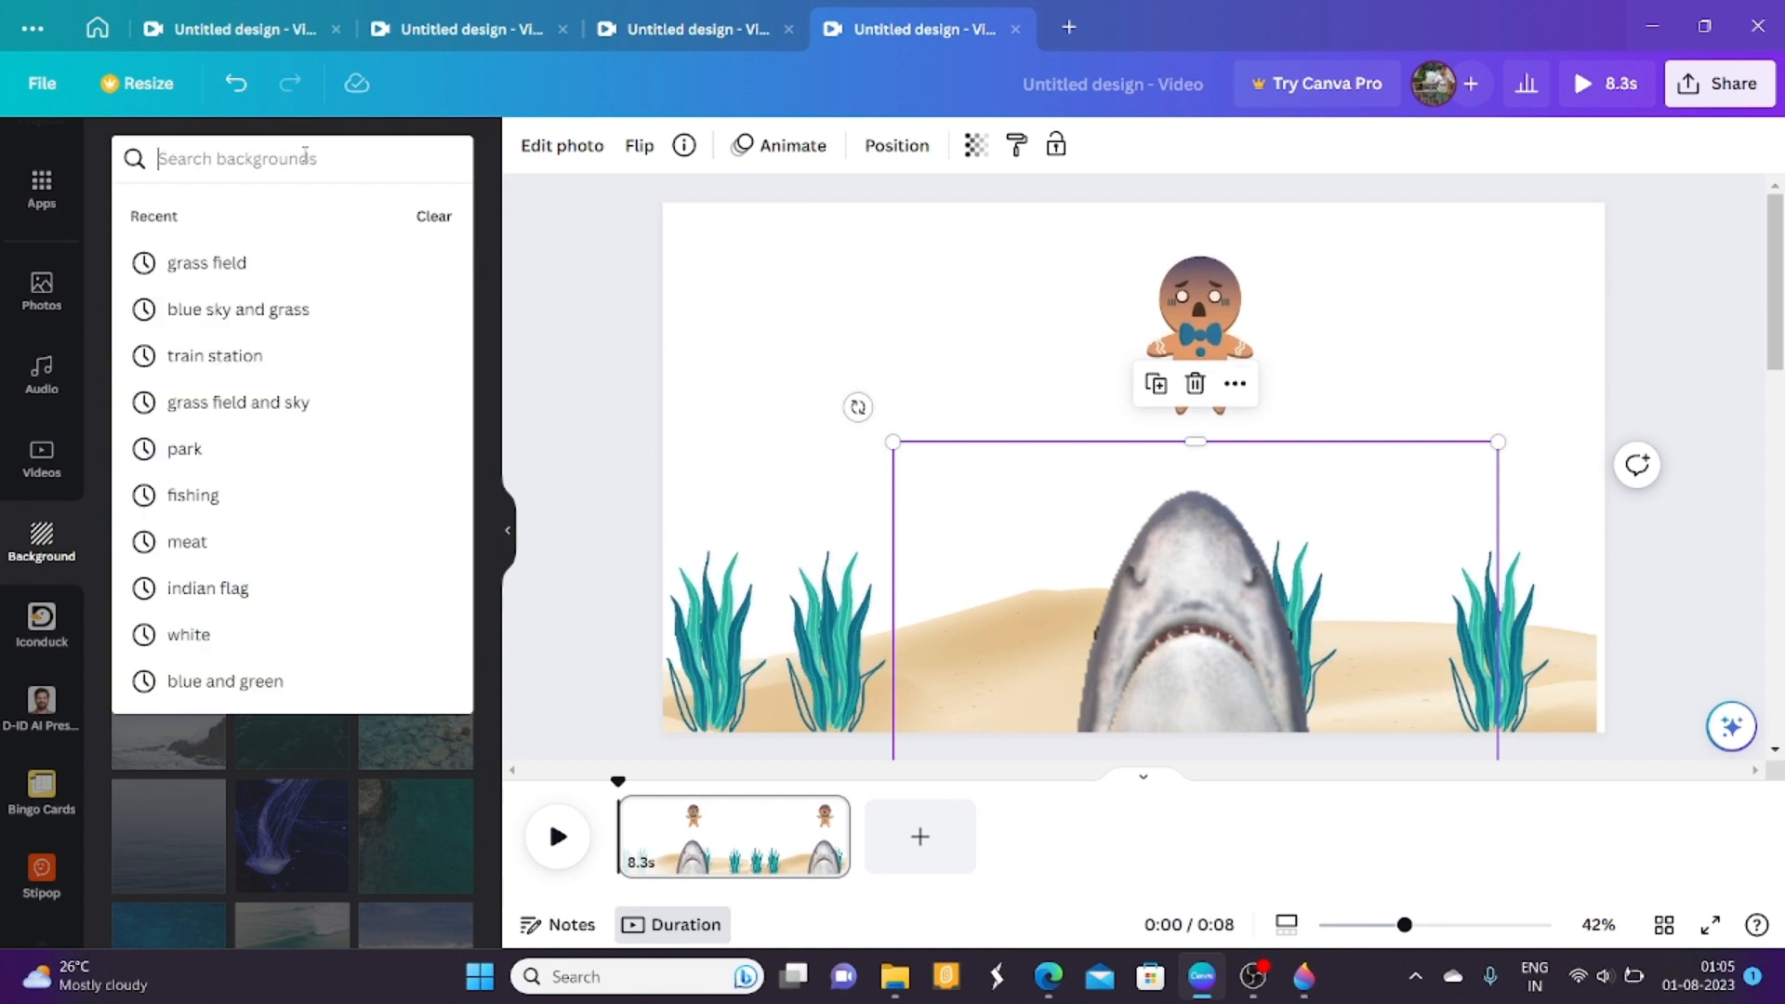
{"action": "type", "text": "under"}
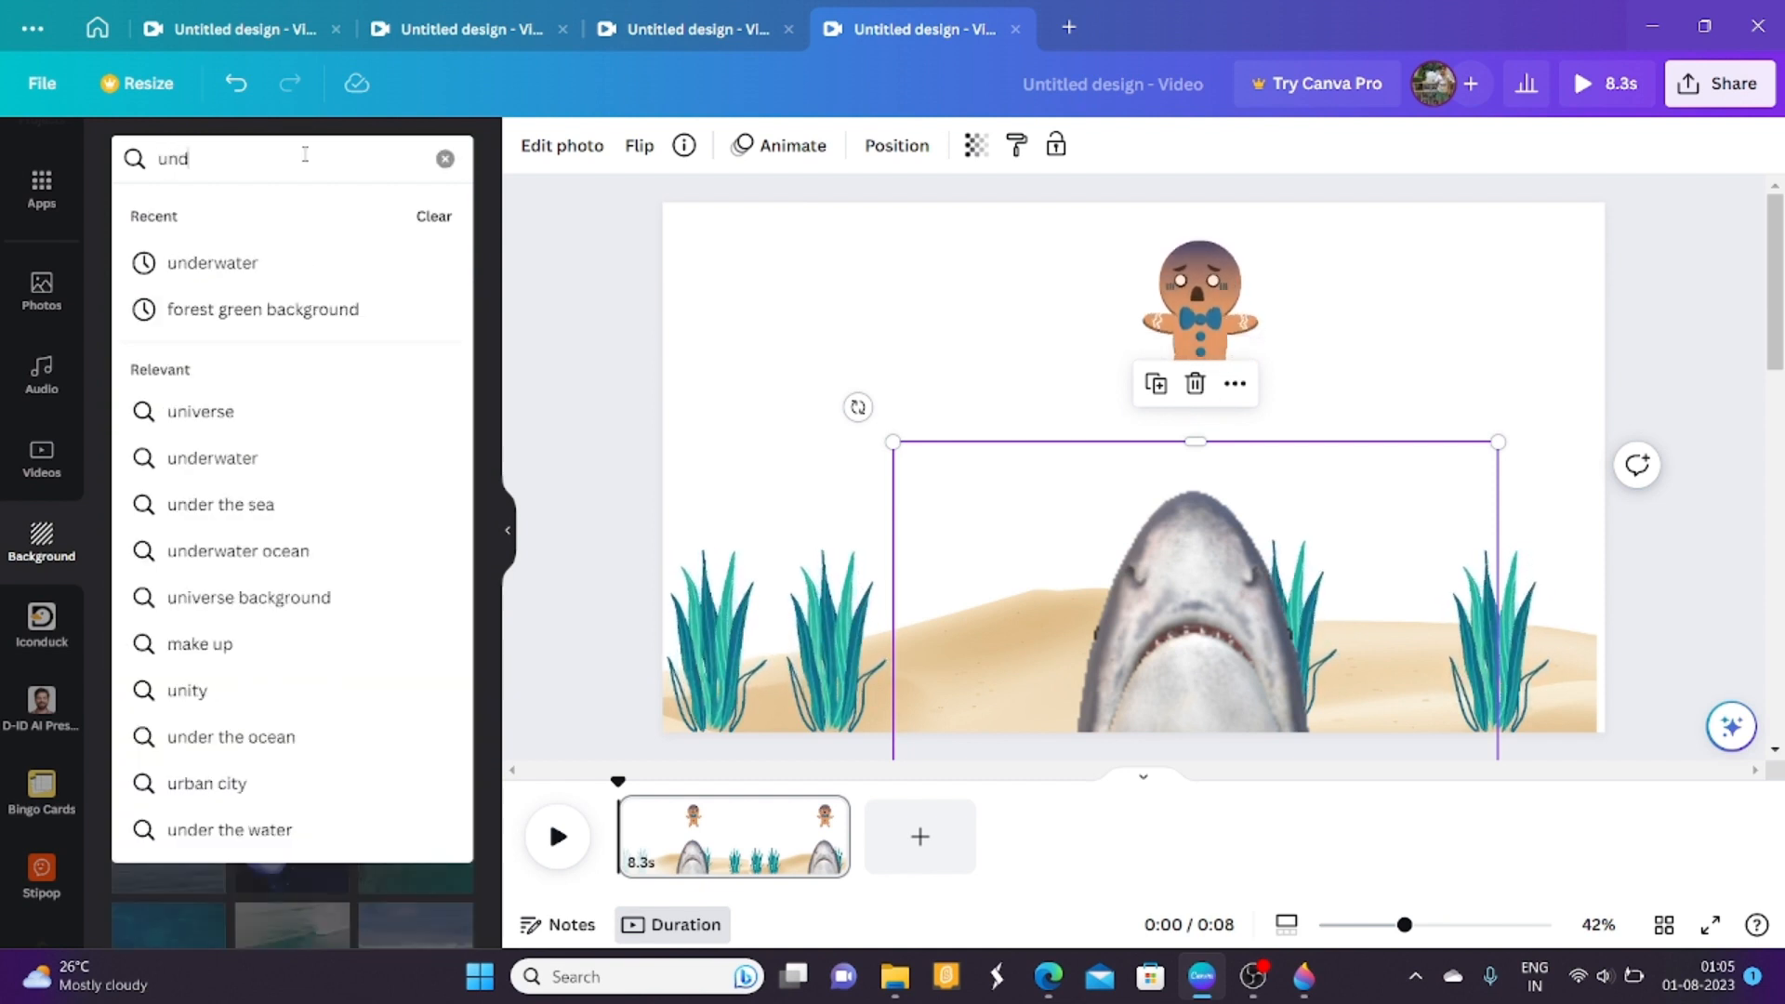
{"action": "left_click", "coordinate": [265, 262]}
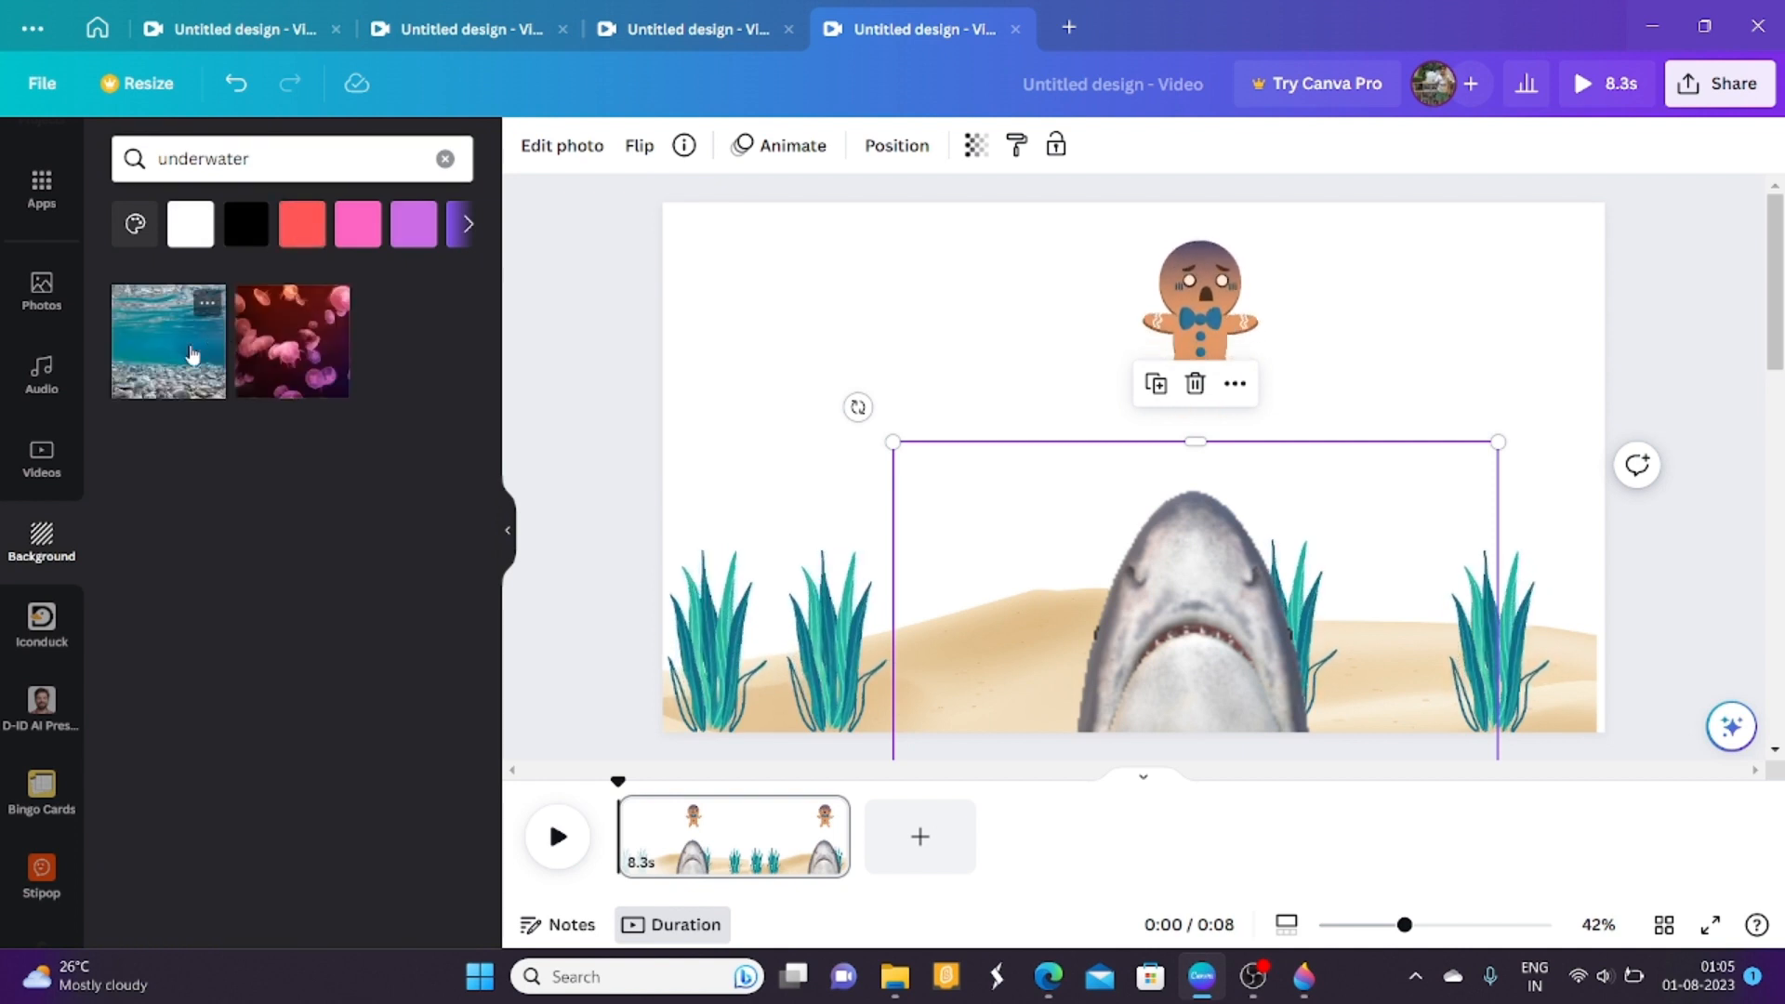
{"action": "left_click", "coordinate": [192, 355]}
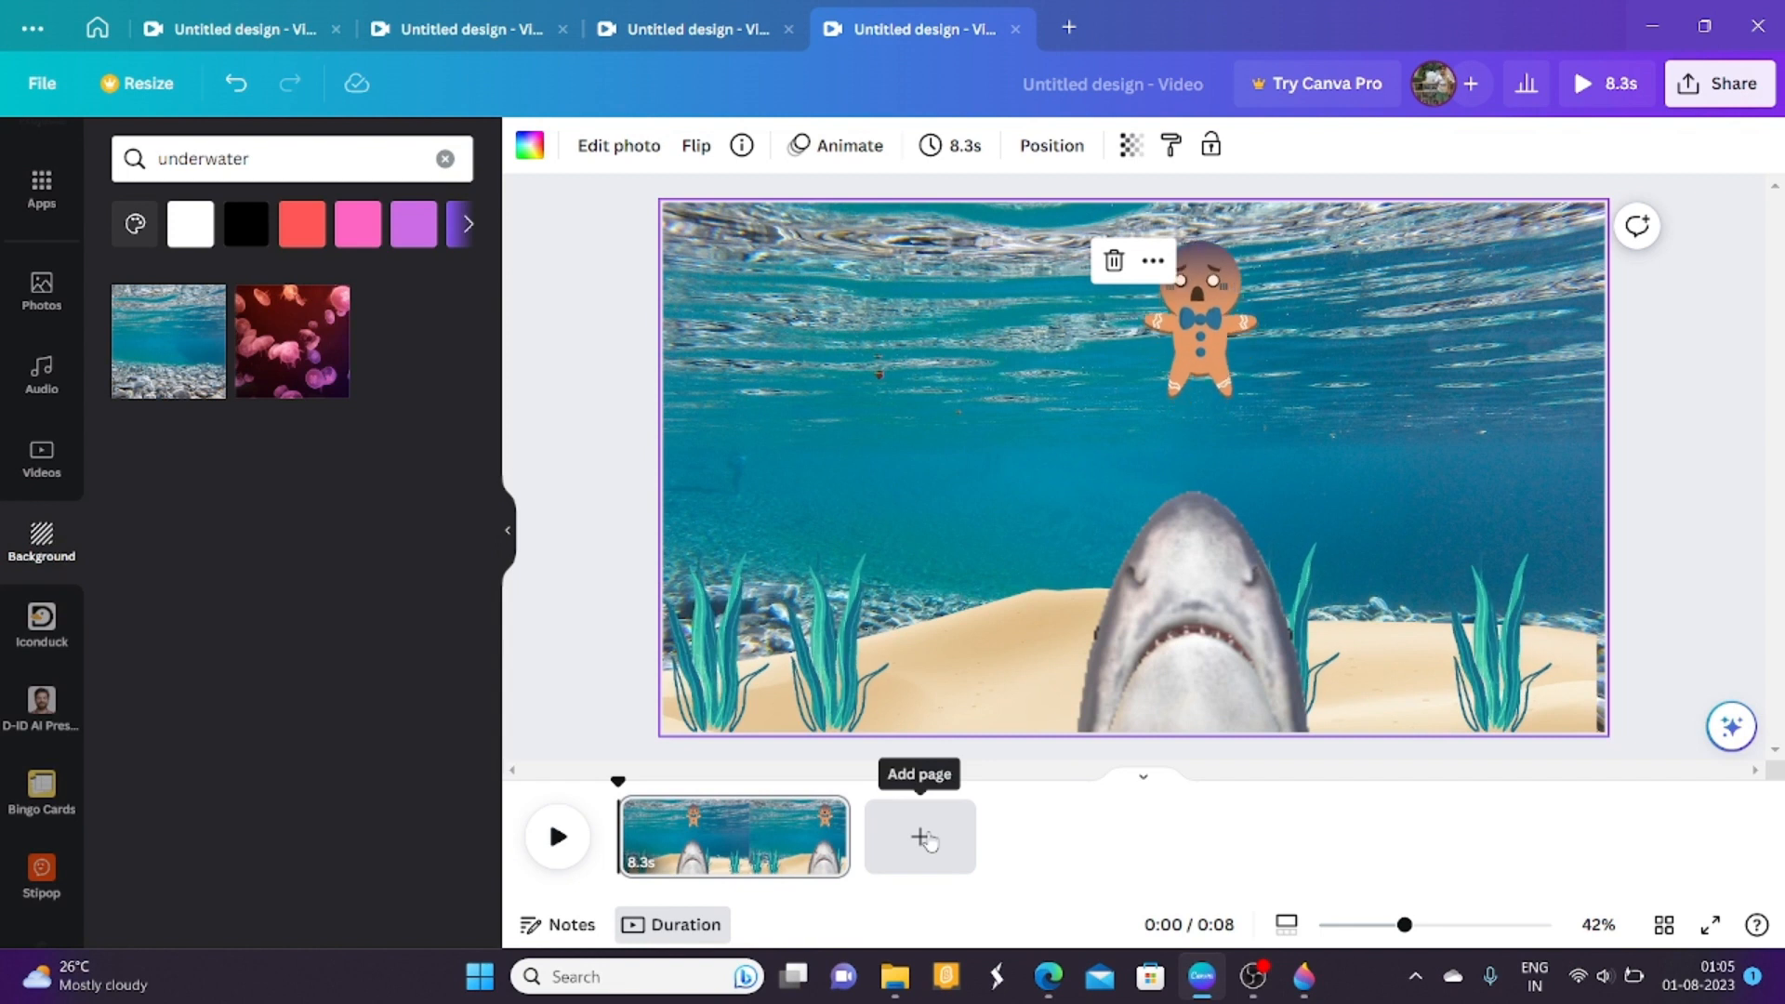
Add a blank second page to the video and clear the background search term.
{"action": "left_click", "coordinate": [924, 839]}
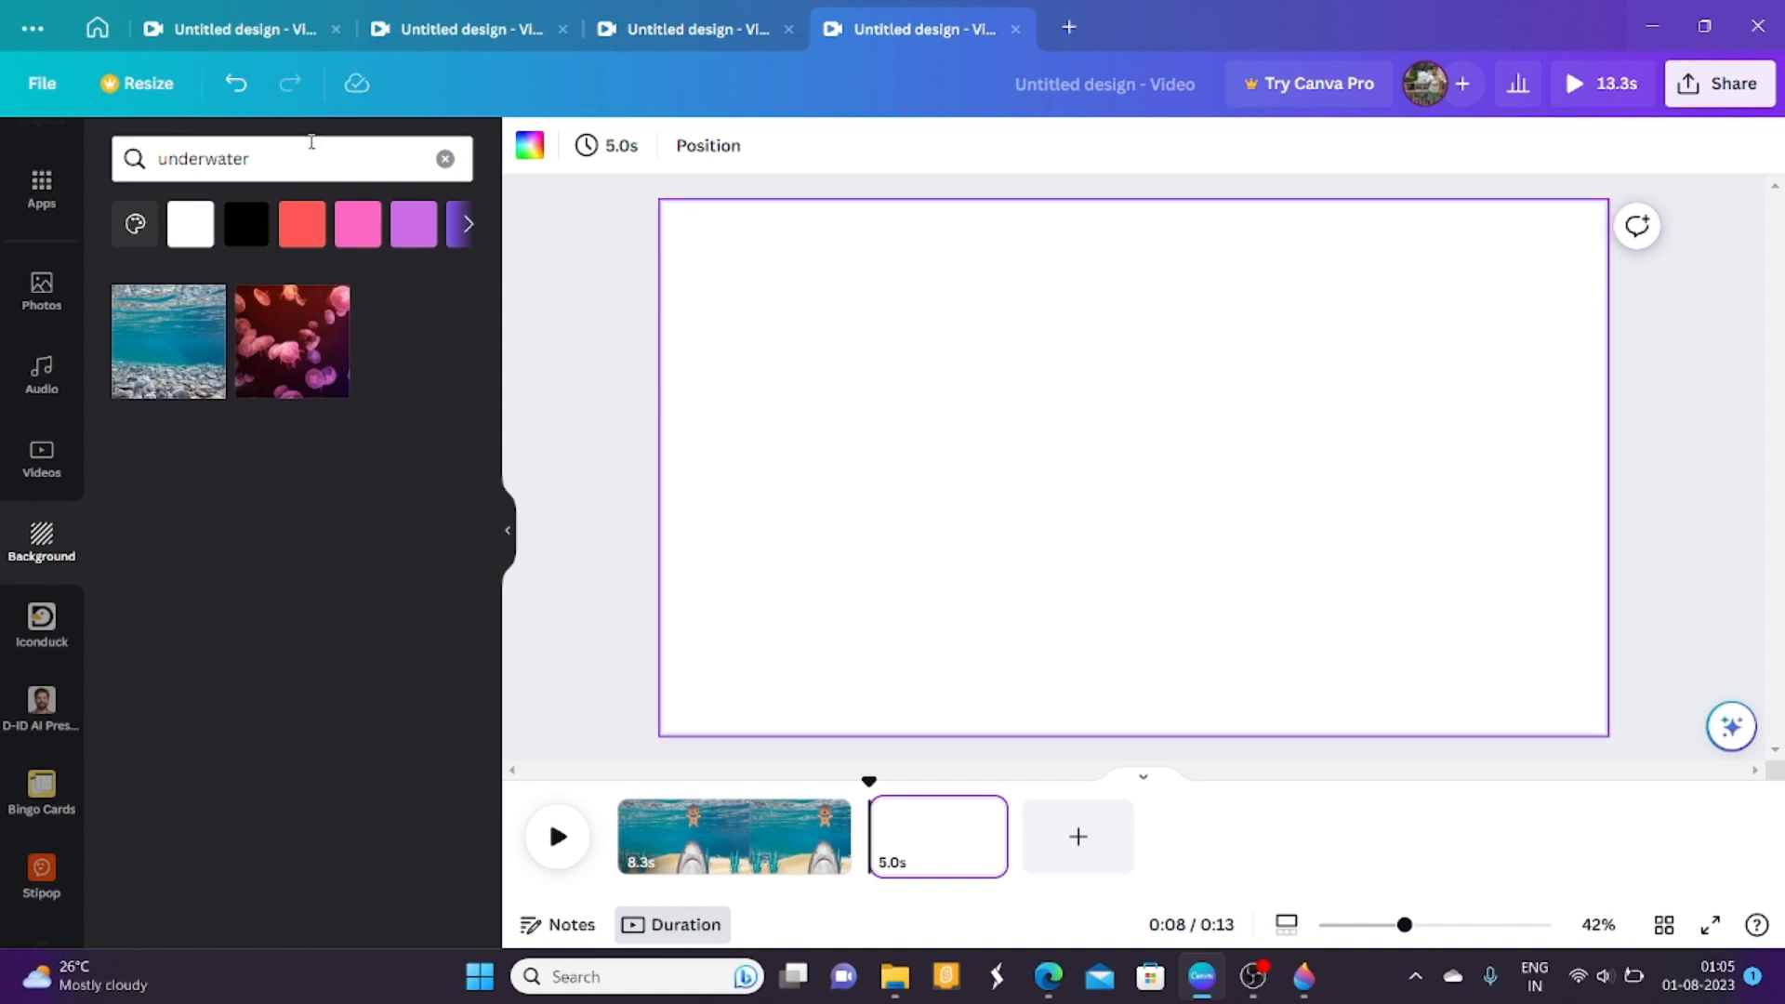
{"action": "left_click", "coordinate": [312, 156]}
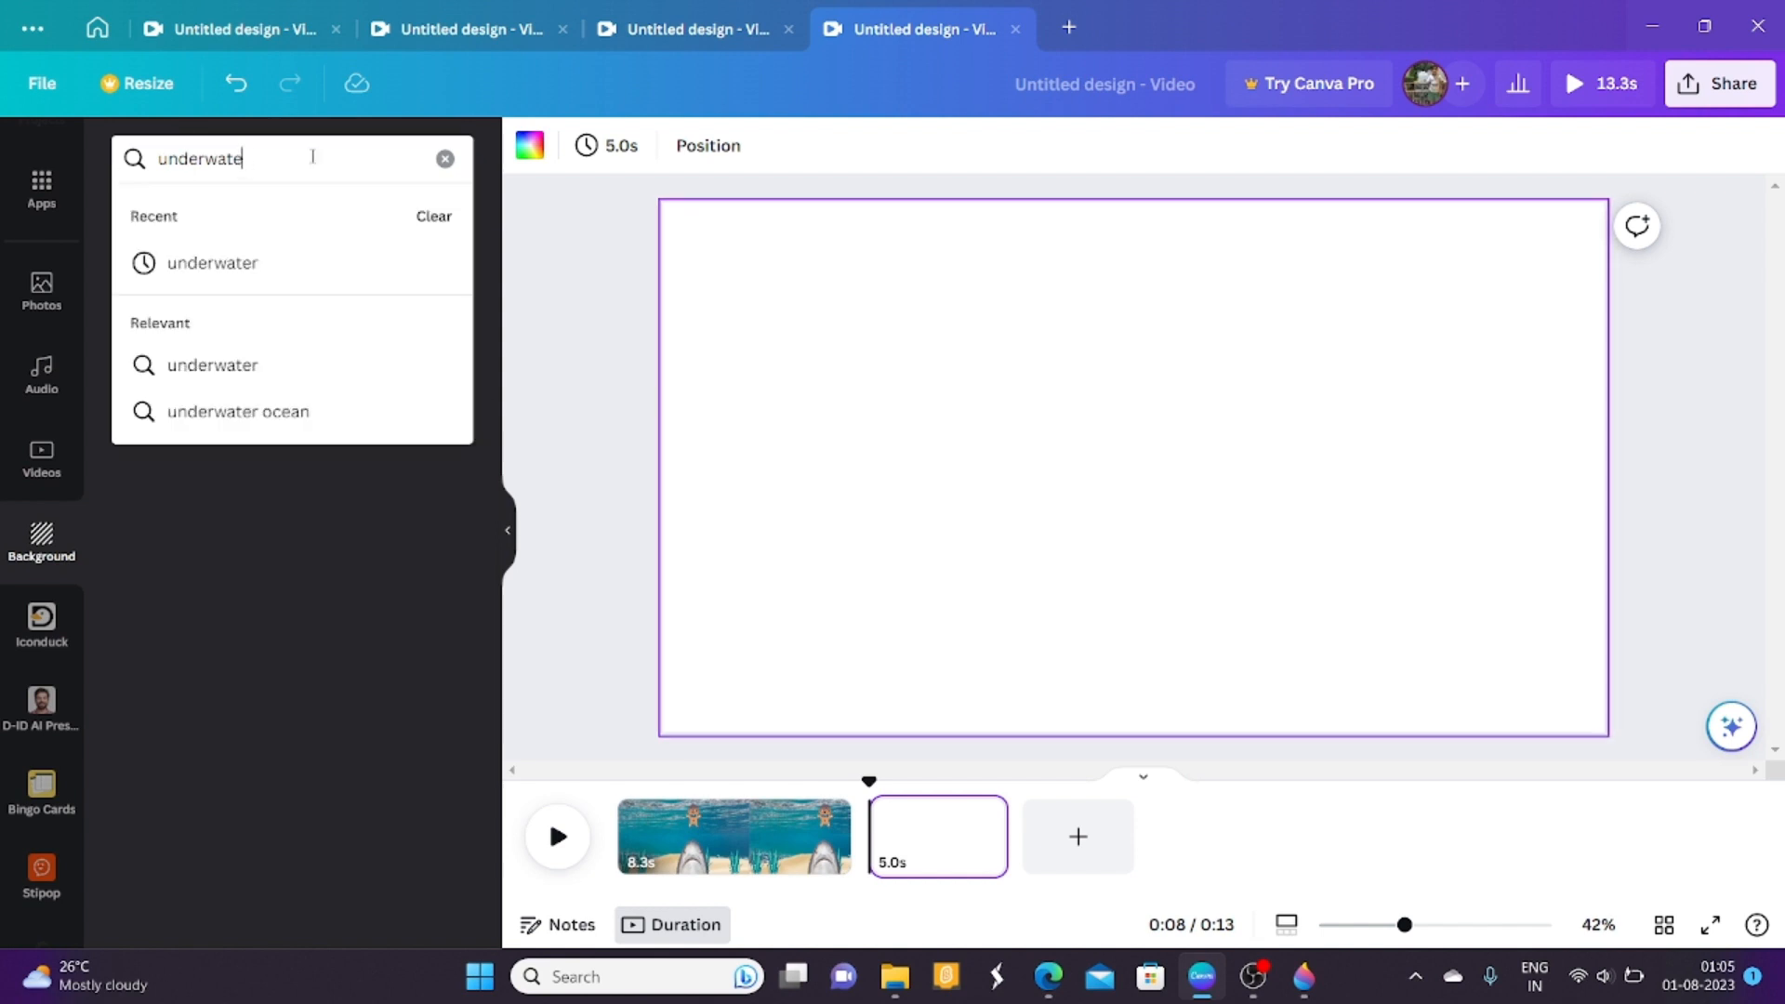
{"action": "key", "text": "BackSpace"}
{"action": "key", "text": "BackSpace"}
{"action": "key", "text": "BackSpace"}
{"action": "key", "text": "BackSpace"}
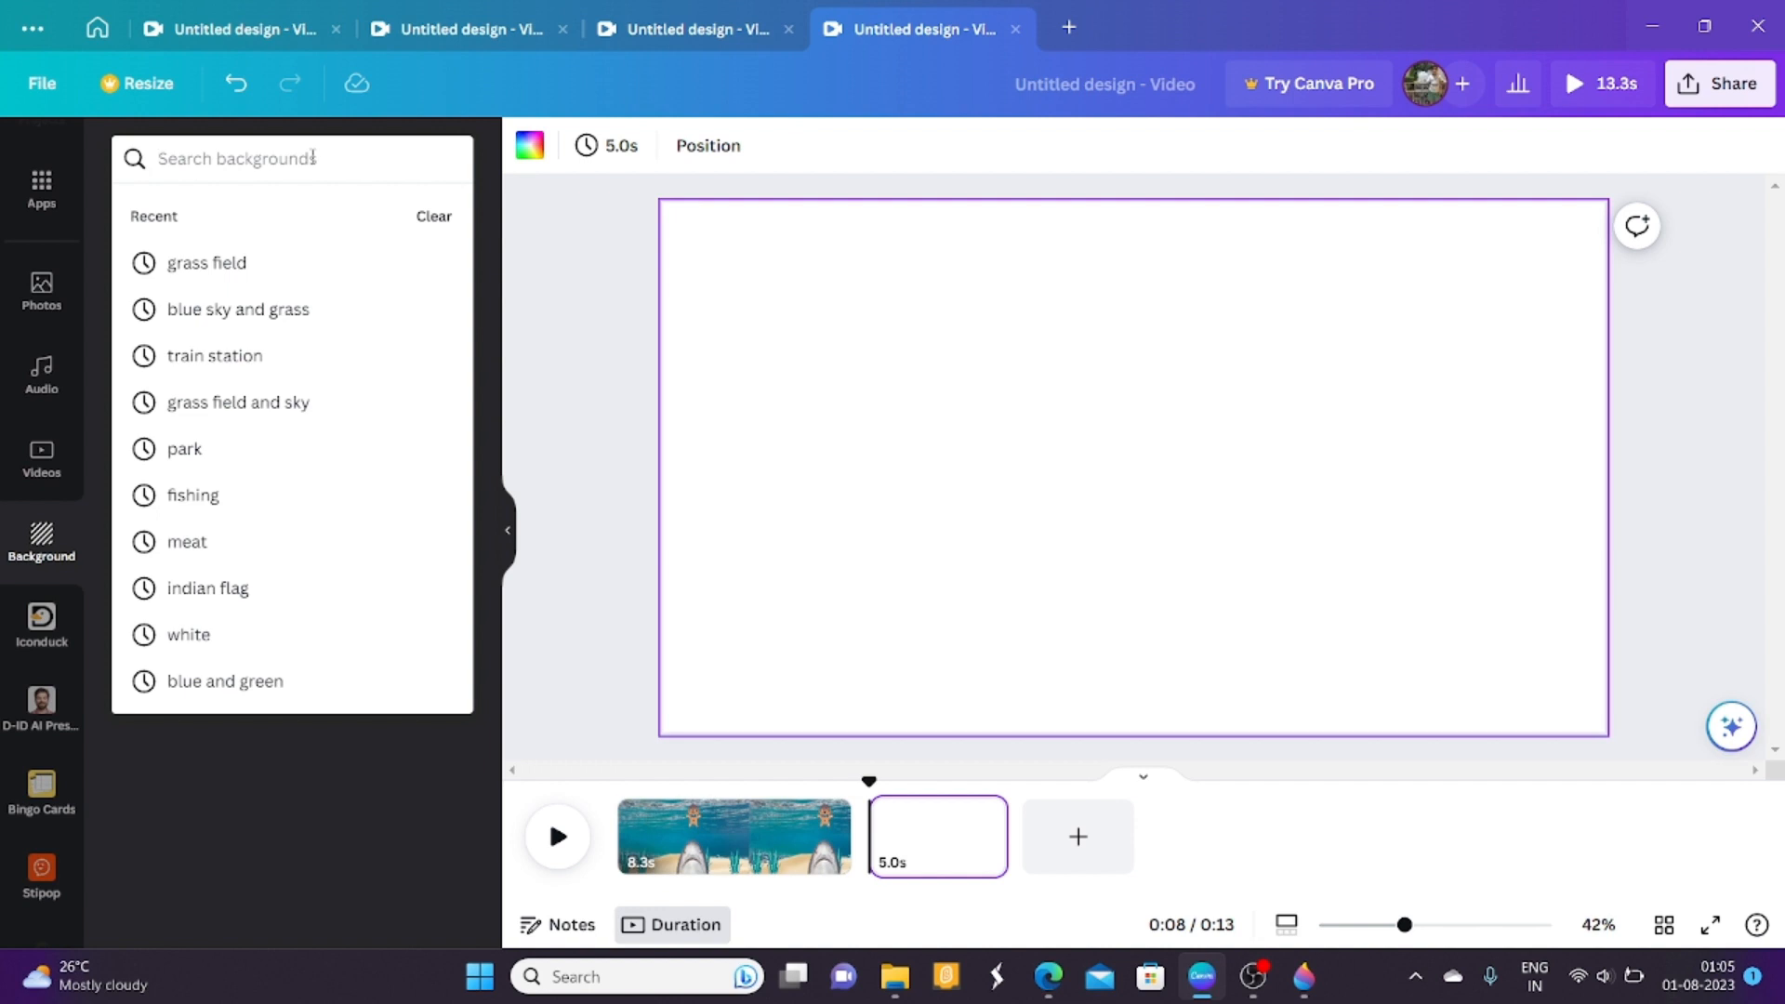
Search the photo library for underwater.
{"action": "left_click", "coordinate": [57, 311]}
{"action": "left_click", "coordinate": [269, 163]}
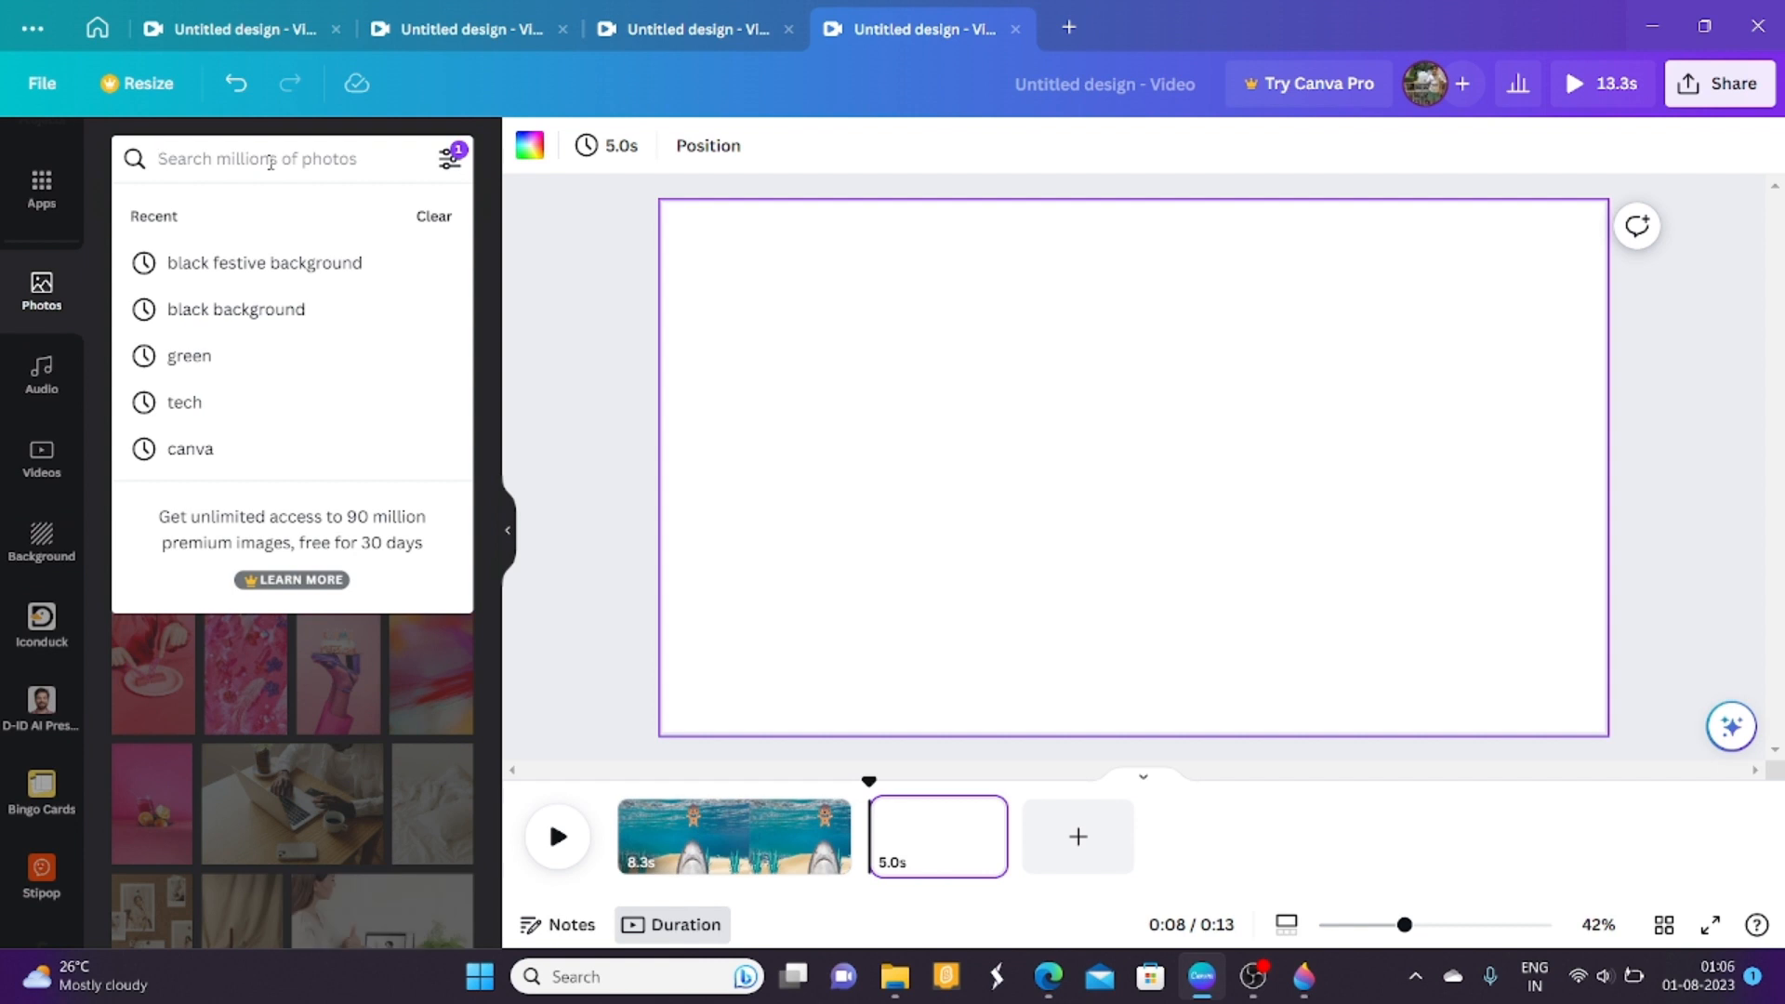
{"action": "type", "text": "un"}
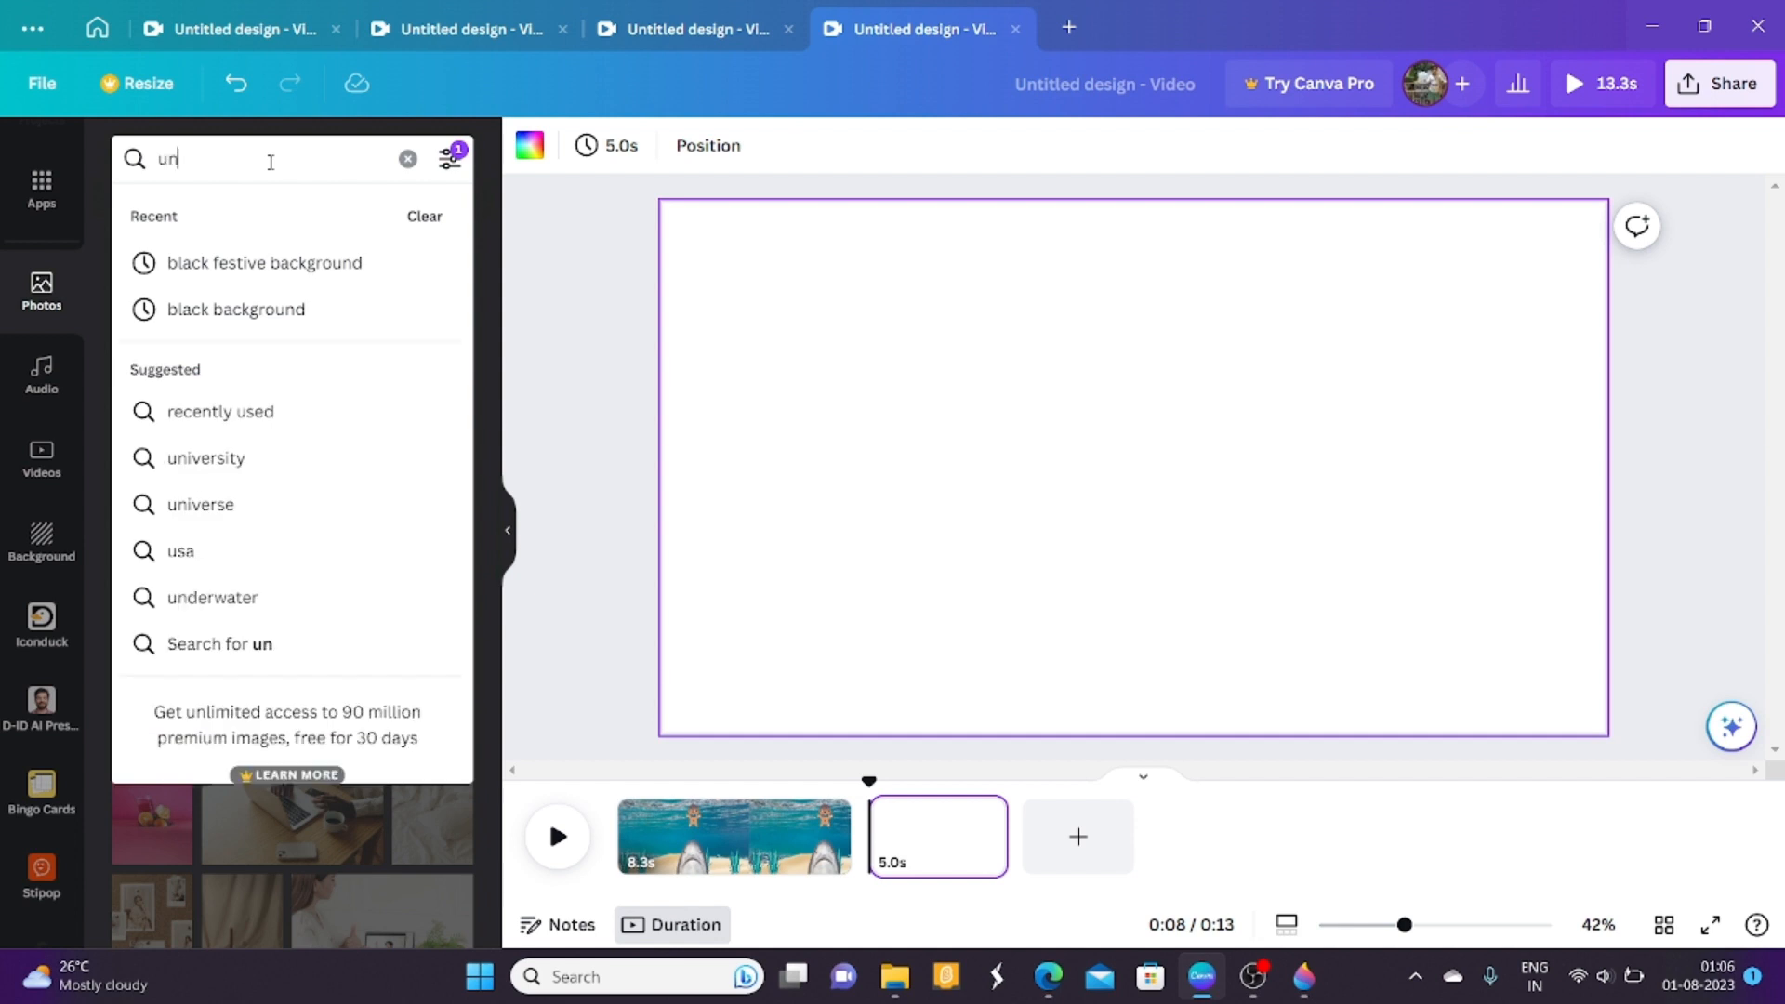
{"action": "type", "text": "der"}
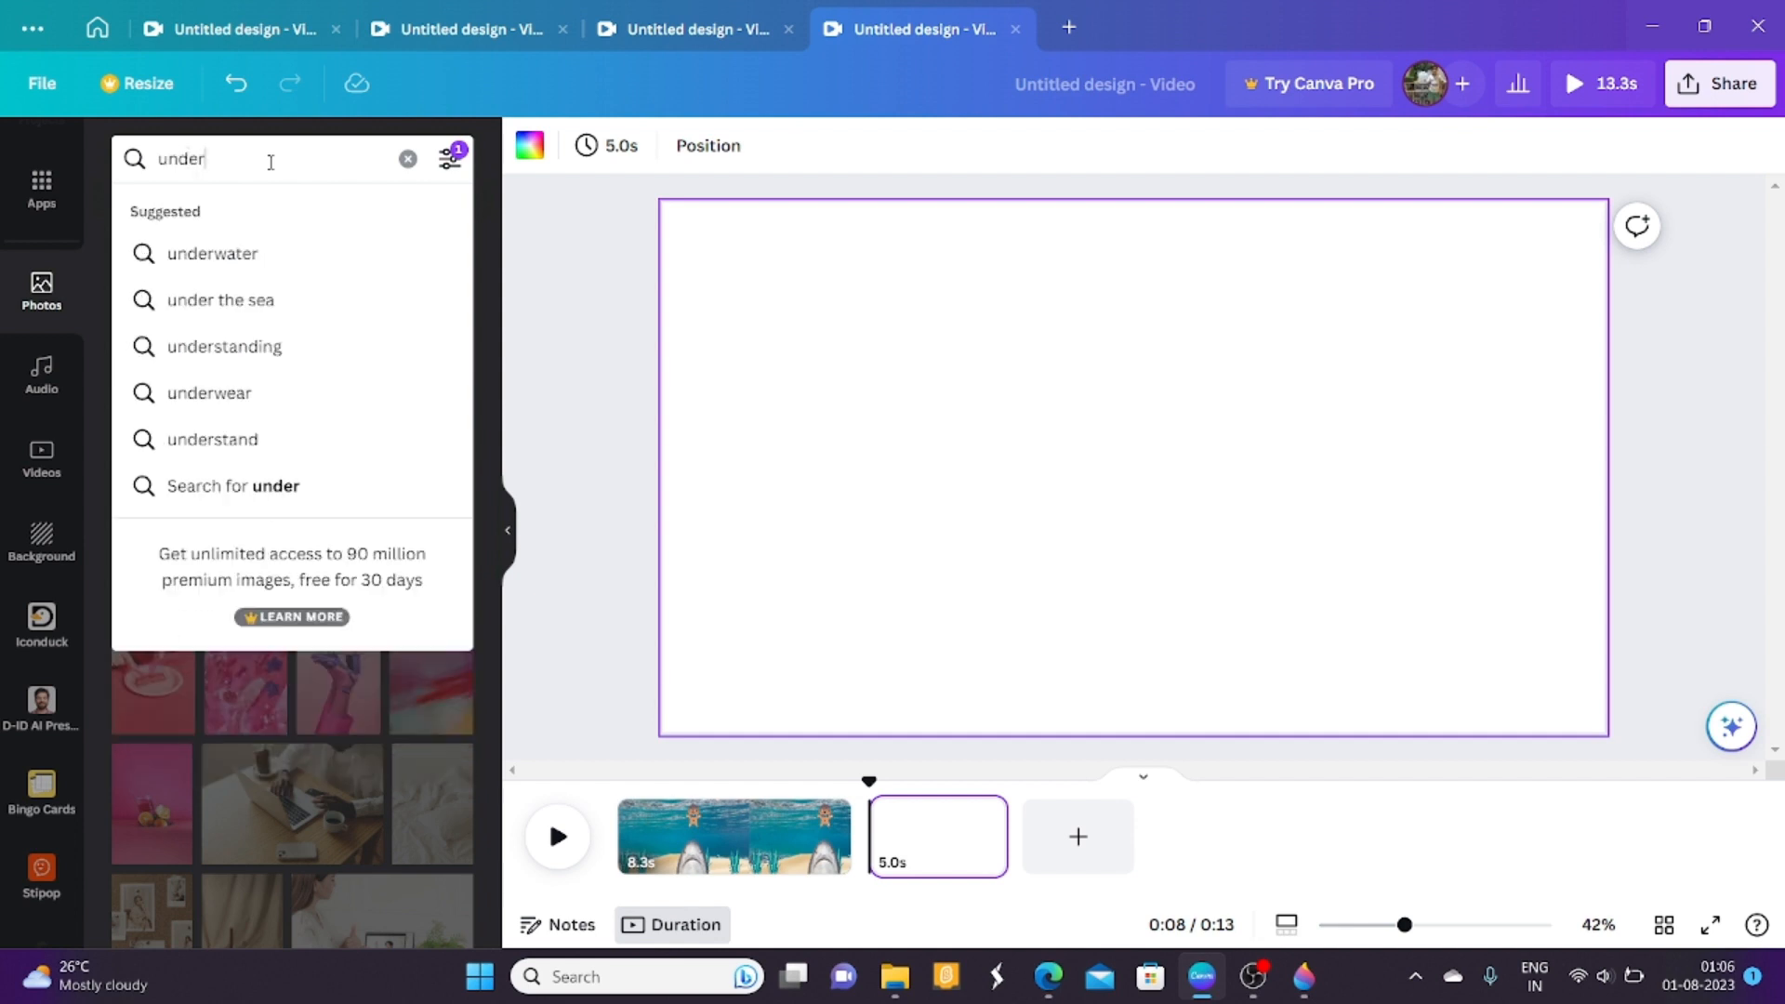
{"action": "left_click", "coordinate": [247, 243]}
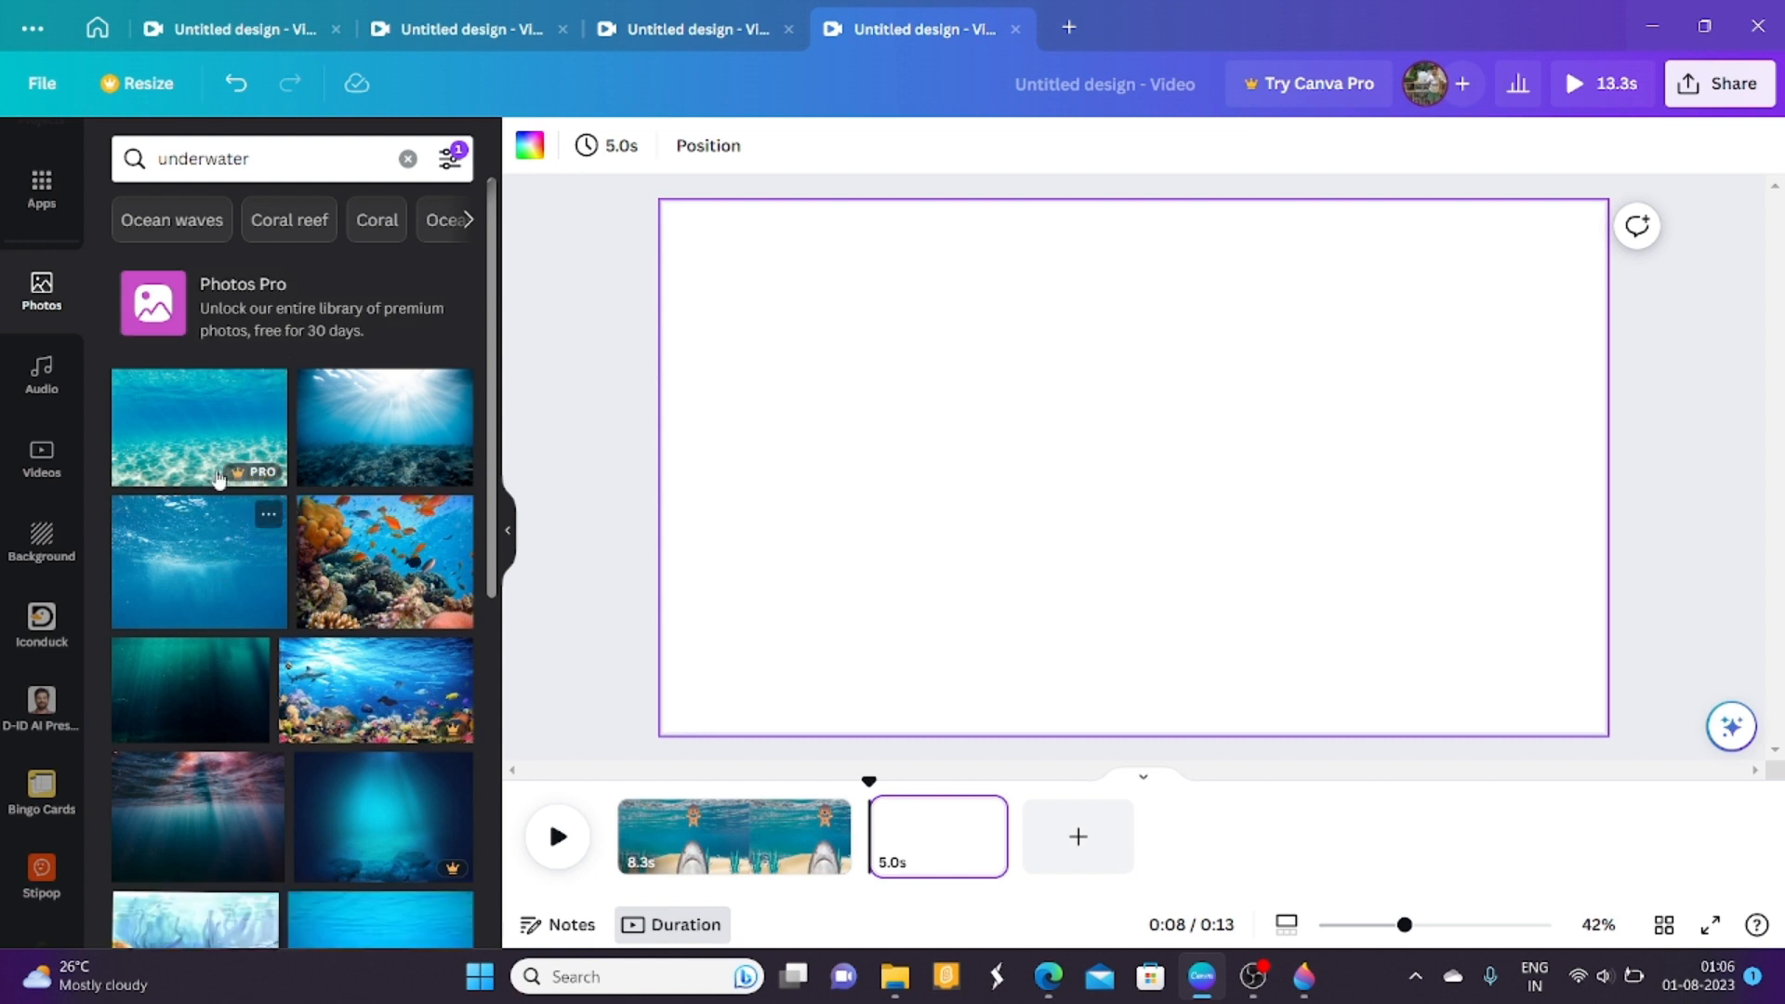
Try the dark teal underwater photo on the blank second page and remove it again.
{"action": "left_click", "coordinate": [220, 688]}
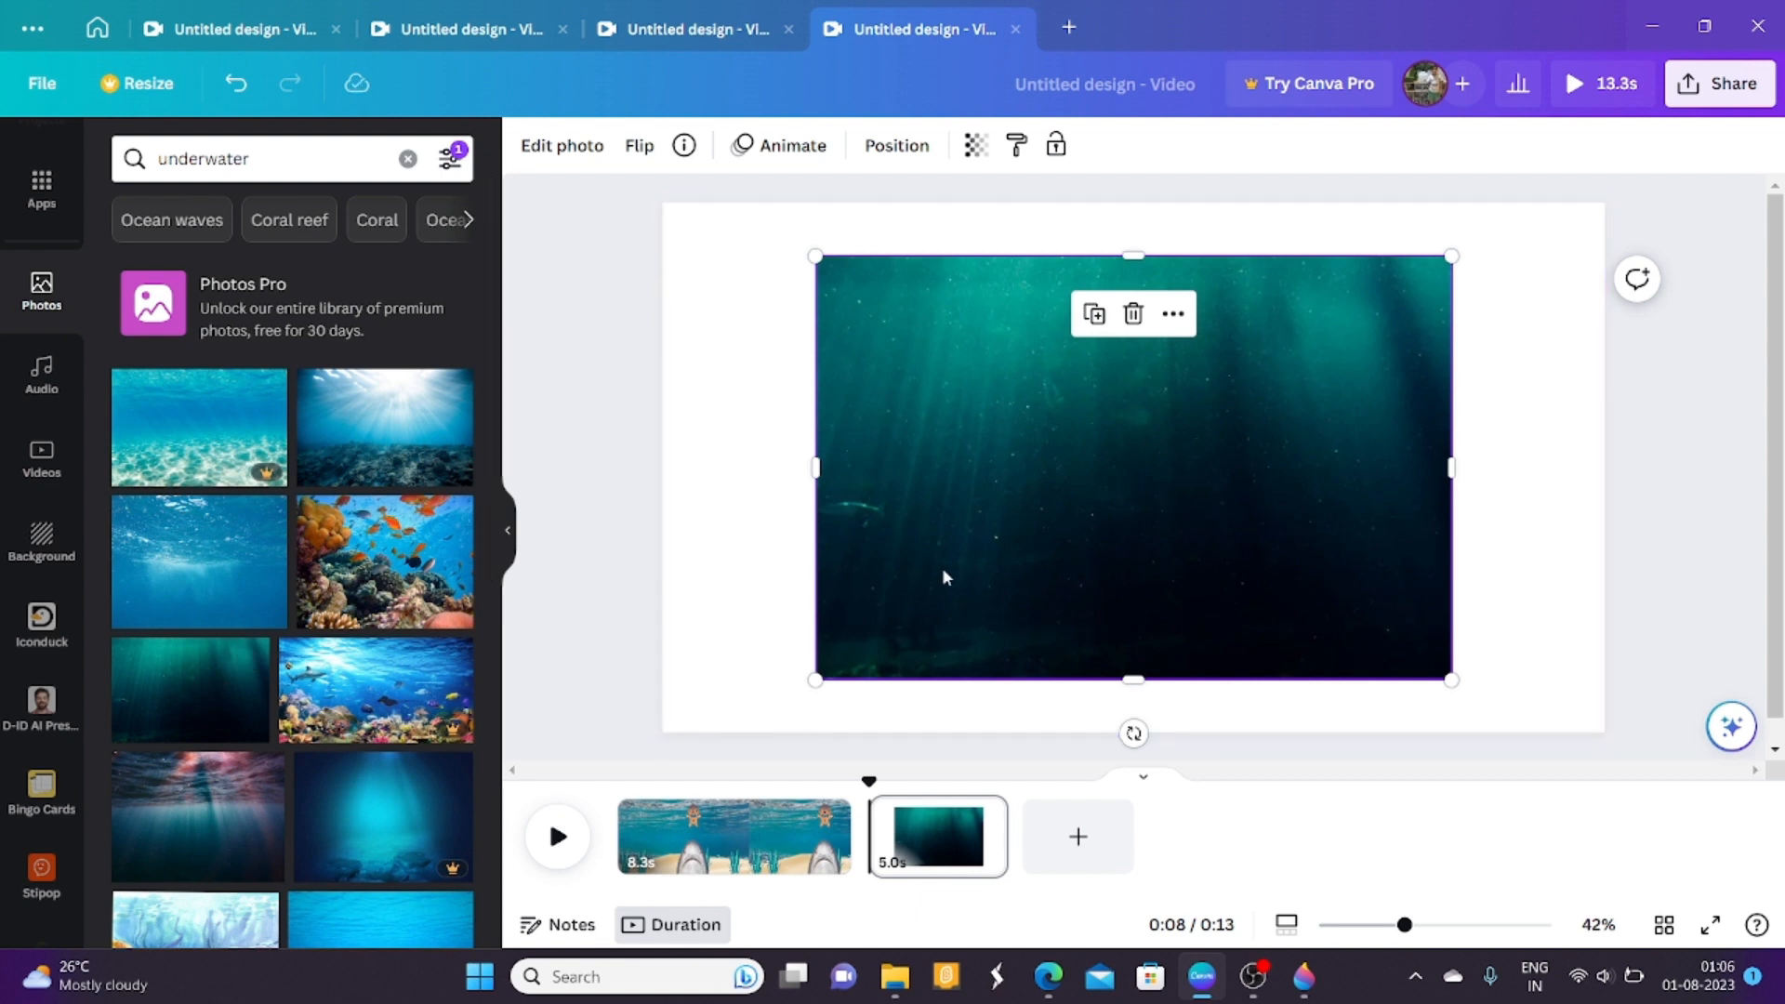
{"action": "left_click_drag", "start_coordinate": [1007, 536], "coordinate": [7, 618]}
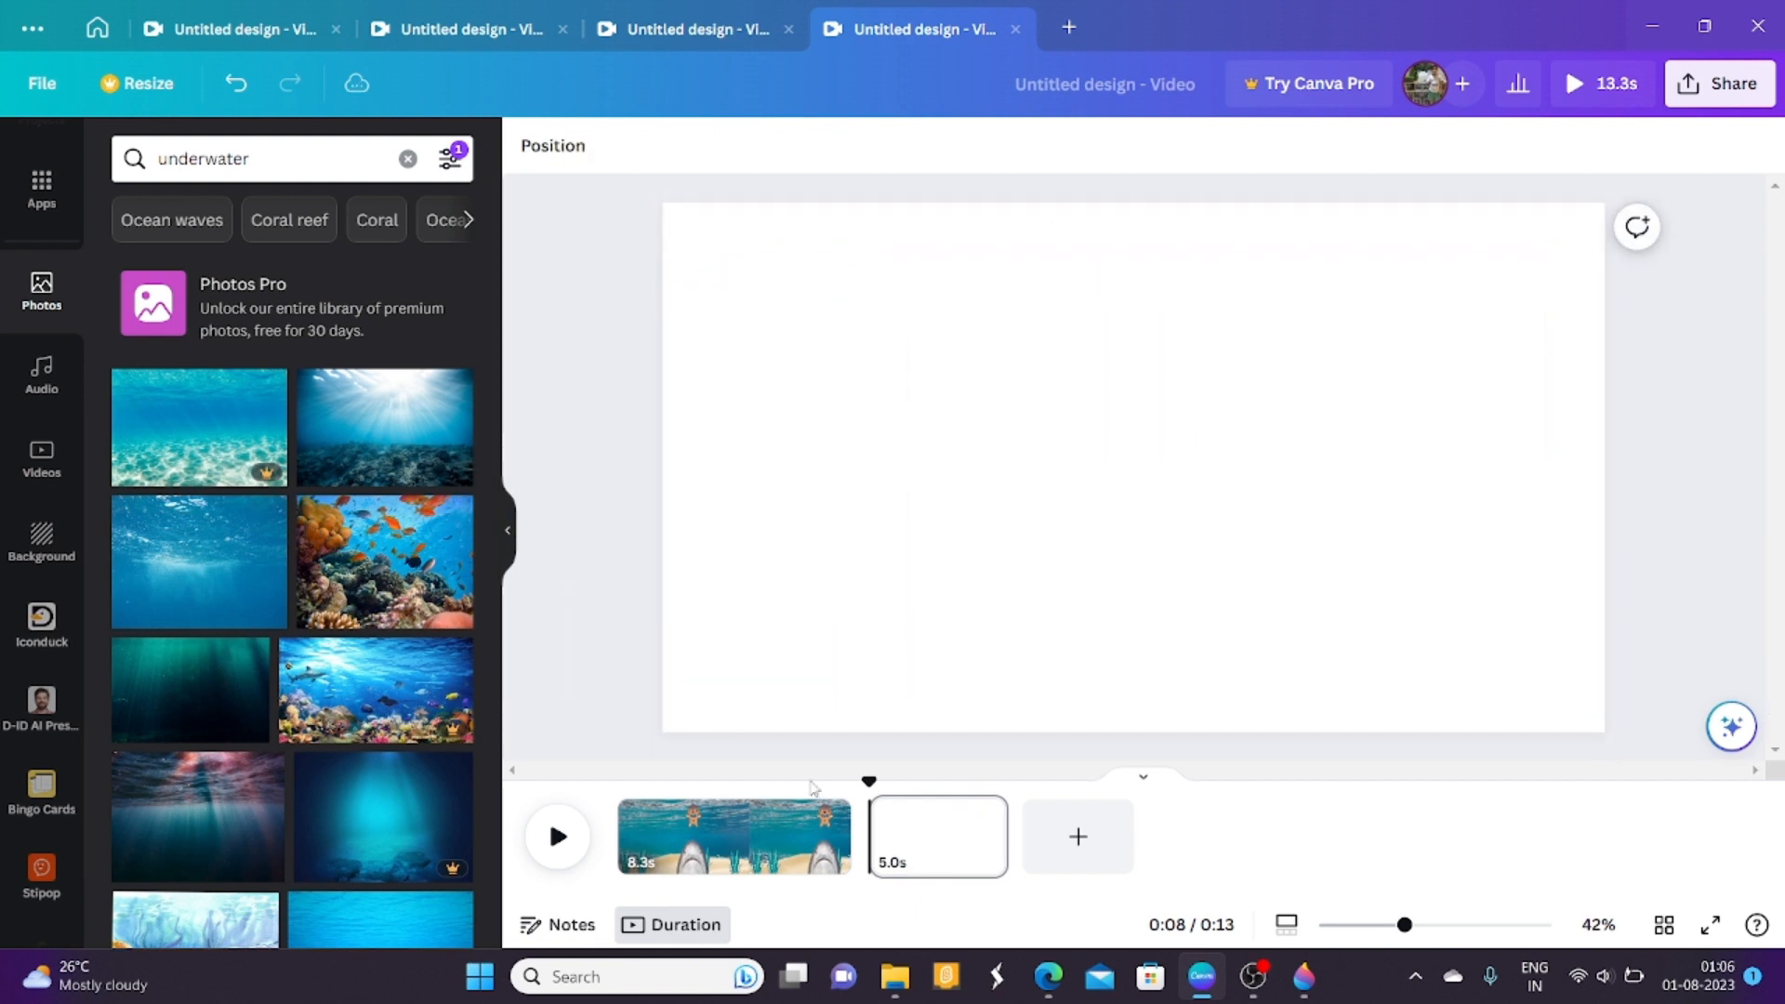
Insert the dark teal underwater photo on the first page and resize it to cover the whole scene.
{"action": "left_click", "coordinate": [637, 842]}
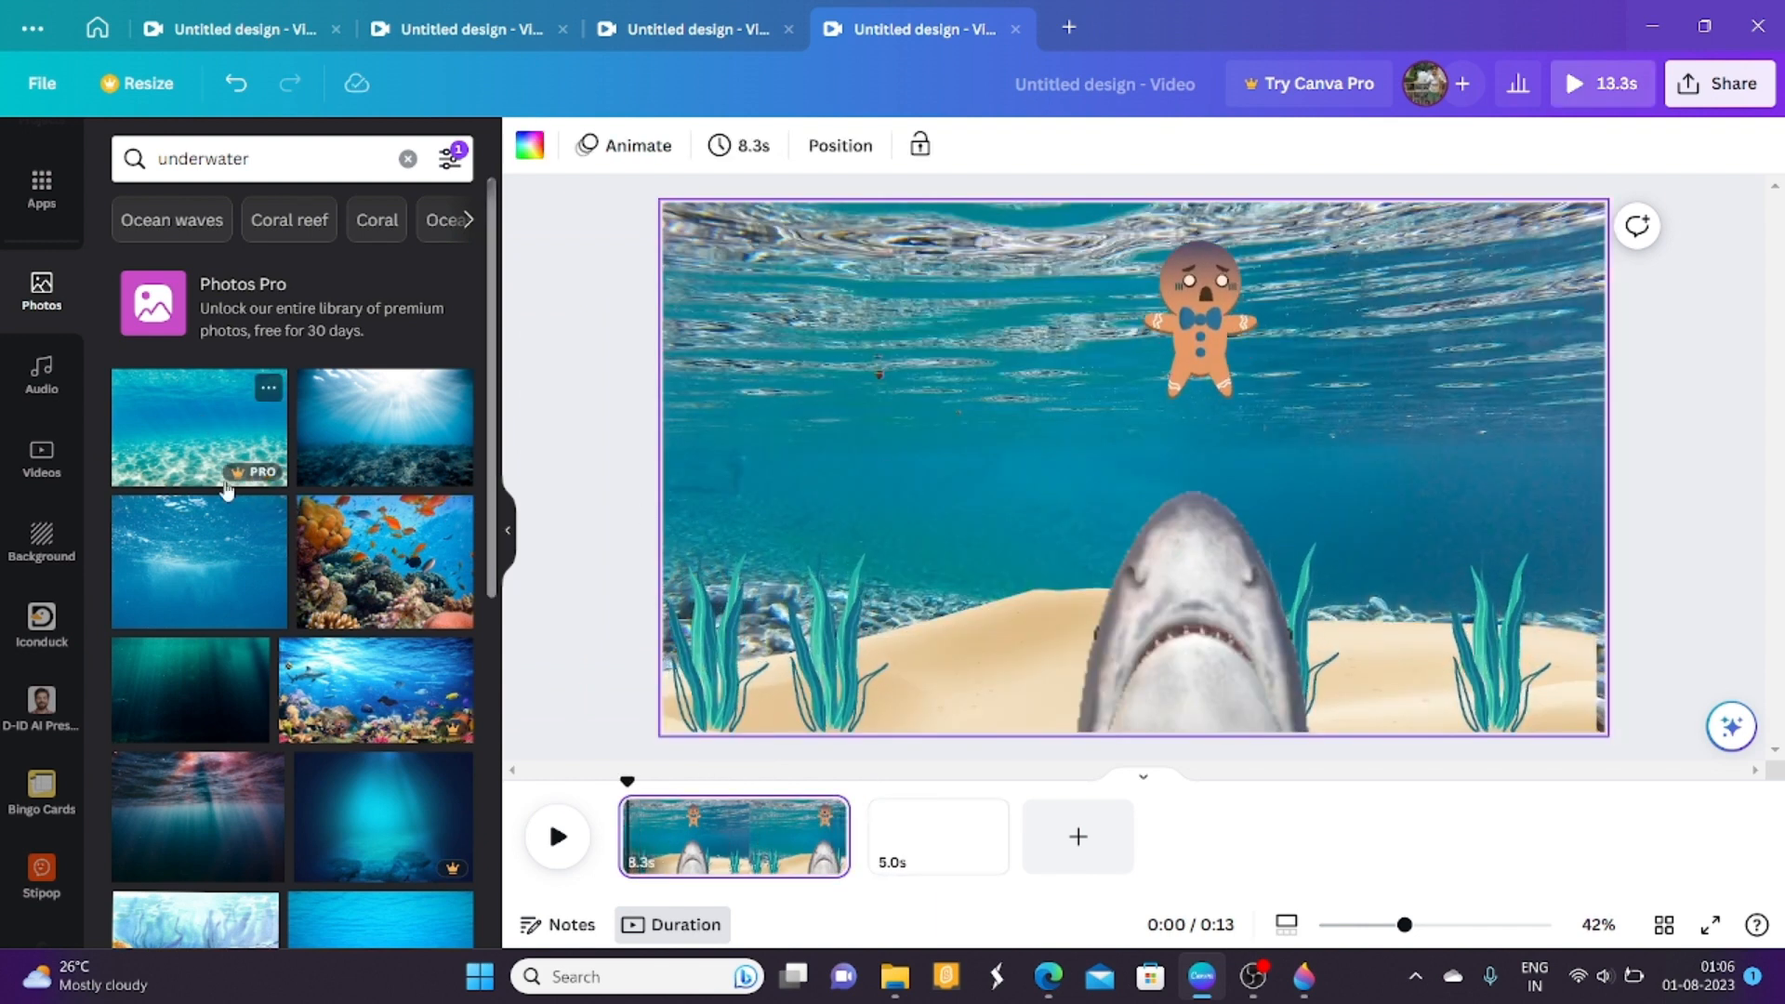
{"action": "left_click", "coordinate": [204, 697]}
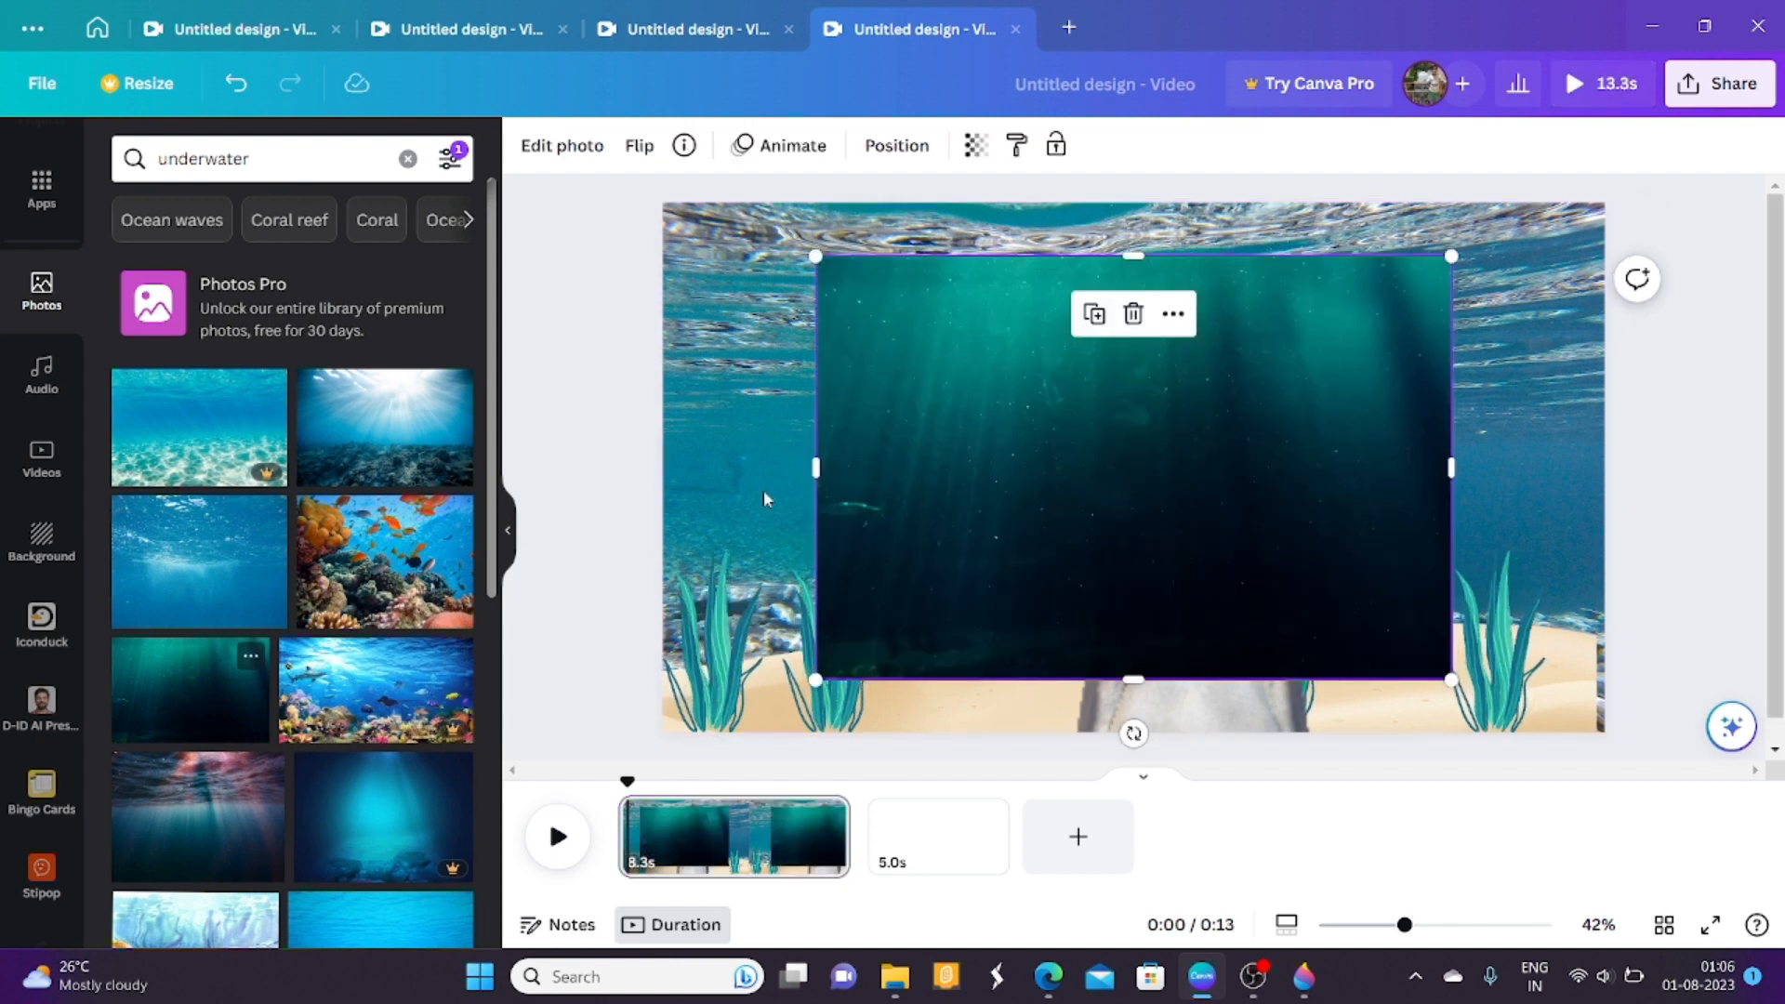
{"action": "left_click_drag", "start_coordinate": [1111, 502], "coordinate": [960, 437]}
{"action": "left_click_drag", "start_coordinate": [1297, 627], "coordinate": [1512, 669]}
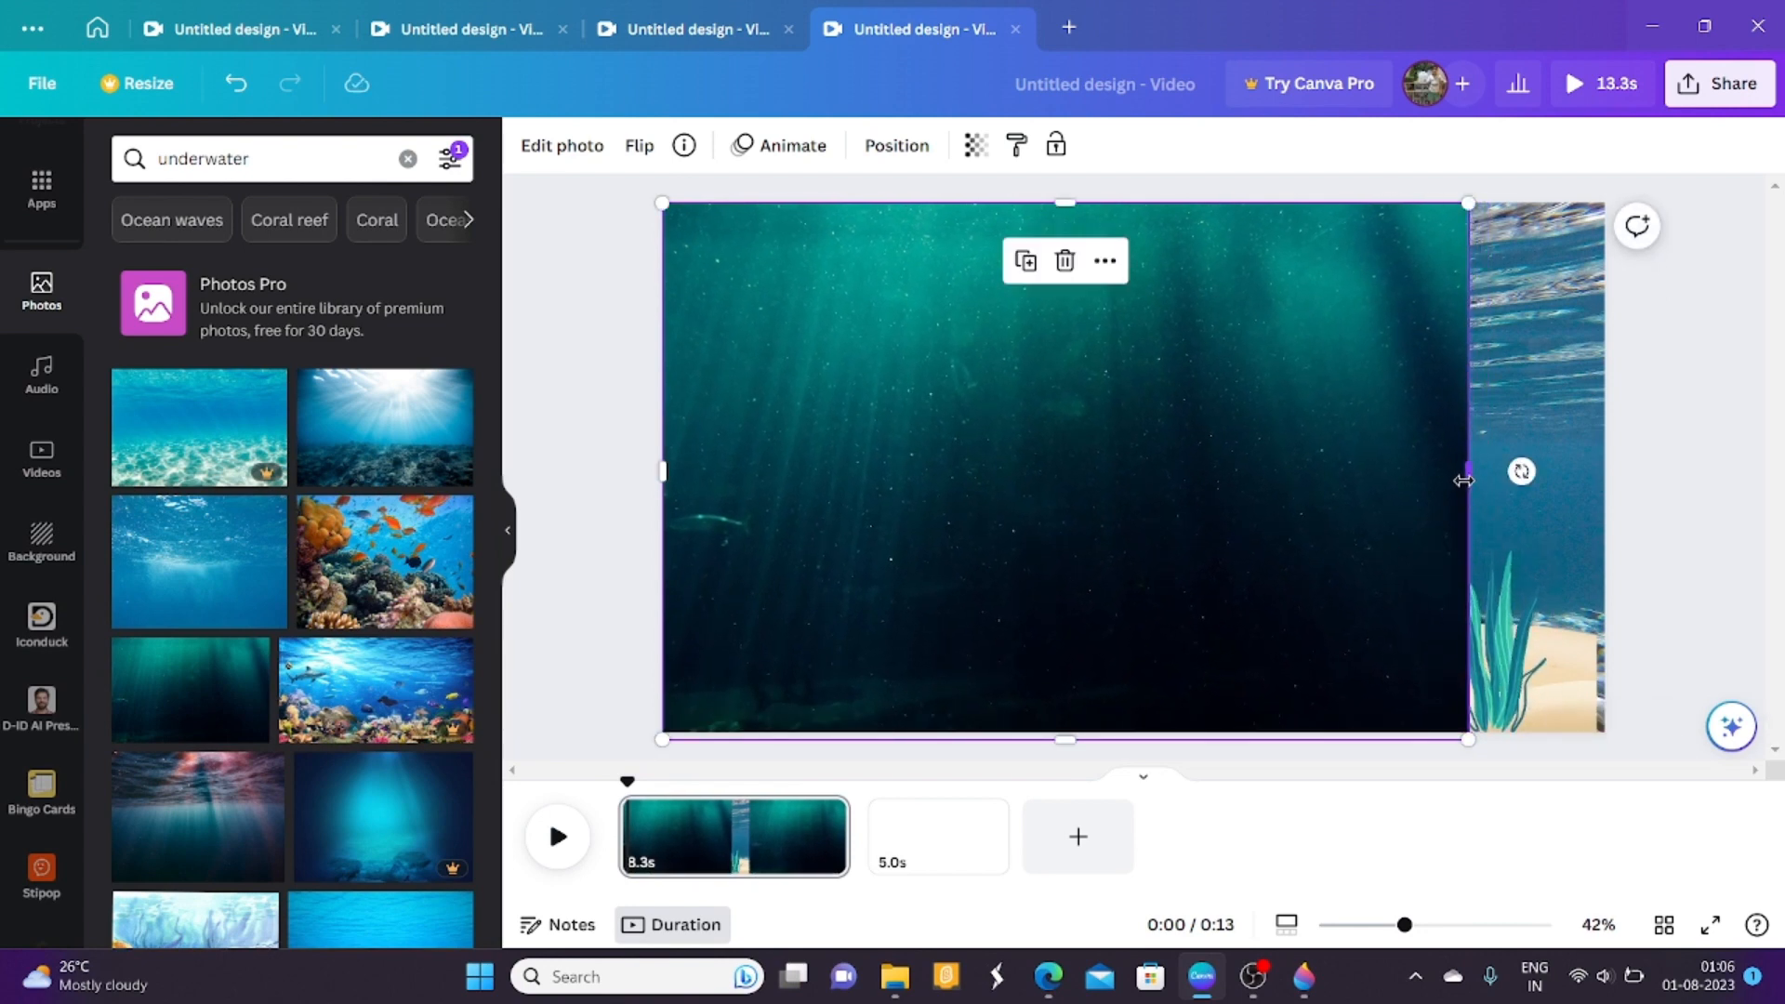
{"action": "left_click_drag", "start_coordinate": [1470, 472], "coordinate": [1605, 471]}
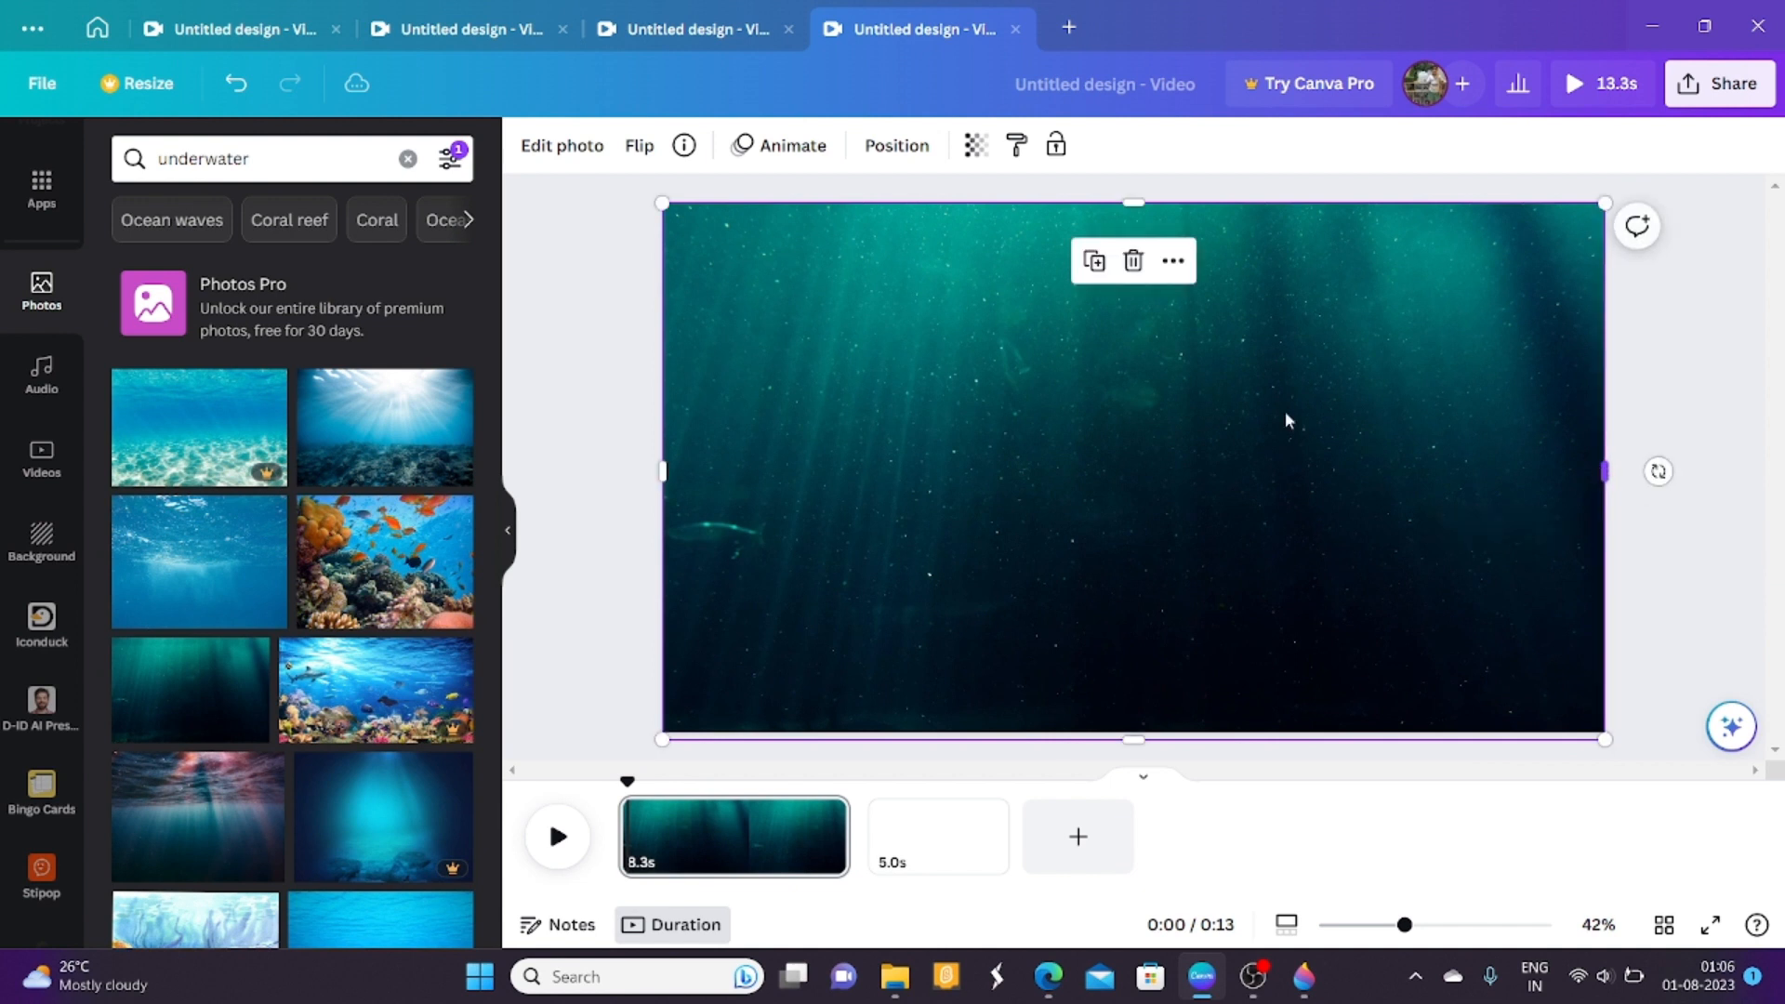
Send the dark teal photo to the back, behind the sand, grass, shark and gingerbread man.
{"action": "left_click", "coordinate": [898, 148]}
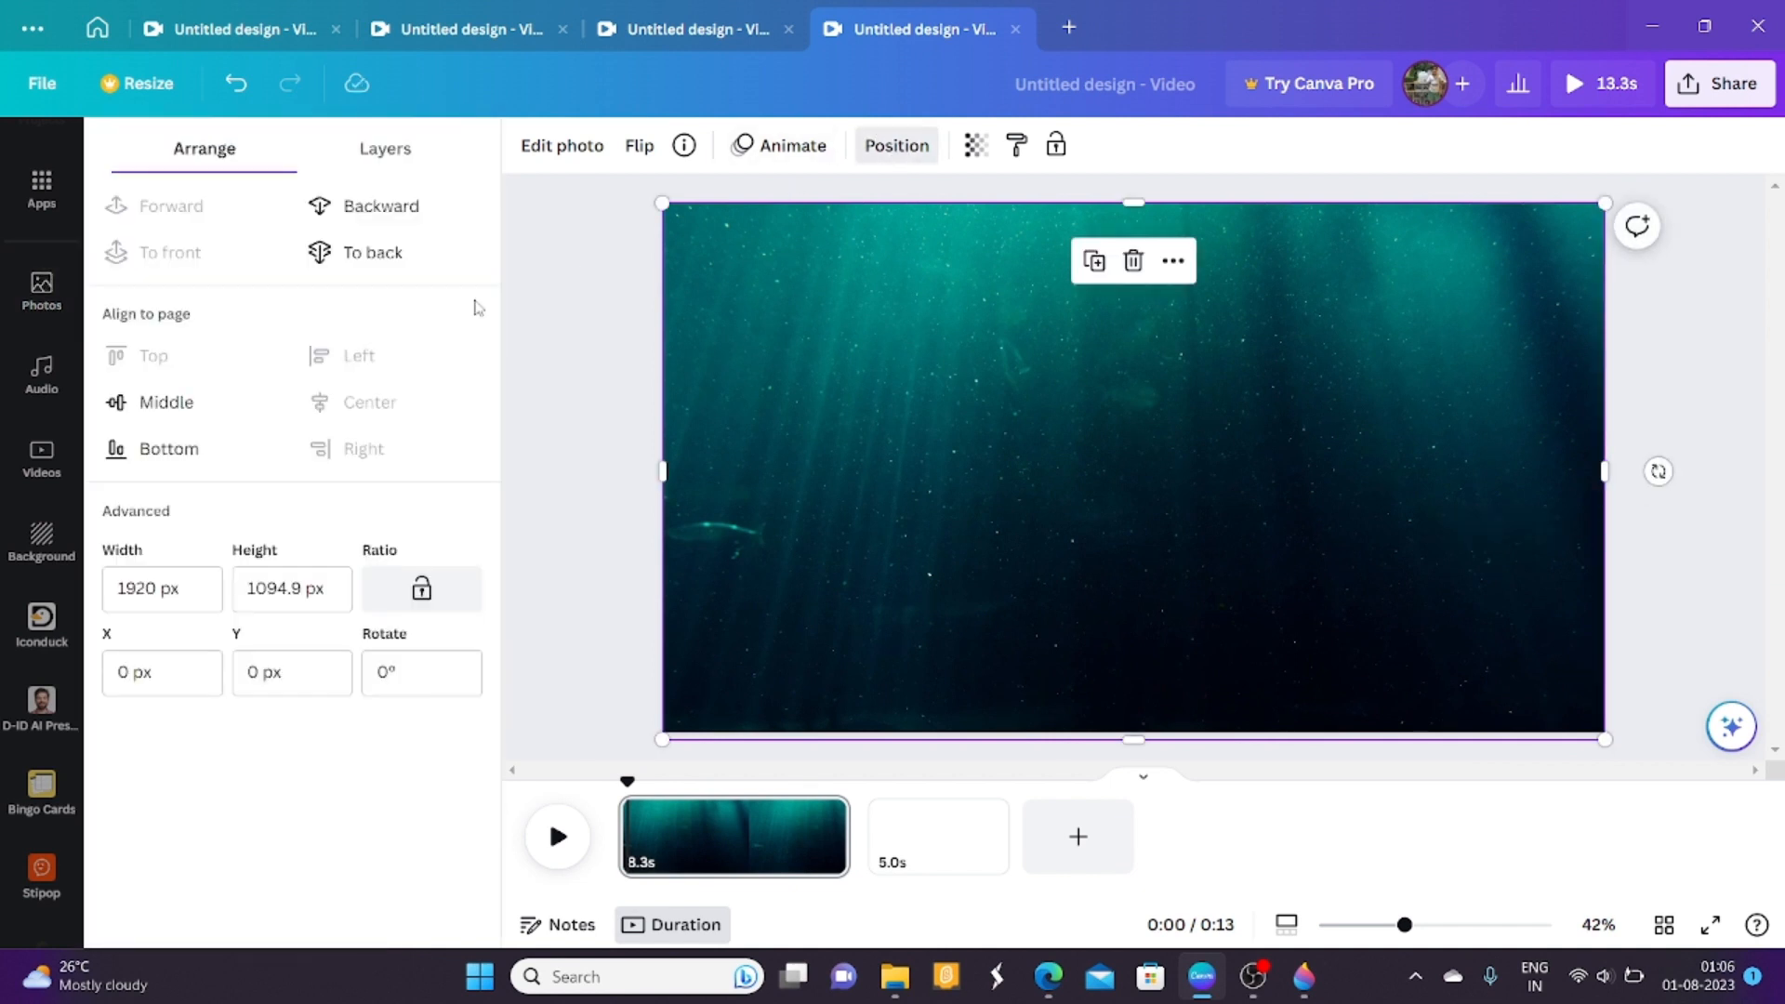
{"action": "left_click", "coordinate": [388, 267]}
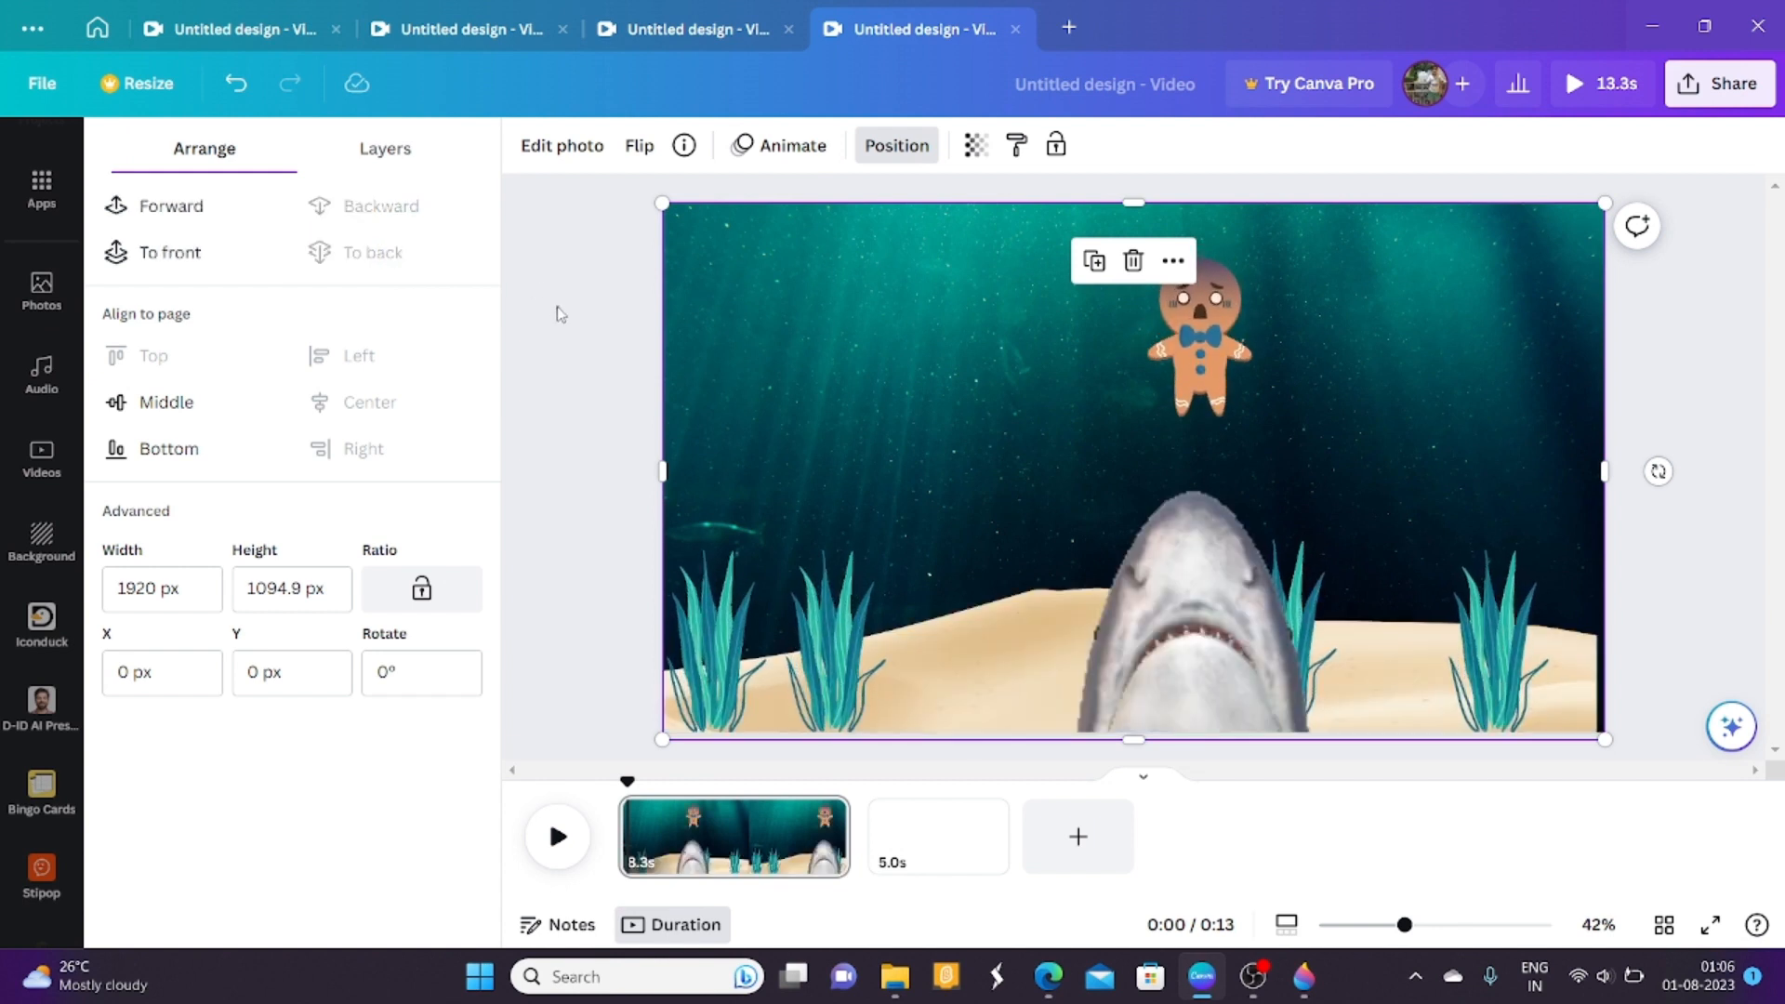
{"action": "left_click", "coordinate": [556, 304]}
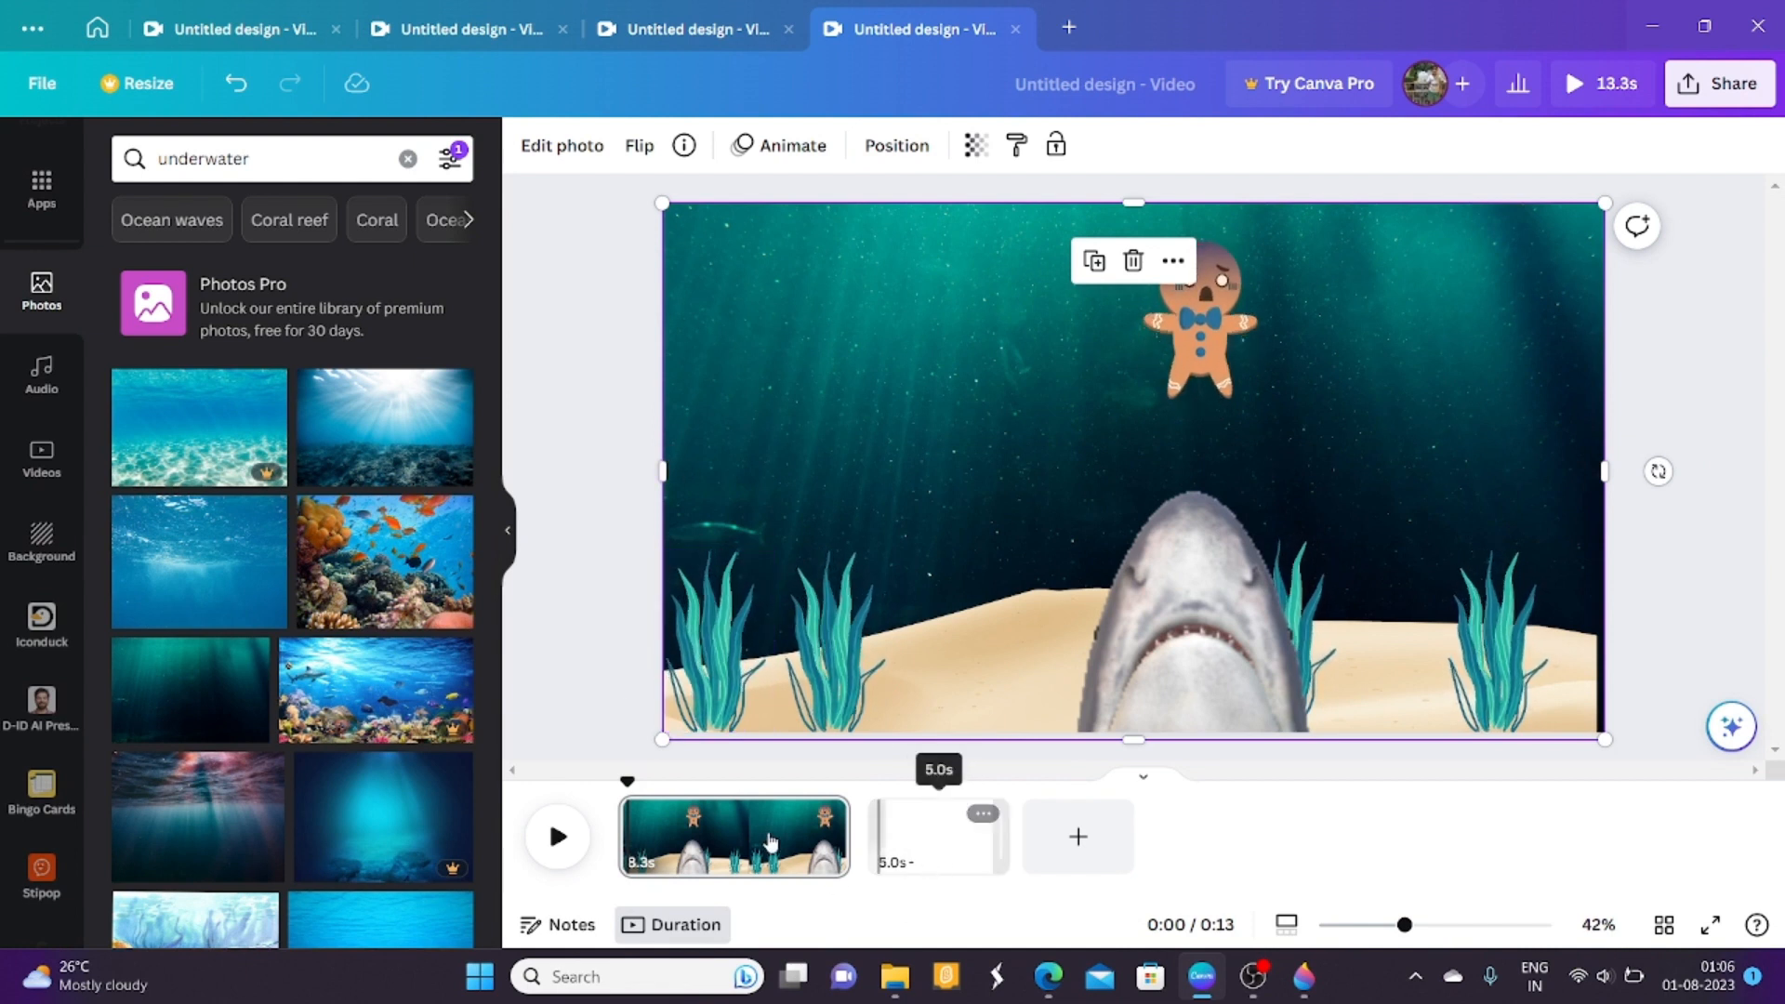
Delete the blank second page and duplicate the 8.3-second shark scene.
{"action": "left_click", "coordinate": [982, 813]}
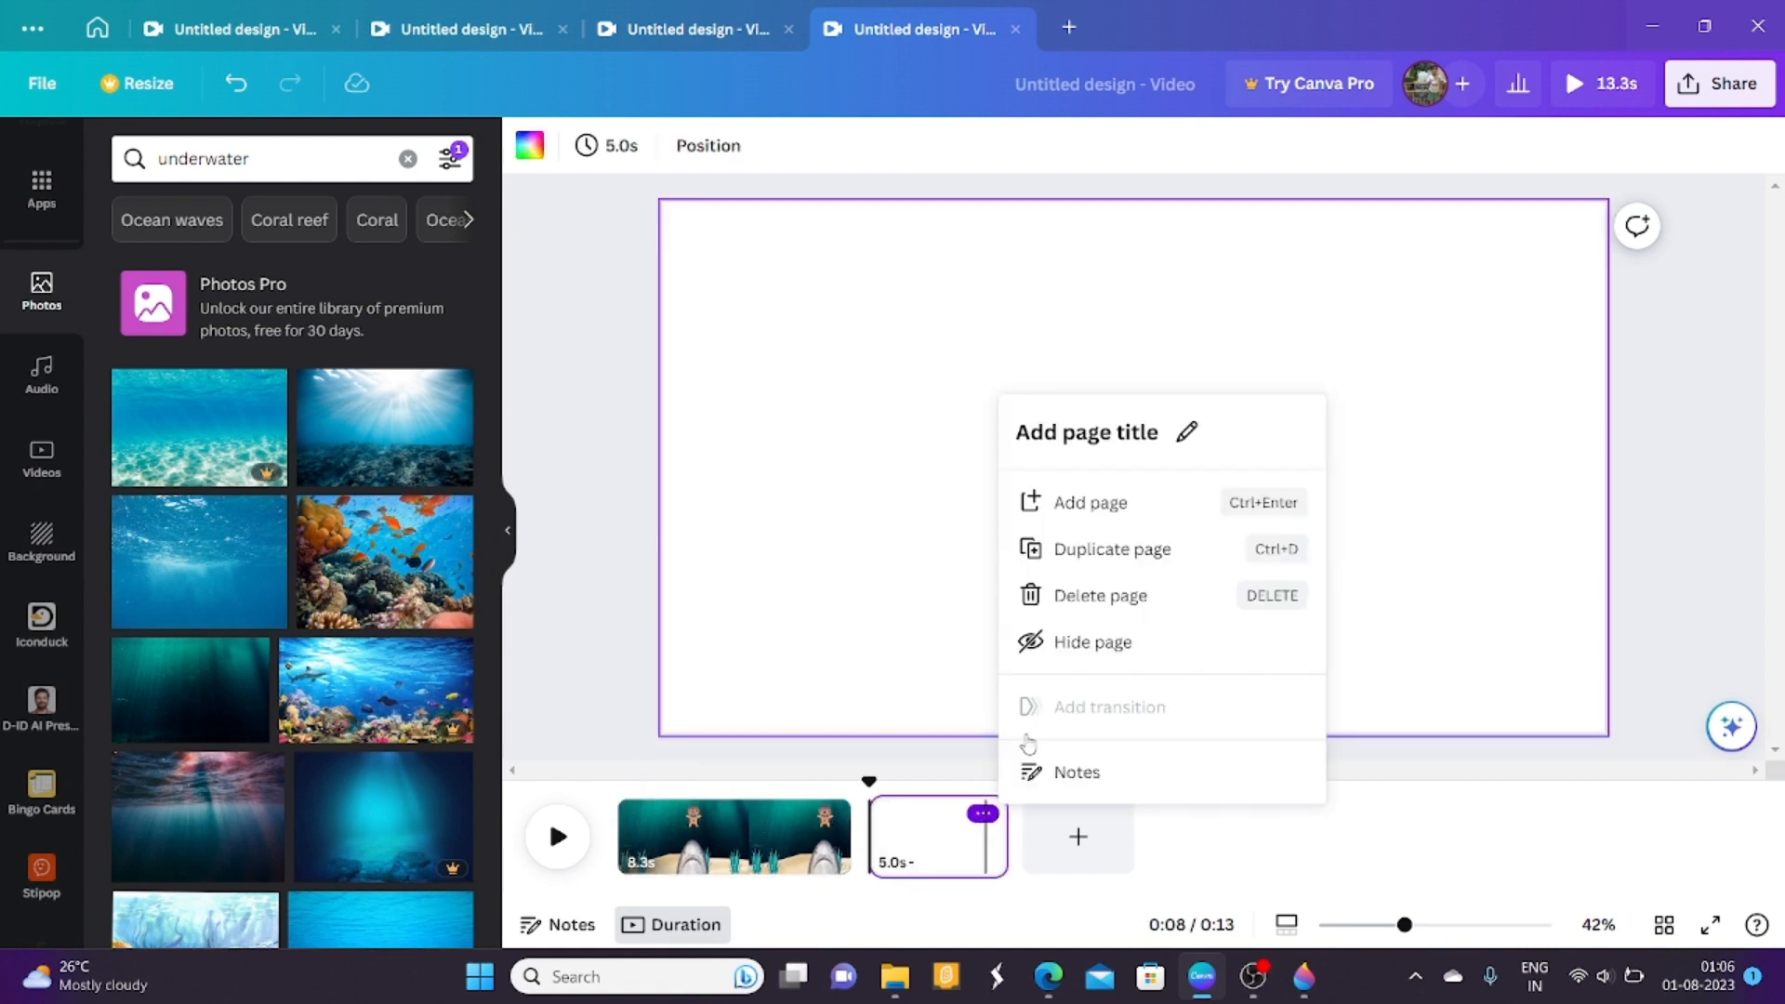
{"action": "left_click", "coordinate": [1103, 599]}
{"action": "left_click", "coordinate": [825, 814]}
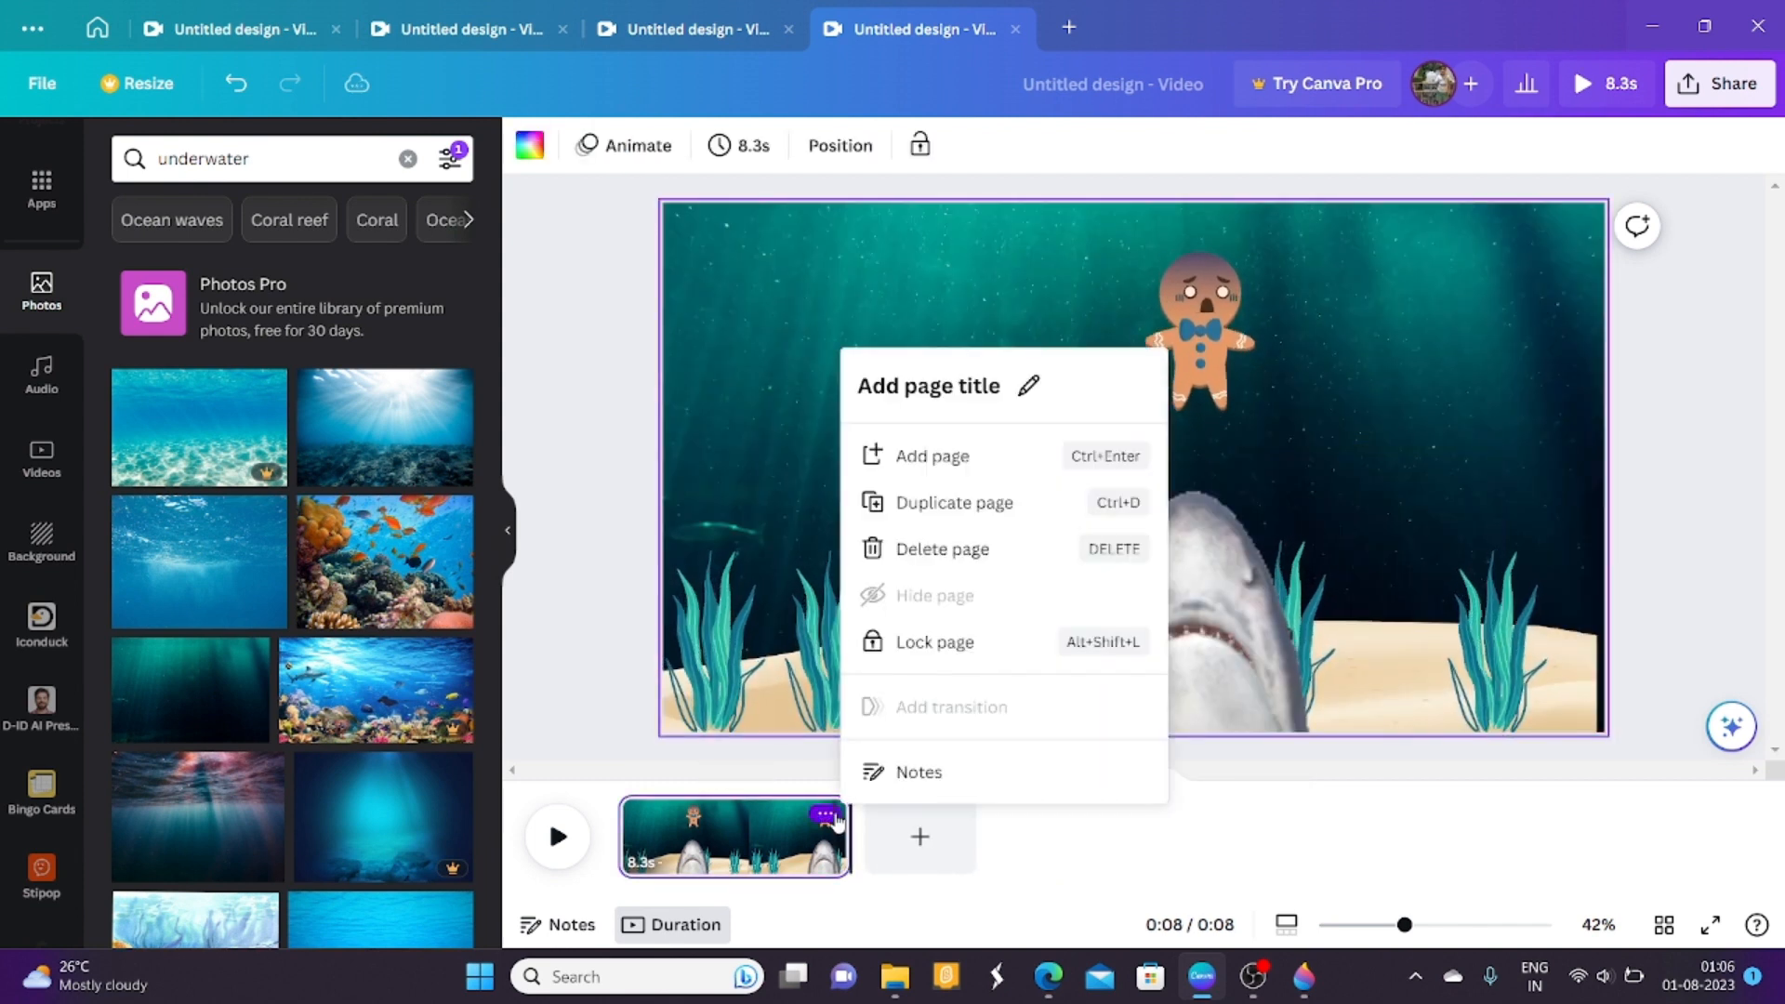
{"action": "left_click", "coordinate": [925, 503]}
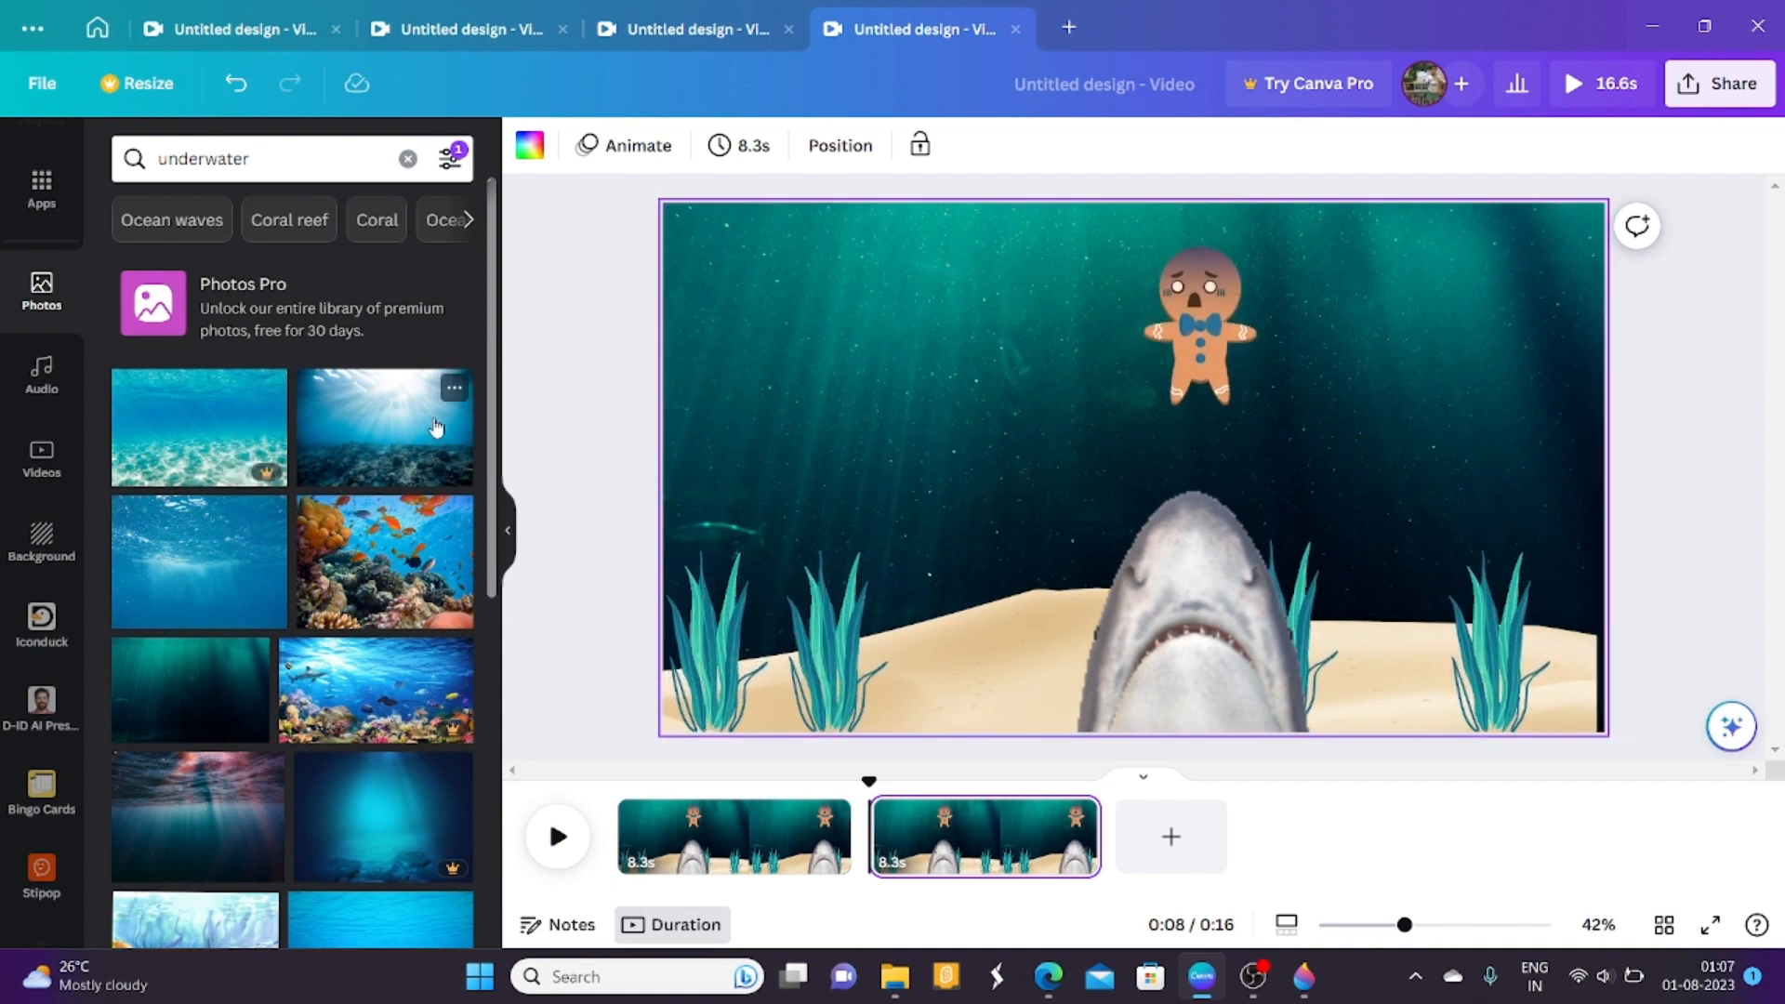
Try the plain blue water-surface photo as a full-page backdrop on the second page and remove it again.
{"action": "left_click", "coordinate": [256, 565]}
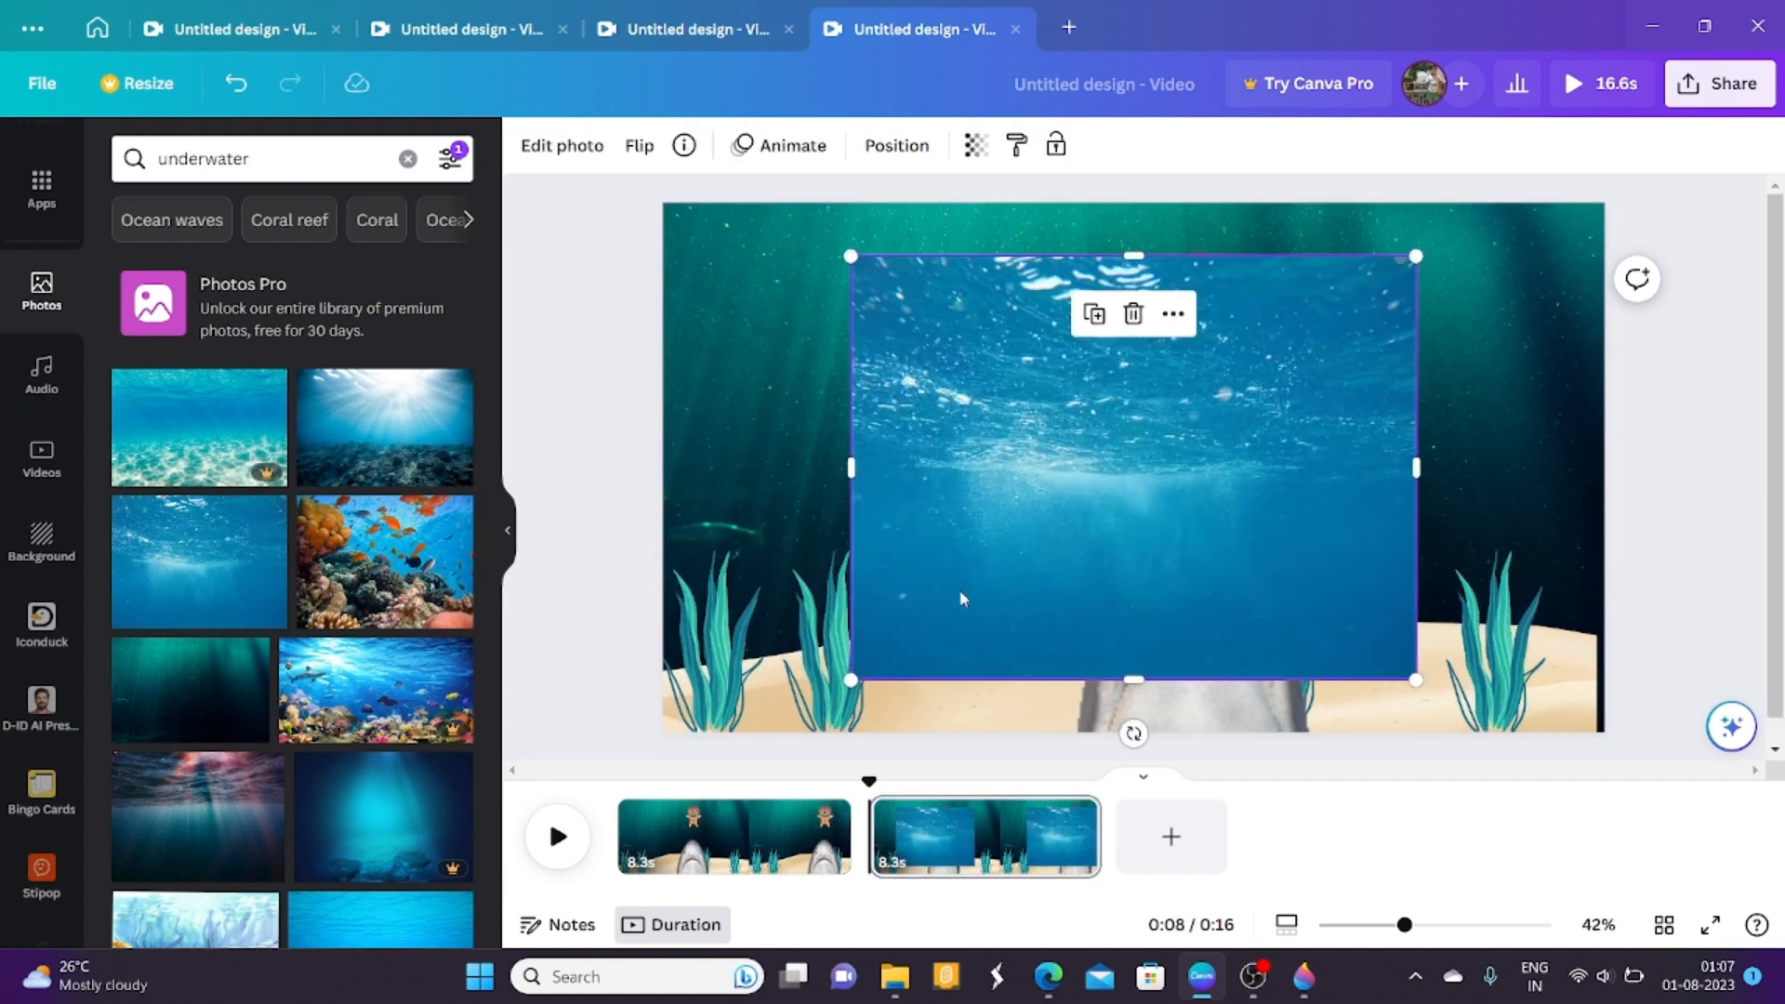
{"action": "left_click_drag", "start_coordinate": [985, 573], "coordinate": [795, 521]}
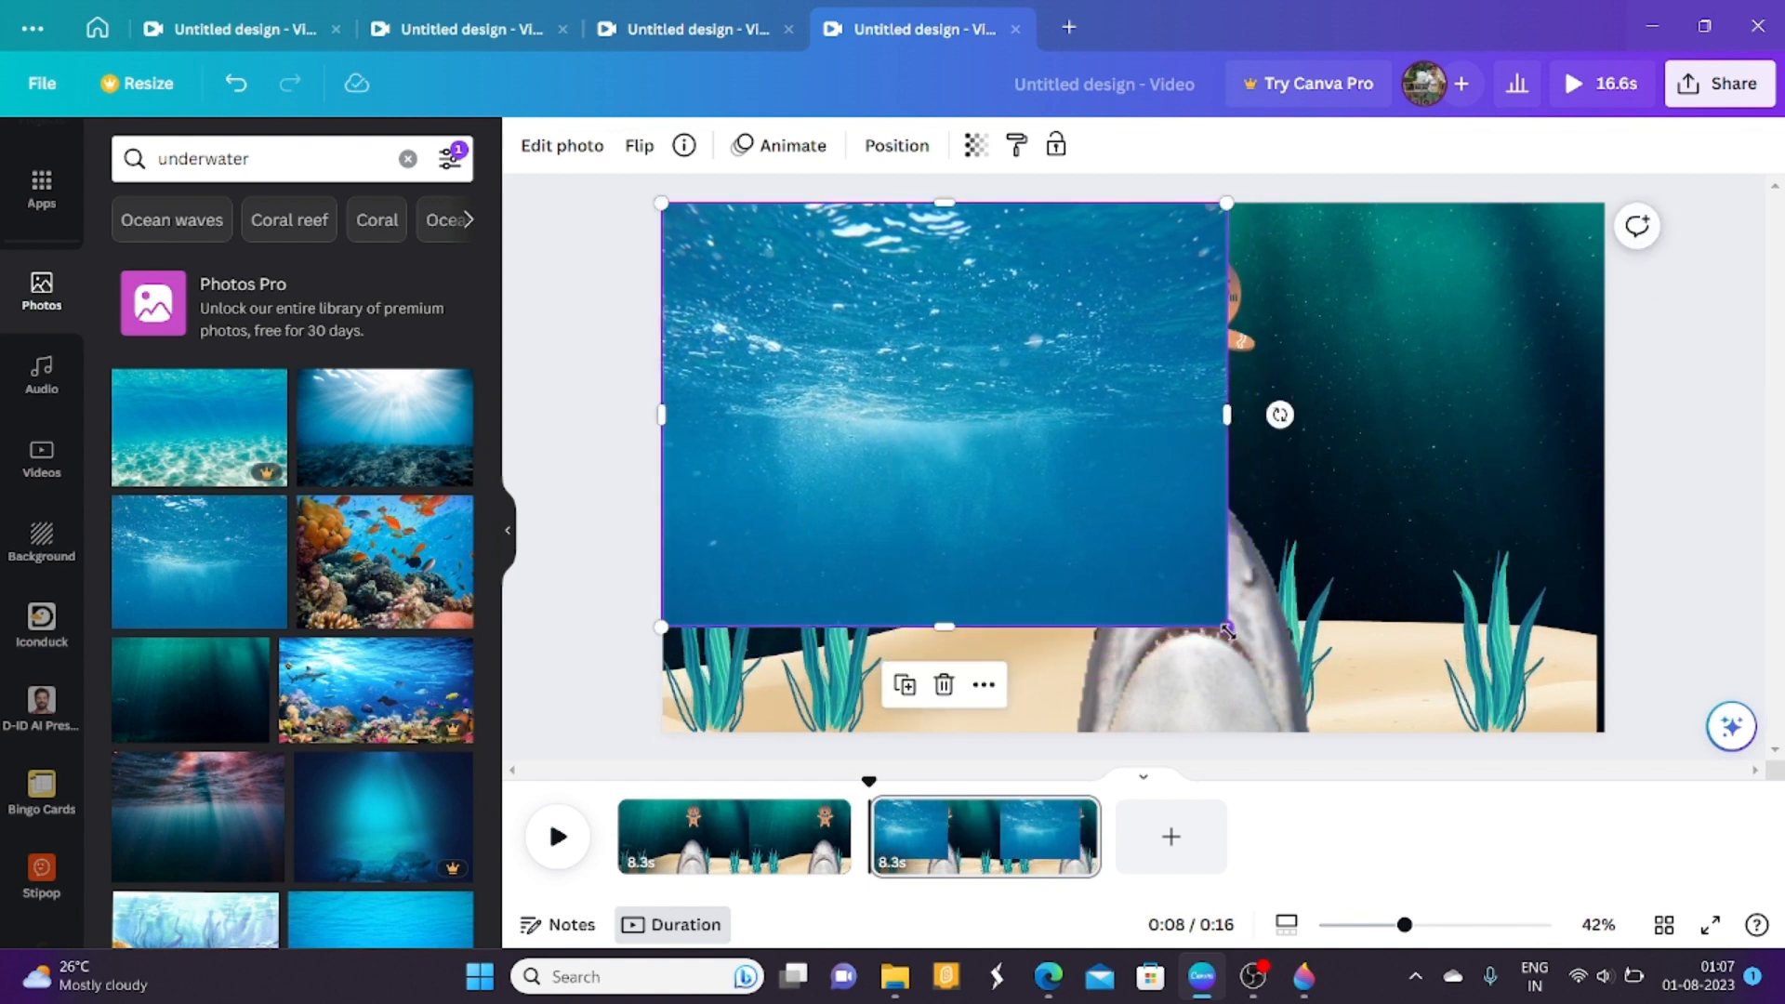
{"action": "left_click_drag", "start_coordinate": [1228, 625], "coordinate": [1368, 732]}
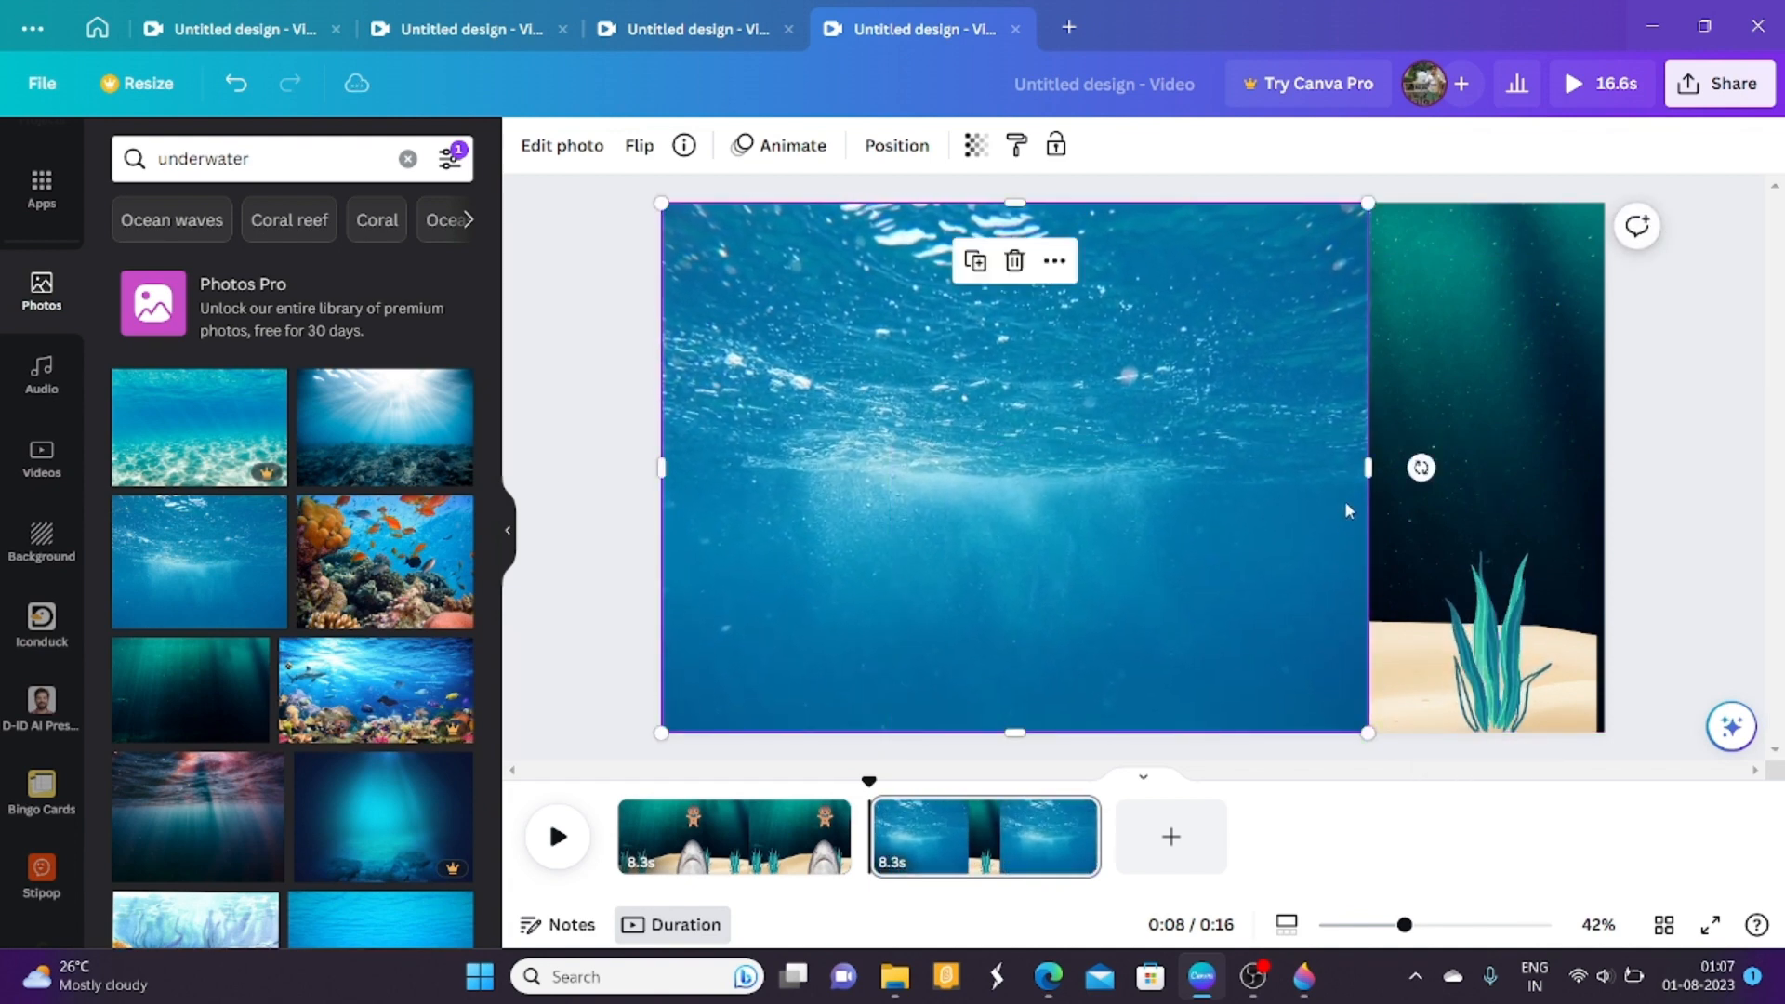
{"action": "left_click_drag", "start_coordinate": [1364, 465], "coordinate": [1605, 453]}
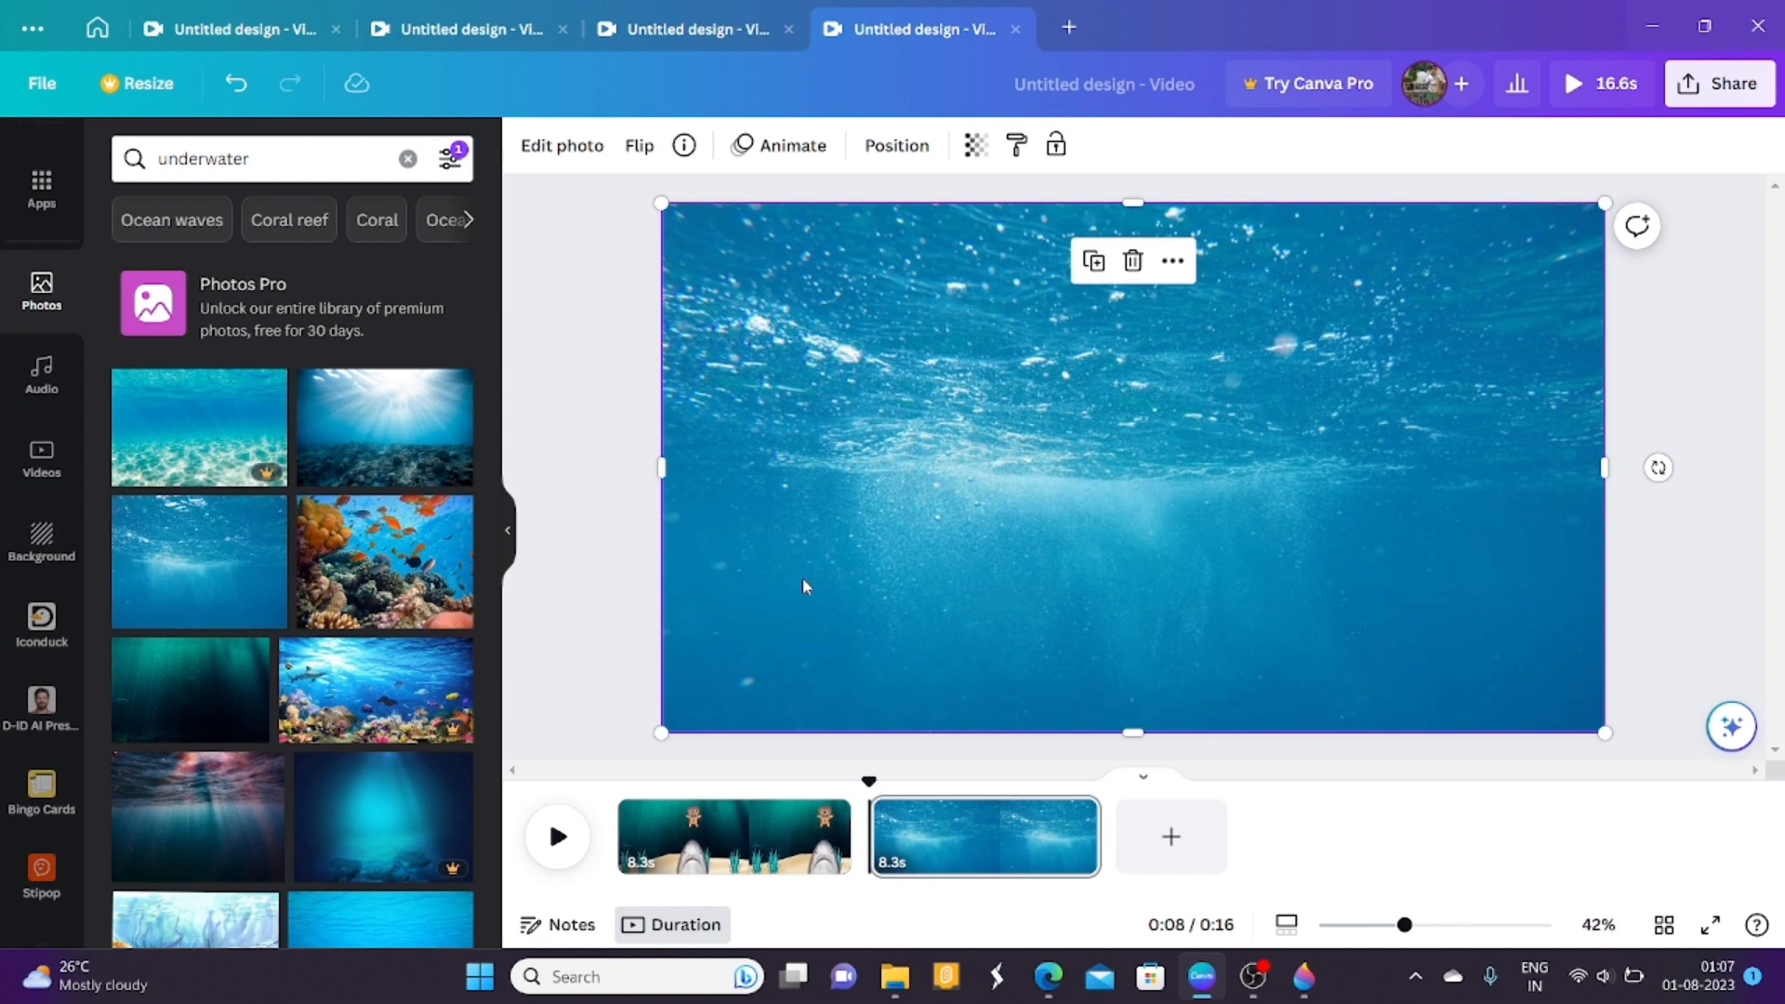
{"action": "left_click_drag", "start_coordinate": [866, 588], "coordinate": [2, 535]}
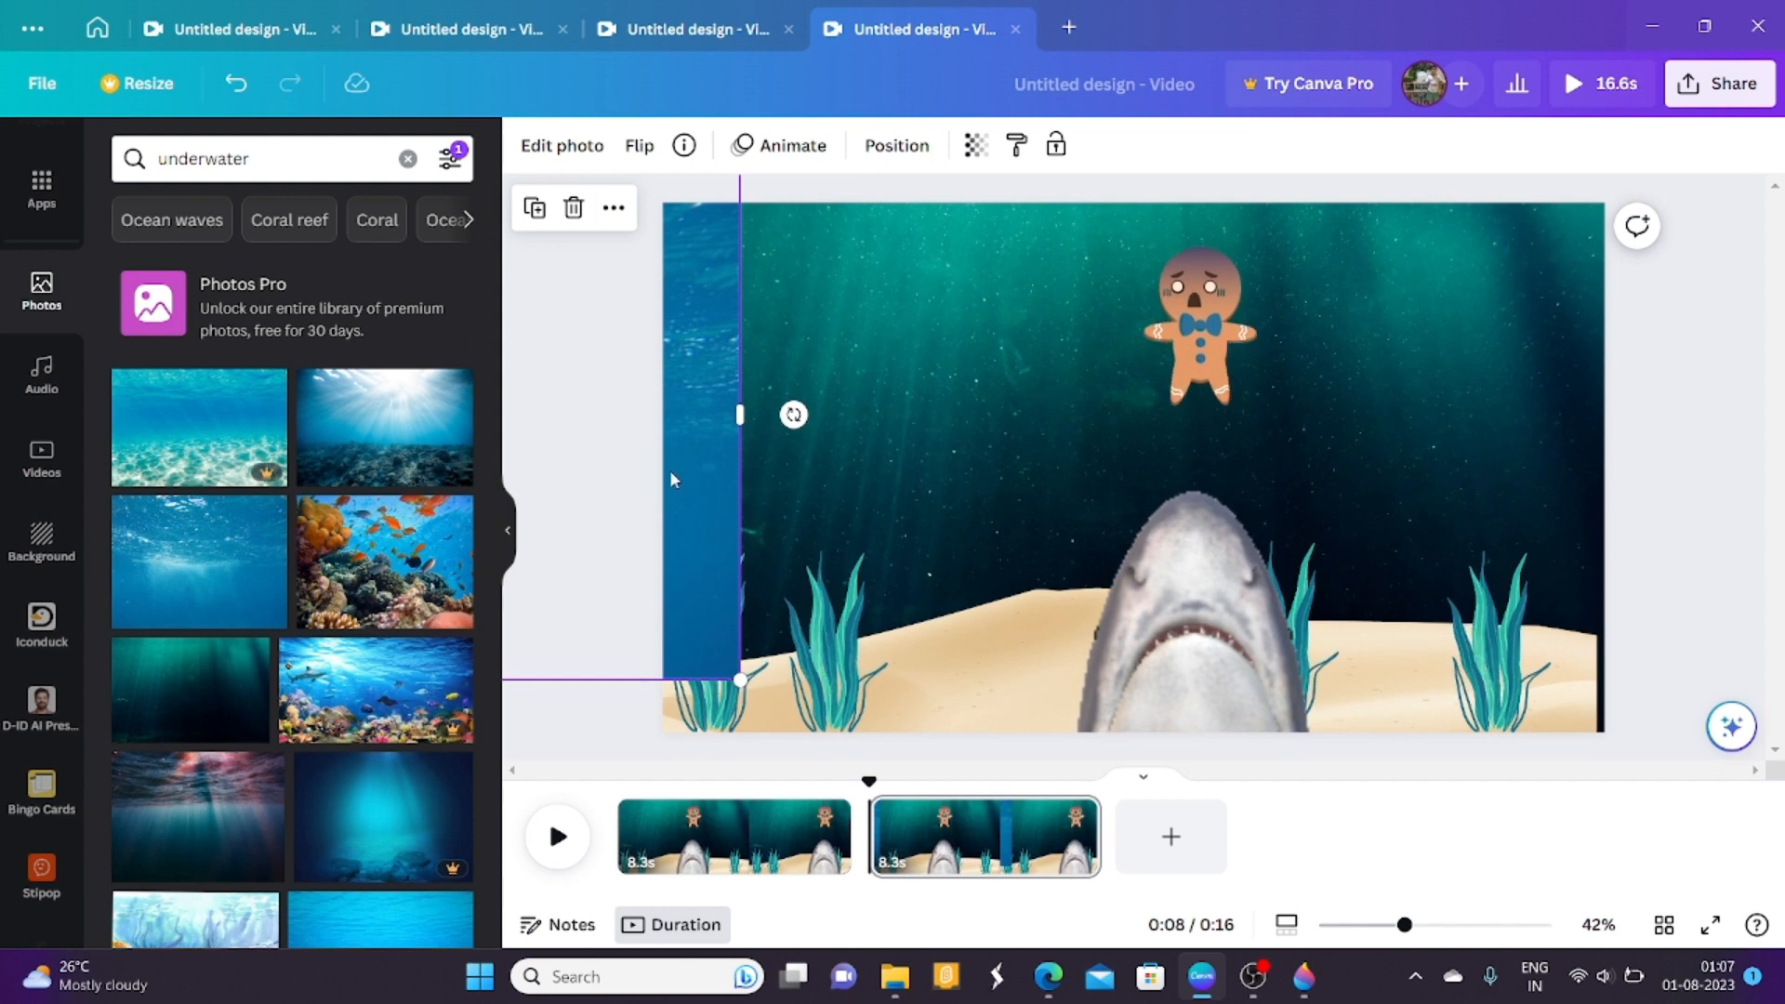
{"action": "key", "text": "Delete"}
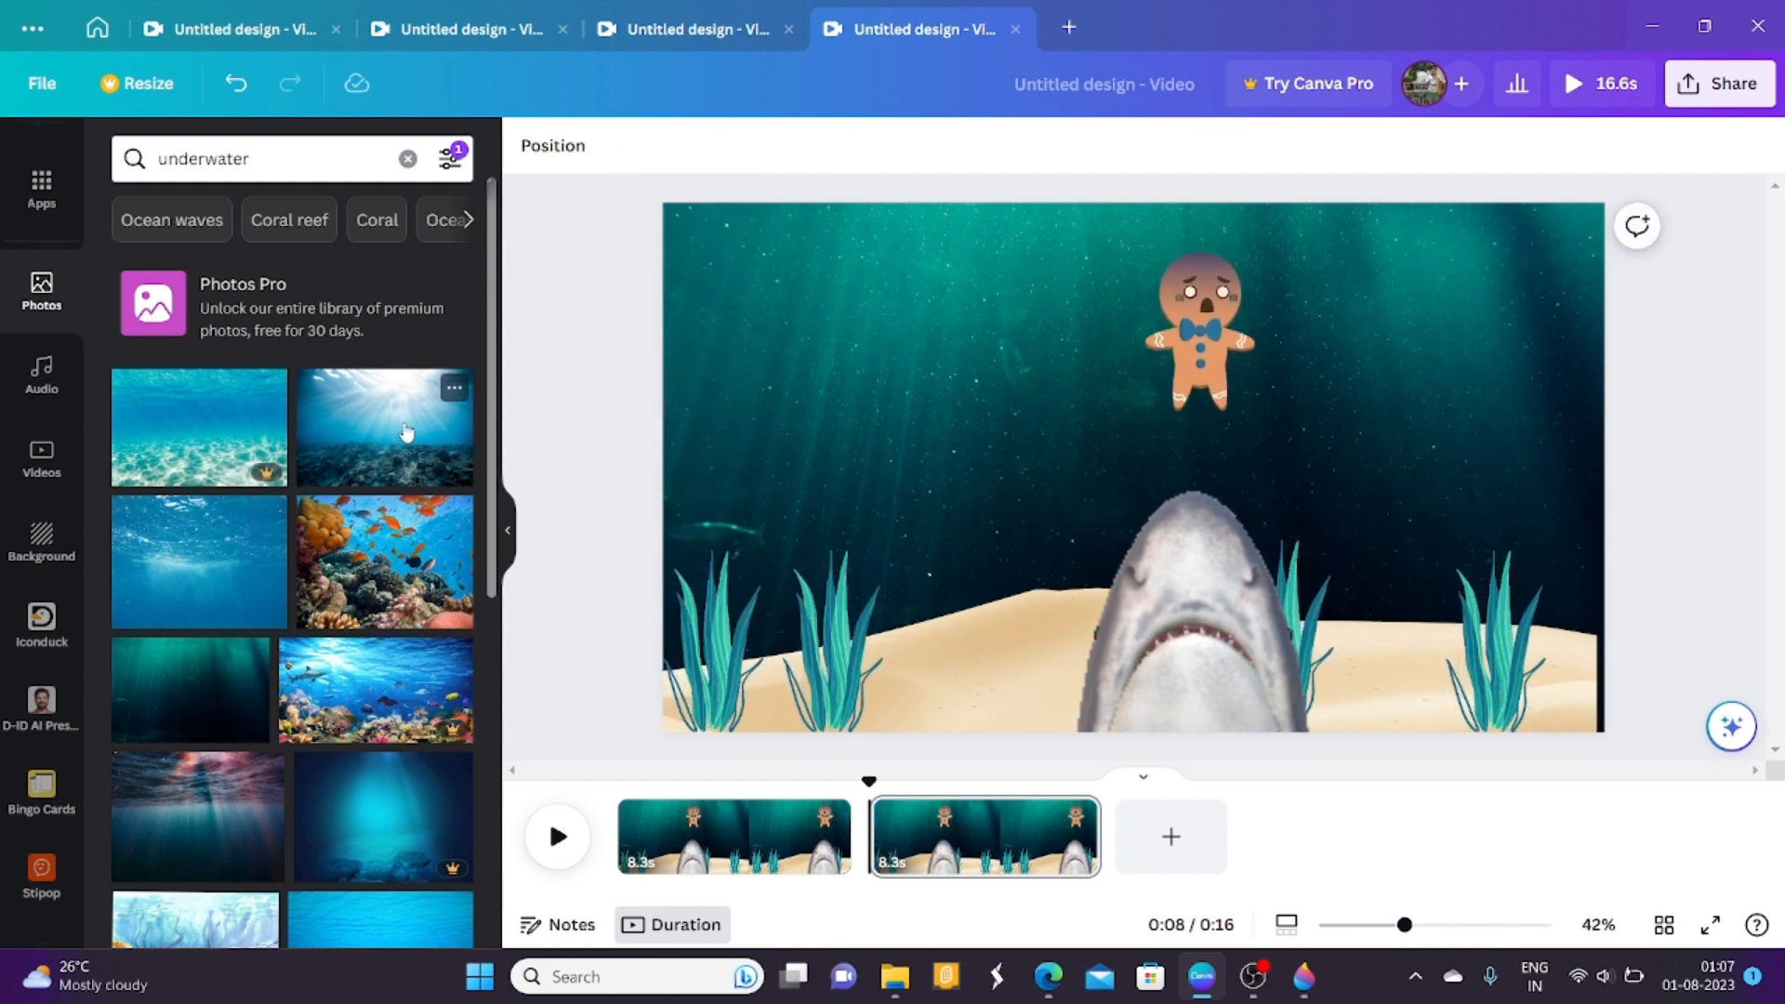
Insert the sunlit rocky seabed photo on the second page and stretch it over the scene.
{"action": "left_click", "coordinate": [406, 432]}
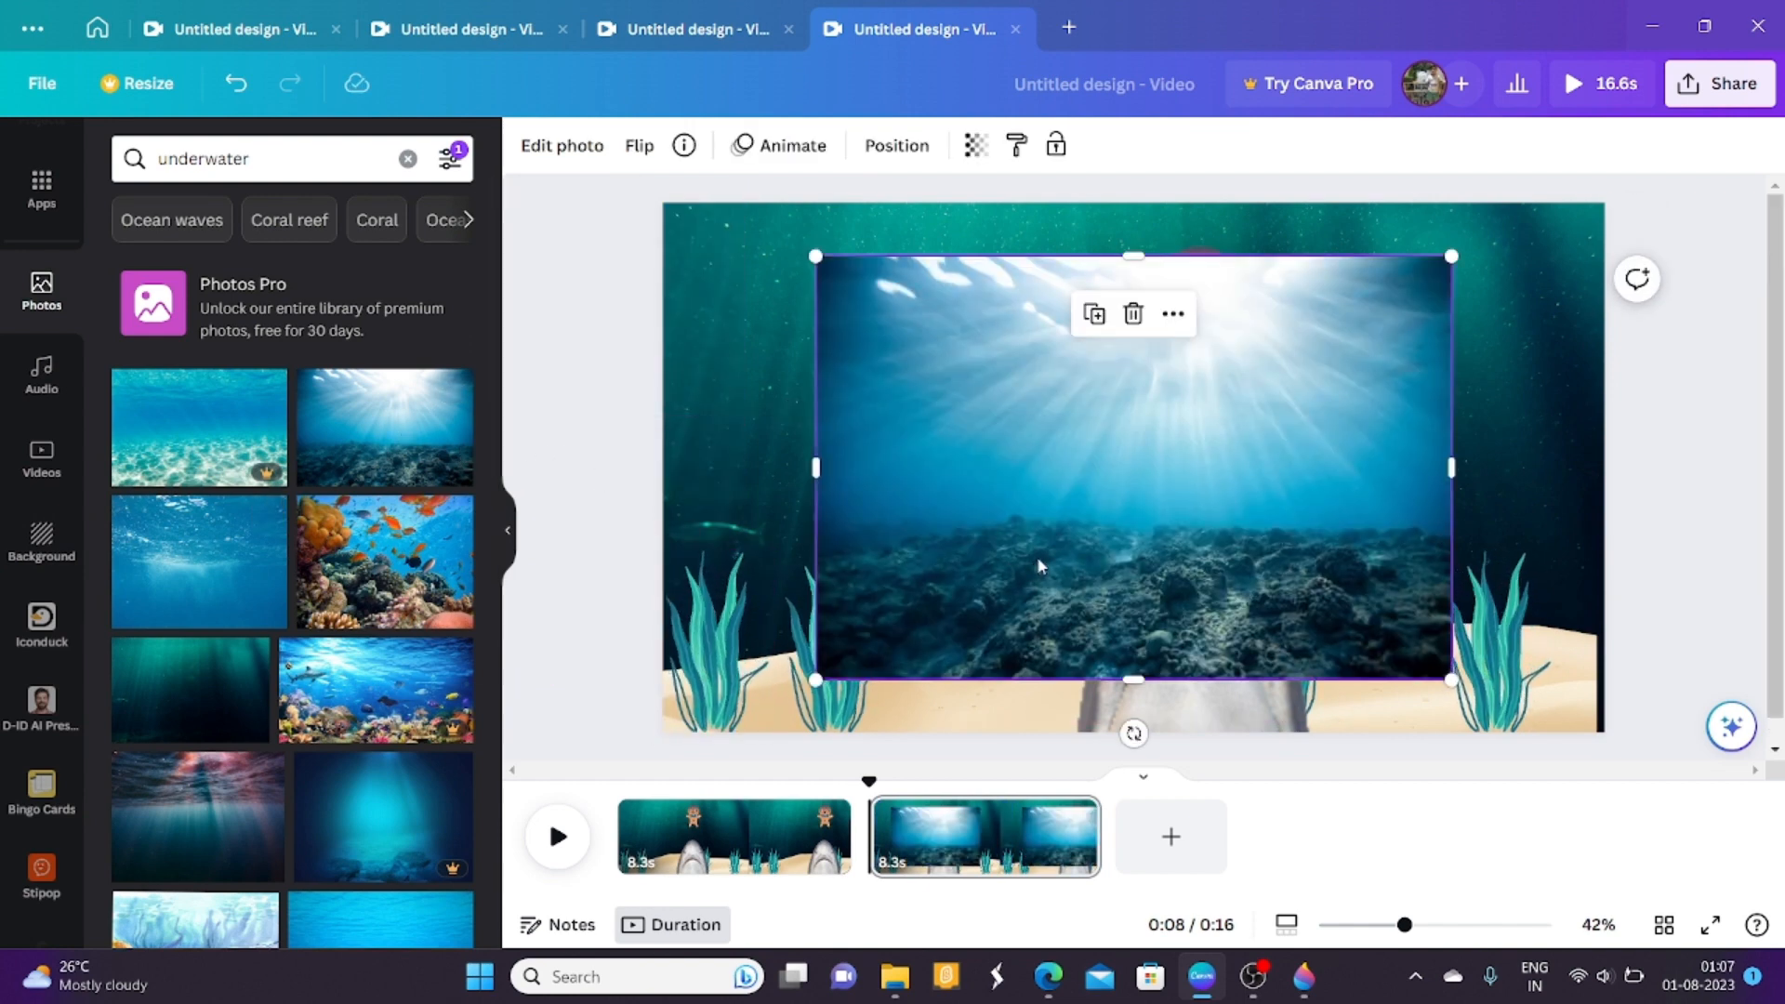
{"action": "left_click_drag", "start_coordinate": [1035, 557], "coordinate": [876, 498]}
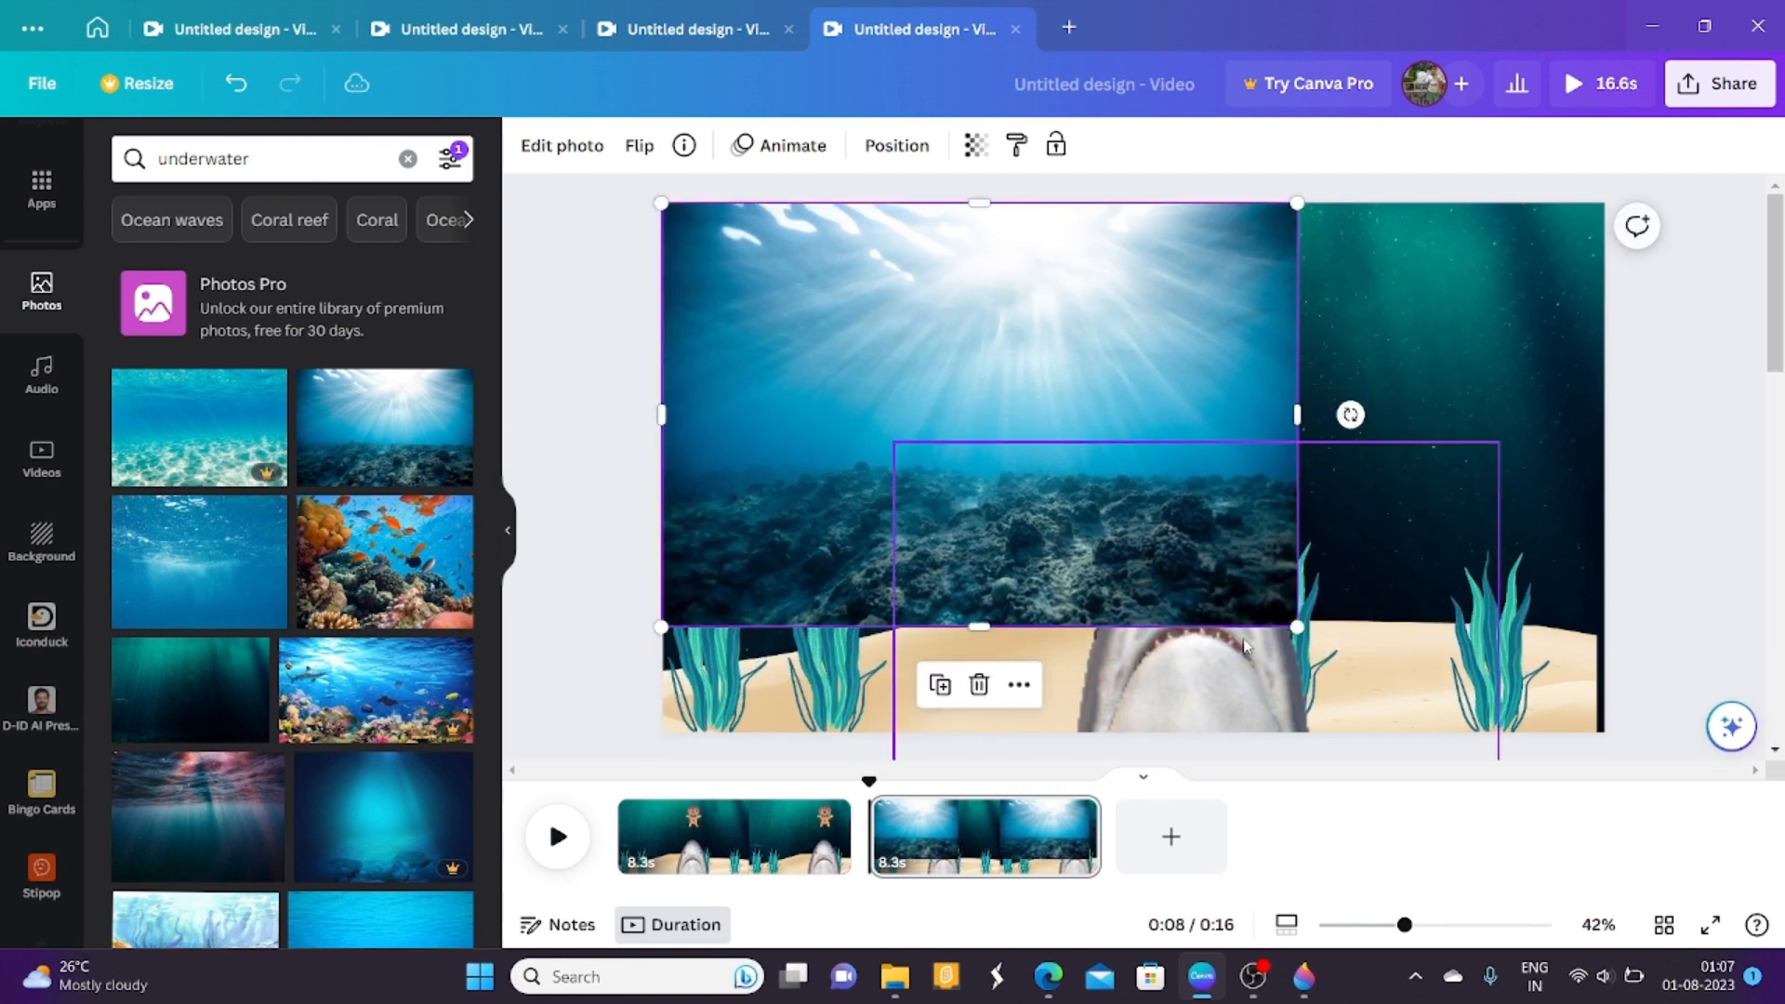
{"action": "left_click_drag", "start_coordinate": [1299, 628], "coordinate": [1440, 719]}
{"action": "left_click_drag", "start_coordinate": [1445, 465], "coordinate": [1599, 487]}
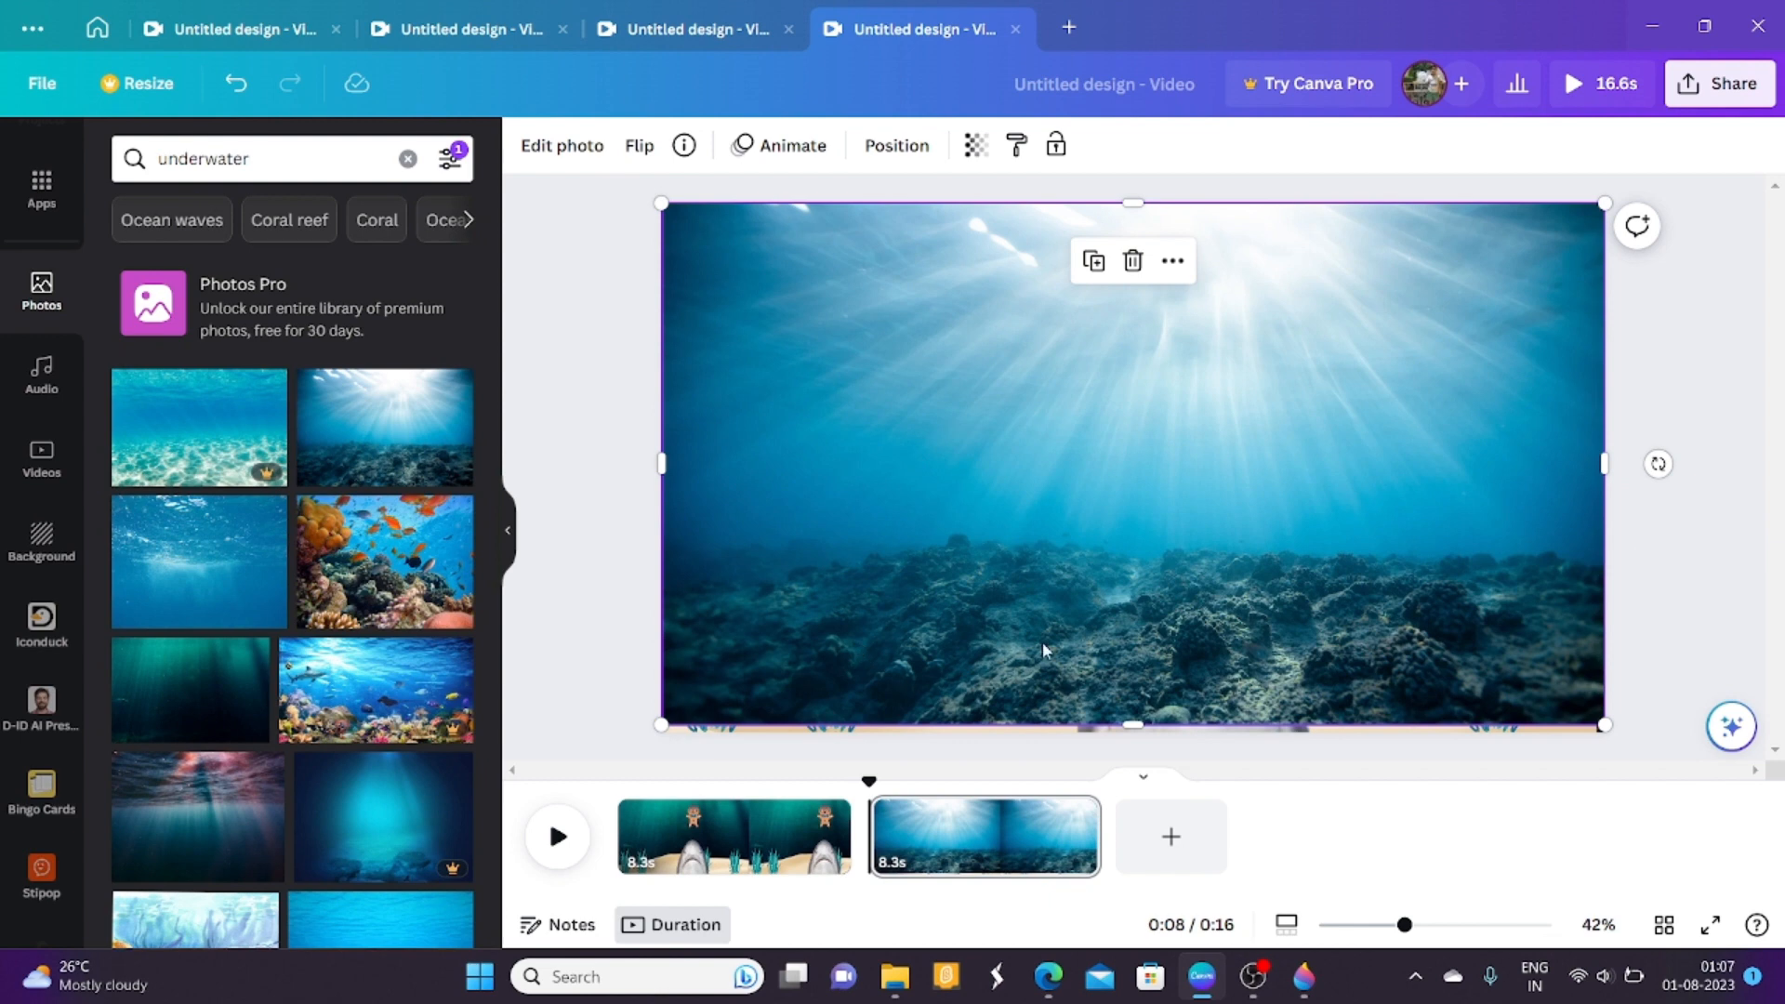
Search the photo library for "hole".
{"action": "left_click", "coordinate": [299, 165]}
{"action": "key", "text": "BackSpace"}
{"action": "key", "text": "BackSpace"}
{"action": "key", "text": "BackSpace"}
{"action": "key", "text": "BackSpace"}
{"action": "key", "text": "BackSpace"}
{"action": "key", "text": "BackSpace"}
{"action": "key", "text": "BackSpace"}
{"action": "key", "text": "BackSpace"}
{"action": "key", "text": "BackSpace"}
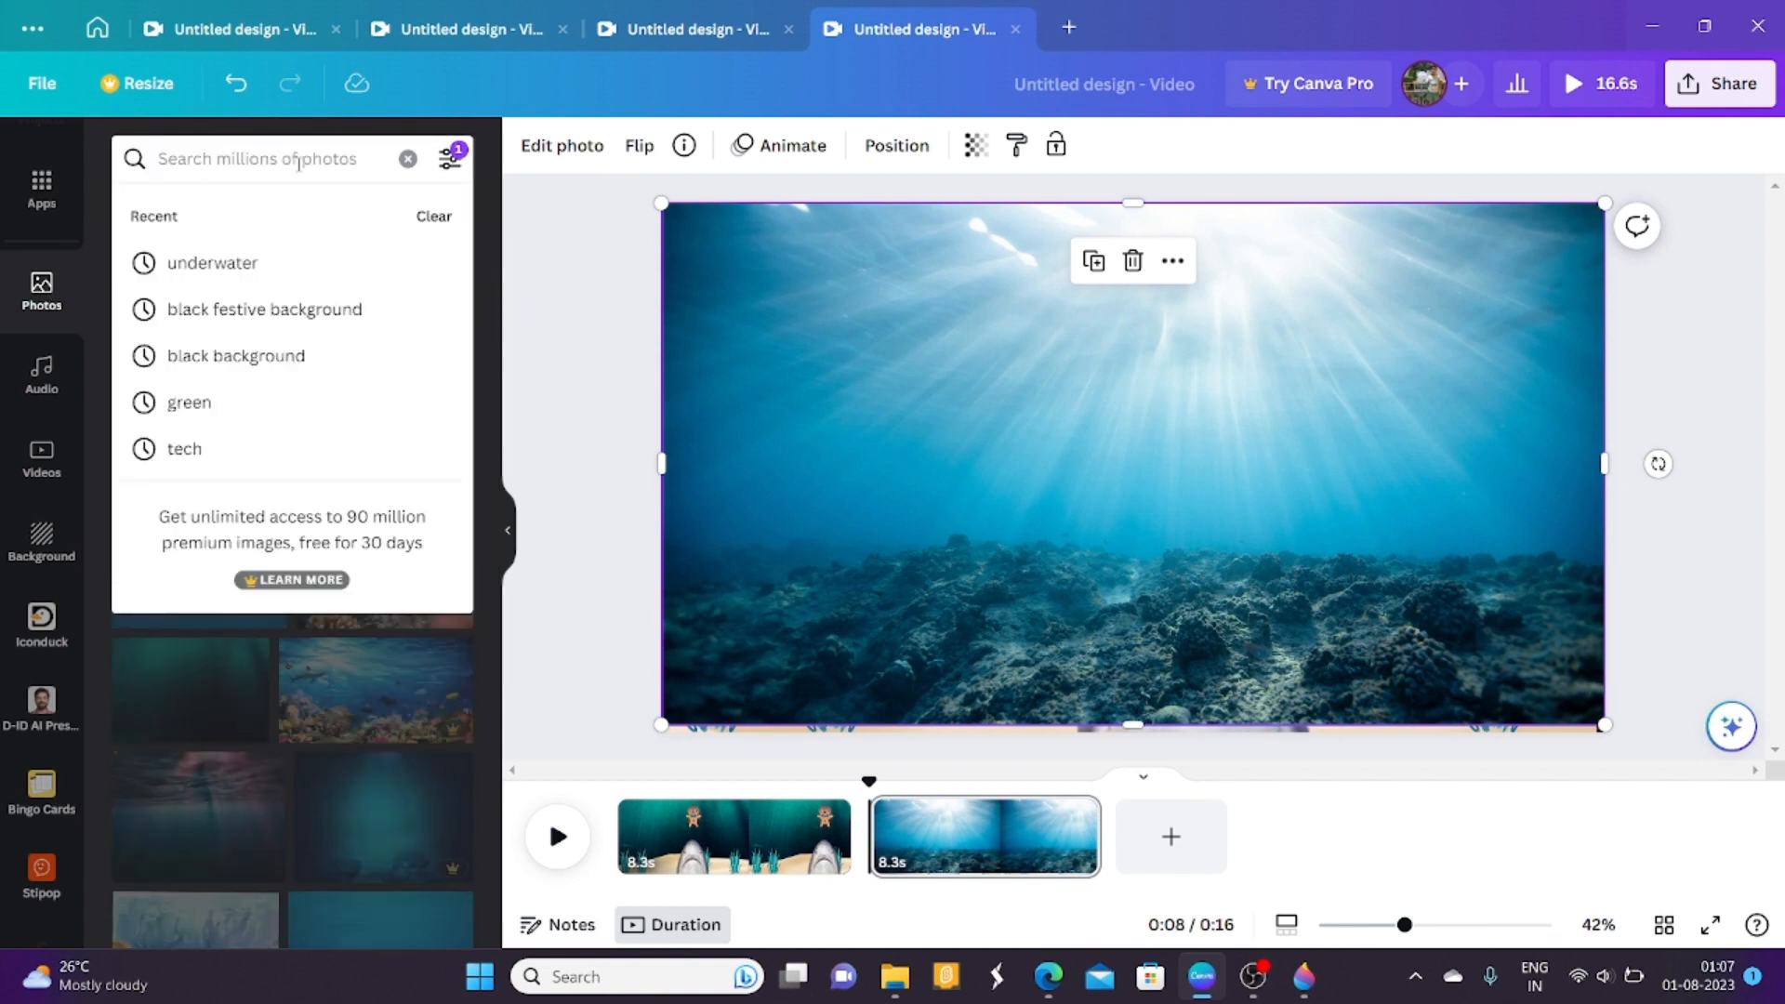
{"action": "type", "text": "hol"}
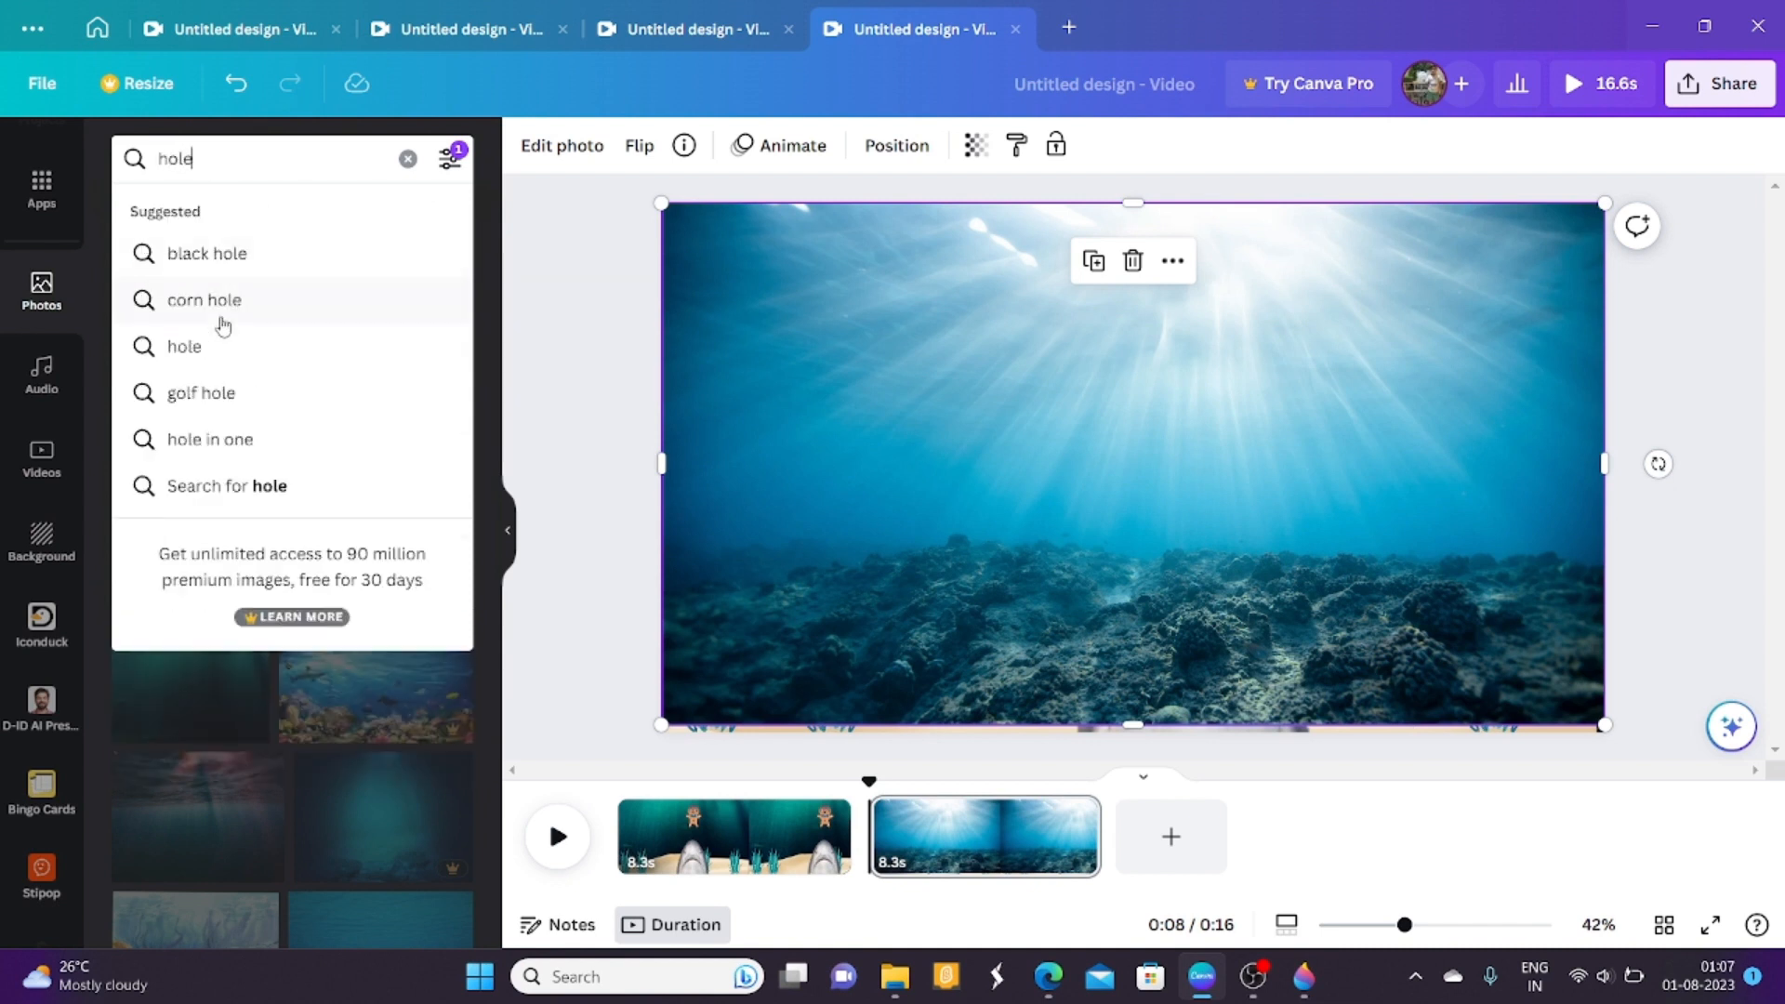
{"action": "type", "text": "e"}
{"action": "left_click", "coordinate": [212, 344]}
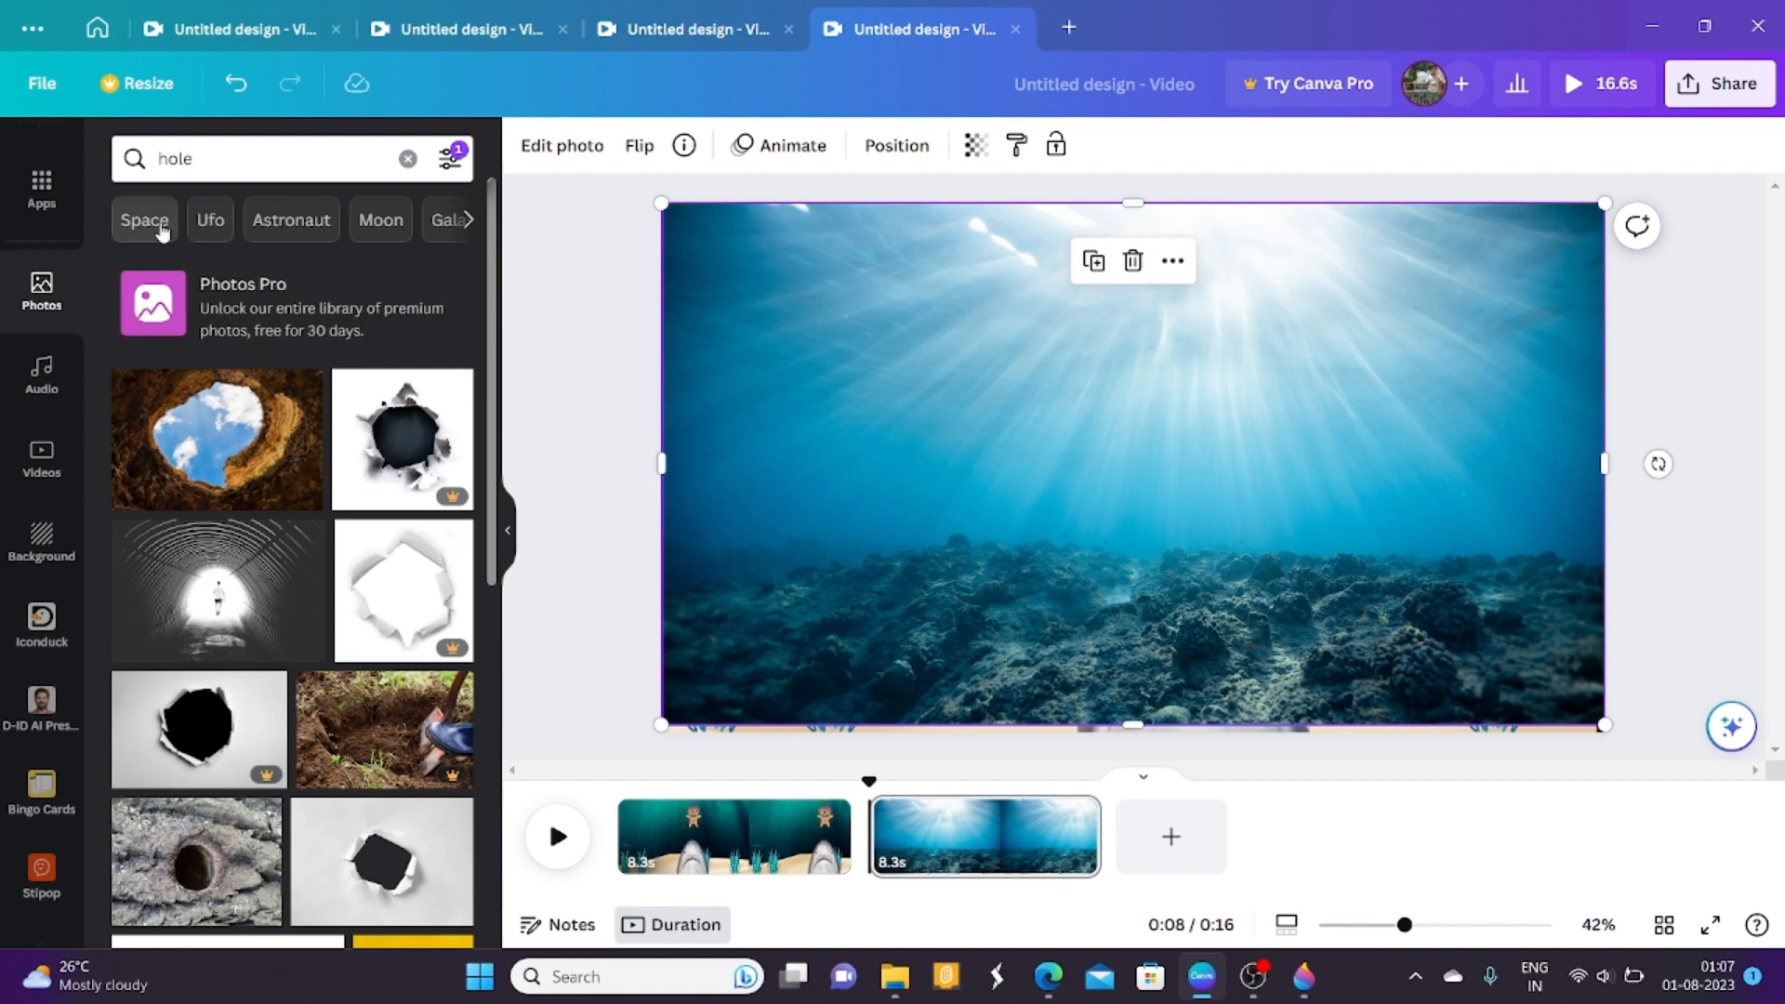
Search the graphic elements for "hole" and insert the ragged black hole on the second page.
{"action": "left_click_drag", "start_coordinate": [90, 430], "coordinate": [128, 43]}
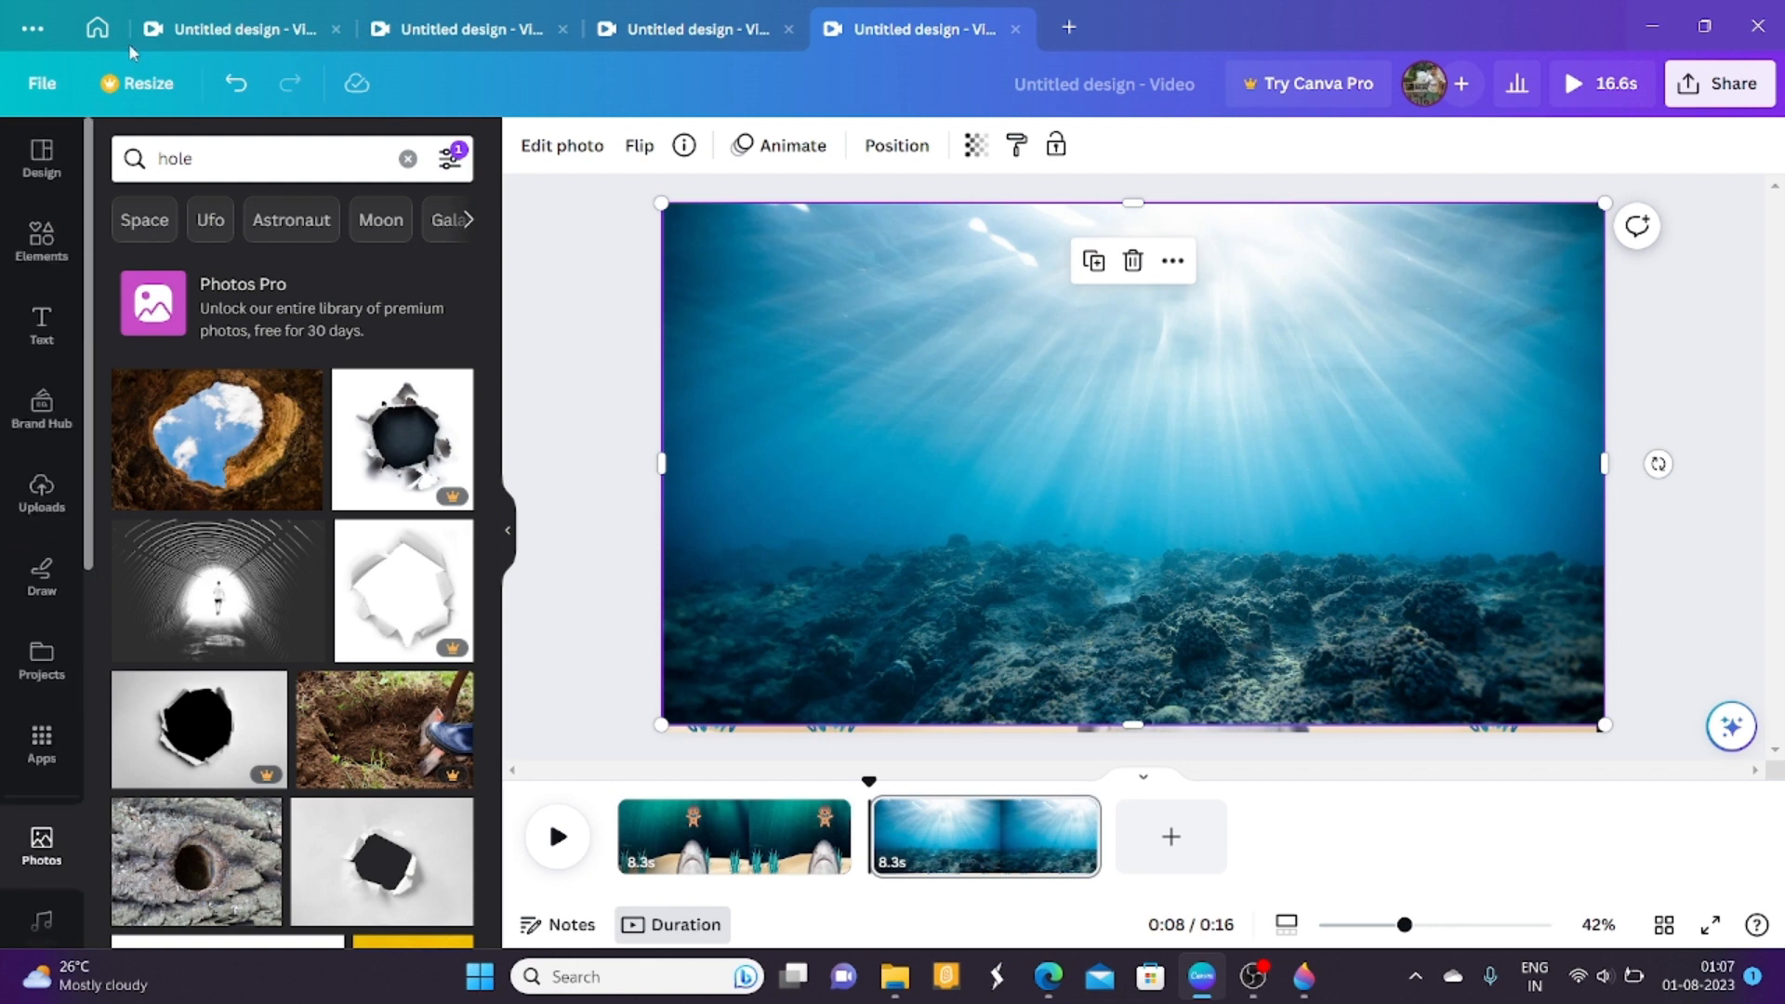
{"action": "left_click", "coordinate": [59, 263]}
{"action": "left_click", "coordinate": [203, 161]}
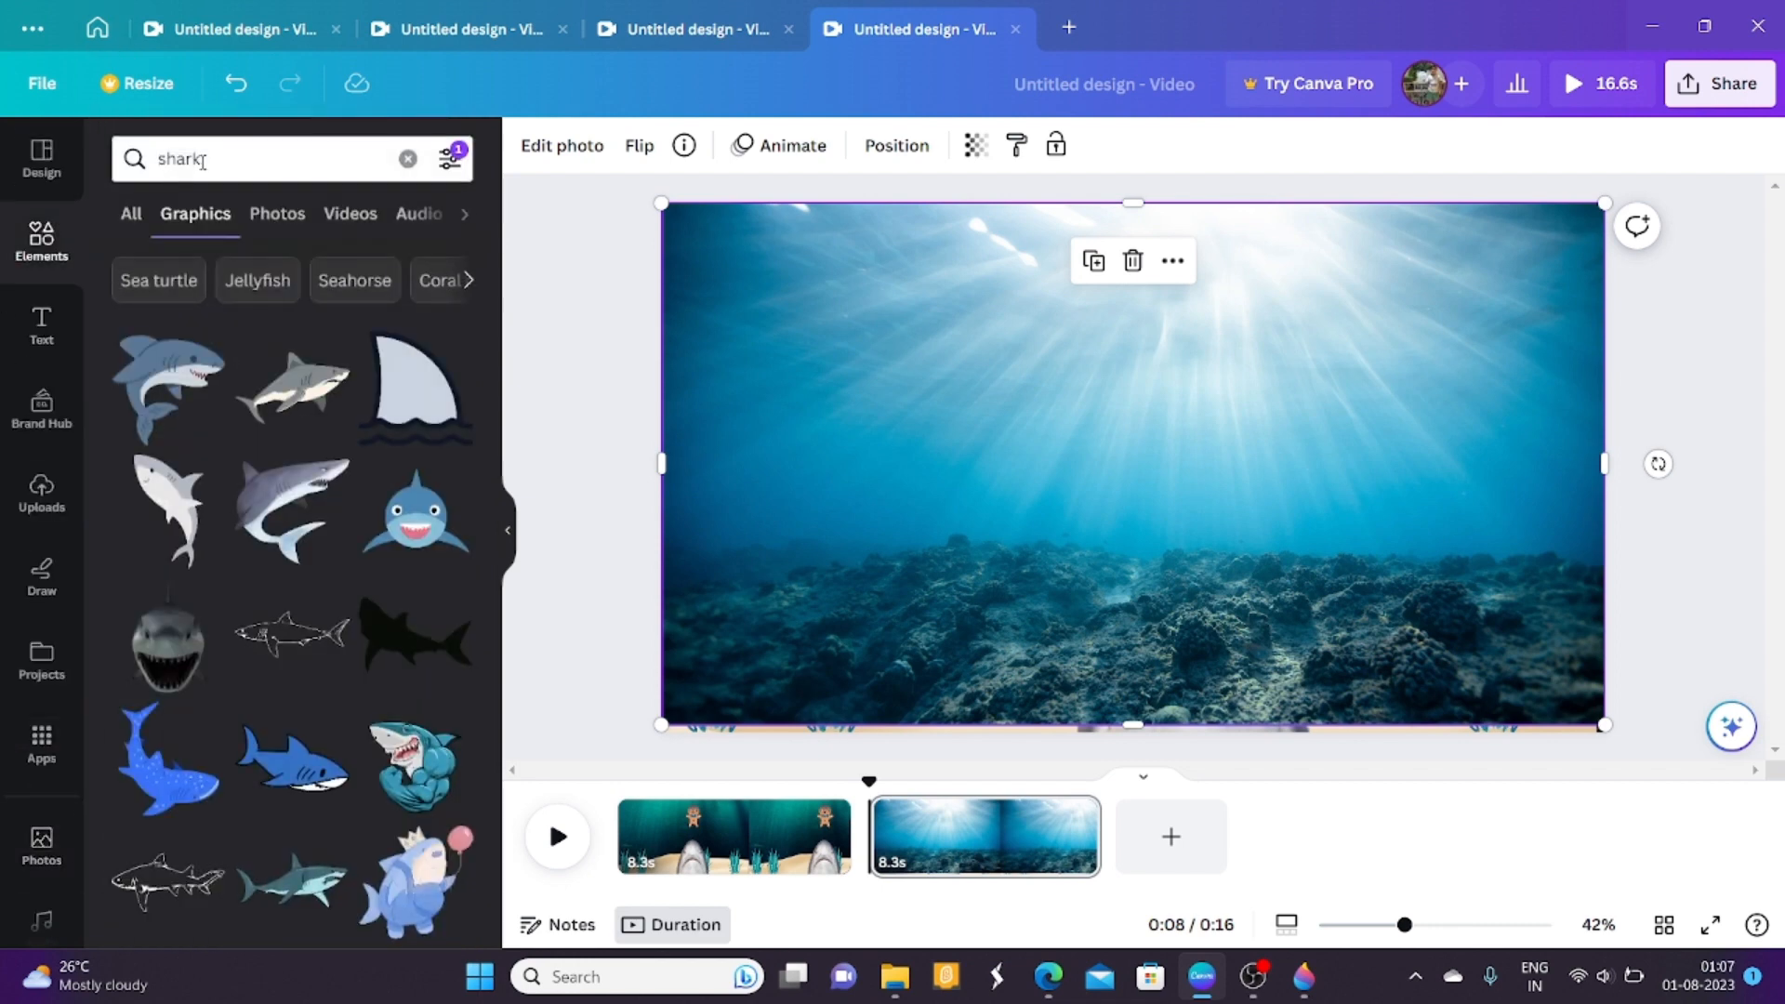
{"action": "key", "text": "BackSpace"}
{"action": "key", "text": "BackSpace"}
{"action": "key", "text": "BackSpace"}
{"action": "key", "text": "BackSpace"}
{"action": "key", "text": "BackSpace"}
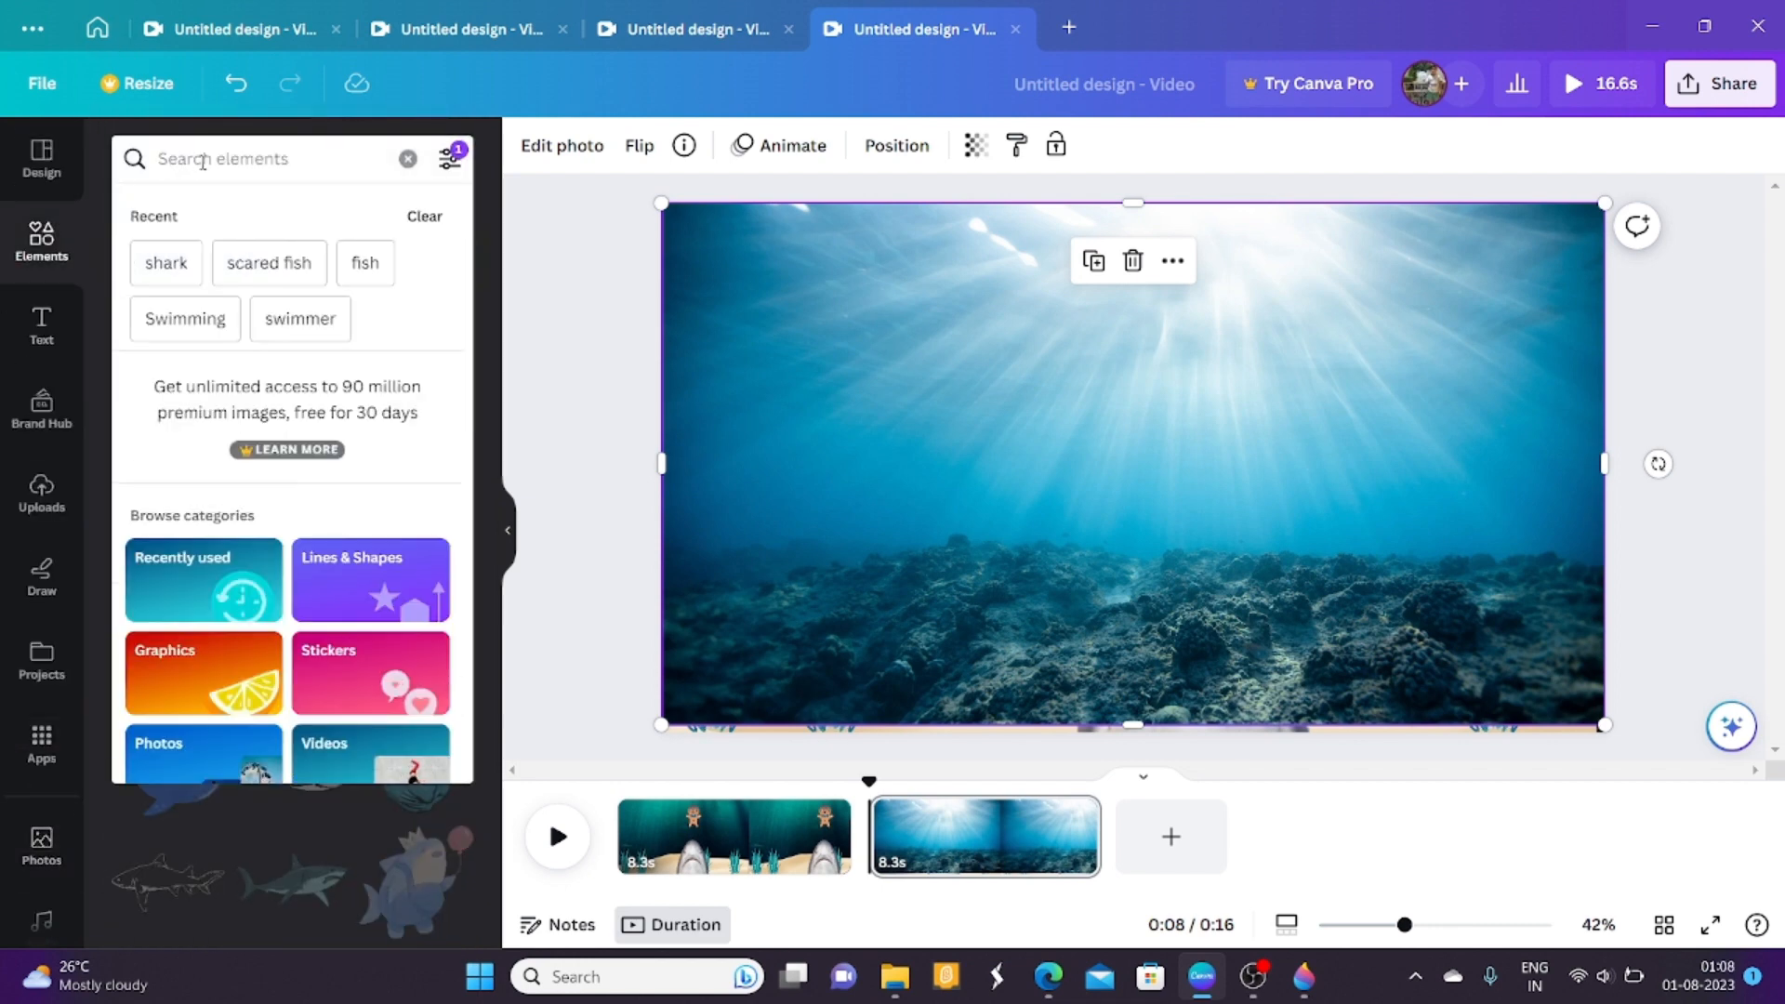
{"action": "type", "text": "hole"}
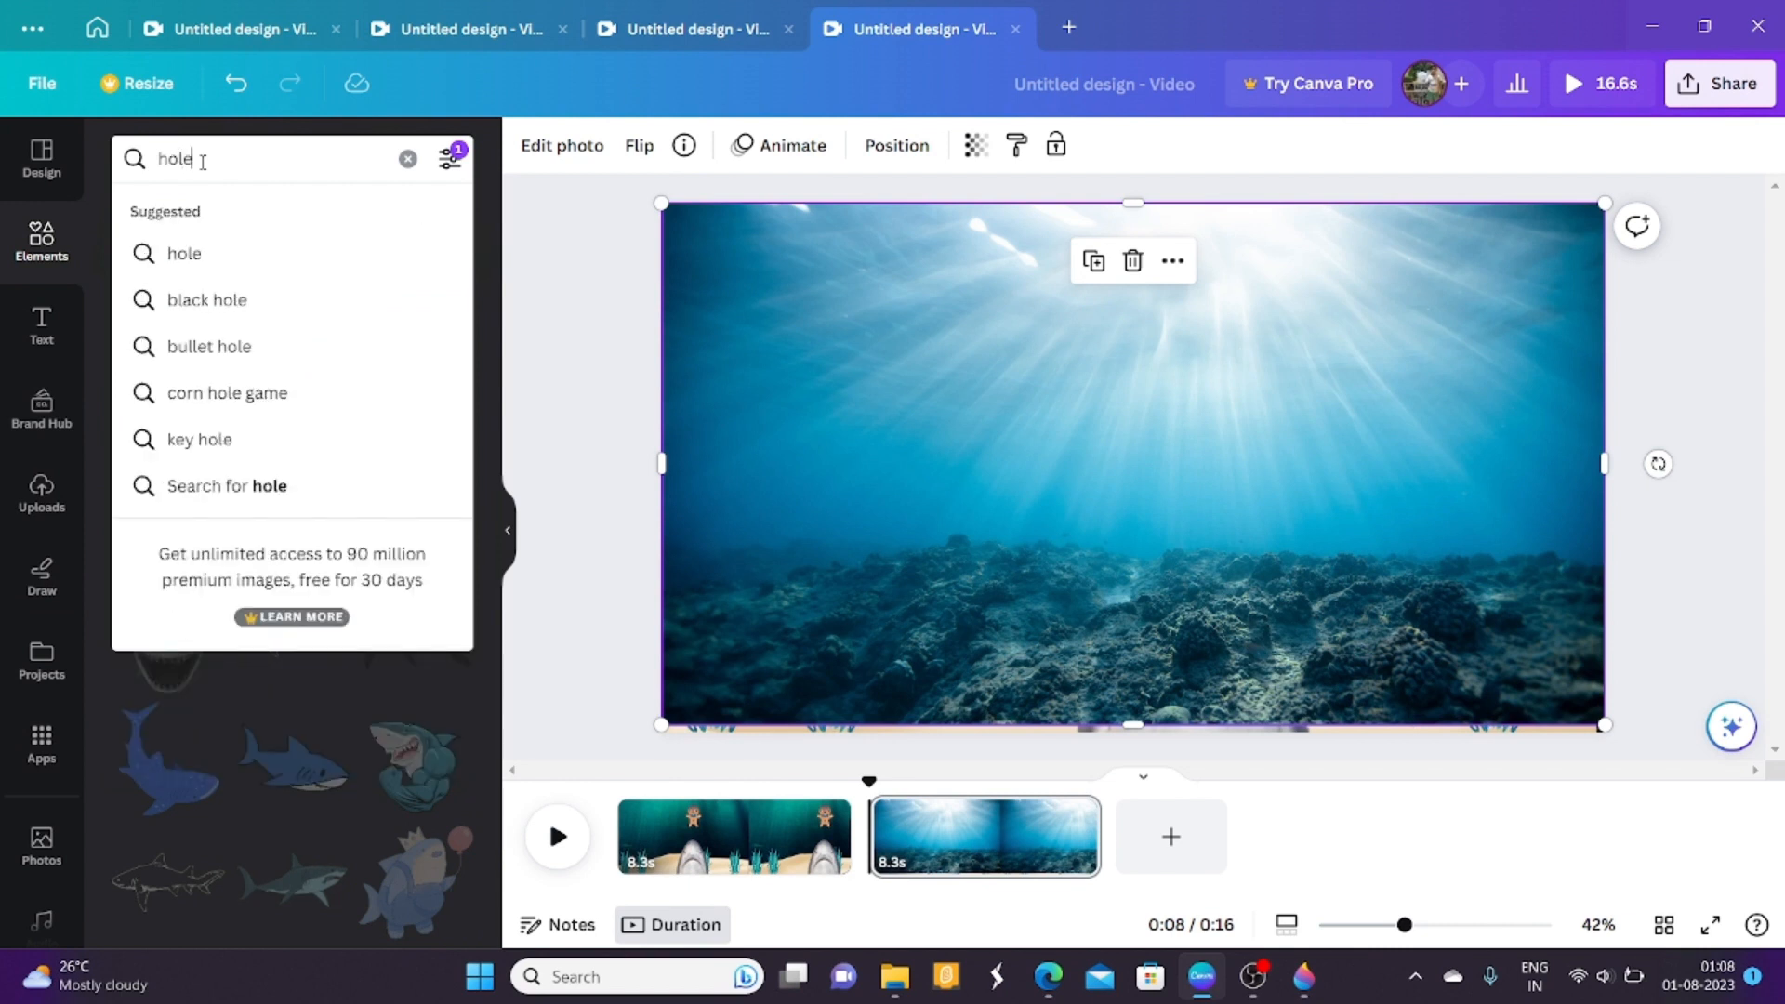
{"action": "left_click", "coordinate": [195, 252]}
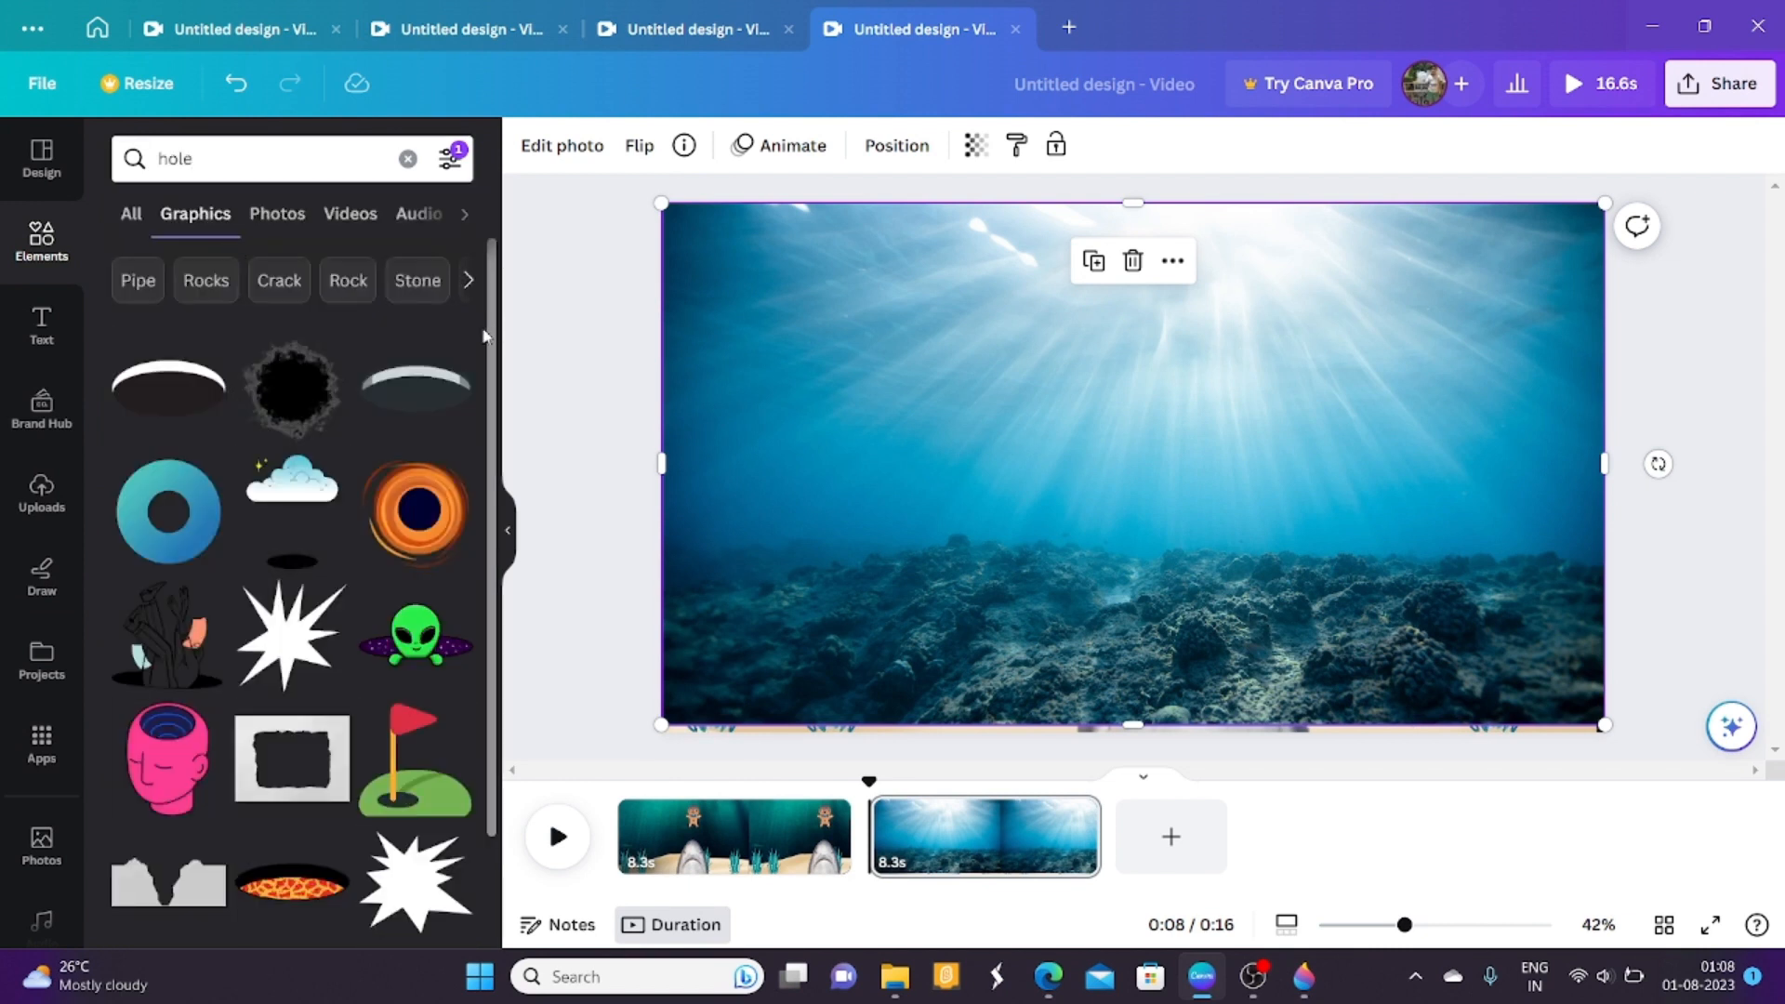
{"action": "left_click", "coordinate": [297, 415]}
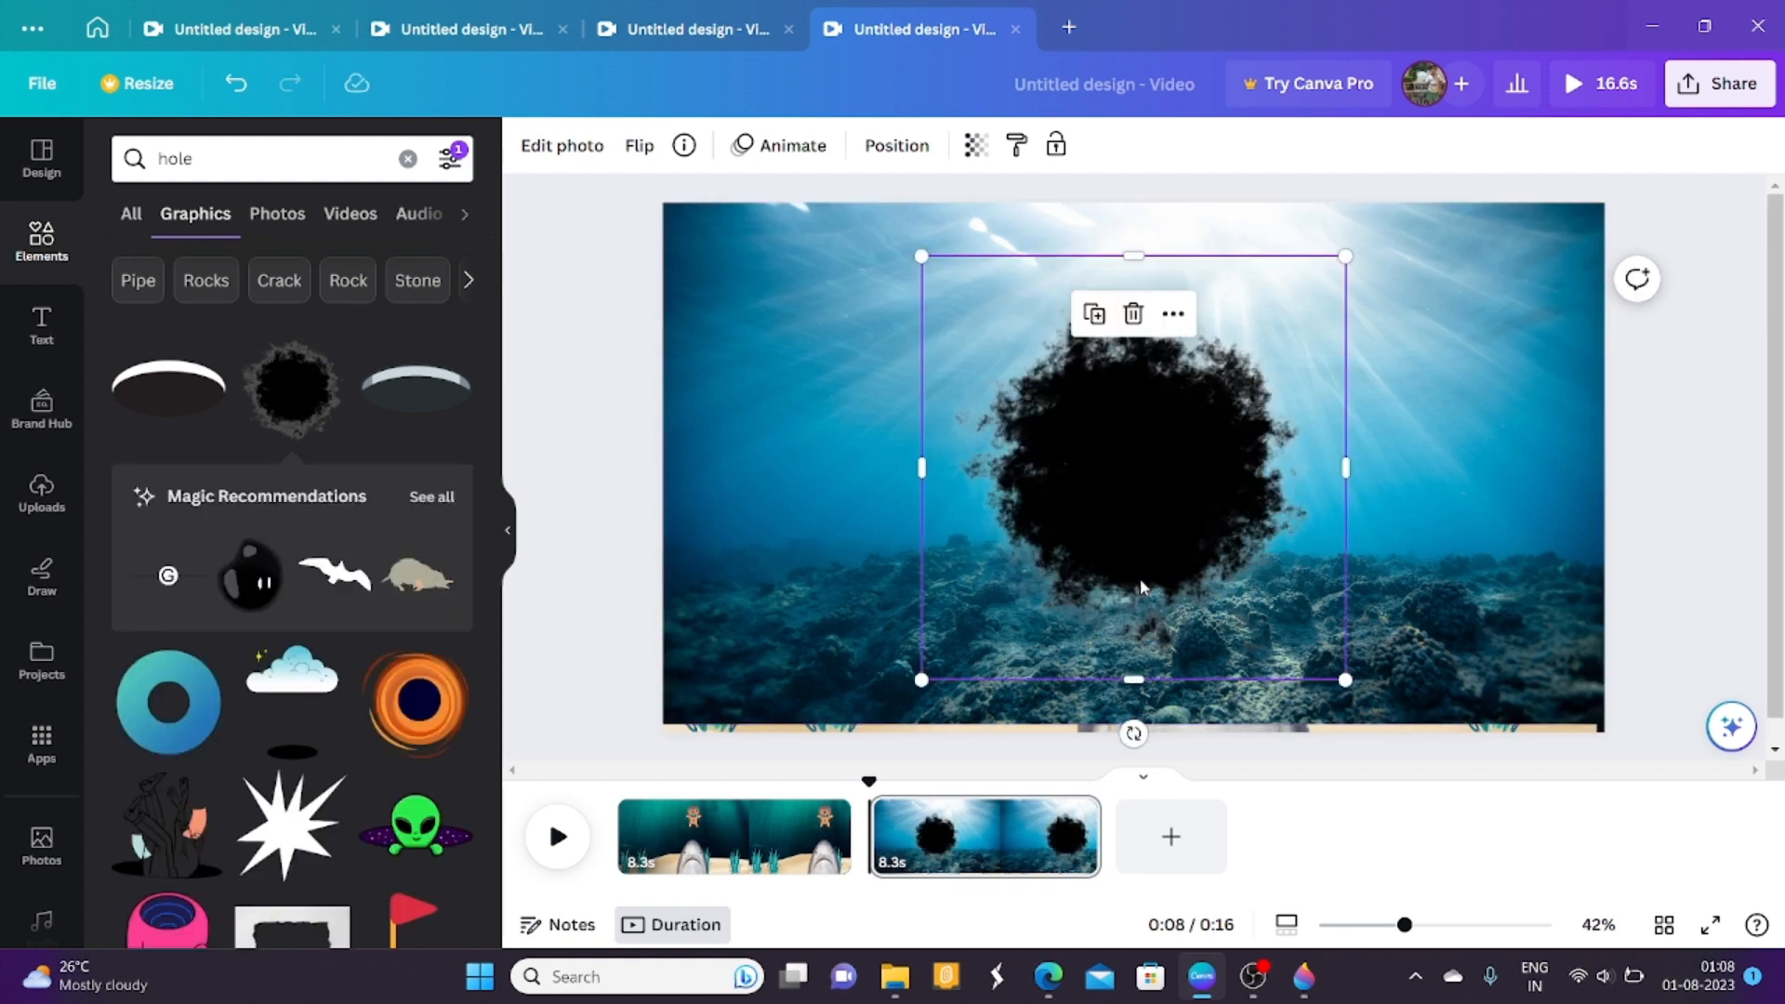
Resize the black hole to about 882 by 843 px and place it over the seabed at the page's lower edge, right of centre.
{"action": "left_click_drag", "start_coordinate": [1141, 582], "coordinate": [1155, 666]}
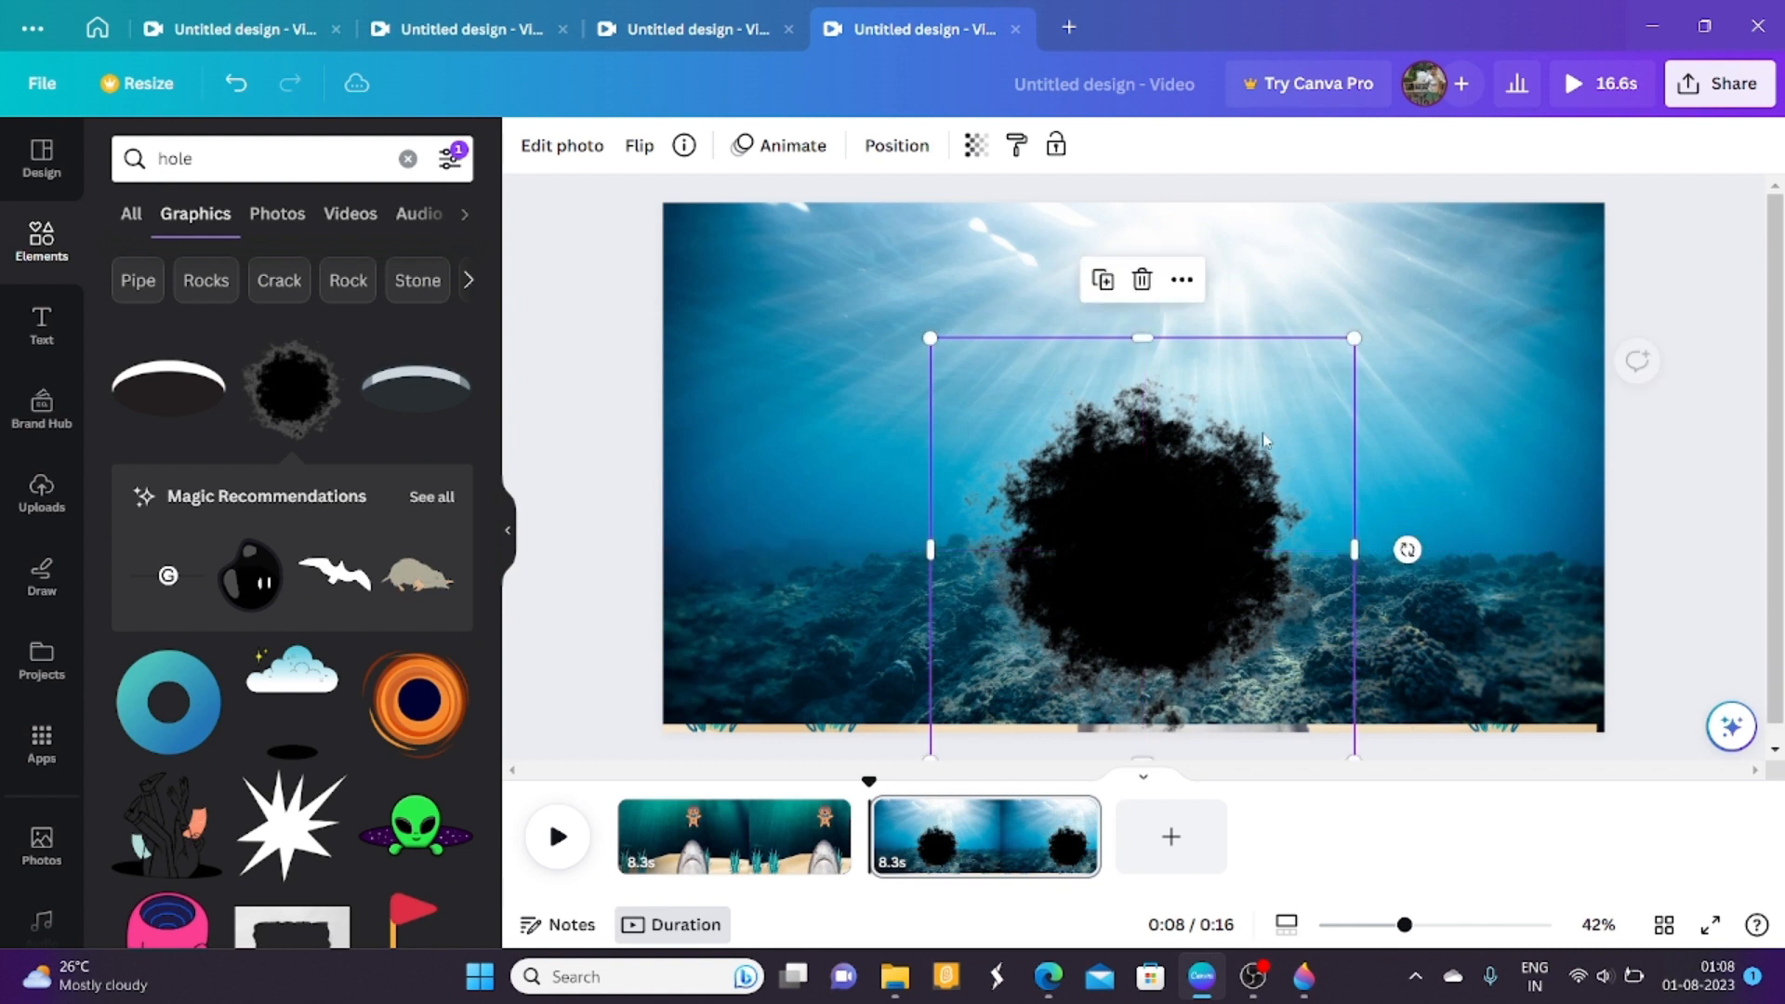
{"action": "mouse_move", "coordinate": [1150, 333]}
{"action": "left_mouse_down"}
{"action": "mouse_move", "coordinate": [1145, 485]}
{"action": "mouse_move", "coordinate": [1158, 356]}
{"action": "left_mouse_up"}
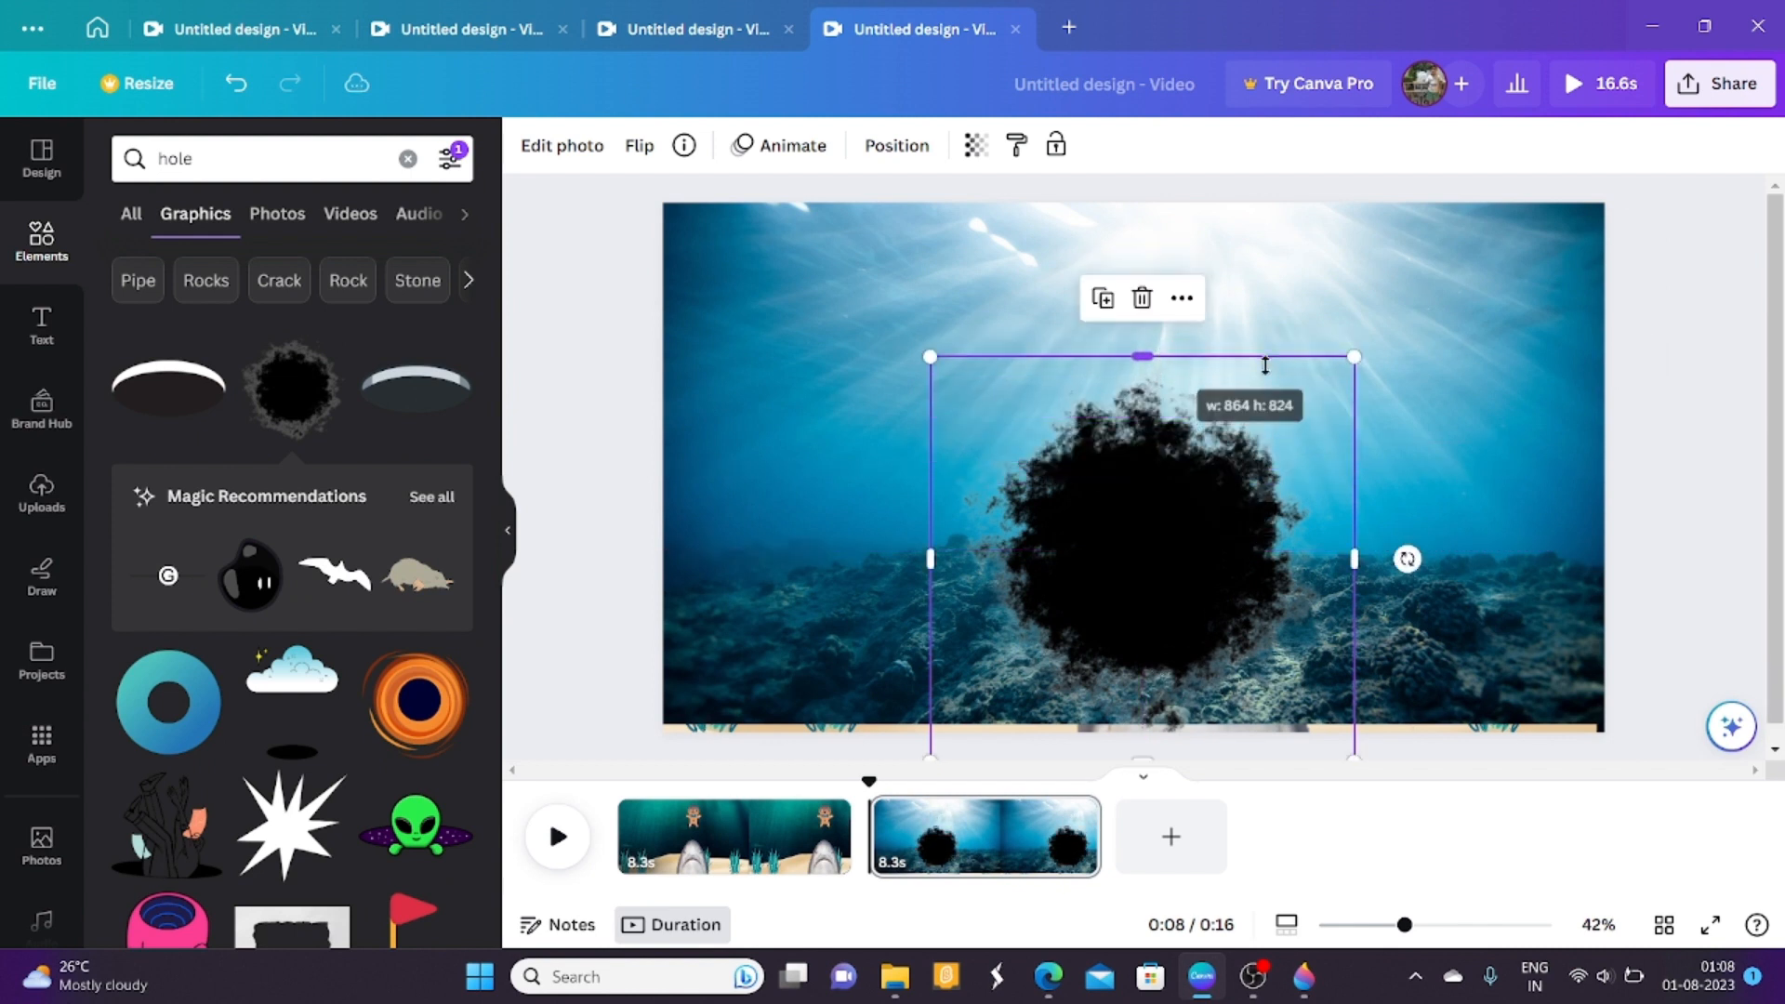
{"action": "left_click_drag", "start_coordinate": [1355, 356], "coordinate": [1228, 470]}
{"action": "left_click_drag", "start_coordinate": [1085, 573], "coordinate": [1220, 653]}
{"action": "left_click_drag", "start_coordinate": [1070, 543], "coordinate": [940, 422]}
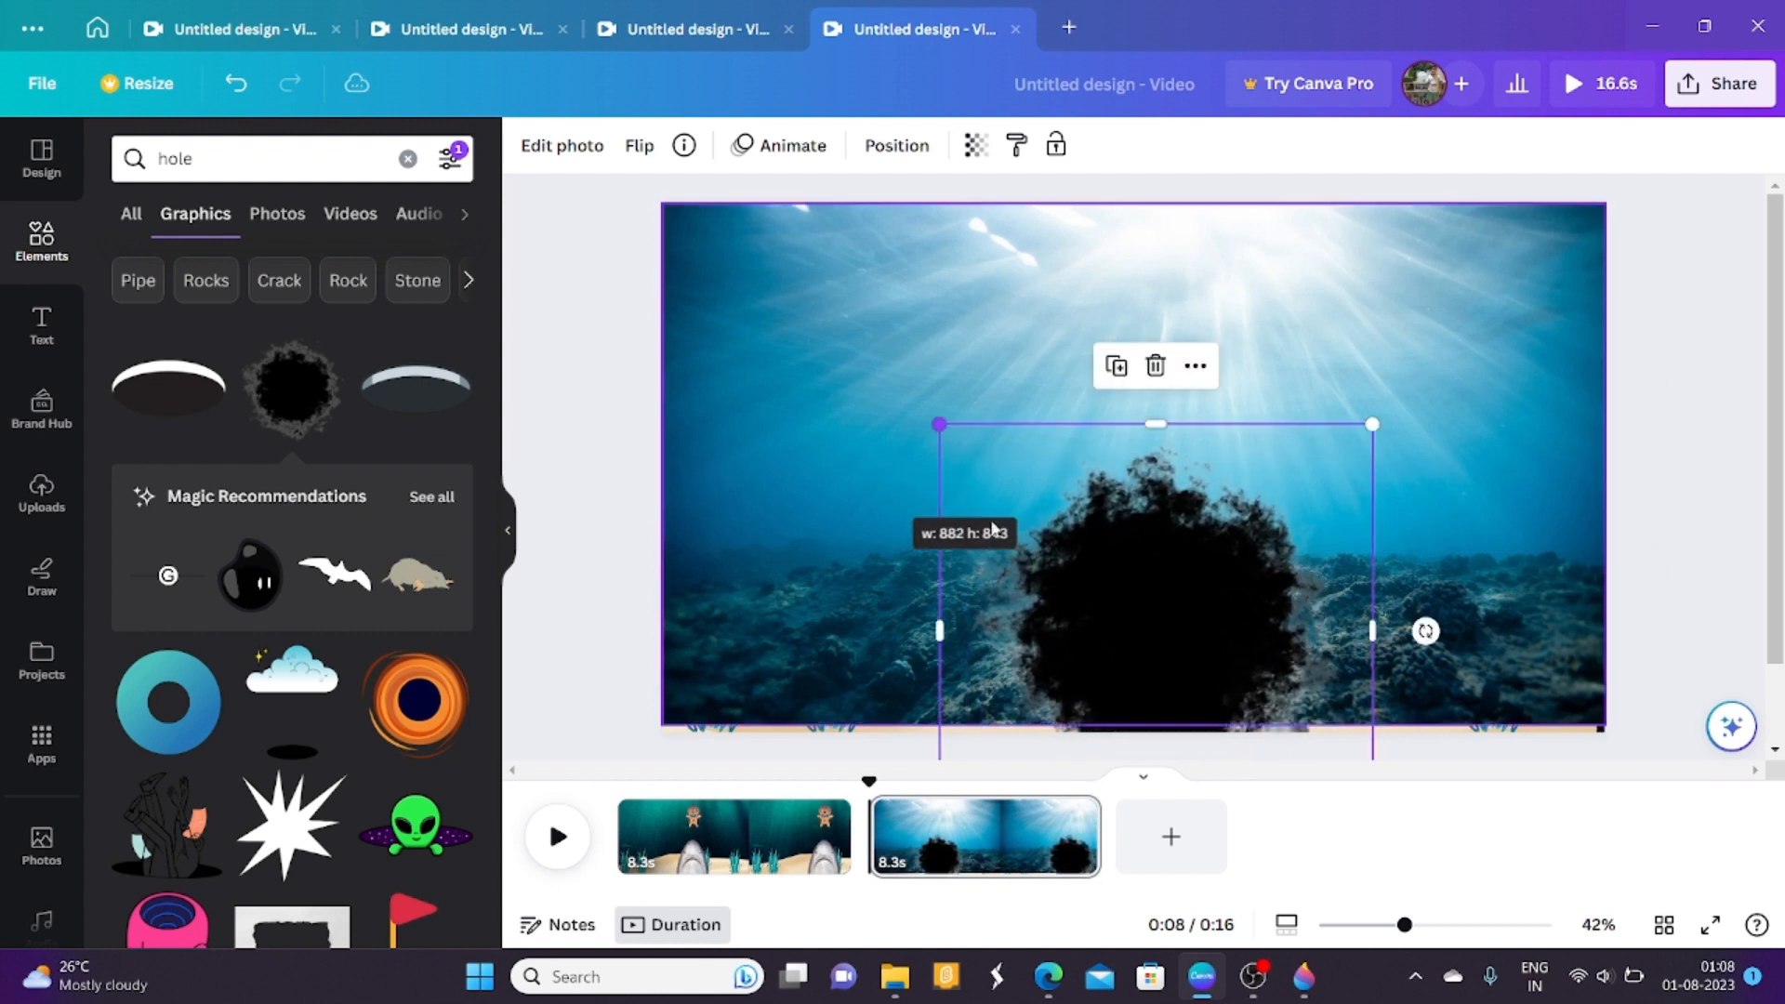
{"action": "left_click_drag", "start_coordinate": [1203, 633], "coordinate": [1227, 694]}
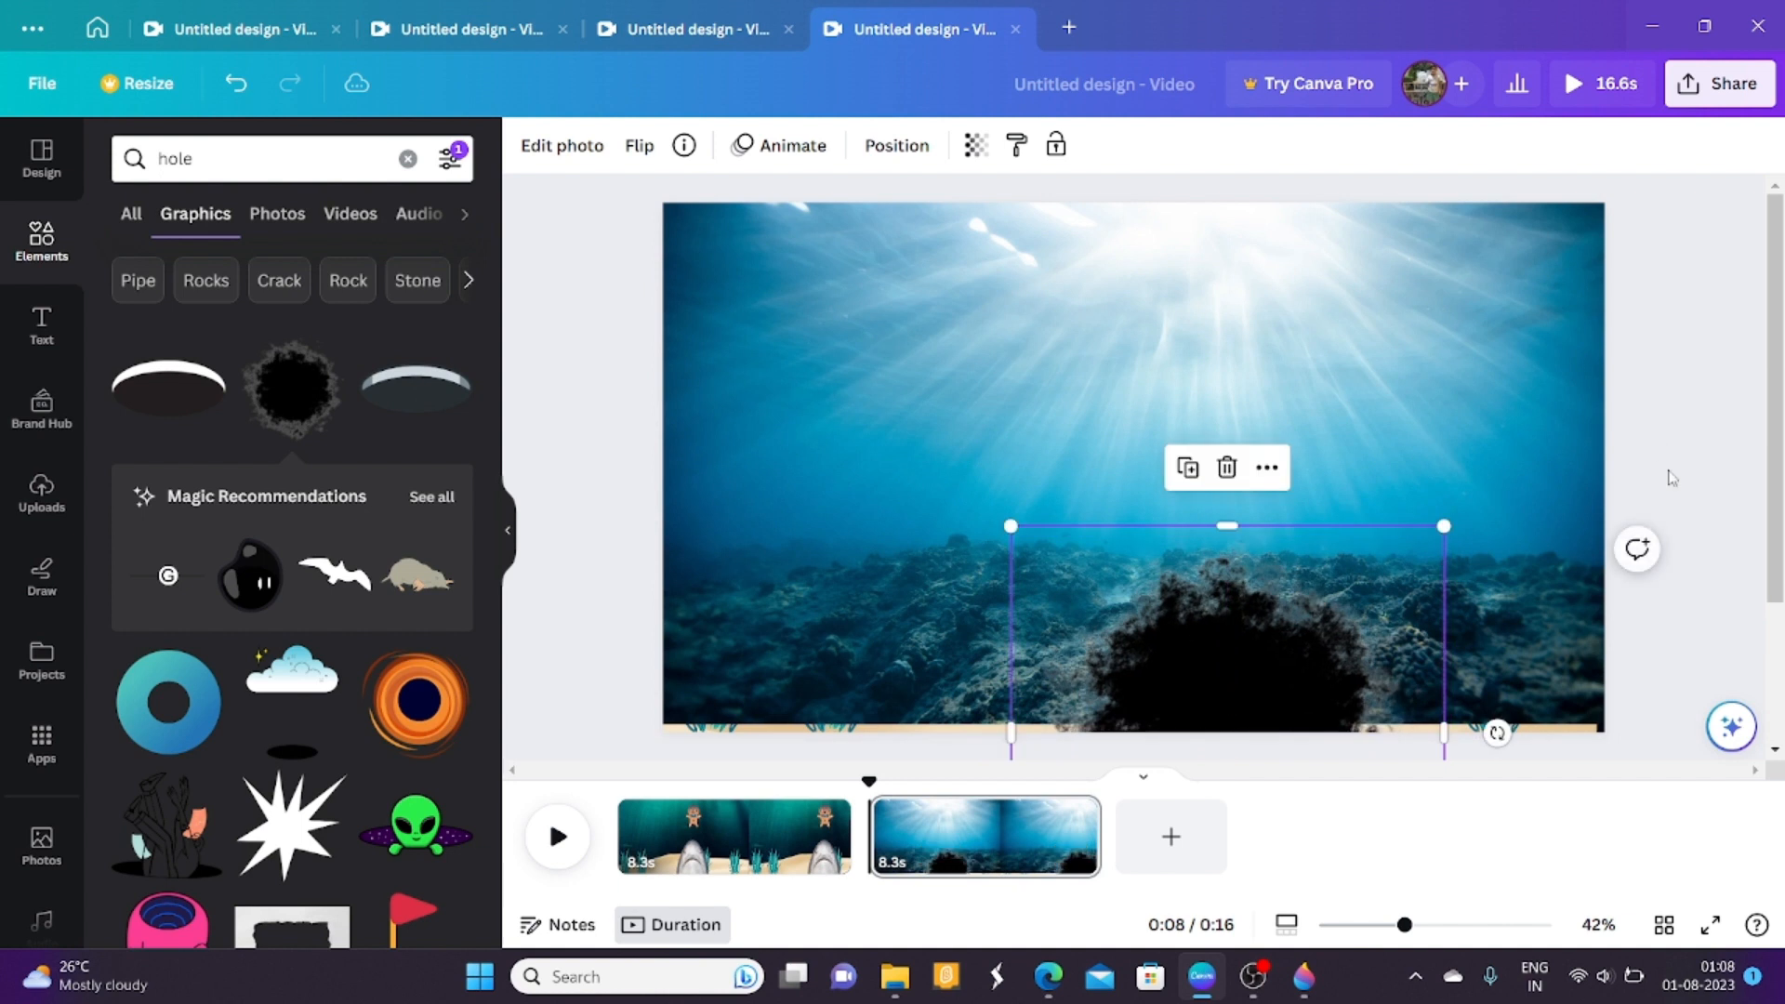
{"action": "left_click", "coordinate": [1687, 526]}
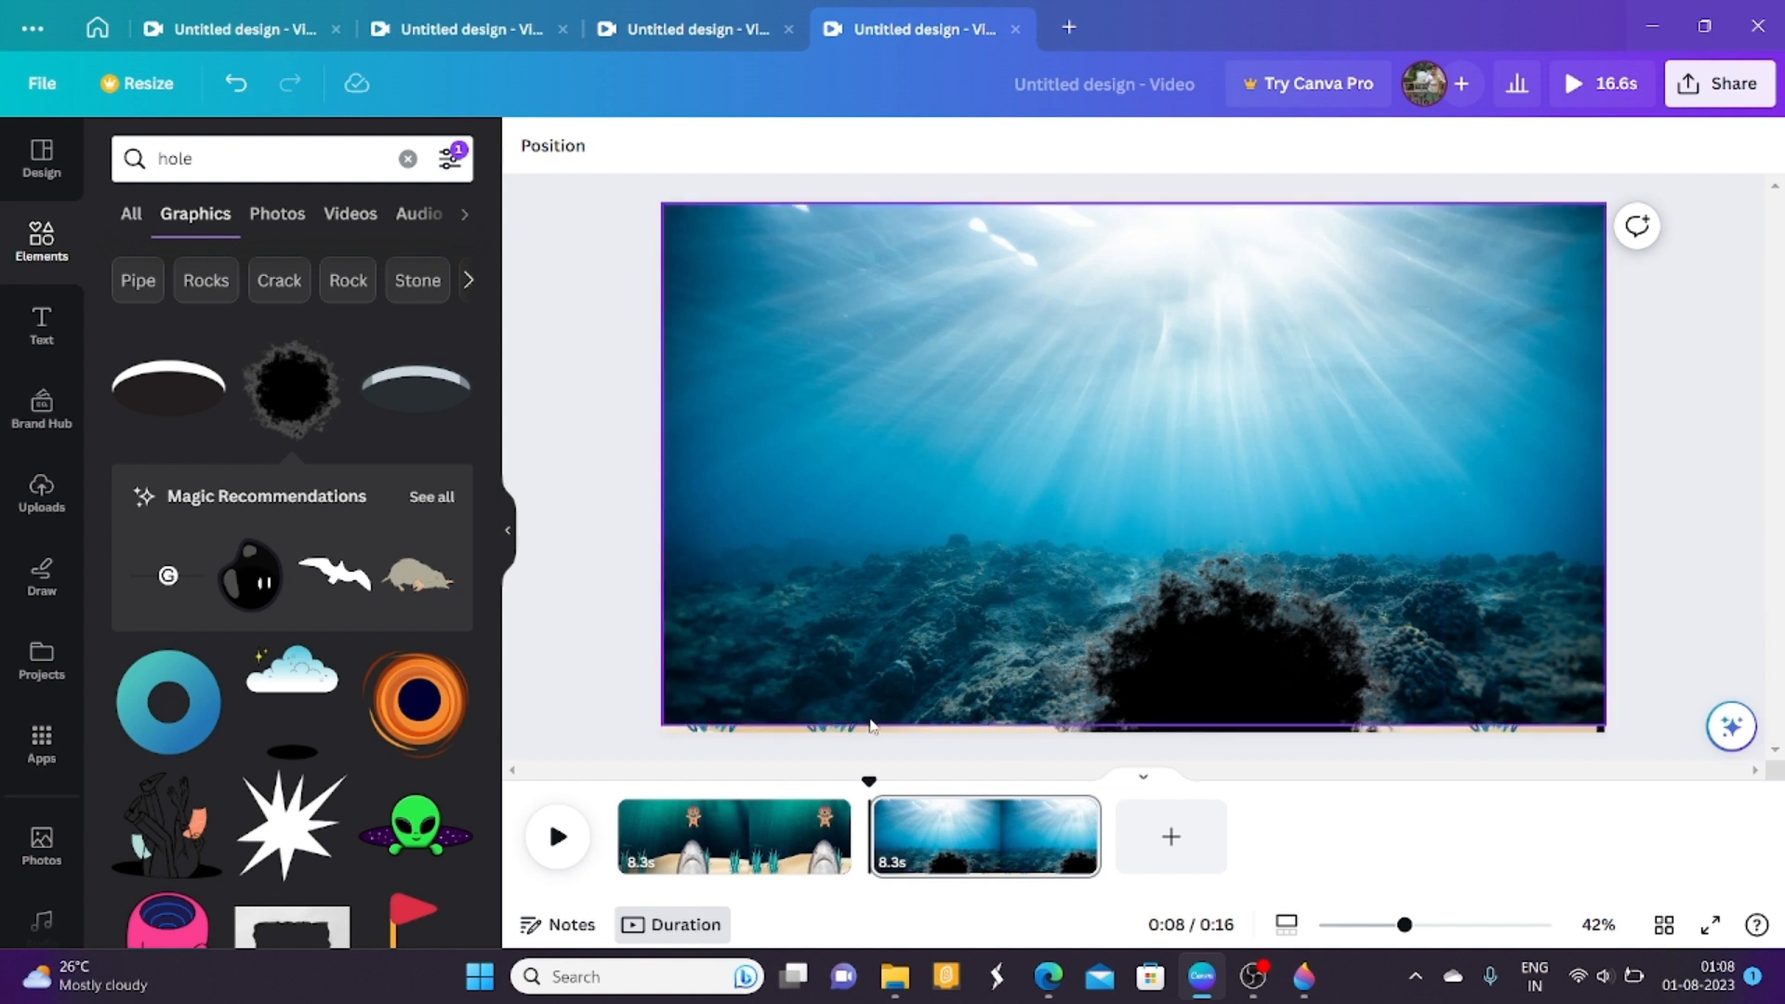
Send the sunlit seabed photo to the back, then bring it forward one level above the dark teal photo.
{"action": "left_click", "coordinate": [1085, 403]}
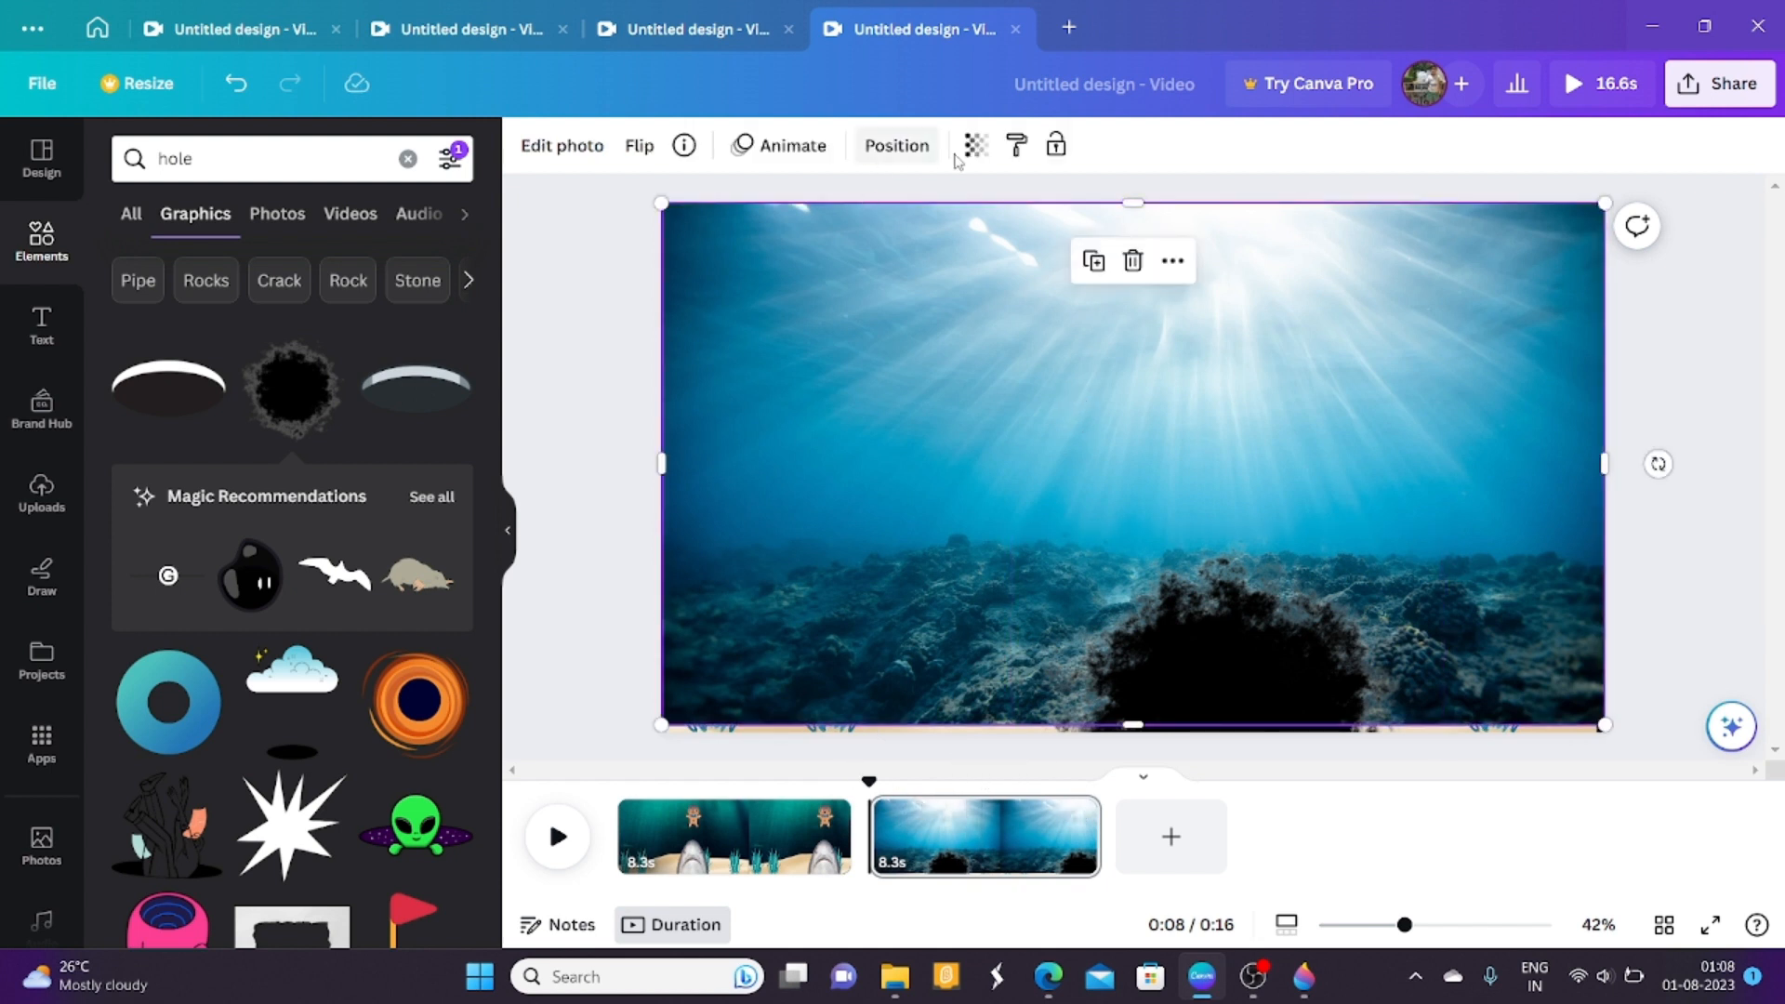
{"action": "left_click", "coordinate": [892, 145]}
{"action": "left_click", "coordinate": [398, 263]}
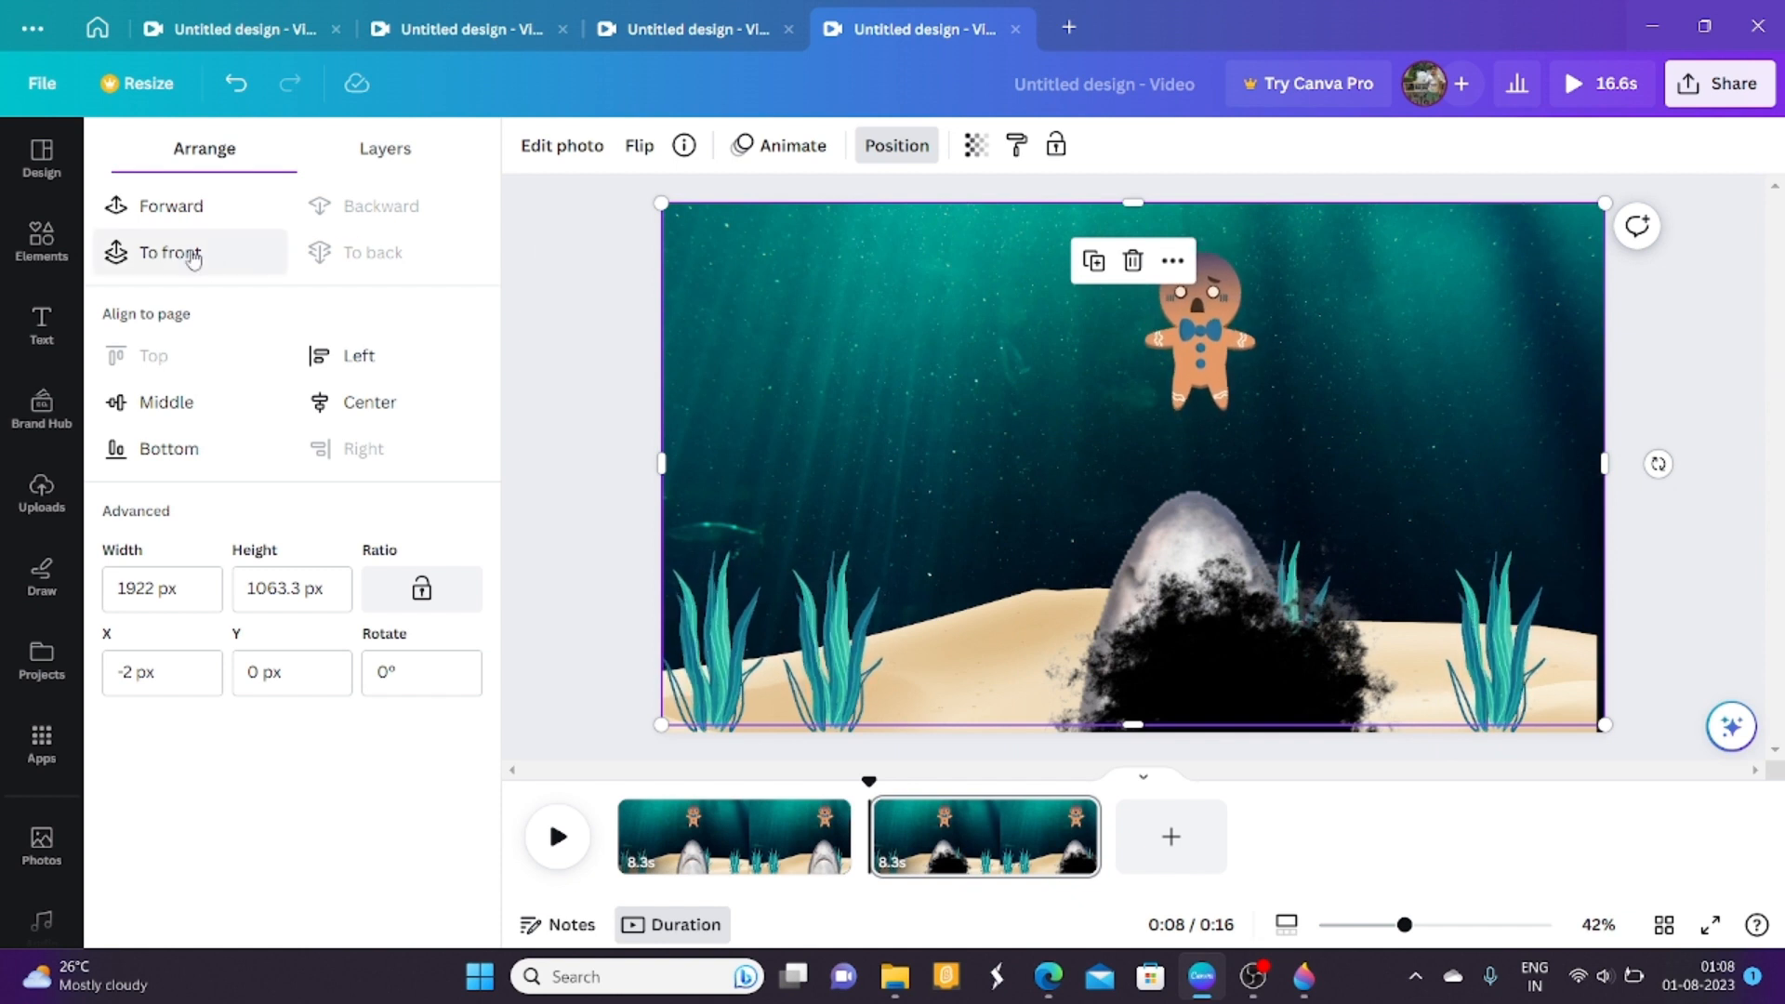
{"action": "left_click", "coordinate": [165, 204]}
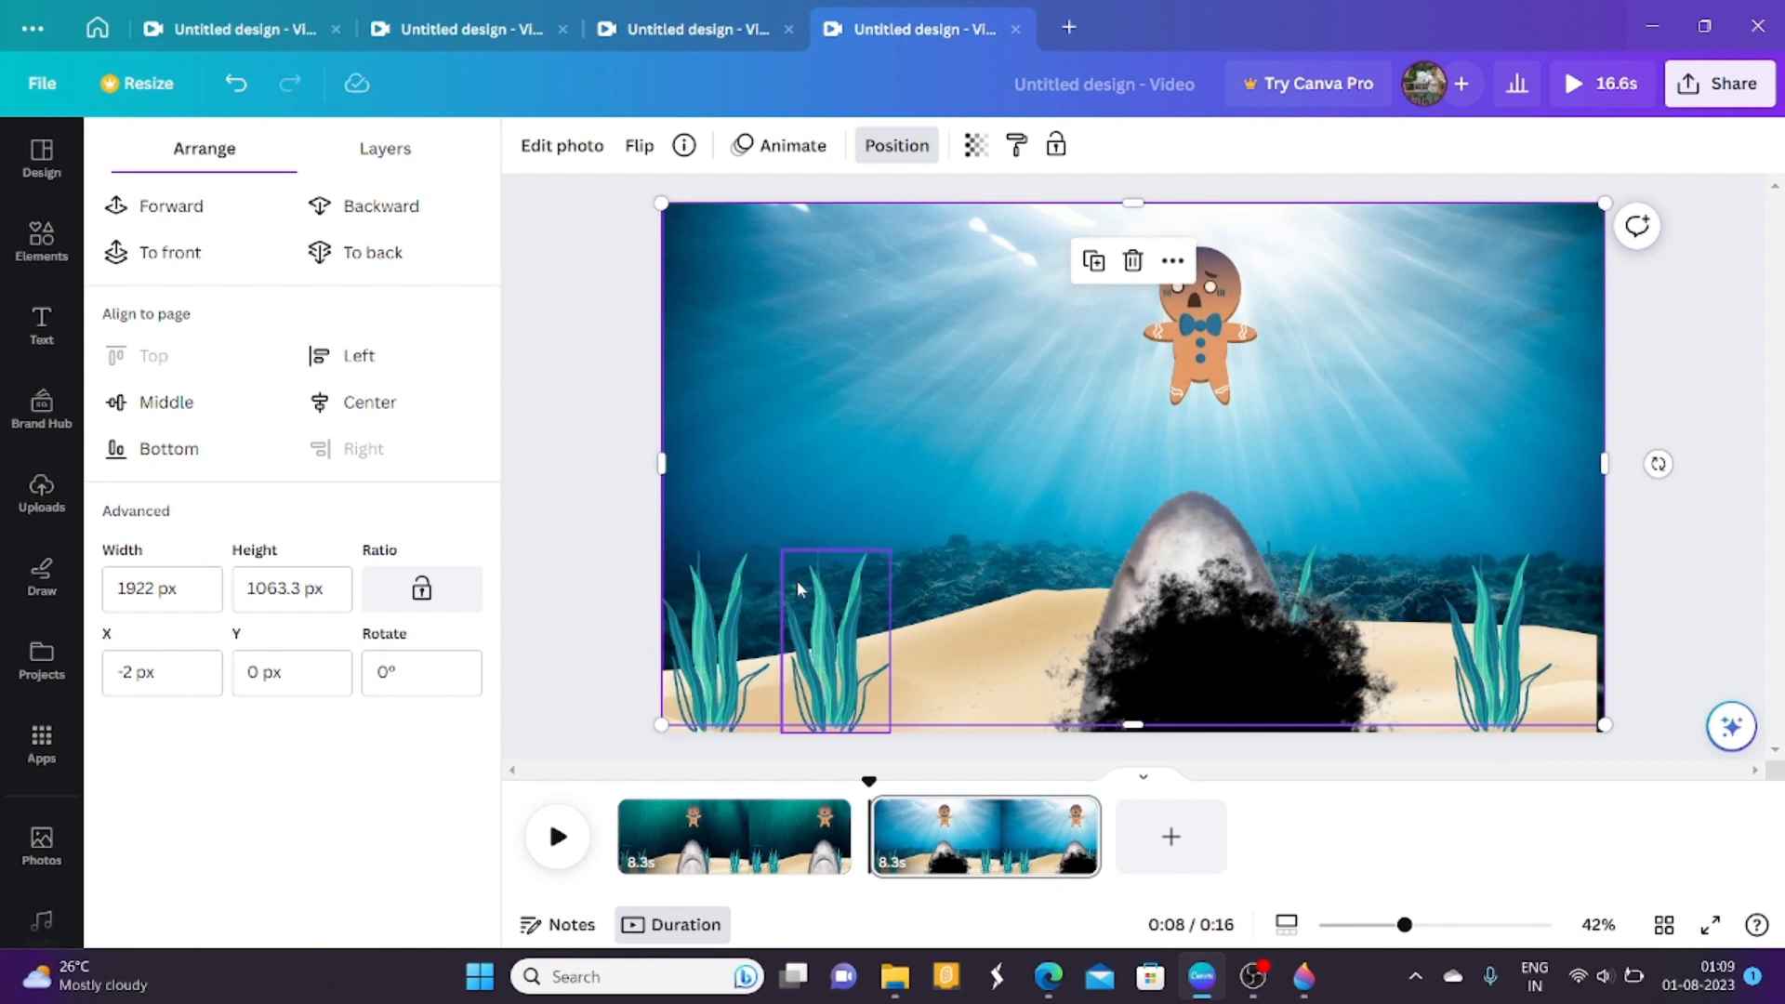
{"action": "left_click", "coordinate": [554, 523]}
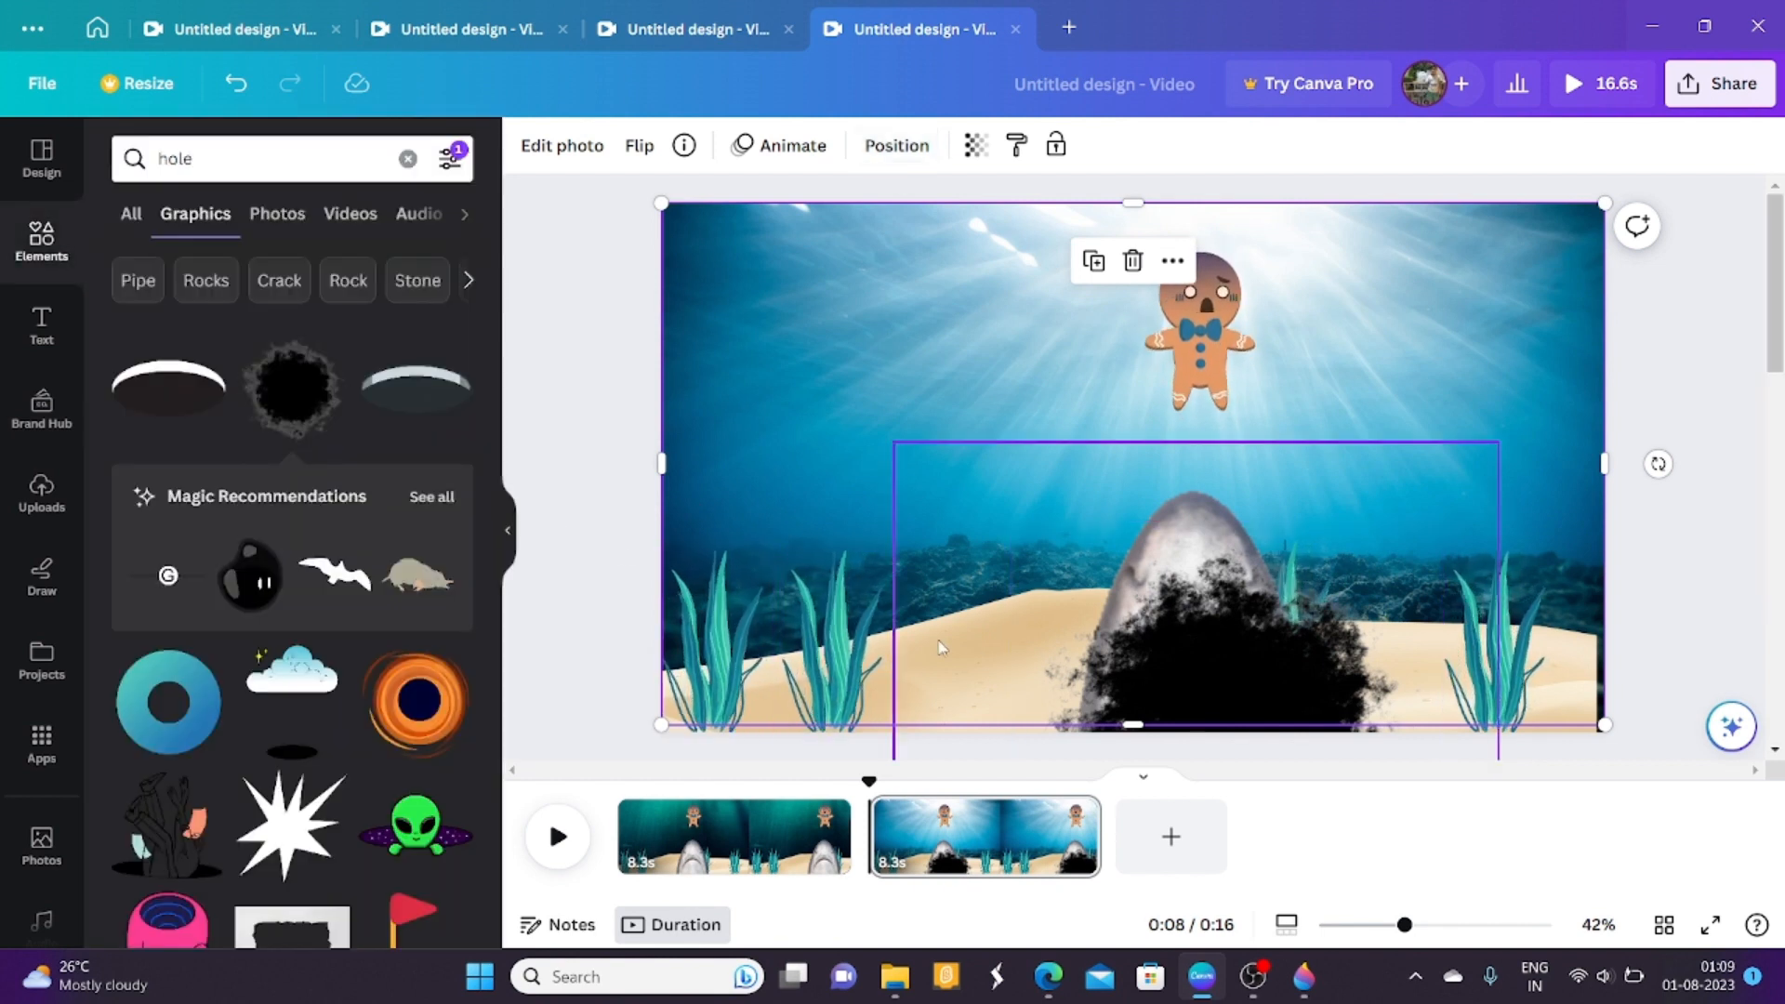
Delete the two left grass clumps, the sand and the far-right grass clump from the second page.
{"action": "left_click", "coordinate": [839, 652]}
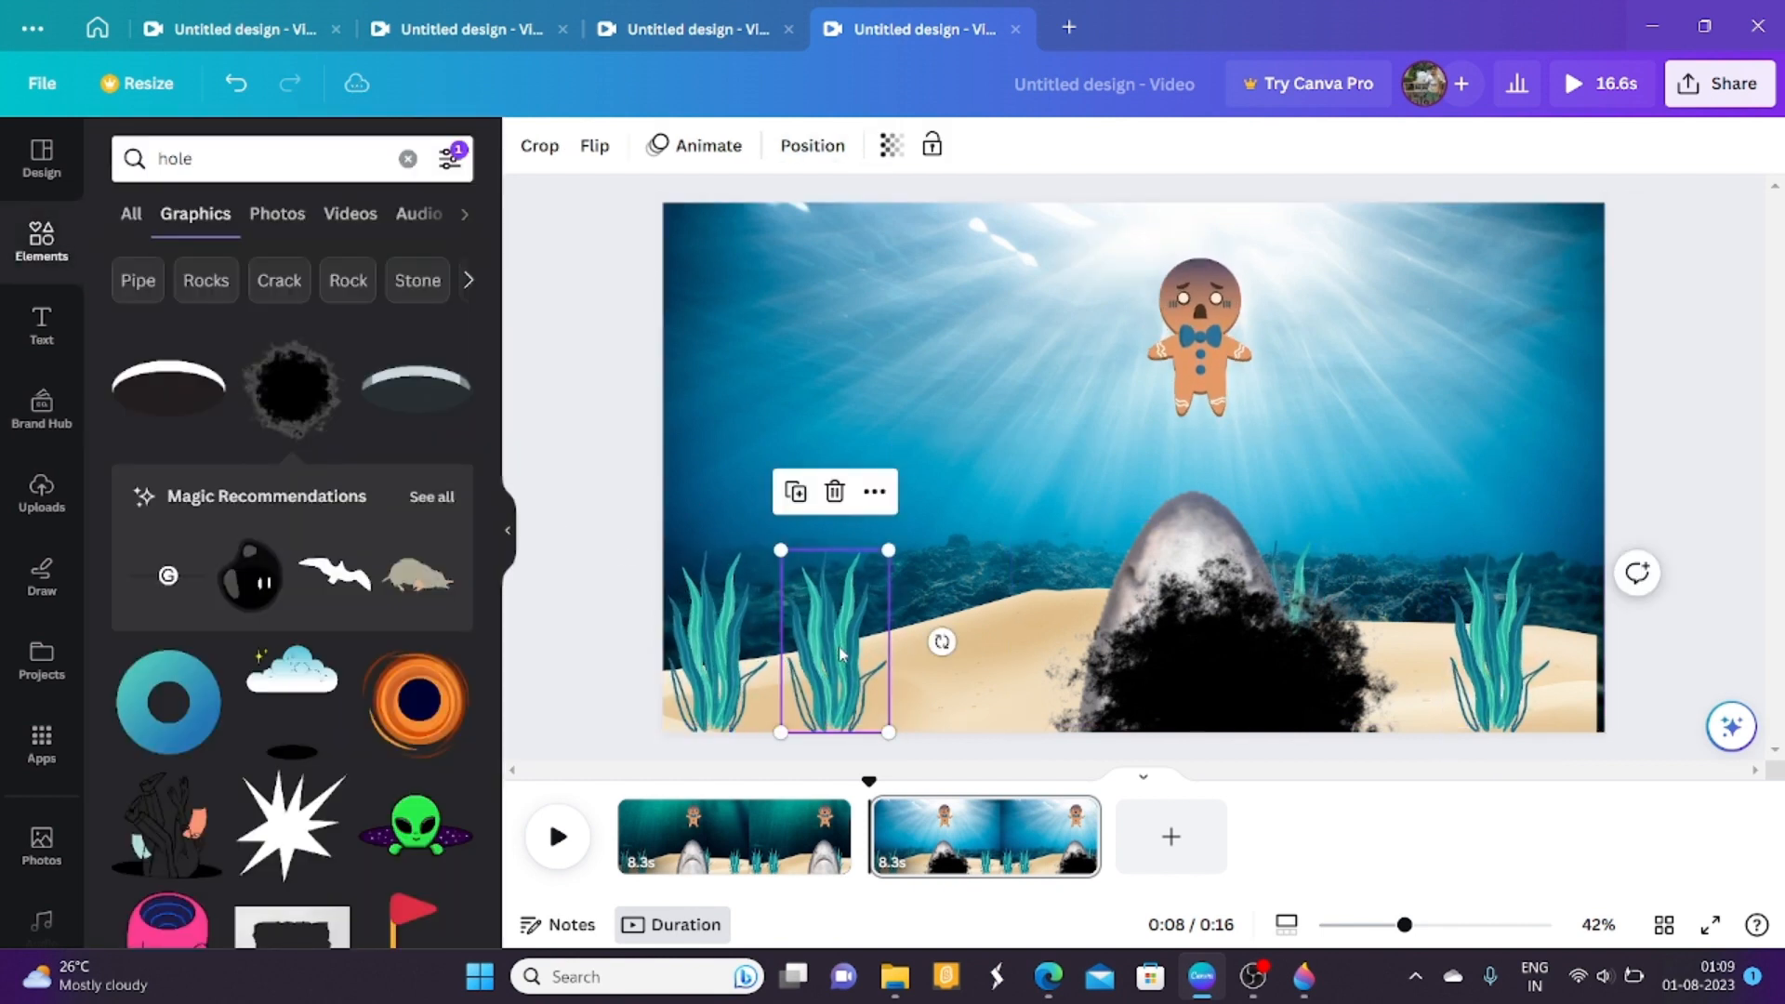
{"action": "left_click", "coordinate": [834, 491]}
{"action": "left_click", "coordinate": [738, 615]}
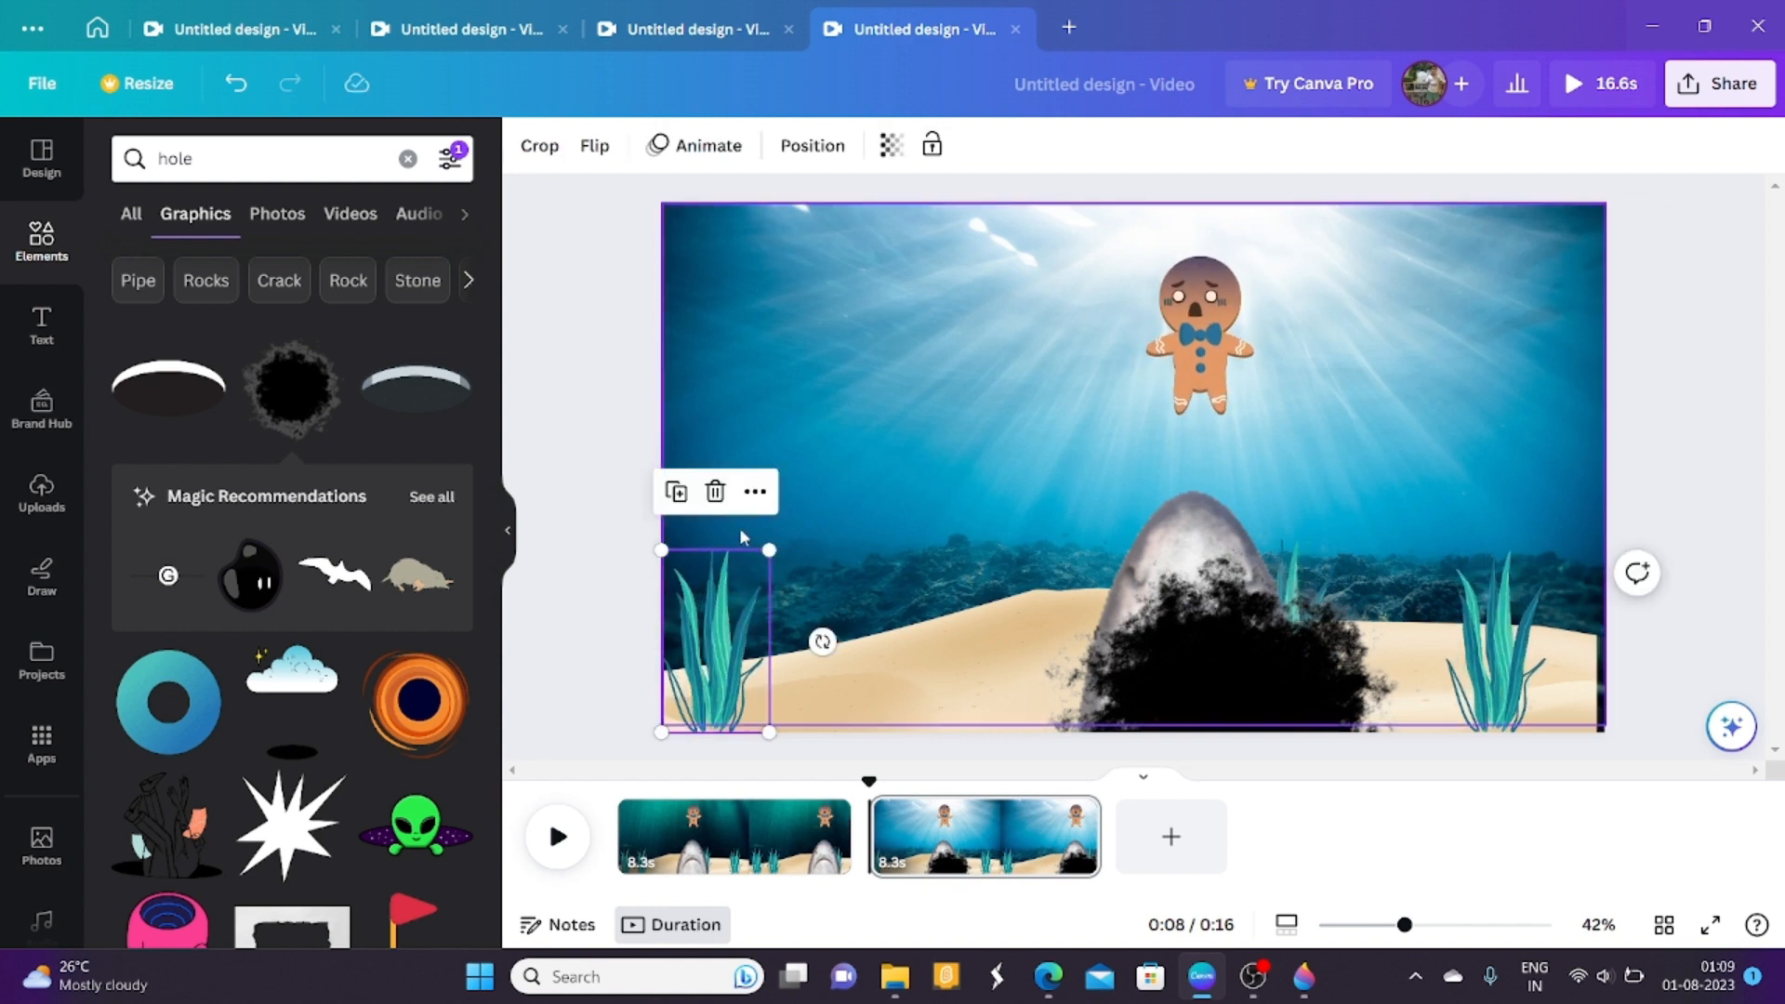
{"action": "left_click", "coordinate": [716, 487]}
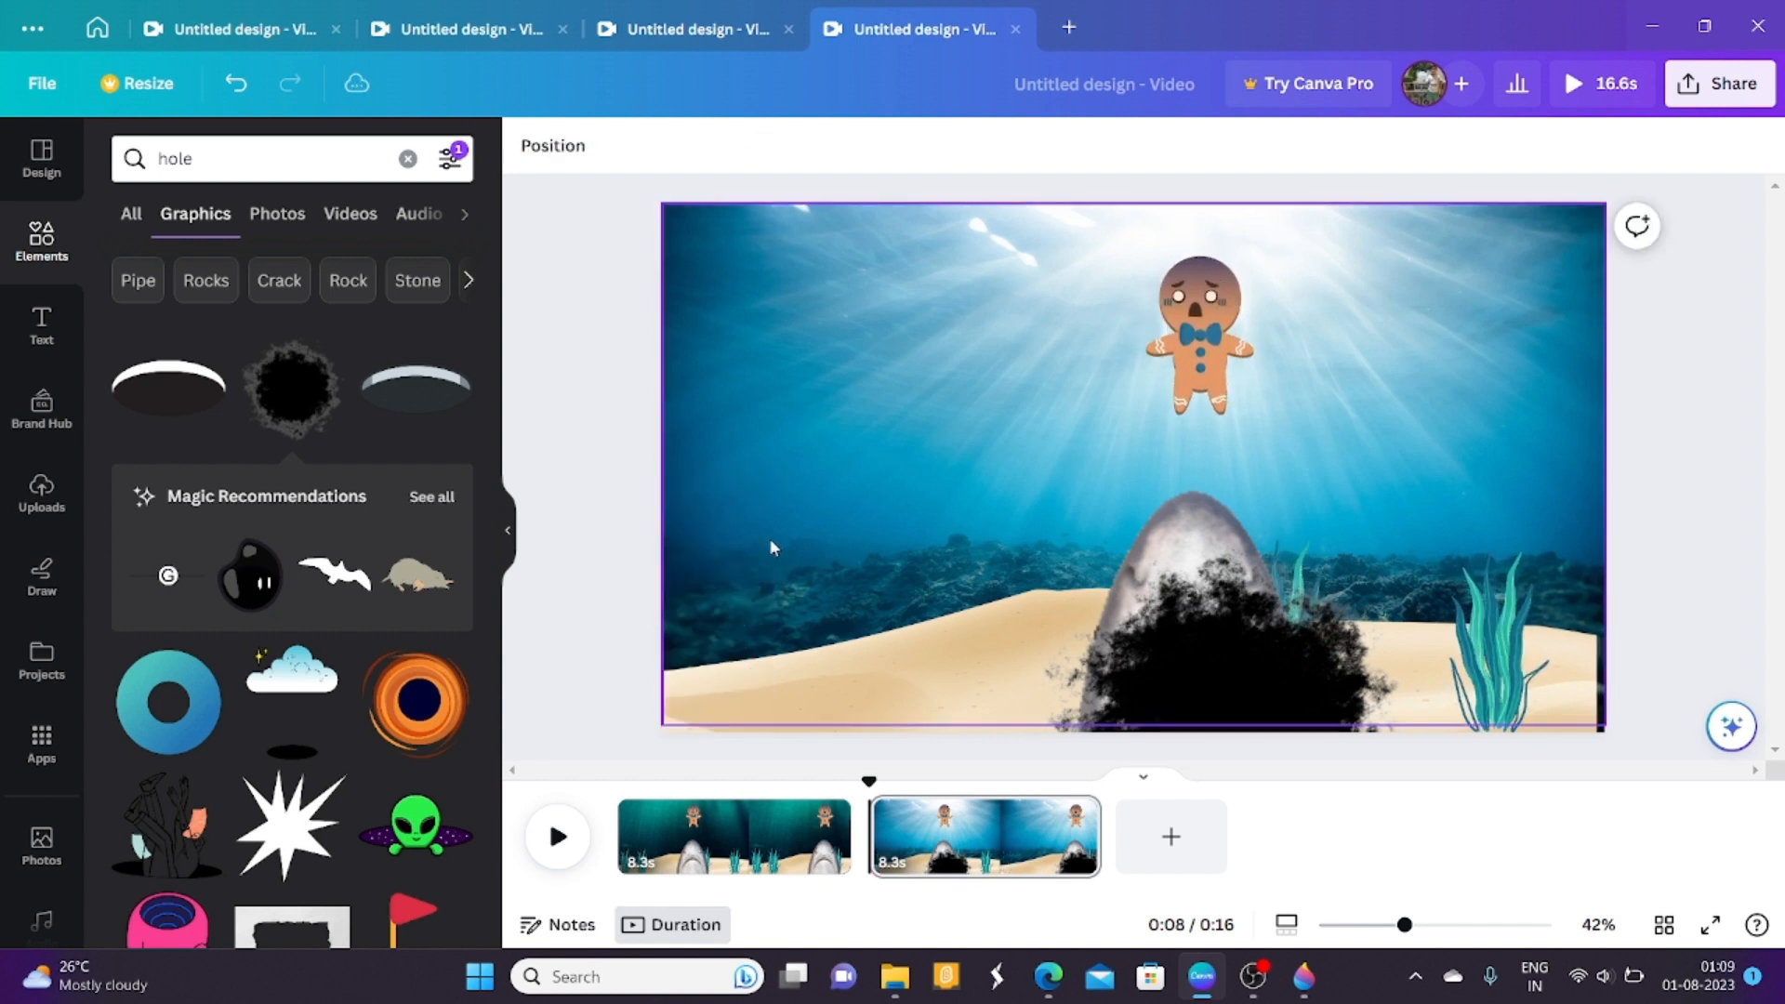
{"action": "left_click", "coordinate": [861, 660]}
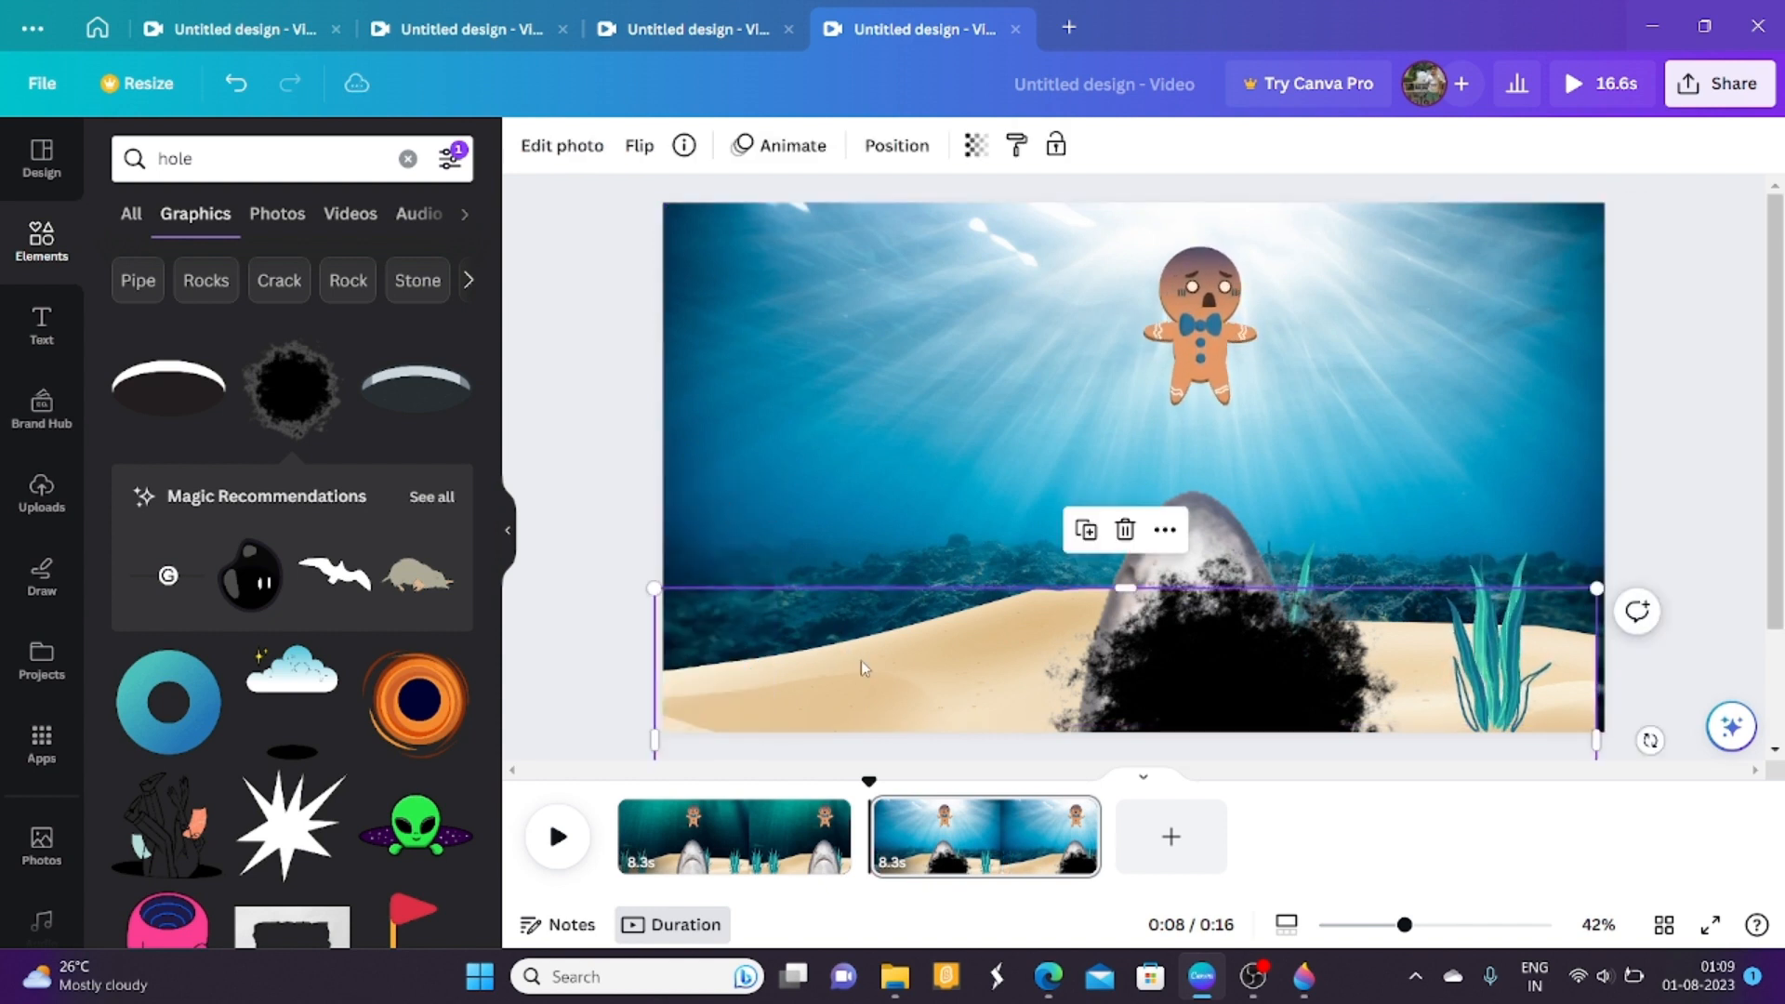
{"action": "left_click", "coordinate": [1132, 530]}
{"action": "left_click", "coordinate": [1486, 652]}
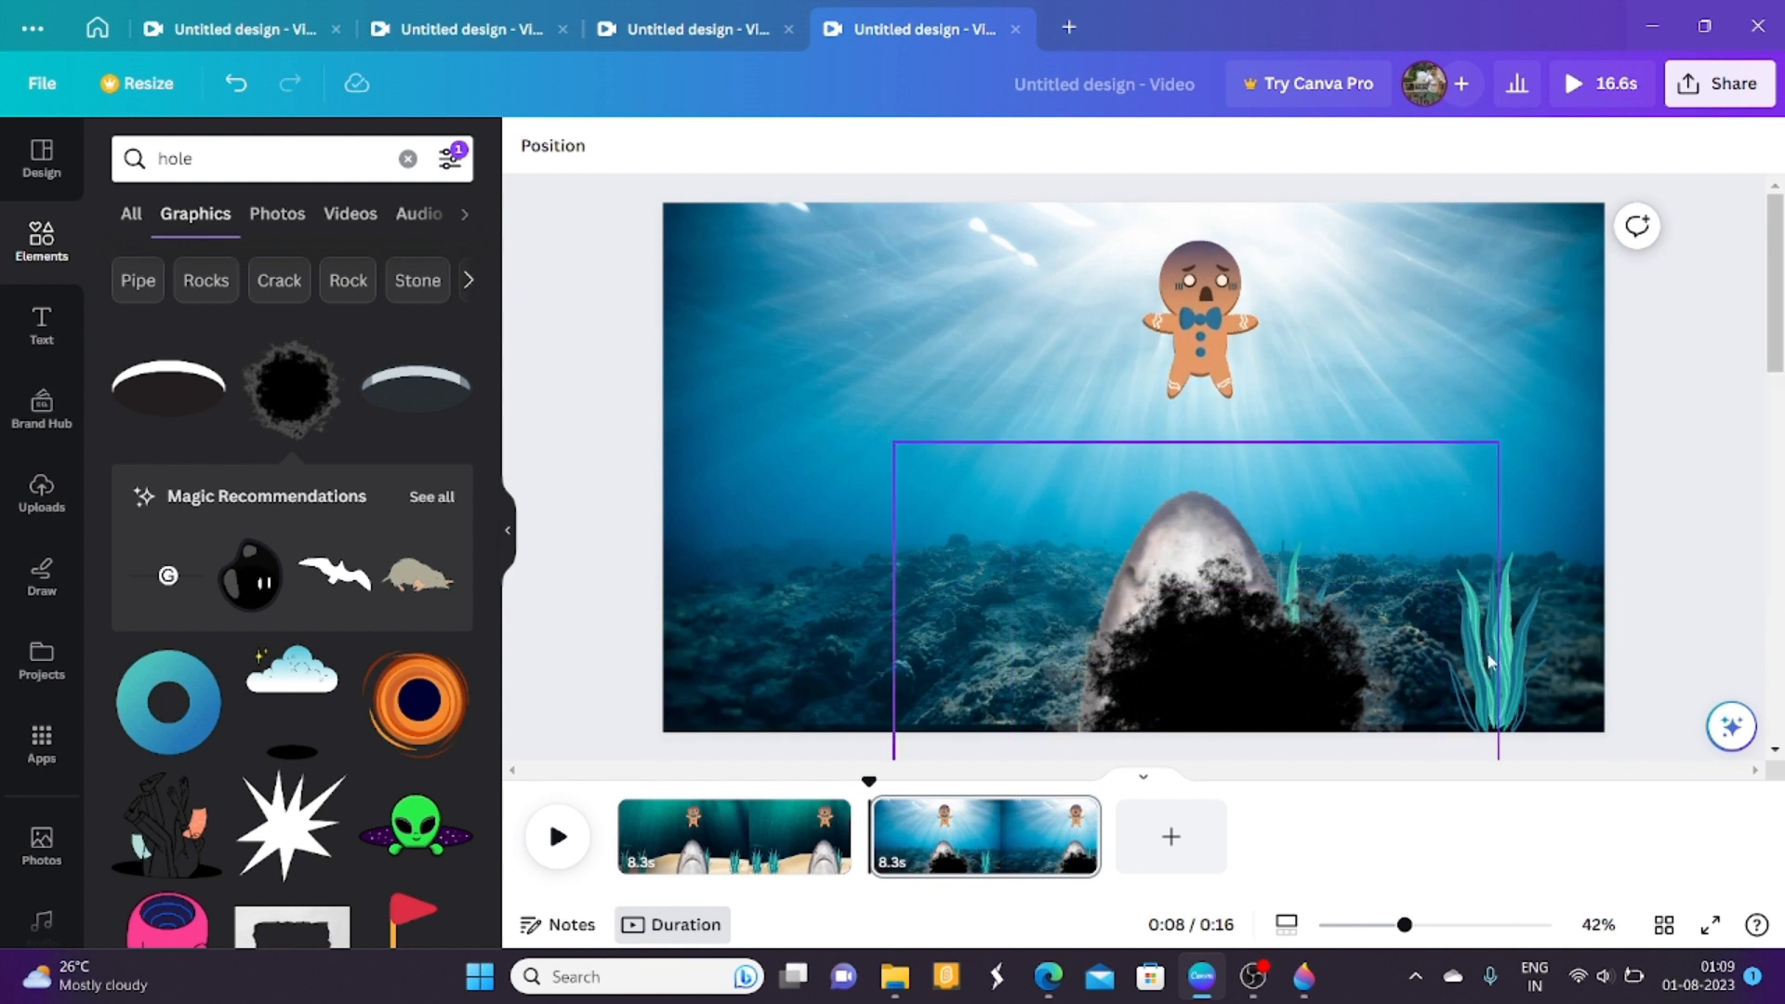
{"action": "left_click", "coordinate": [1530, 632]}
{"action": "left_click", "coordinate": [1499, 493]}
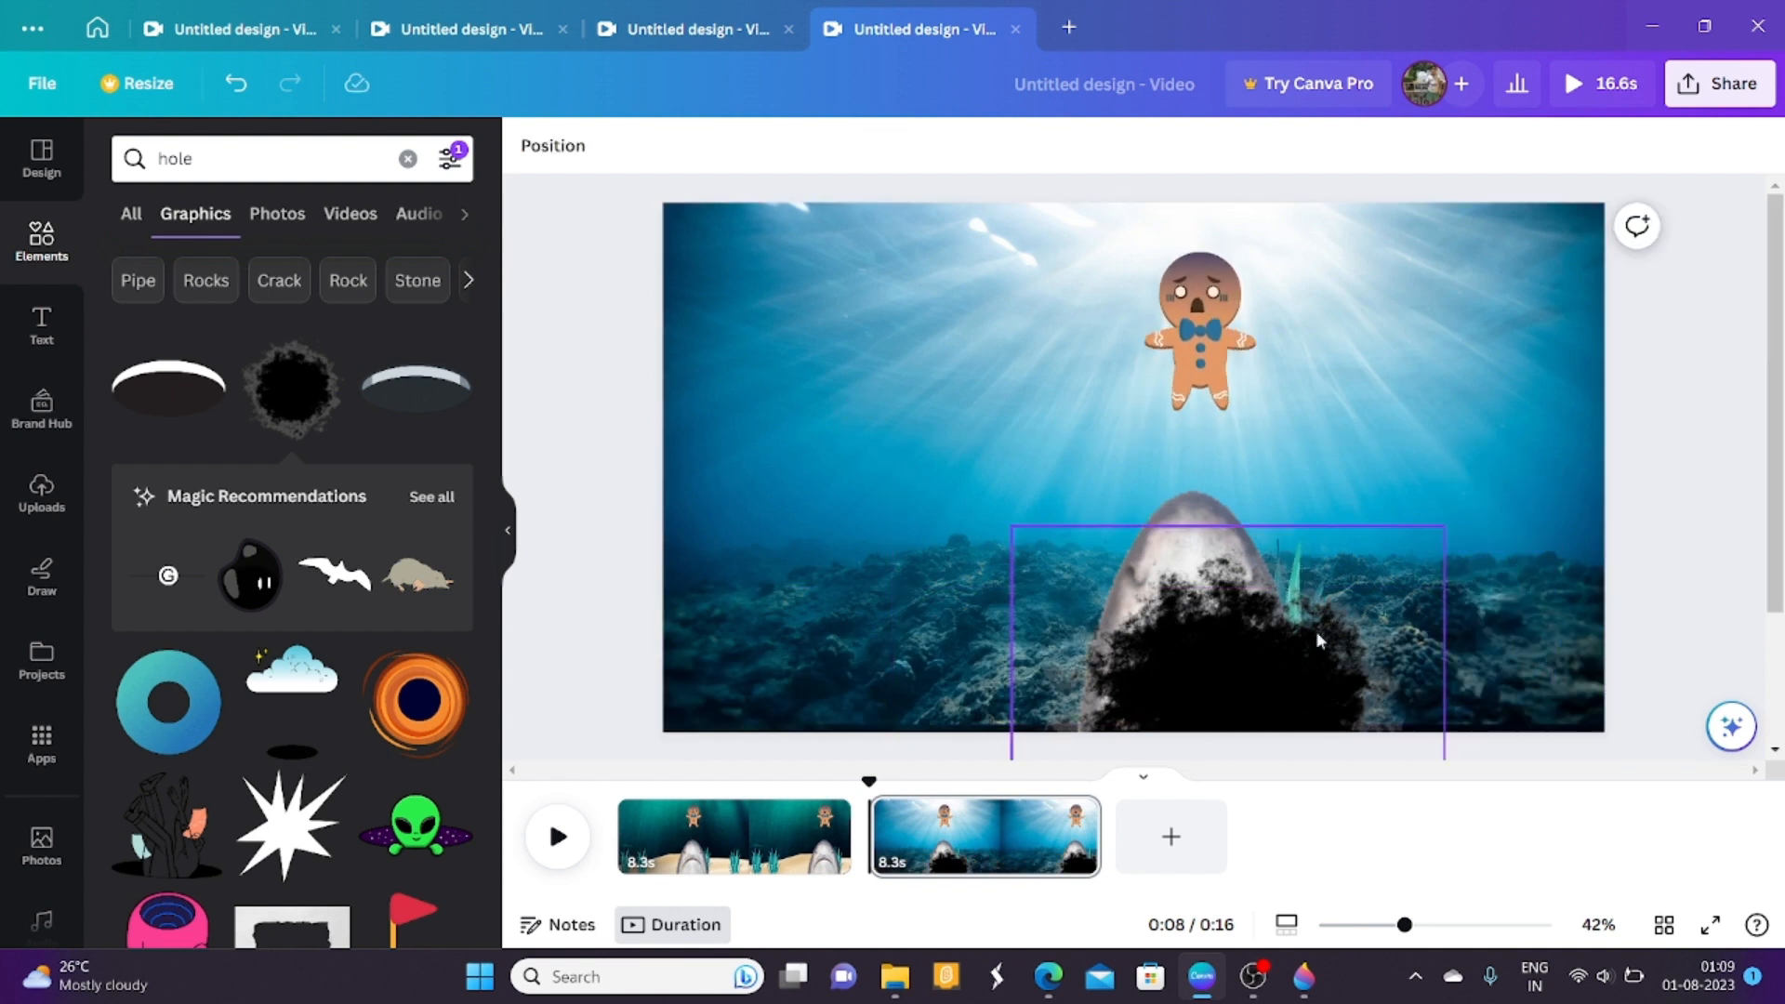
Send the black hole on the second page one level backward, behind the shark.
{"action": "left_click", "coordinate": [1212, 645]}
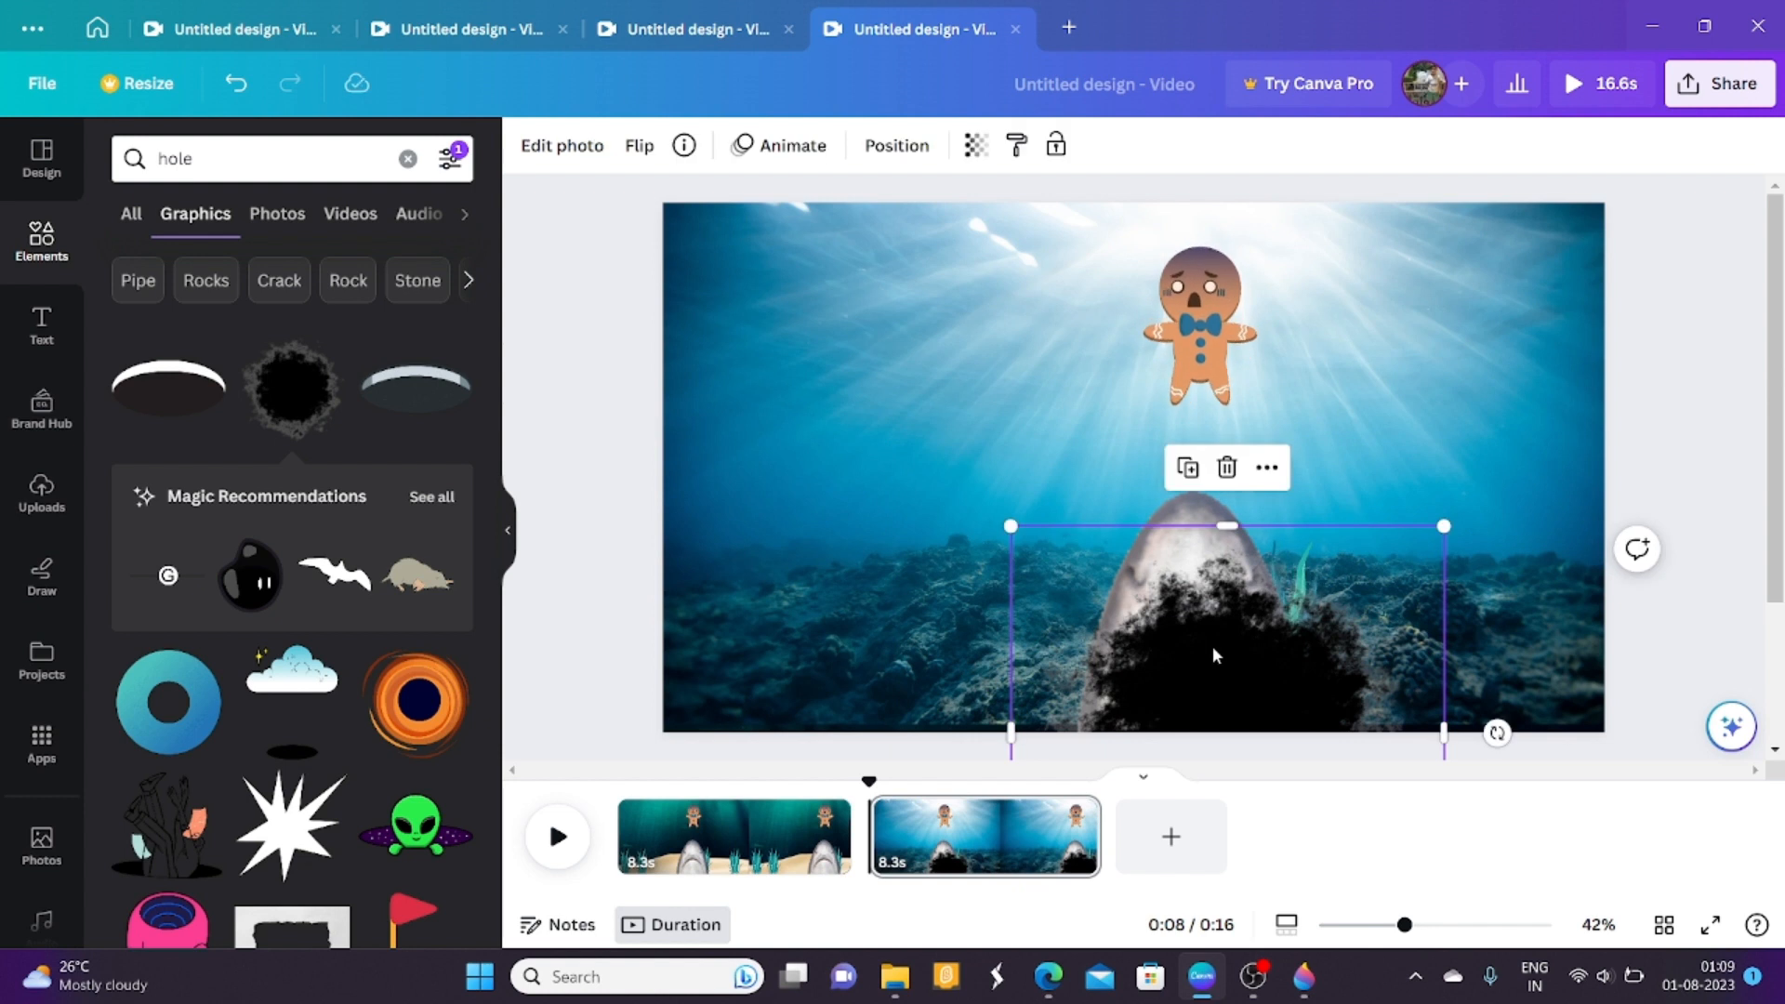
{"action": "left_click", "coordinate": [888, 149]}
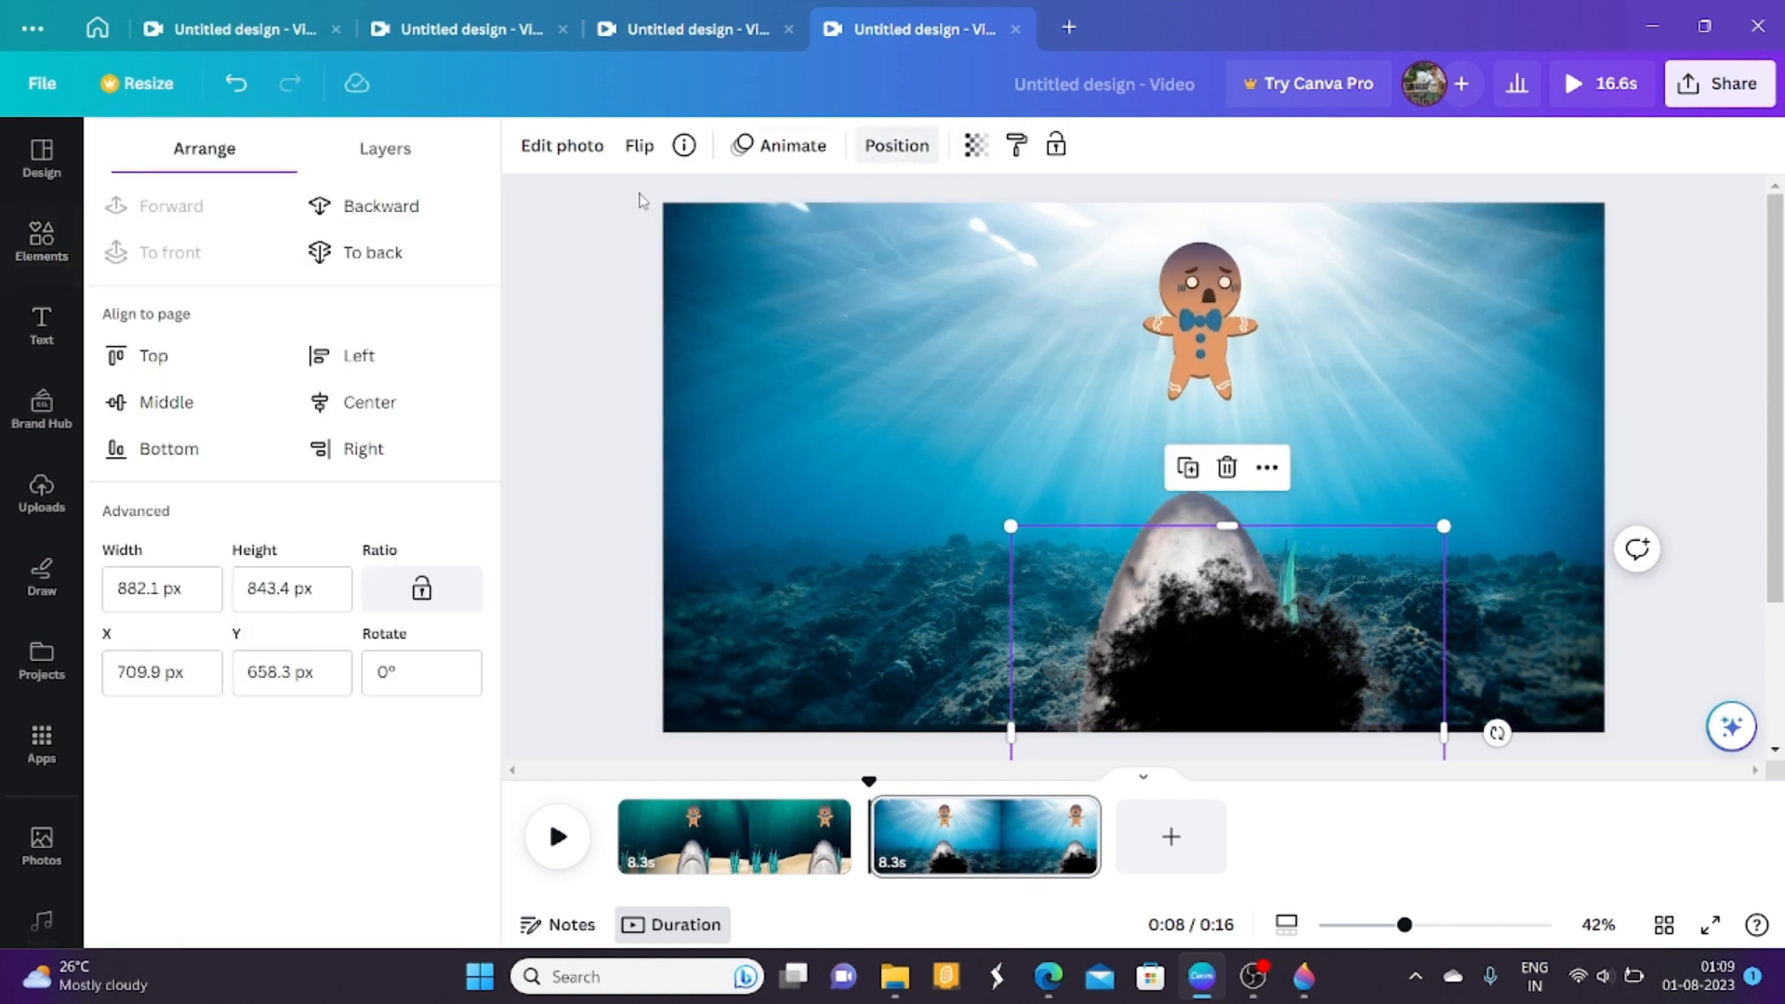
{"action": "left_click", "coordinate": [365, 203]}
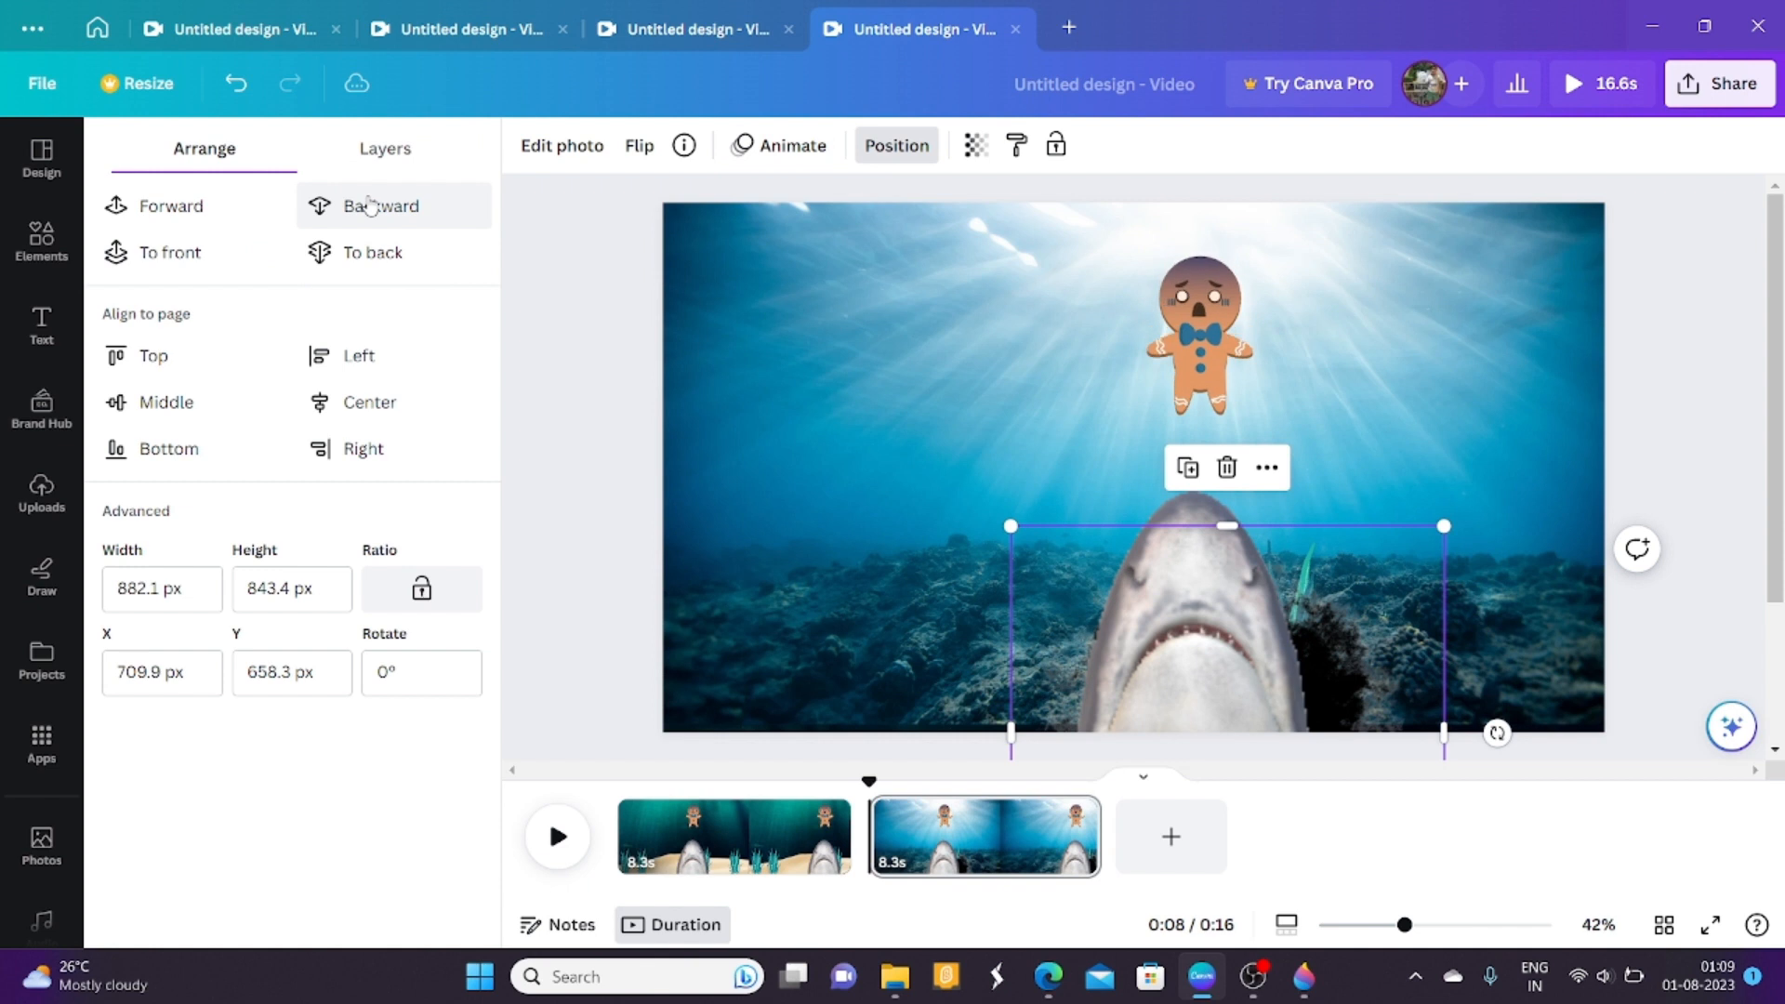
{"action": "left_click", "coordinate": [556, 476]}
Enlarge the black hole to about 1,351 by 1,291 px and centre it behind the shark at the page's lower edge.
{"action": "left_click_drag", "start_coordinate": [1295, 644], "coordinate": [1166, 658]}
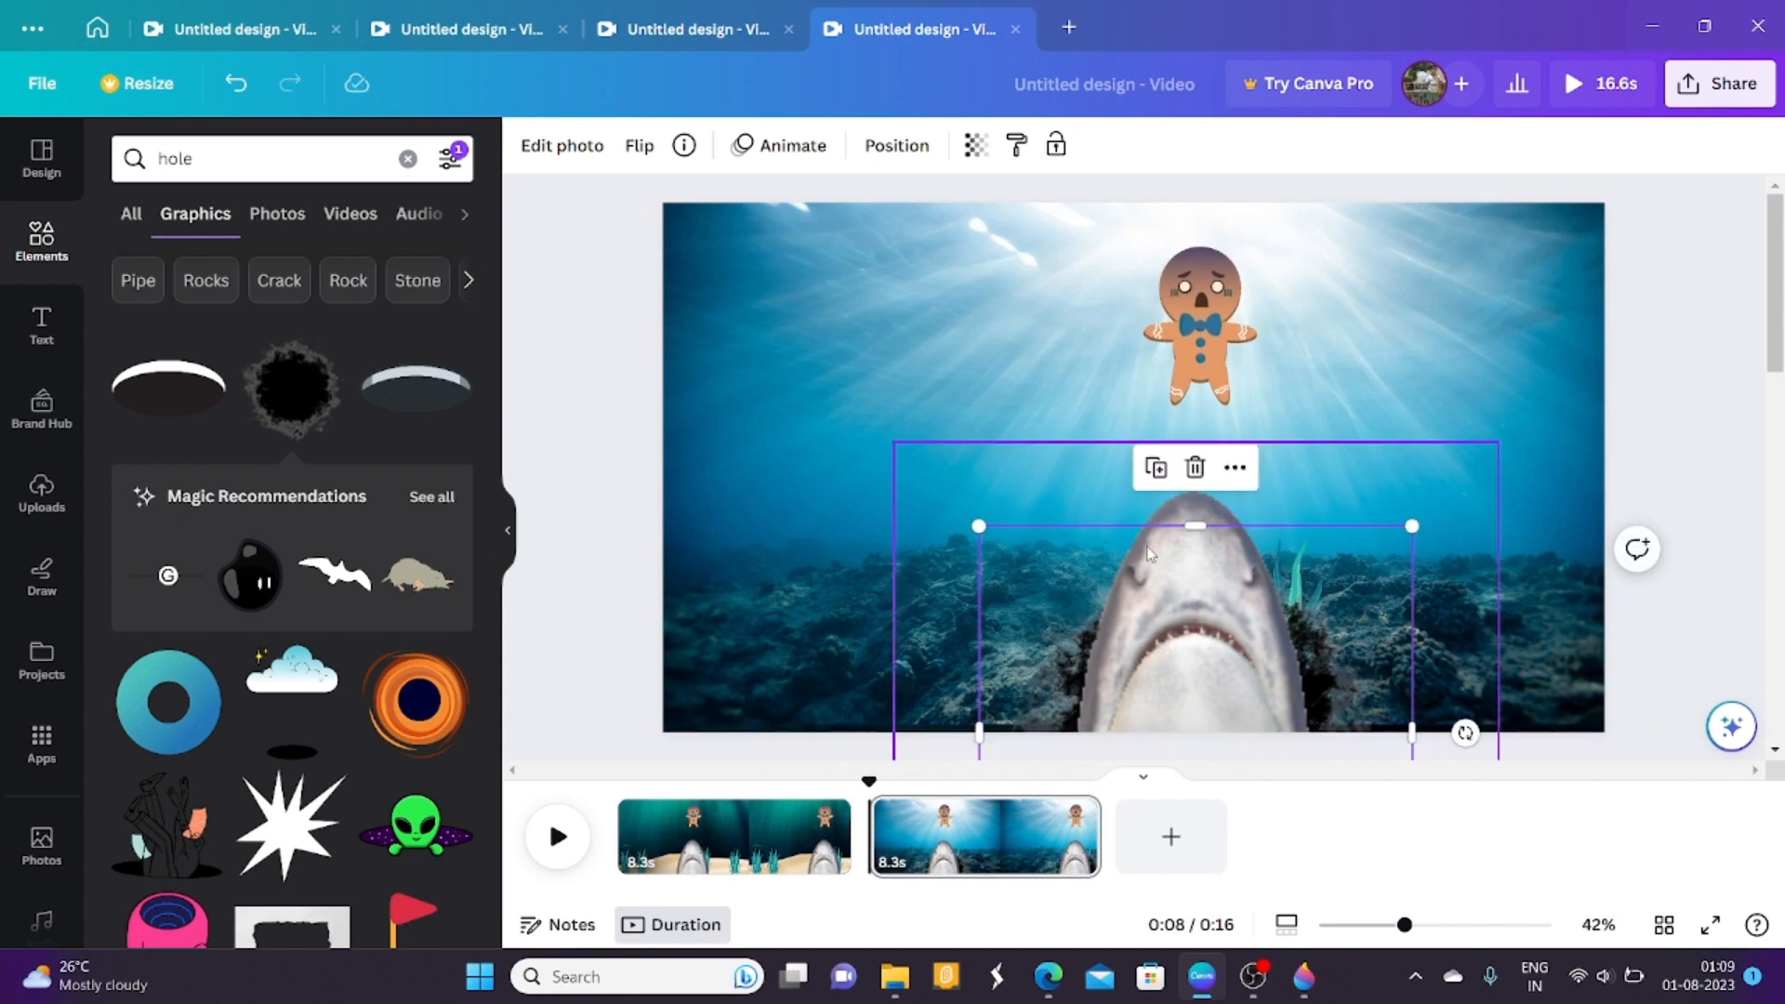
{"action": "left_click_drag", "start_coordinate": [840, 470], "coordinate": [697, 360]}
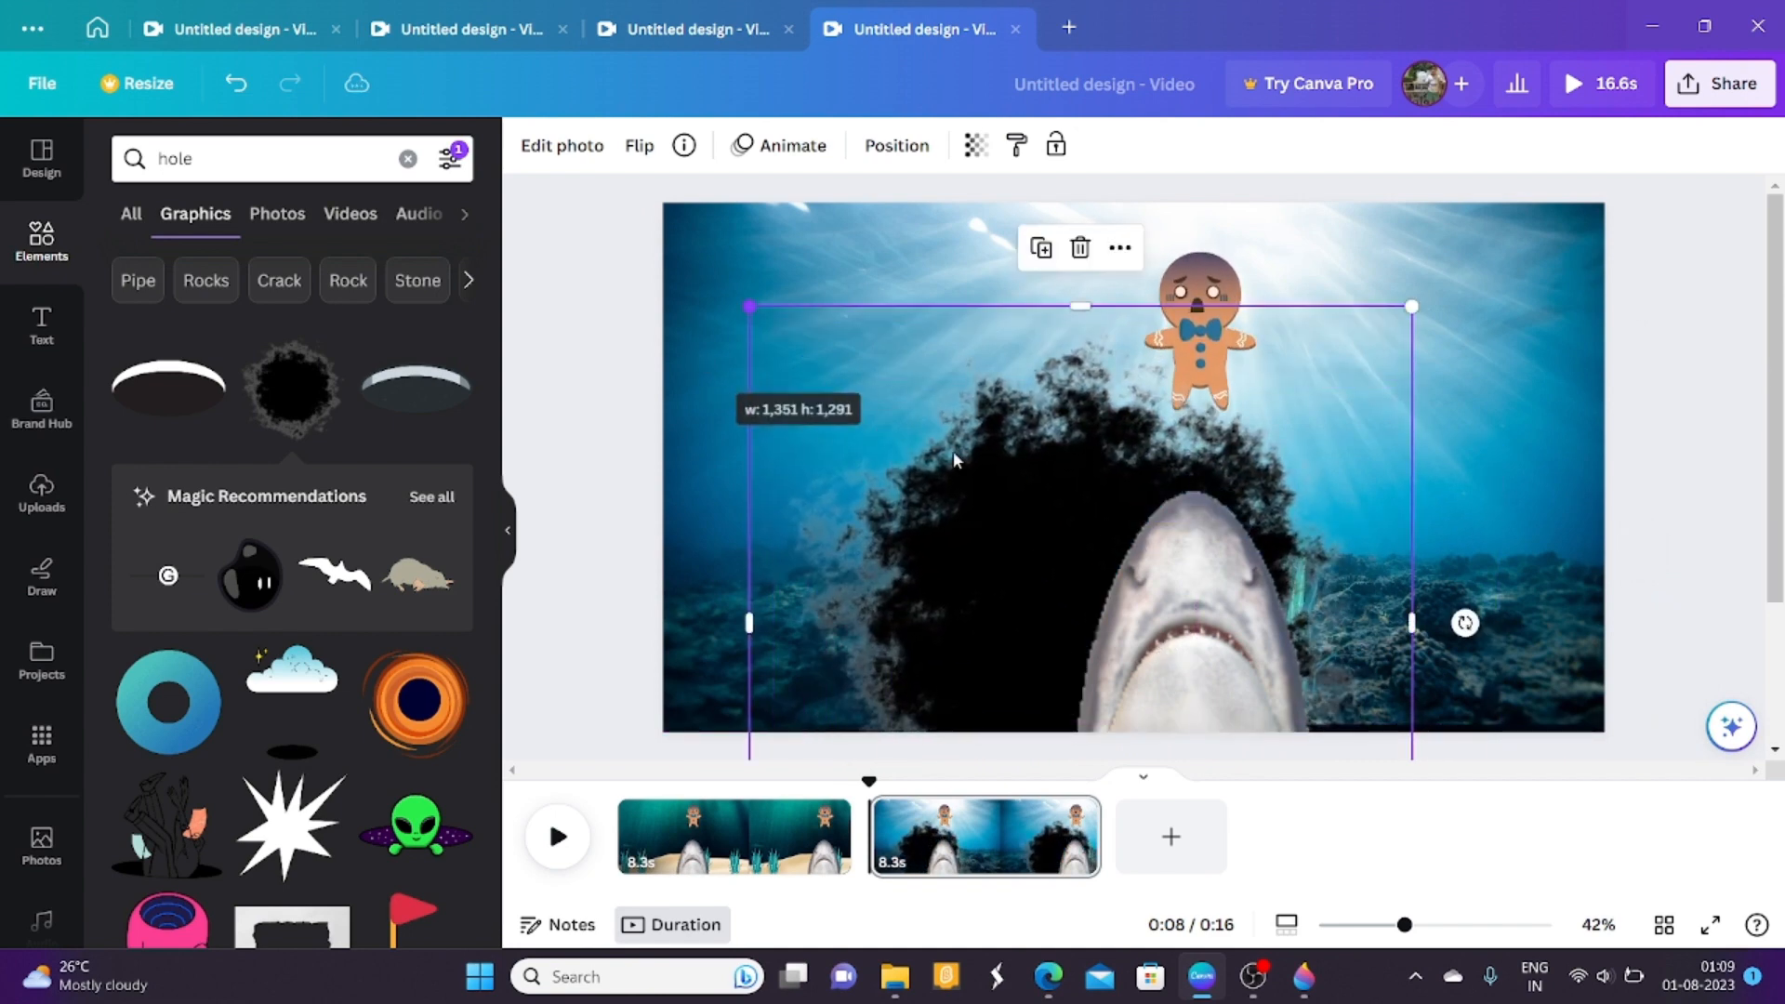
{"action": "left_click_drag", "start_coordinate": [1004, 483], "coordinate": [1118, 632]}
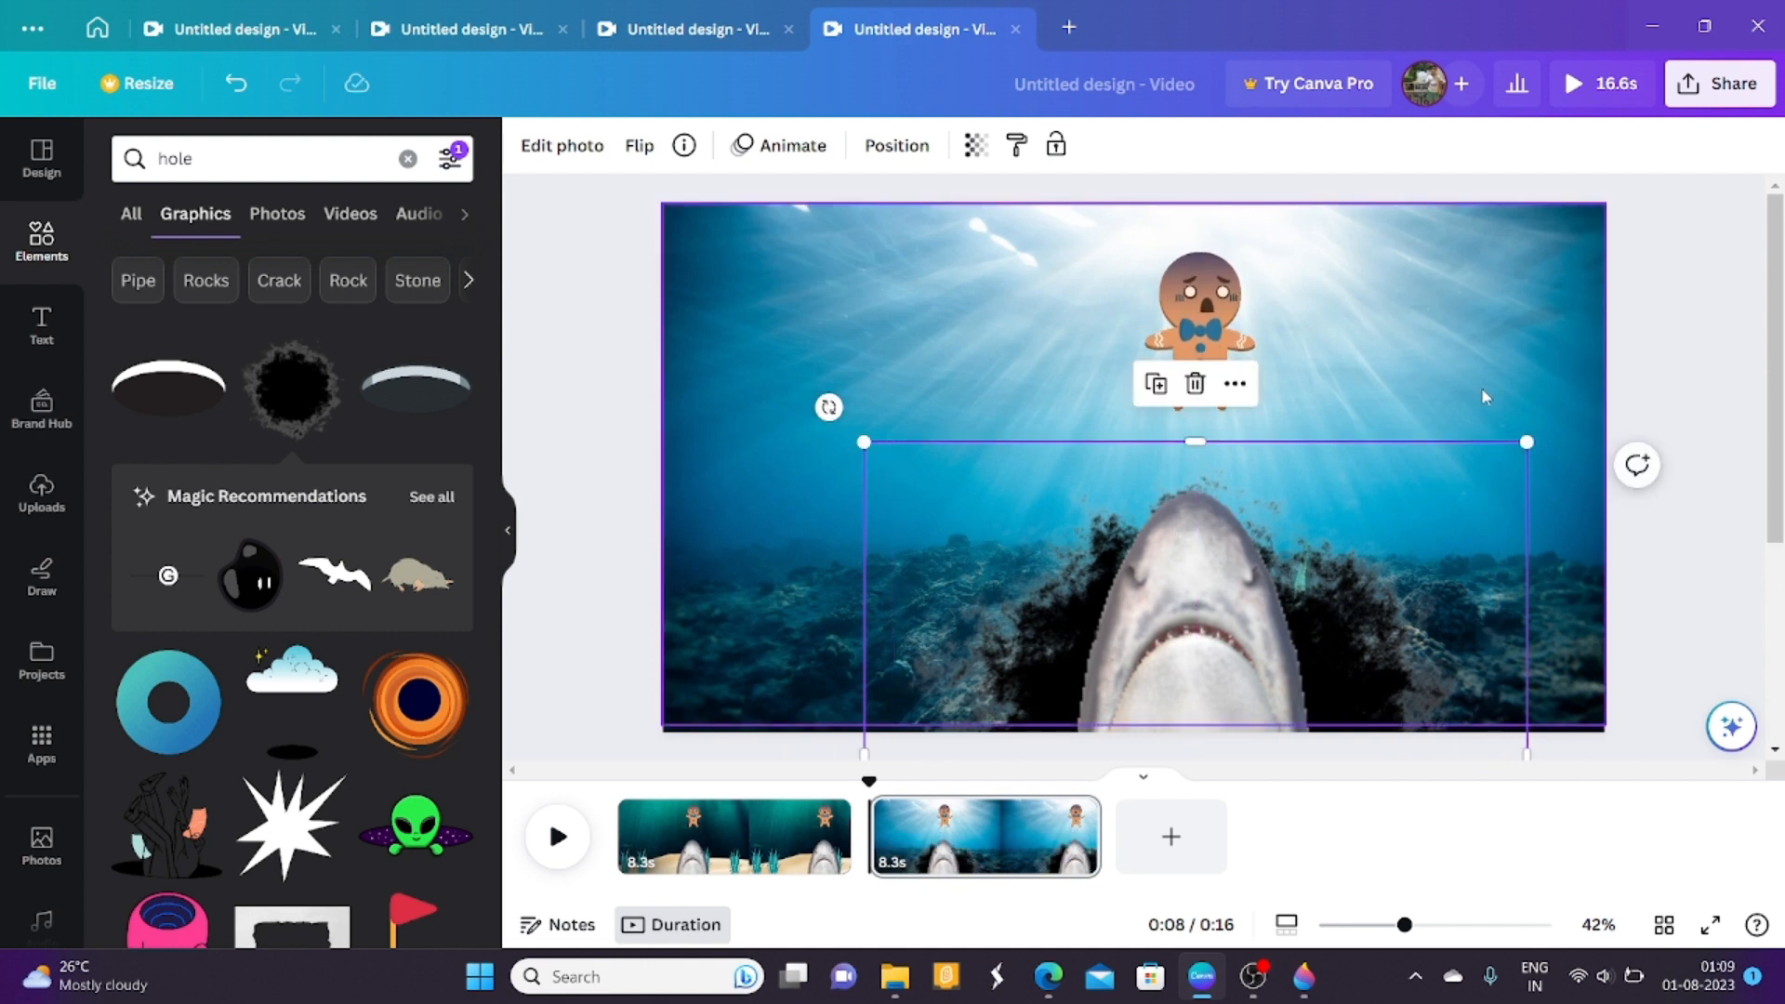
Move the shark off the second page onto a new page, and delete that new page.
{"action": "left_click_drag", "start_coordinate": [1191, 680], "coordinate": [1198, 838]}
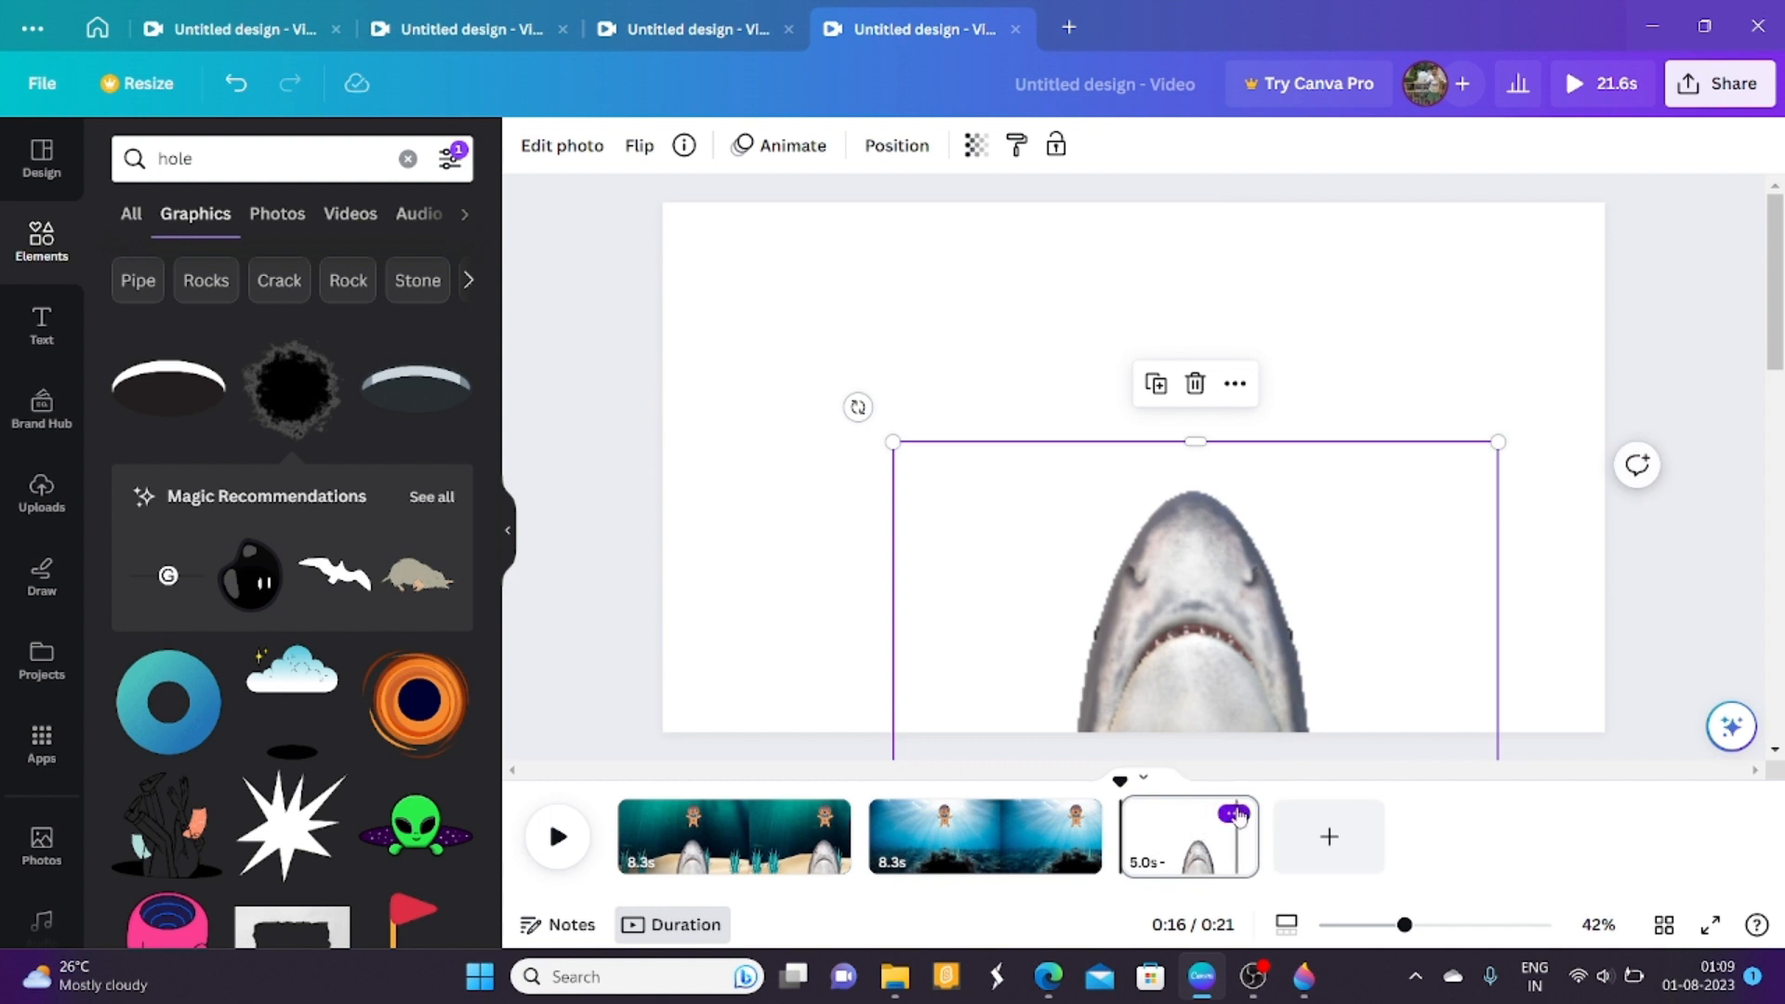
{"action": "left_click", "coordinate": [1237, 815]}
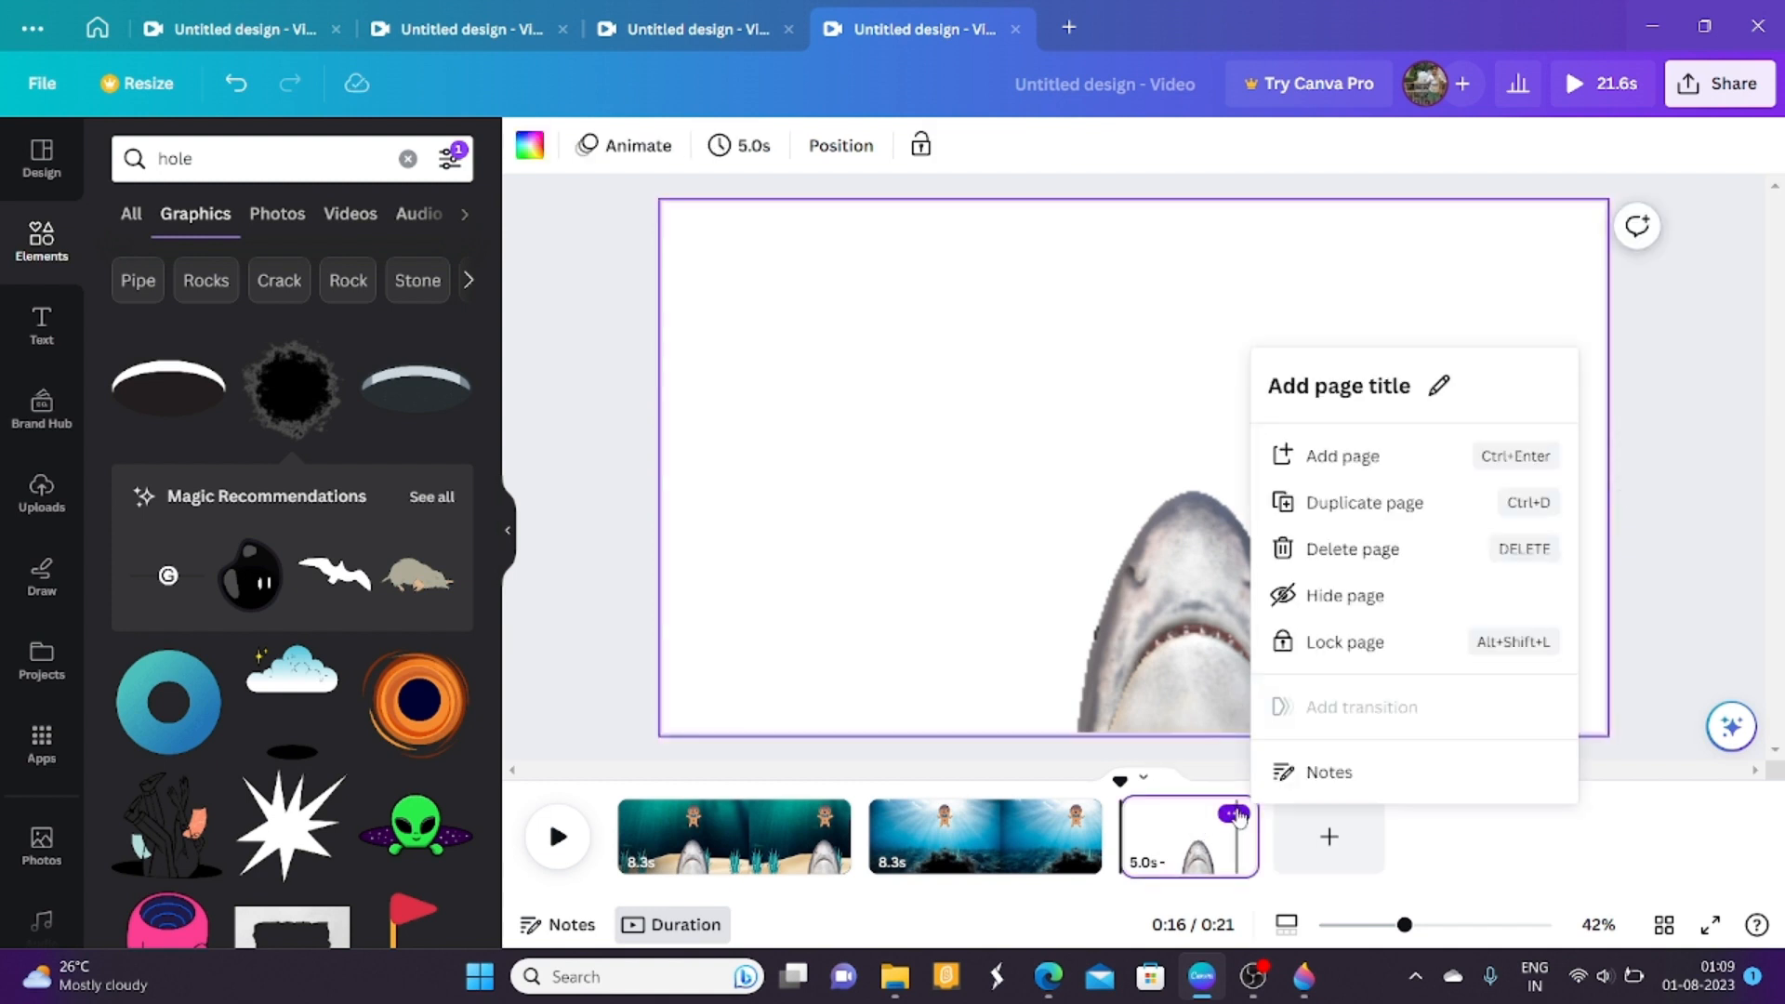
{"action": "left_click", "coordinate": [1320, 549]}
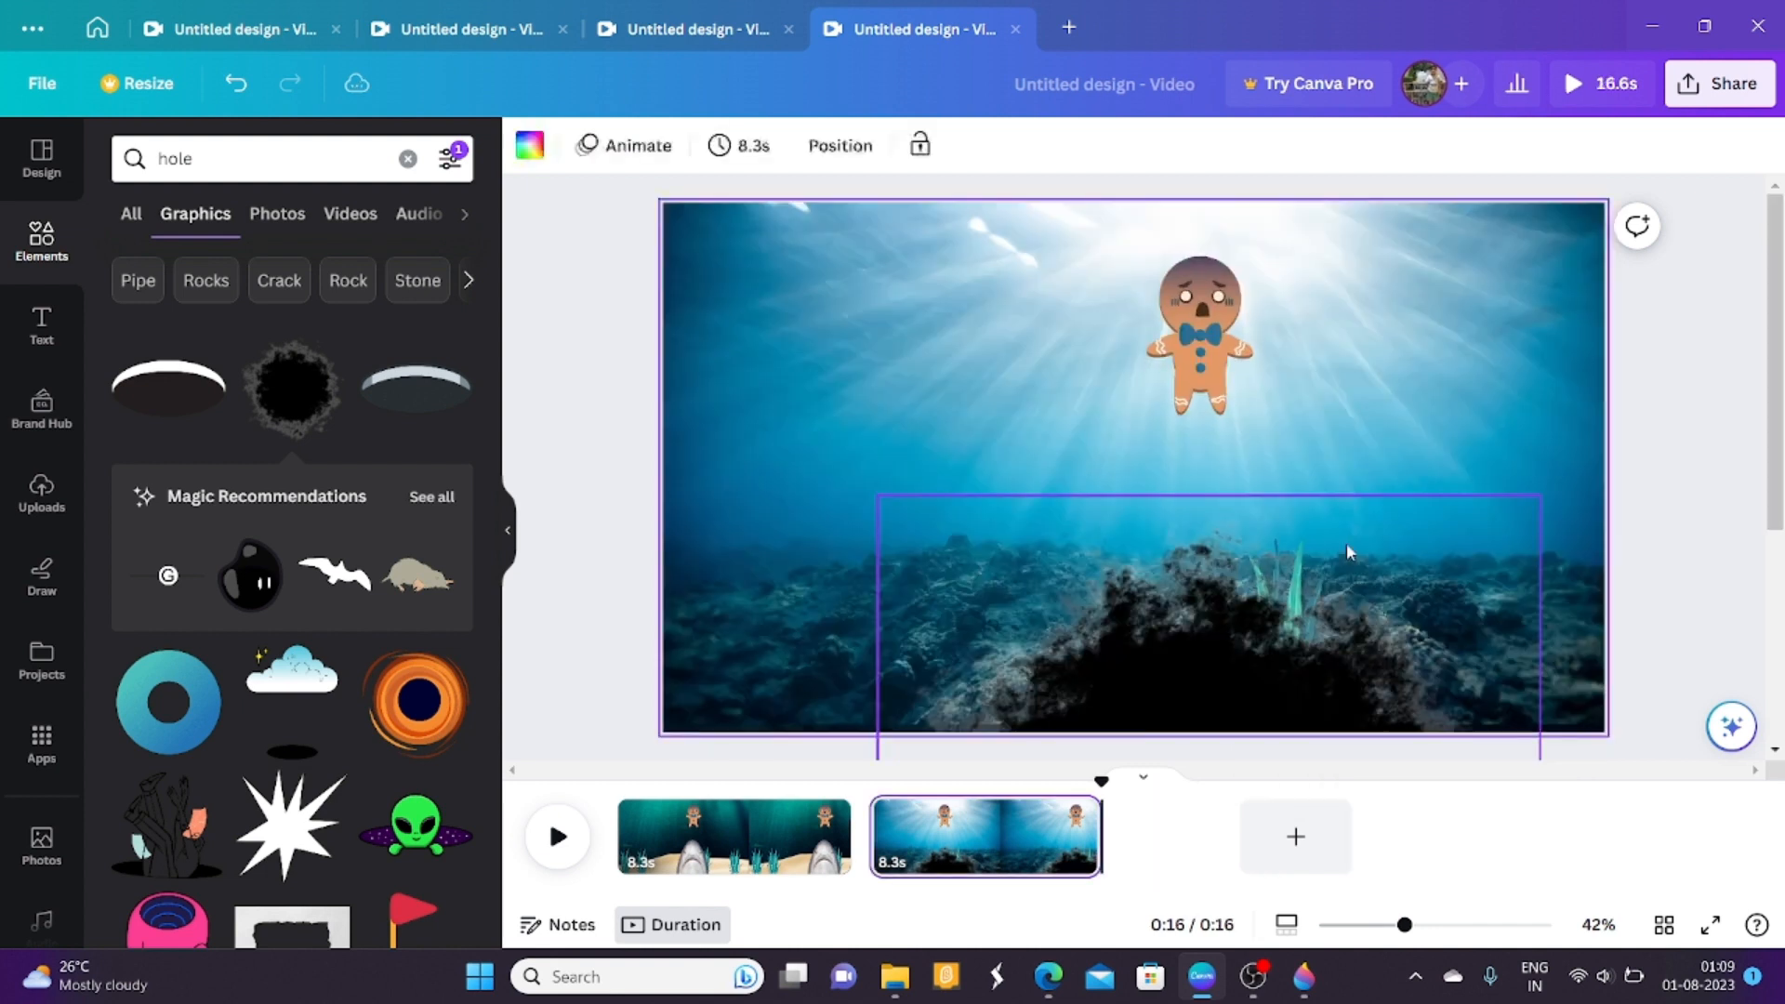
Move the gingerbread man down over the black hole to about X 960, Y 704 px and bring him one level forward.
{"action": "left_click", "coordinate": [1204, 407]}
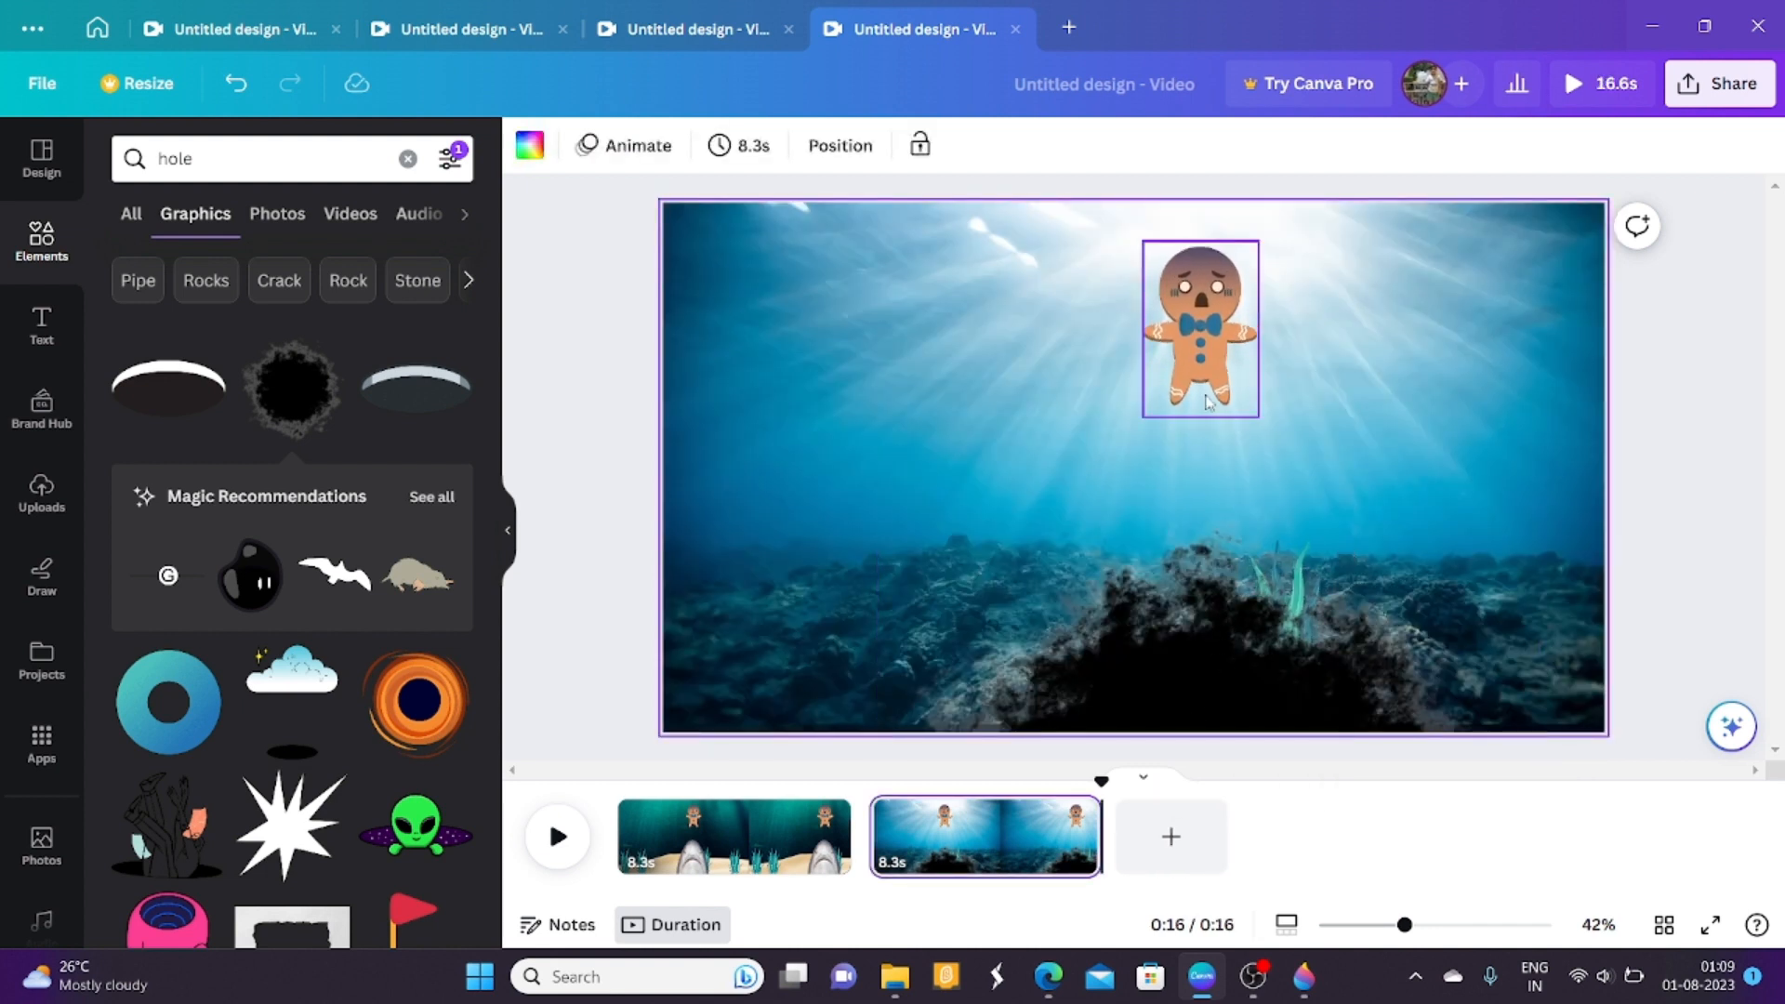
{"action": "left_click_drag", "start_coordinate": [1201, 423], "coordinate": [1194, 697]}
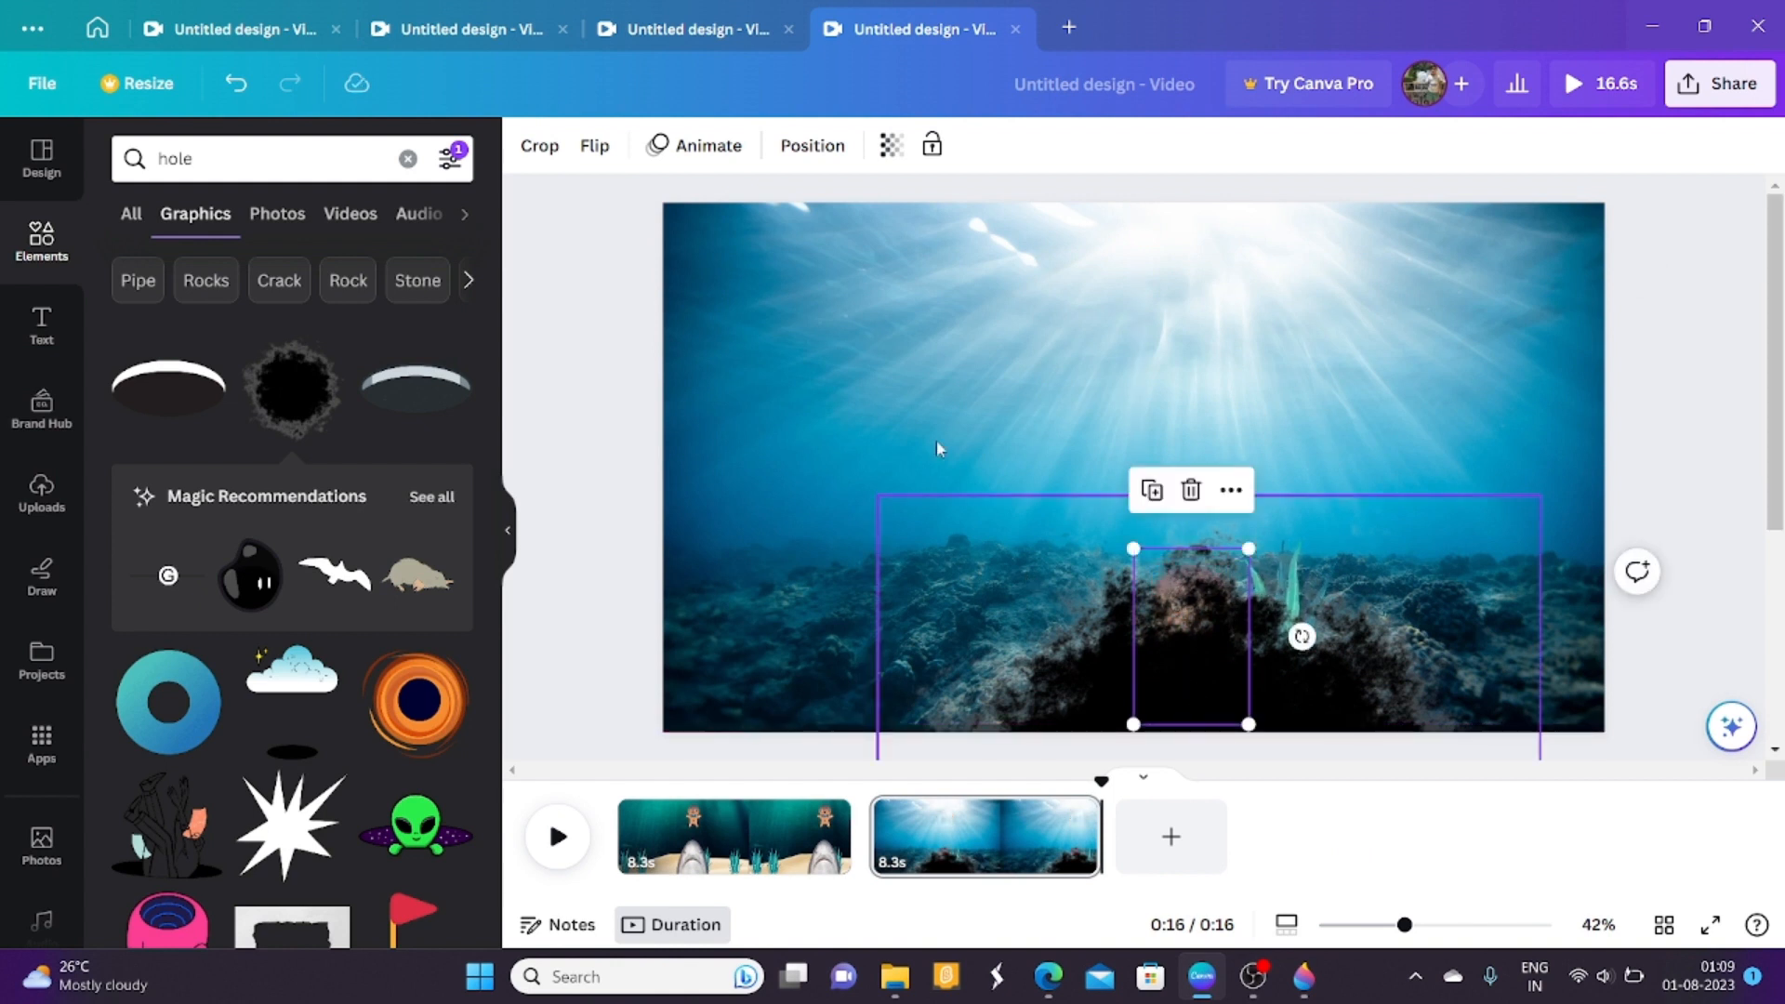
{"action": "left_click", "coordinate": [807, 157]}
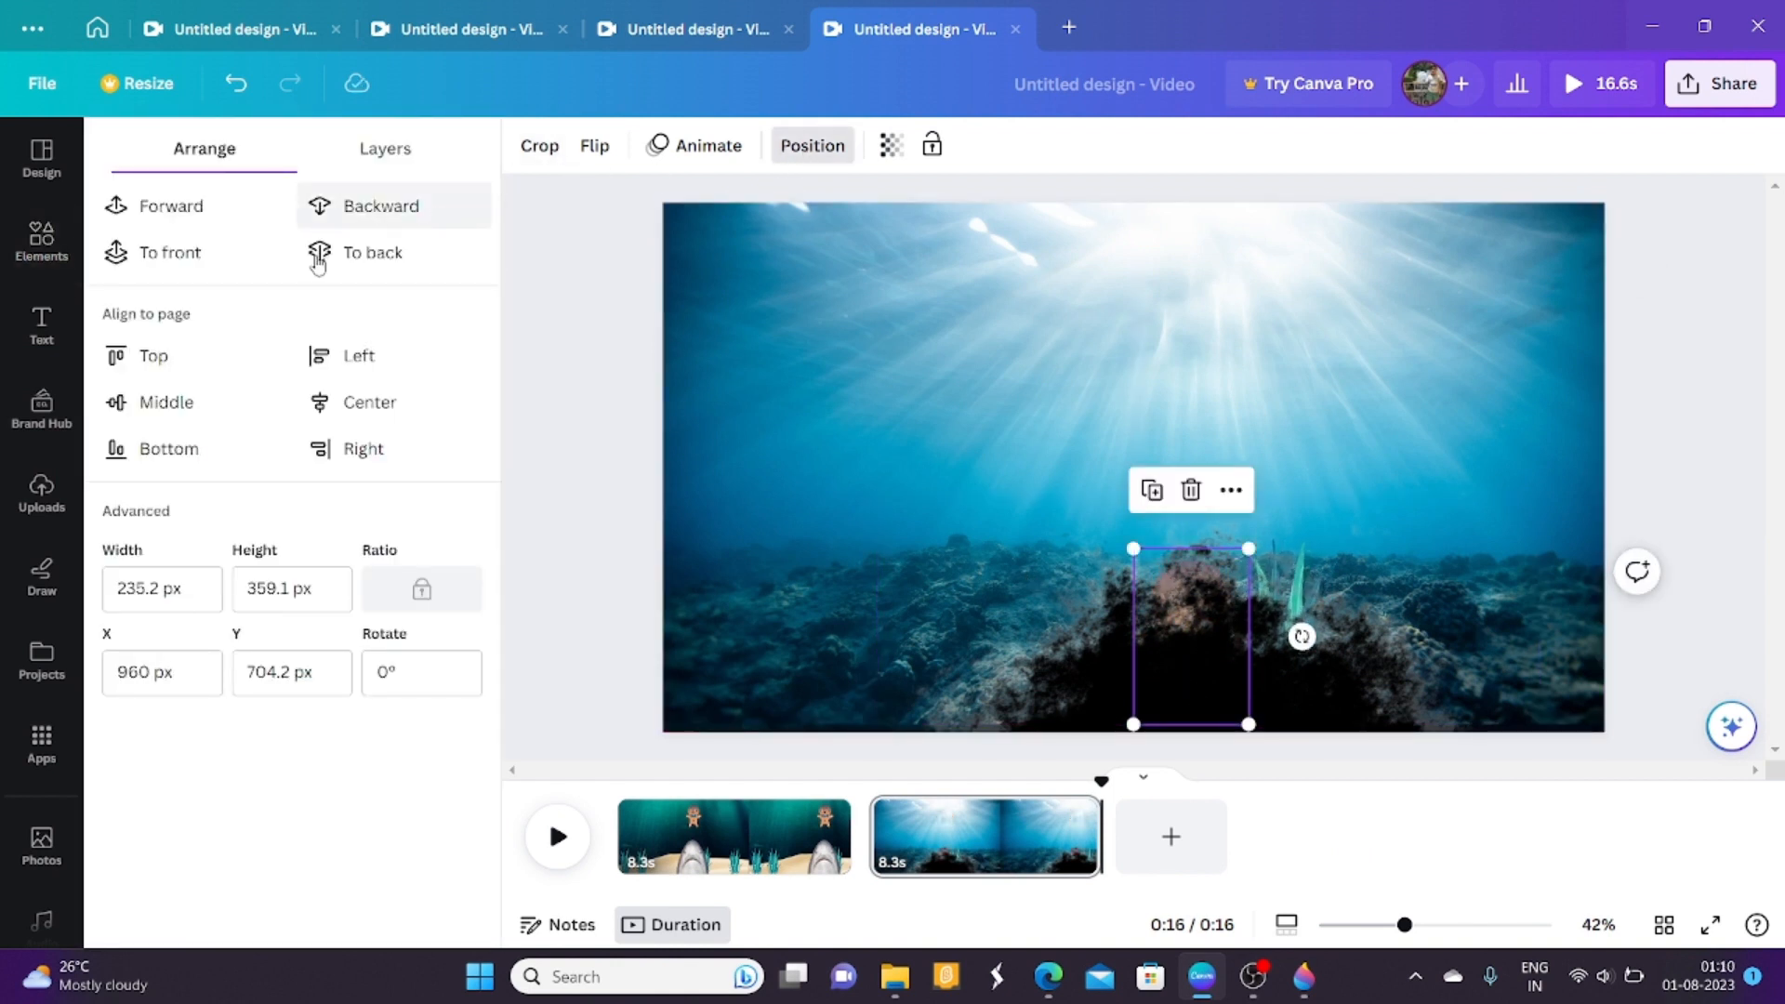
{"action": "left_click", "coordinate": [224, 206]}
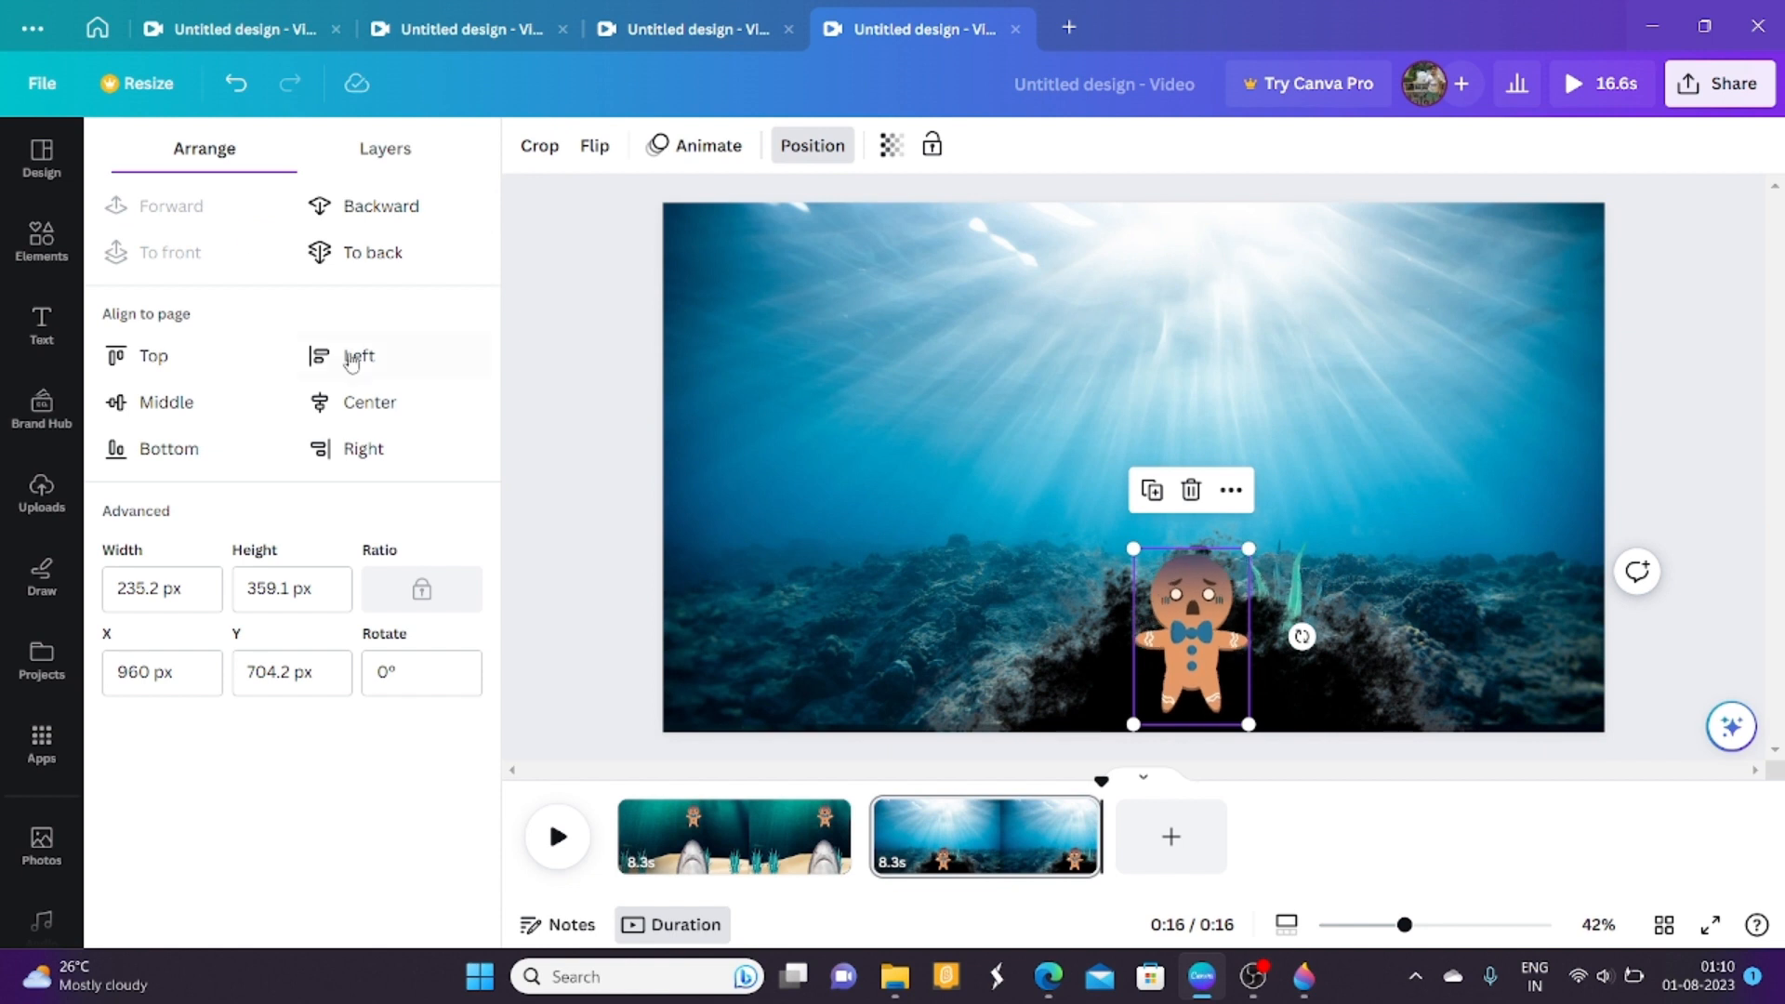
{"action": "left_click", "coordinate": [521, 437]}
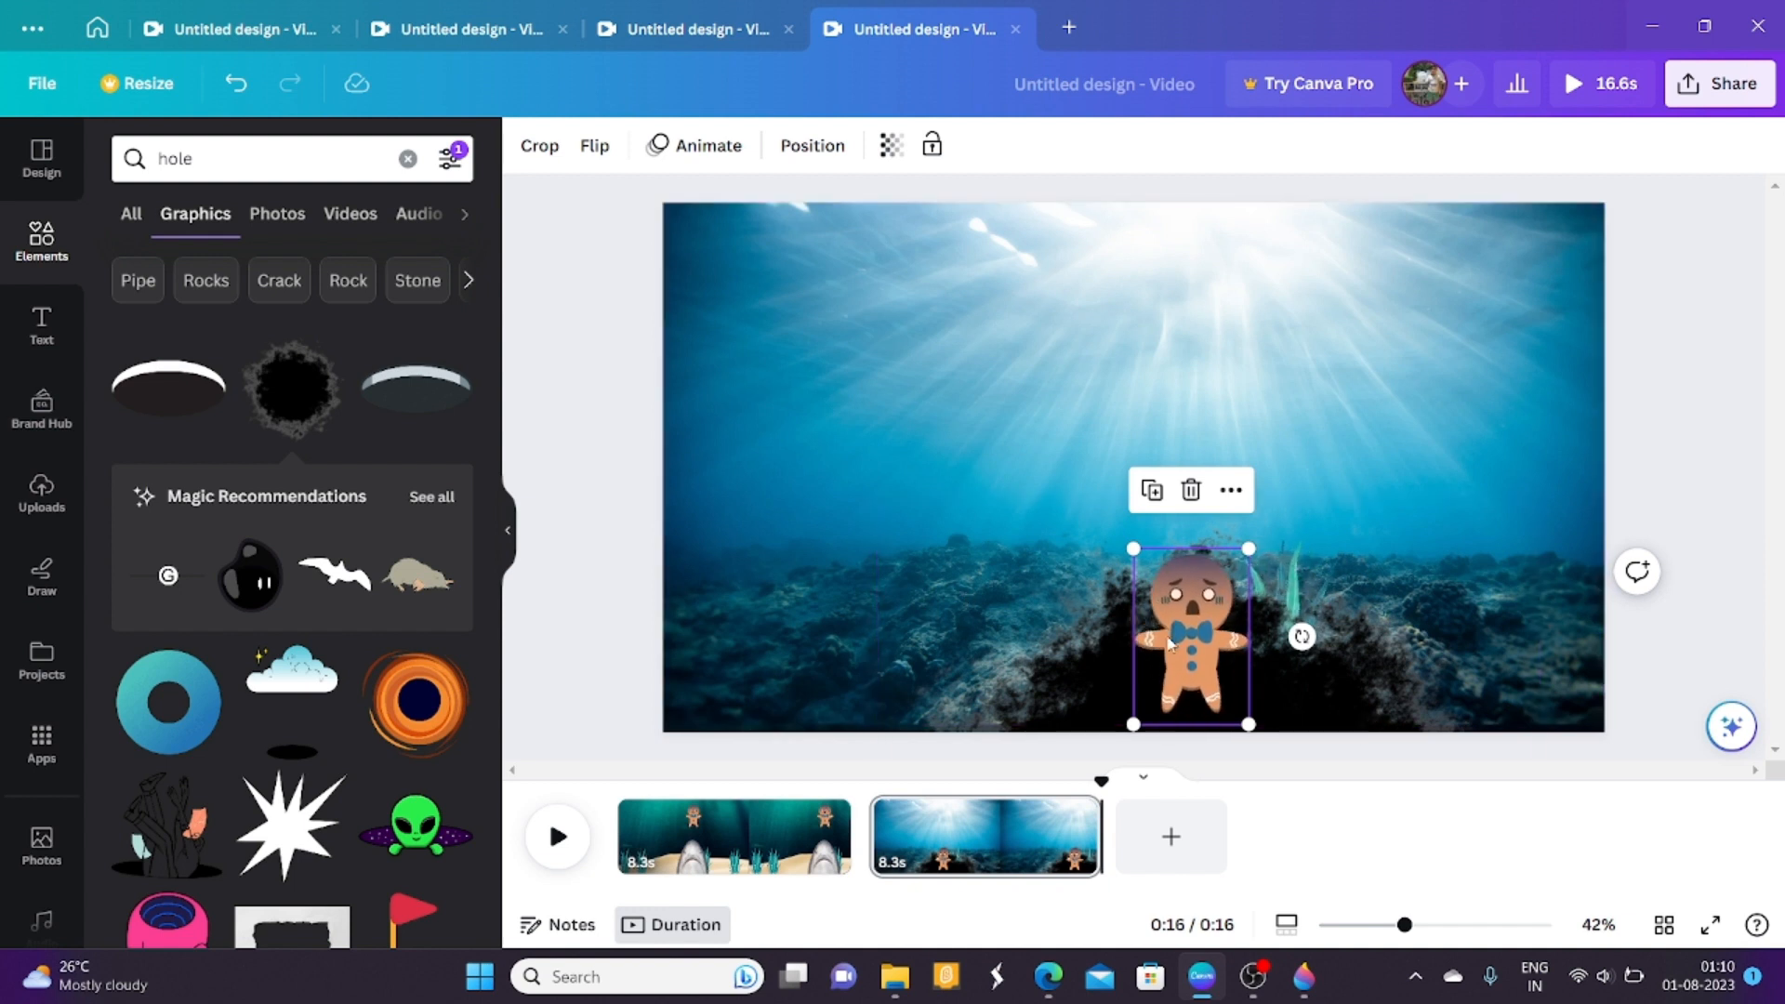
Duplicate the second page and move the gingerbread man up near the upper edge of the copy.
{"action": "left_click", "coordinate": [1078, 816]}
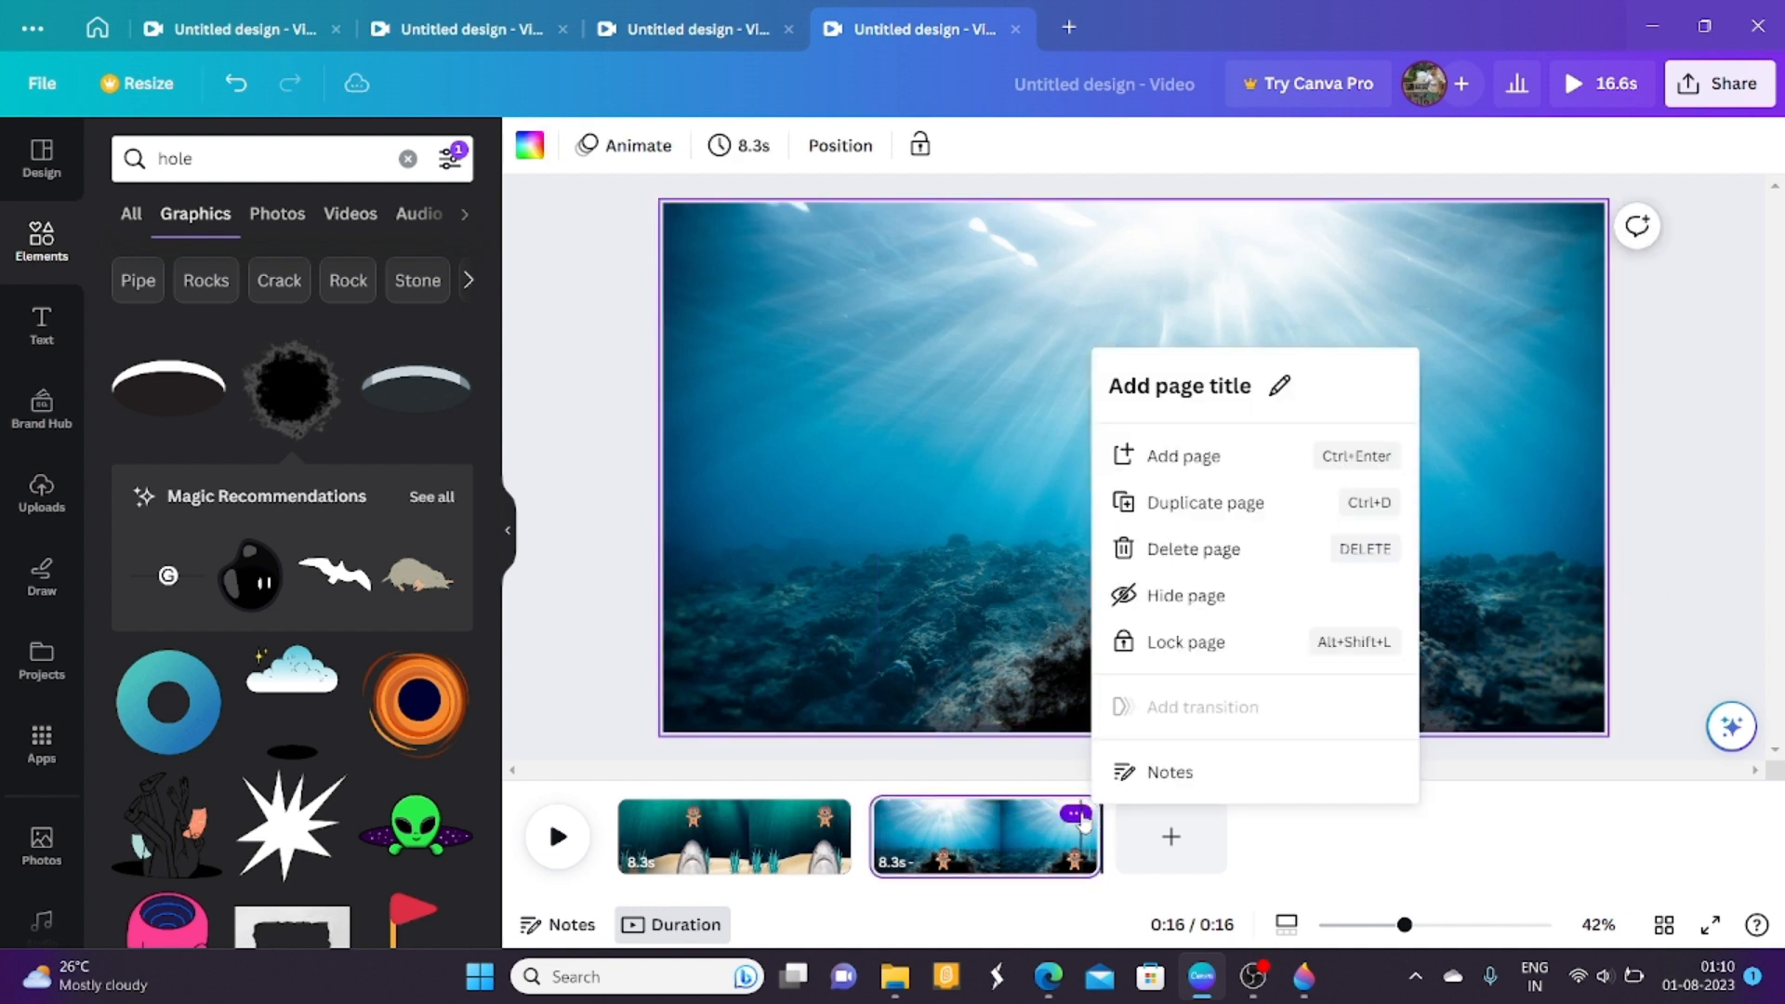
{"action": "left_click", "coordinate": [1190, 503]}
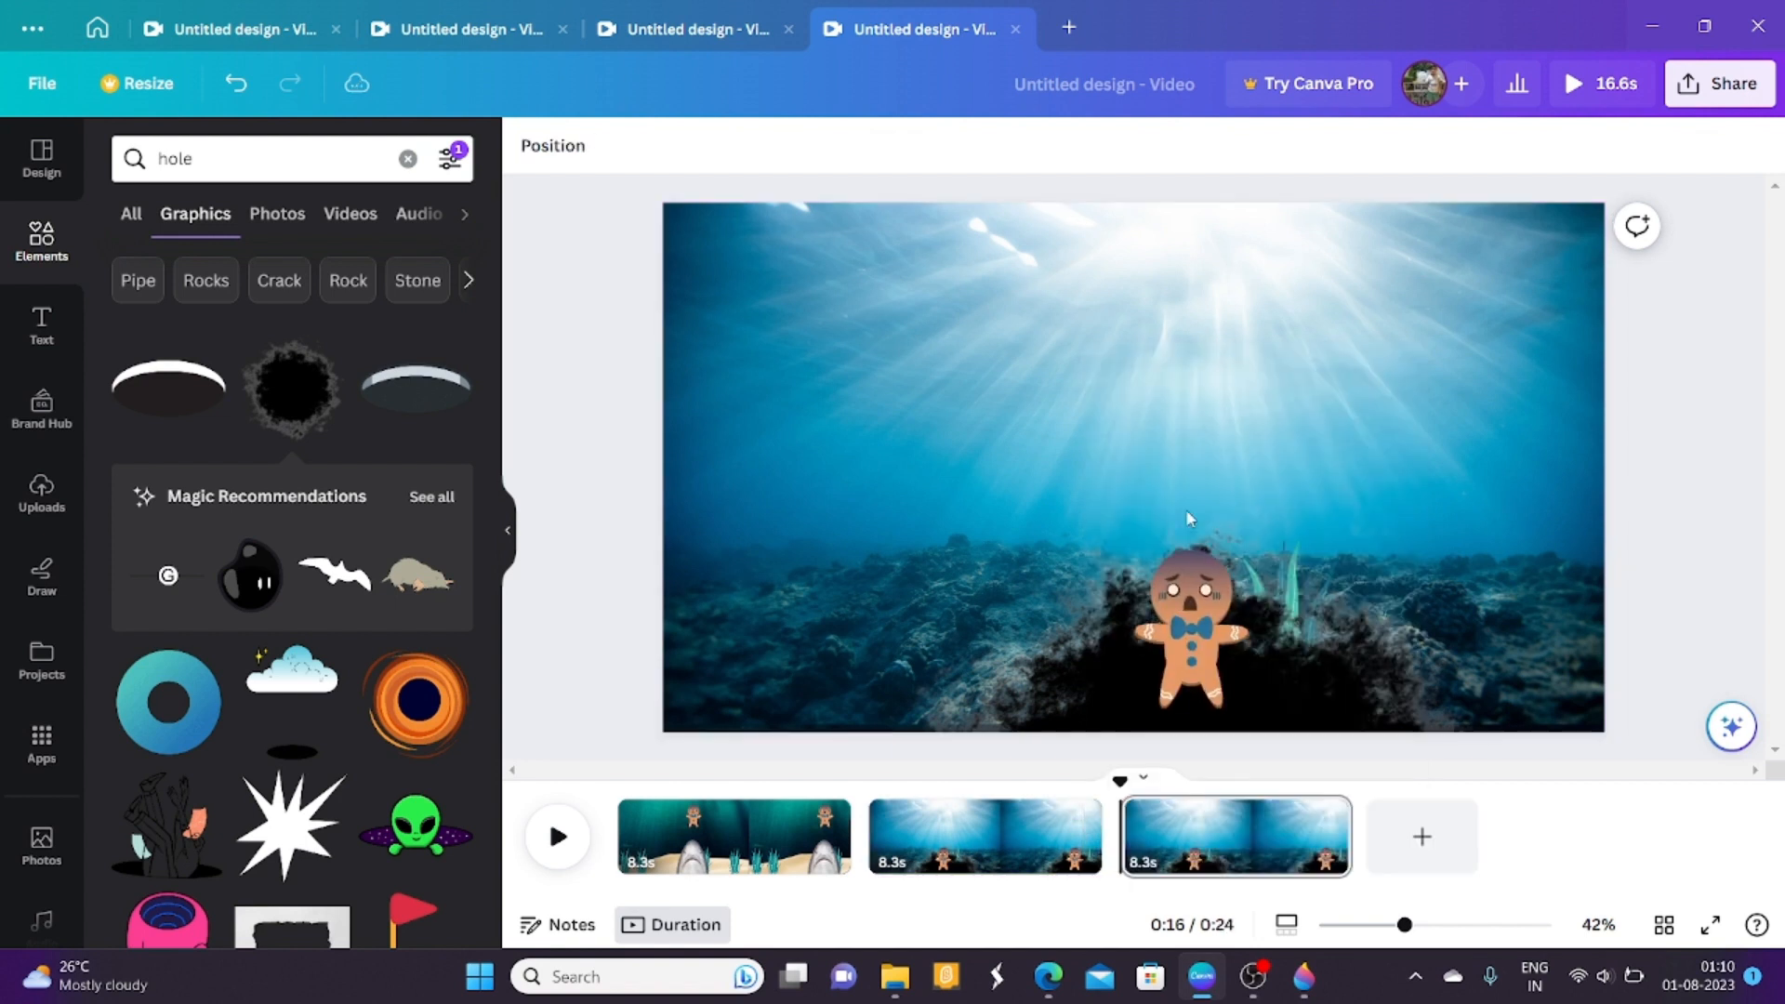
{"action": "left_click", "coordinate": [1199, 667]}
{"action": "left_click_drag", "start_coordinate": [1199, 667], "coordinate": [1177, 330]}
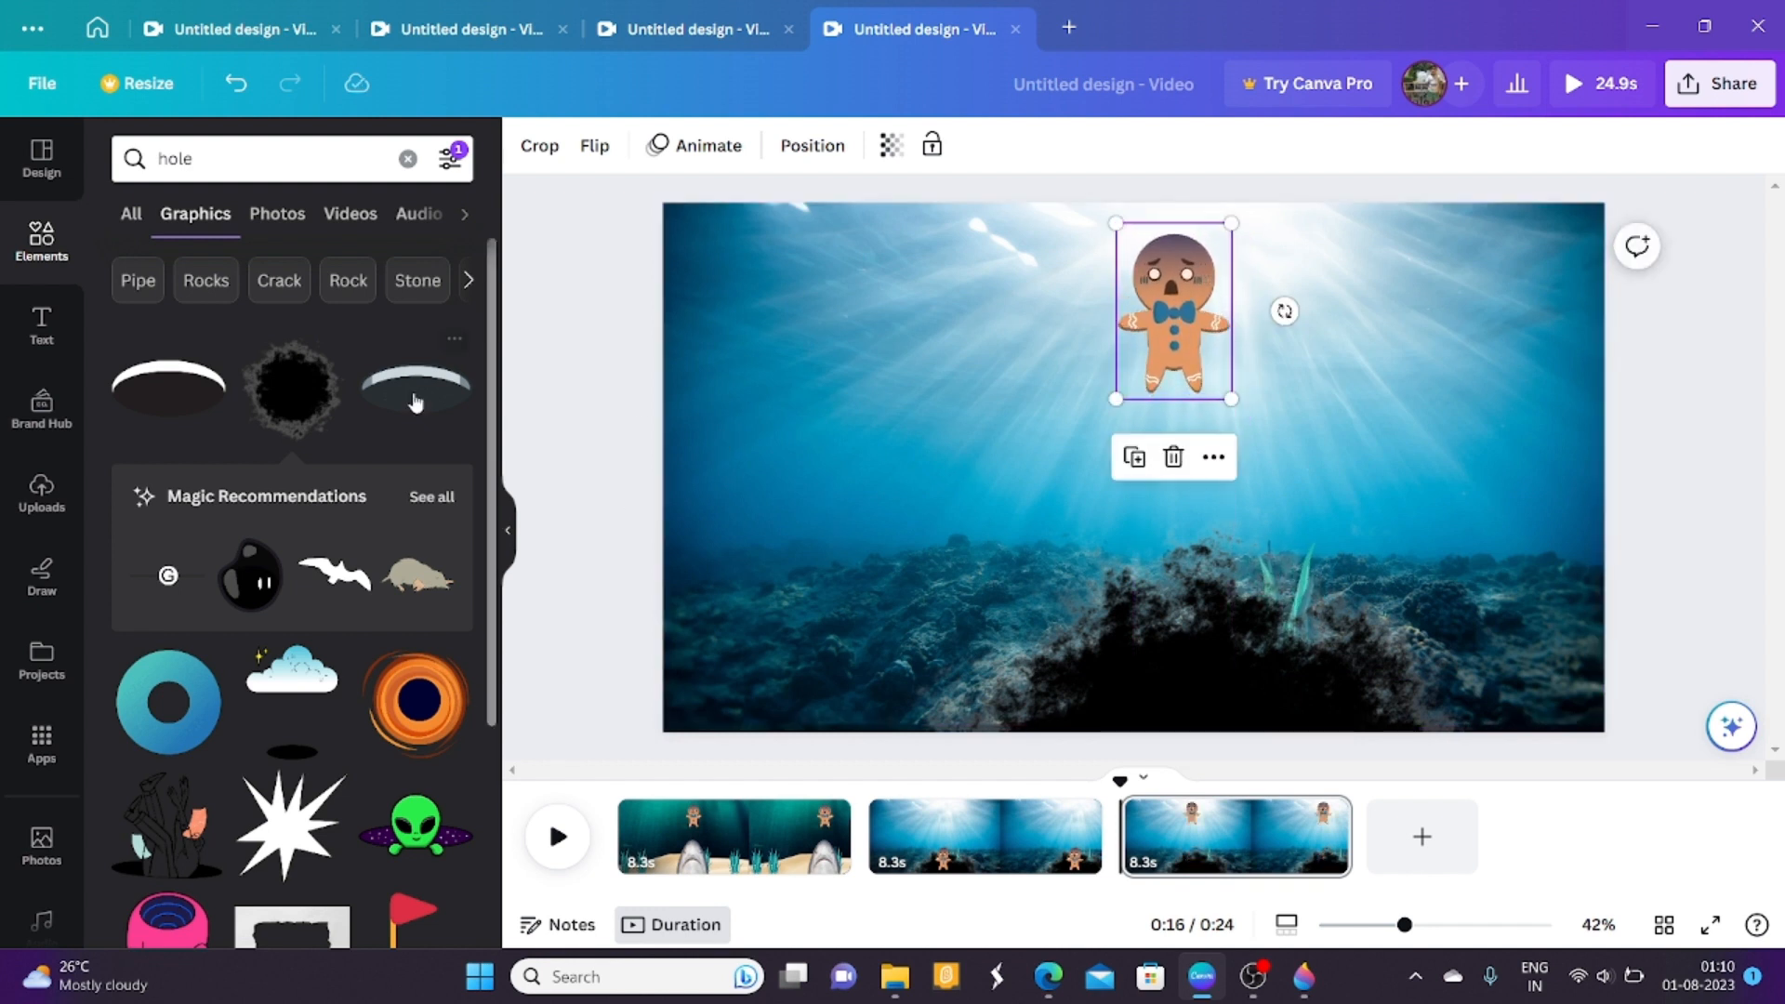
Insert the uploaded shark on the third page, enlarge it and place its head over the hole, covering the grass clump.
{"action": "left_click", "coordinate": [41, 498]}
{"action": "left_click", "coordinate": [170, 456]}
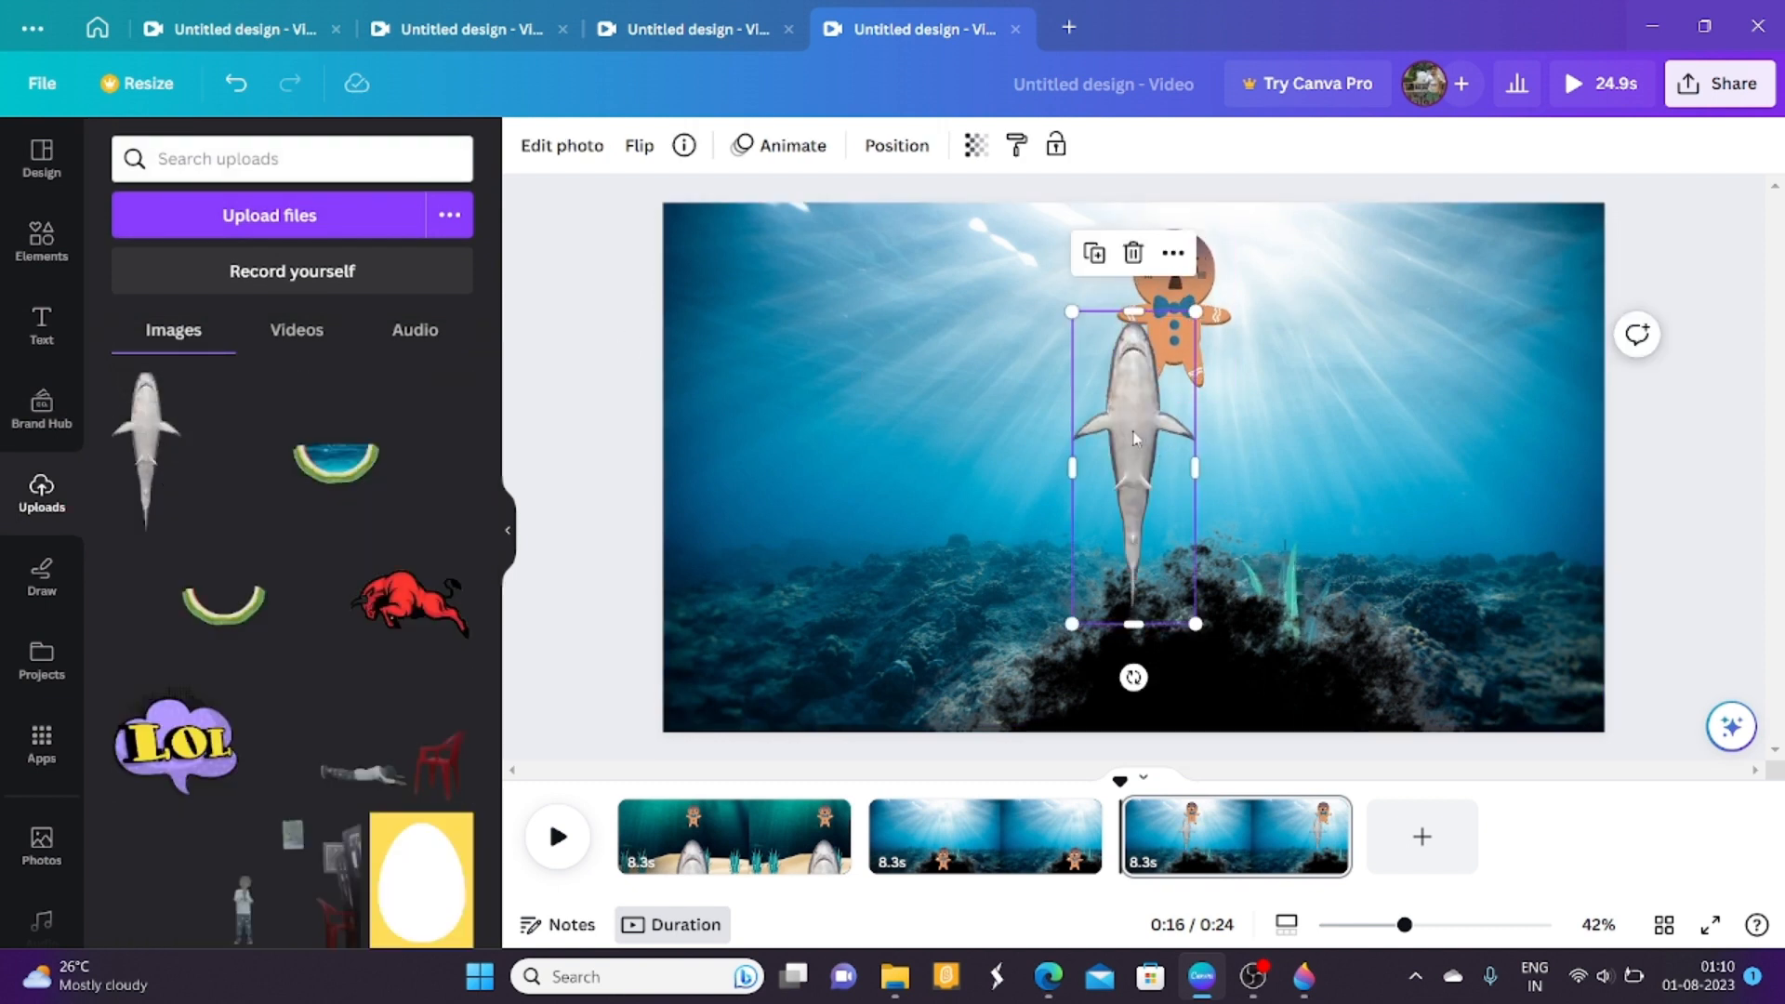
{"action": "left_click_drag", "start_coordinate": [1160, 462], "coordinate": [1203, 549]}
{"action": "left_click_drag", "start_coordinate": [1239, 399], "coordinate": [1608, 176]}
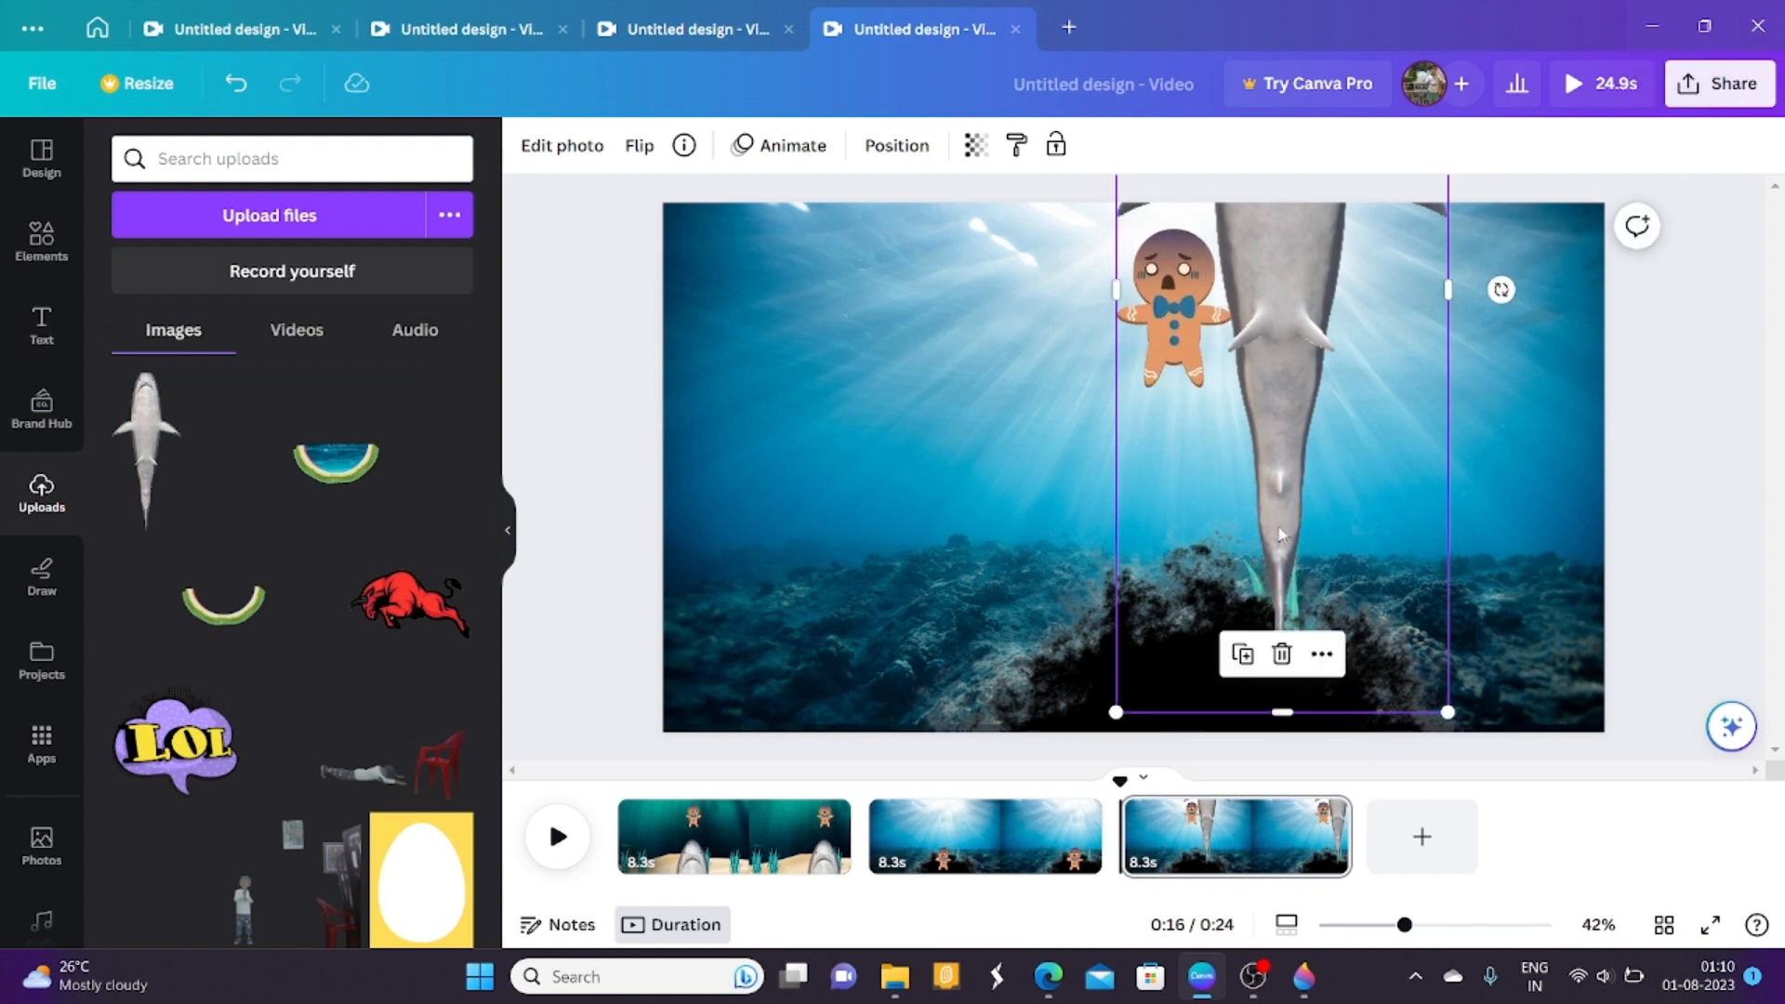
{"action": "left_click_drag", "start_coordinate": [1295, 391], "coordinate": [1221, 941]}
{"action": "left_click_drag", "start_coordinate": [1042, 417], "coordinate": [169, 33]}
{"action": "left_click_drag", "start_coordinate": [1107, 376], "coordinate": [1204, 1000]}
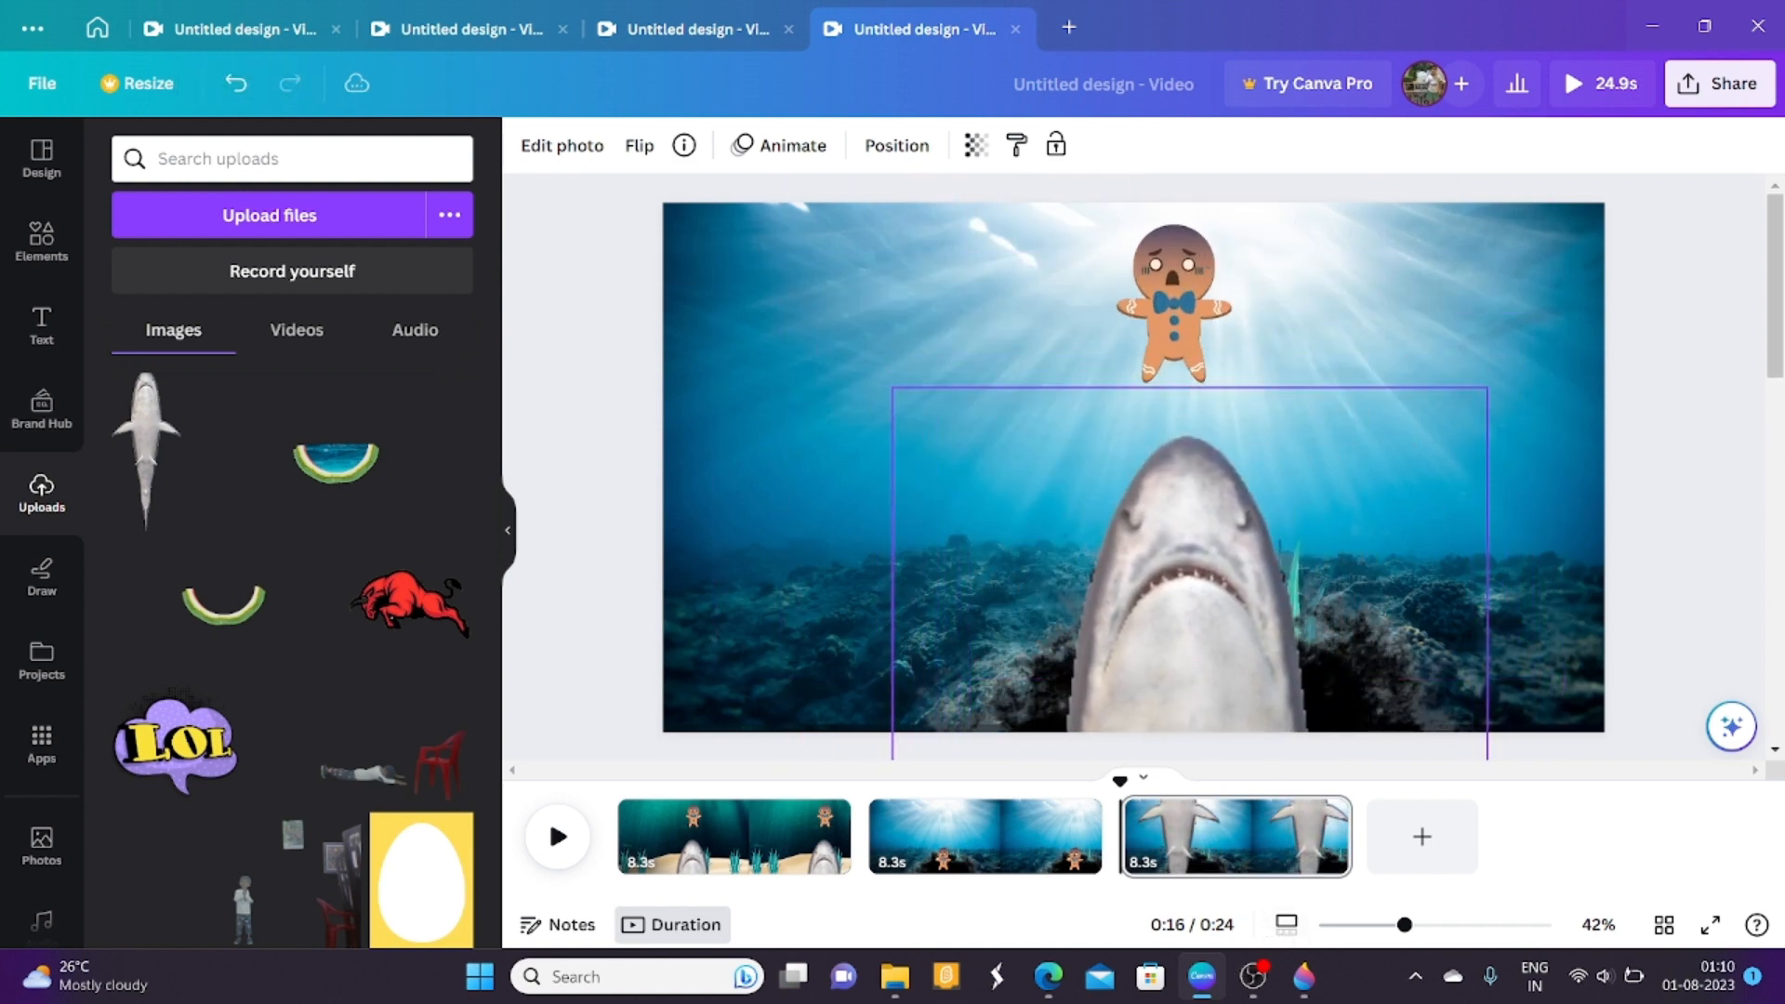
{"action": "left_click_drag", "start_coordinate": [1186, 635], "coordinate": [1185, 647]}
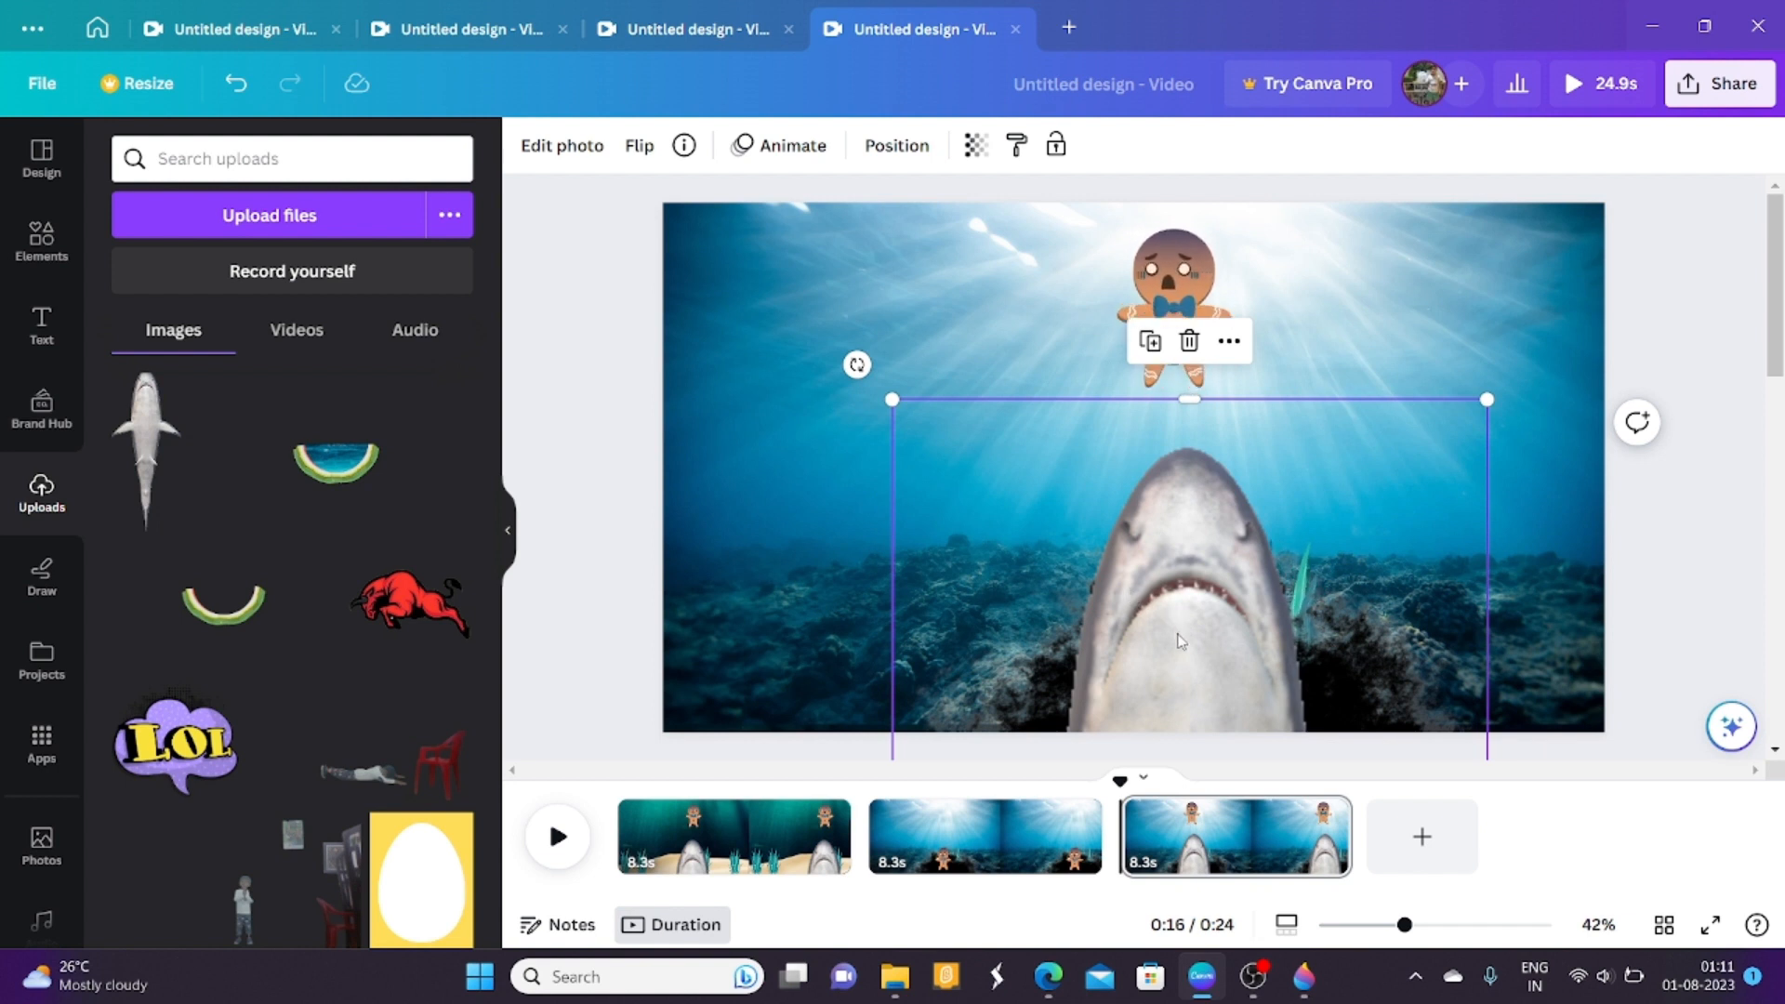
{"action": "left_click_drag", "start_coordinate": [1179, 641], "coordinate": [1210, 668]}
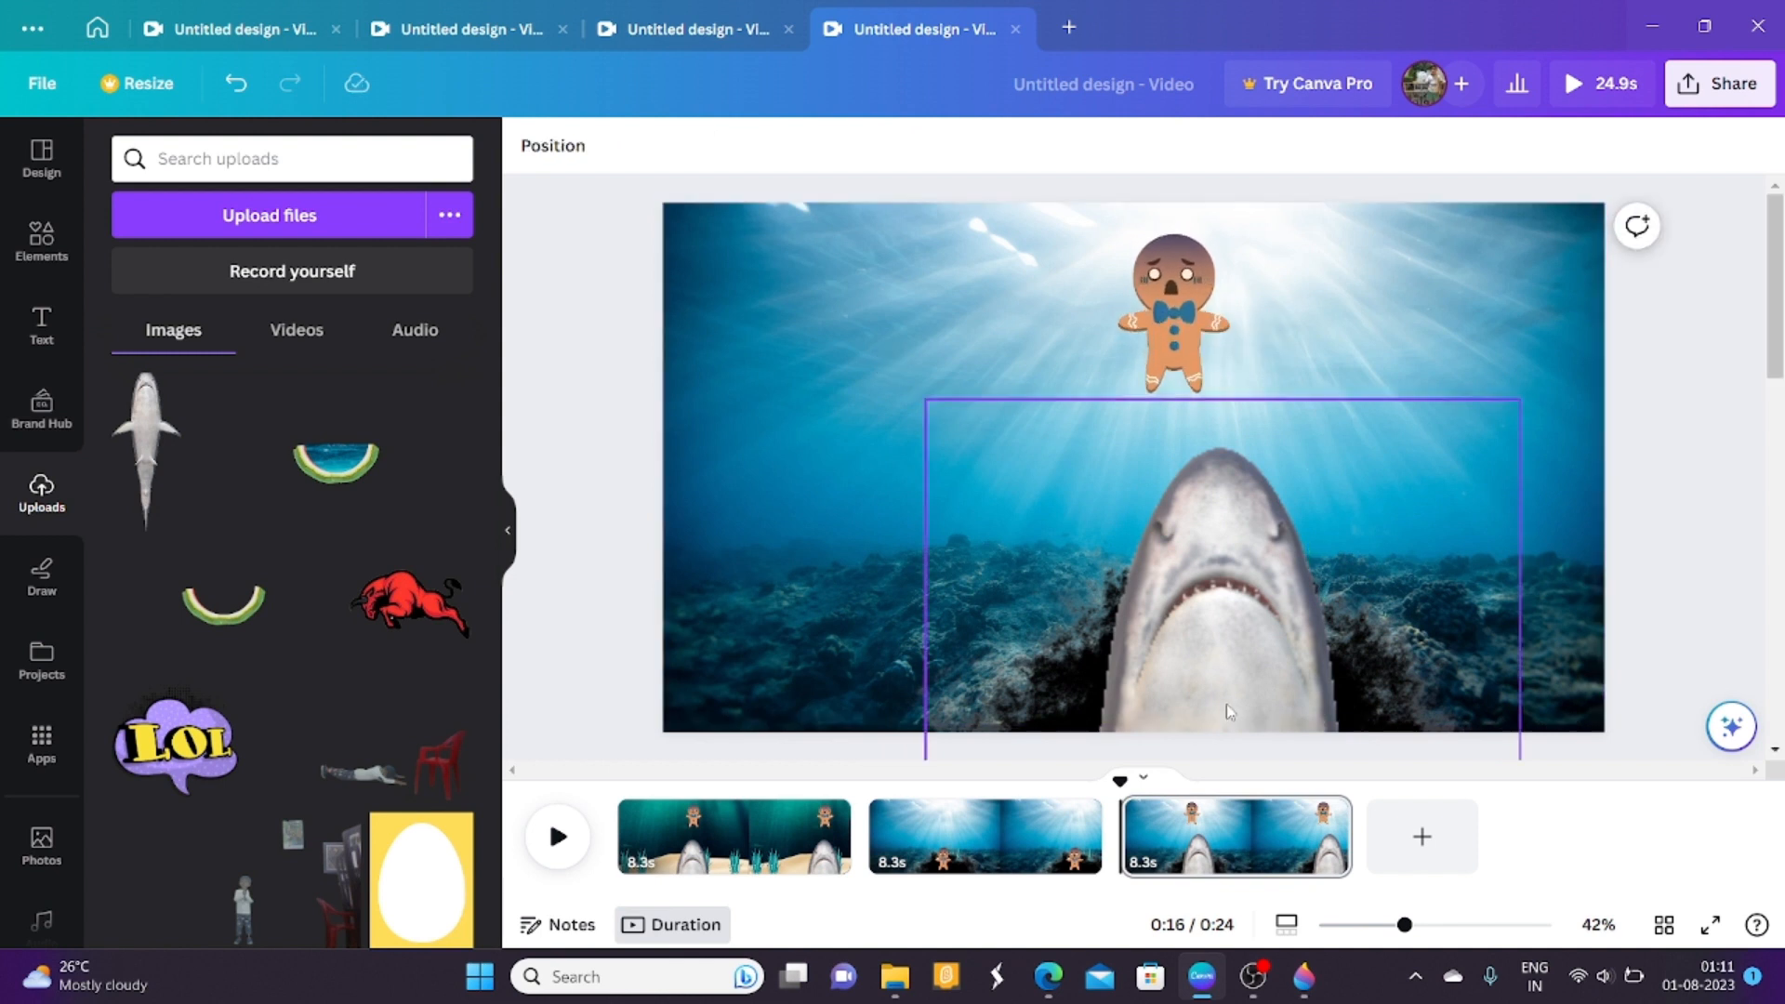
Duplicate the third page and search the photos for "underwater".
{"action": "left_click", "coordinate": [1327, 814]}
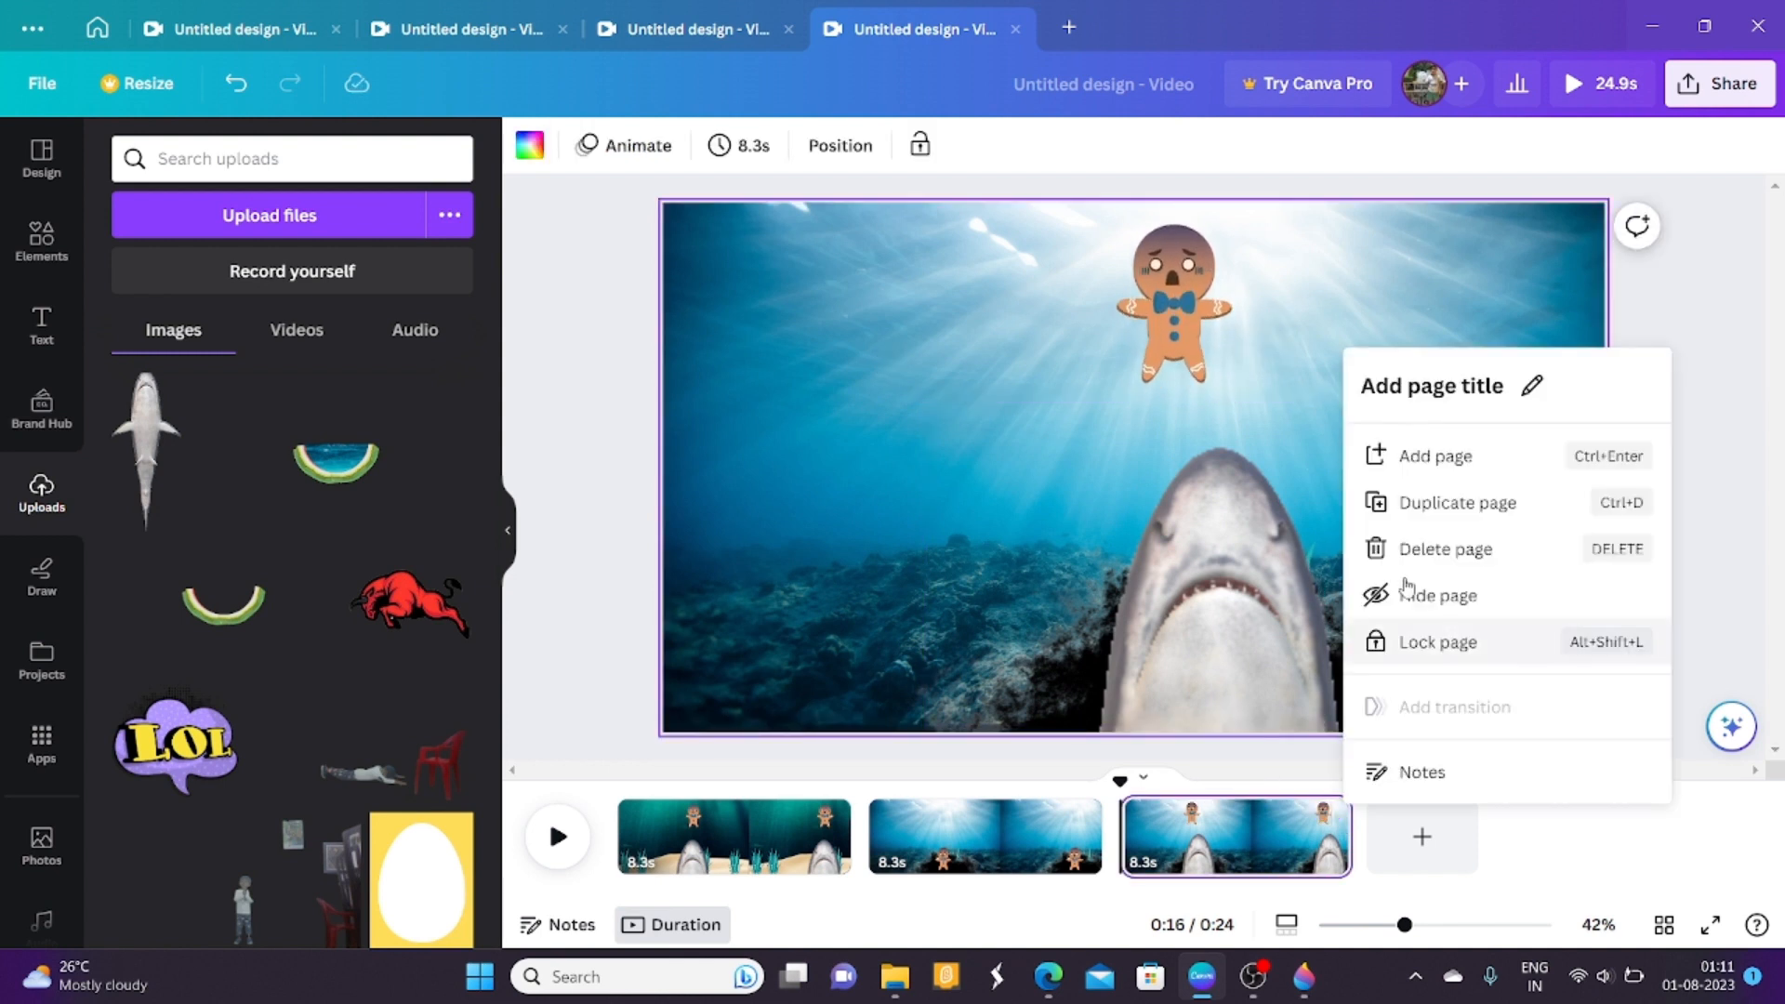
{"action": "left_click", "coordinate": [1431, 507]}
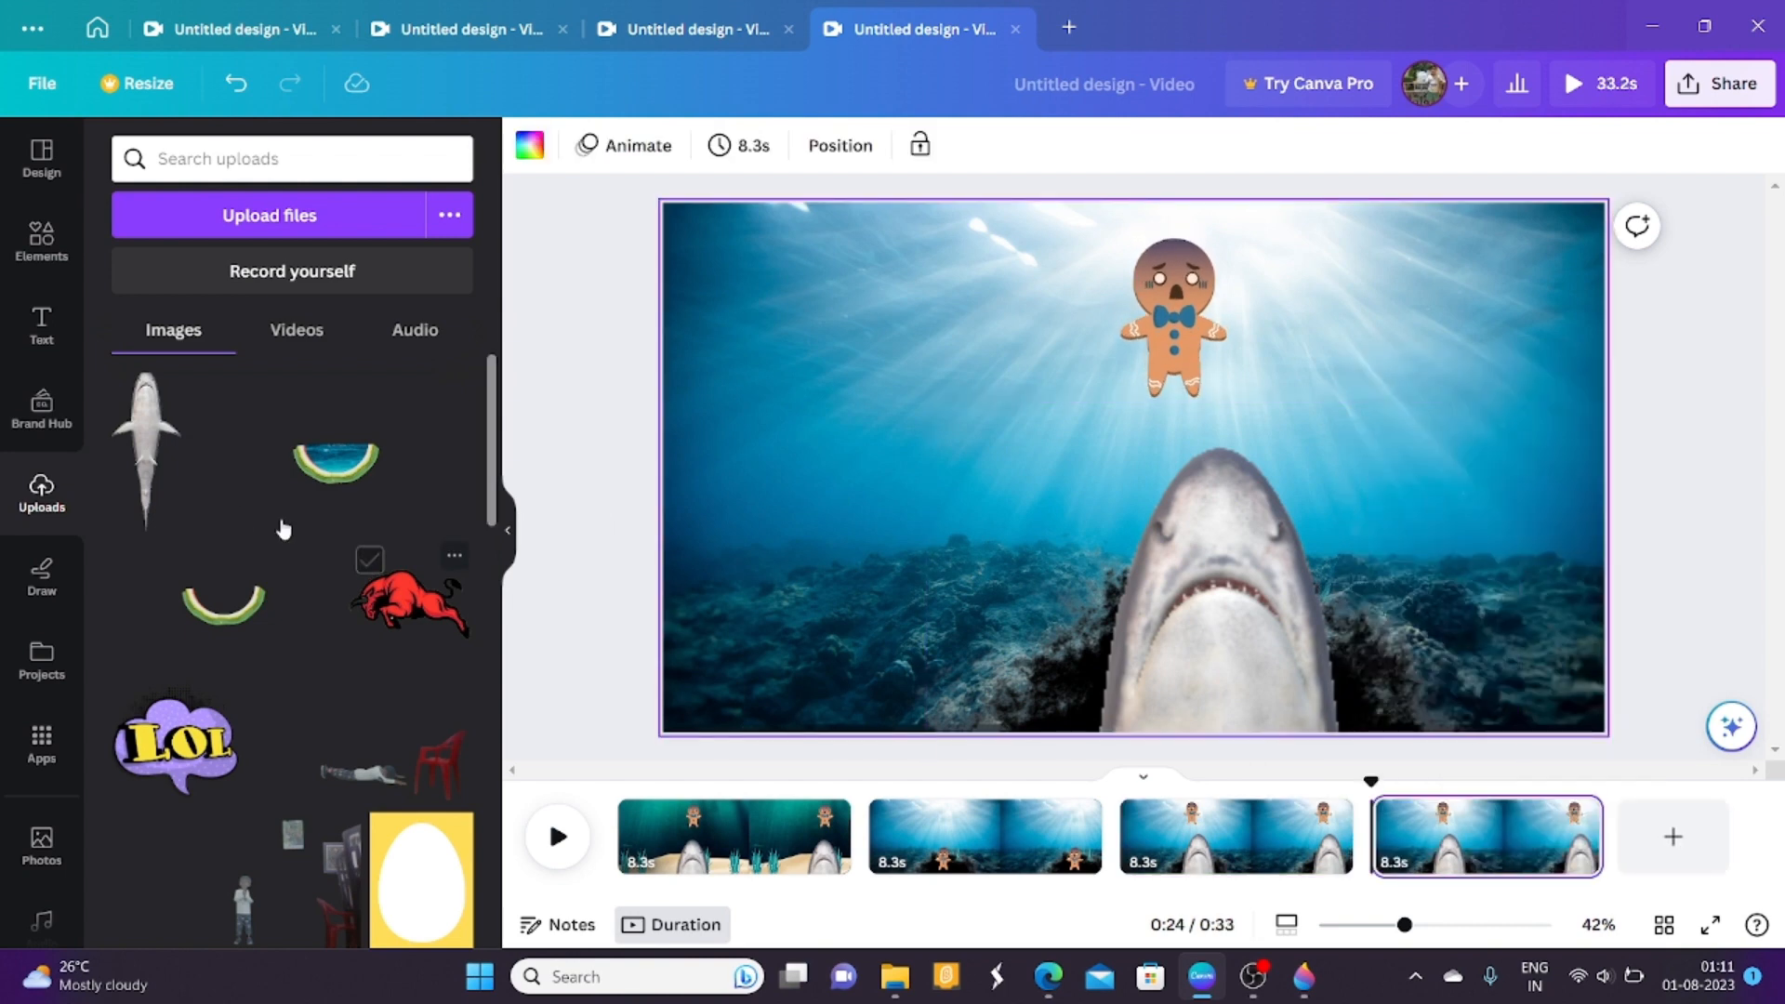
{"action": "left_click_drag", "start_coordinate": [92, 466], "coordinate": [89, 727]}
{"action": "scroll", "coordinate": [89, 729], "scroll_direction": "down", "scroll_amount": 2}
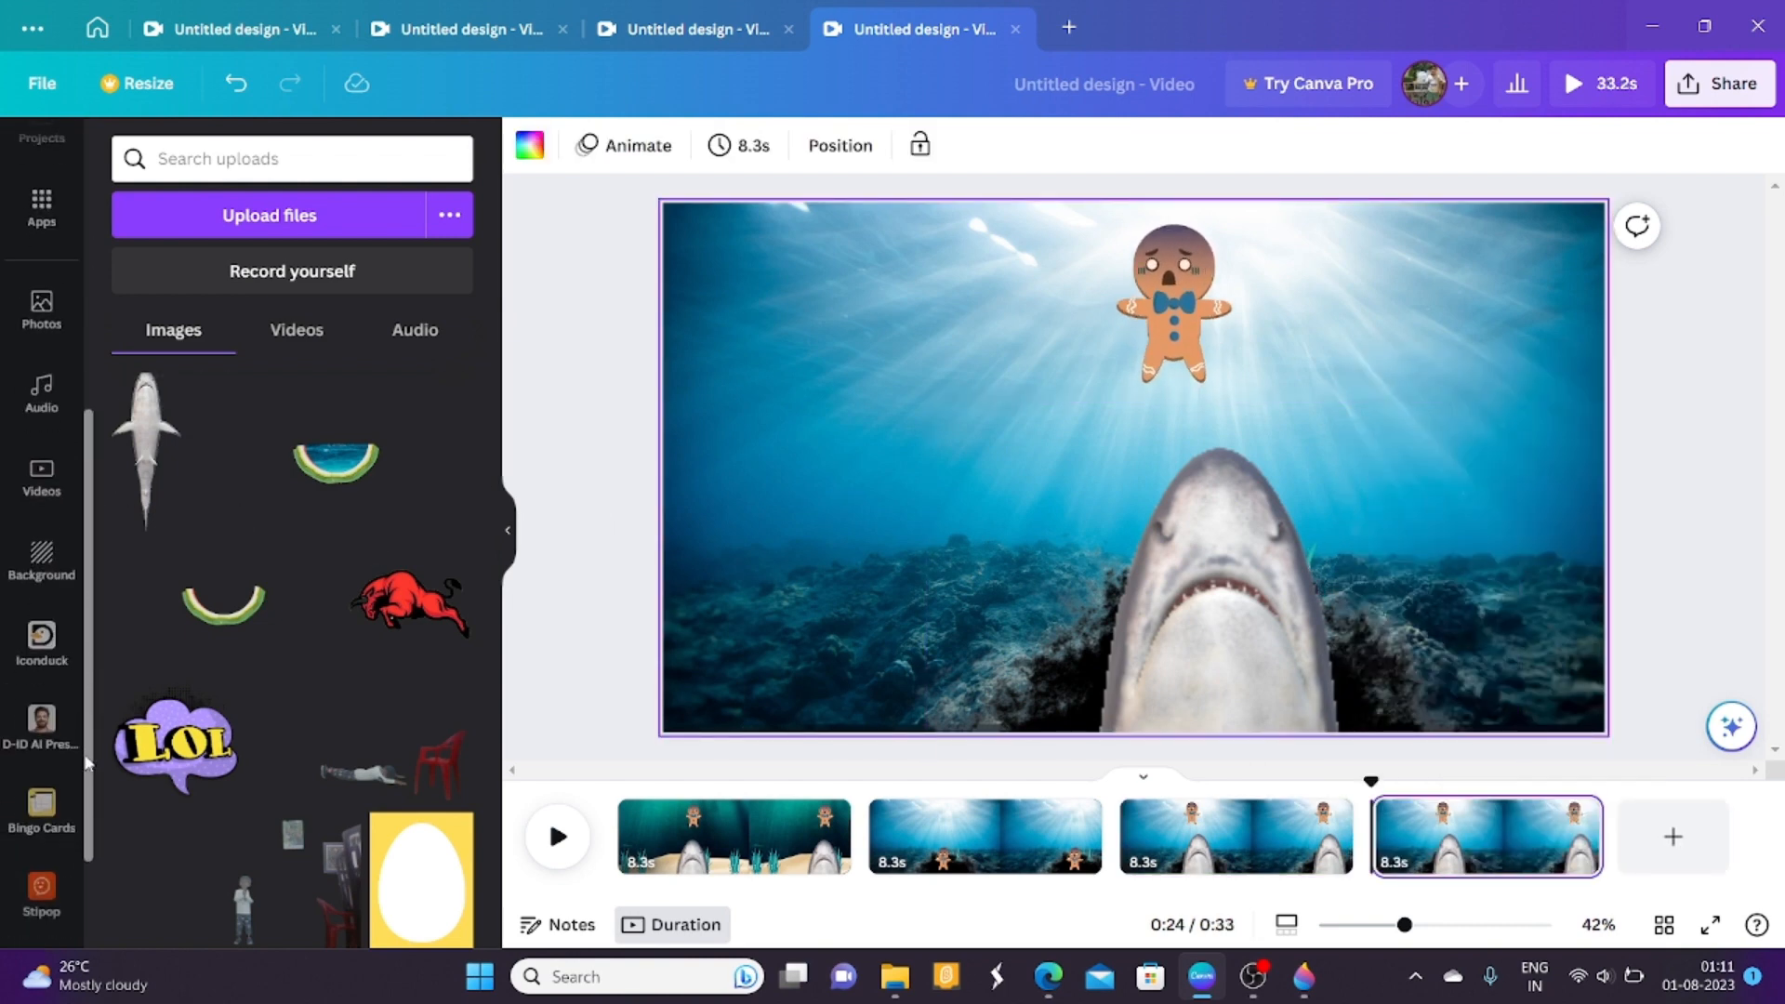
{"action": "left_click", "coordinate": [41, 346]}
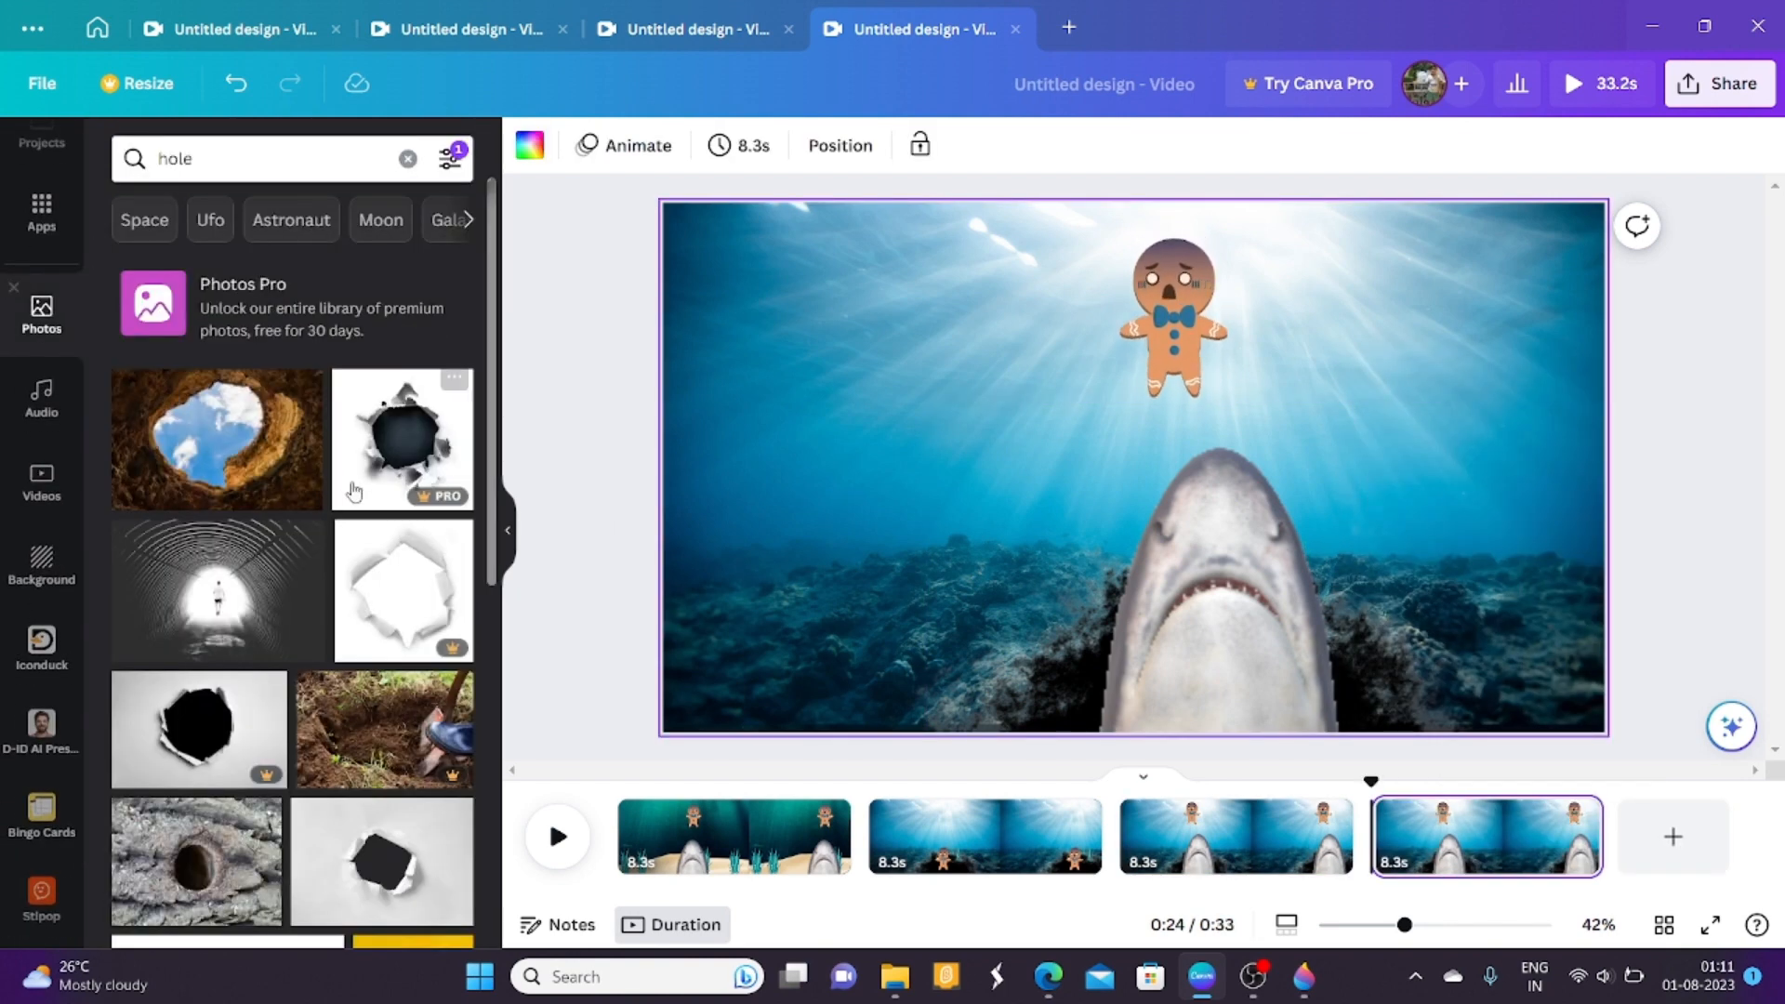
{"action": "left_click", "coordinate": [206, 154]}
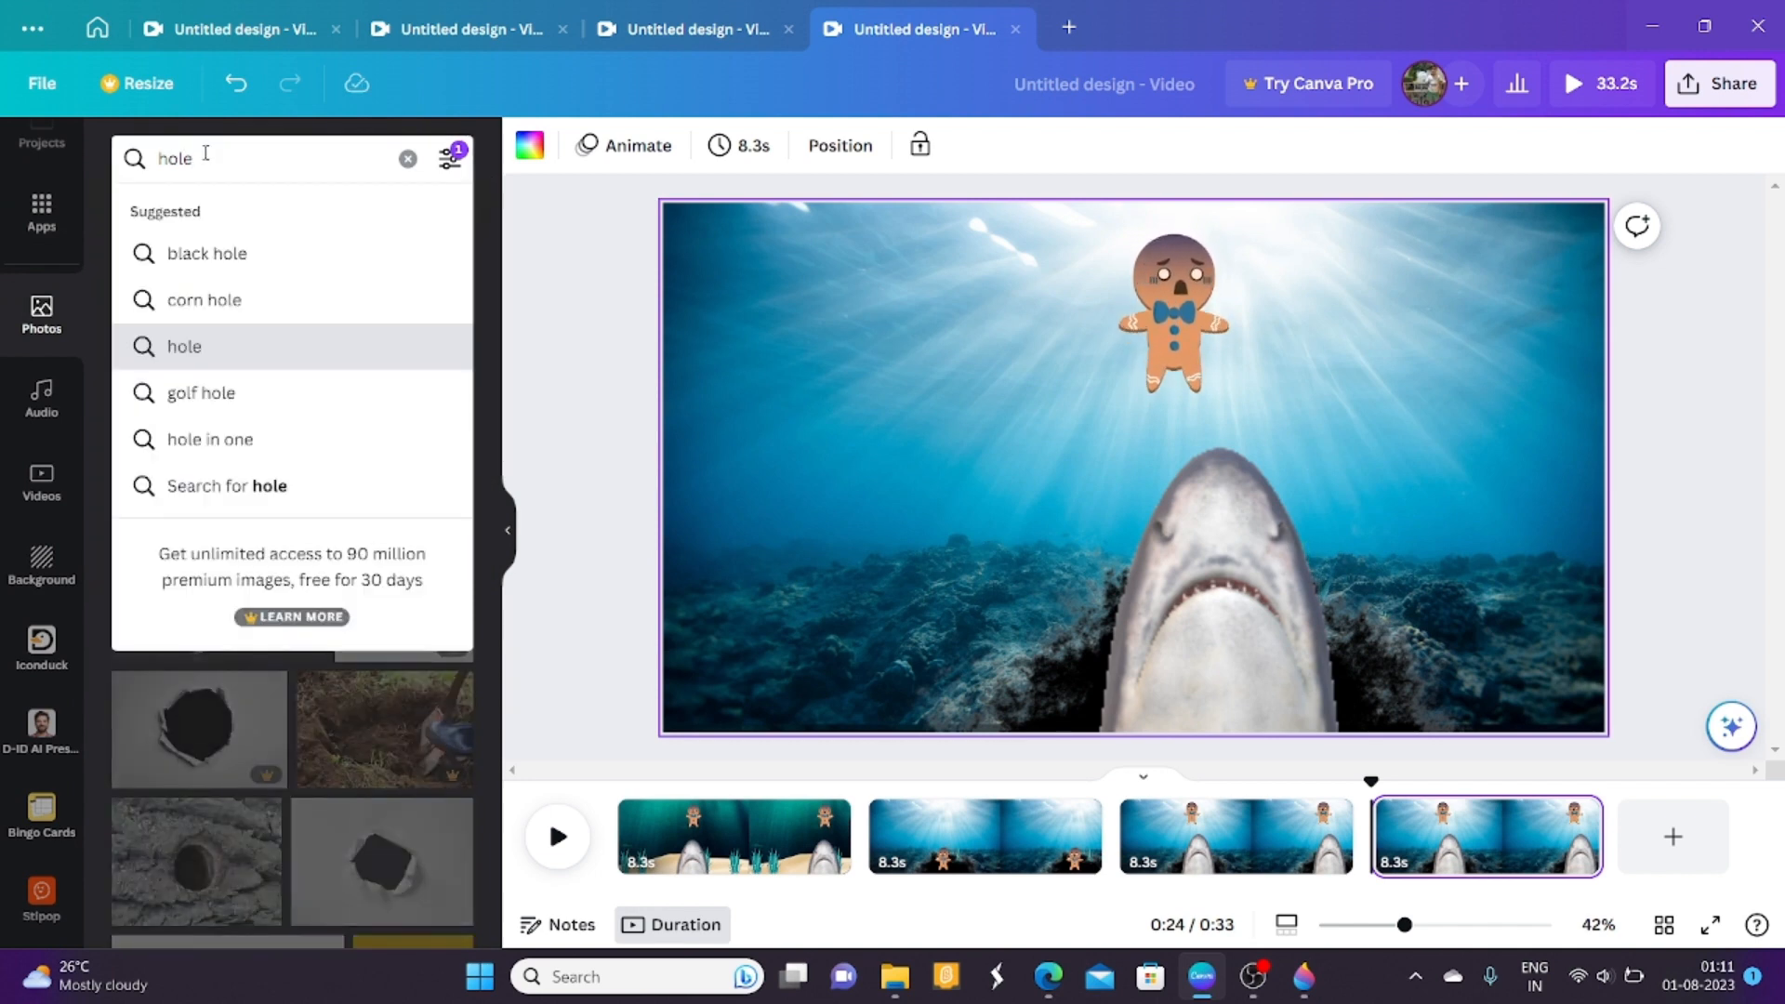
{"action": "key", "text": "BackSpace"}
{"action": "key", "text": "BackSpace"}
{"action": "key", "text": "BackSpace"}
{"action": "key", "text": "BackSpace"}
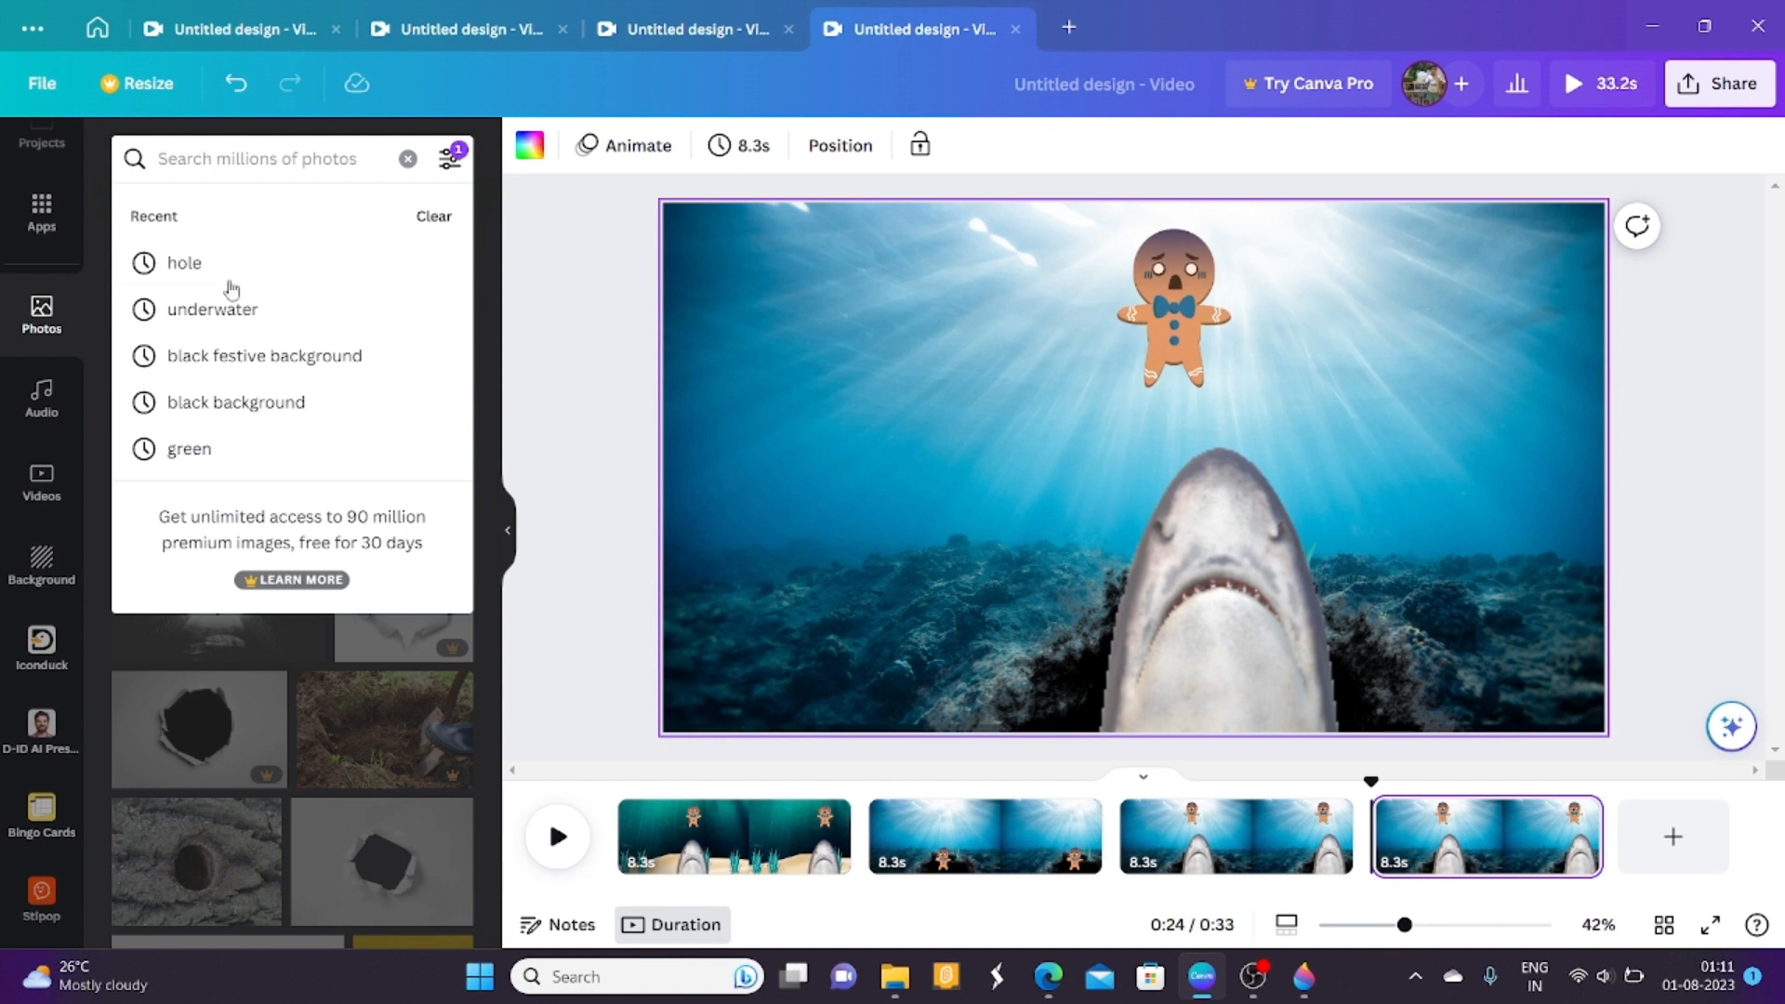
{"action": "left_click", "coordinate": [231, 307]}
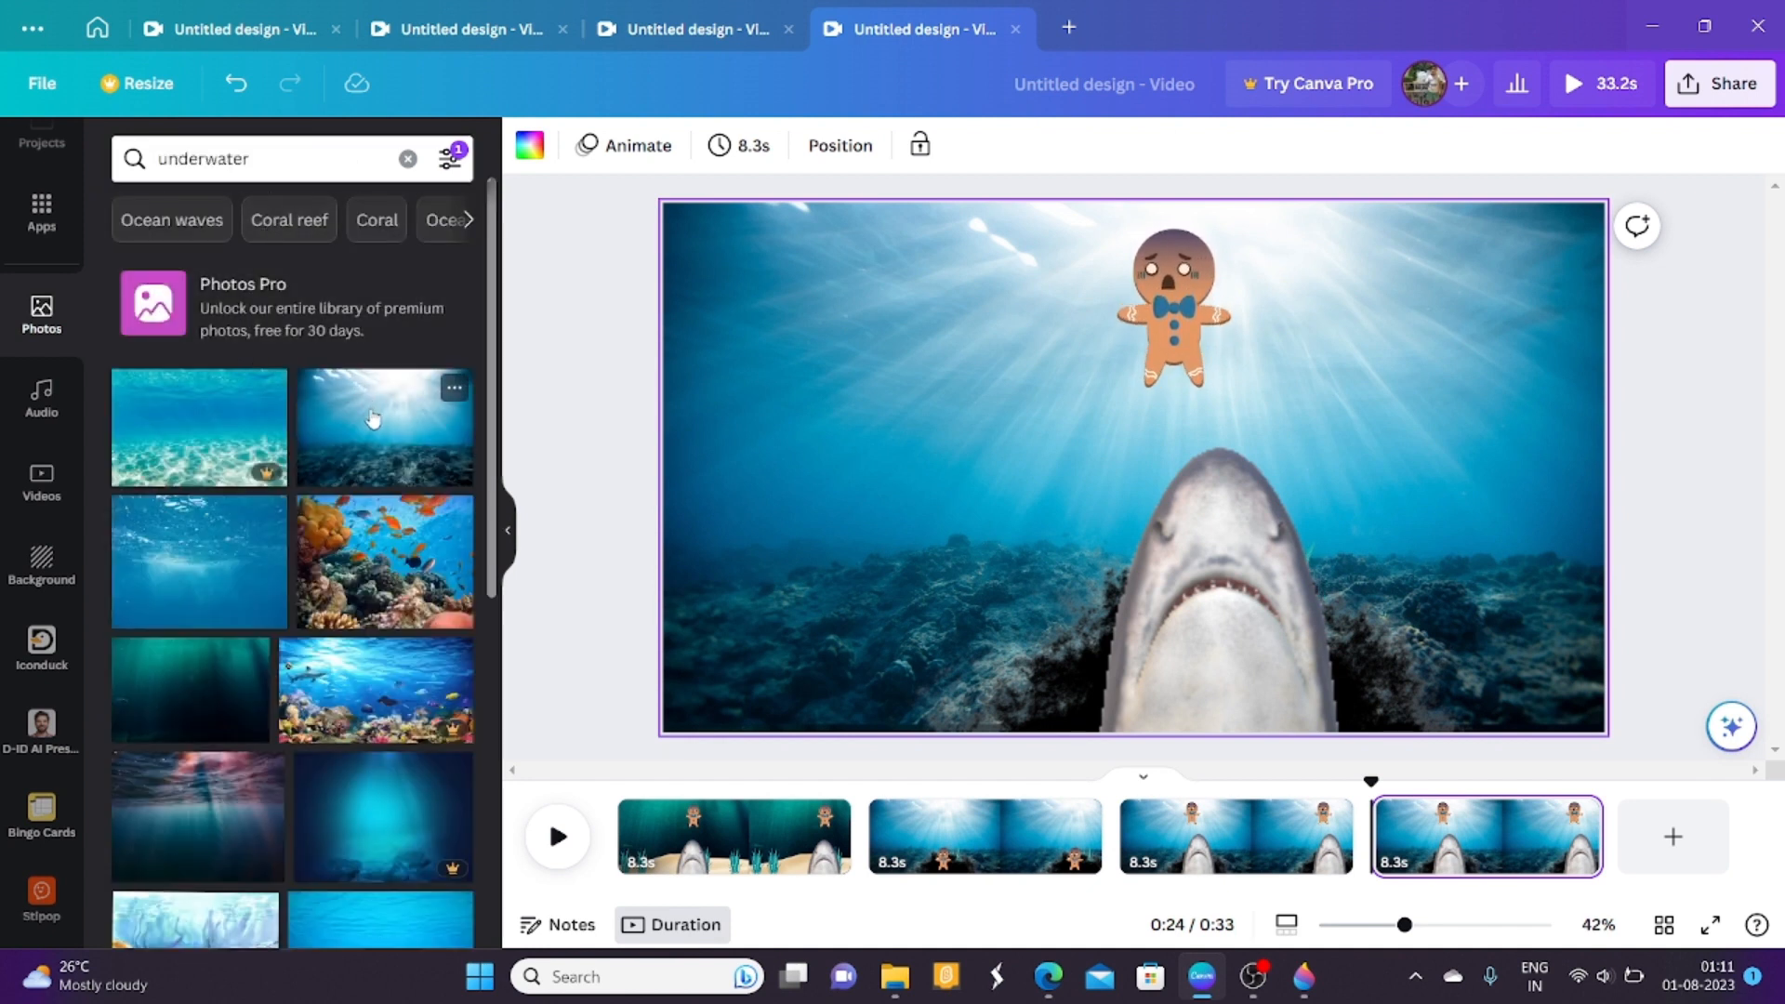
Insert the rippling blue water photo on the fourth page and stretch it to fill the whole page, 1920 by 1080 px.
{"action": "left_click", "coordinate": [220, 583]}
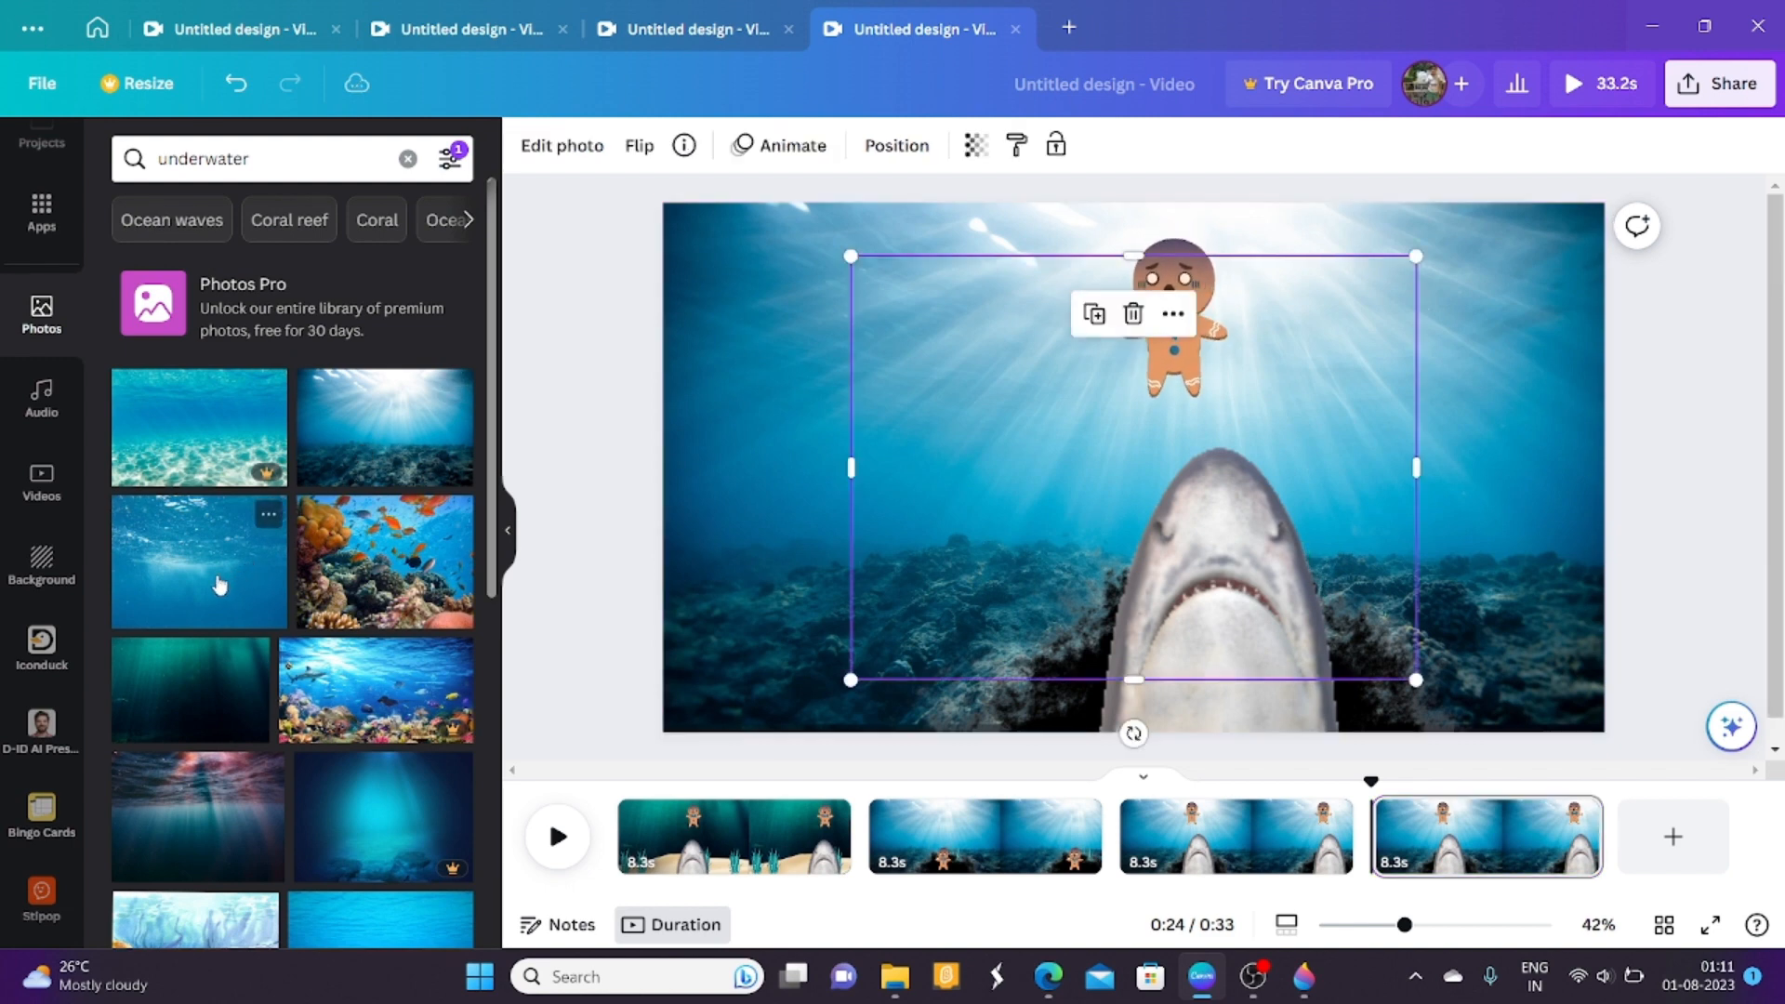
{"action": "left_click_drag", "start_coordinate": [1052, 521], "coordinate": [872, 458]}
{"action": "left_click_drag", "start_coordinate": [1229, 629], "coordinate": [1368, 735]}
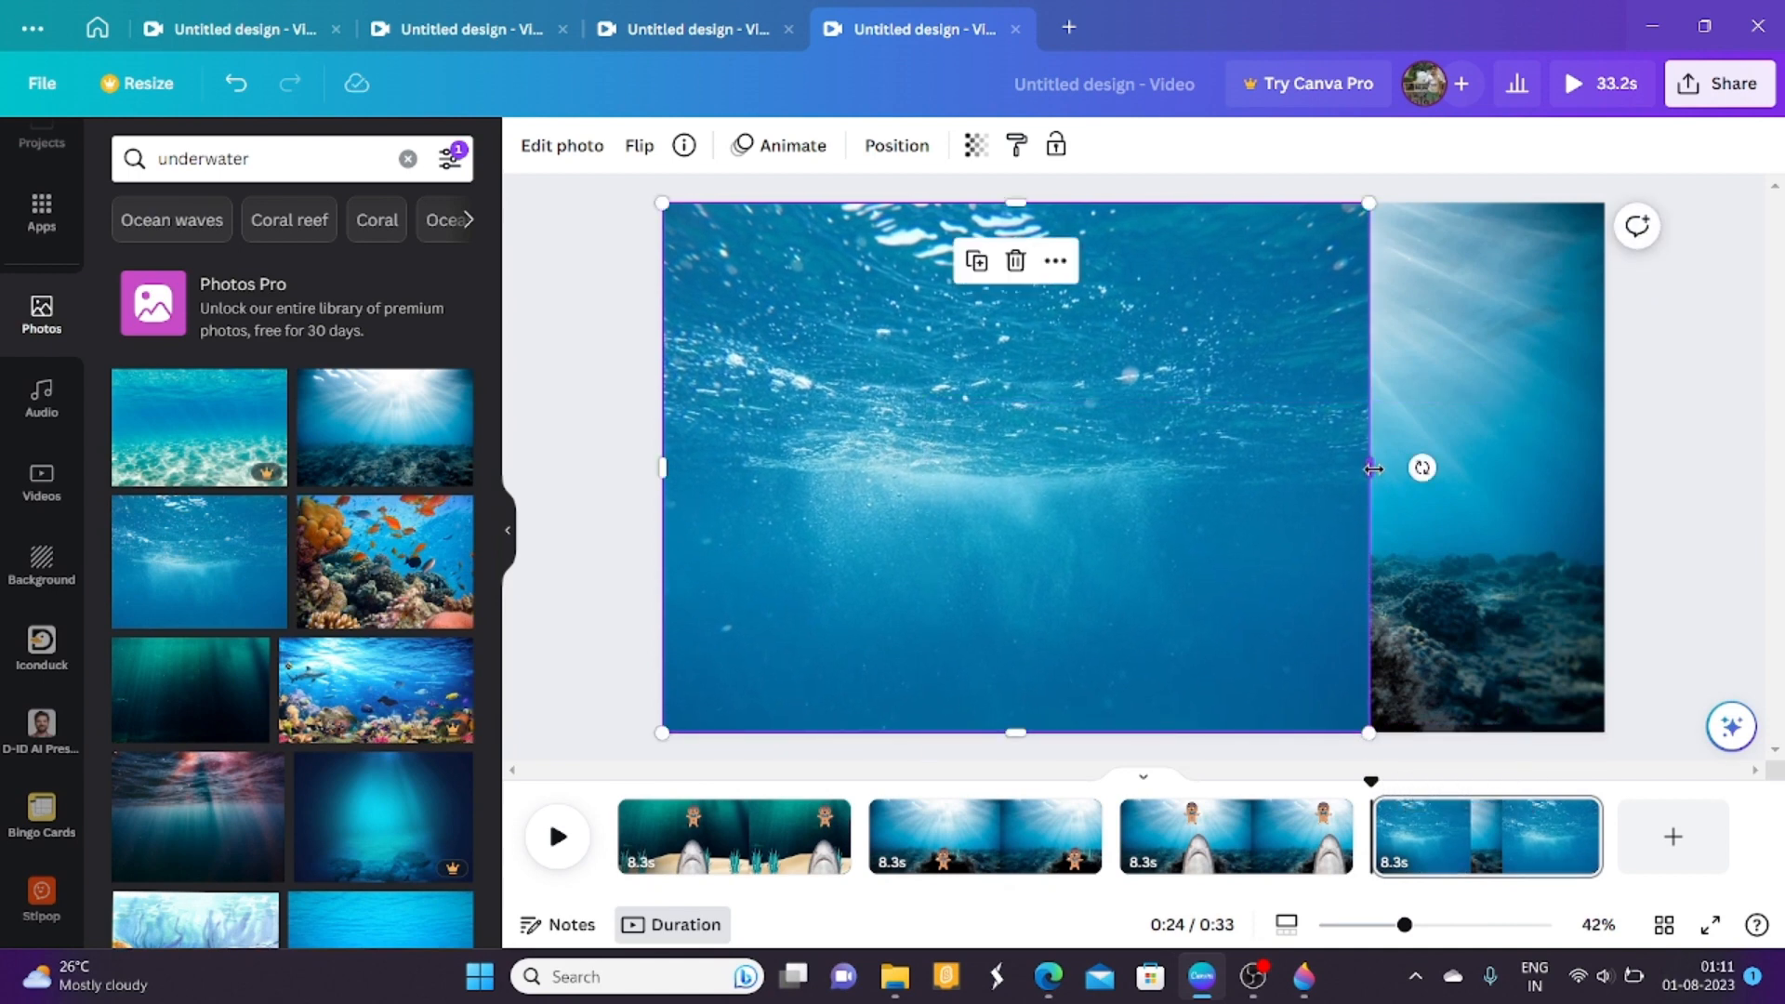
{"action": "left_click_drag", "start_coordinate": [1370, 470], "coordinate": [1607, 489]}
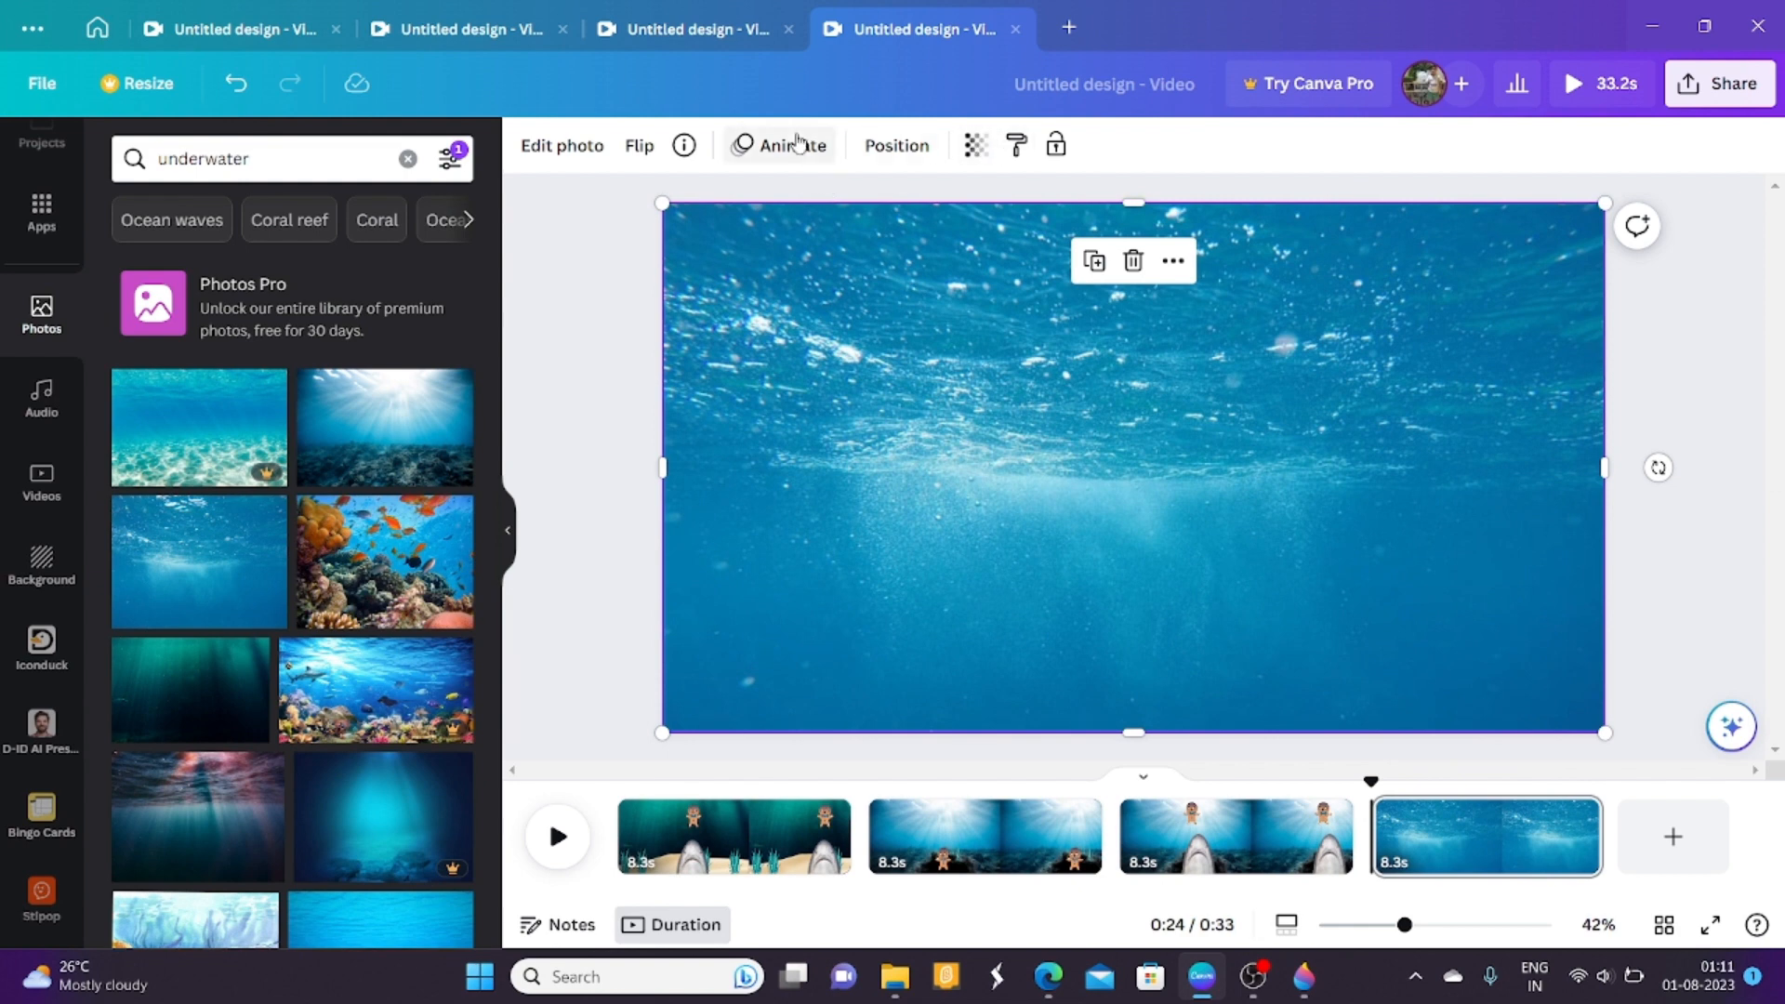
Send the blue water photo to the back, then bring it forward two levels, above the sunlit seabed photo.
{"action": "left_click", "coordinate": [896, 145]}
{"action": "left_click", "coordinate": [423, 256]}
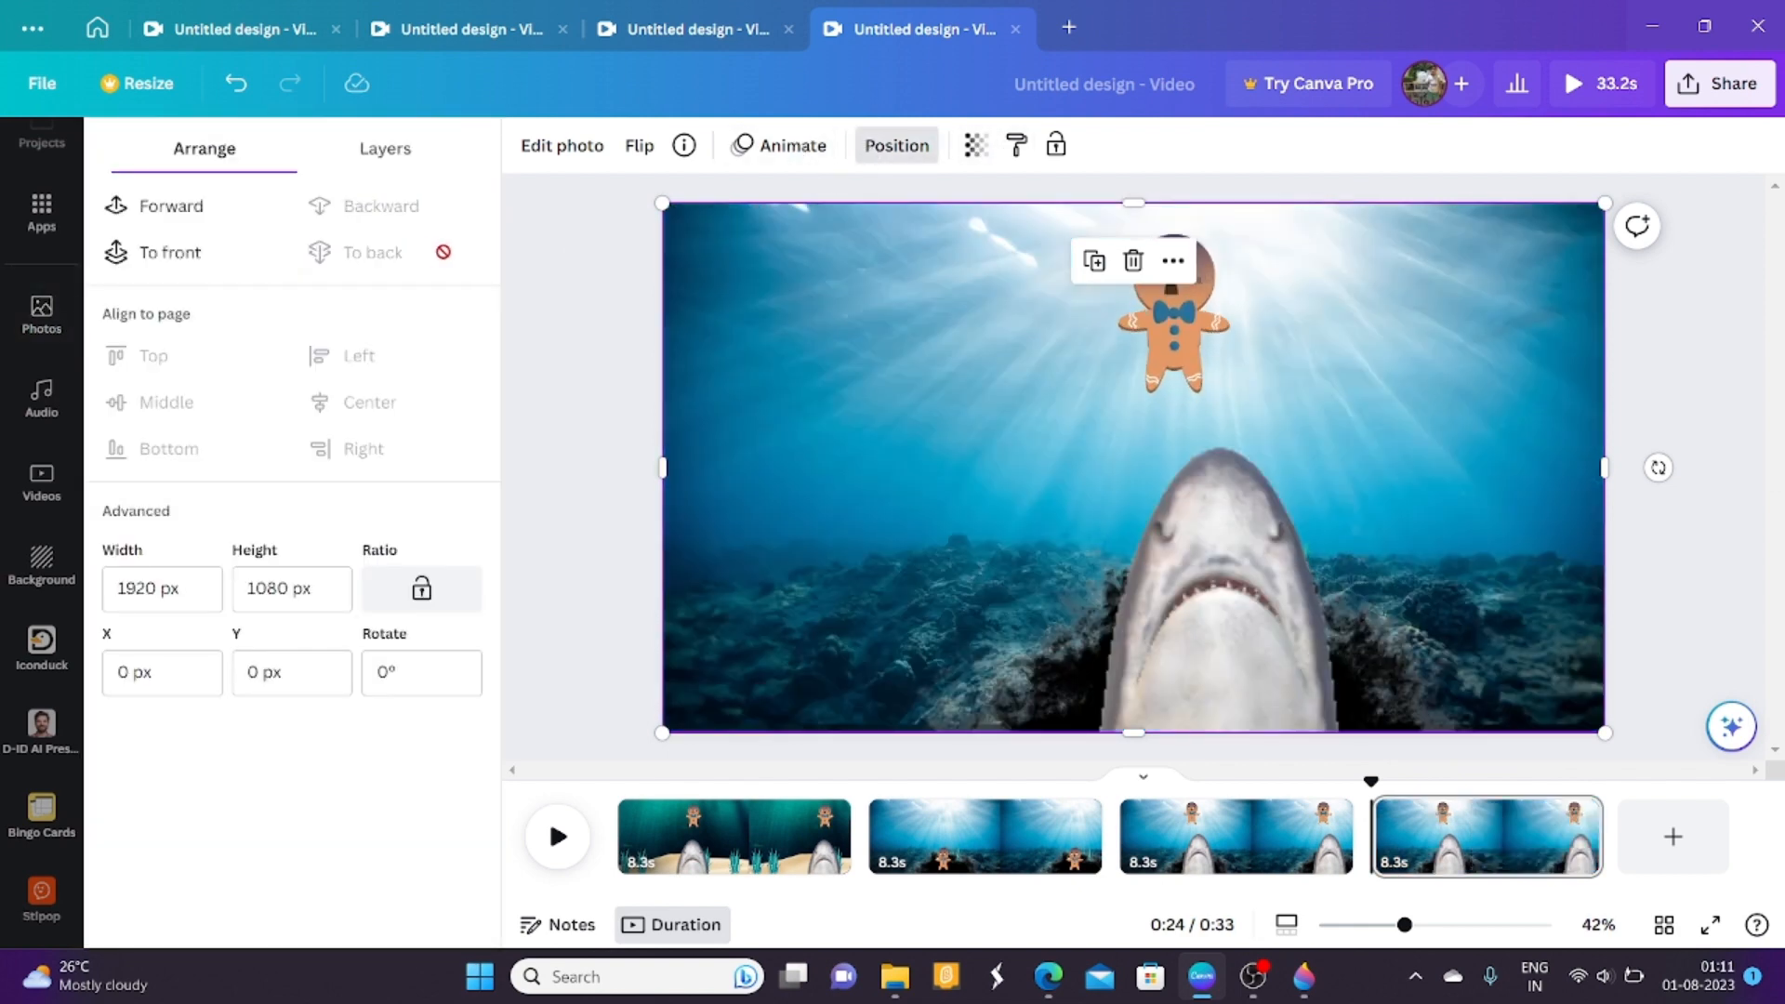
{"action": "left_click", "coordinate": [170, 205]}
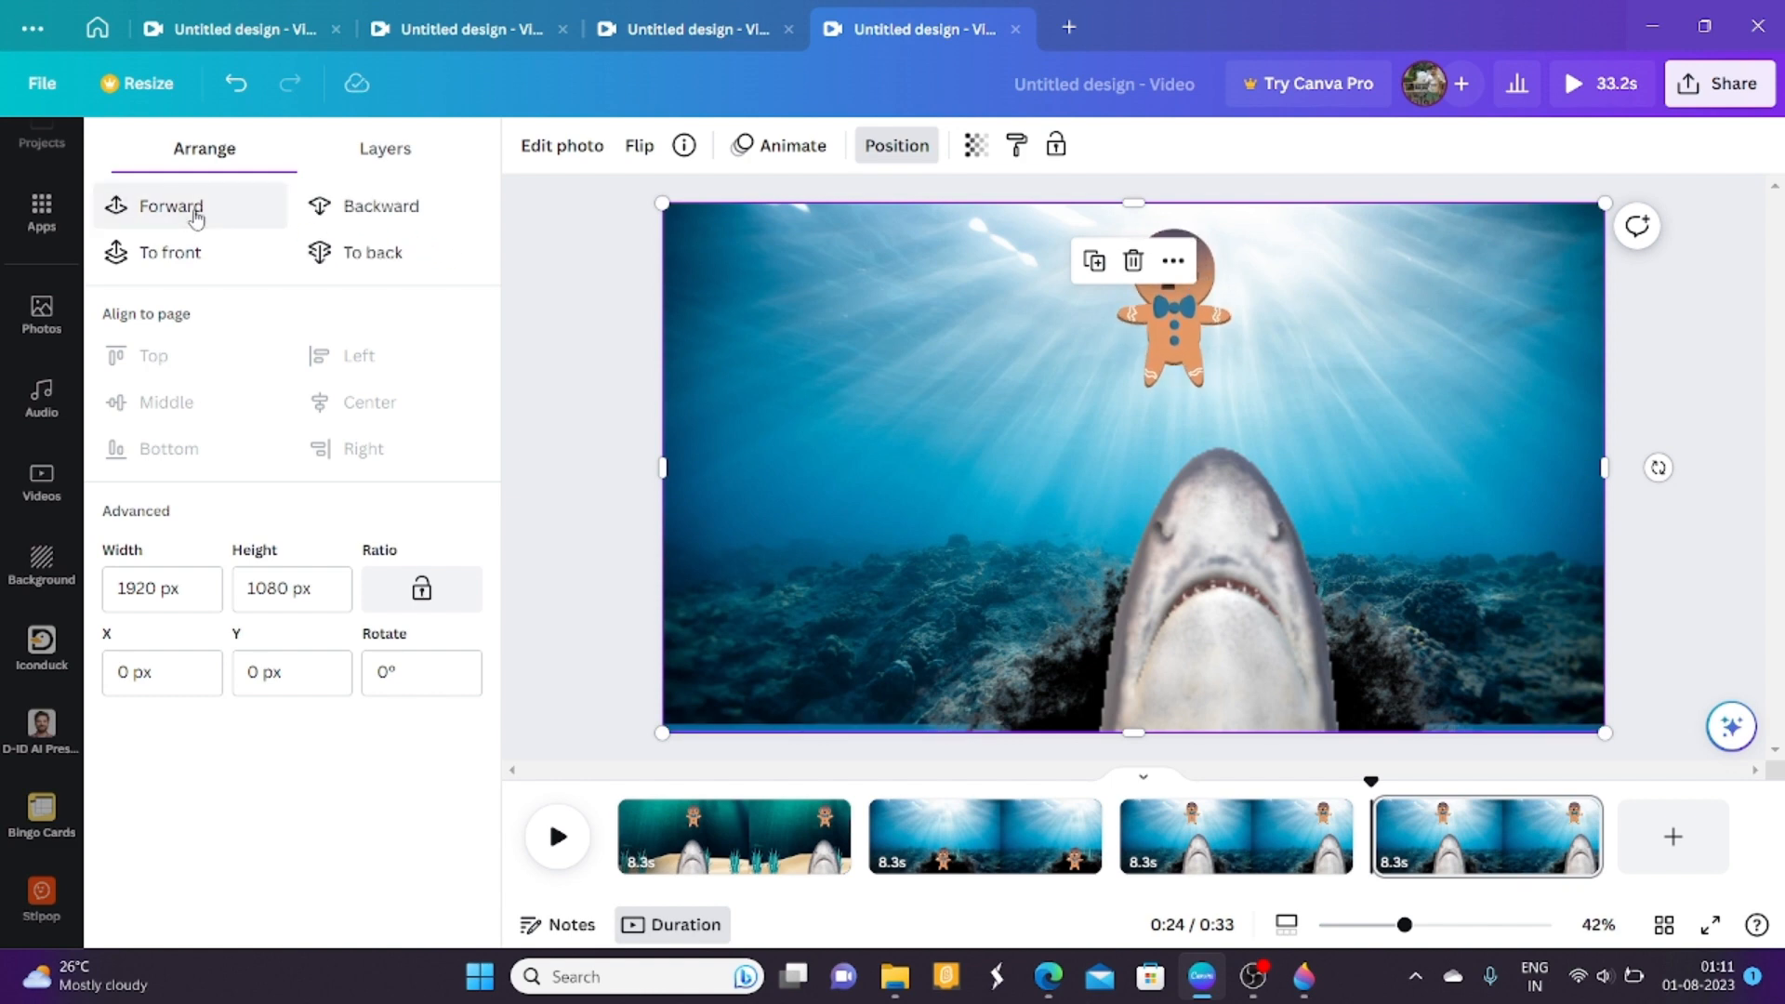
{"action": "left_click", "coordinate": [194, 214]}
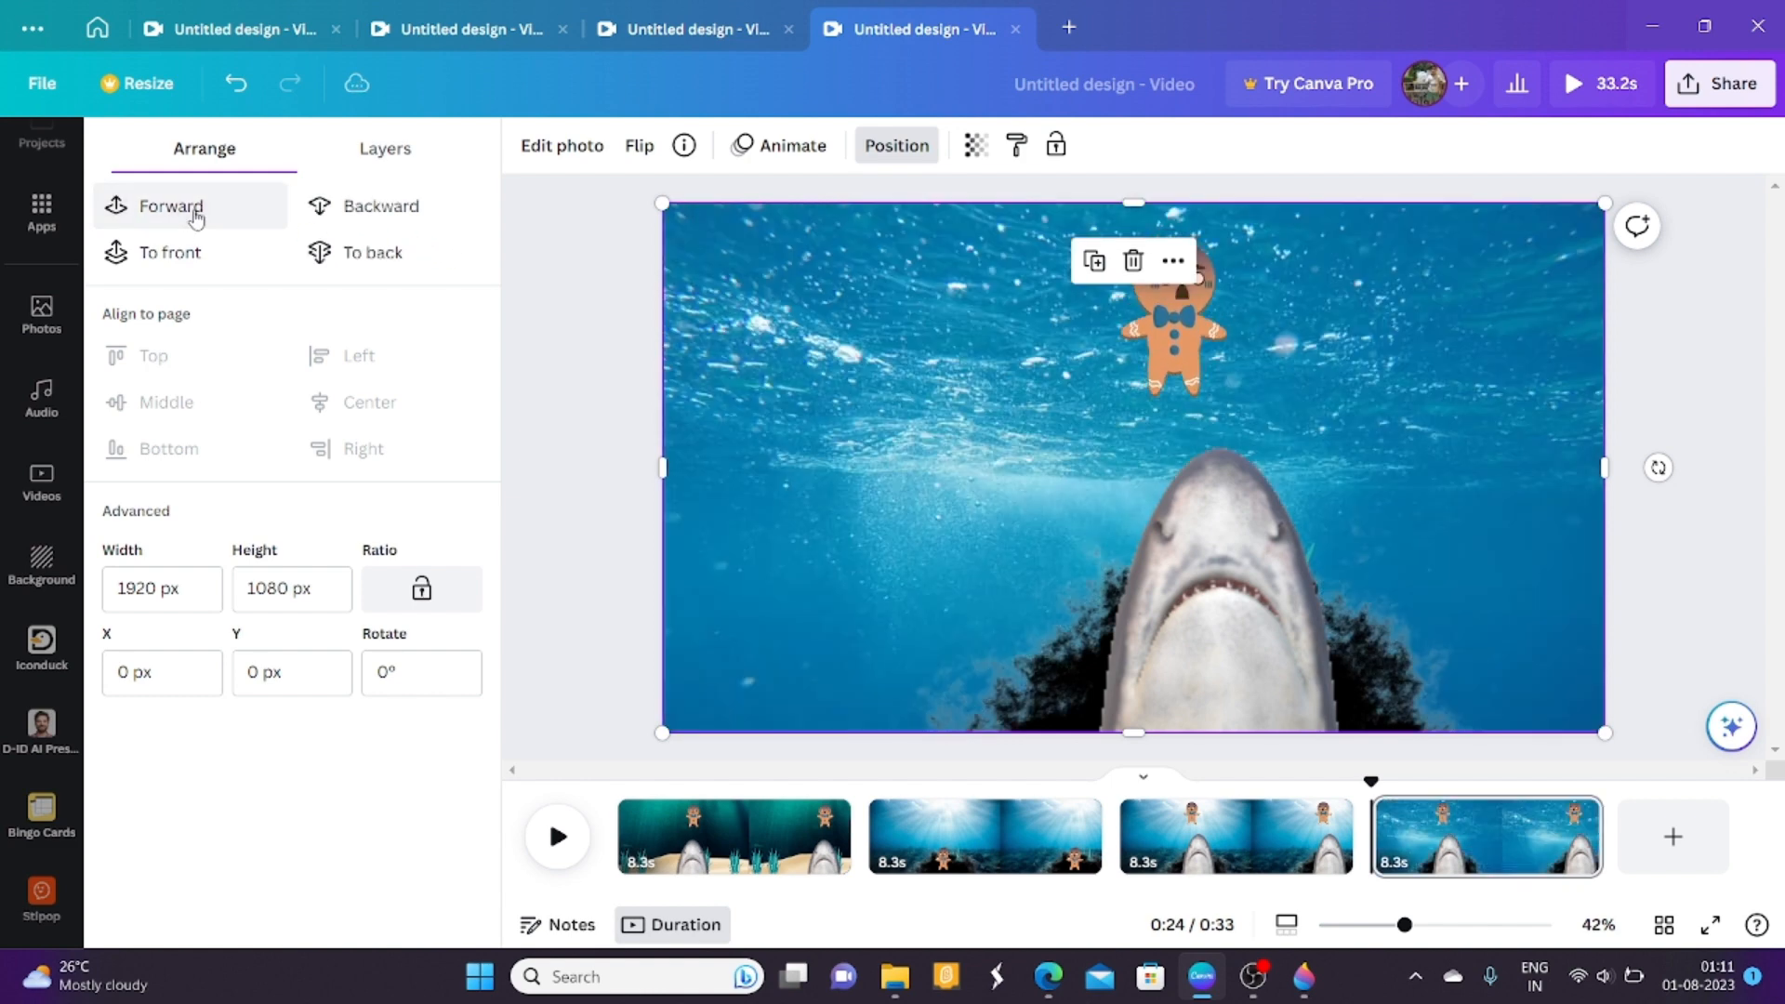
Remove the dark hole and grass clump elements around the shark from the fourth page by moving them off the canvas.
{"action": "left_click", "coordinate": [534, 365]}
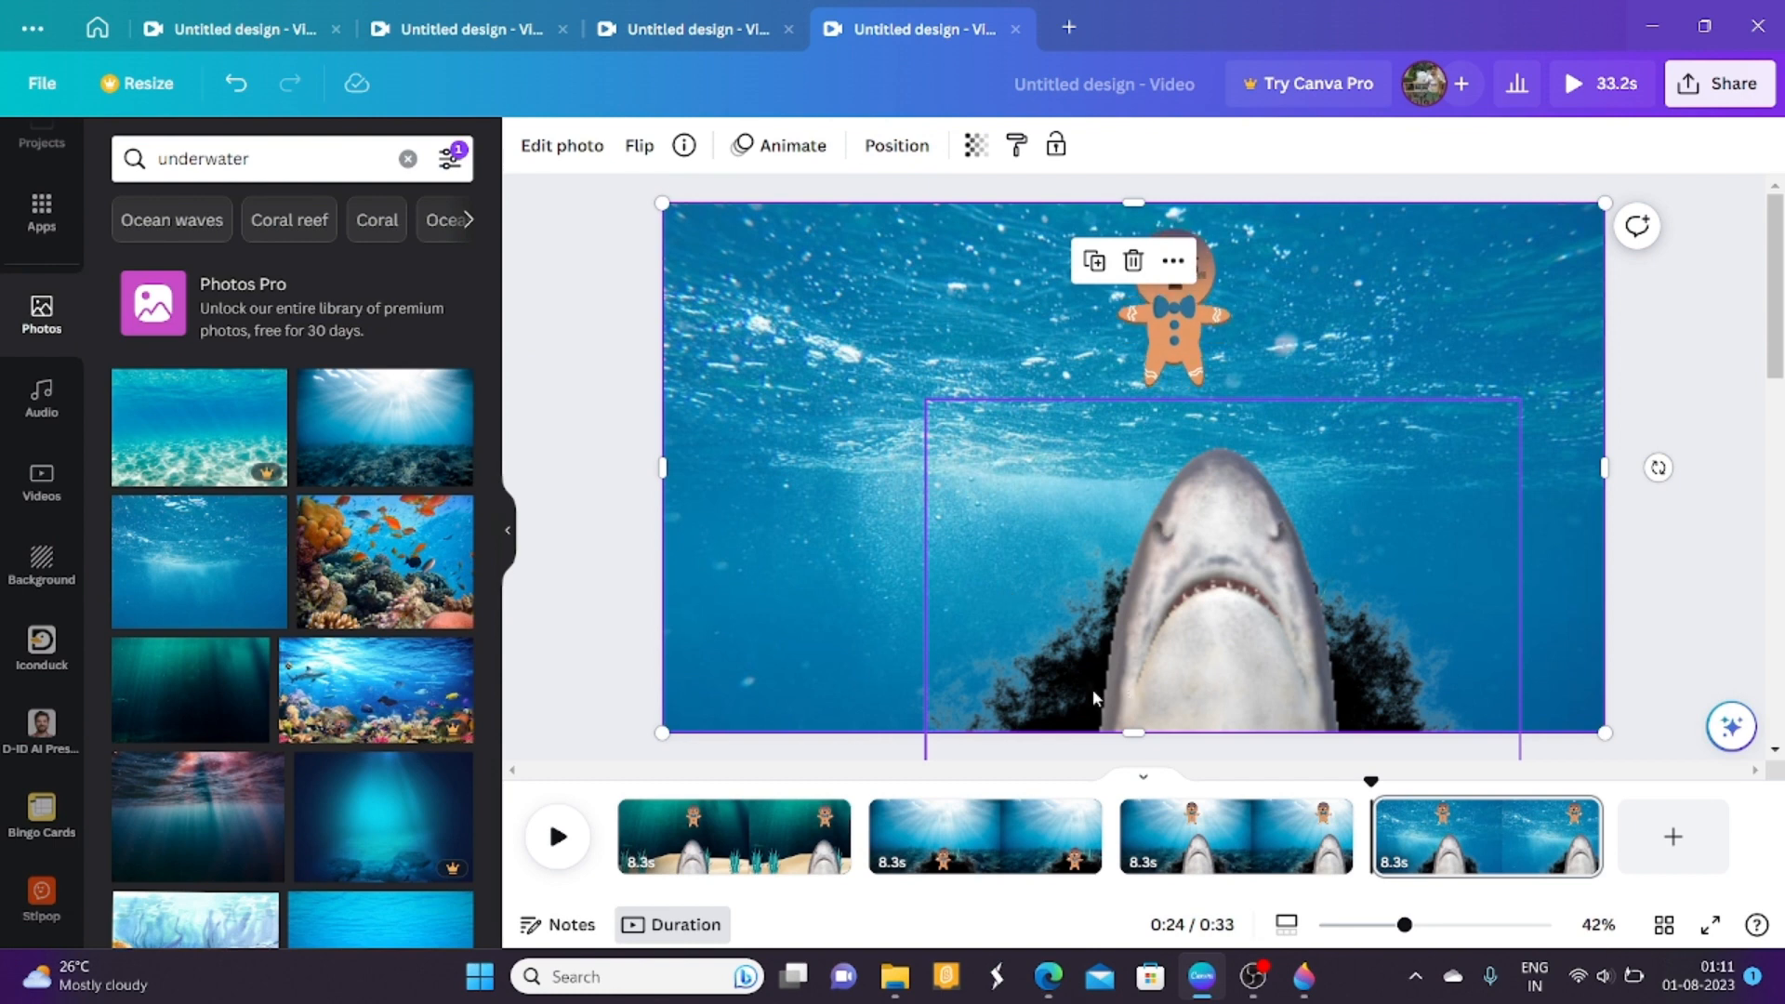
{"action": "left_click", "coordinate": [1065, 673]}
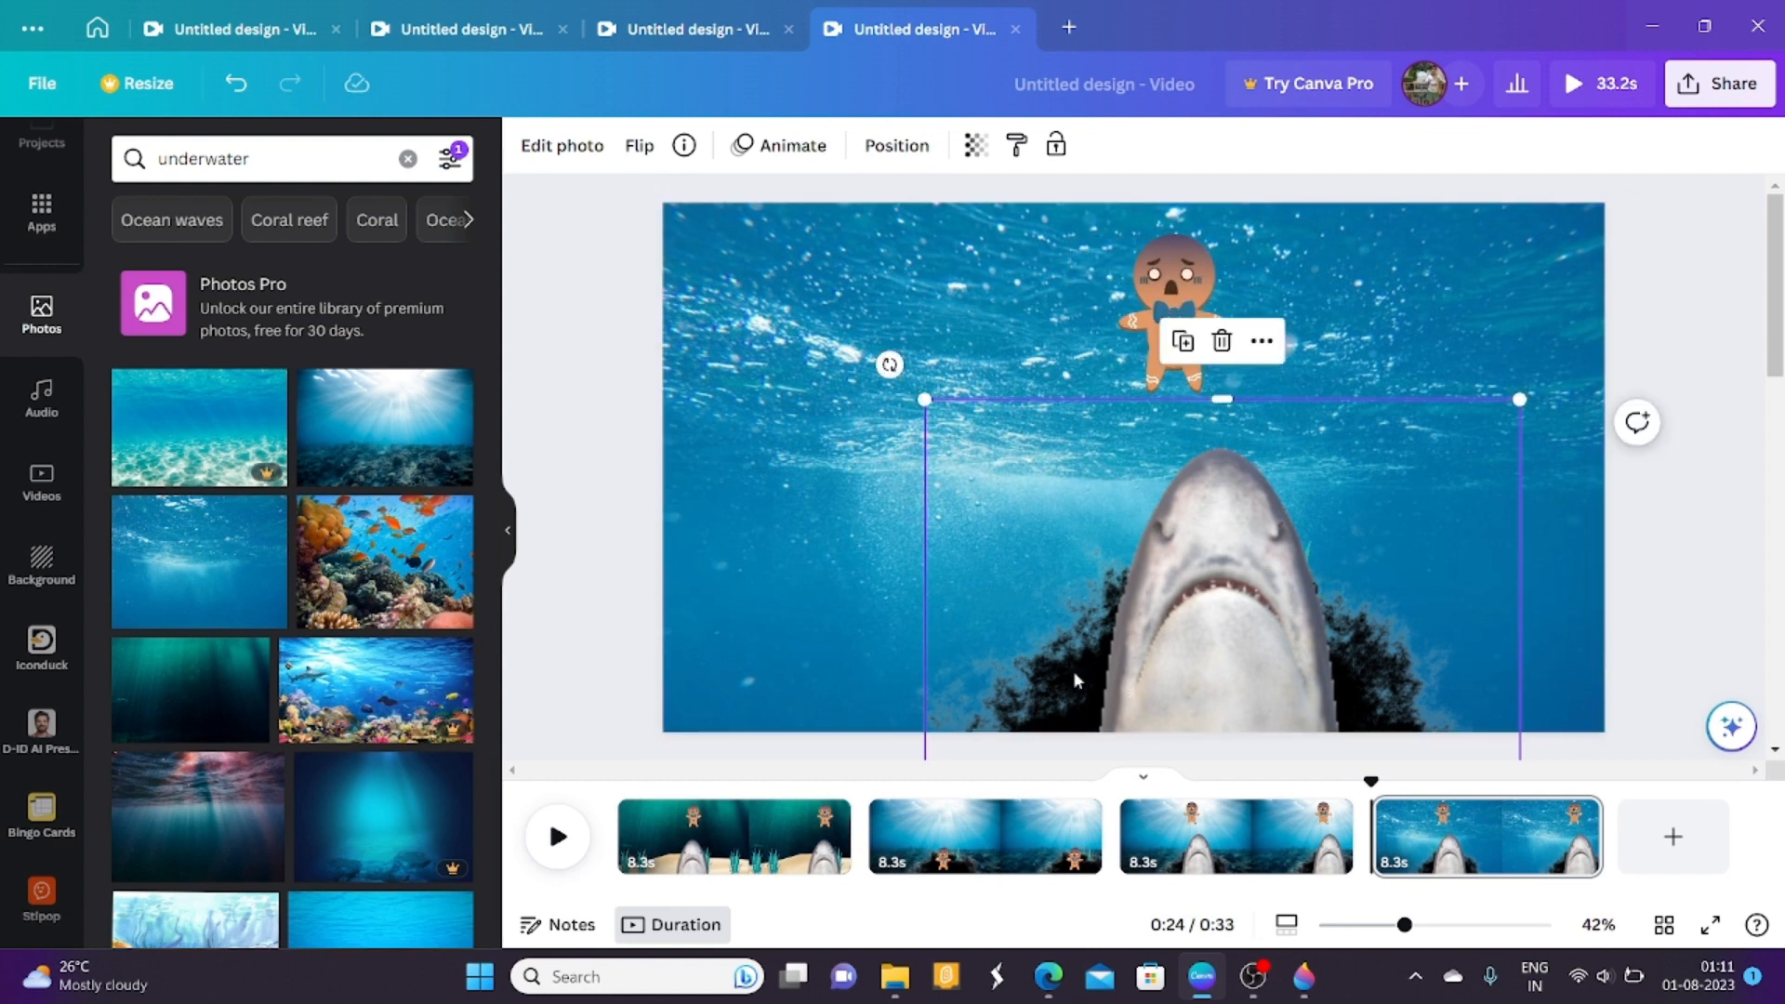
{"action": "left_click_drag", "start_coordinate": [1236, 663], "coordinate": [753, 654]}
{"action": "left_click", "coordinate": [1158, 639]}
{"action": "left_click_drag", "start_coordinate": [1160, 649], "coordinate": [47, 541]}
{"action": "left_click", "coordinate": [1285, 591]}
{"action": "left_click_drag", "start_coordinate": [1285, 591], "coordinate": [270, 453]}
Move the shark back to the middle of the fourth page, with its snout just below the gingerbread man's feet.
{"action": "left_click", "coordinate": [744, 570]}
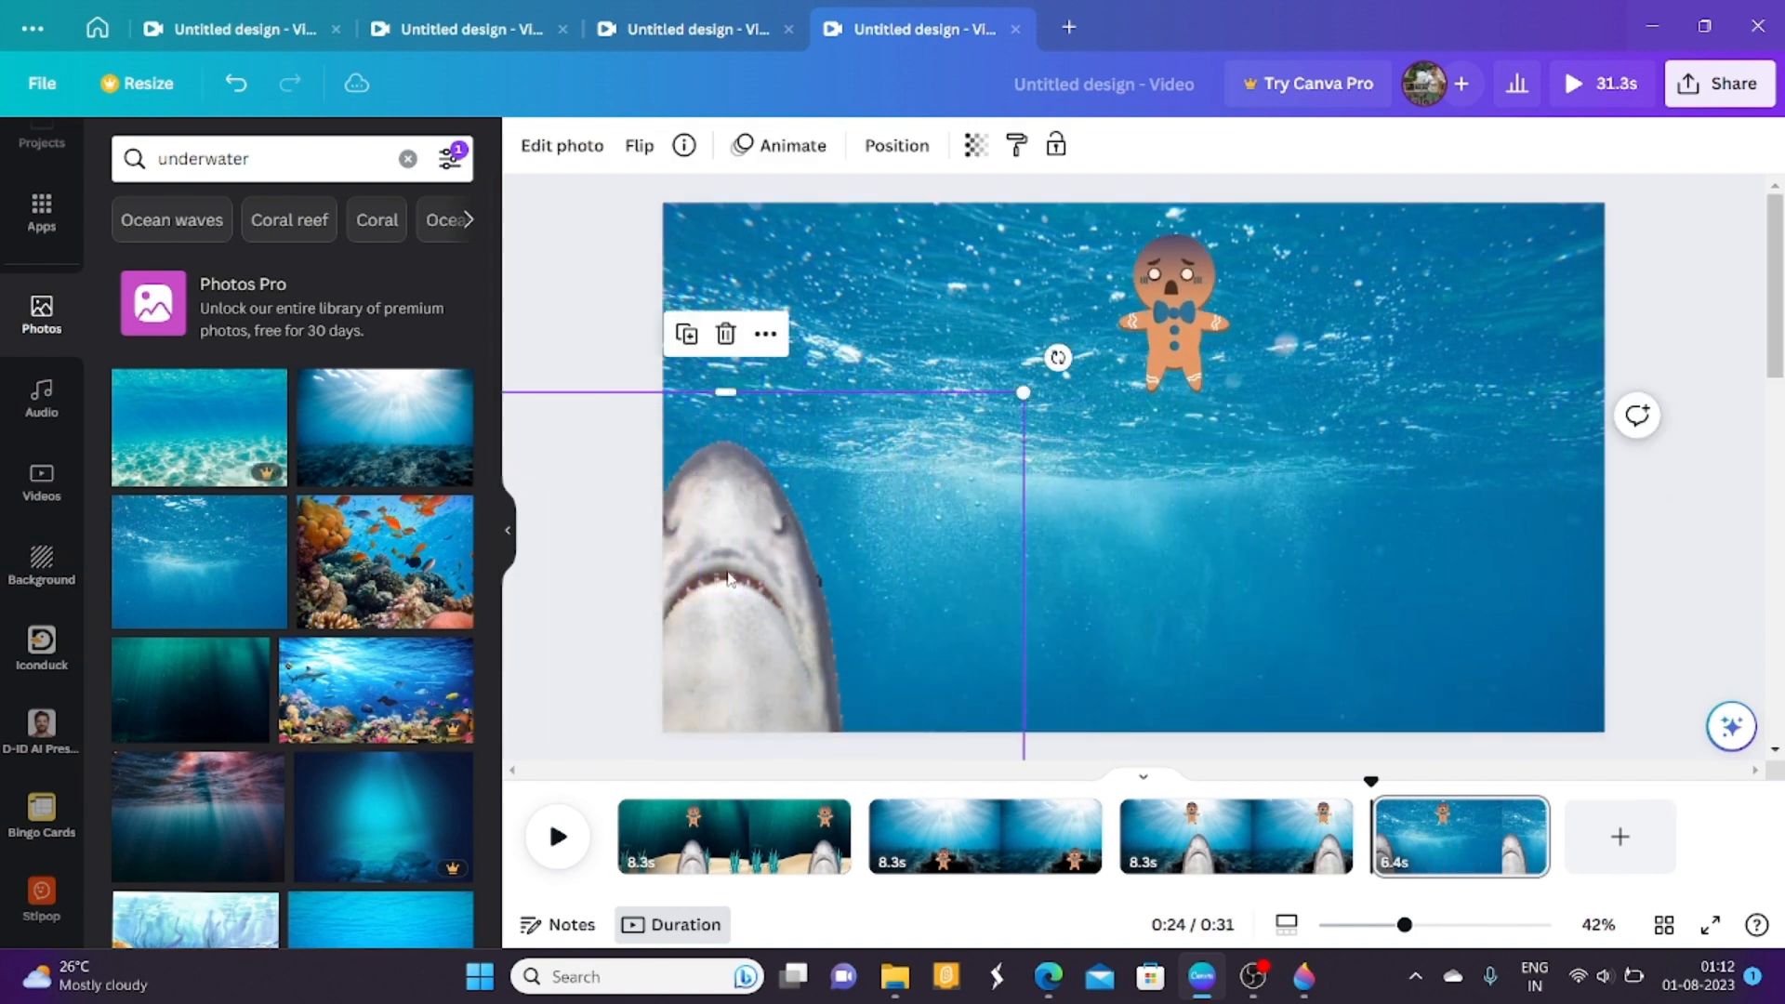
{"action": "left_click_drag", "start_coordinate": [743, 570], "coordinate": [1174, 613]}
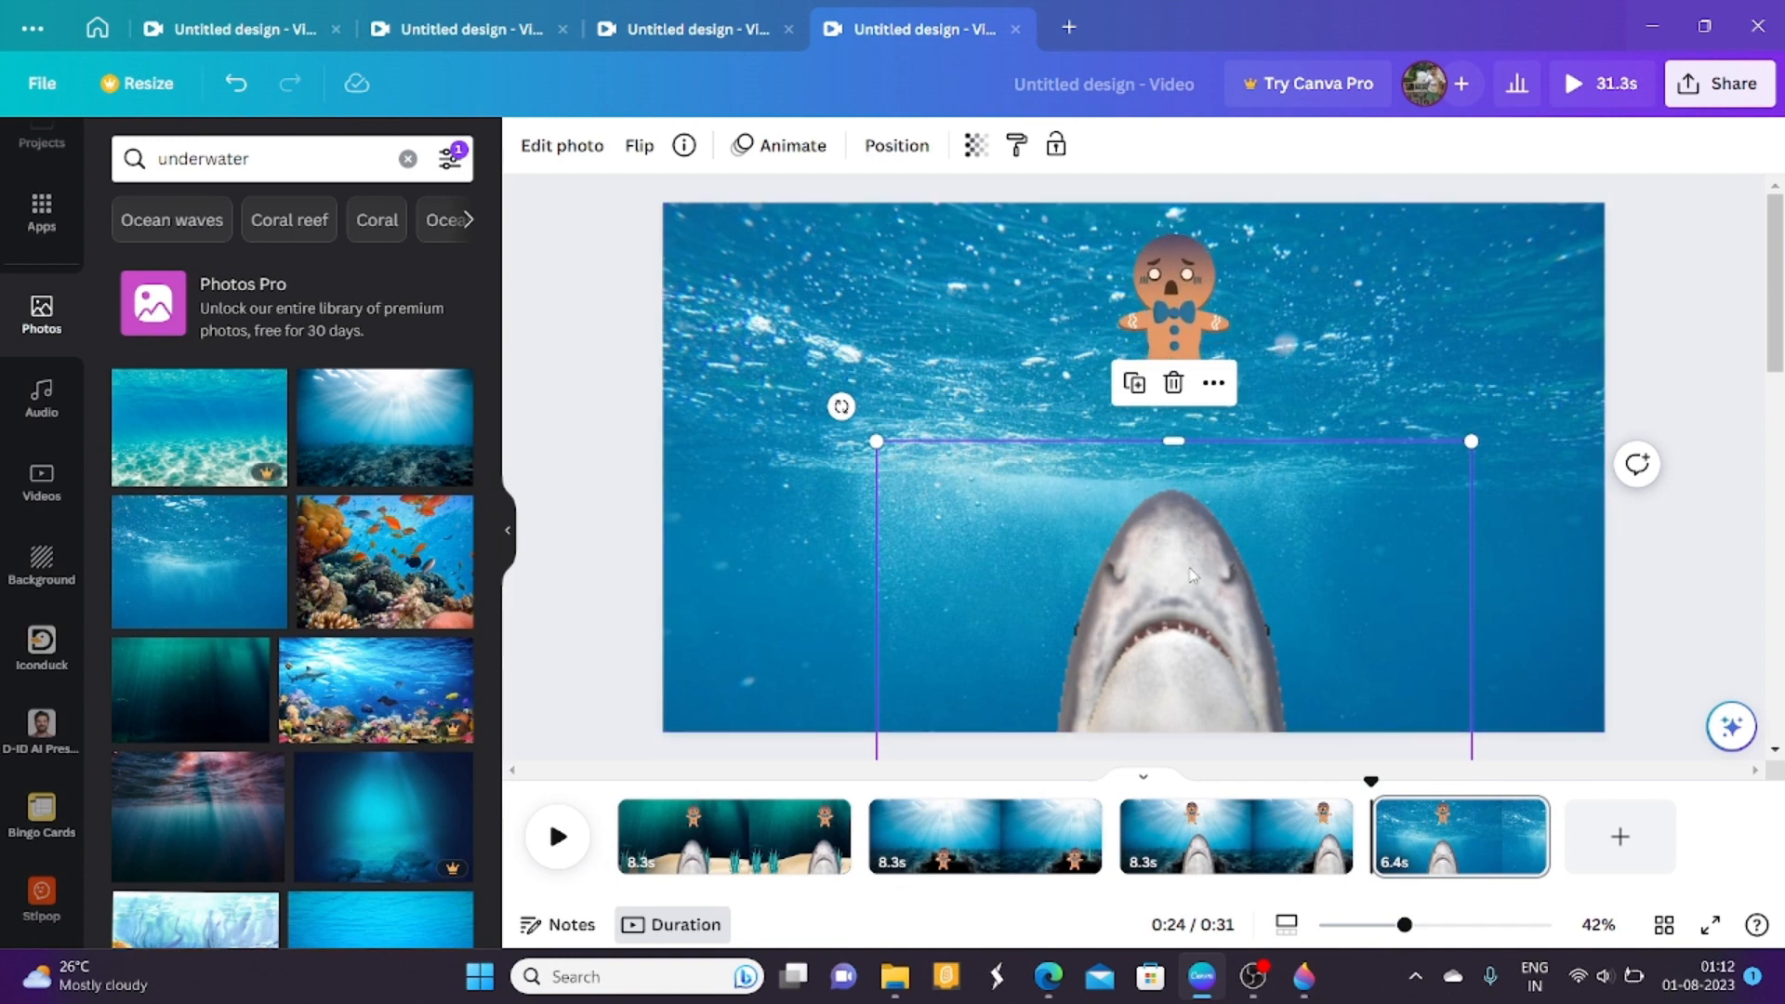
{"action": "left_click_drag", "start_coordinate": [1192, 575], "coordinate": [1195, 490]}
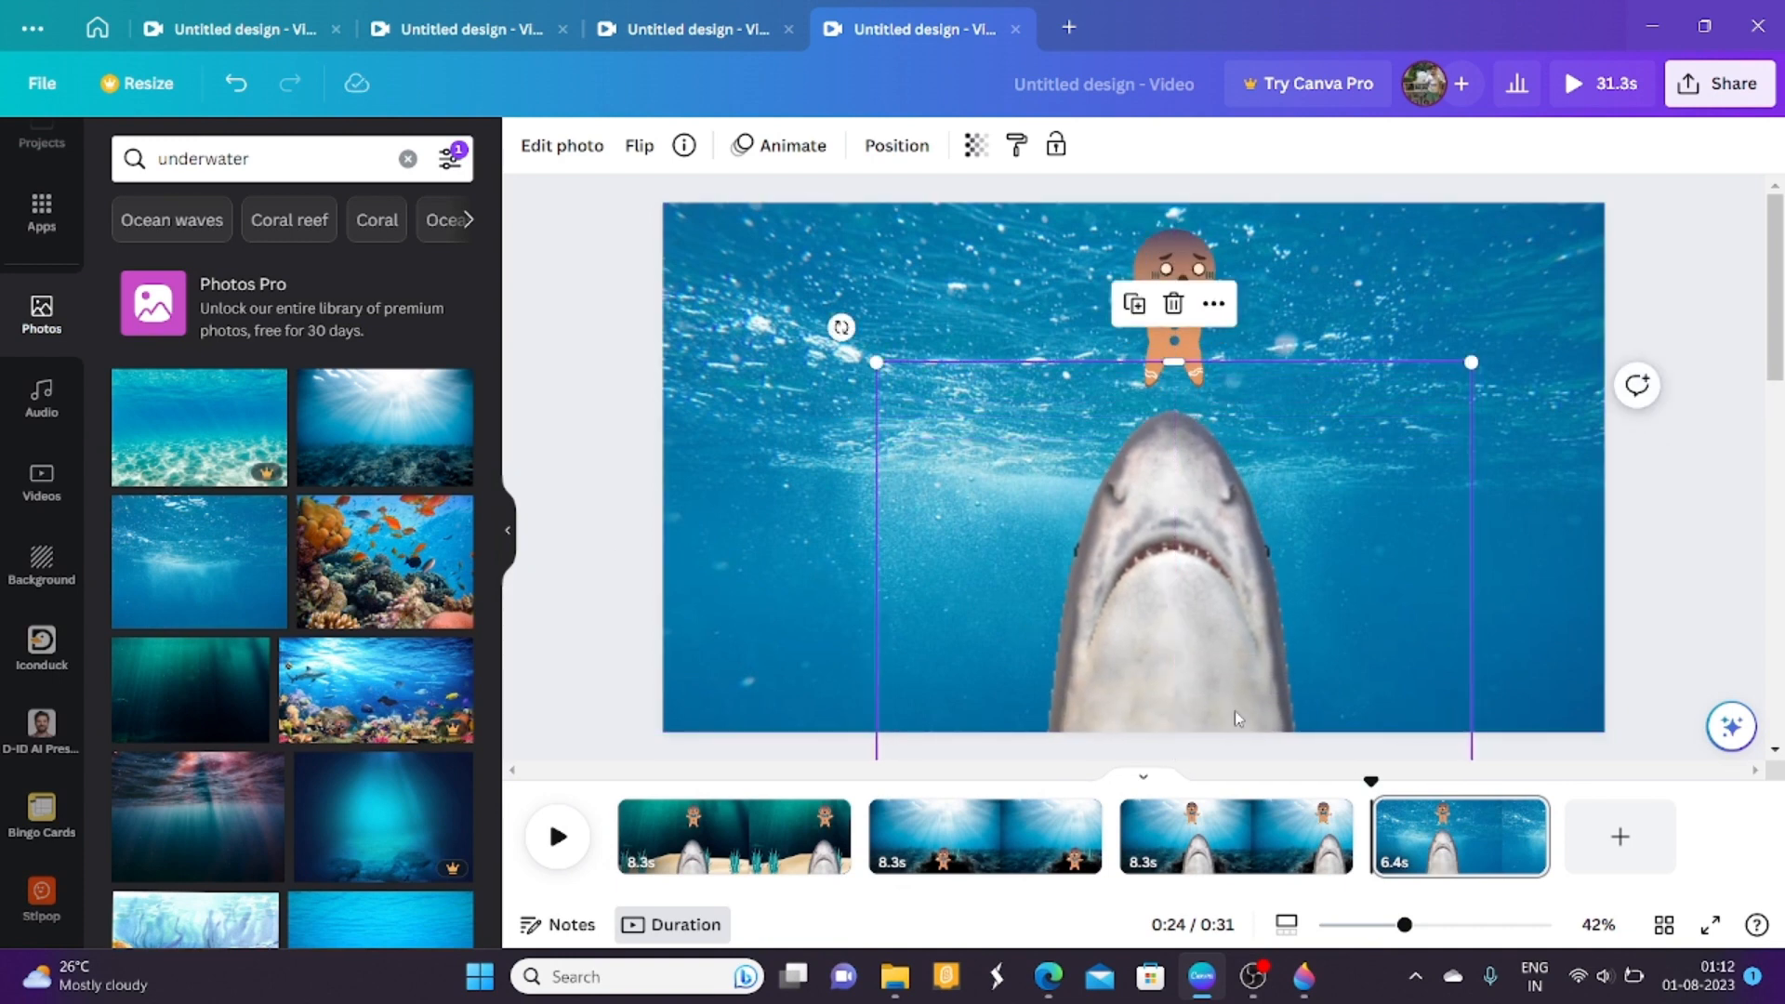
Duplicate the fourth page and delete the rippling blue water photo from the copy.
{"action": "left_click", "coordinate": [1531, 822]}
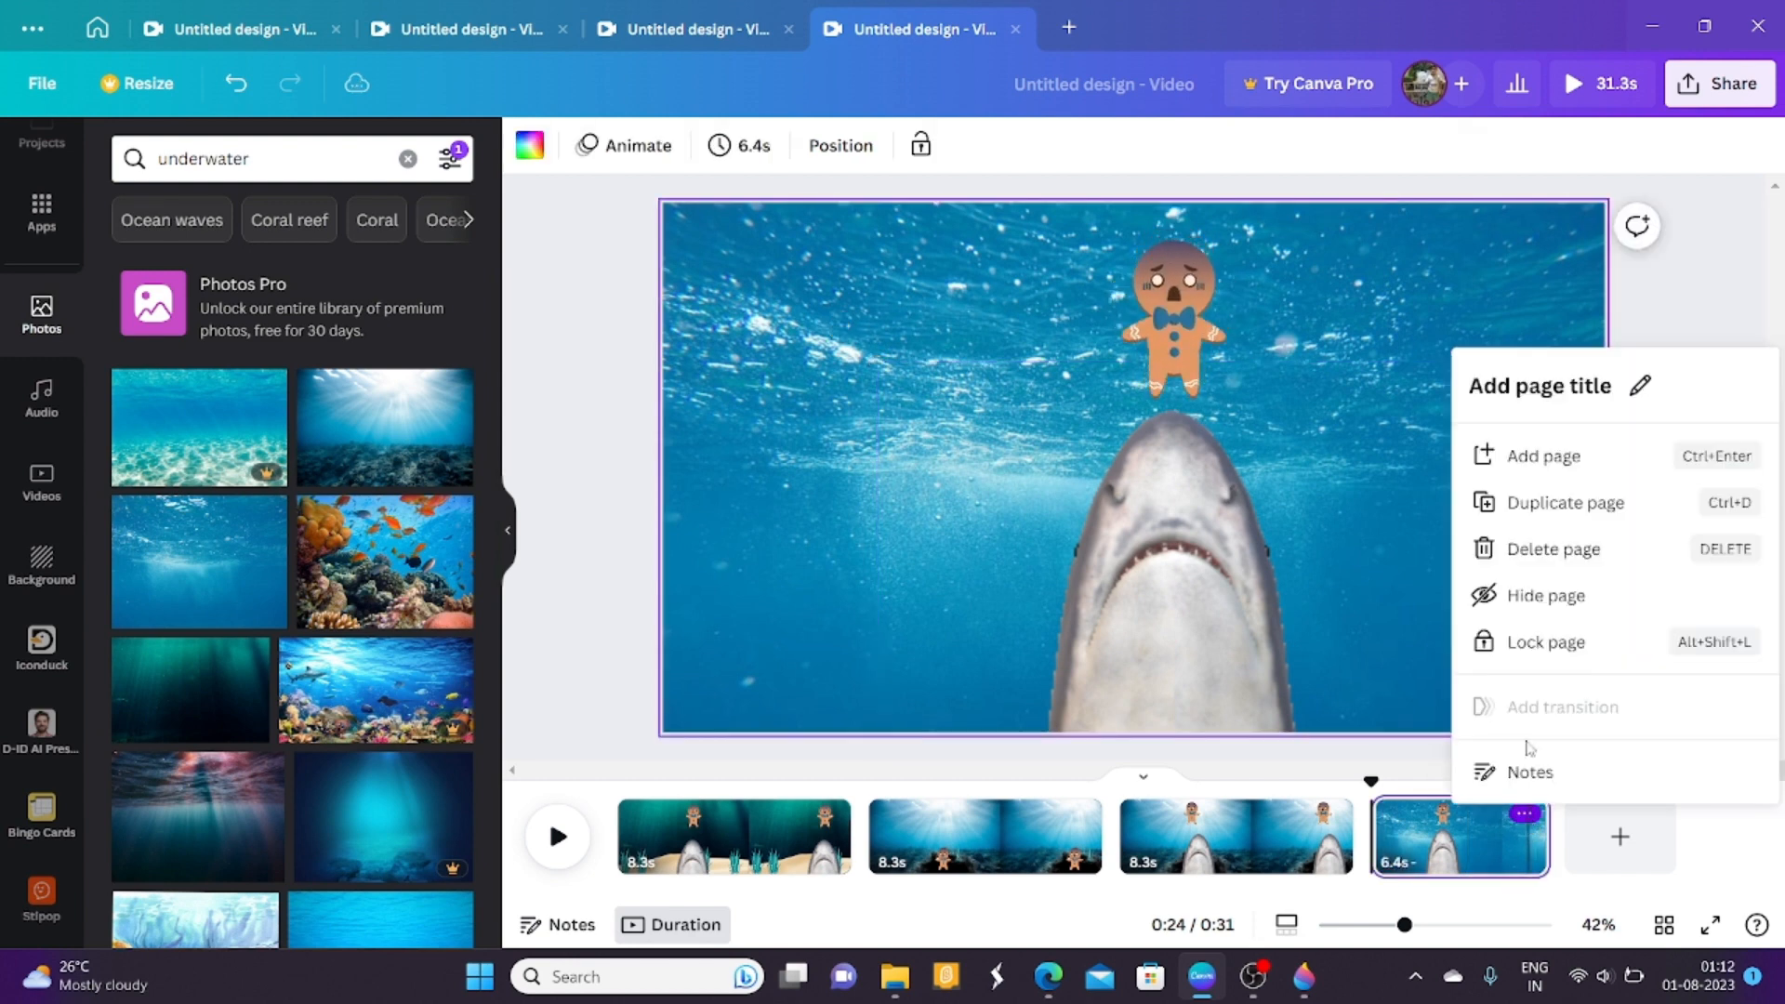
{"action": "left_click", "coordinate": [1544, 514]}
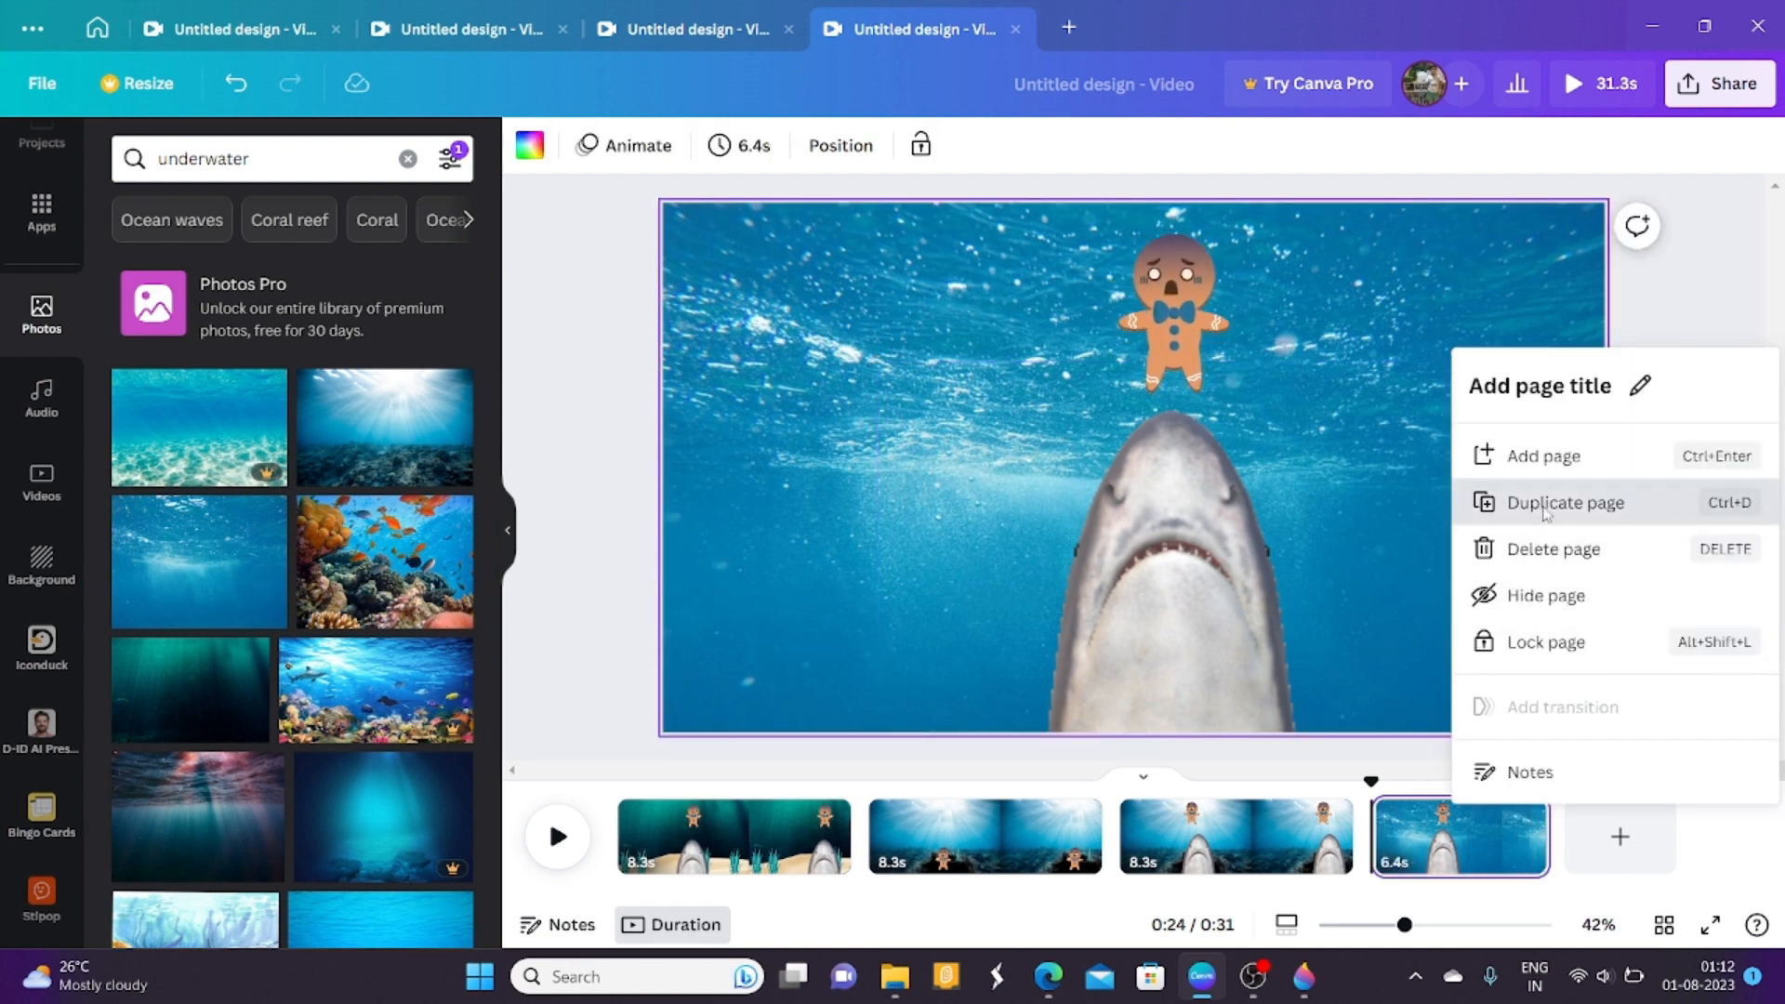
{"action": "left_click", "coordinate": [773, 428]}
{"action": "left_click_drag", "start_coordinate": [774, 427], "coordinate": [5, 513]}
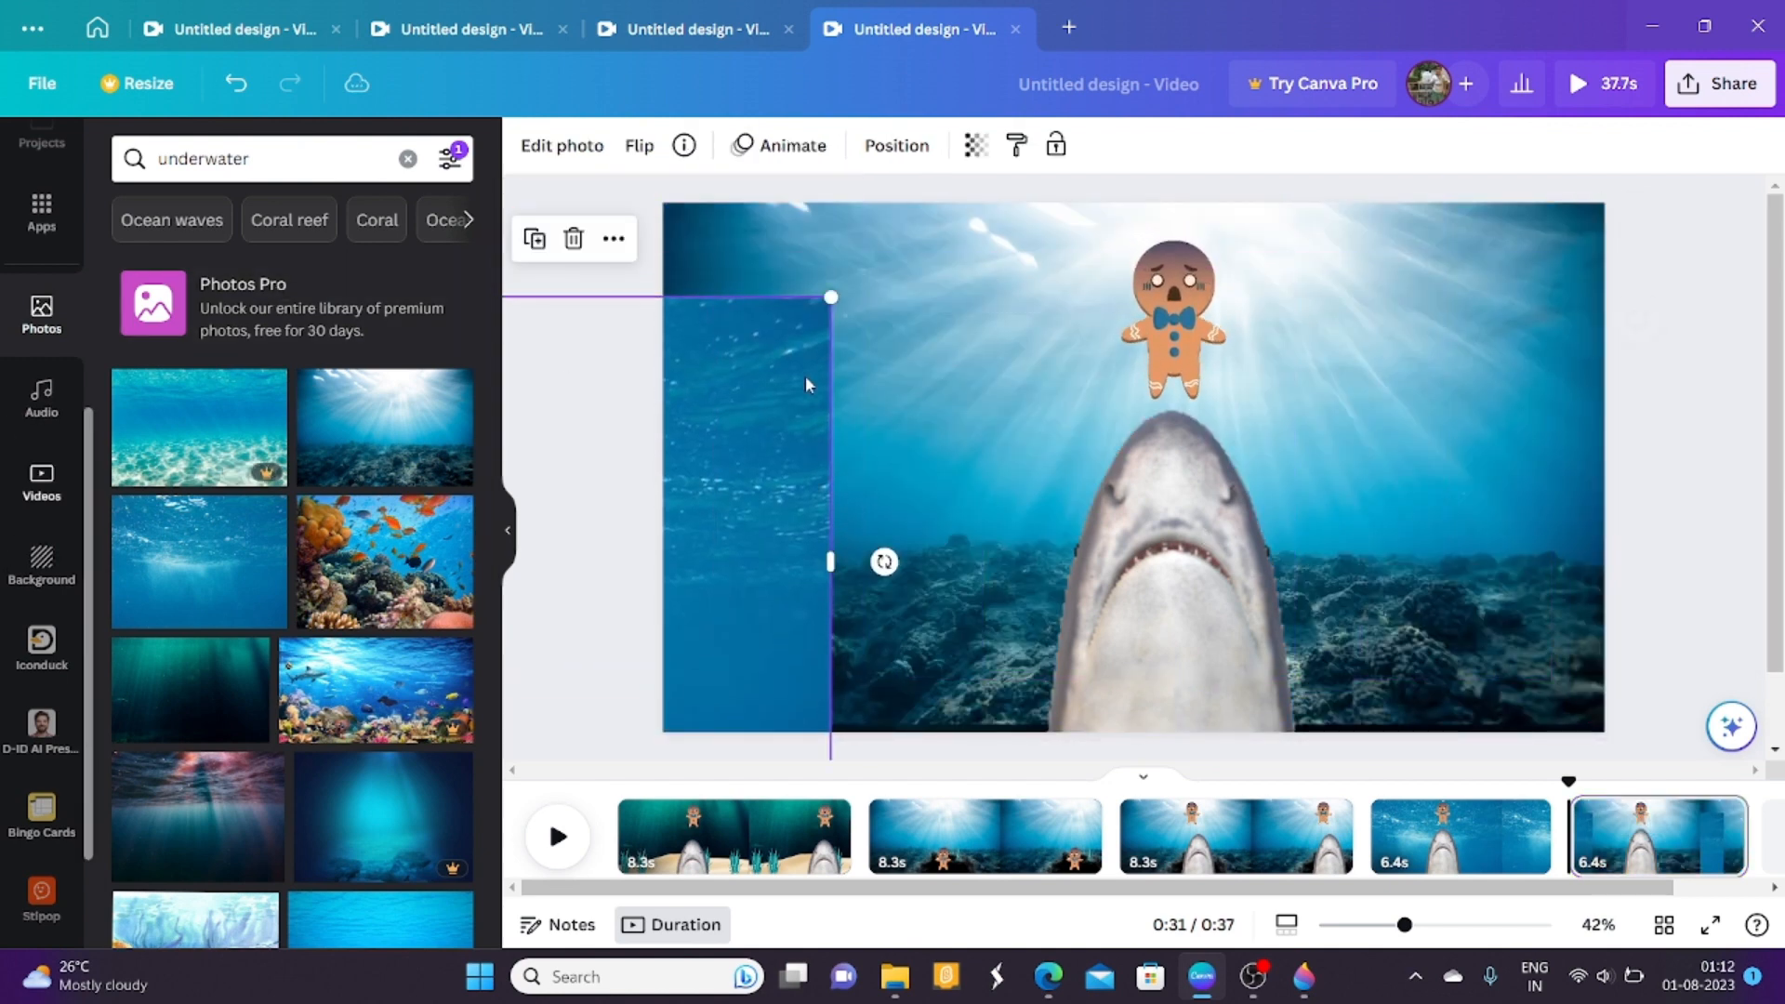
{"action": "key", "text": "Delete"}
Delete the sunlit seabed photo and the dark green water photo from the fifth page, down to the pebble seabed background.
{"action": "left_click", "coordinate": [774, 406]}
{"action": "left_click_drag", "start_coordinate": [774, 405], "coordinate": [5, 472]}
{"action": "key", "text": "Delete"}
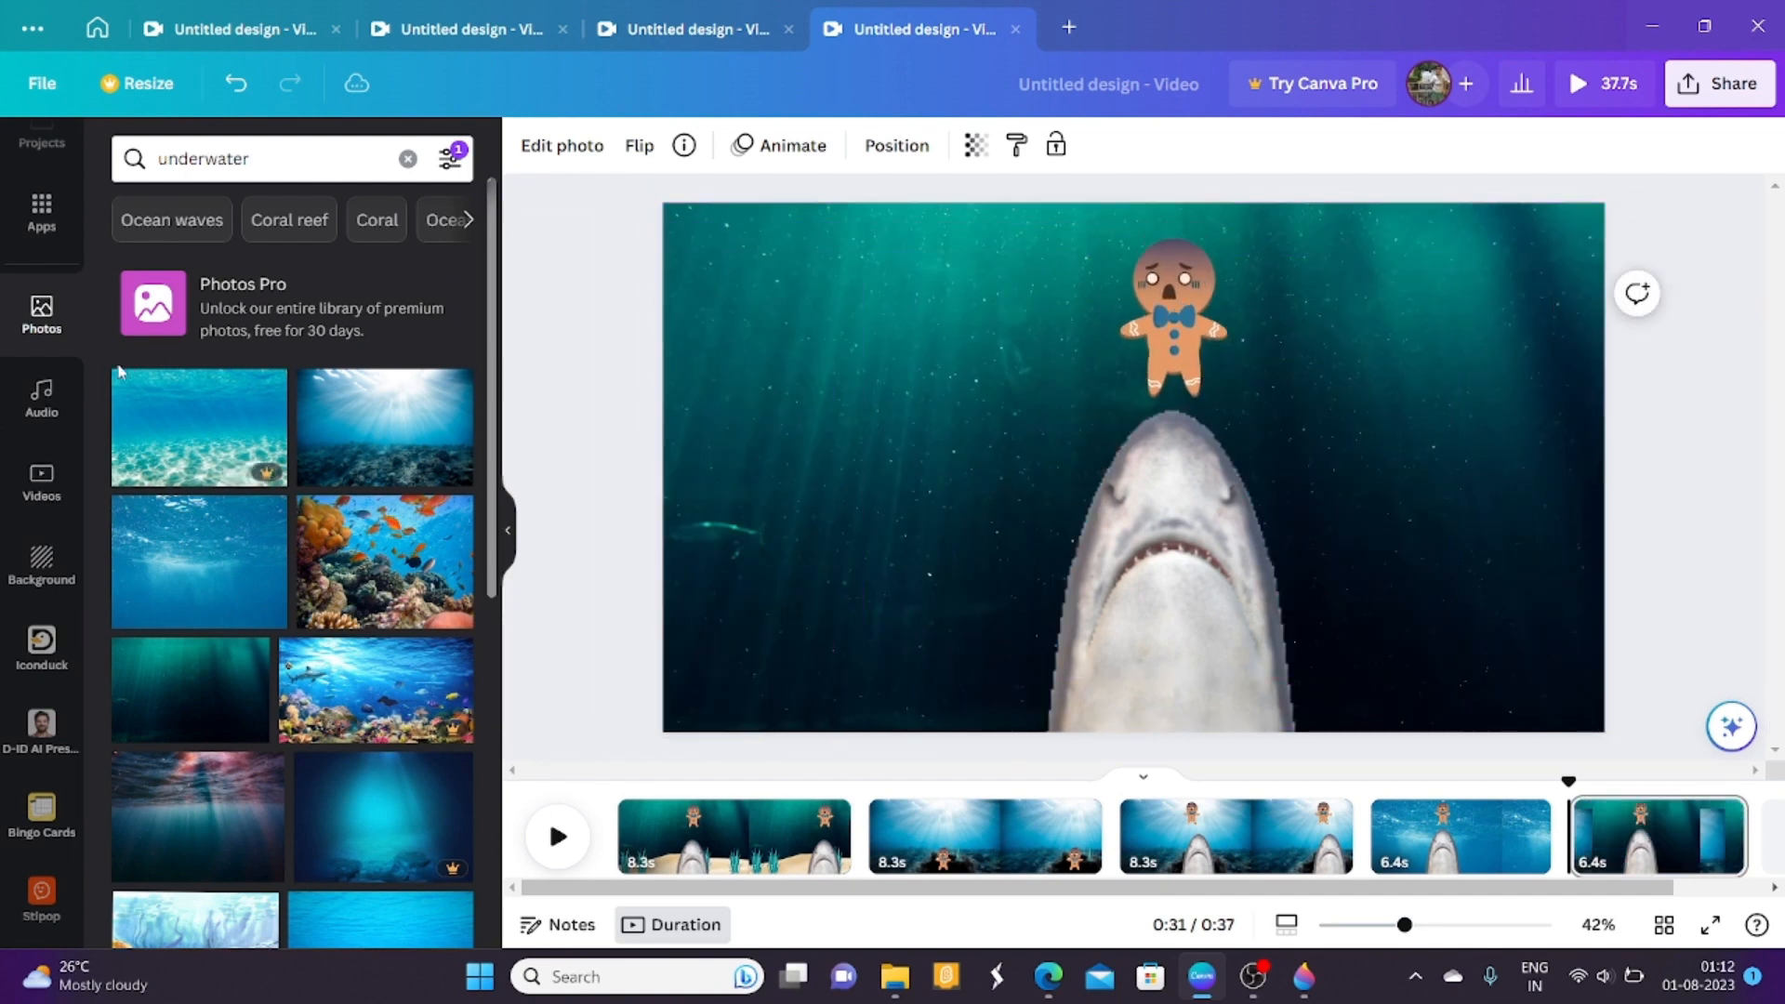
{"action": "left_click", "coordinate": [788, 437]}
{"action": "left_click_drag", "start_coordinate": [789, 437], "coordinate": [4, 520]}
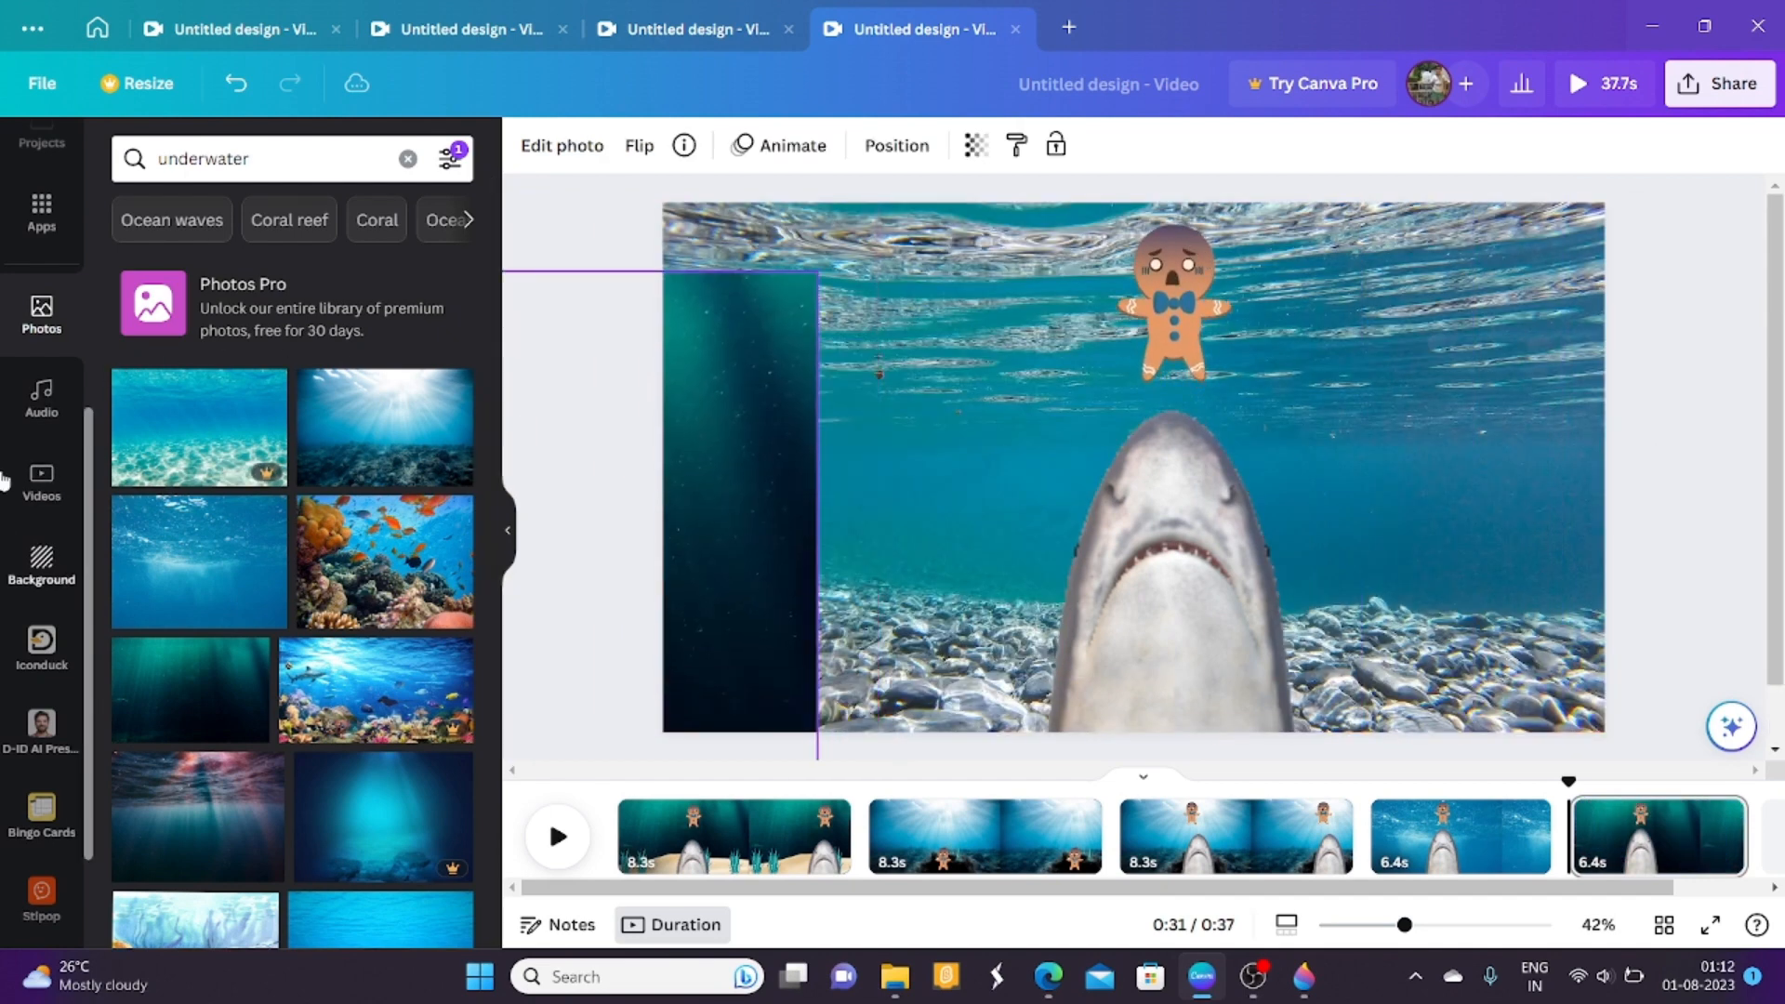
{"action": "left_click", "coordinate": [689, 405]}
{"action": "key", "text": "Delete"}
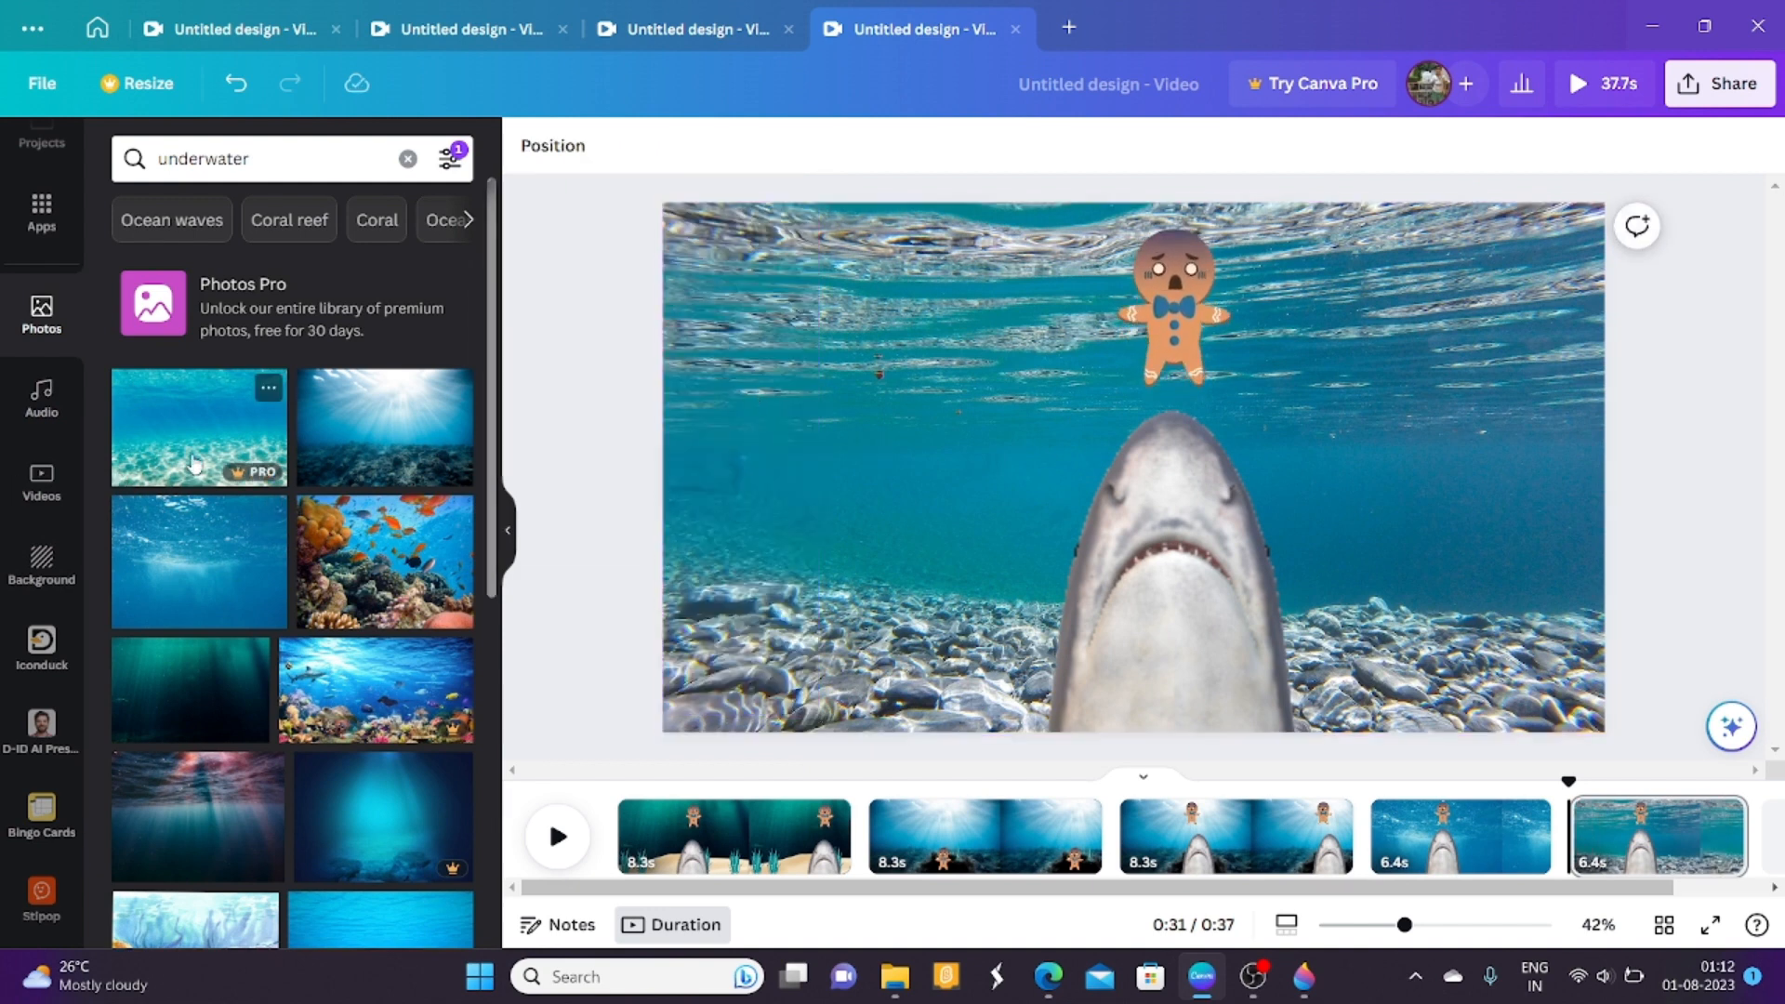
Replace the photo search with "ocean" and browse the results for a new background.
{"action": "left_click", "coordinate": [271, 167]}
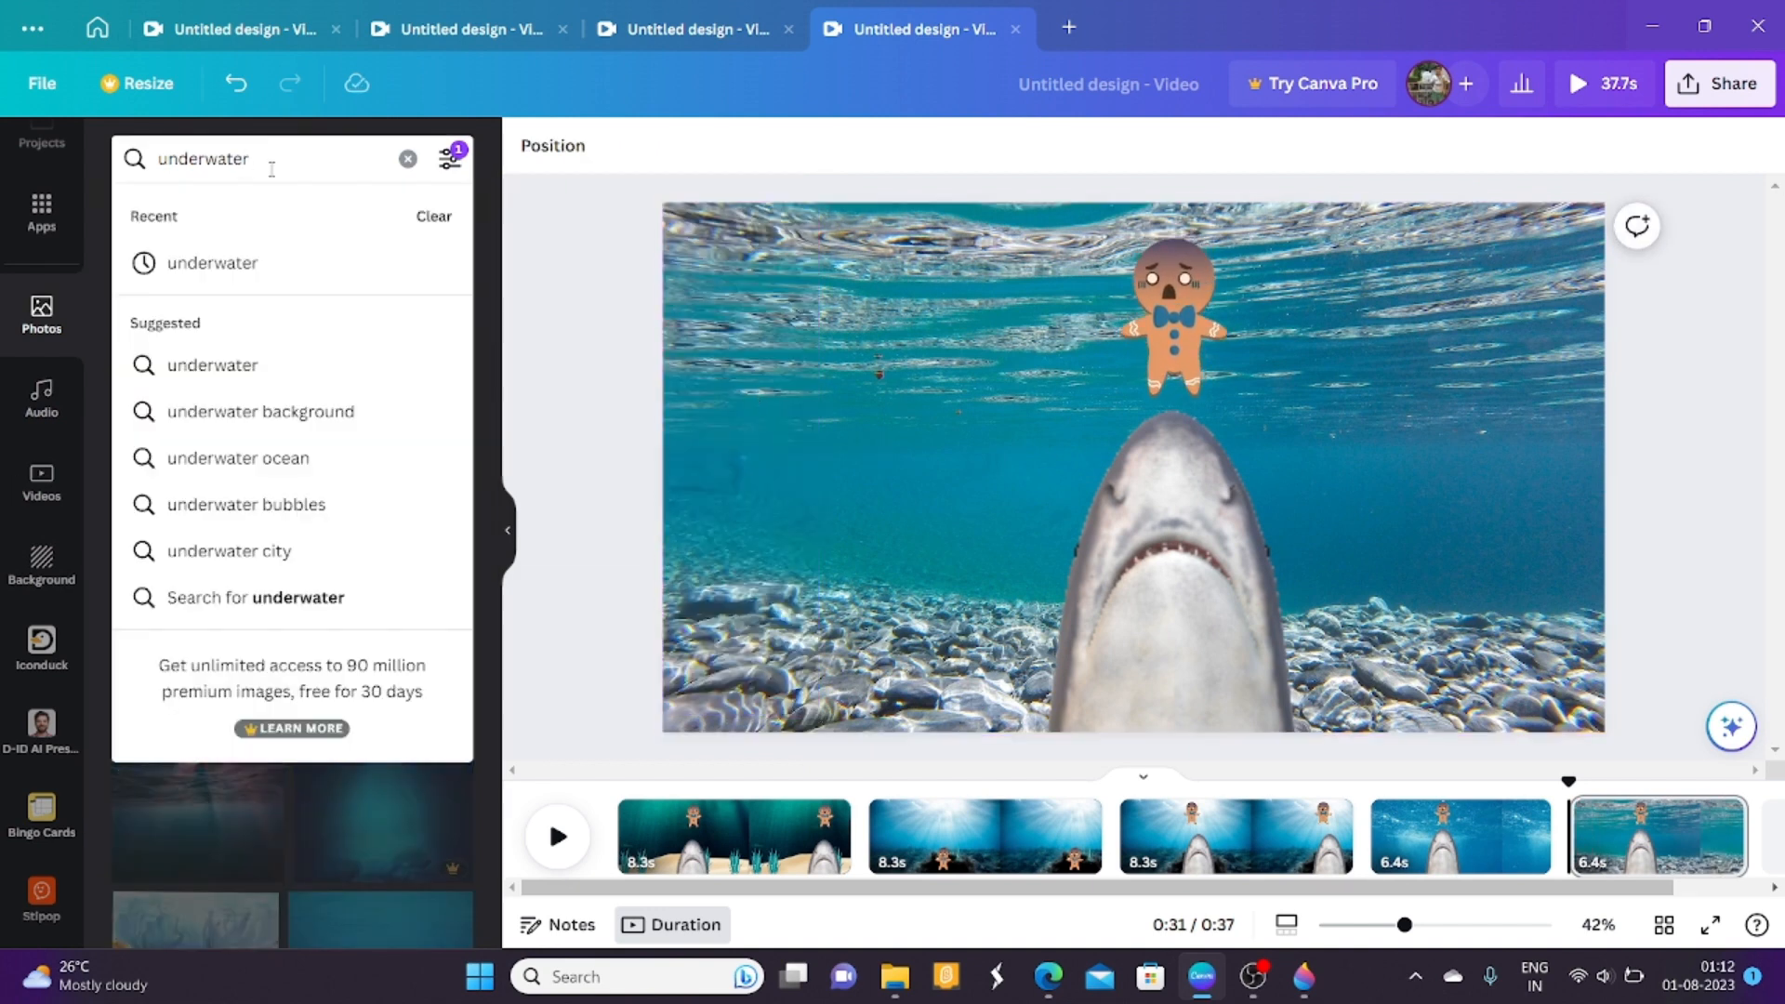
{"action": "key", "text": "BackSpace"}
{"action": "key", "text": "BackSpace"}
{"action": "key", "text": "BackSpace"}
{"action": "key", "text": "BackSpace"}
{"action": "key", "text": "BackSpace"}
{"action": "key", "text": "BackSpace"}
{"action": "key", "text": "BackSpace"}
{"action": "key", "text": "BackSpace"}
{"action": "key", "text": "BackSpace"}
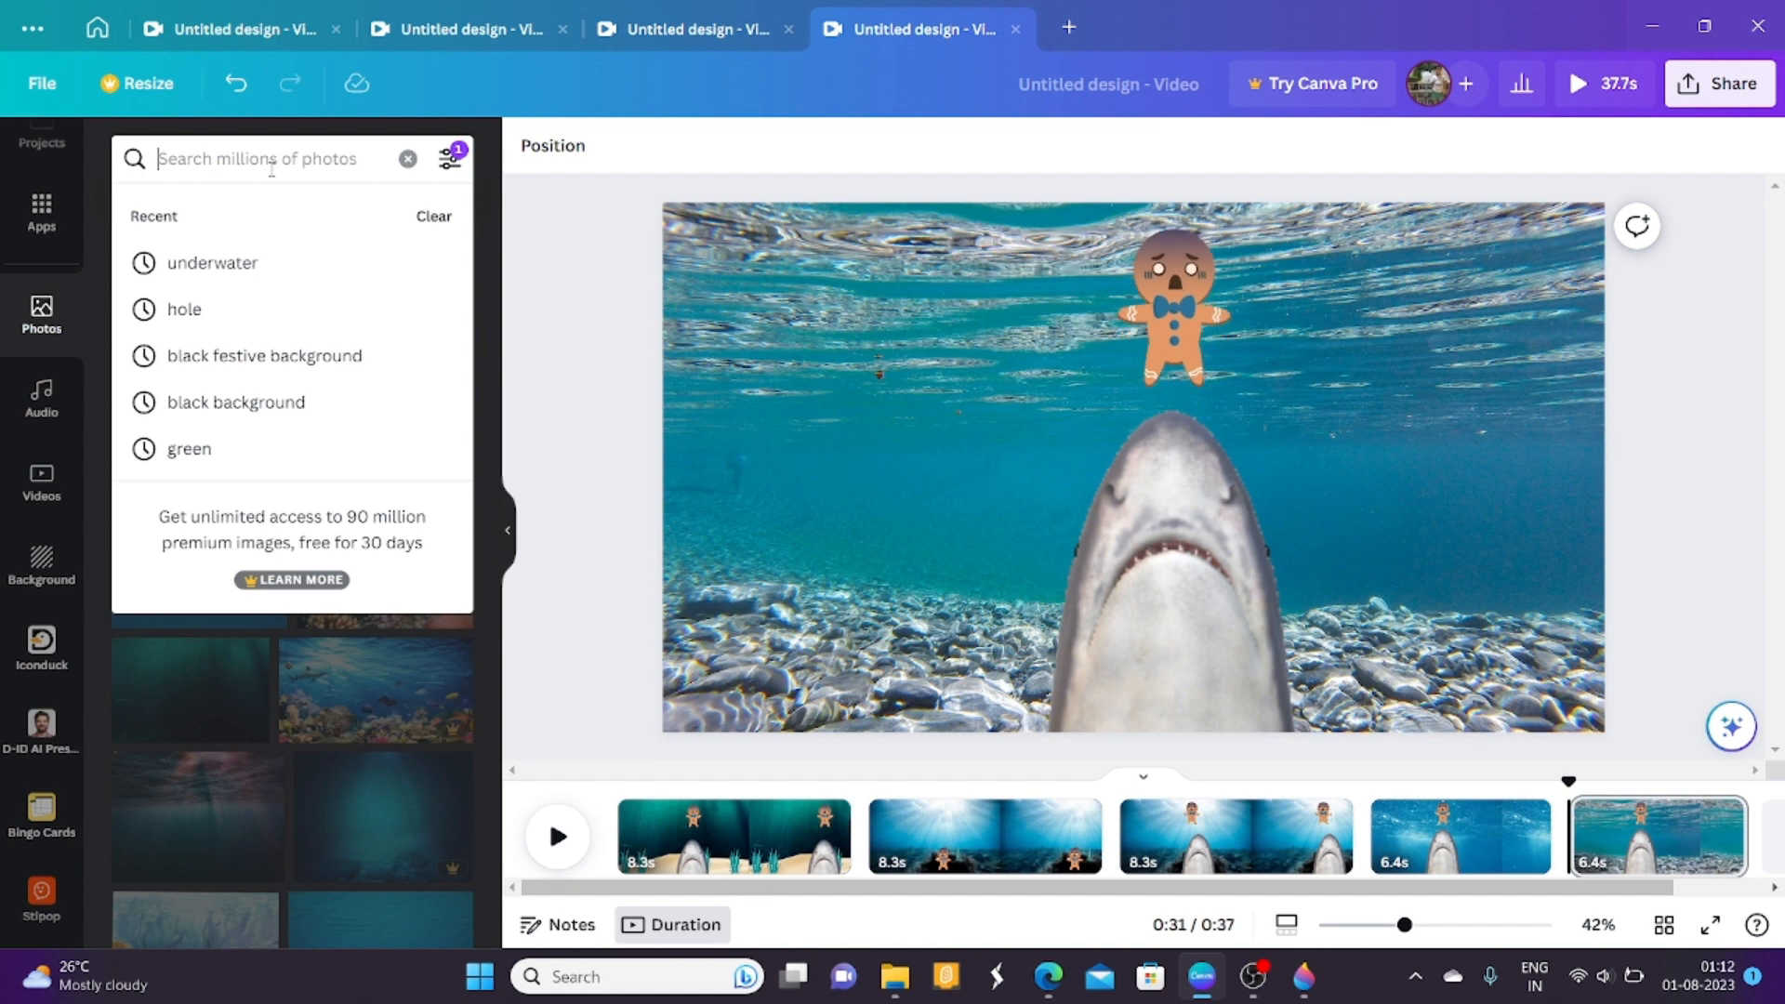
{"action": "type", "text": "ocea"}
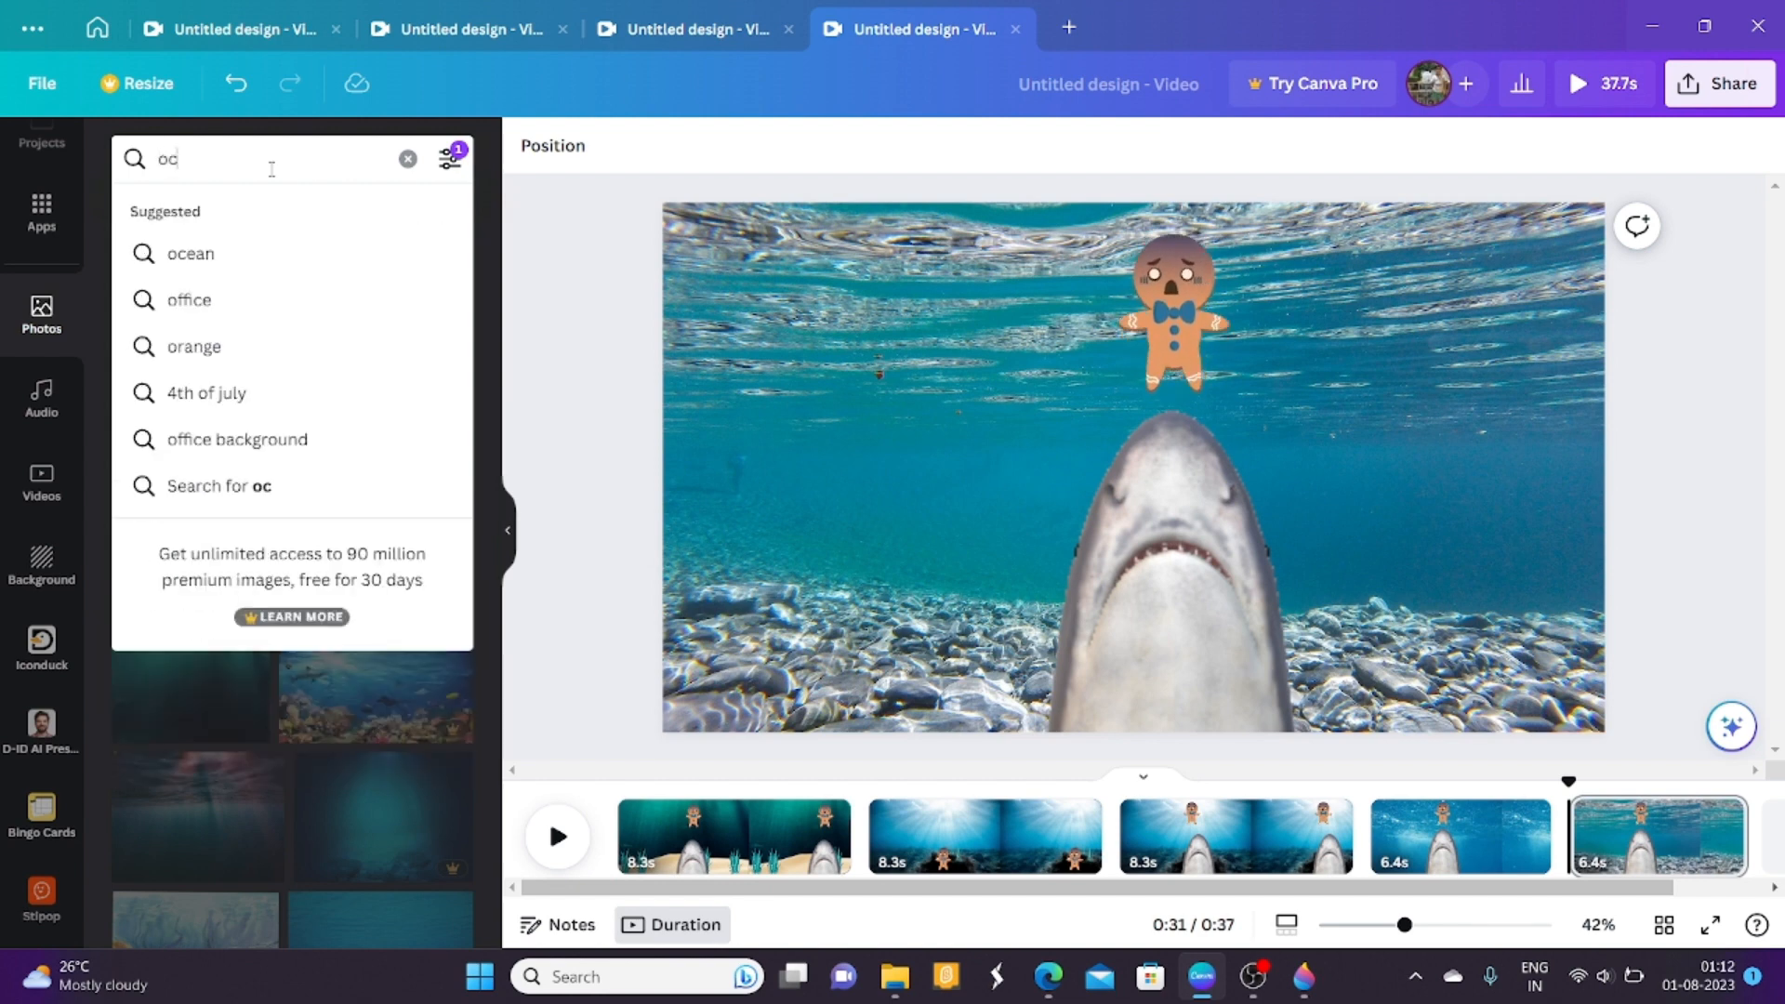
{"action": "left_click", "coordinate": [241, 251]}
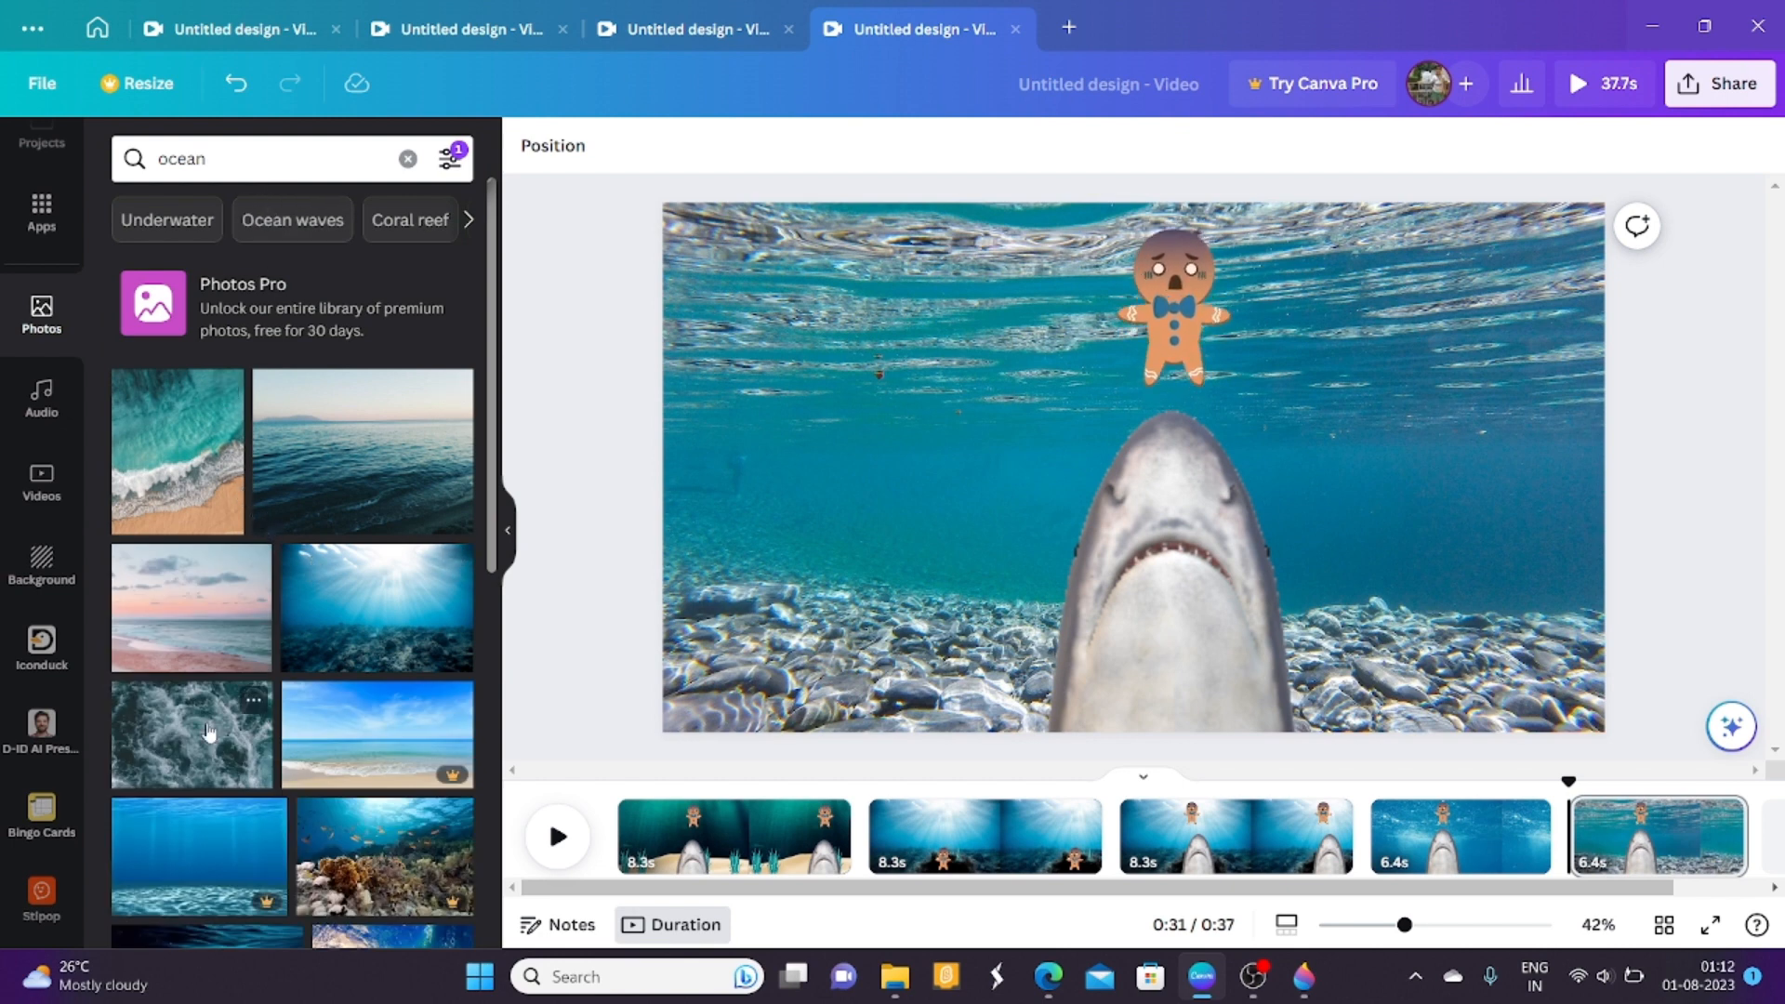
{"action": "left_click_drag", "start_coordinate": [491, 551], "coordinate": [471, 652]}
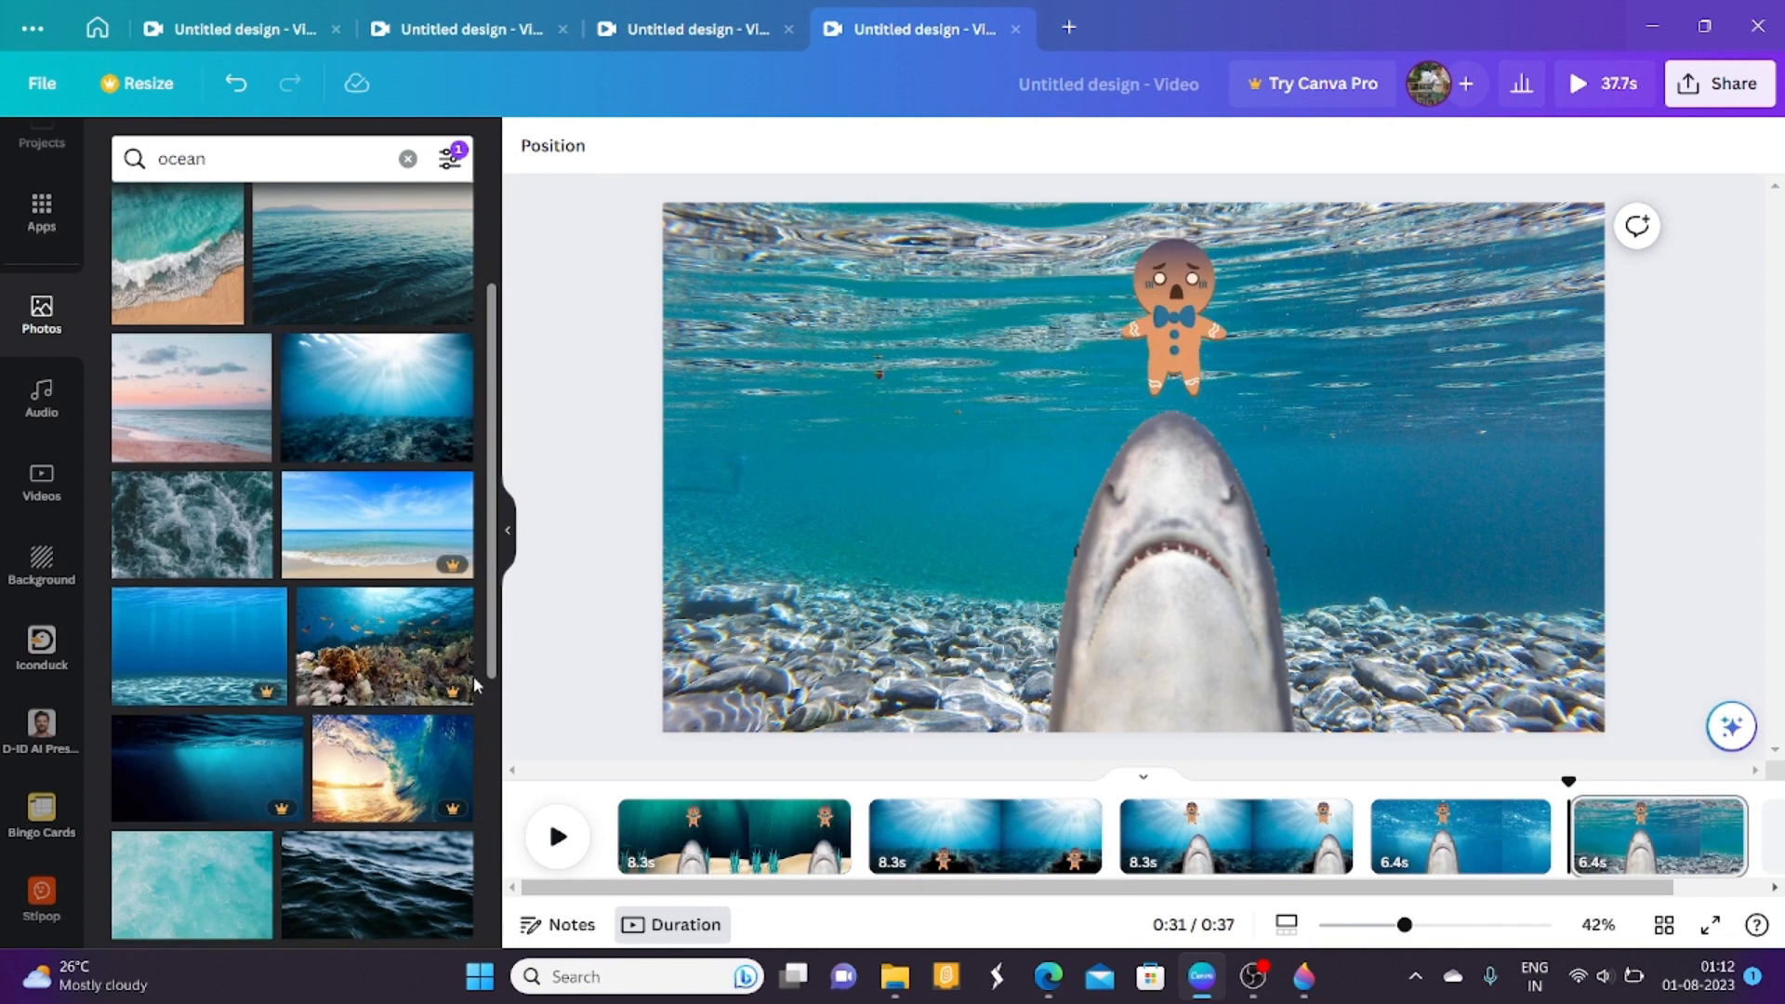
{"action": "scroll", "coordinate": [479, 688], "scroll_direction": "down", "scroll_amount": 1}
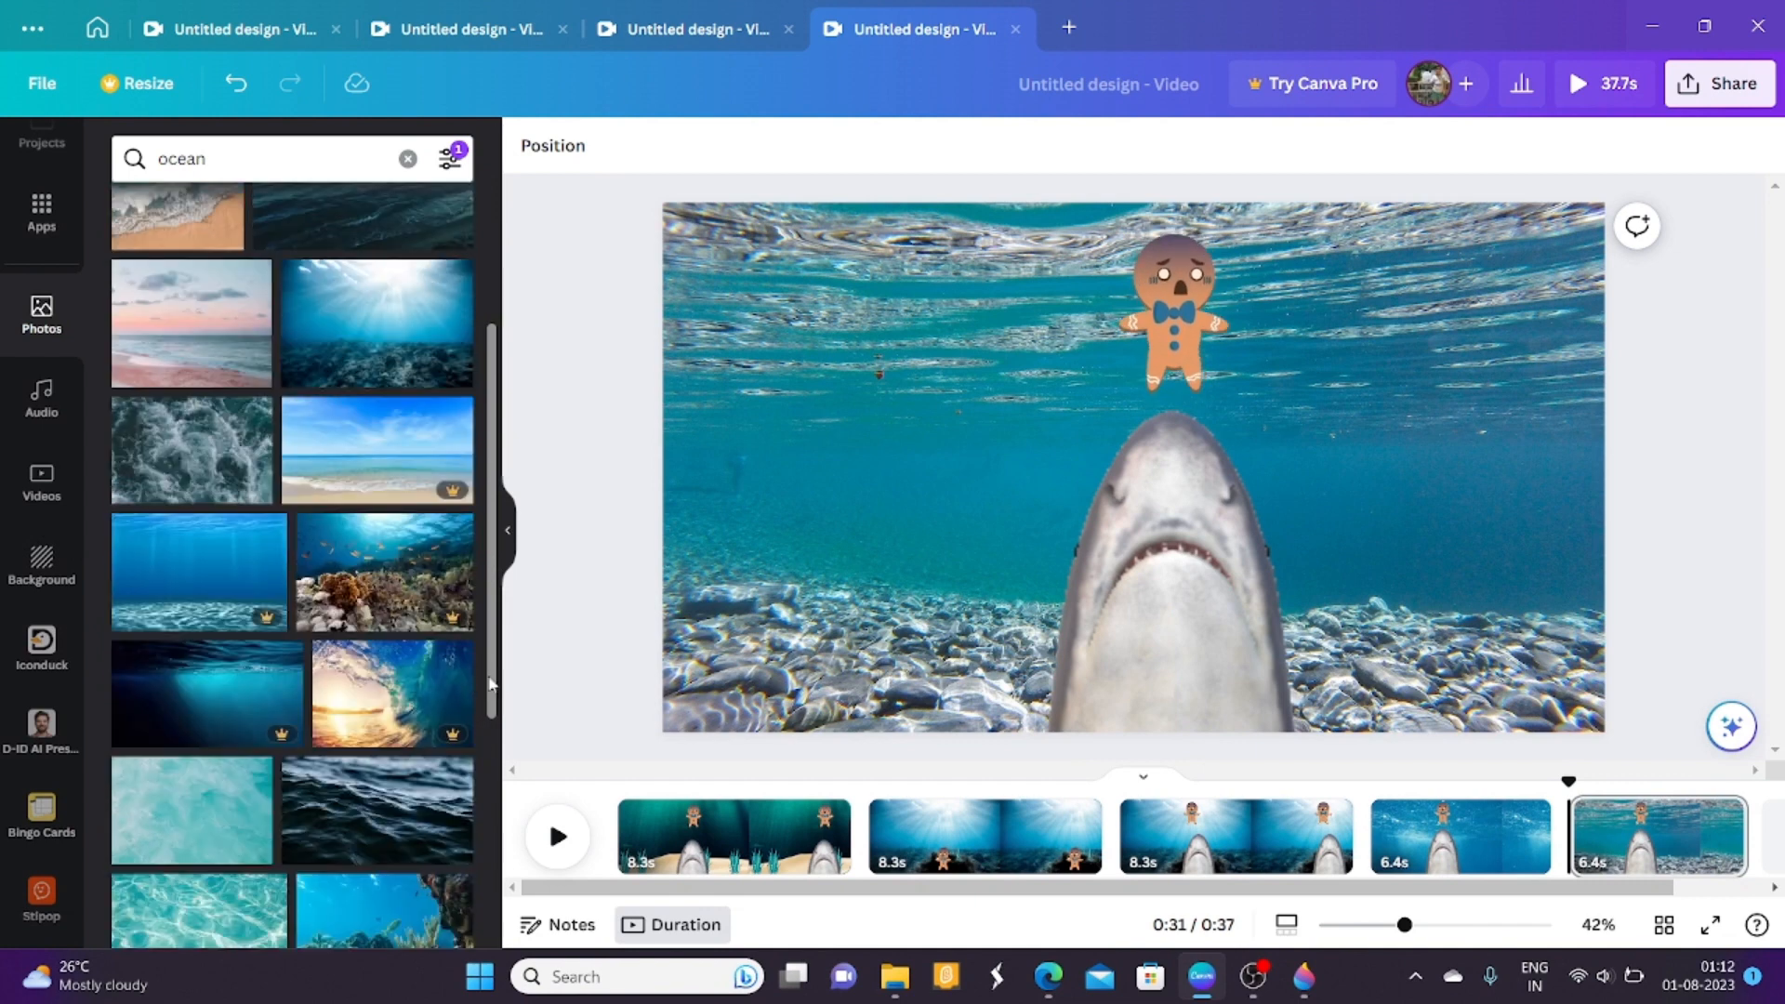
{"action": "scroll", "coordinate": [479, 744], "scroll_direction": "down", "scroll_amount": 2}
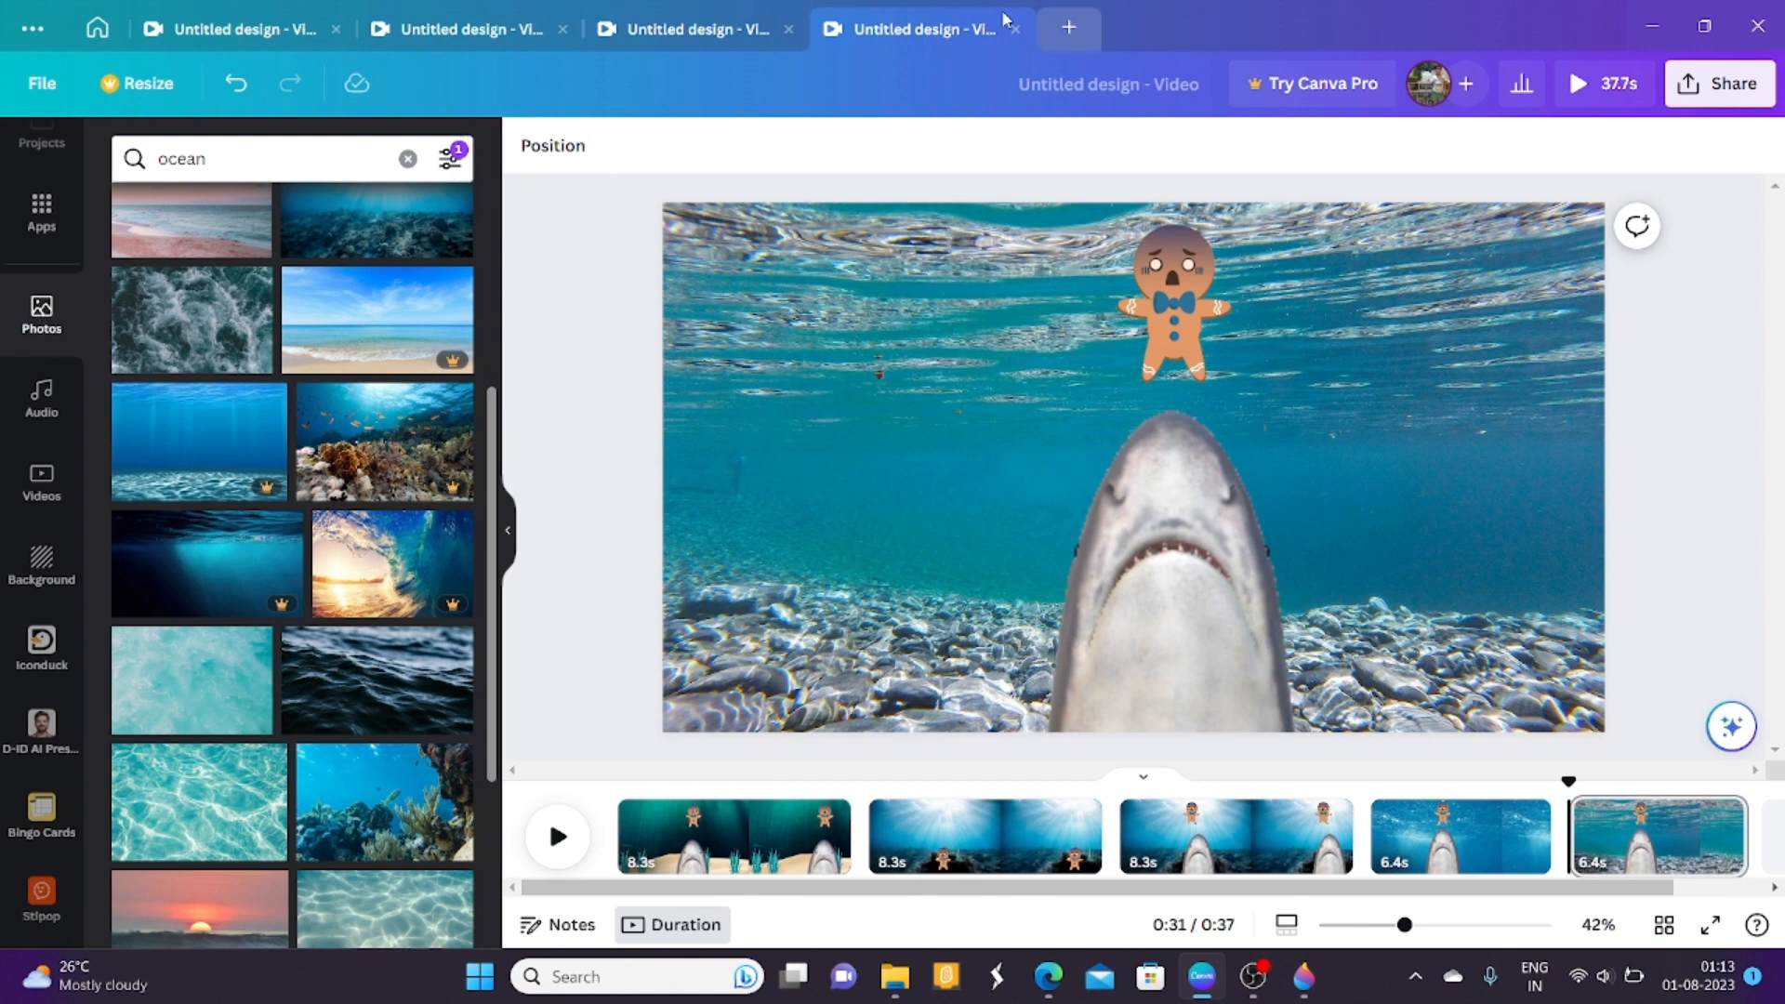
{"action": "left_click", "coordinate": [692, 31]}
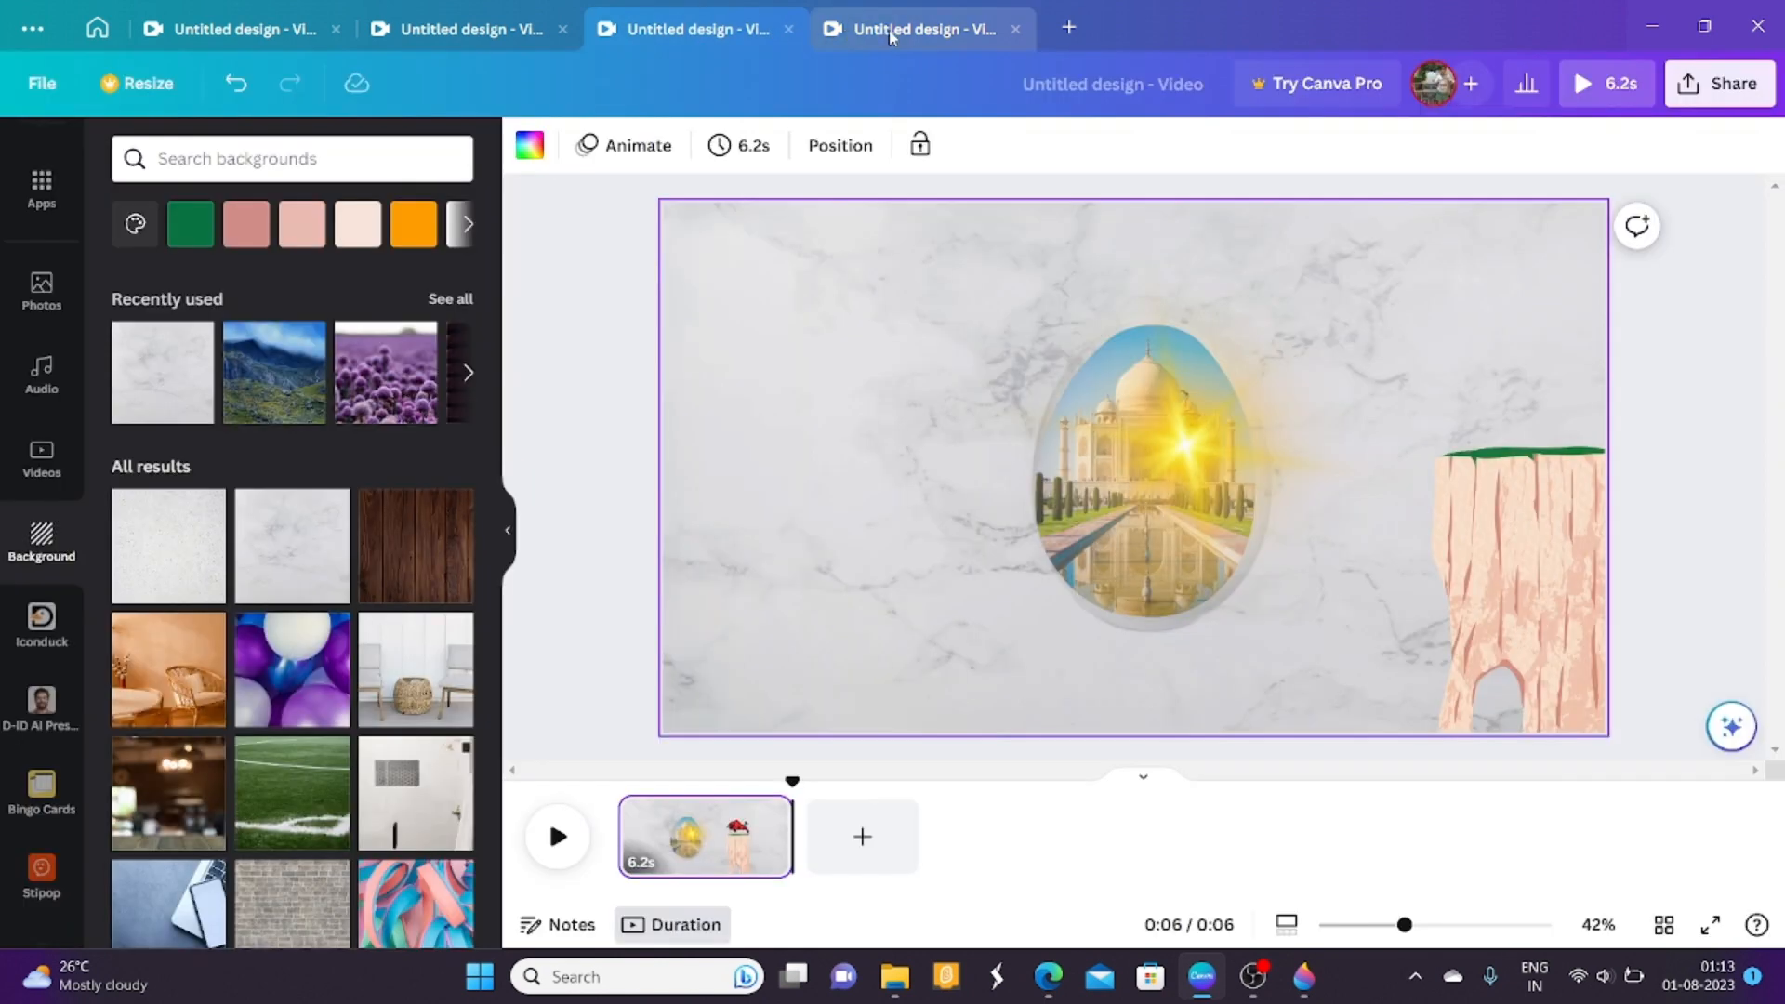
{"action": "left_click", "coordinate": [890, 27]}
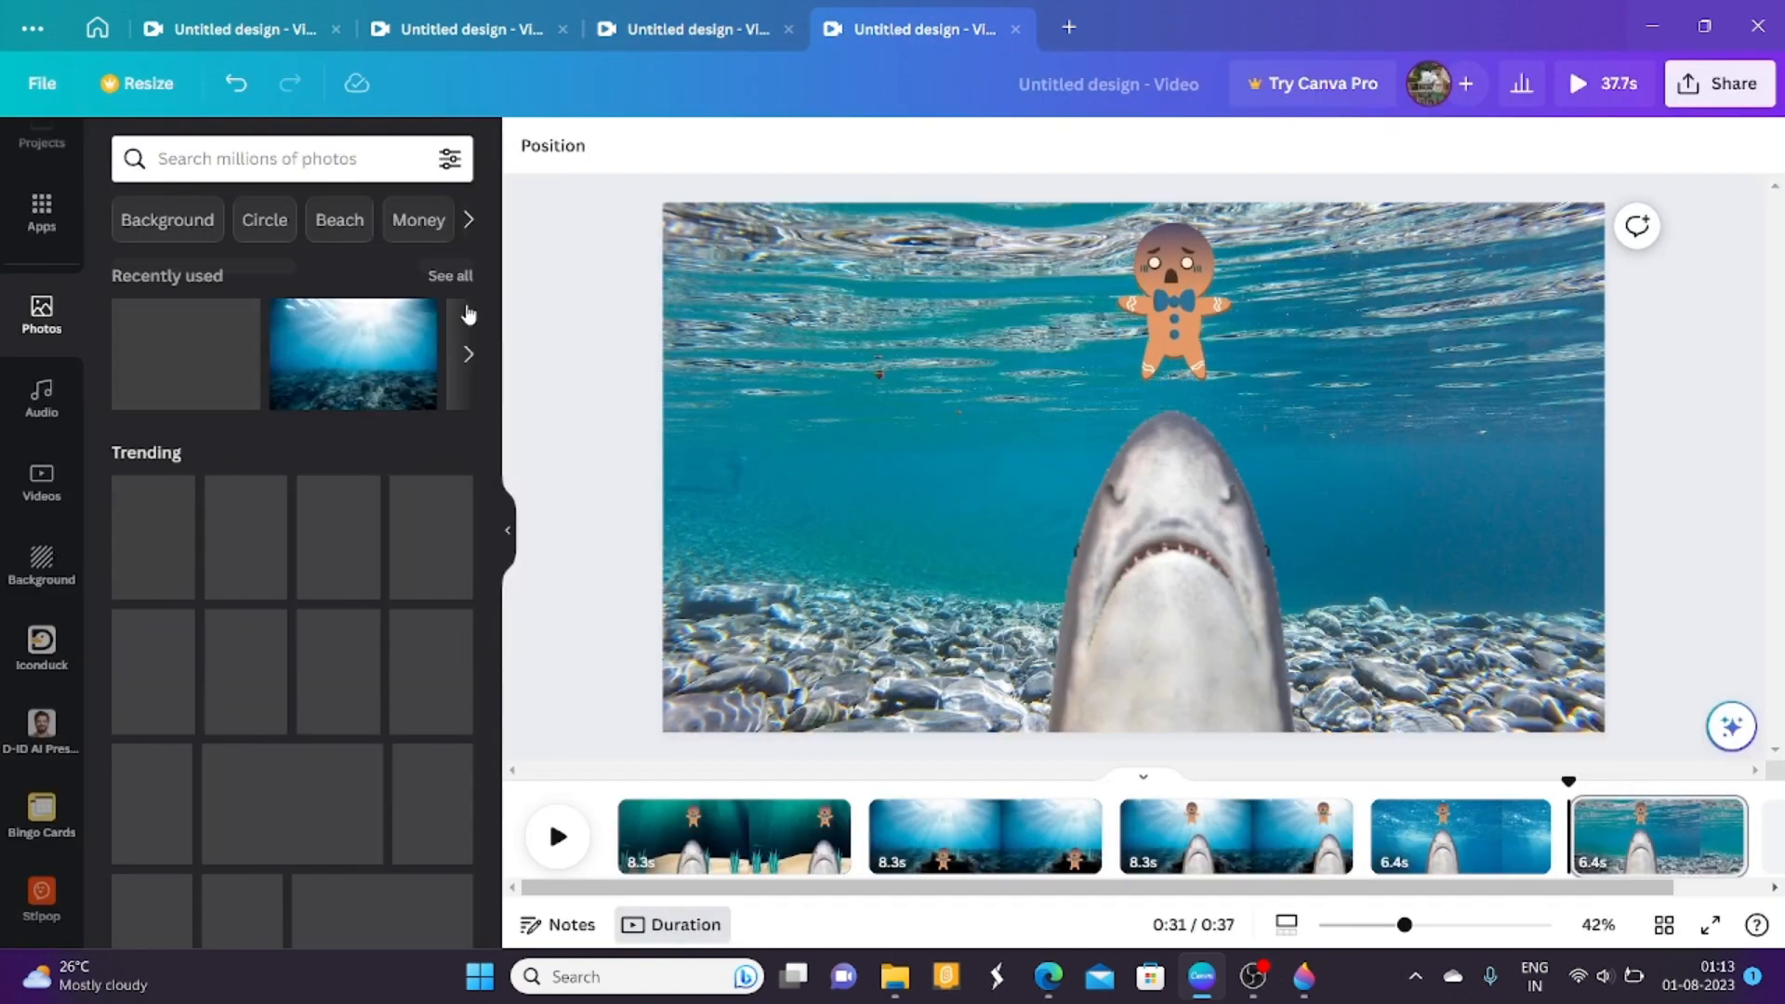
Search the photos for "sand", then refine the search to "sand and water".
{"action": "left_click", "coordinate": [243, 160]}
{"action": "type", "text": "sa"}
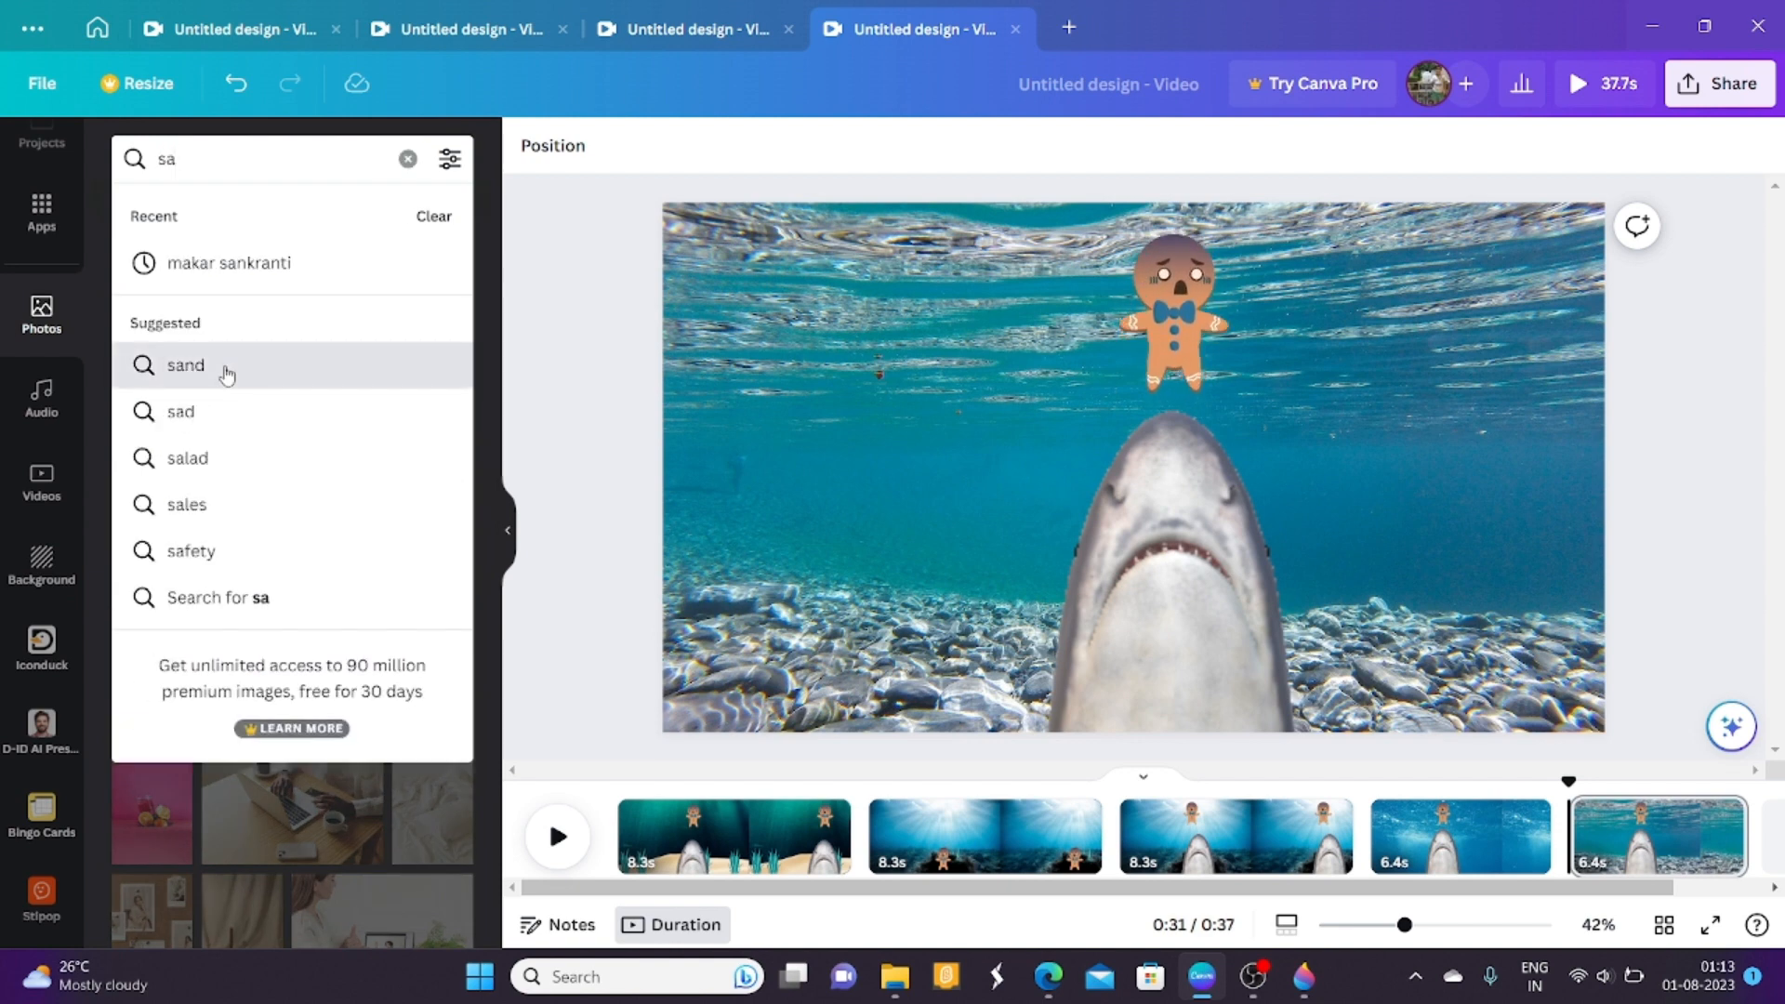
{"action": "left_click", "coordinate": [233, 369]}
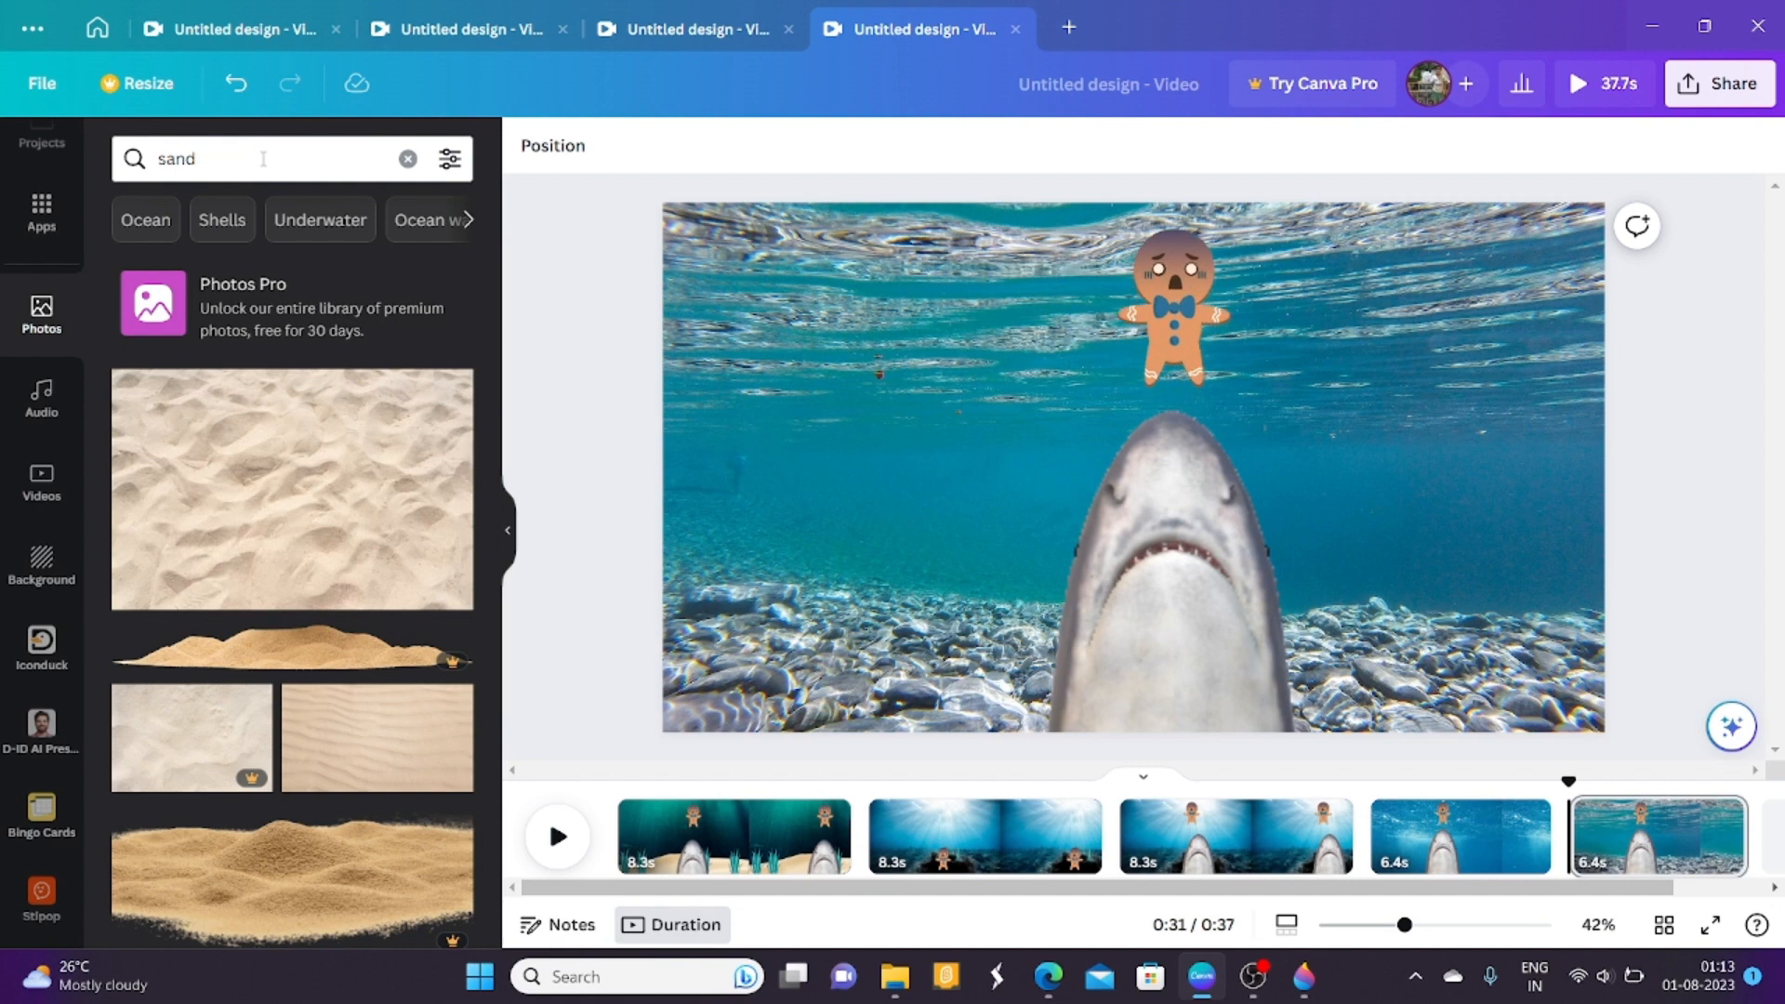
{"action": "left_click", "coordinate": [263, 159]}
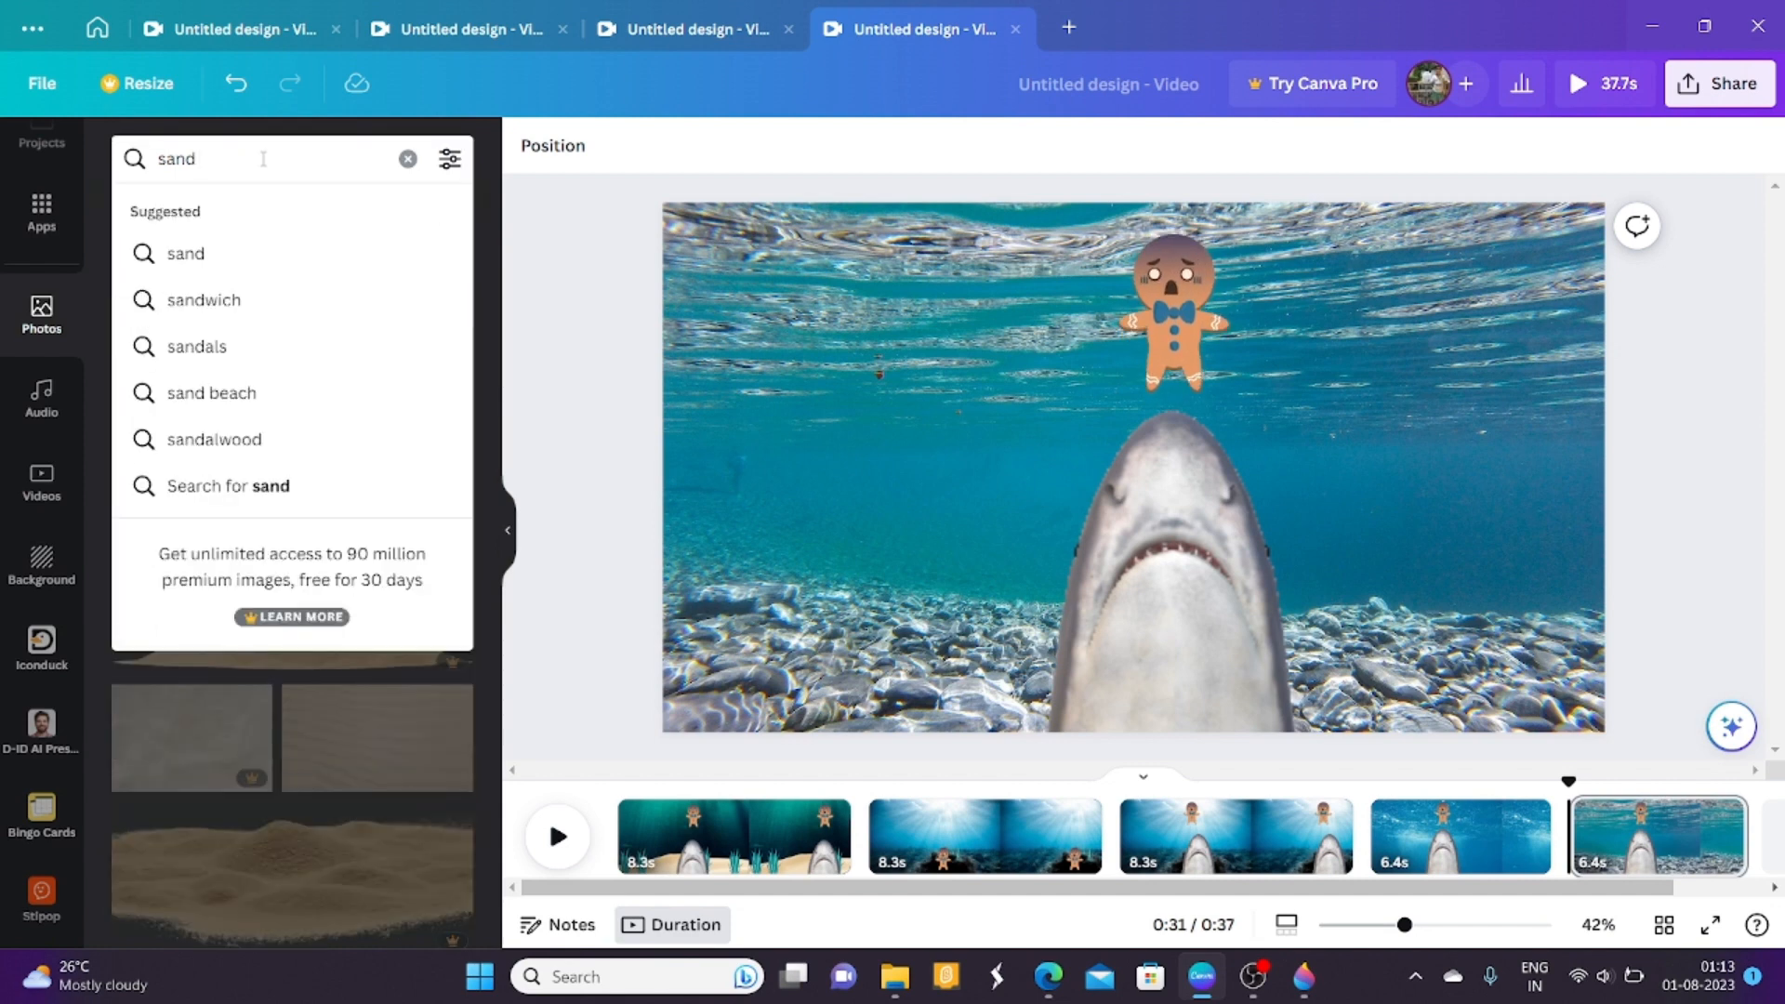
{"action": "type", "text": "an"}
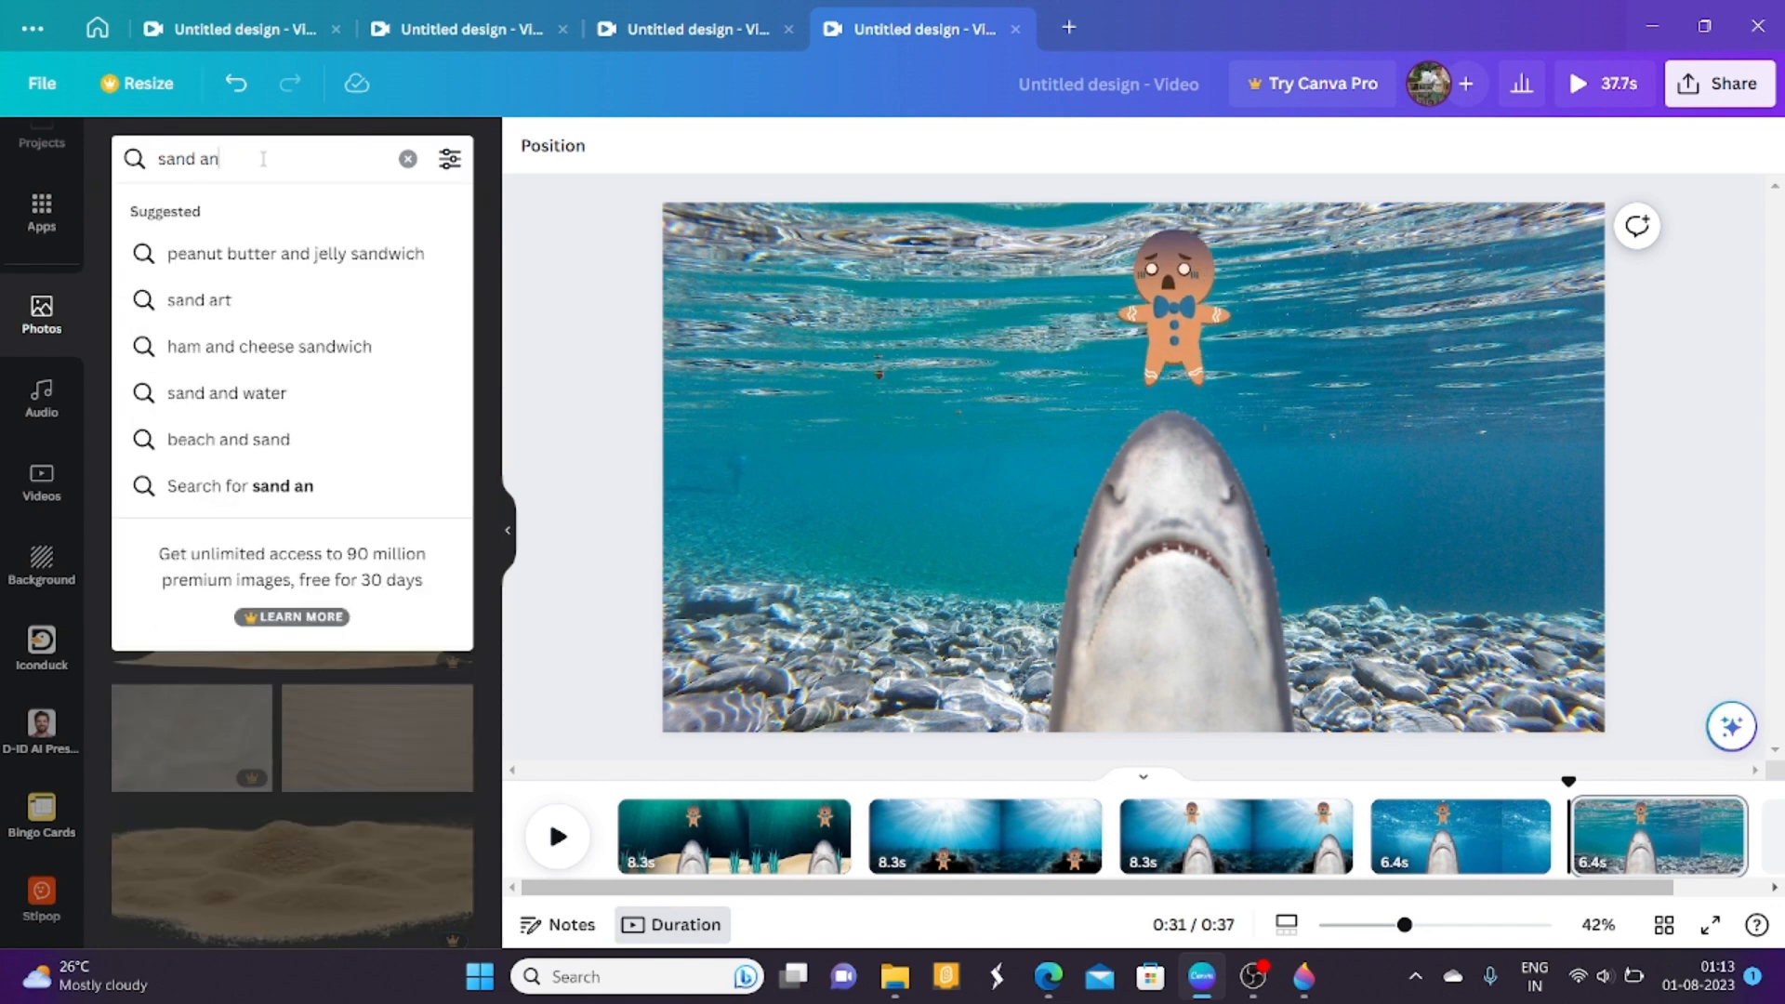
{"action": "type", "text": "d"}
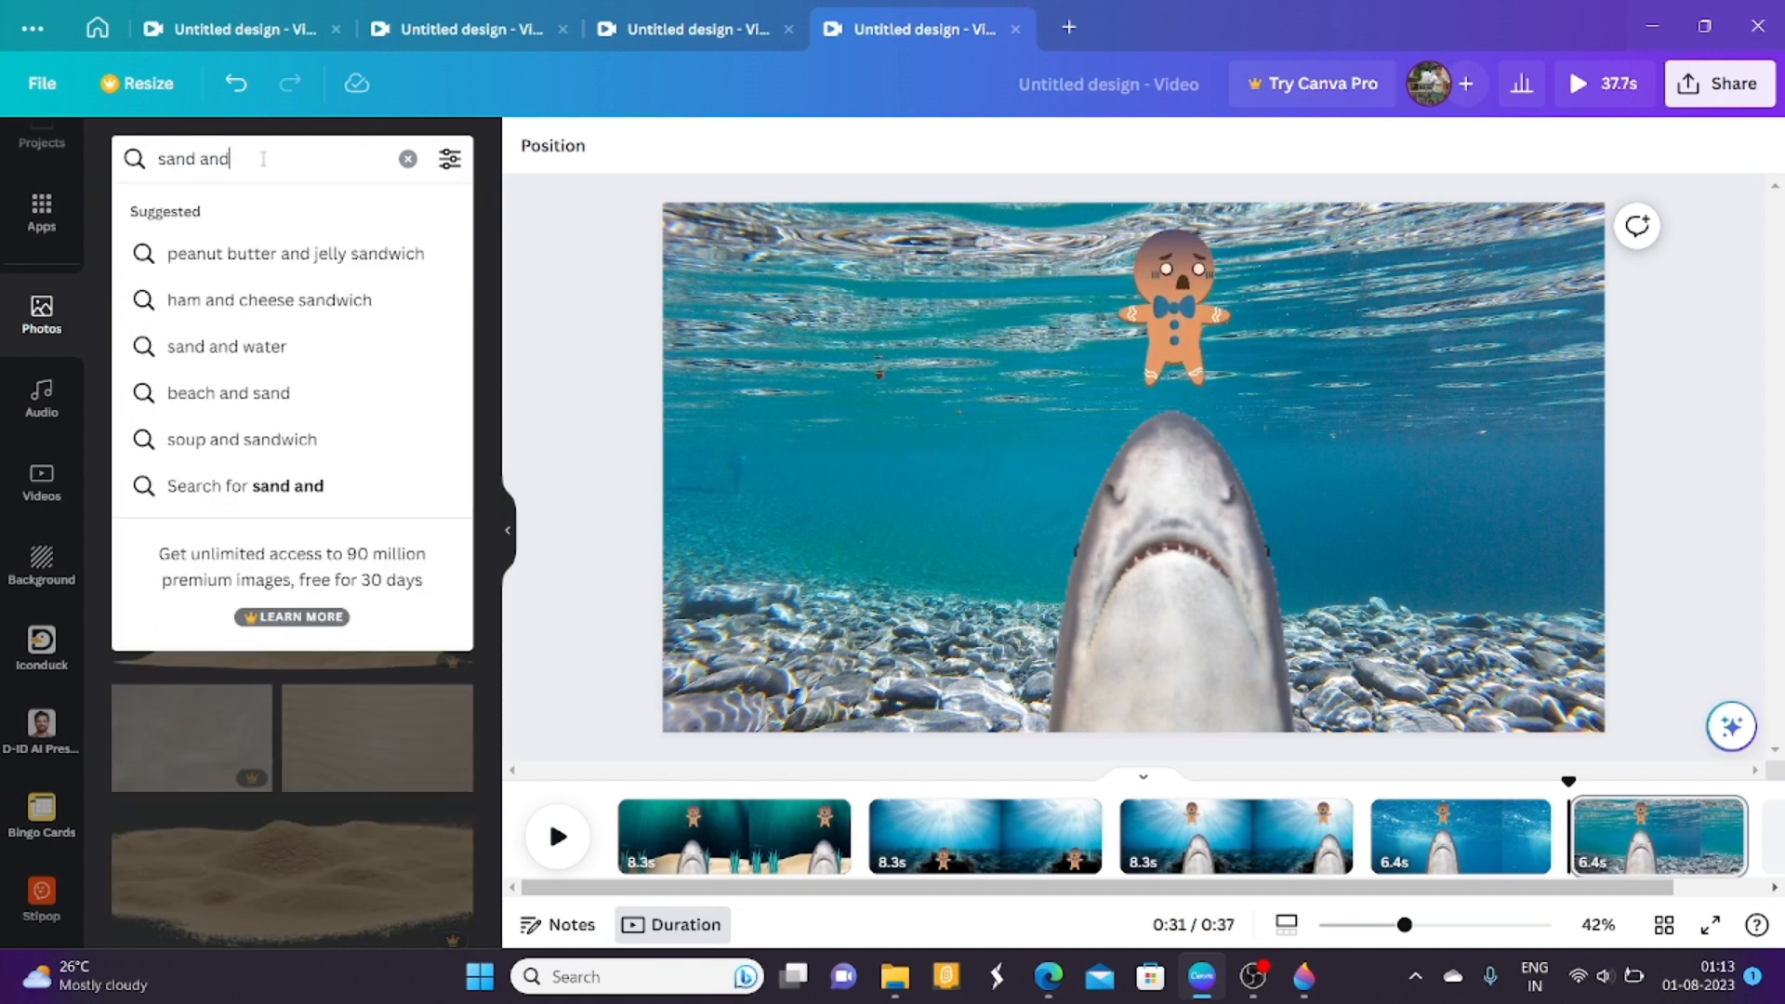
{"action": "left_click", "coordinate": [287, 346]}
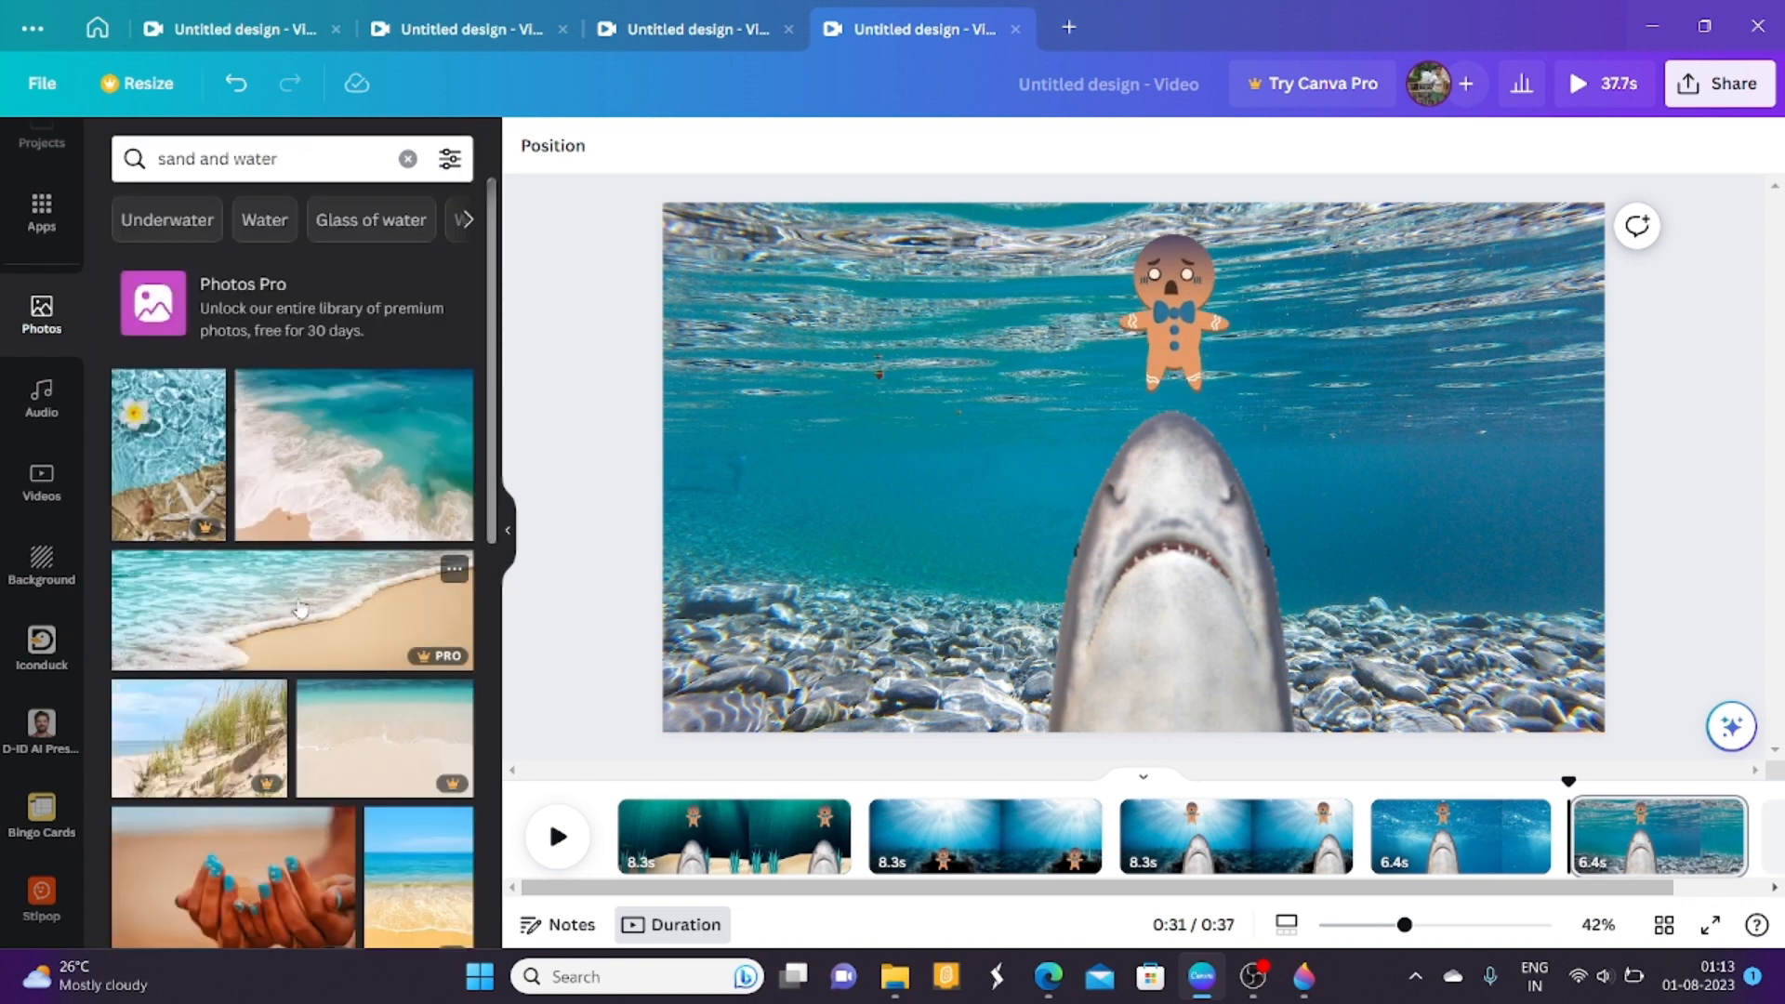
Browse the "sand and water" photos, try the tall blue-sky beach photo on the fifth page and move it off the canvas.
{"action": "left_click_drag", "start_coordinate": [495, 530], "coordinate": [493, 920]}
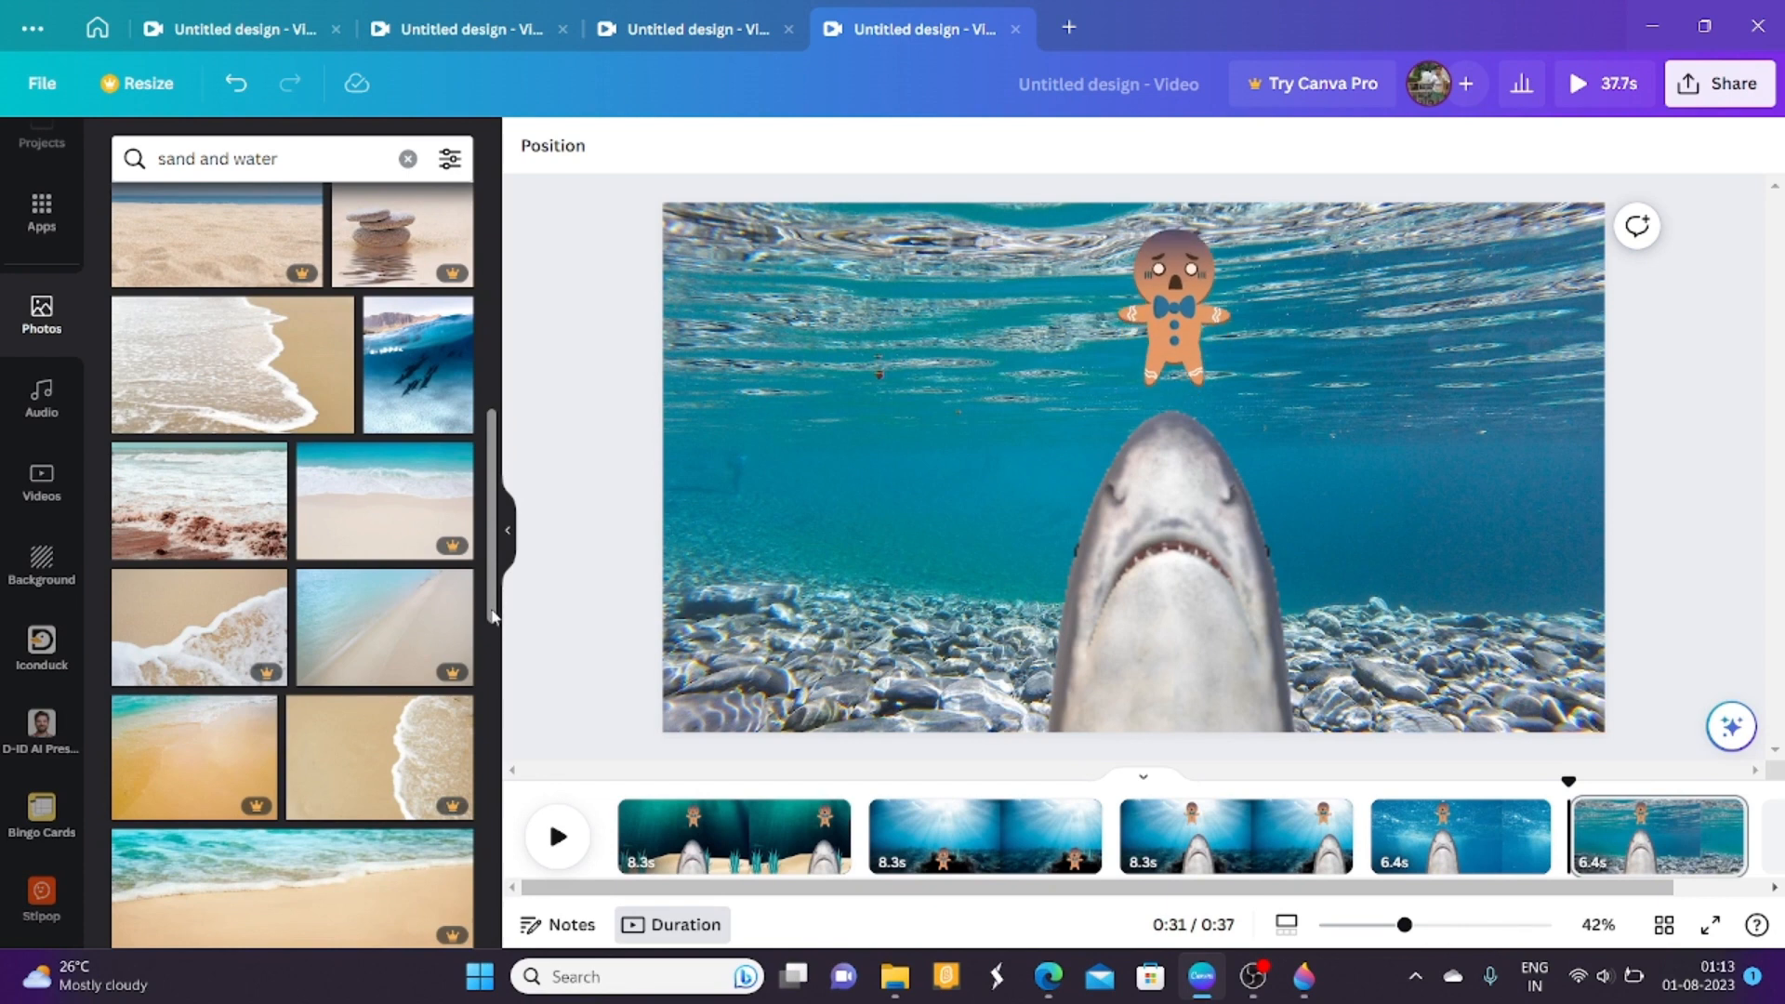
{"action": "left_click_drag", "start_coordinate": [493, 627], "coordinate": [512, 999]}
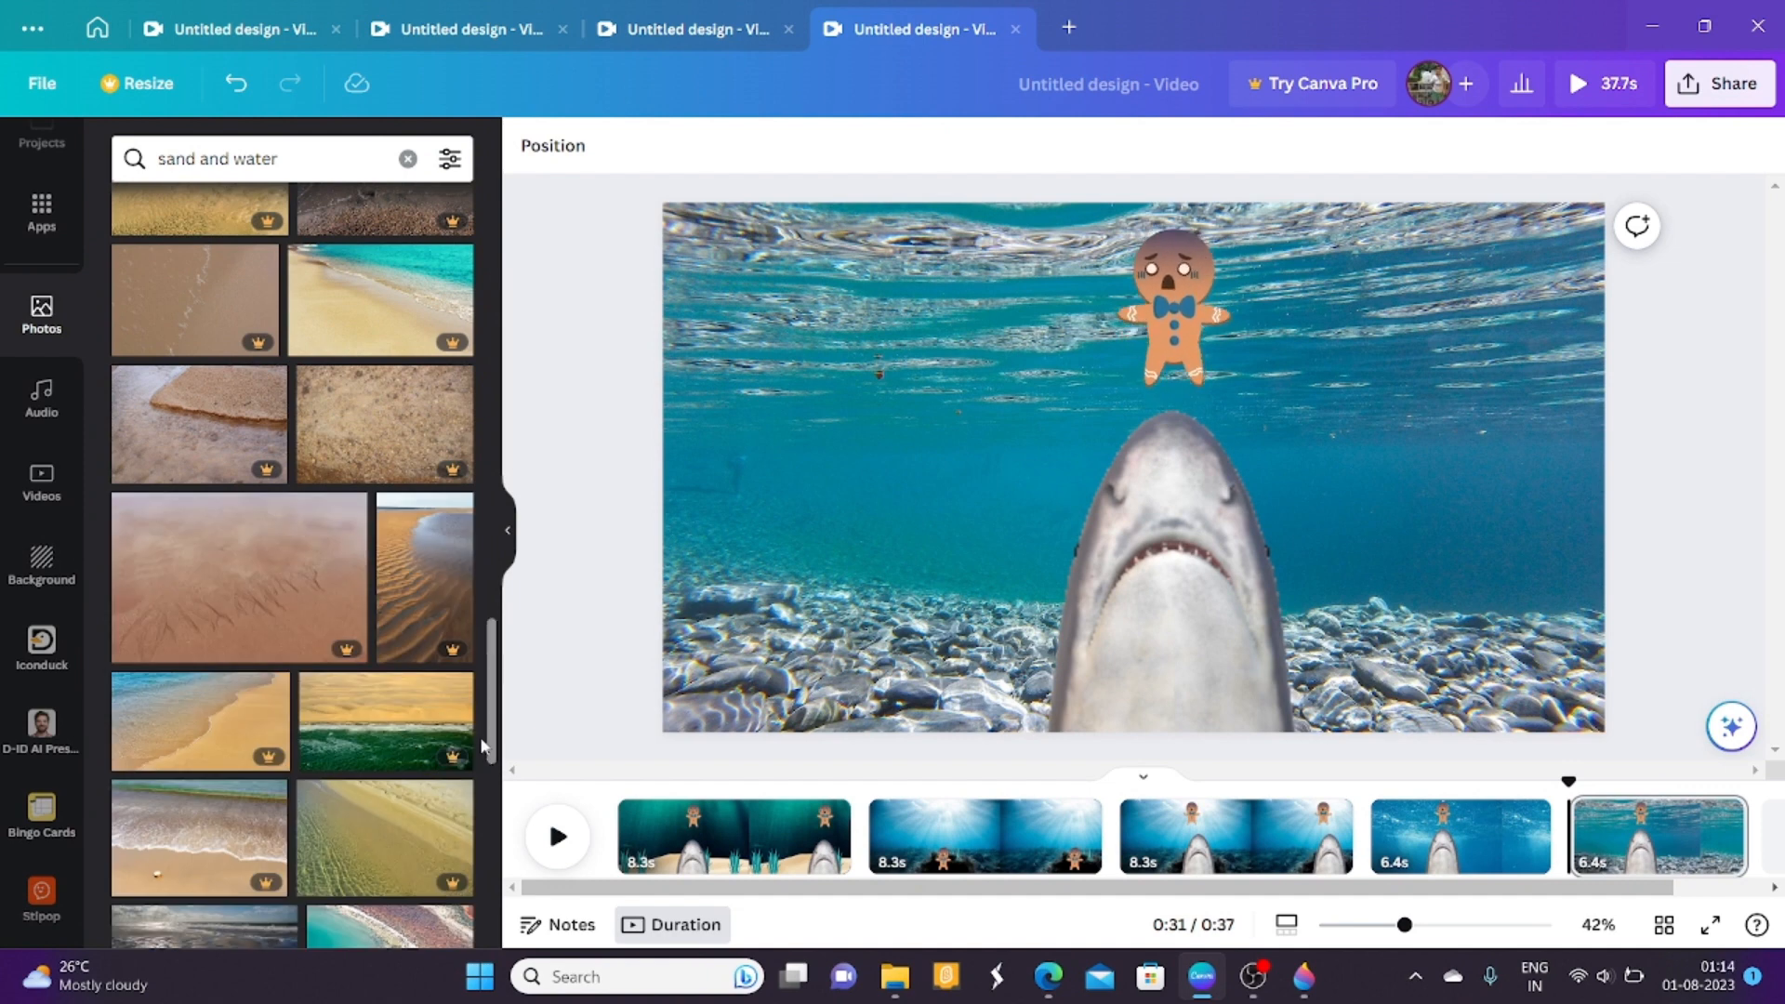
{"action": "left_click_drag", "start_coordinate": [494, 764], "coordinate": [487, 834]}
{"action": "left_click_drag", "start_coordinate": [565, 463], "coordinate": [511, 204]}
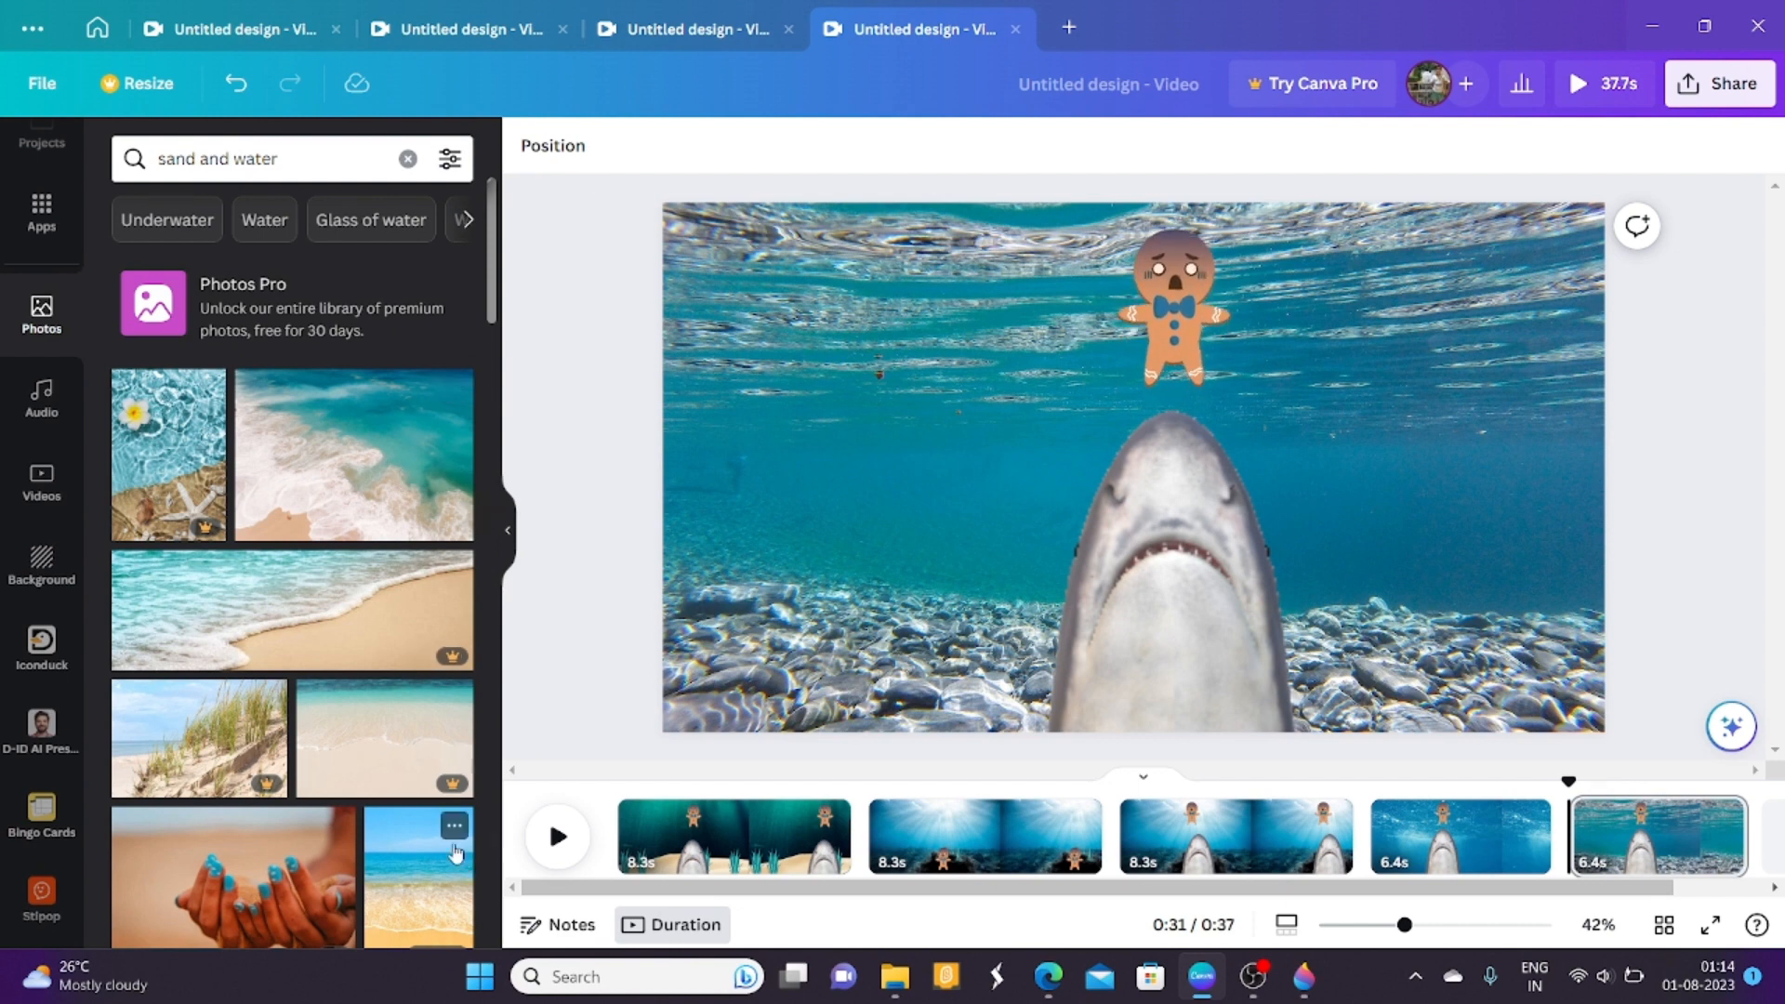
{"action": "left_click", "coordinate": [433, 902]}
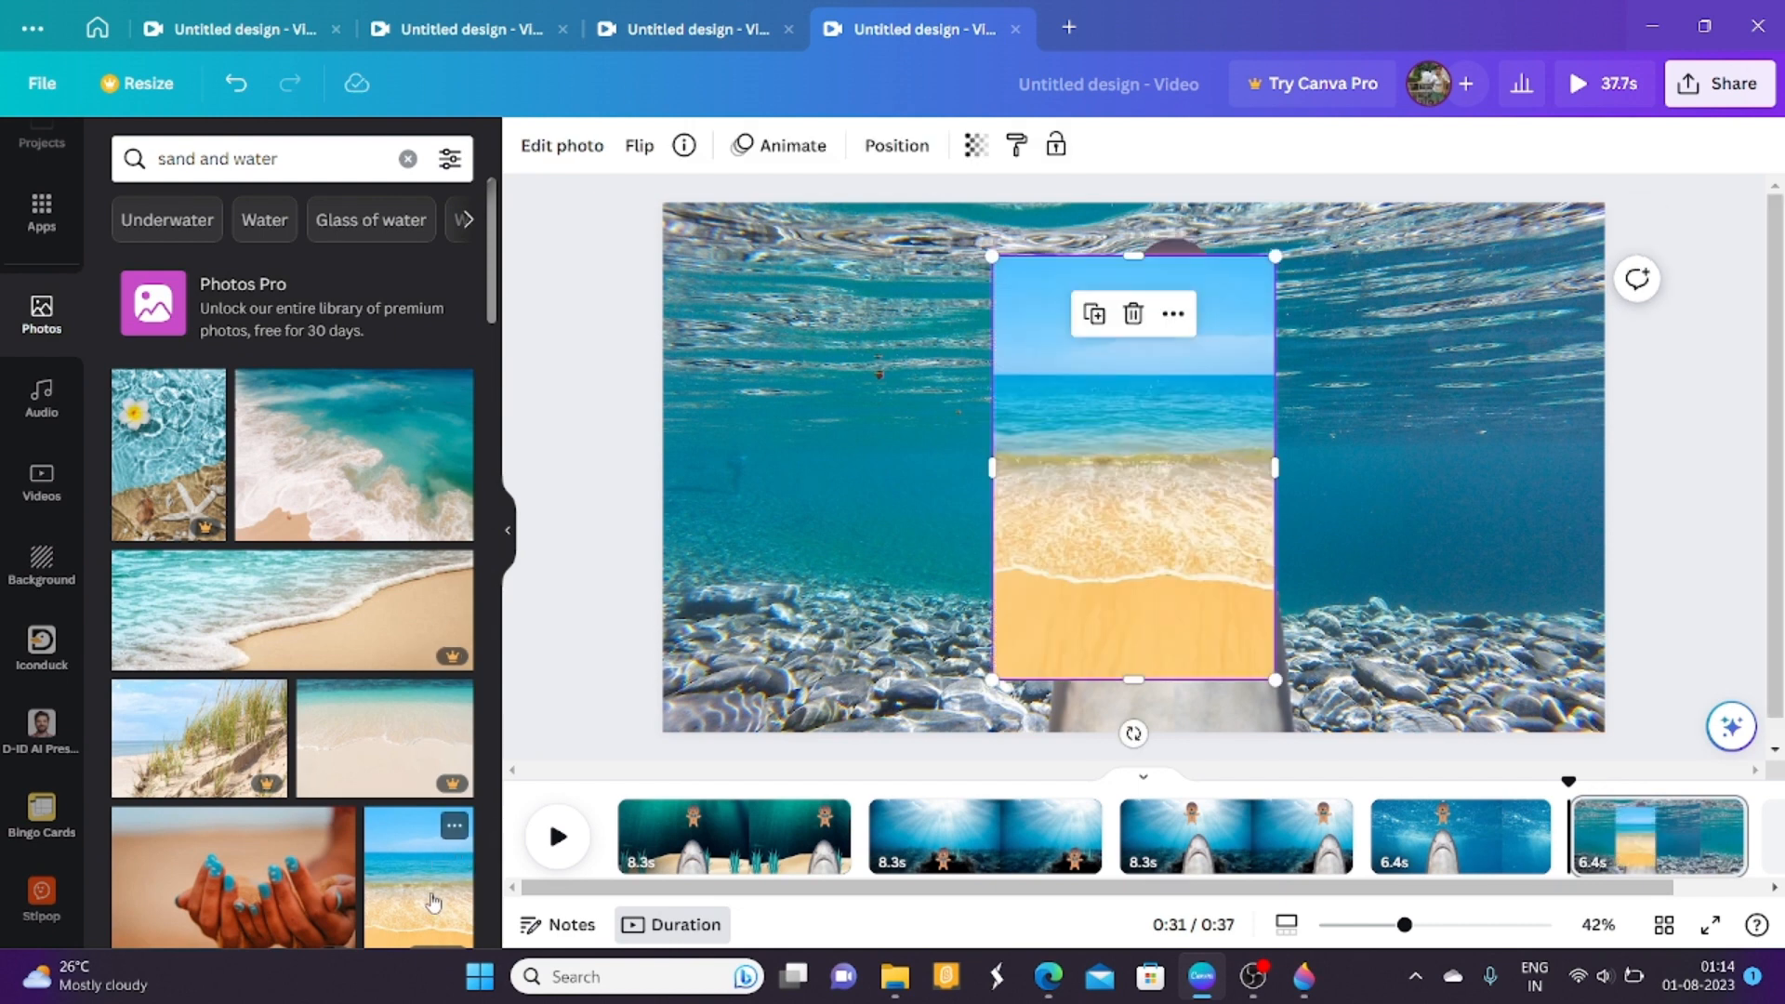
{"action": "left_click_drag", "start_coordinate": [1170, 499], "coordinate": [558, 576]}
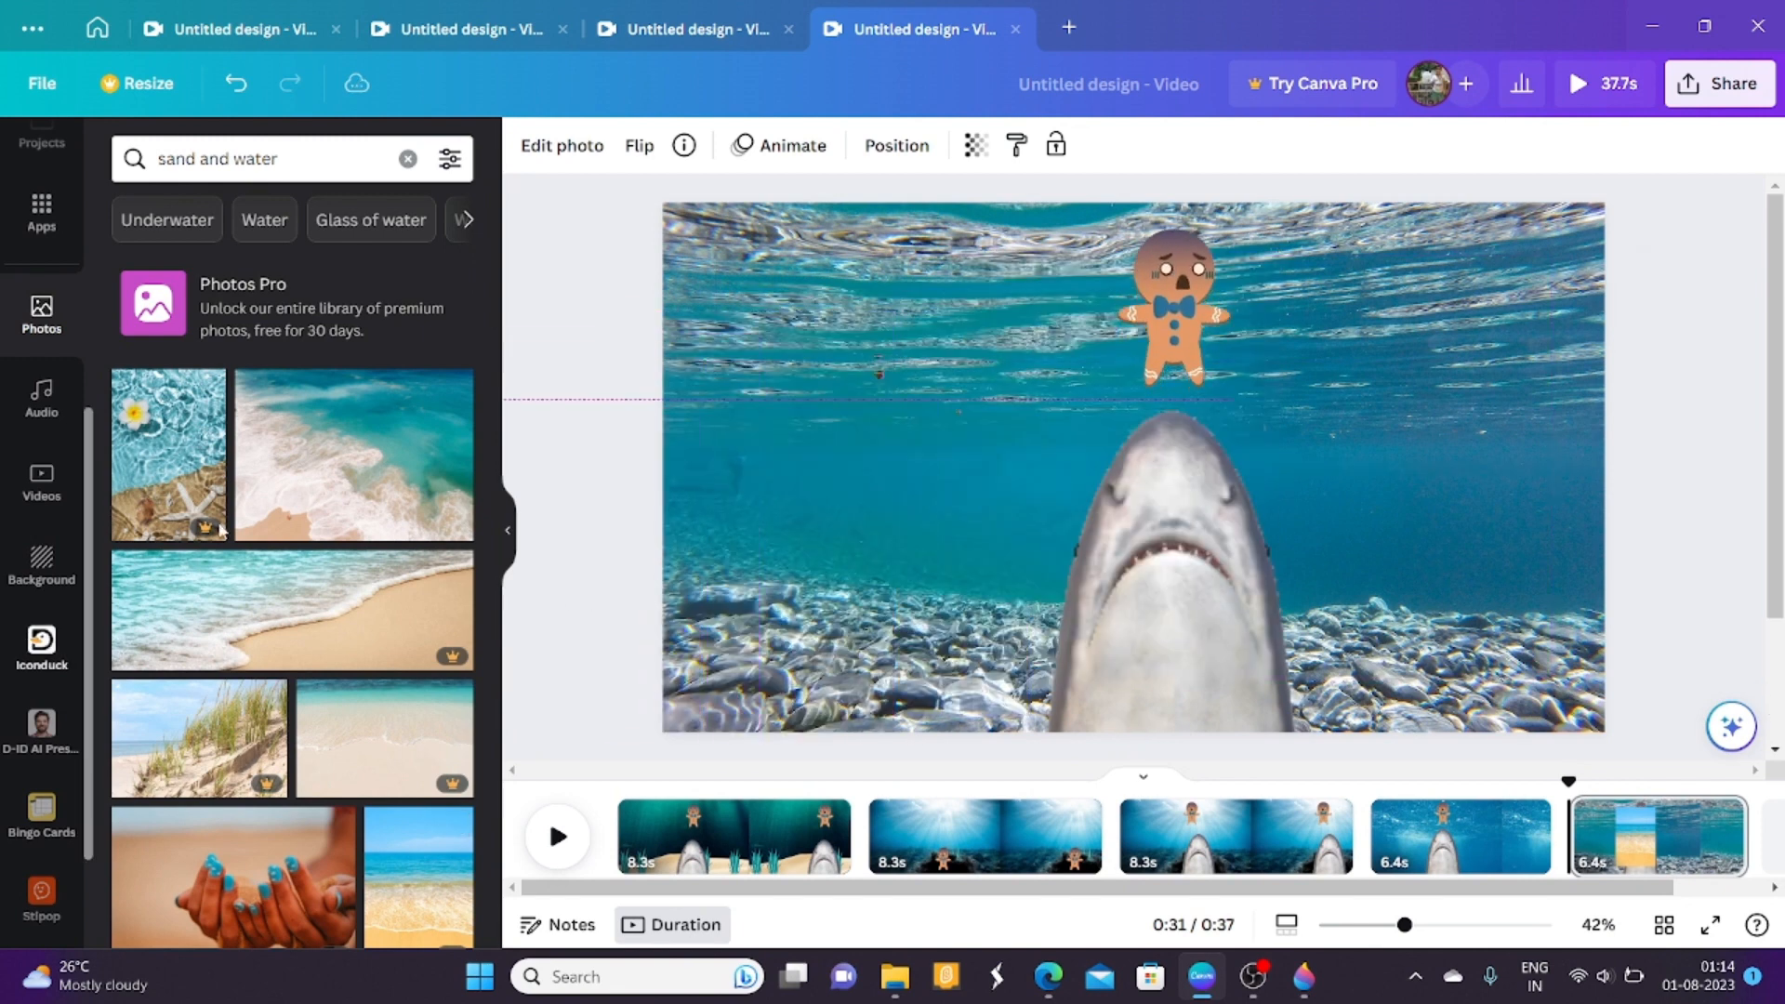
Insert the aerial photo of foamy waves on sand and stretch it to fill the whole fifth page, 1920 by 1080 px.
{"action": "left_click", "coordinate": [336, 464]}
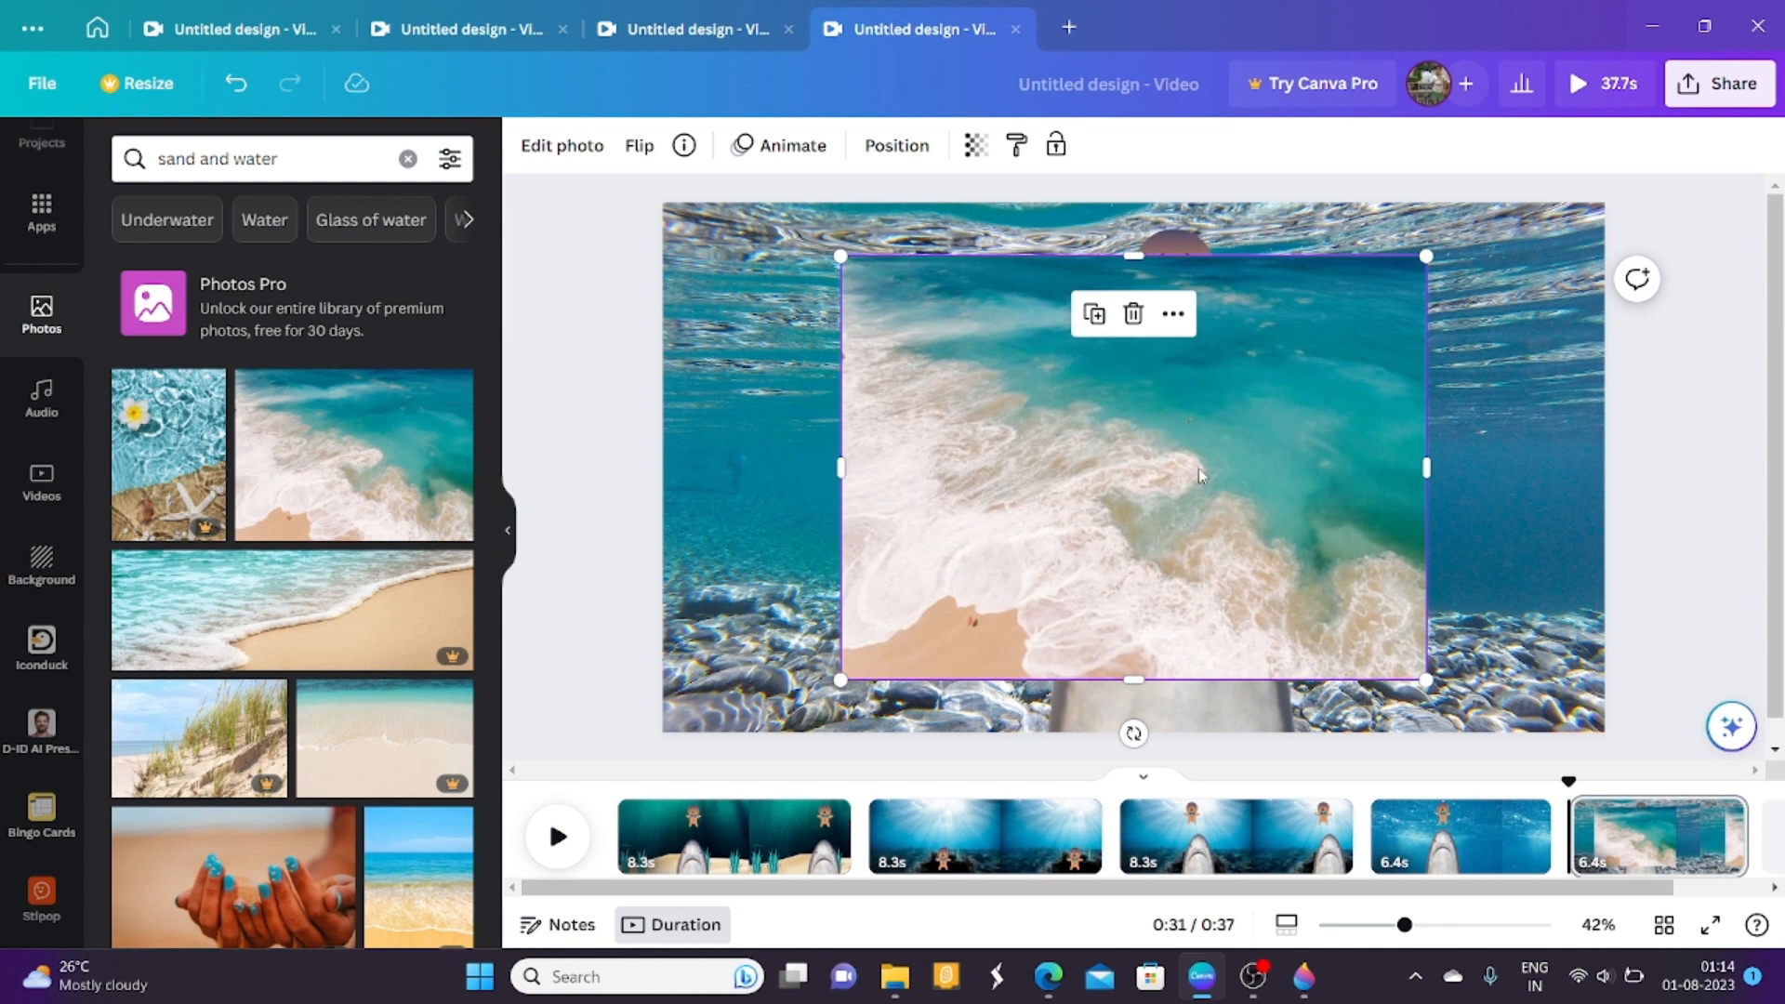
{"action": "left_click_drag", "start_coordinate": [1198, 474], "coordinate": [1019, 417]}
{"action": "left_click_drag", "start_coordinate": [1244, 630], "coordinate": [1431, 669]}
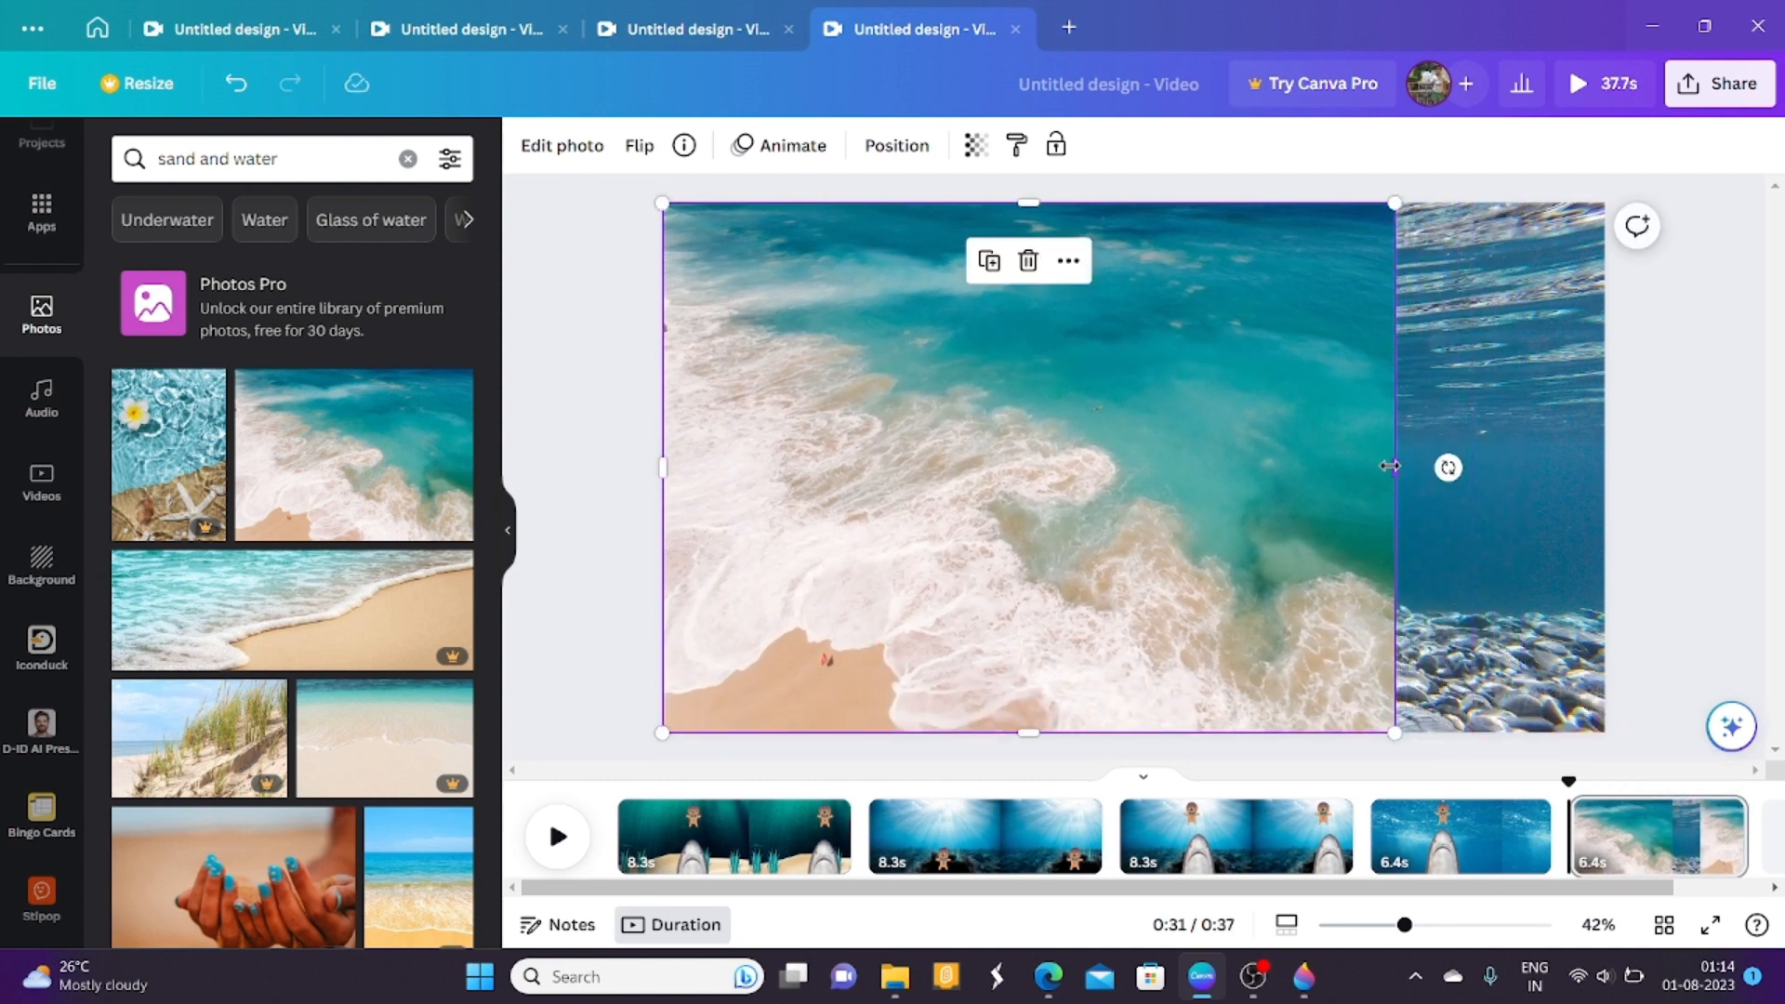
{"action": "left_click_drag", "start_coordinate": [1389, 465], "coordinate": [1601, 462]}
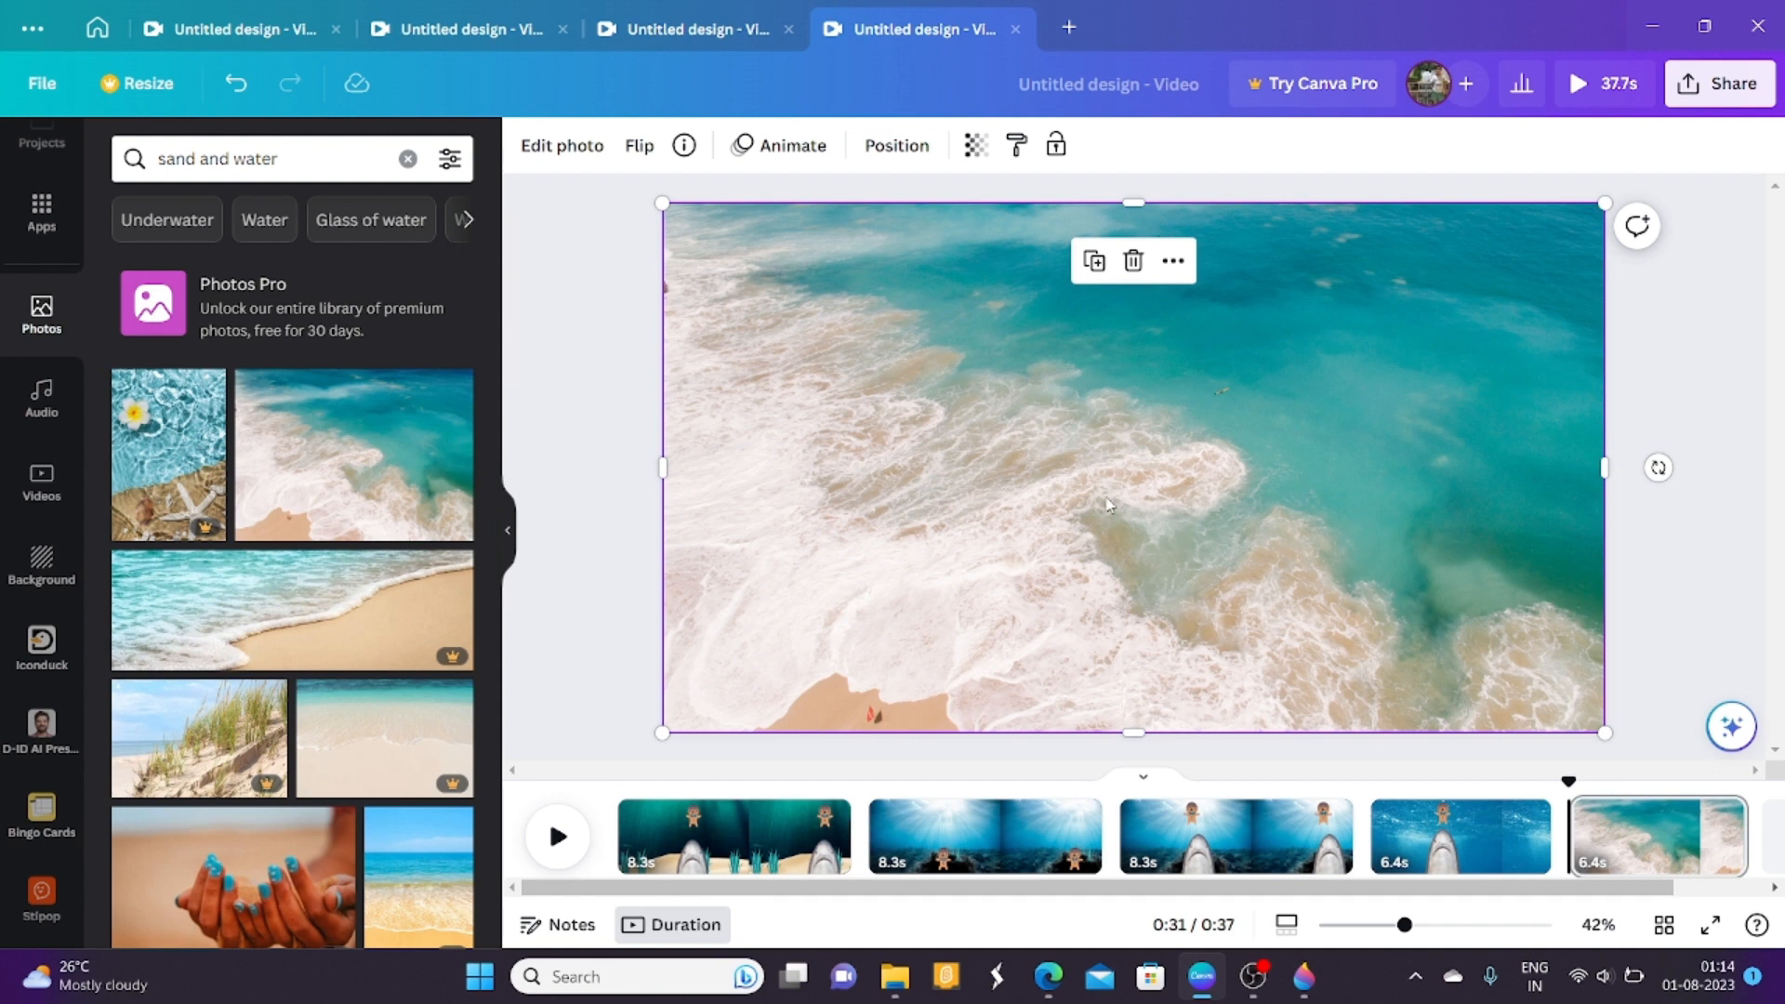
Send the foamy-waves photo to the back of the fifth page, behind the shark and the gingerbread man.
{"action": "left_click", "coordinate": [916, 159]}
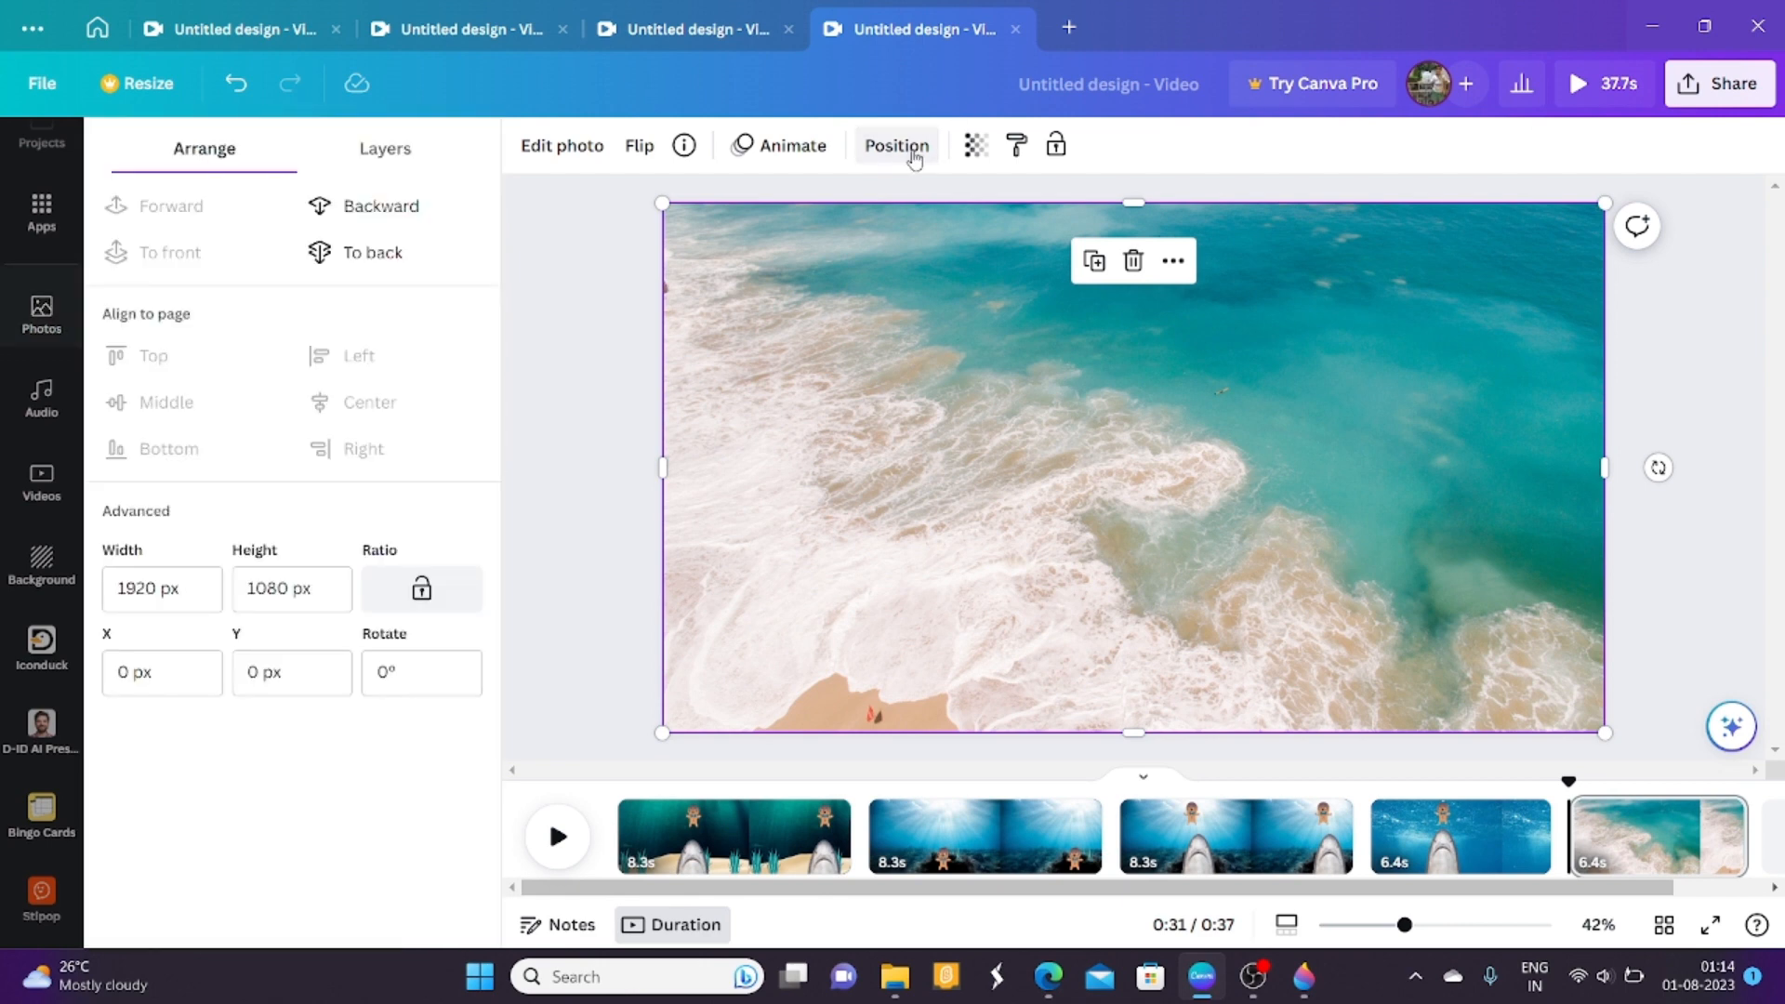
{"action": "left_click", "coordinate": [399, 243]}
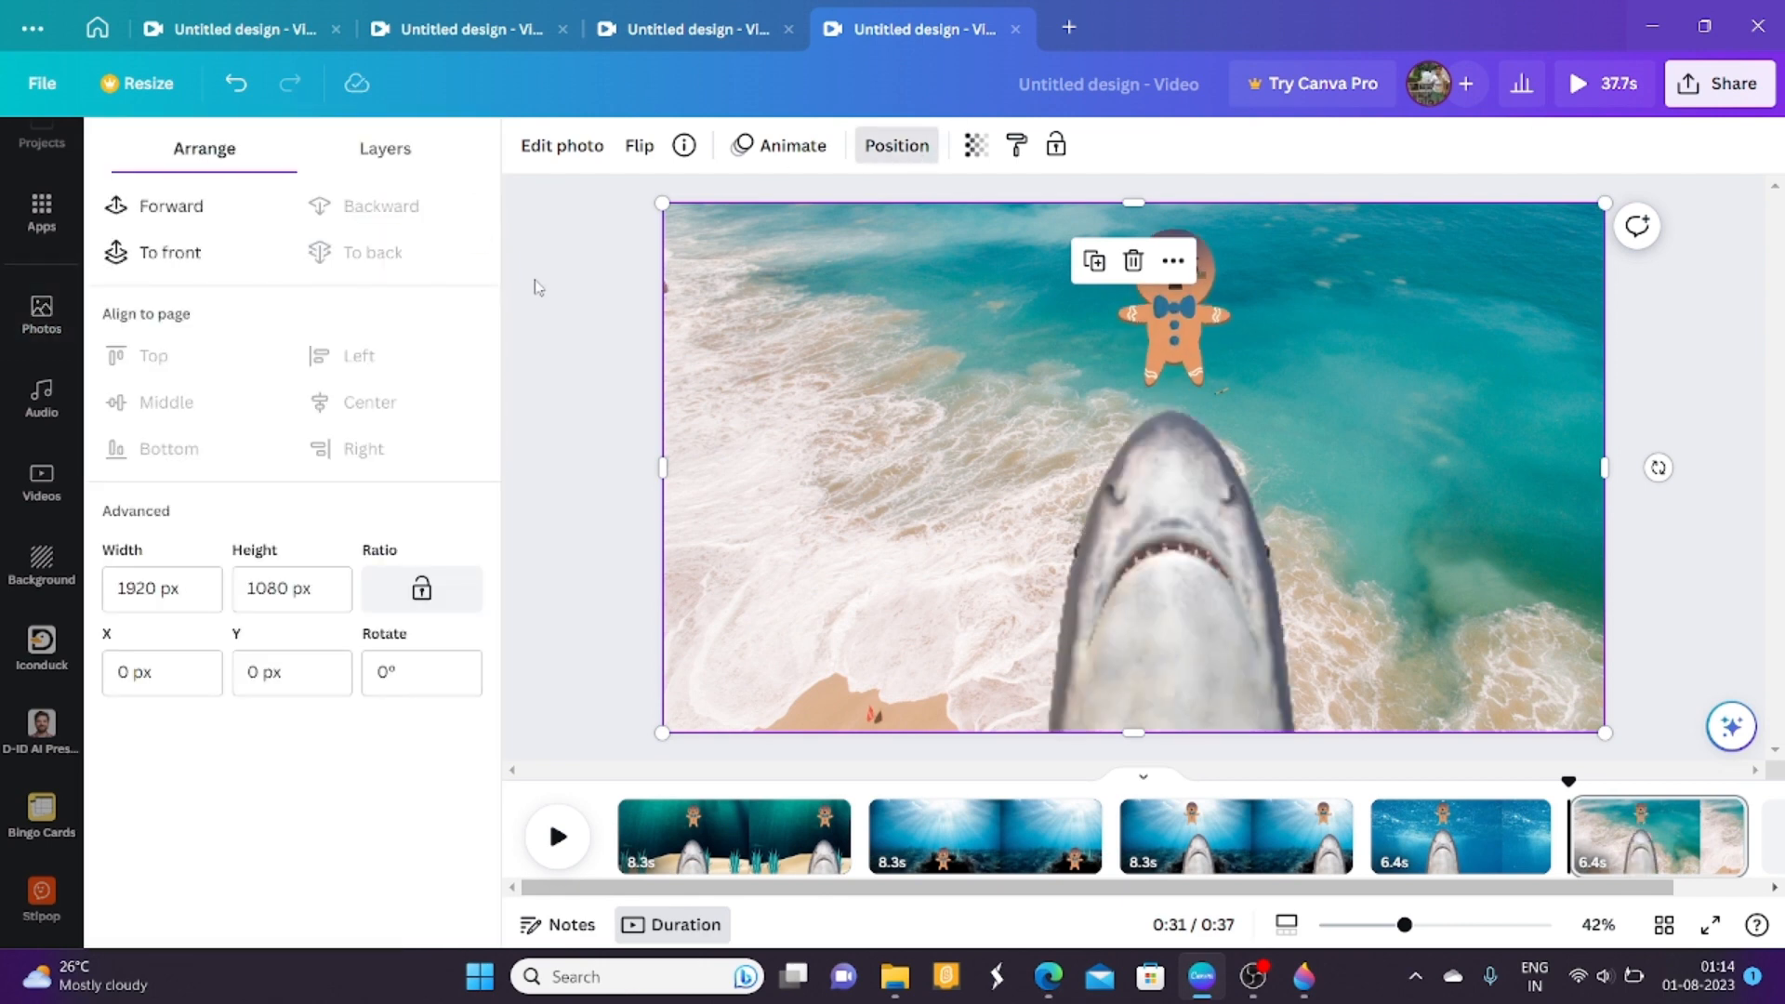
{"action": "left_click", "coordinate": [563, 345]}
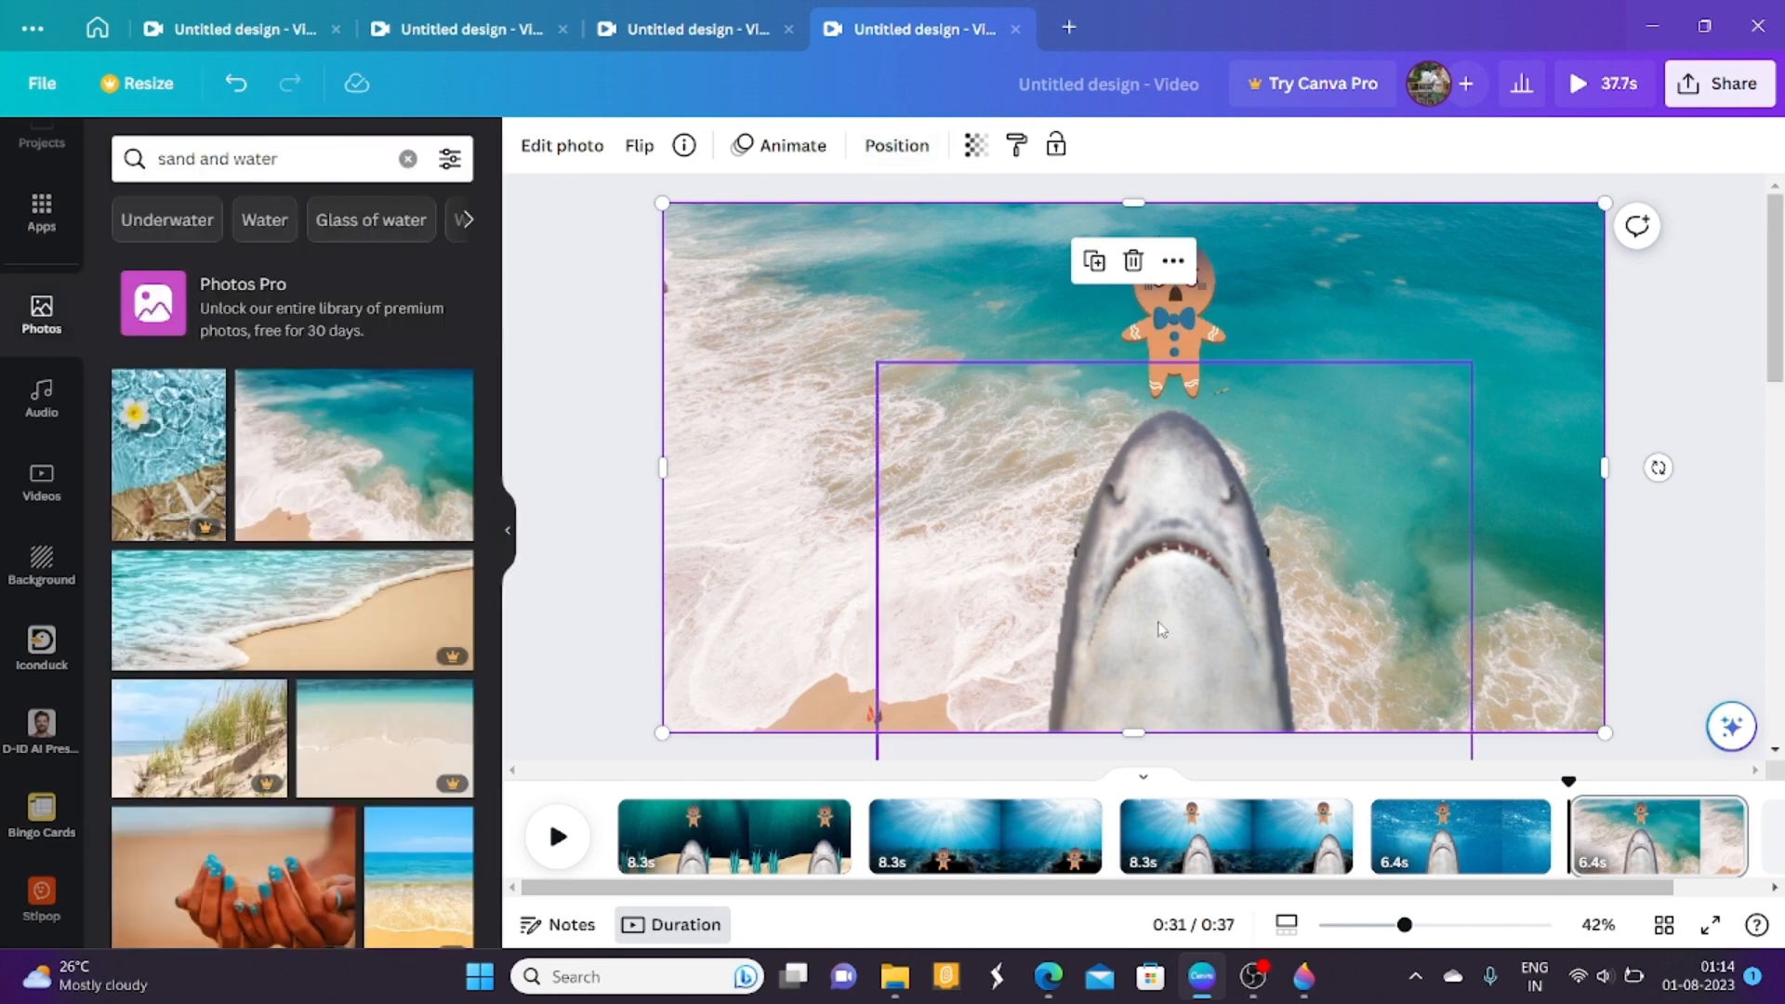
Move the belly-up shark off the fifth page and remove it, keeping the gingerbread man.
{"action": "left_click_drag", "start_coordinate": [1241, 598], "coordinate": [1073, 177]}
{"action": "left_click", "coordinate": [1209, 620]}
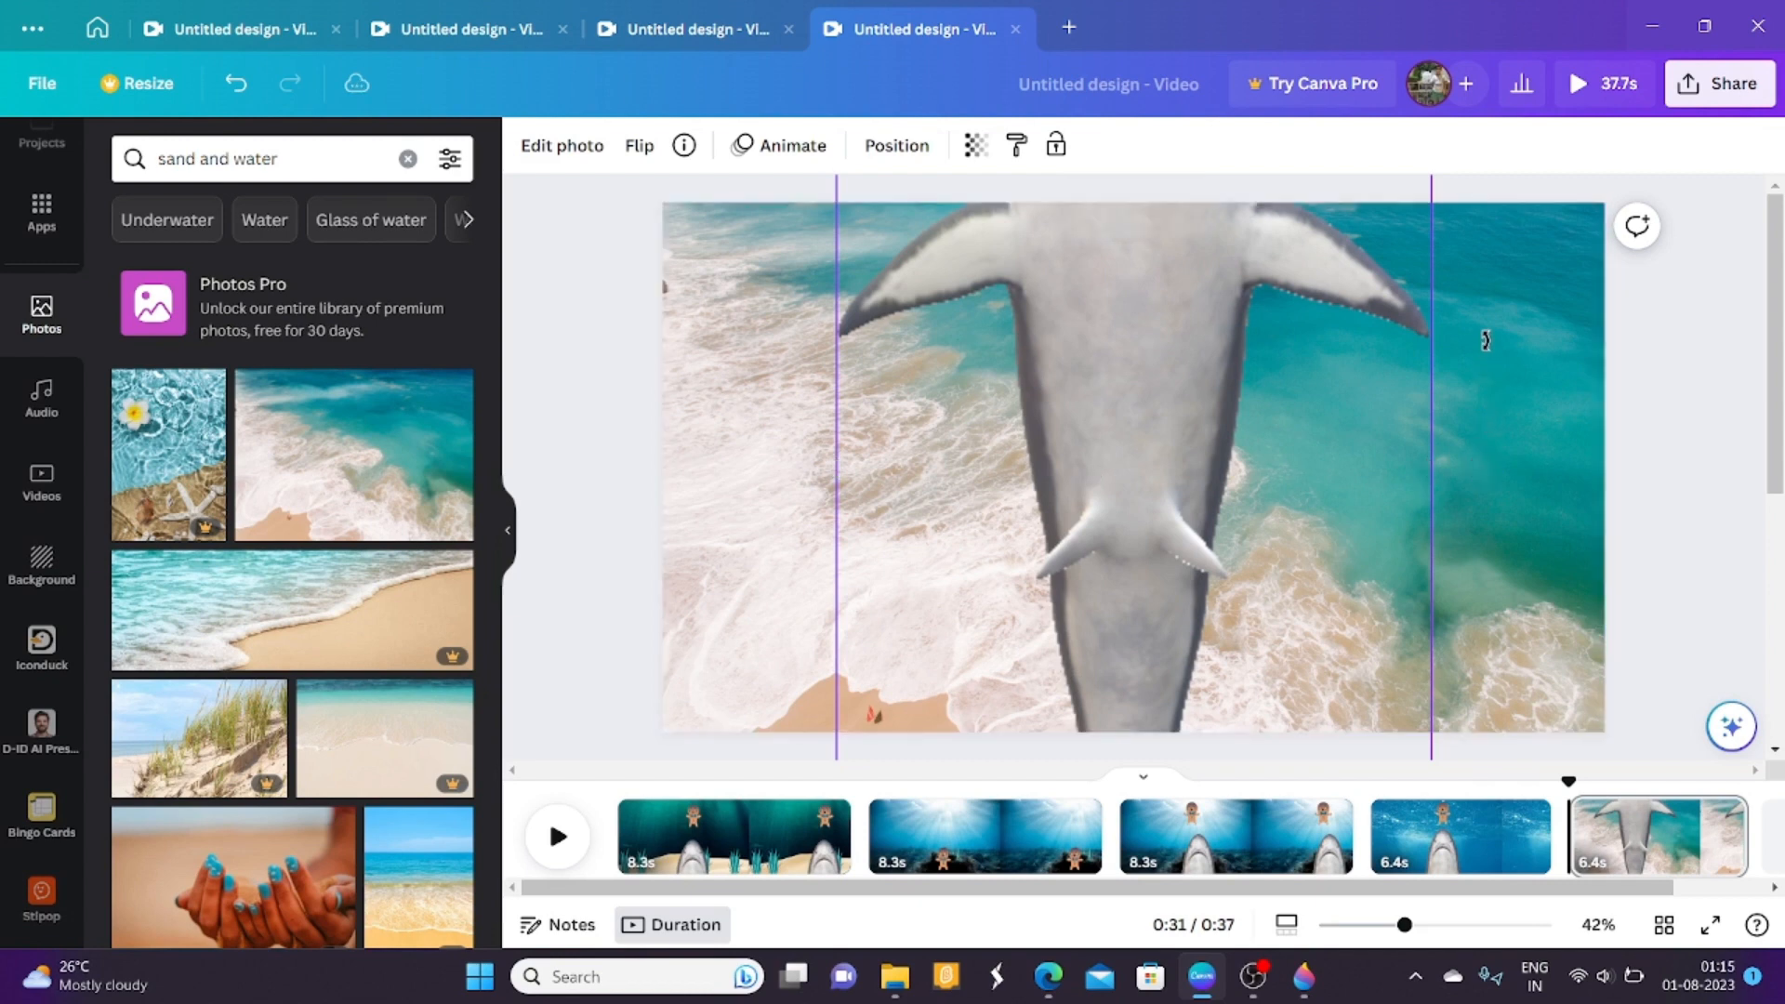
{"action": "left_click_drag", "start_coordinate": [1485, 341], "coordinate": [1158, 210]}
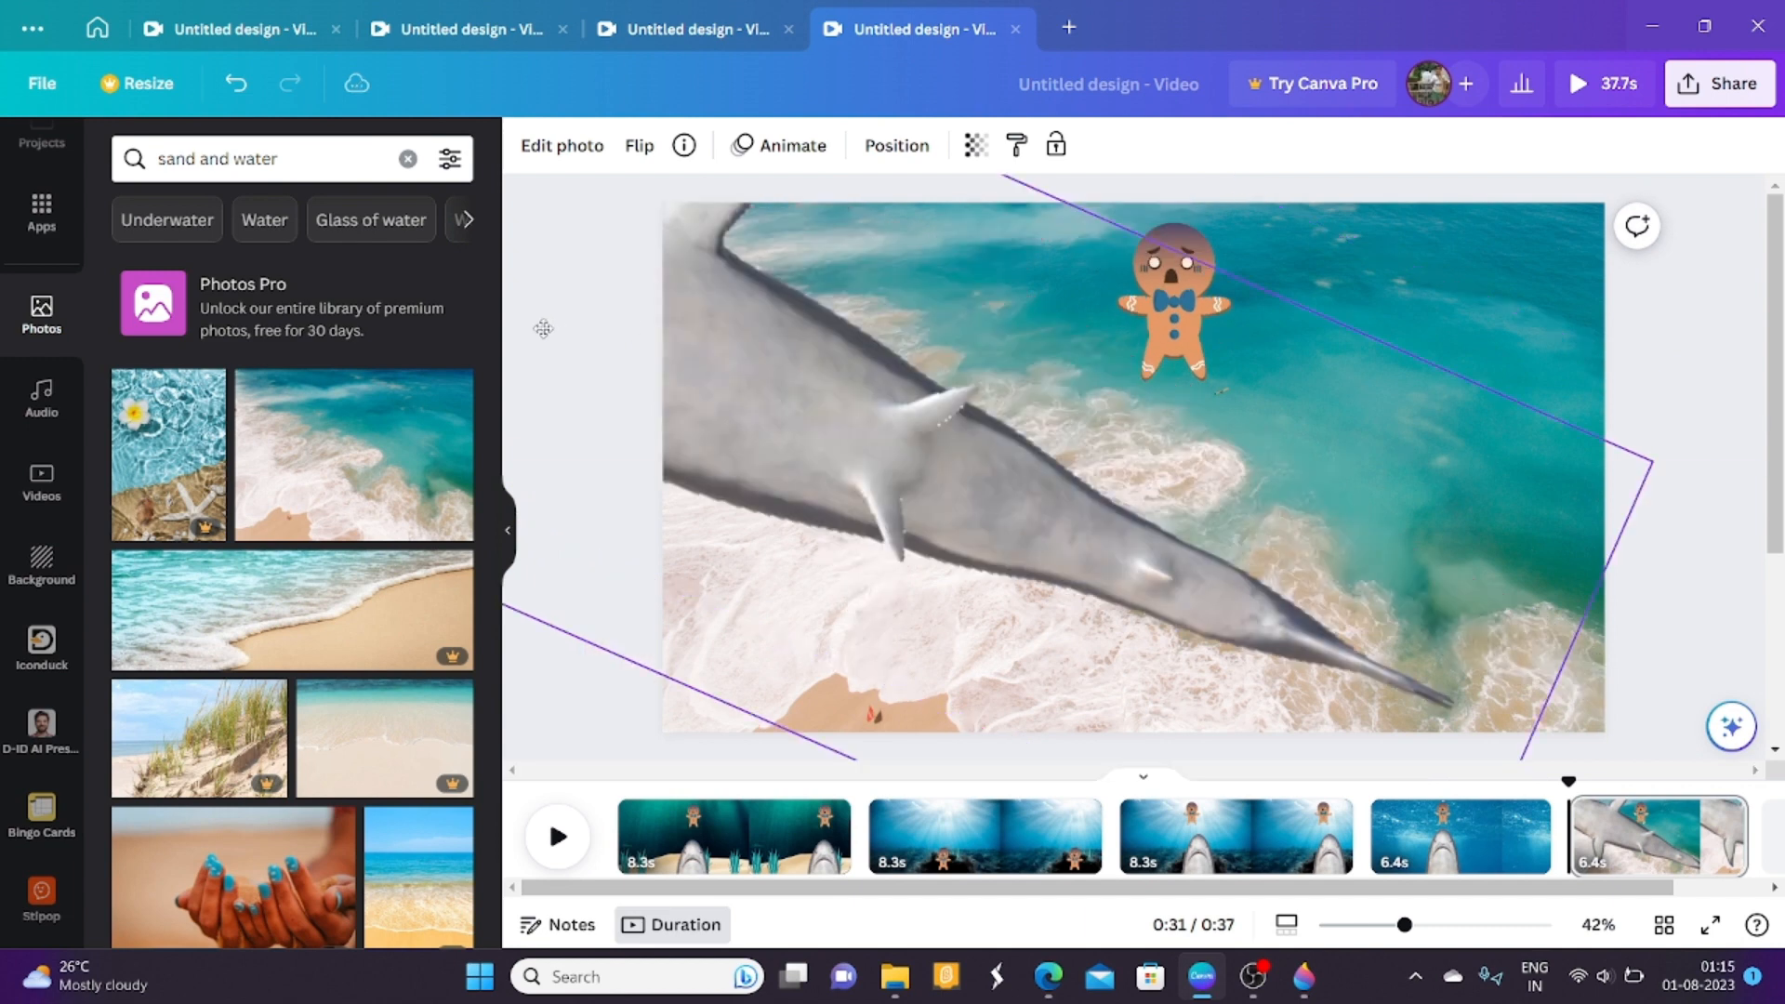
{"action": "left_click_drag", "start_coordinate": [543, 328], "coordinate": [2, 260]}
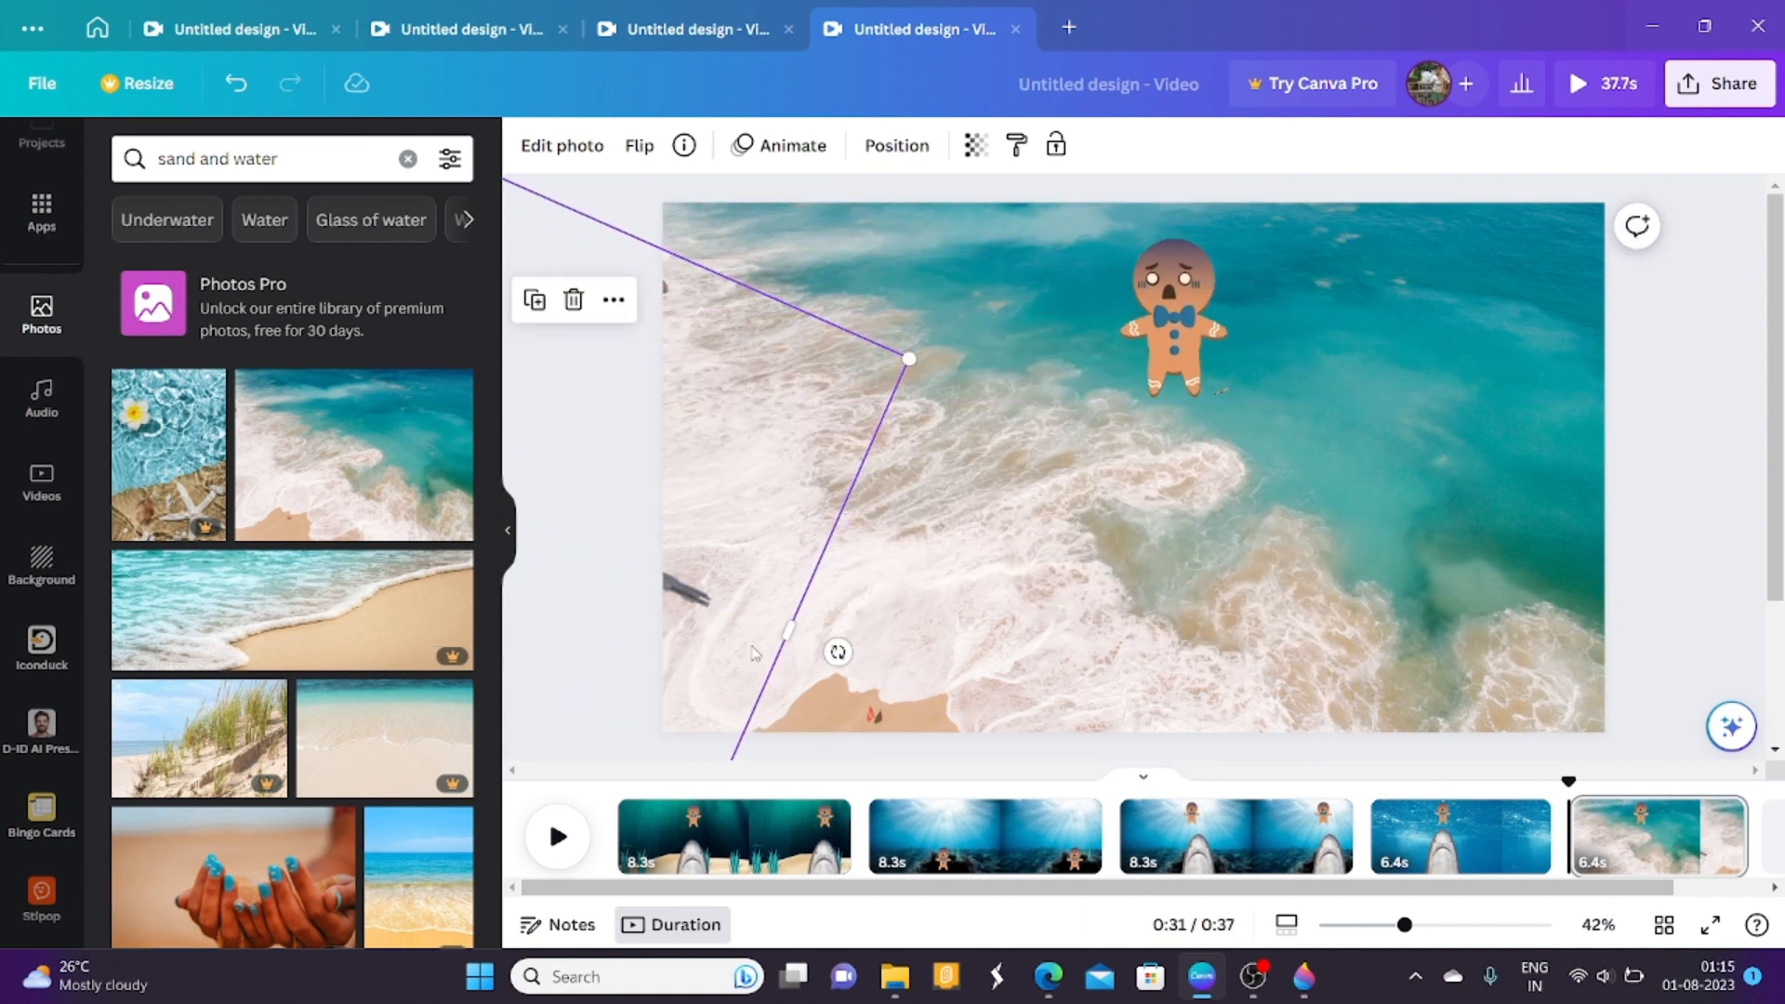
{"action": "left_click_drag", "start_coordinate": [705, 604], "coordinate": [561, 549]}
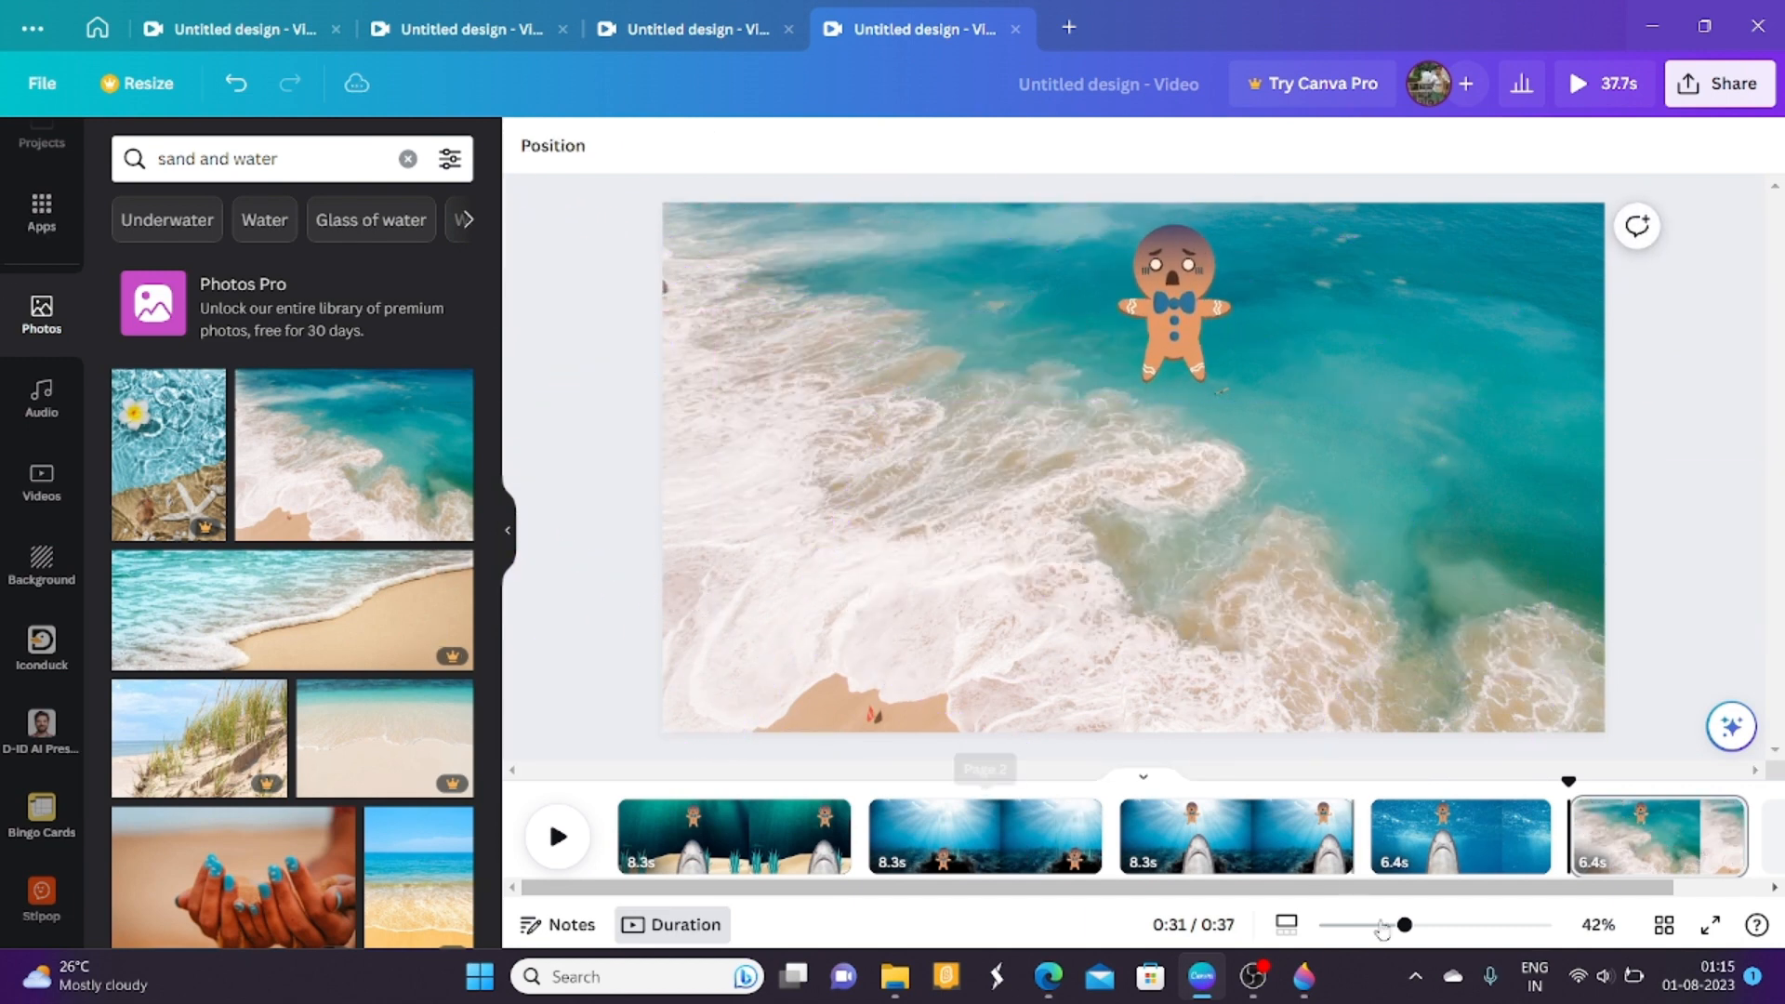
Switch to Paint 3D, rotate the 3D shark to a side view facing left, and copy it.
{"action": "mouse_move", "coordinate": [1062, 978]}
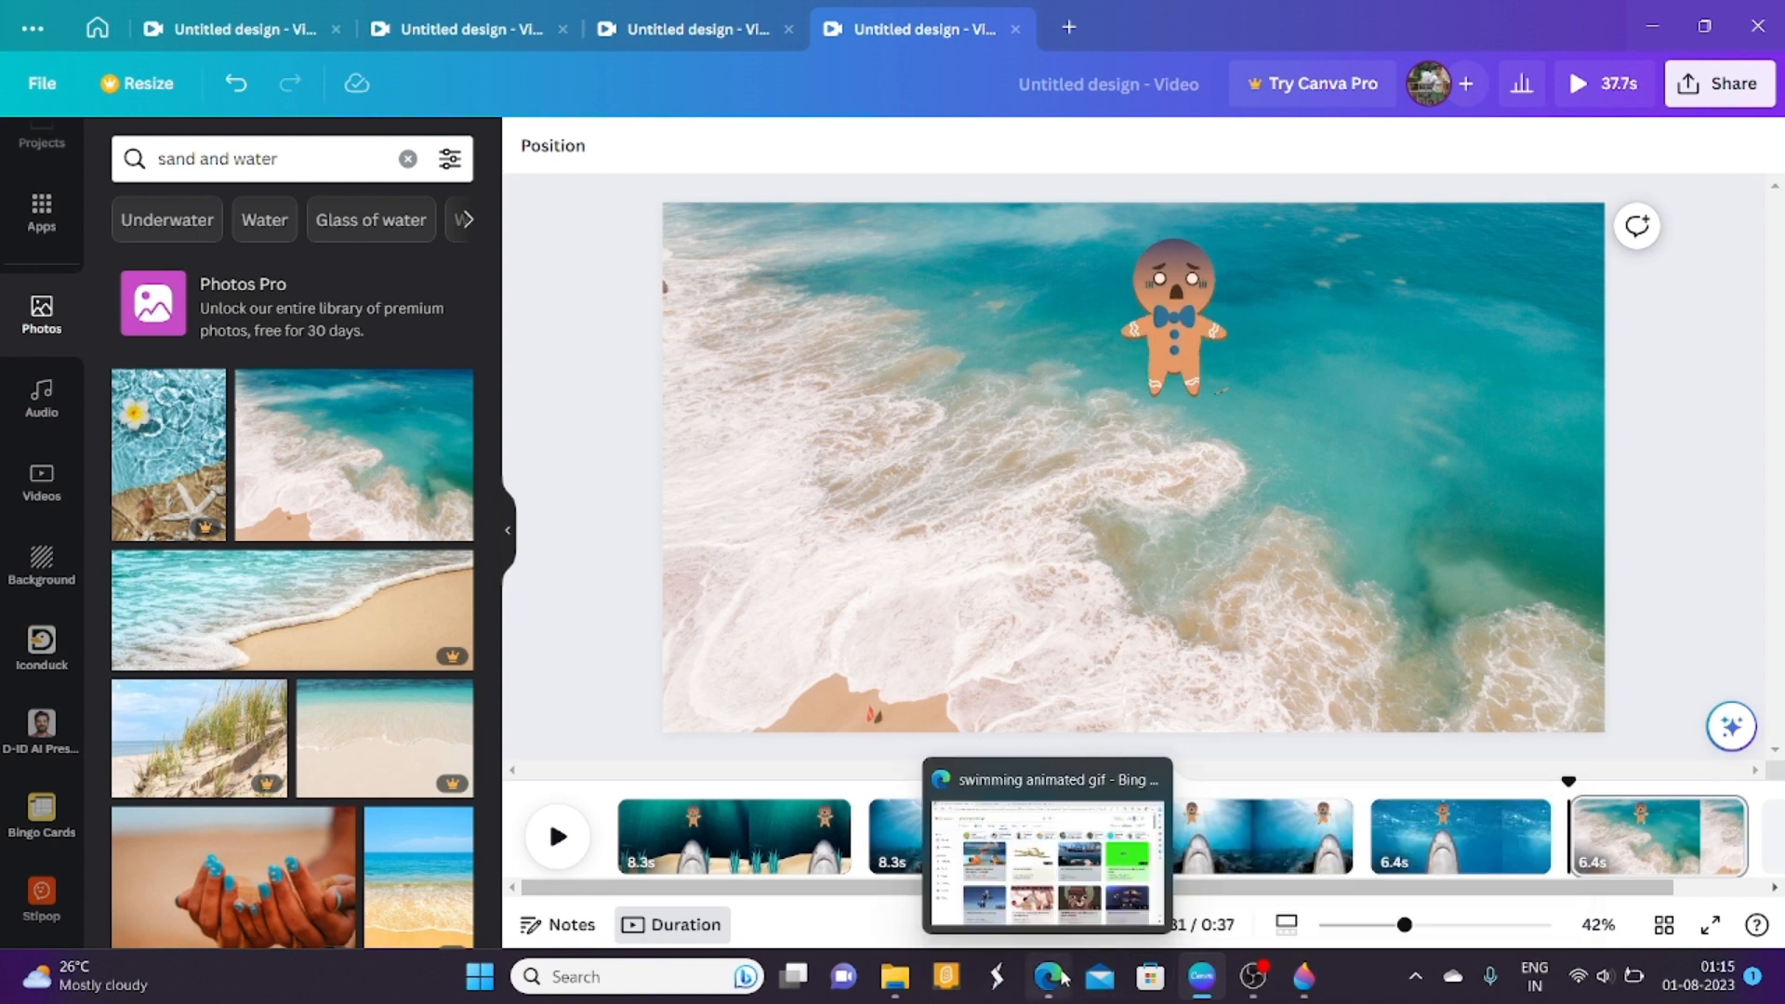
{"action": "mouse_move", "coordinate": [1308, 985]}
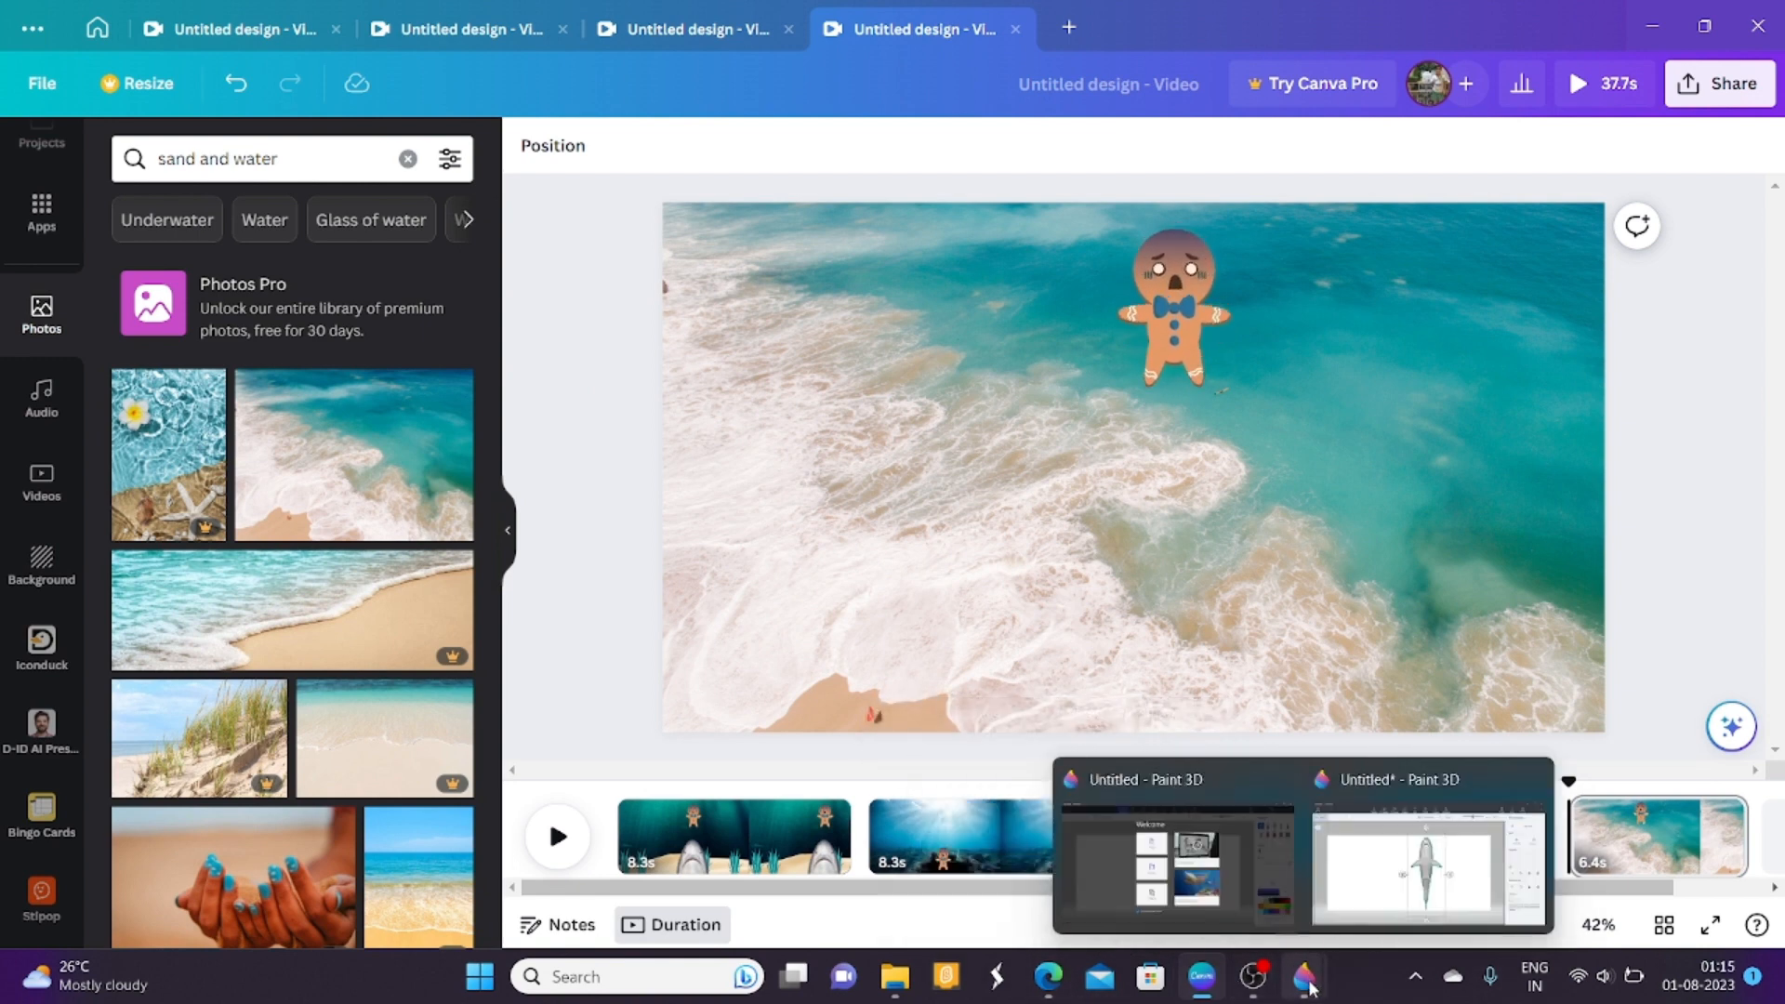
{"action": "left_click", "coordinate": [1338, 815]}
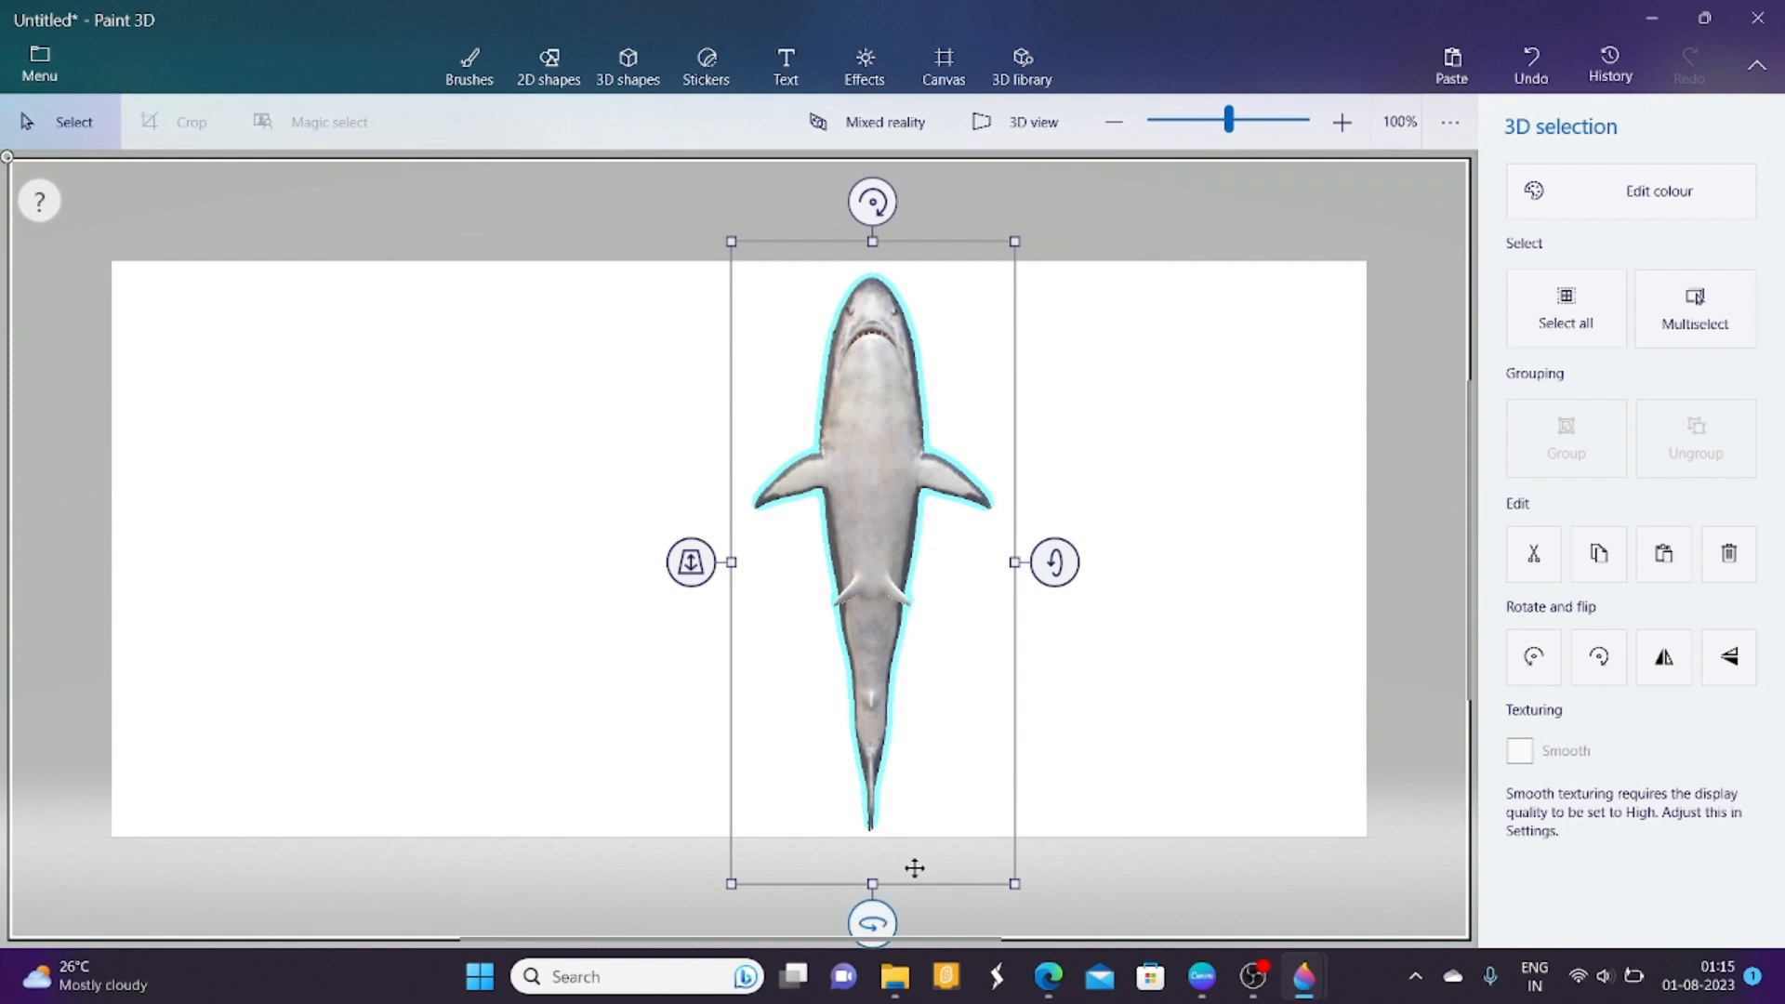
{"action": "left_click_drag", "start_coordinate": [1054, 561], "coordinate": [785, 793]}
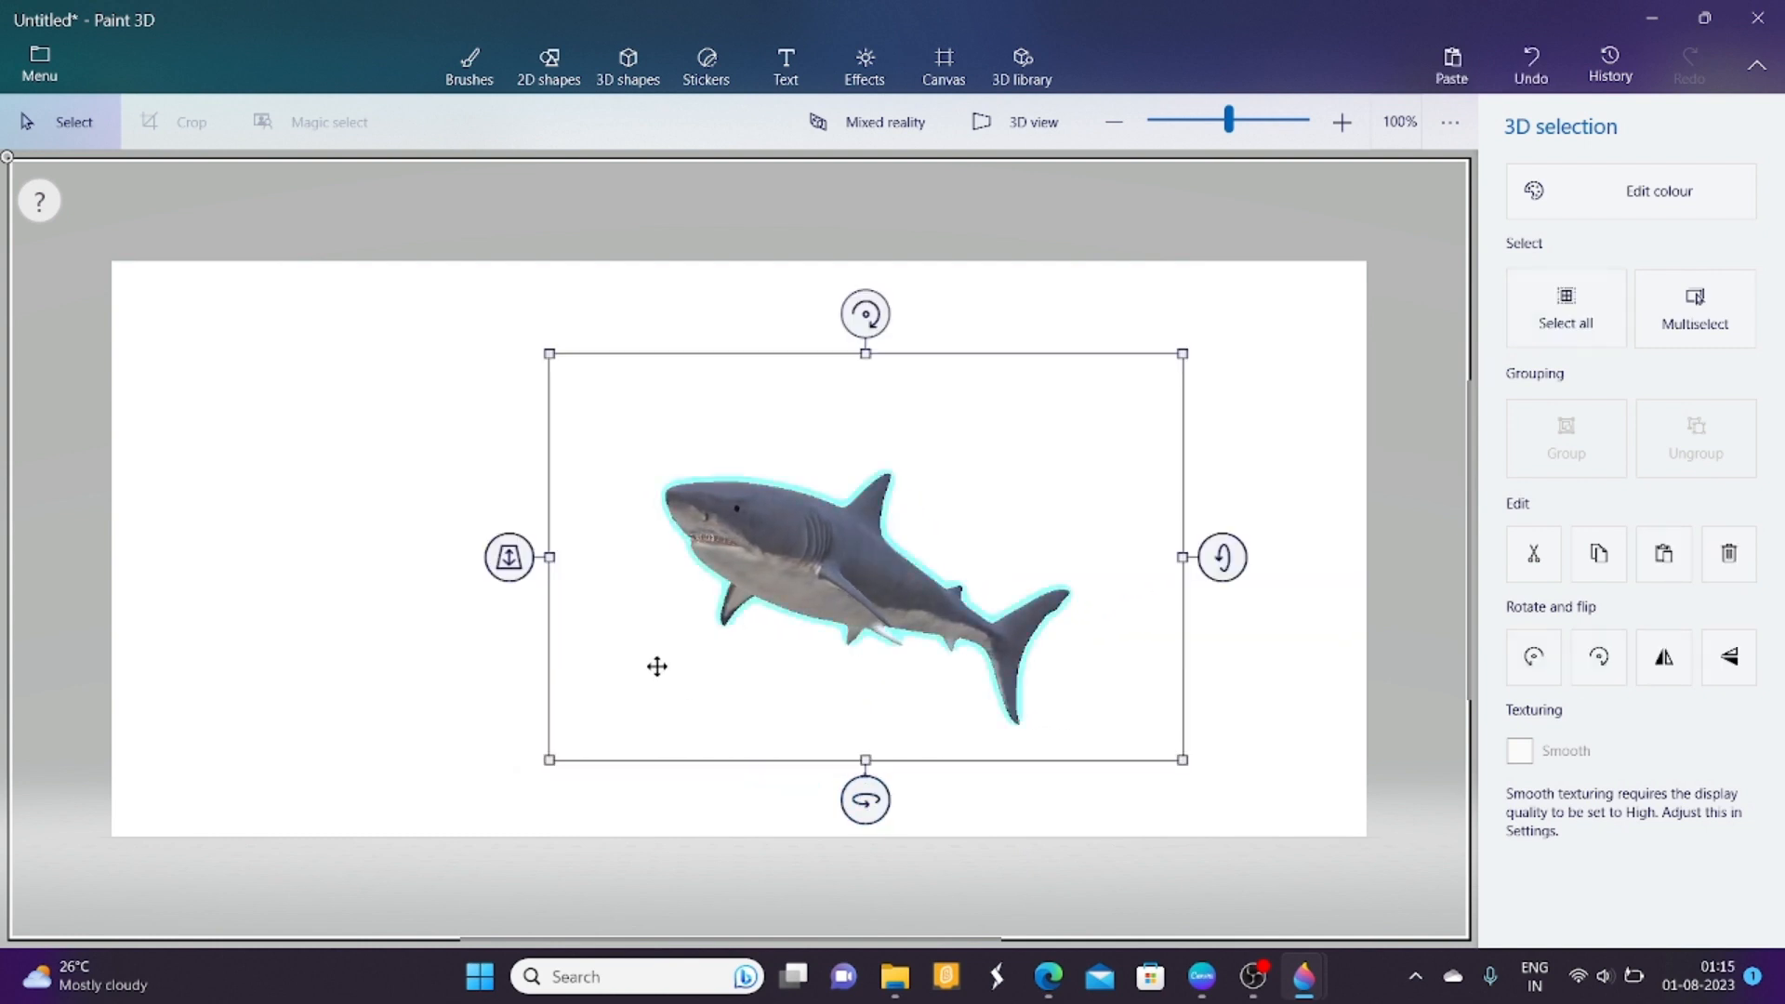
{"action": "right_click", "coordinate": [805, 566]}
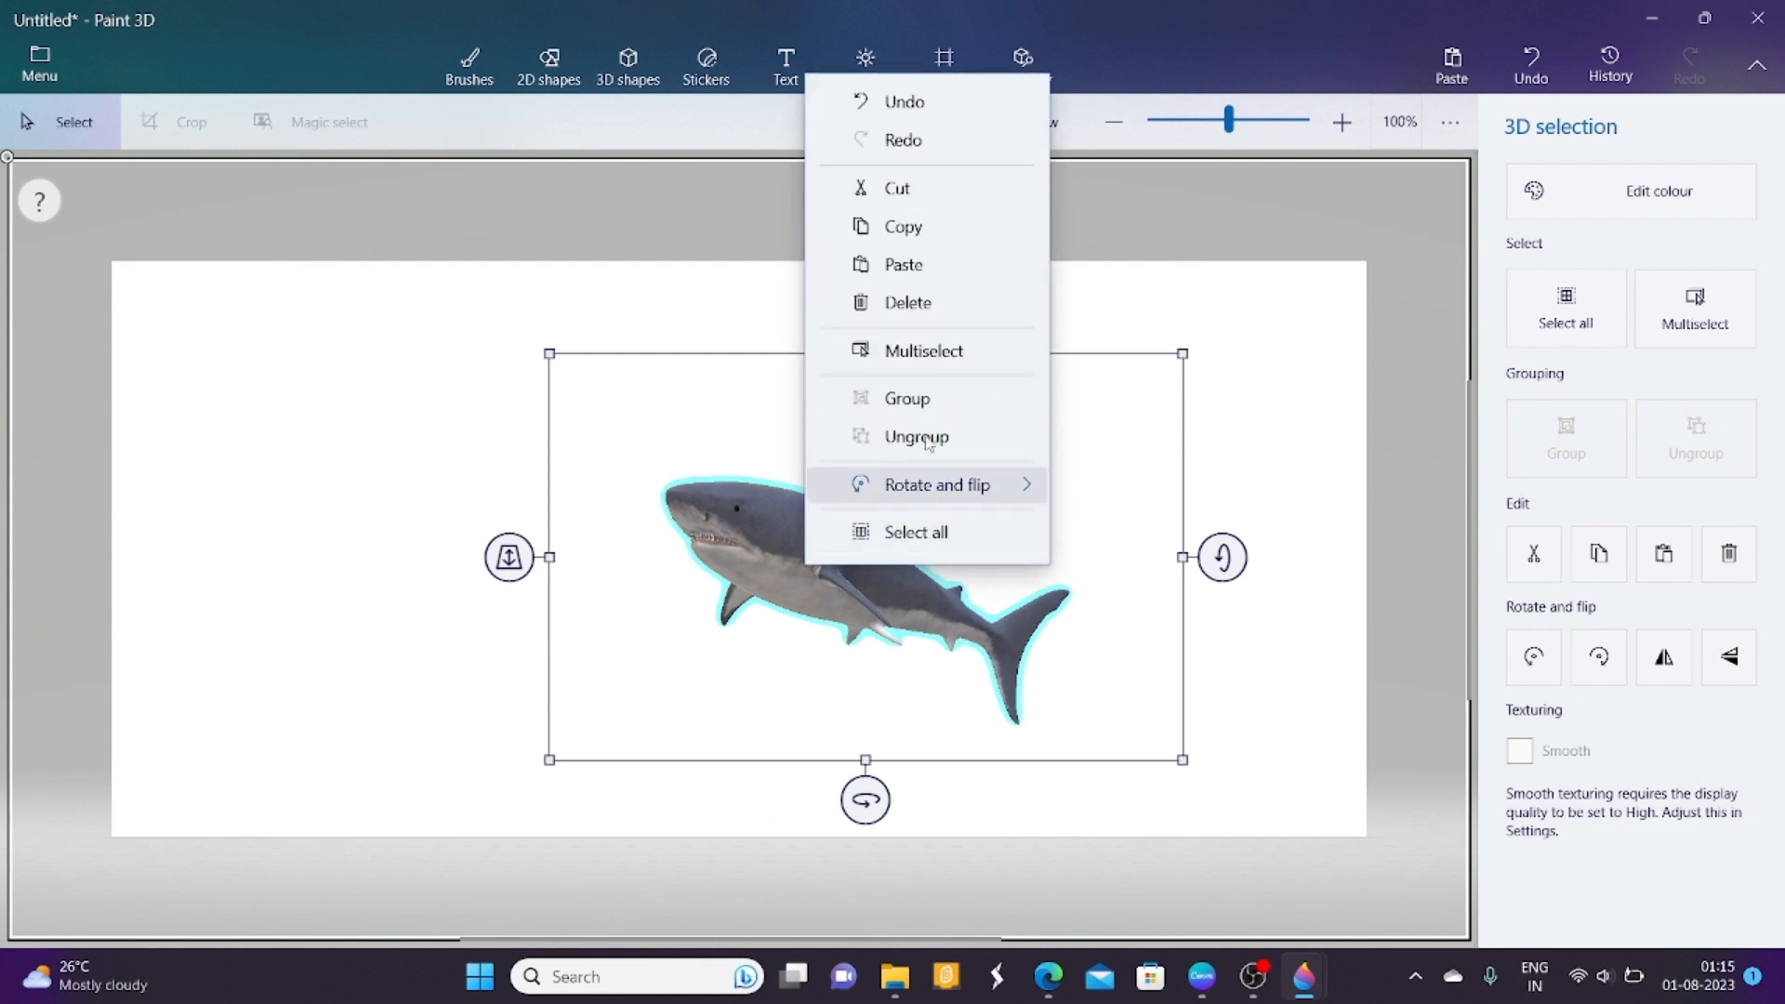
{"action": "left_click", "coordinate": [927, 232]}
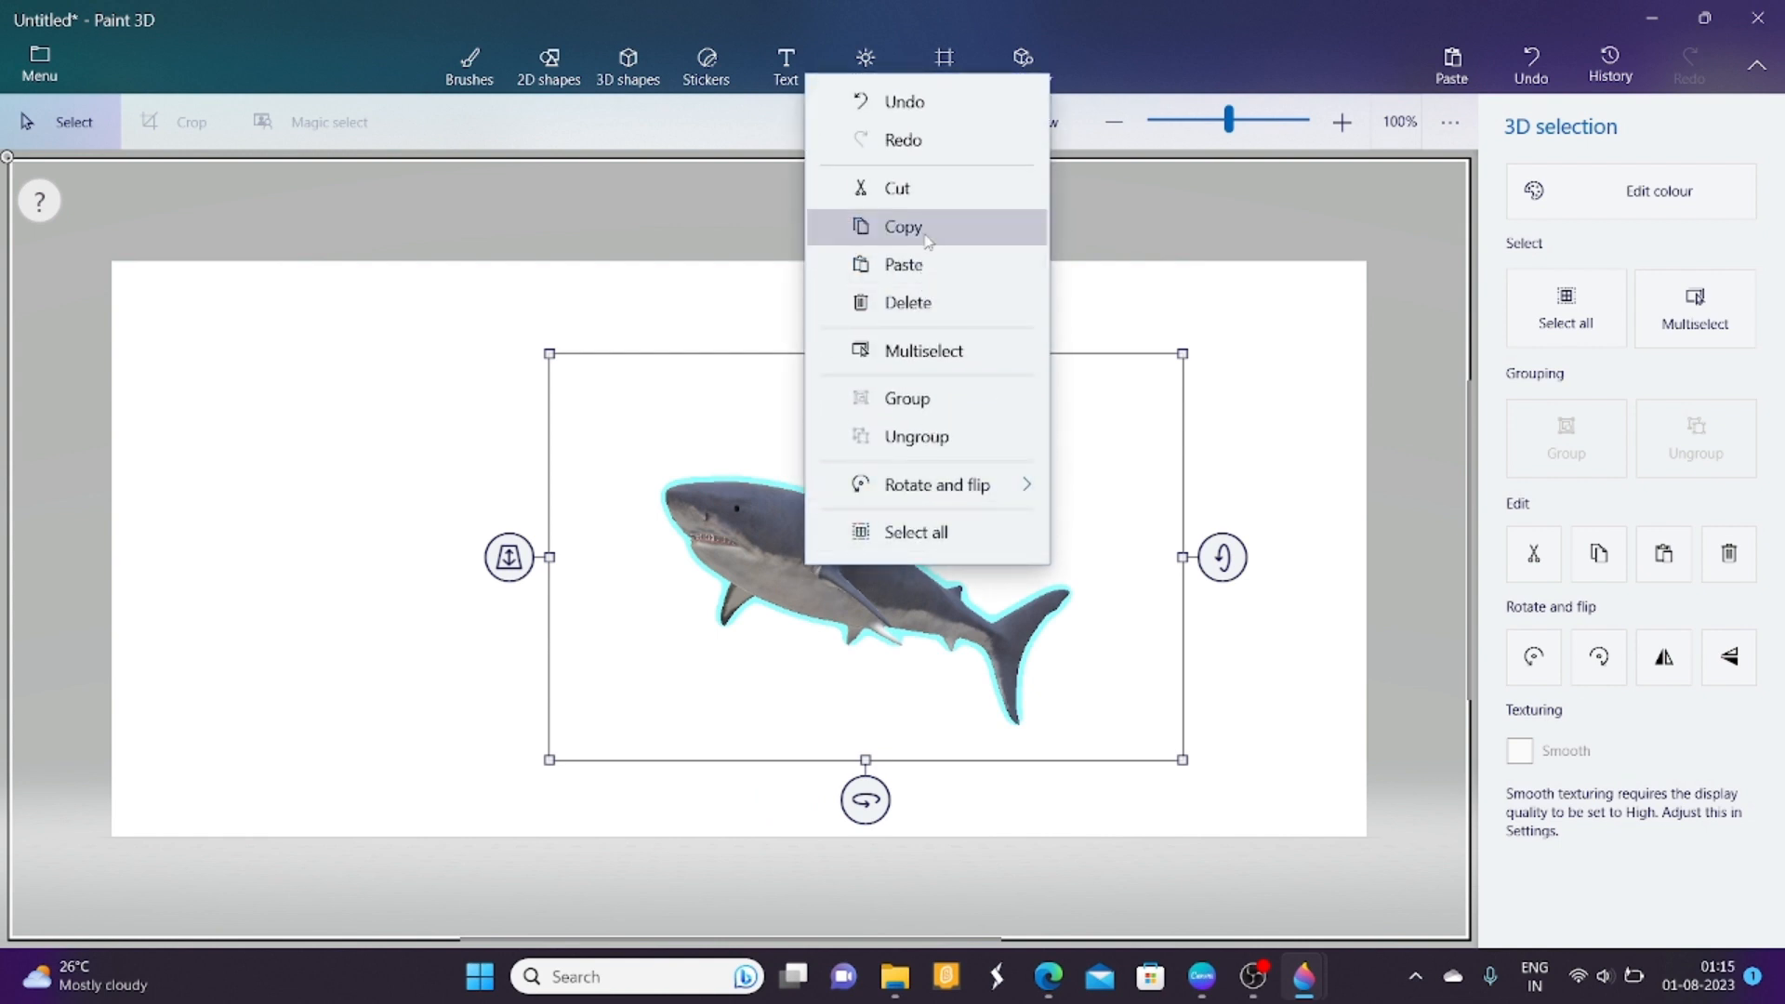
Switch back to Canva, paste the side-view shark on the fifth page, and enlarge it to about 1608 by 975 px beside the gingerbread man.
{"action": "left_click", "coordinate": [1197, 978]}
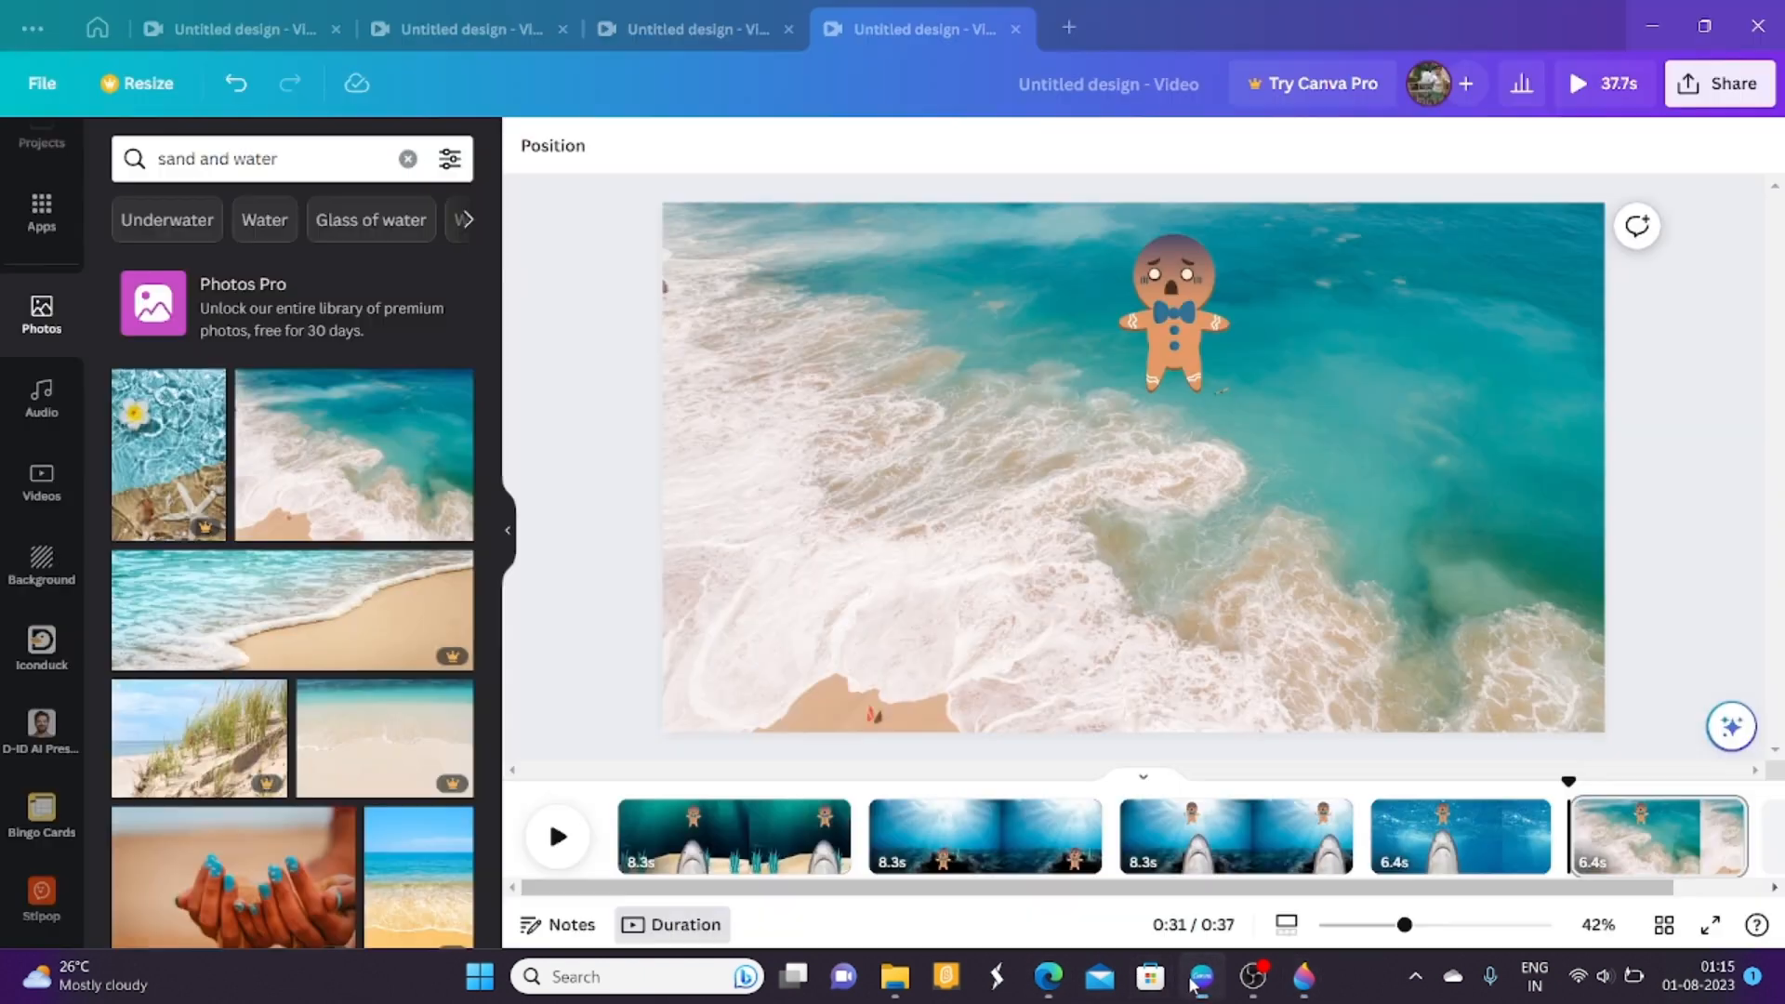
{"action": "right_click", "coordinate": [1080, 556]}
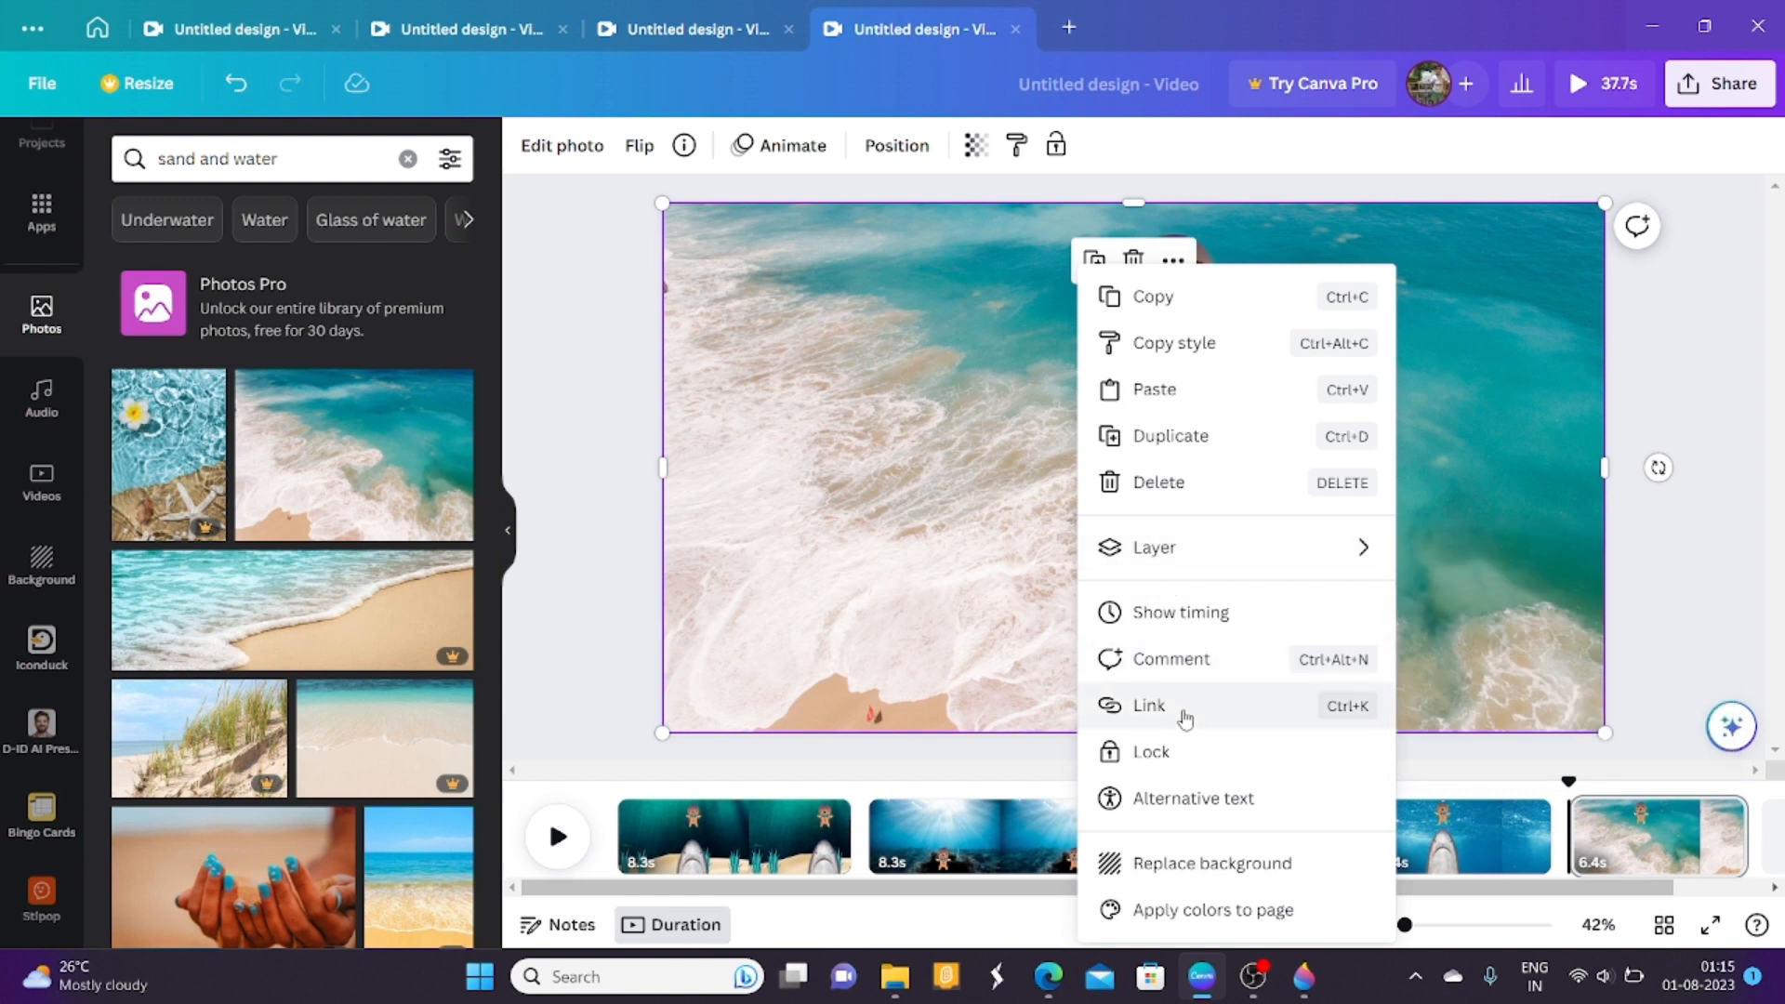
{"action": "left_click", "coordinate": [1179, 389]}
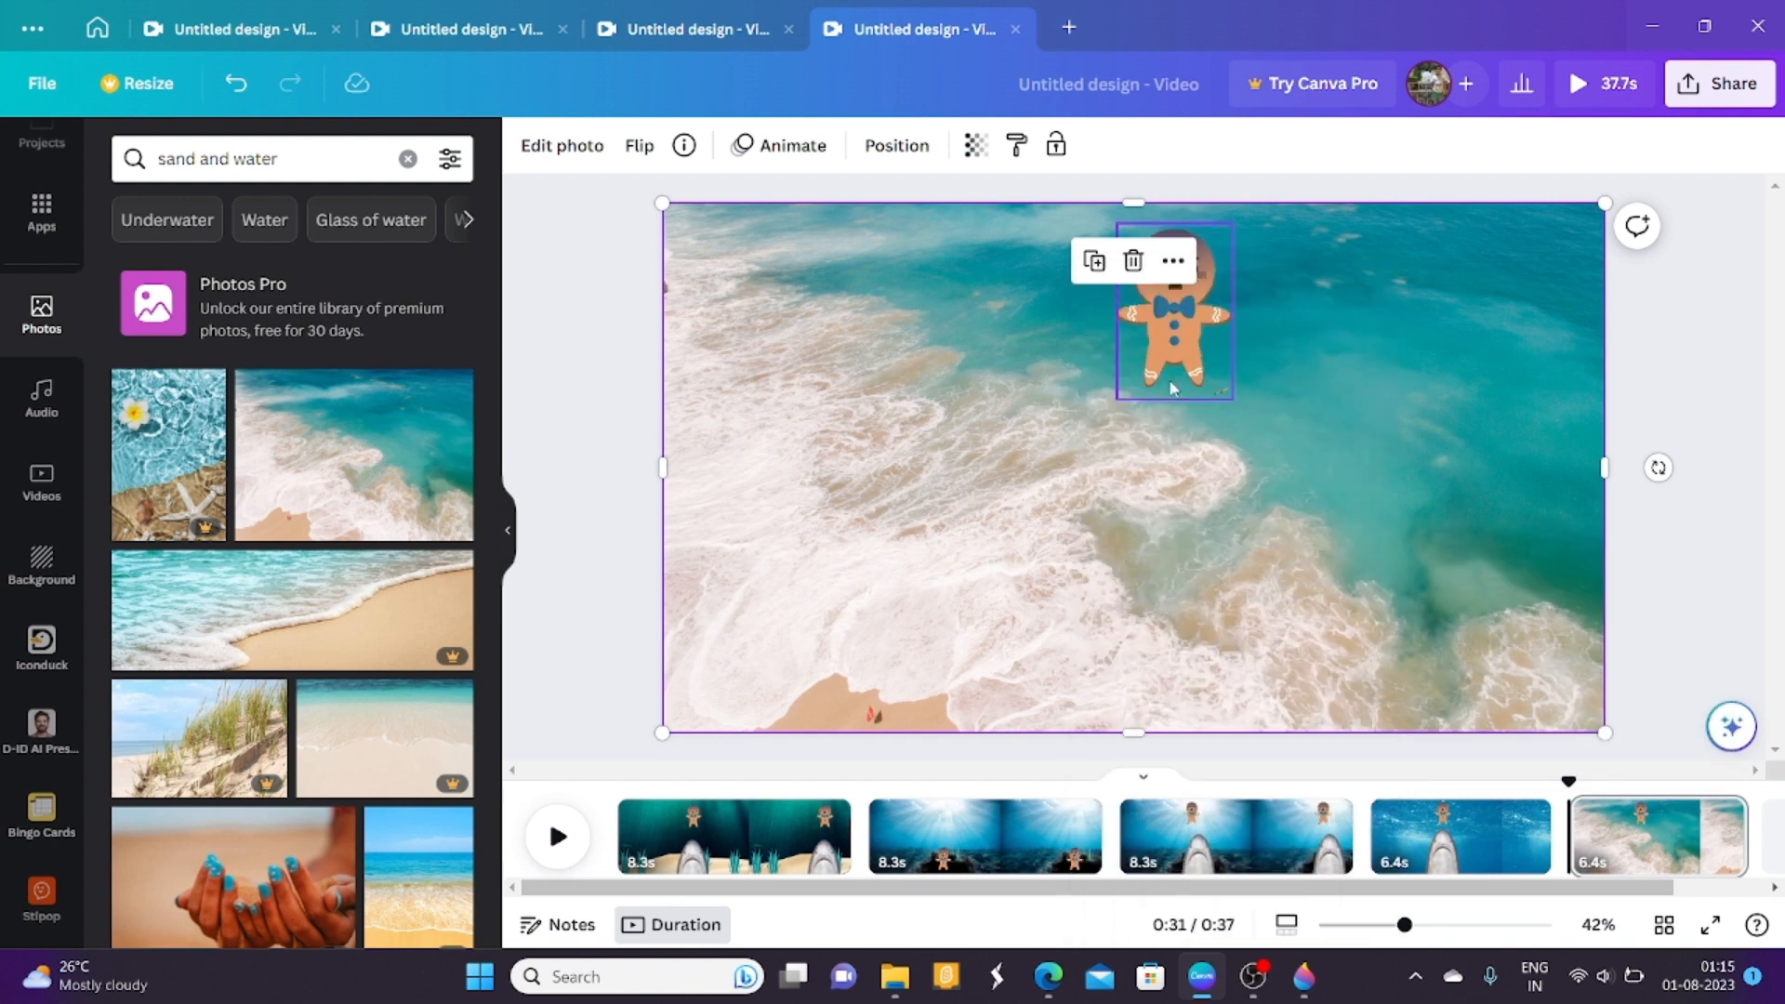
{"action": "left_click_drag", "start_coordinate": [1131, 481], "coordinate": [1638, 502]}
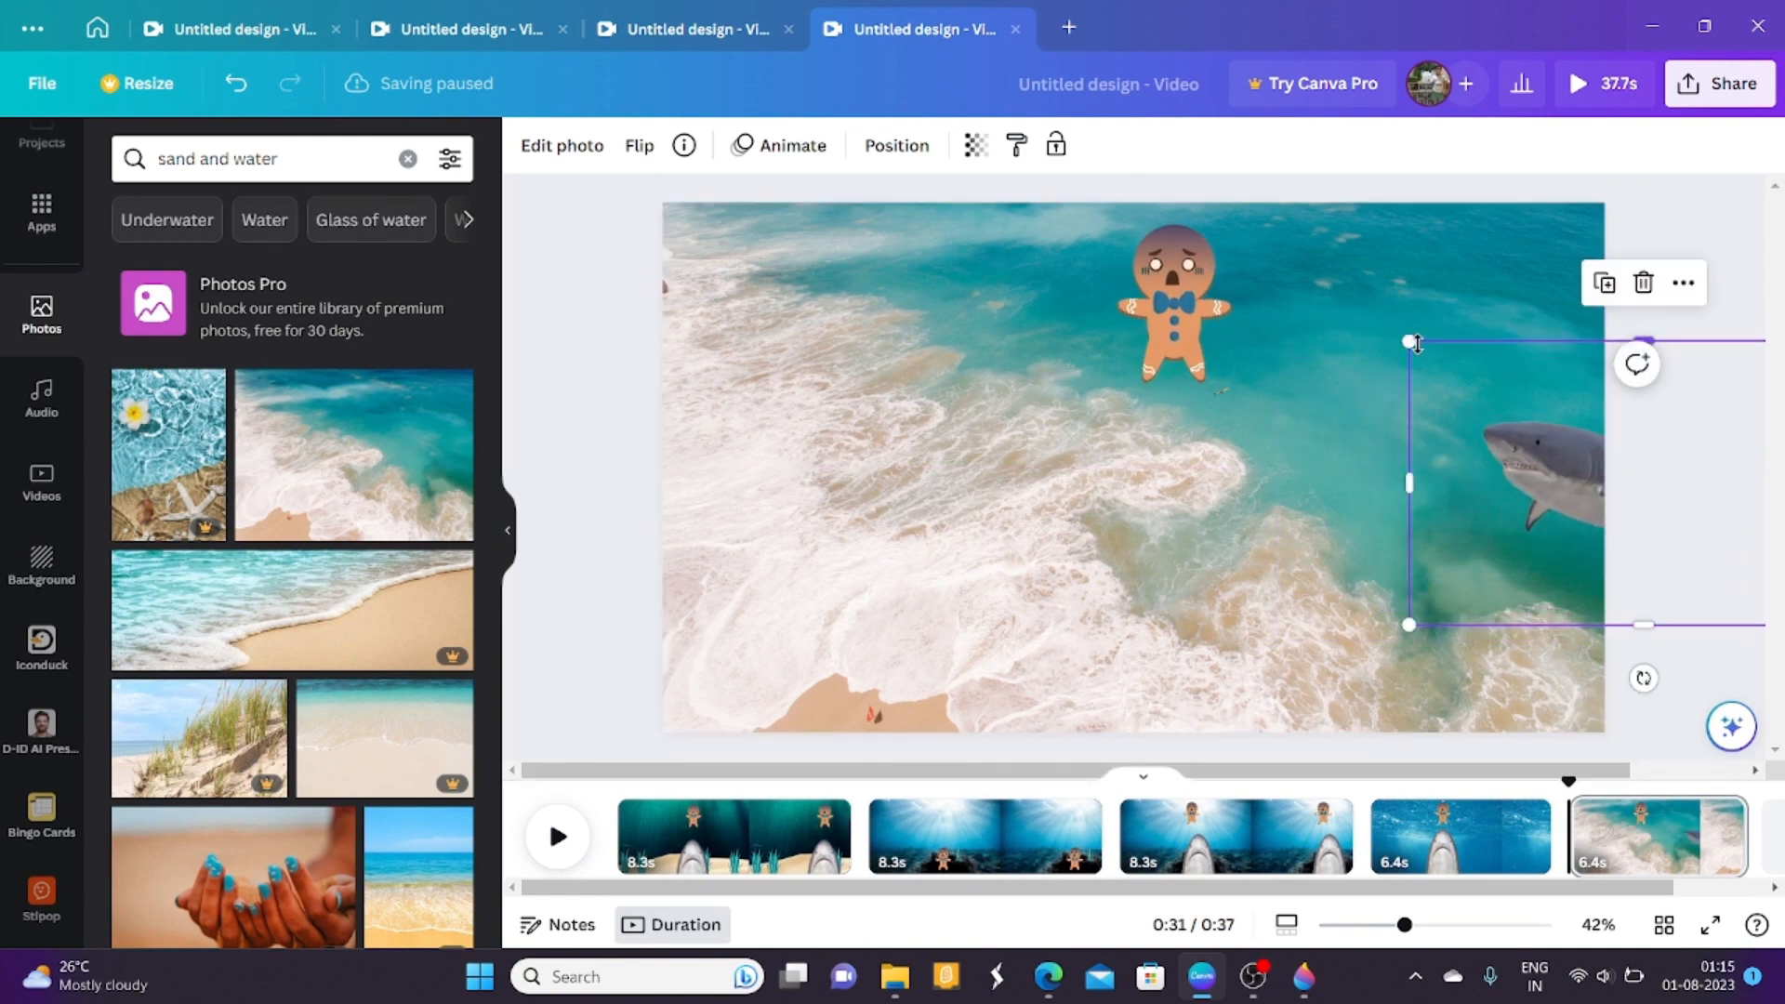
{"action": "left_click_drag", "start_coordinate": [1401, 332], "coordinate": [1101, 121]}
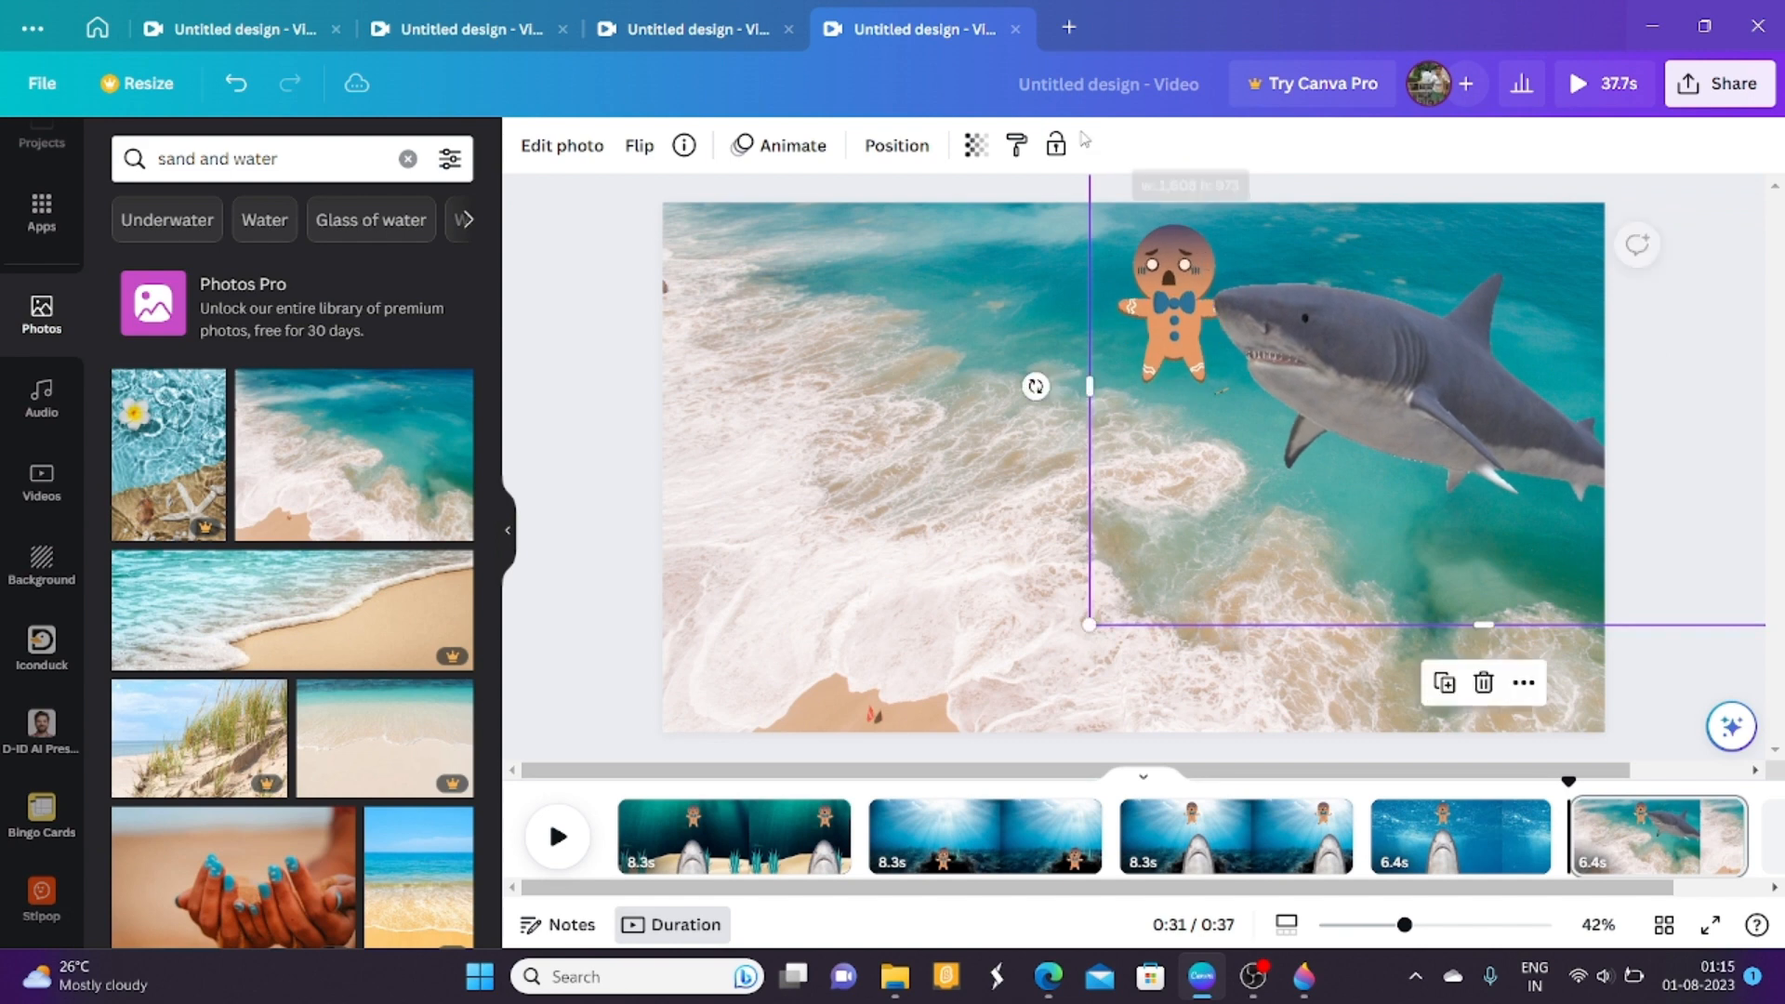
{"action": "left_click_drag", "start_coordinate": [1285, 278], "coordinate": [1353, 299]}
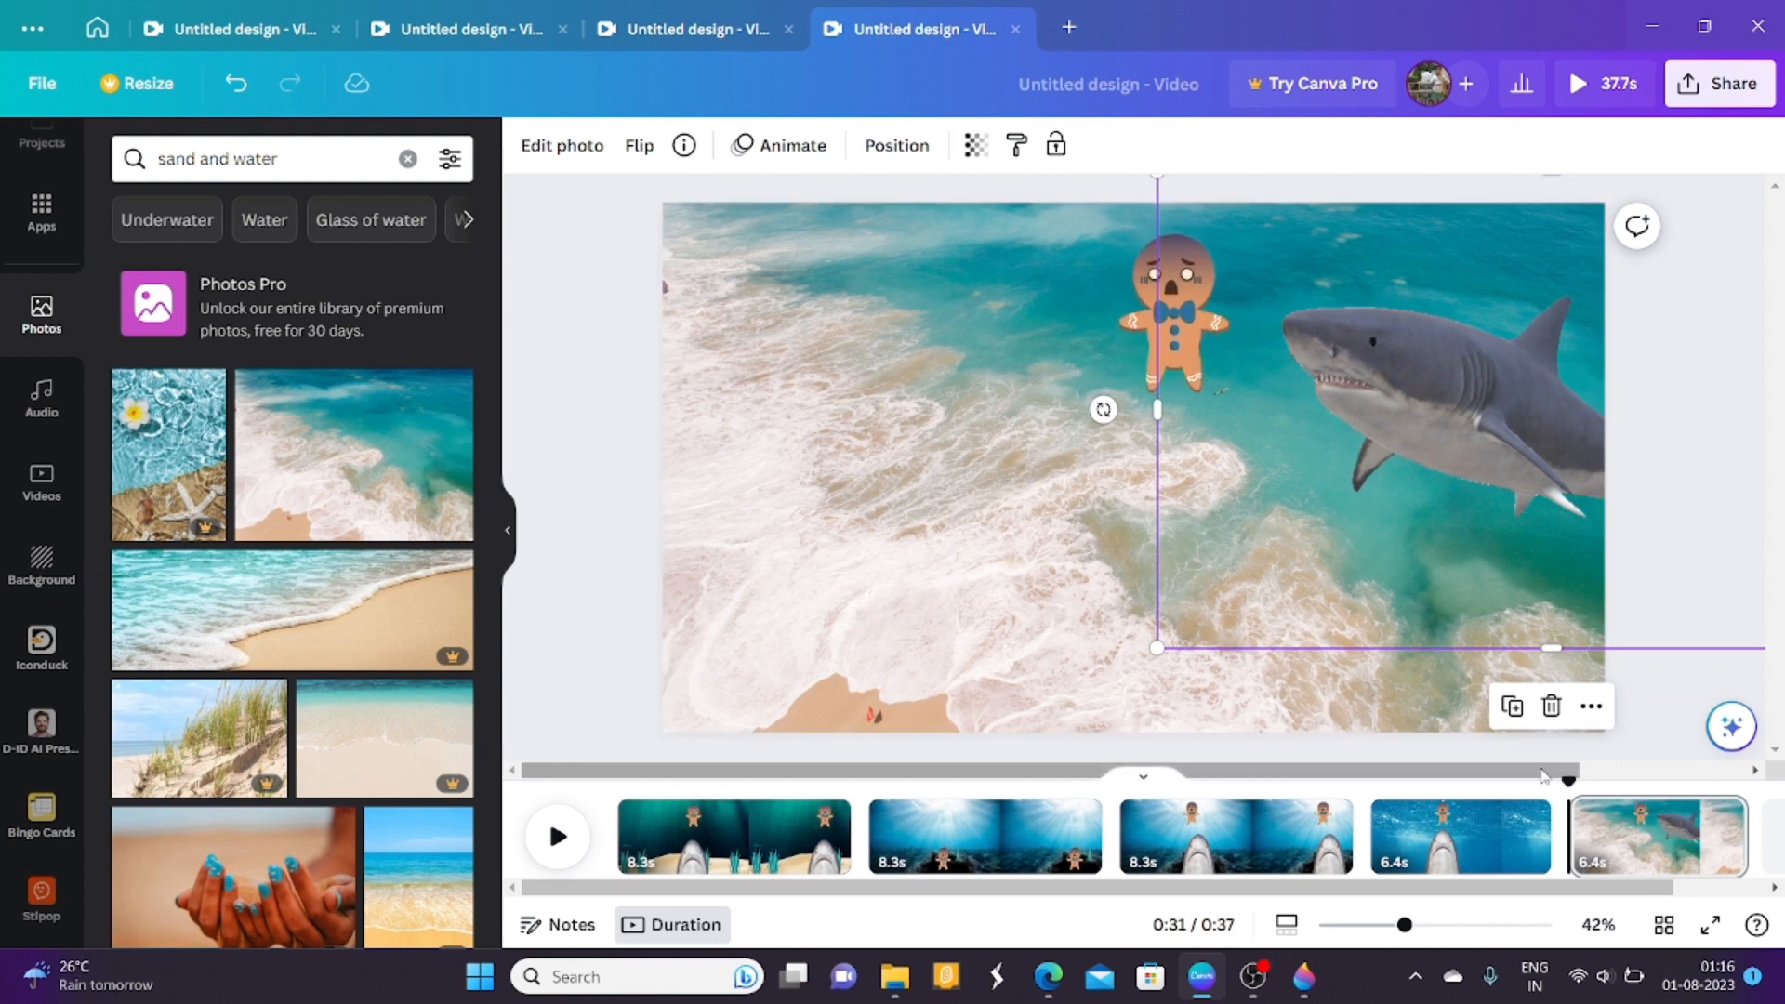
Duplicate the fifth page with the side-view shark.
{"action": "left_click_drag", "start_coordinate": [1555, 769], "coordinate": [1416, 789]}
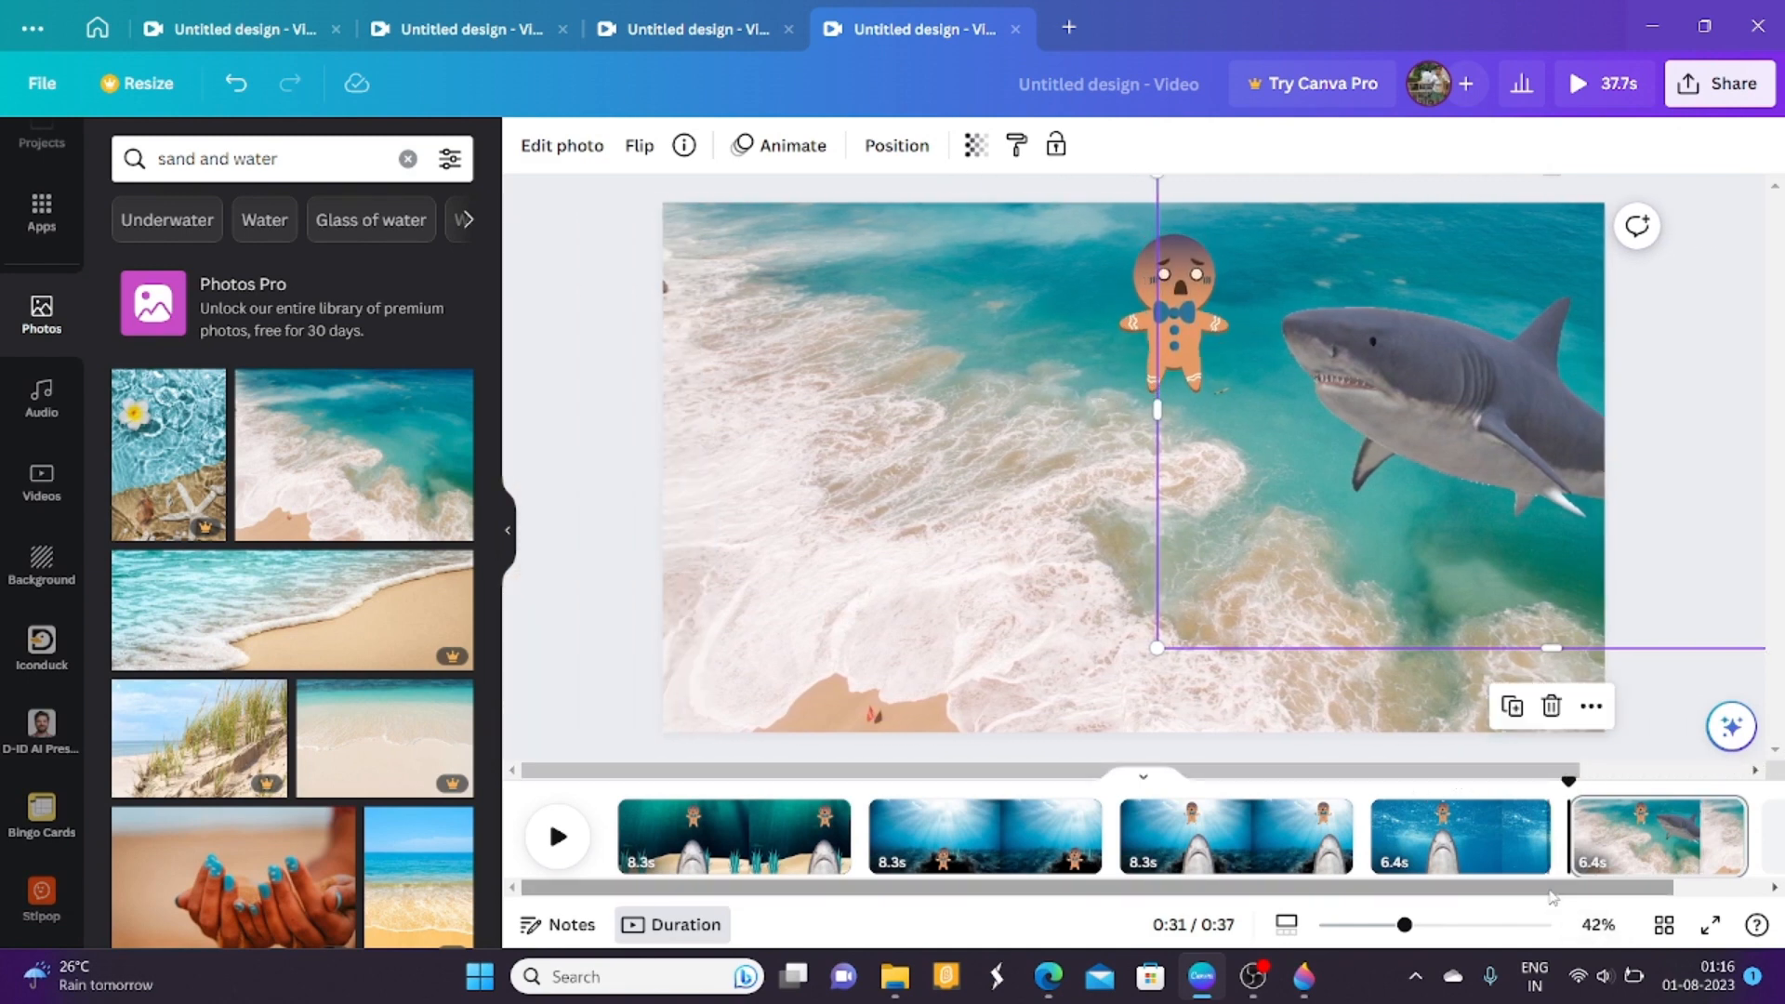
{"action": "left_click_drag", "start_coordinate": [1602, 888], "coordinate": [1693, 902]}
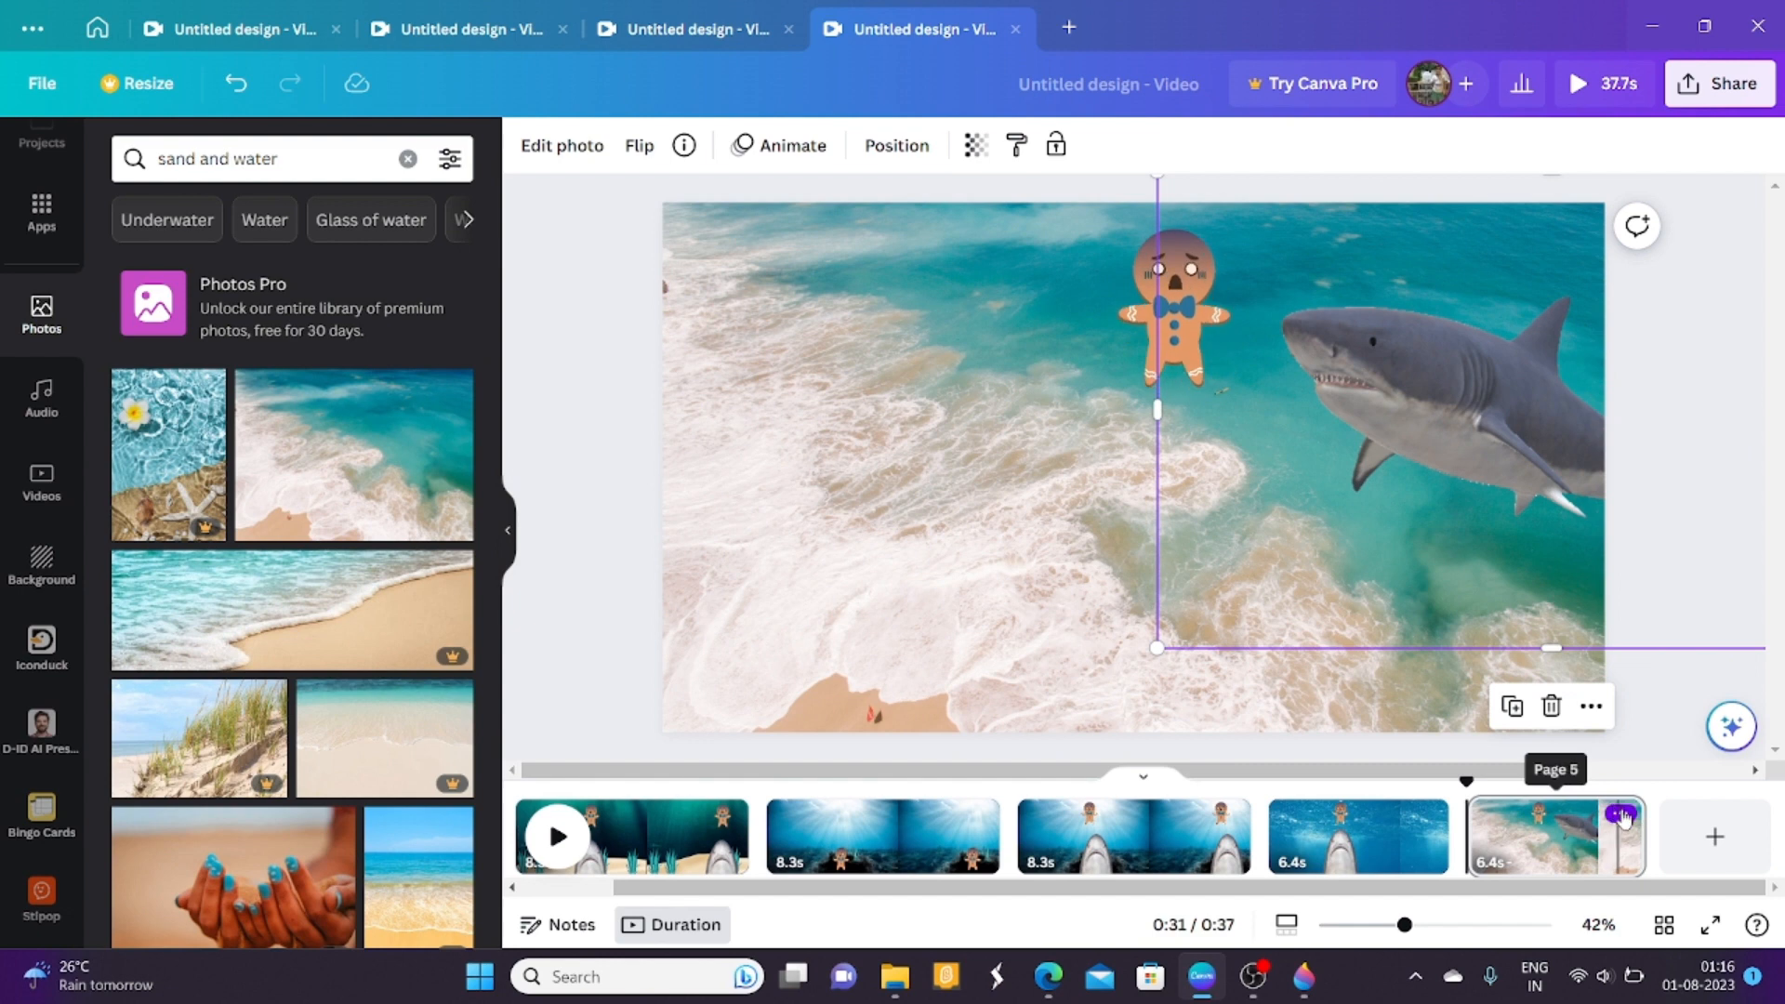
{"action": "left_click", "coordinate": [1620, 816]}
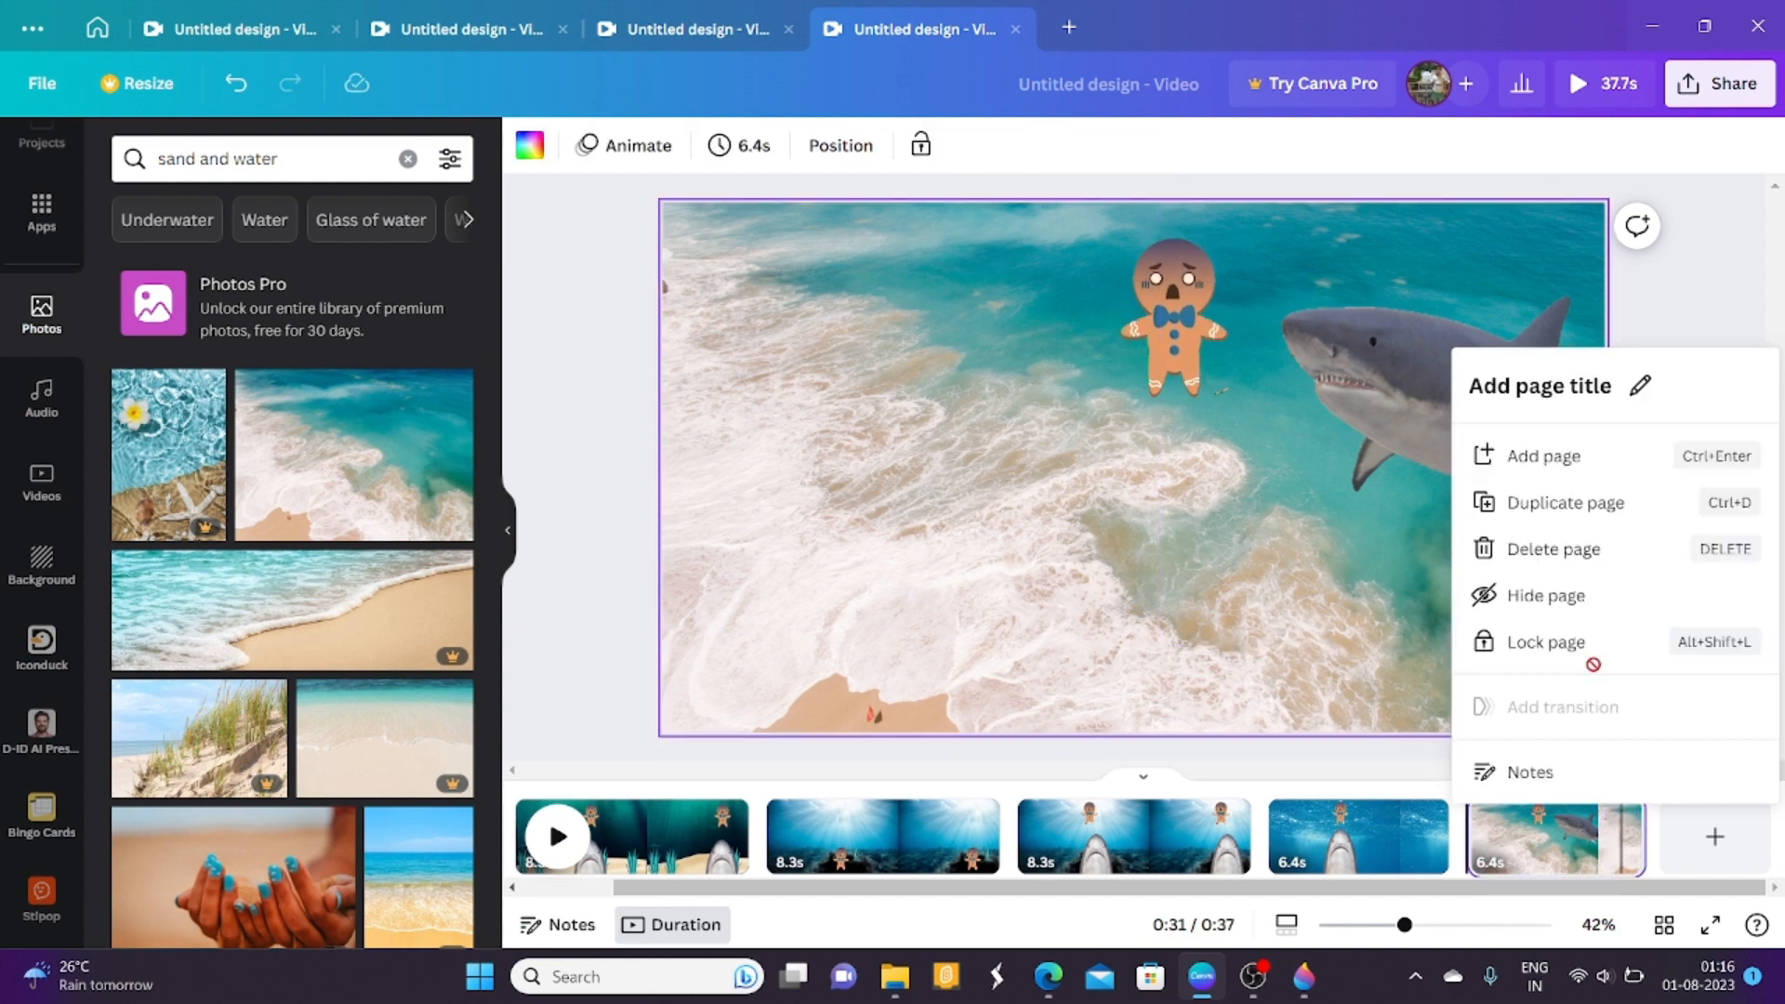
{"action": "left_click", "coordinate": [1568, 505]}
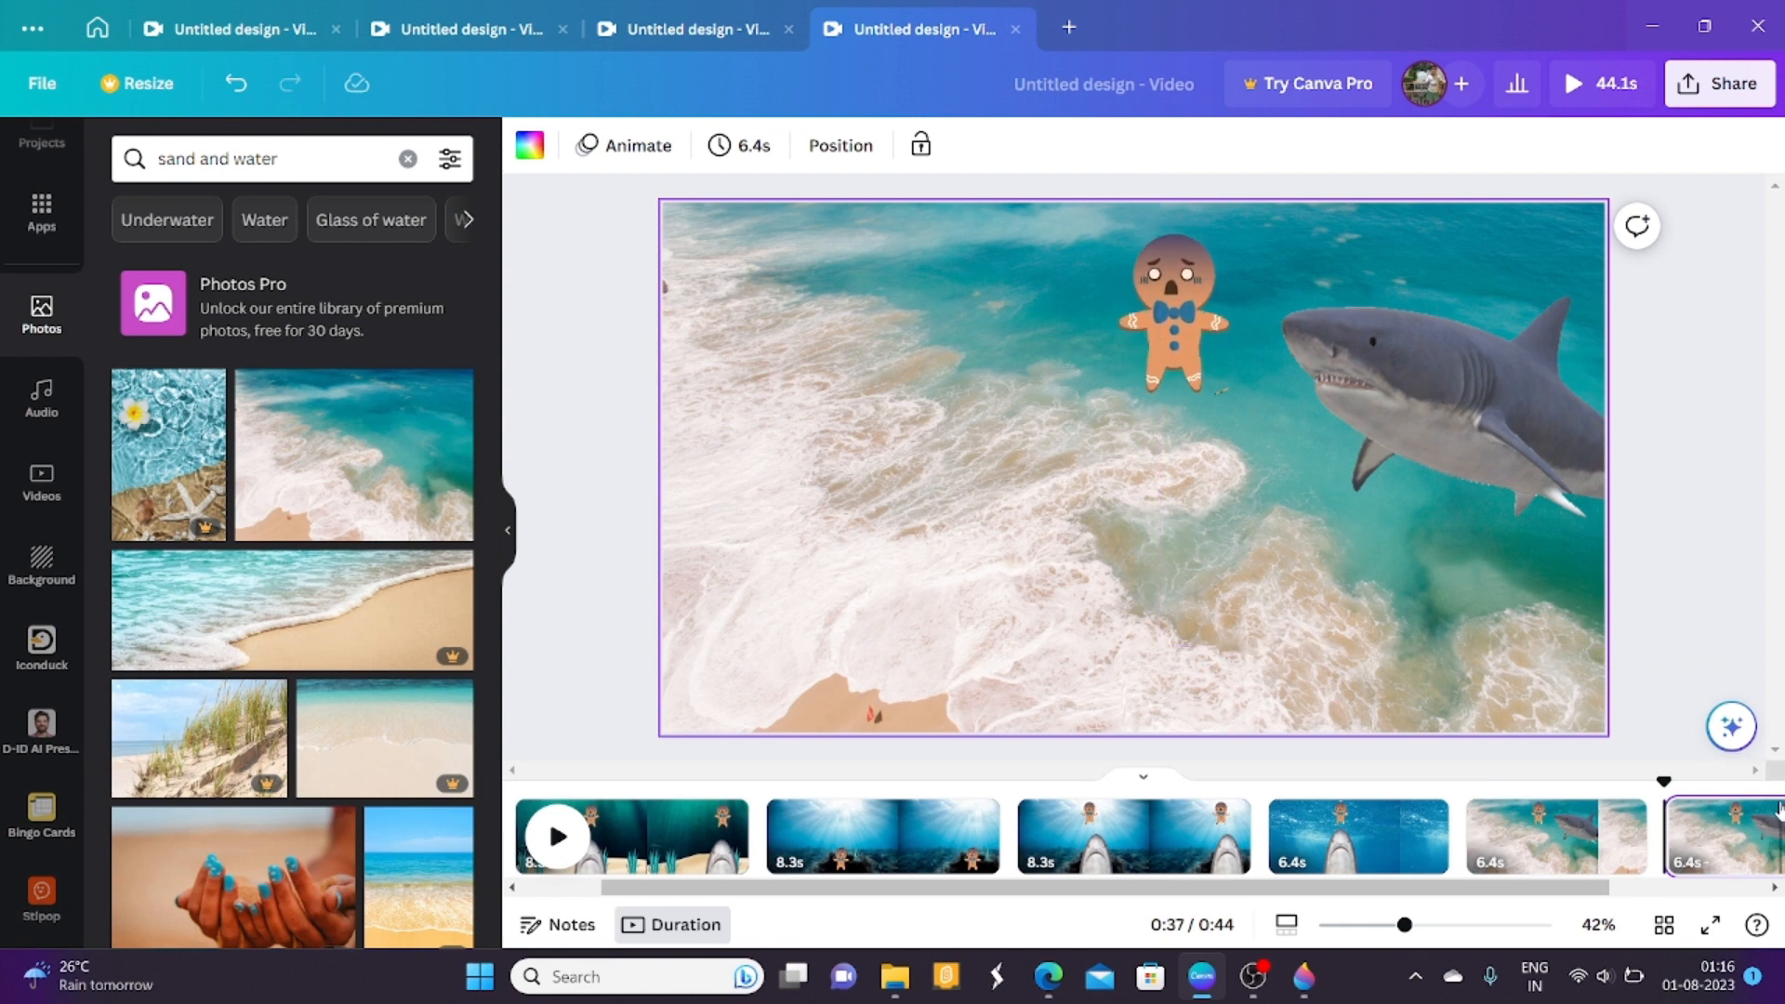
On the sixth page, shift the shark slightly right and remove the gingerbread man.
{"action": "left_click_drag", "start_coordinate": [1567, 891], "coordinate": [1723, 890]}
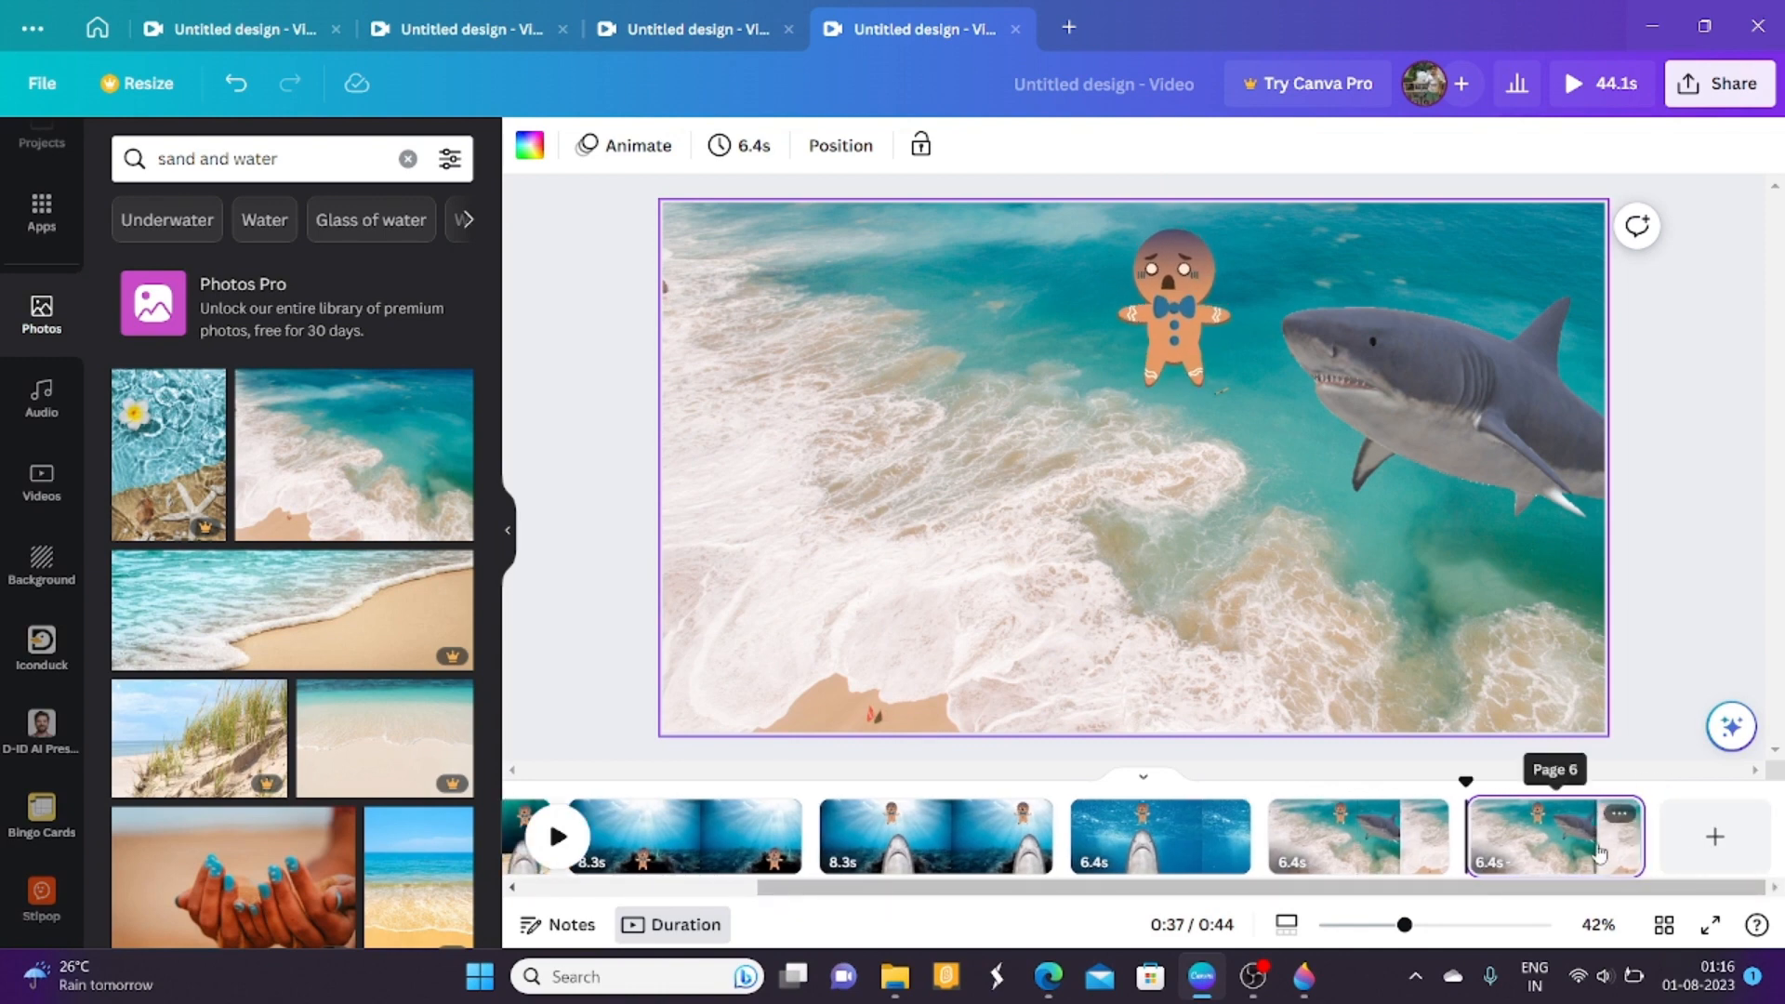
{"action": "left_click", "coordinate": [1624, 818]}
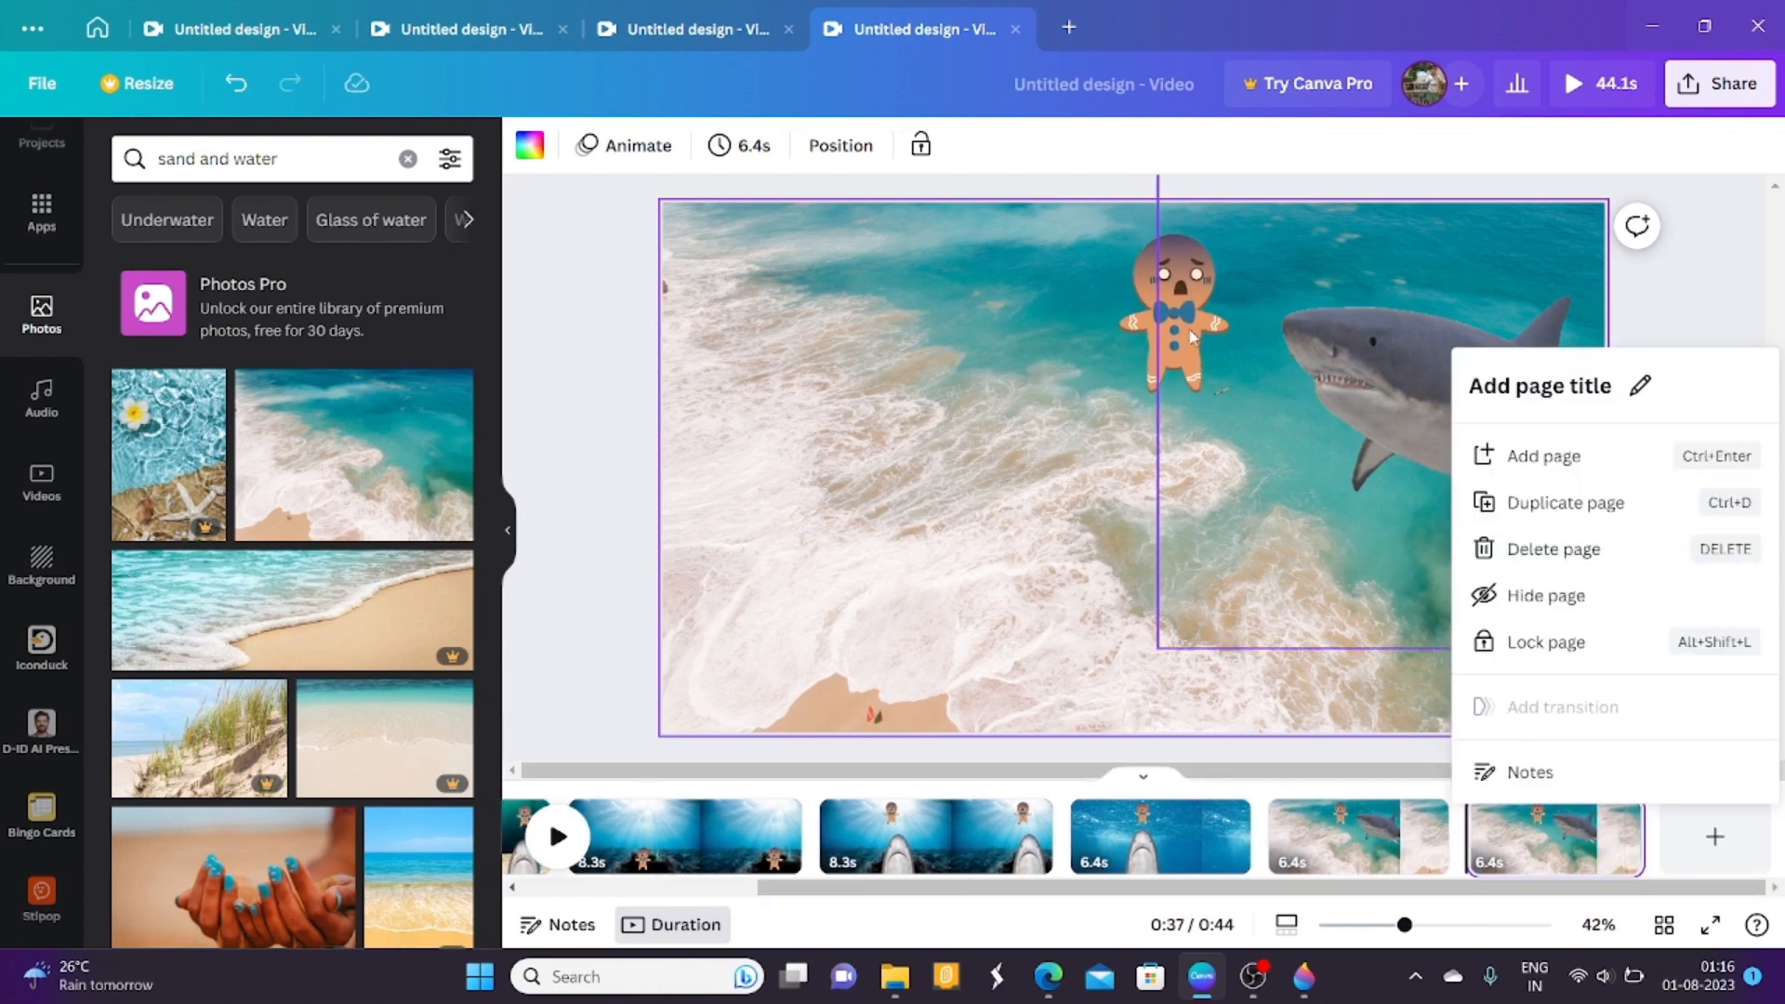
{"action": "left_click_drag", "start_coordinate": [1193, 337], "coordinate": [1267, 351]}
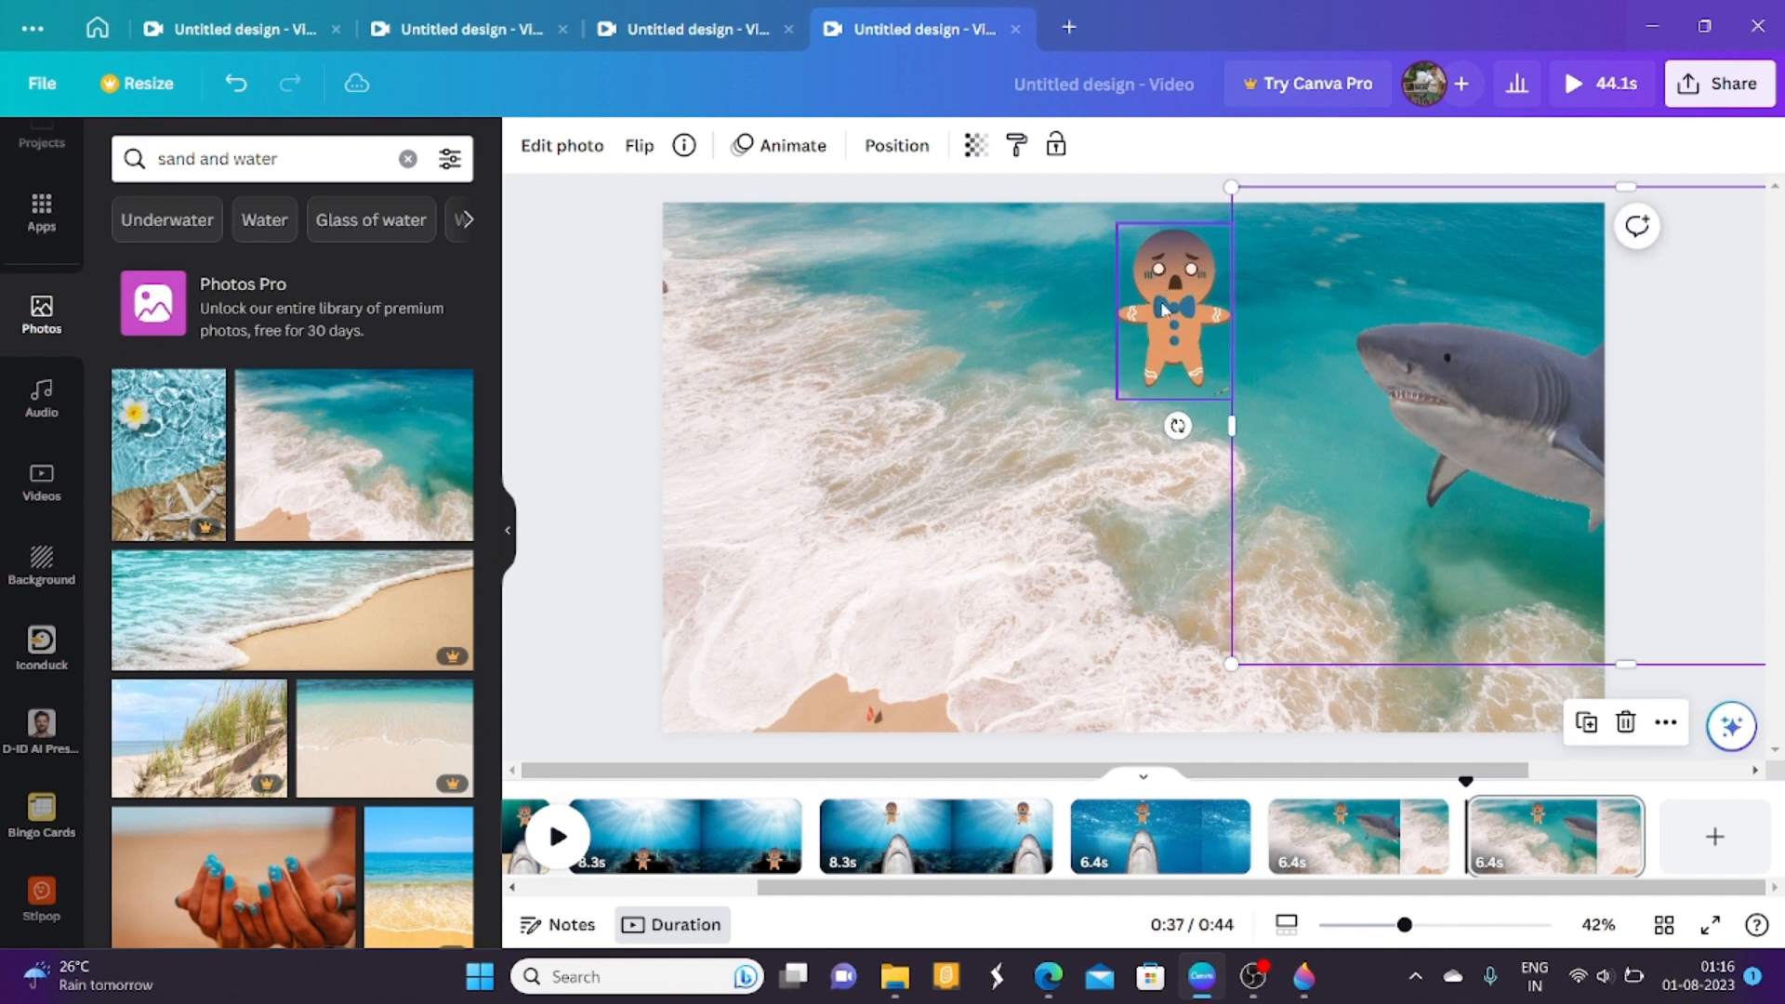
{"action": "left_click_drag", "start_coordinate": [1165, 310], "coordinate": [476, 539]}
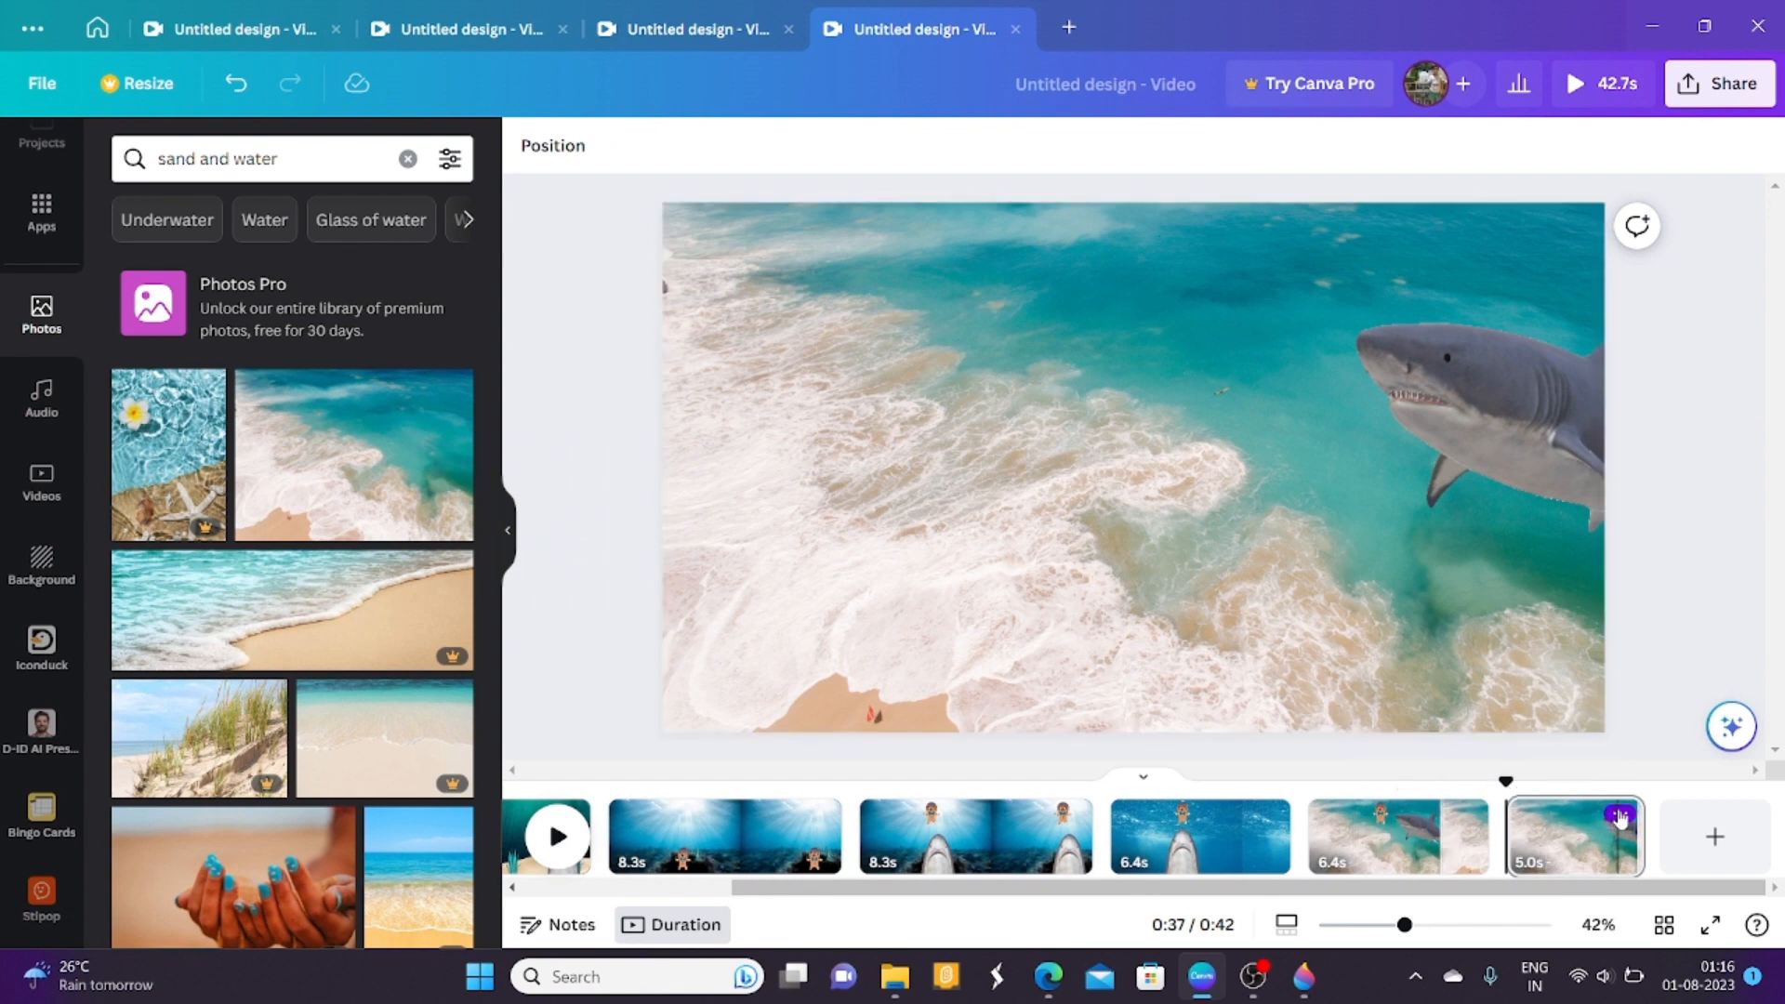
Move the sixth page's shark back toward the middle and give it a custom animation path curving up past the page's top edge.
{"action": "left_click_drag", "start_coordinate": [1457, 420], "coordinate": [1365, 439]}
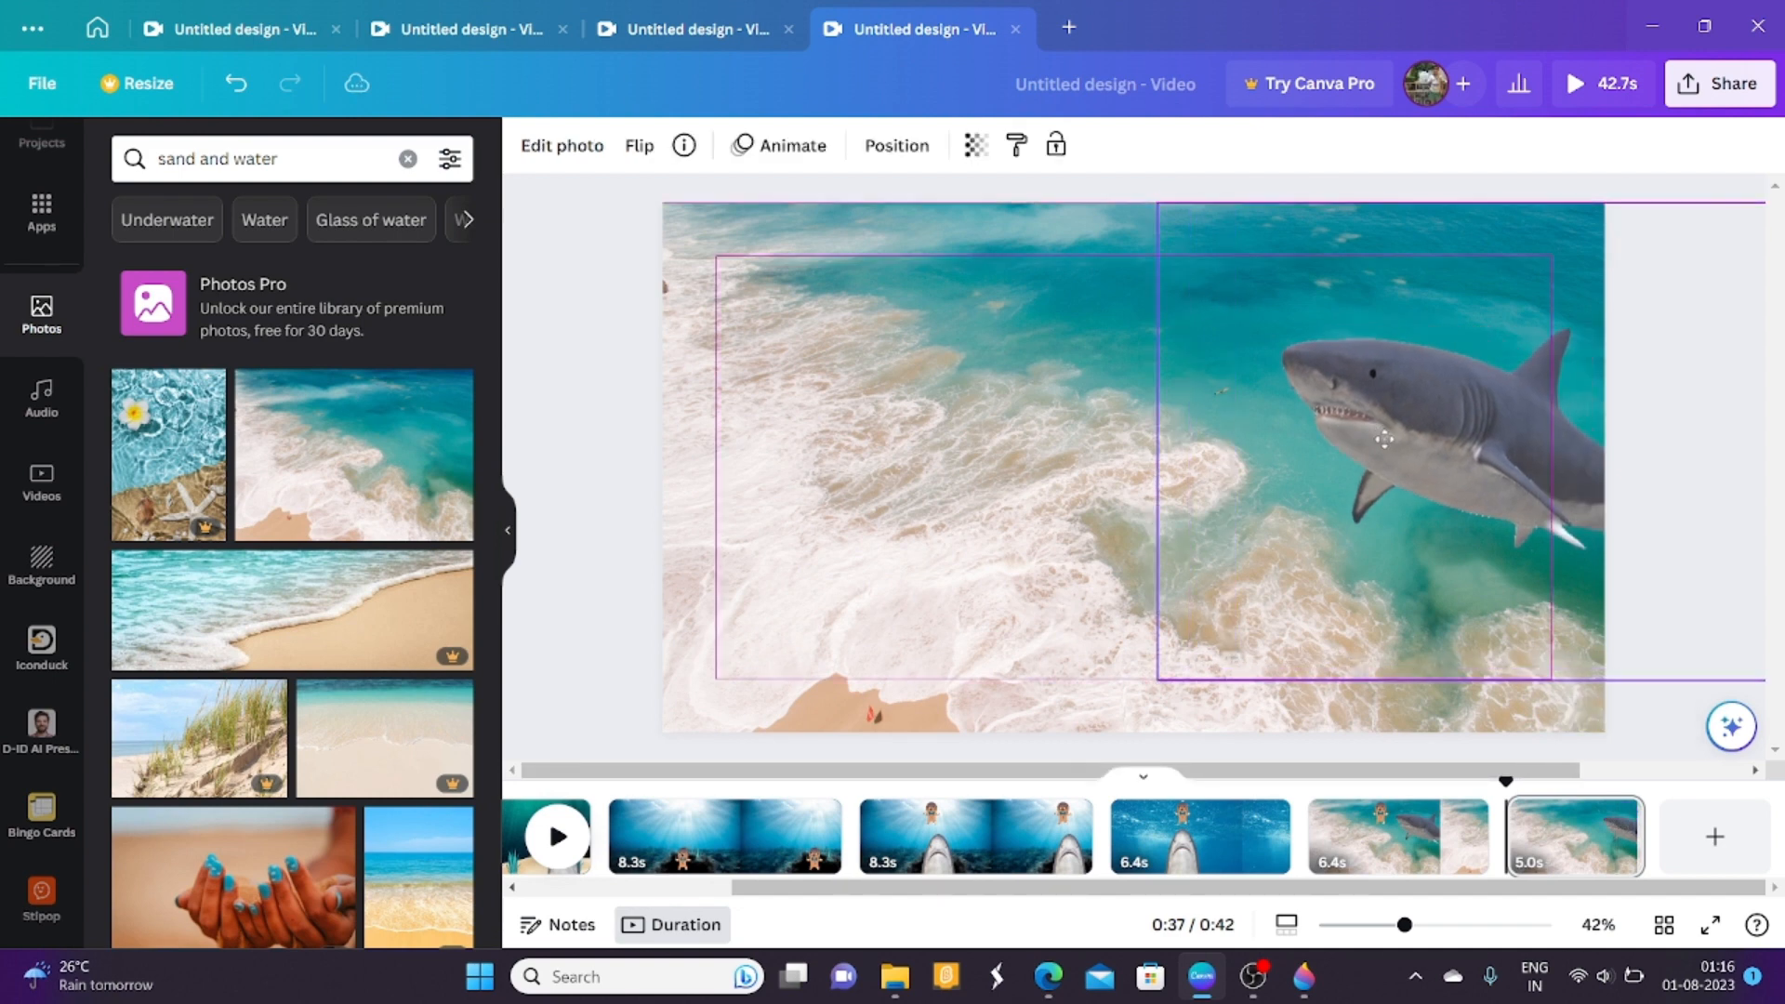
{"action": "left_click", "coordinate": [759, 151]}
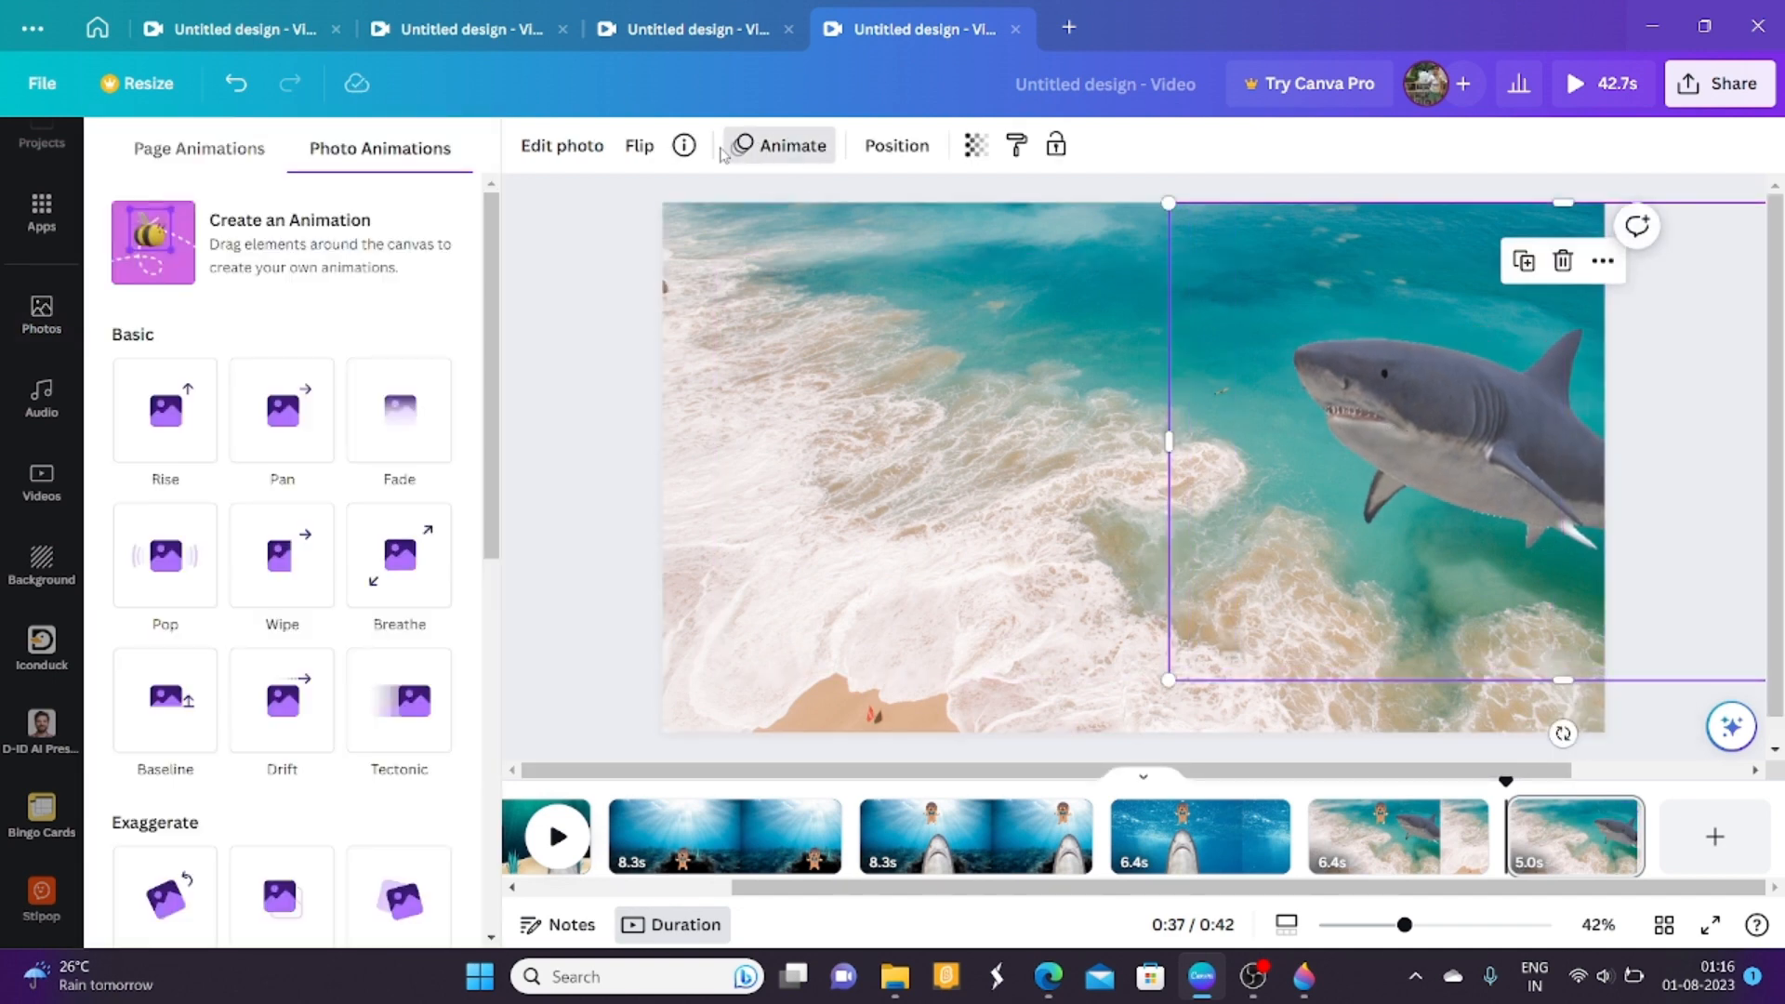
{"action": "left_click", "coordinate": [346, 221]}
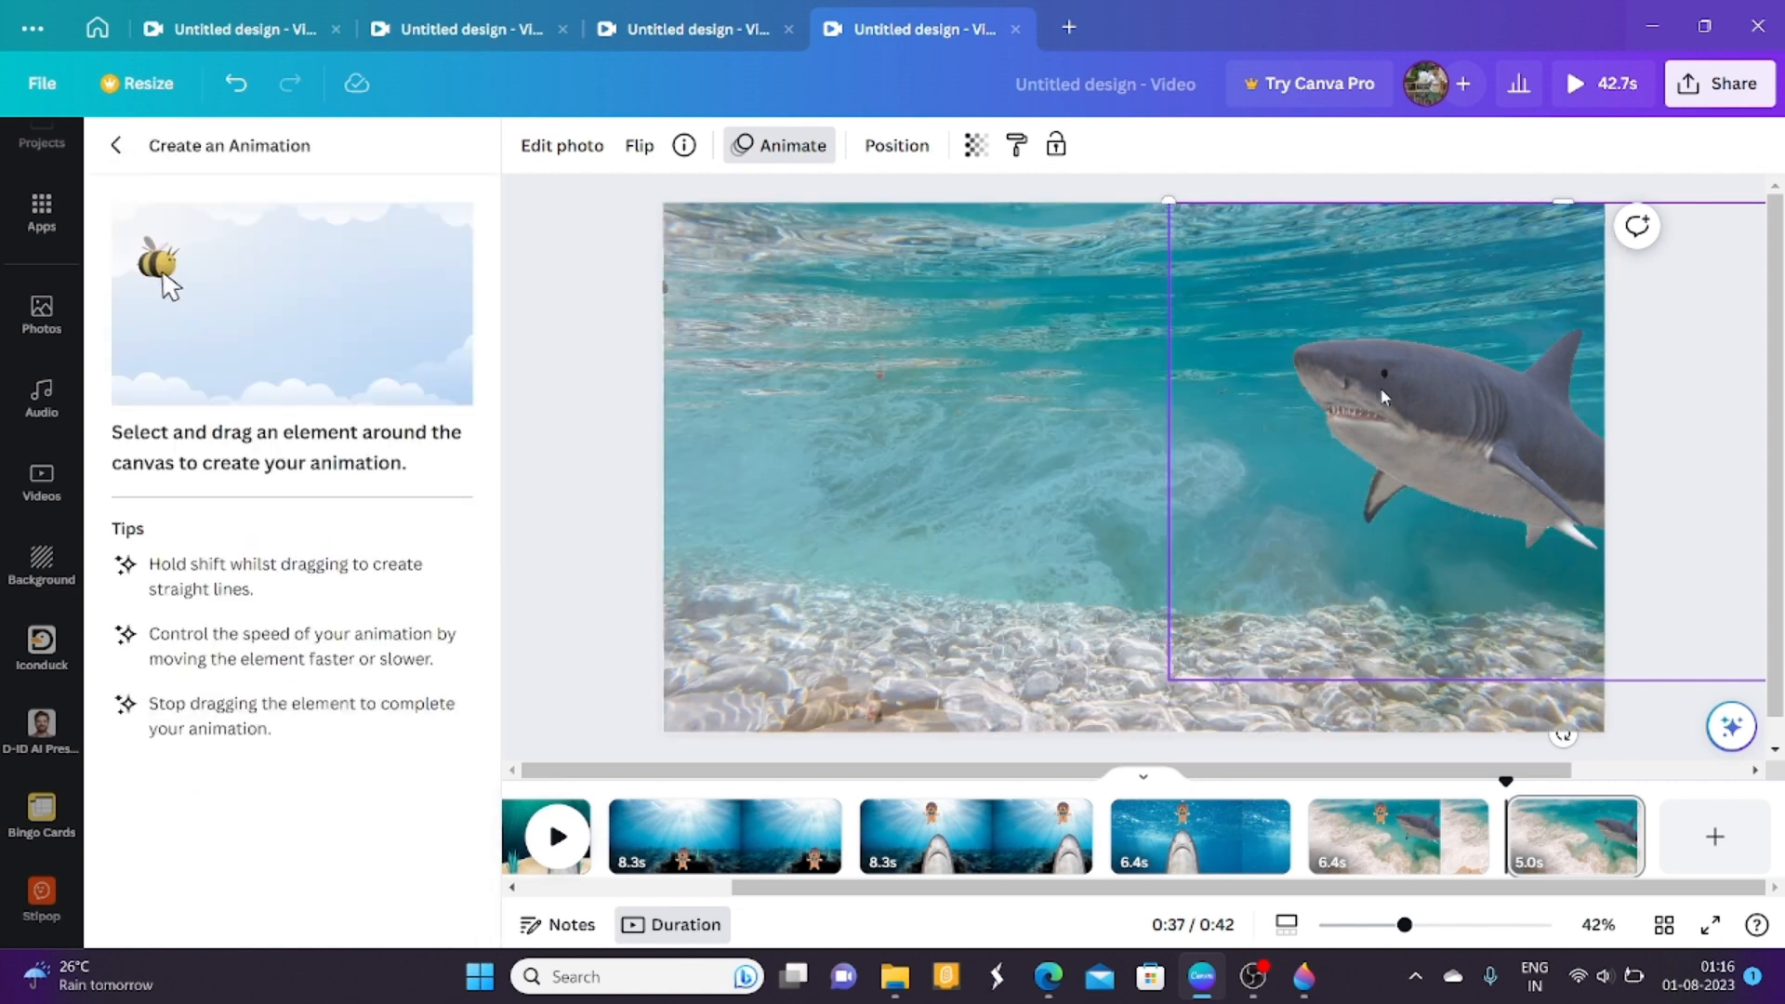
{"action": "mouse_move", "coordinate": [1403, 409]}
{"action": "left_mouse_down"}
{"action": "mouse_move", "coordinate": [1182, 266]}
{"action": "mouse_move", "coordinate": [1155, 219]}
{"action": "mouse_move", "coordinate": [1175, 159]}
{"action": "left_mouse_up"}
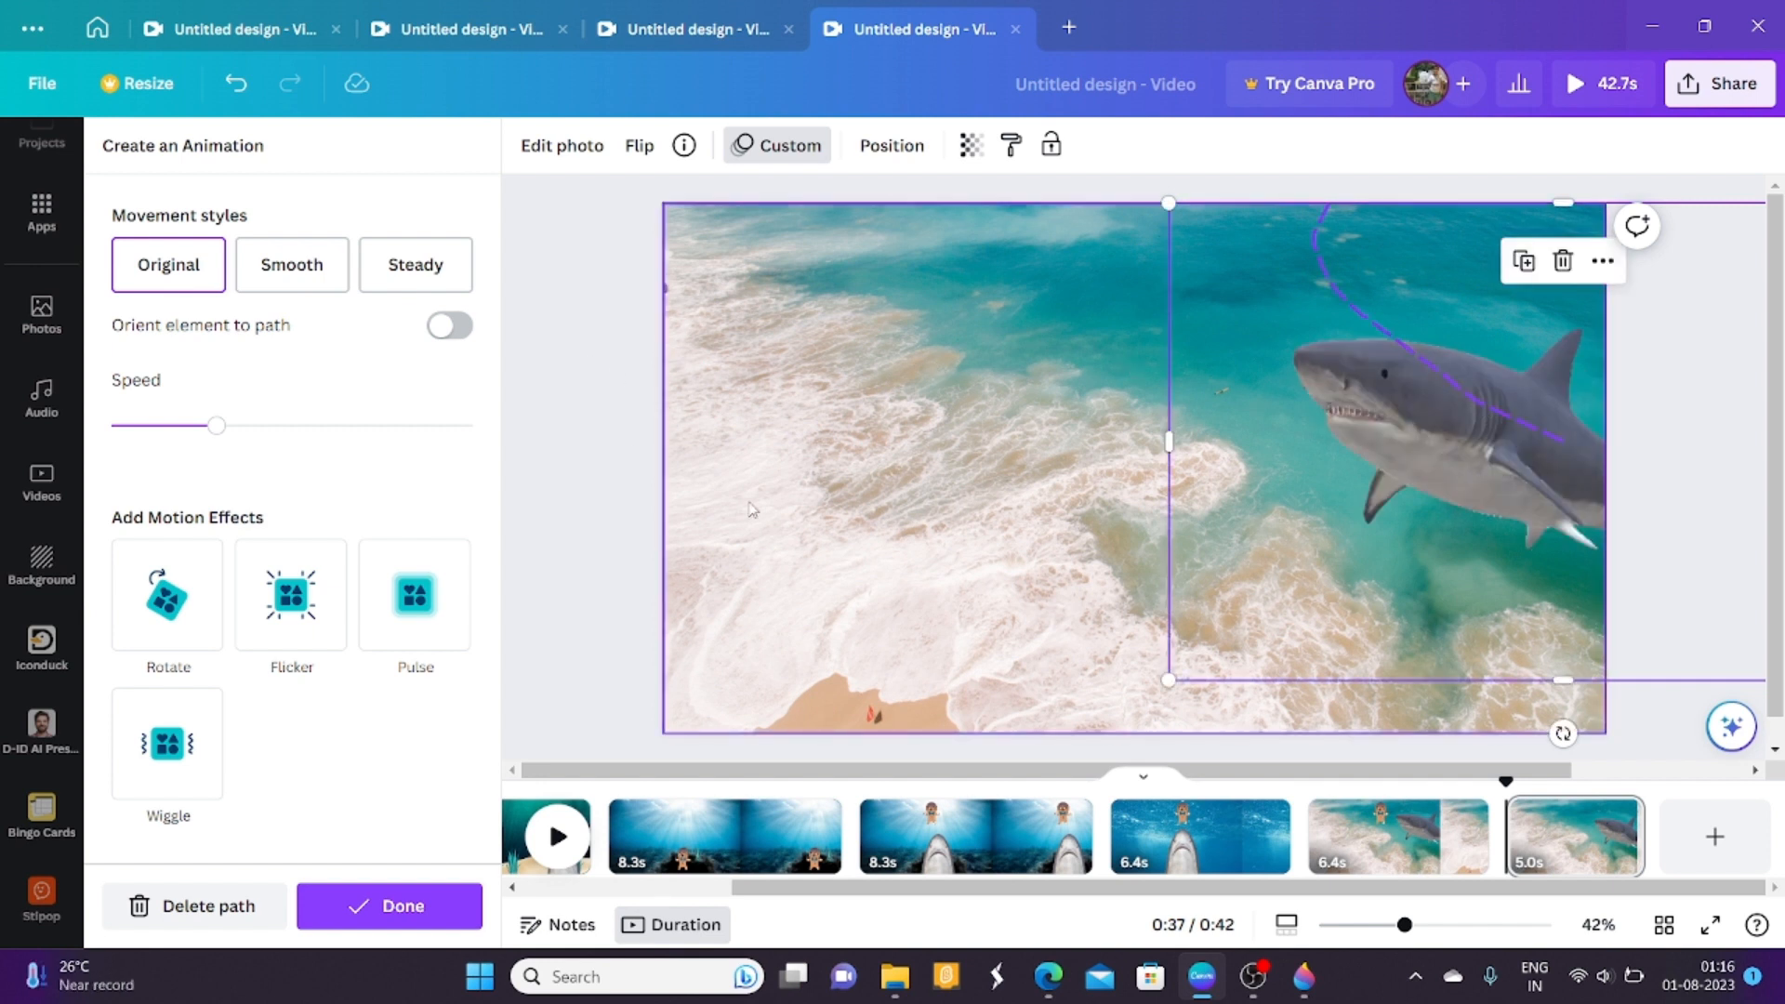
{"action": "left_click", "coordinate": [574, 598]}
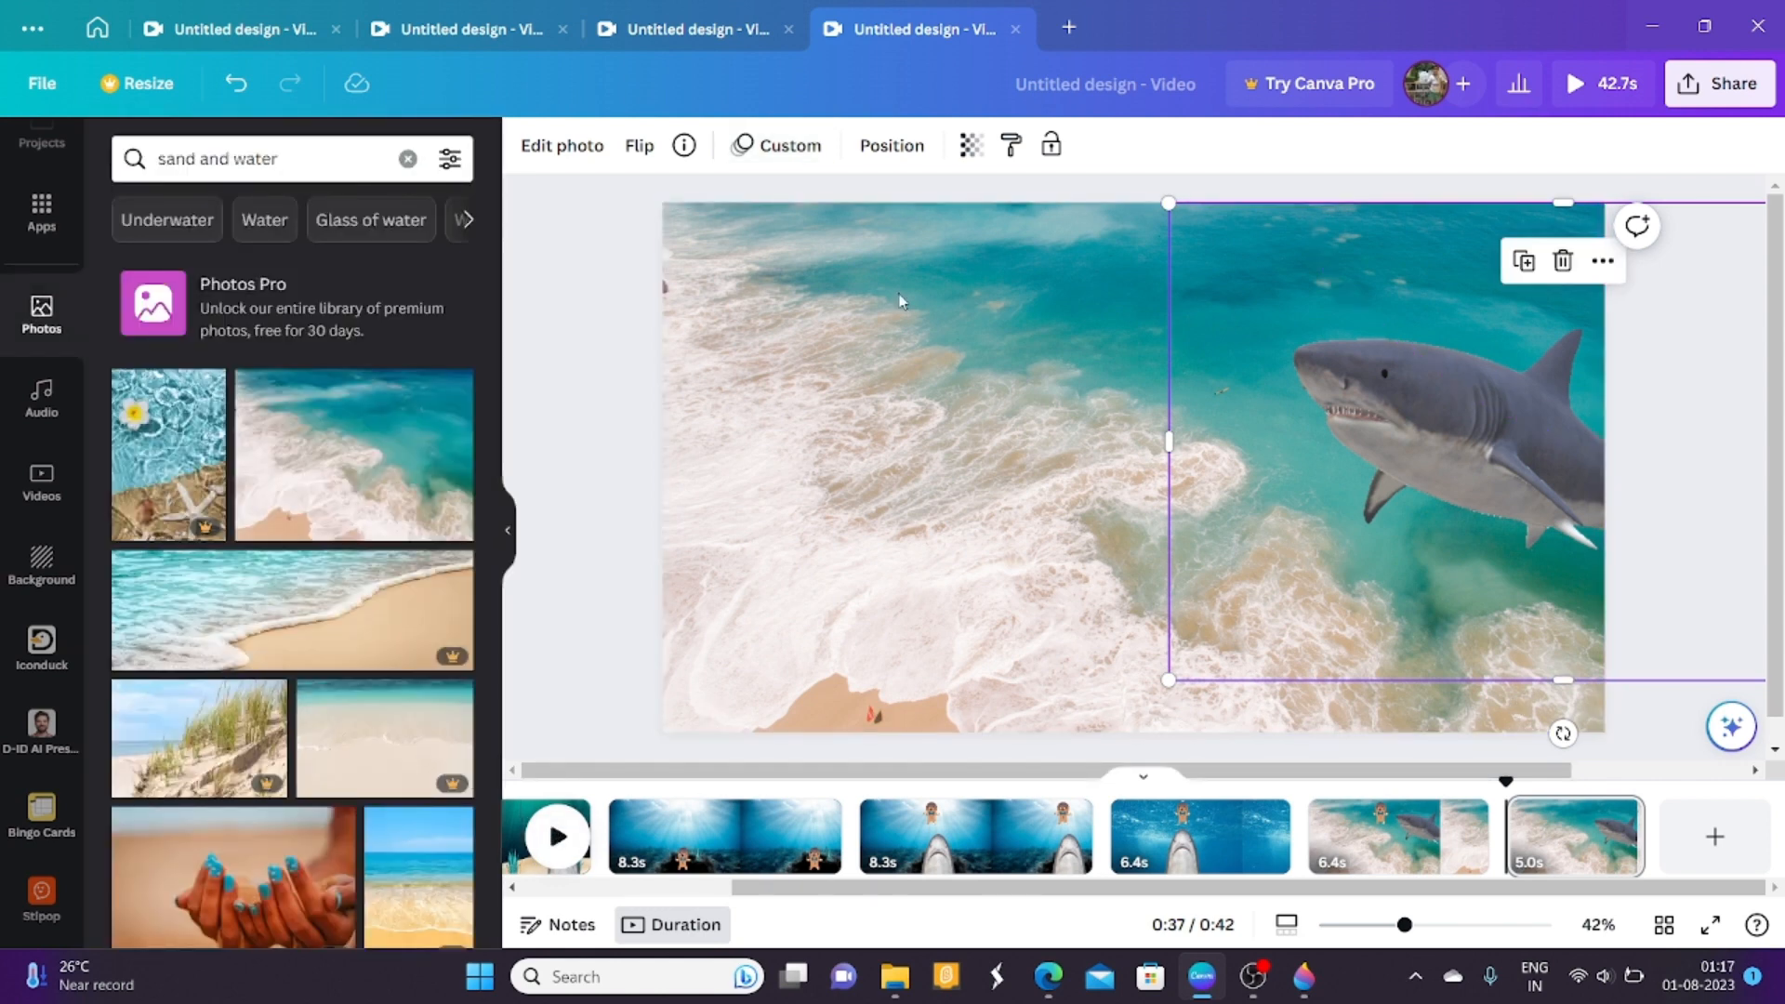
Return to the first page and play the video from the beginning.
{"action": "scroll", "coordinate": [976, 836], "scroll_direction": "left", "scroll_amount": 4}
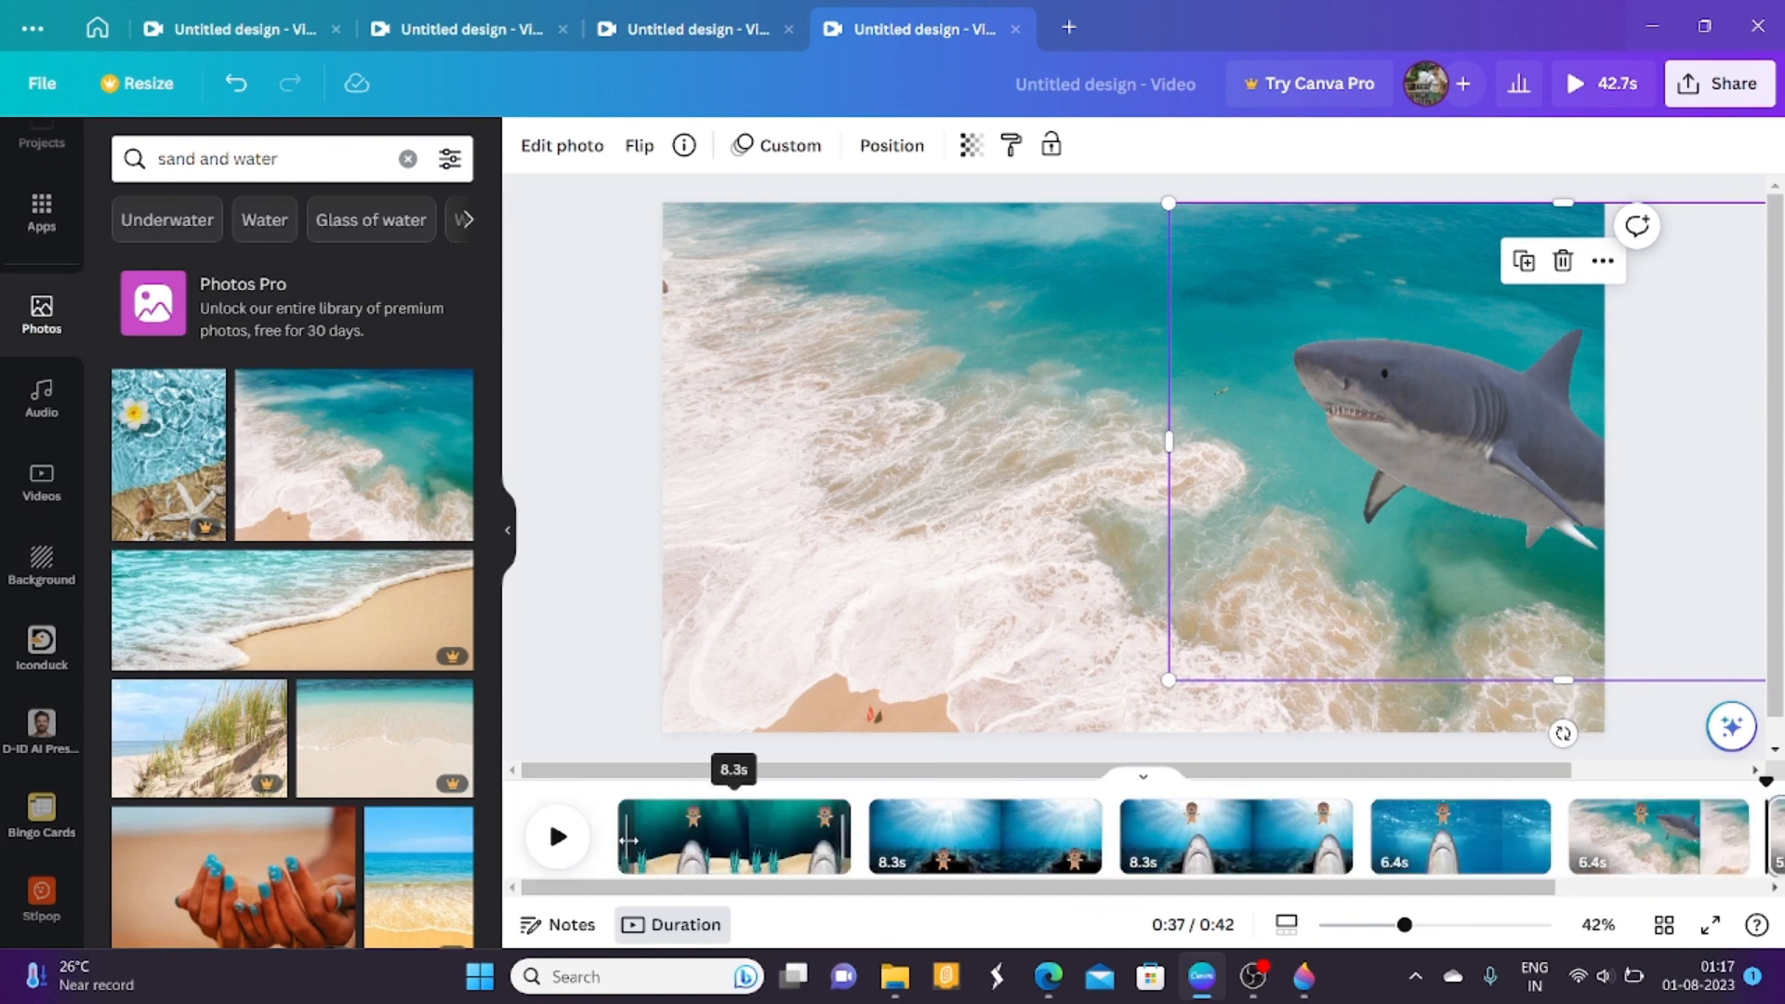
{"action": "left_click", "coordinate": [629, 840]}
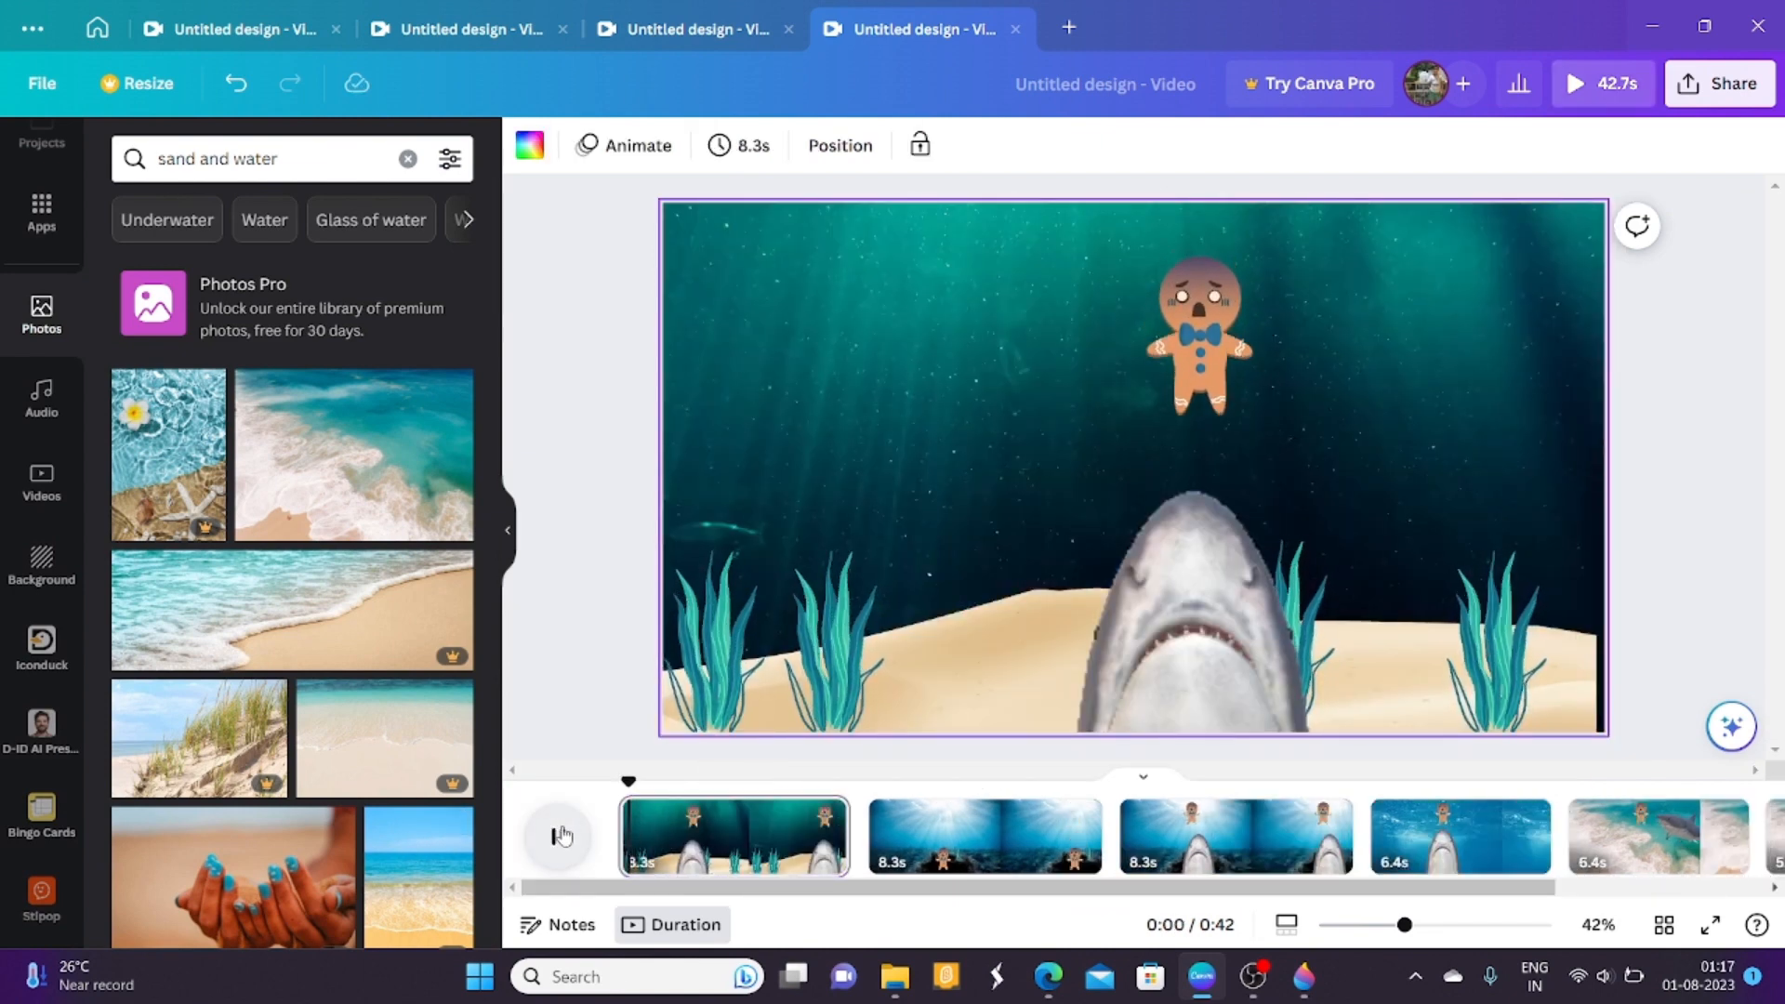